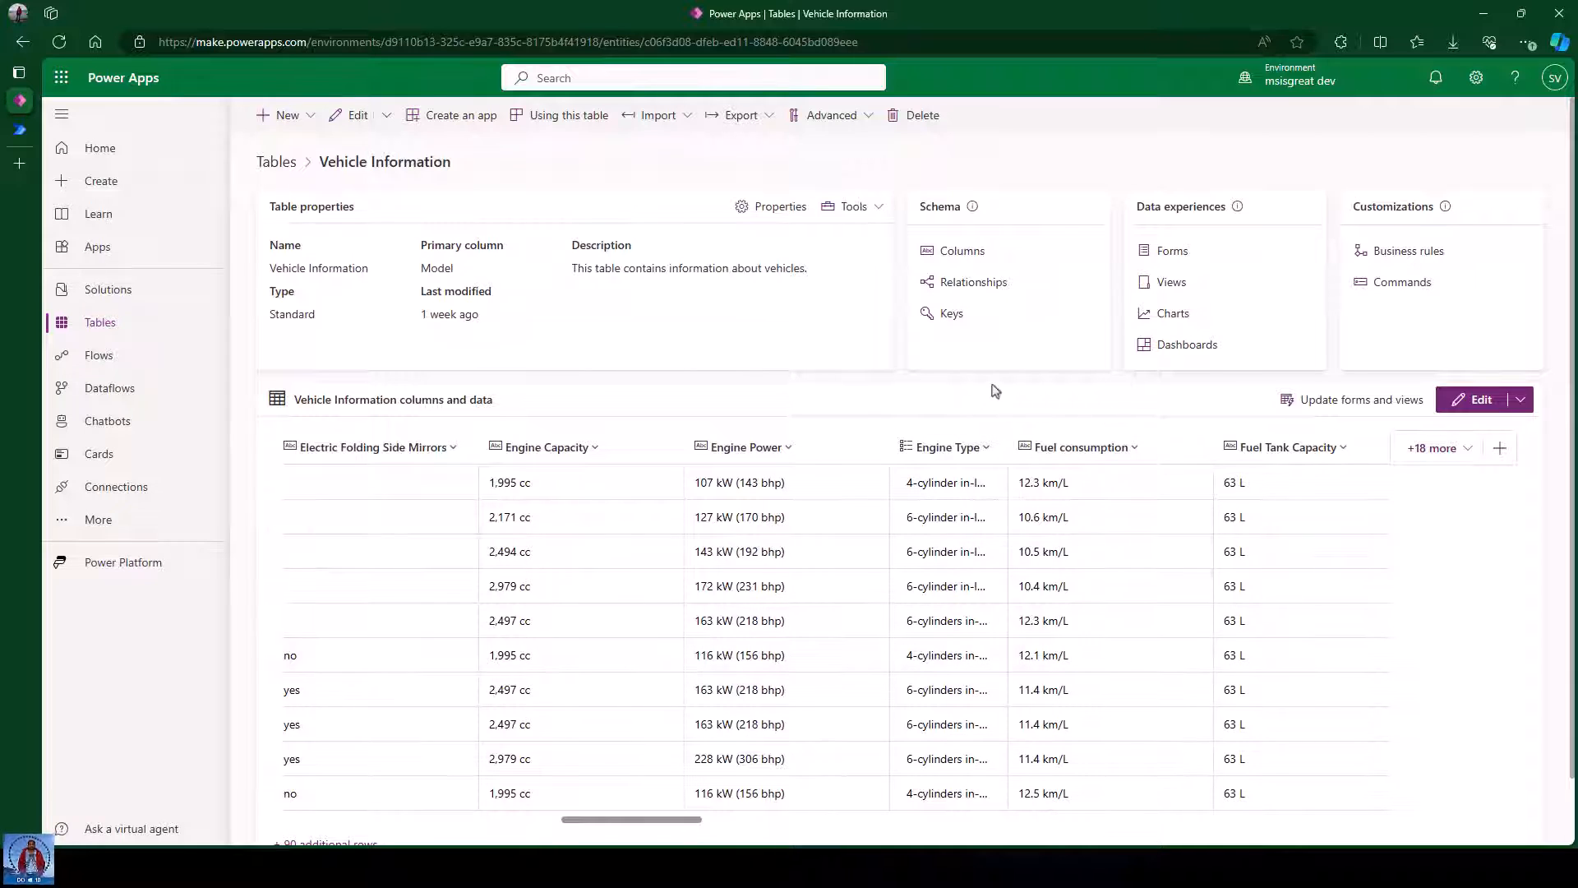
Open the Vehicle Information table's Columns list and review the fields from Acceleration to Wheelbase.
left_click(961, 253)
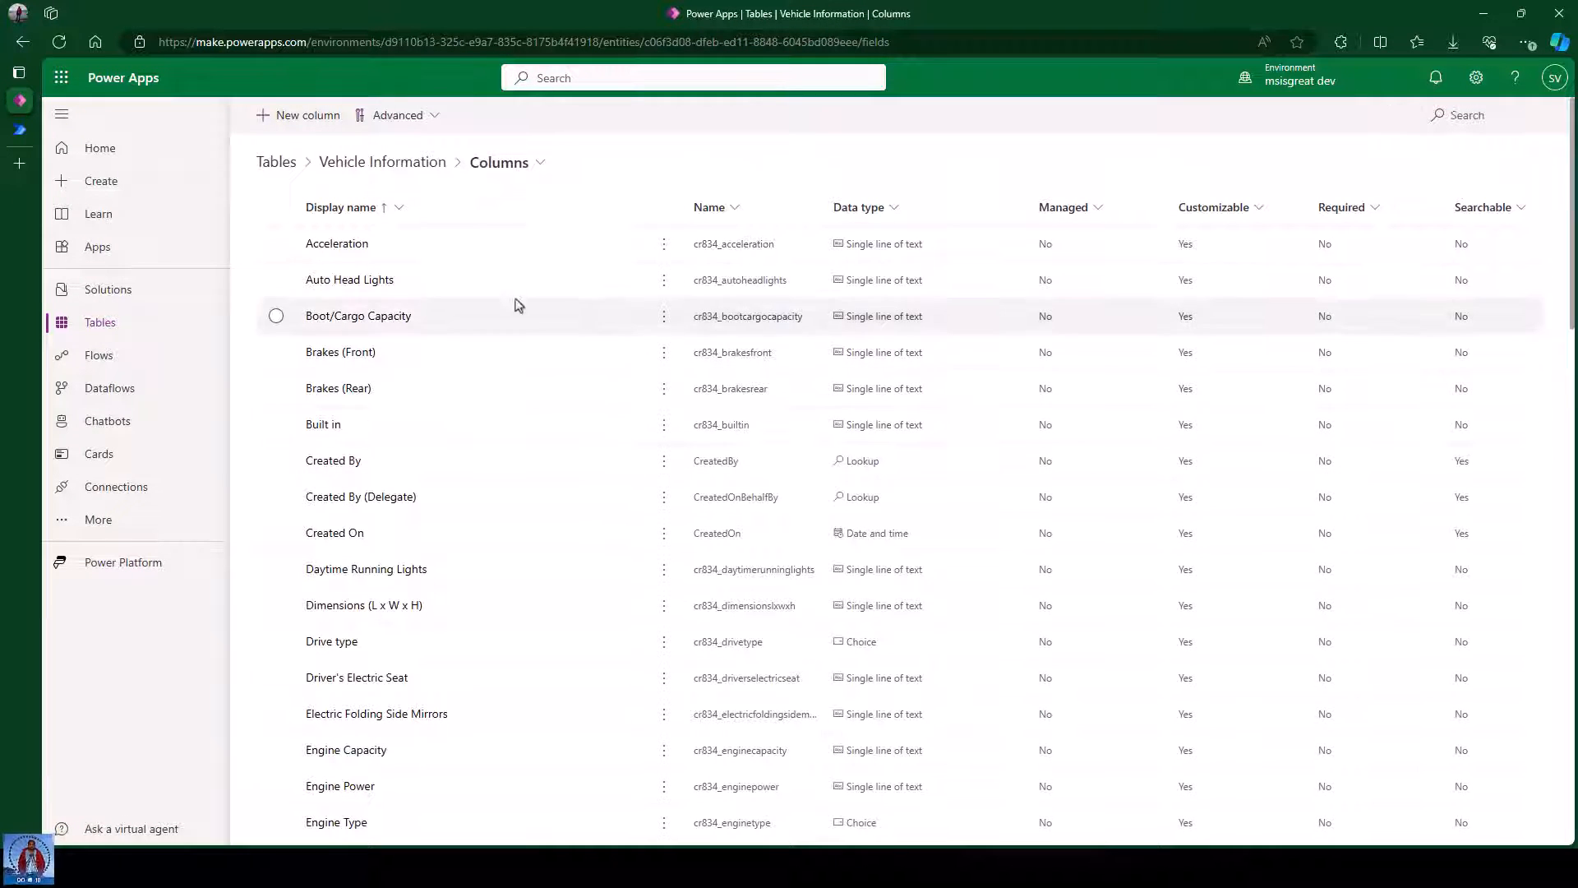
scroll(620, 282, "down", 4)
scroll(620, 282, "down", 9)
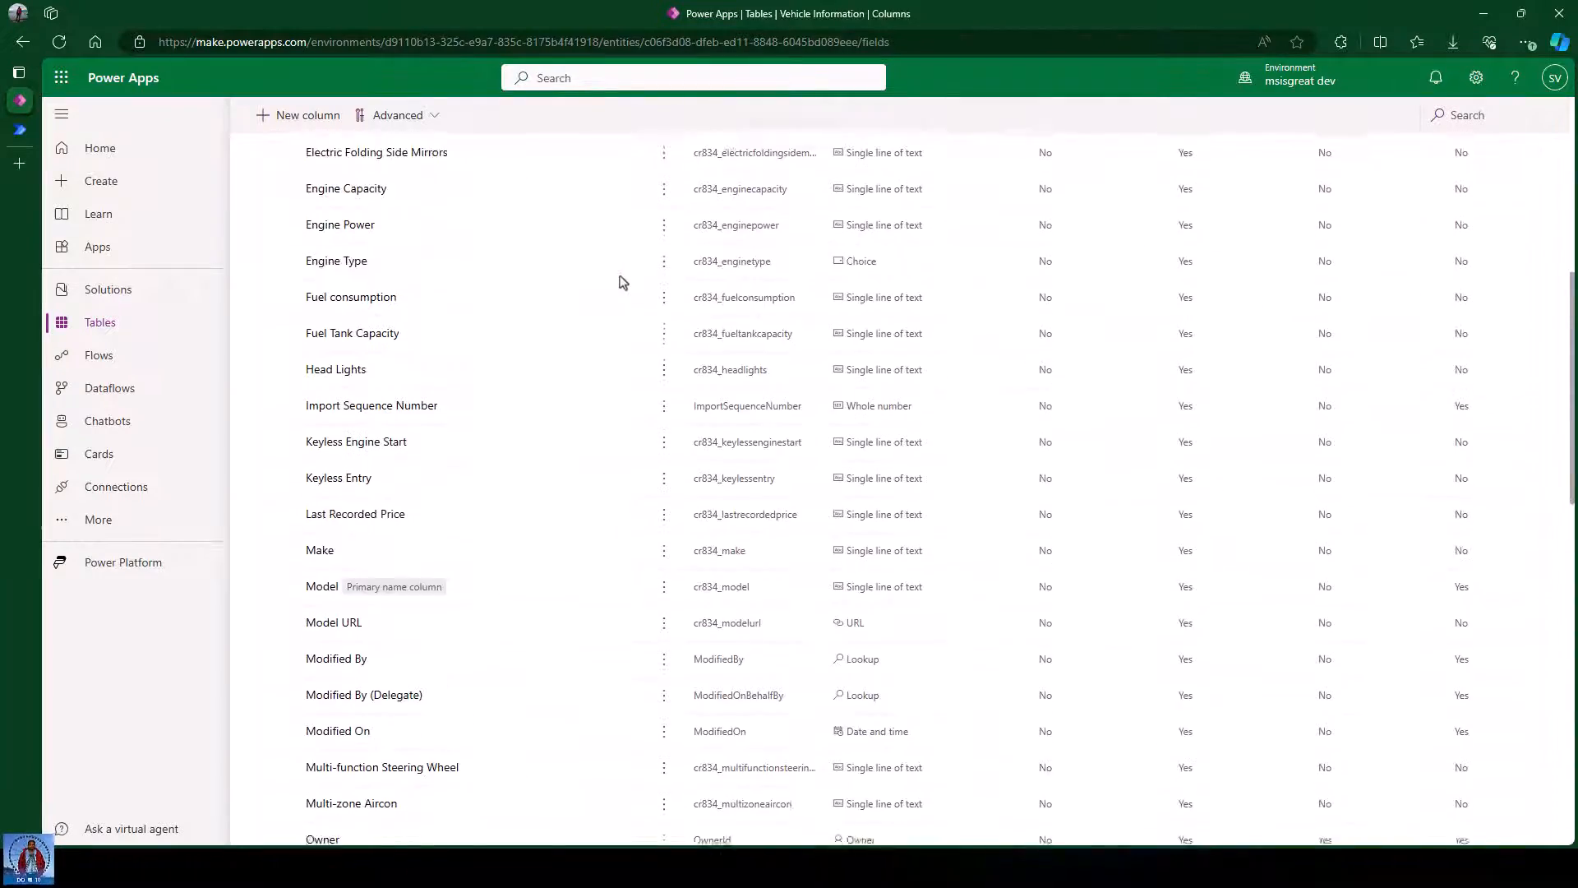
scroll(814, 321, "up", 2)
scroll(832, 325, "up", 12)
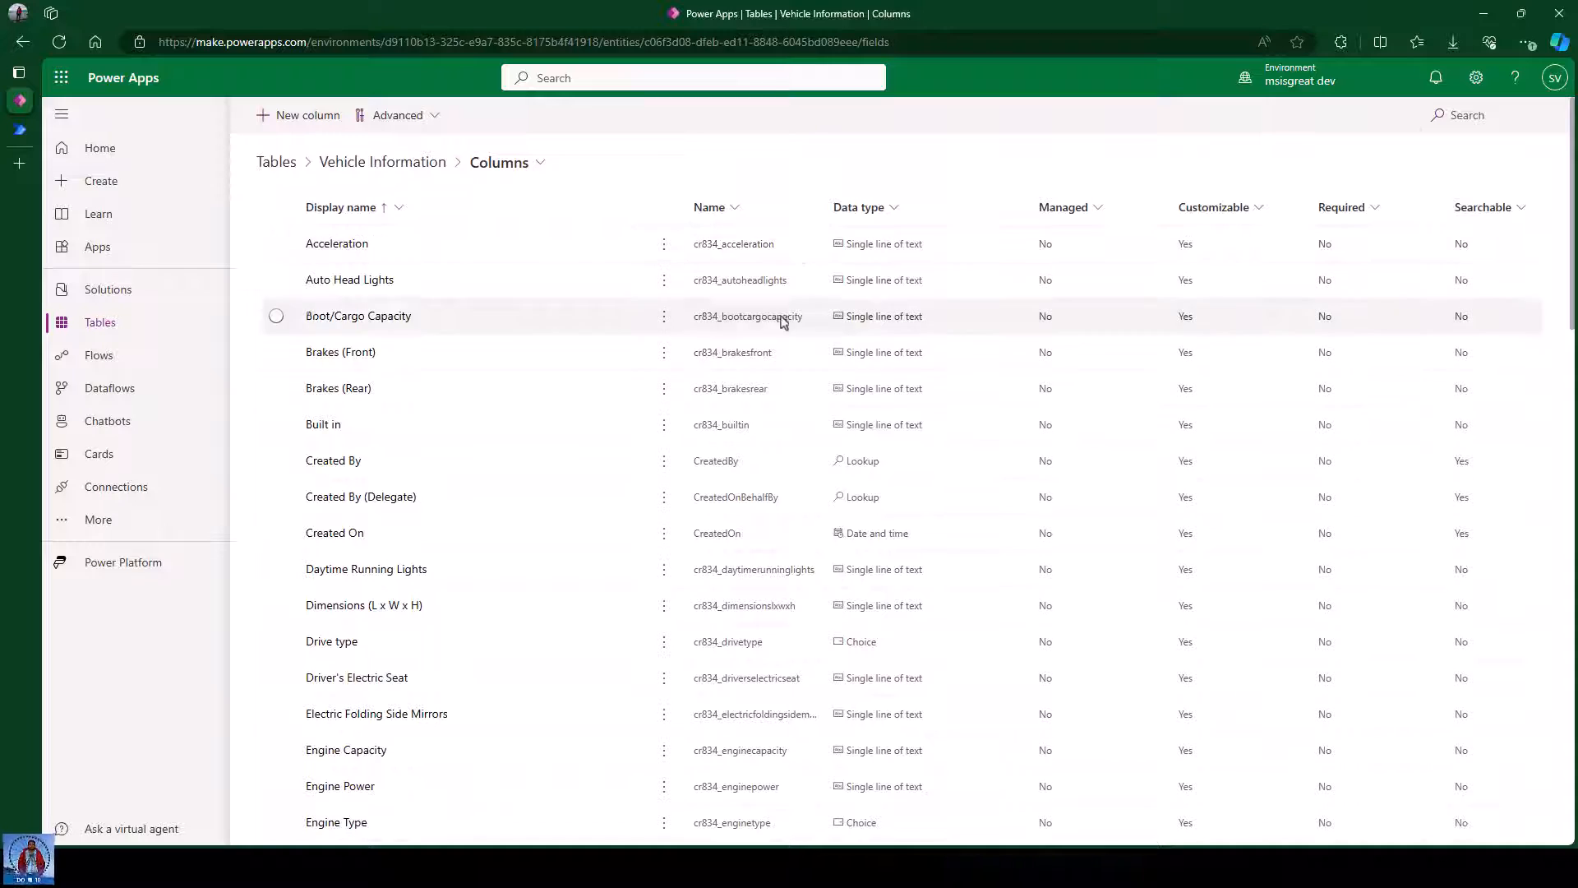
scroll(781, 328, "down", 7)
scroll(780, 345, "down", 13)
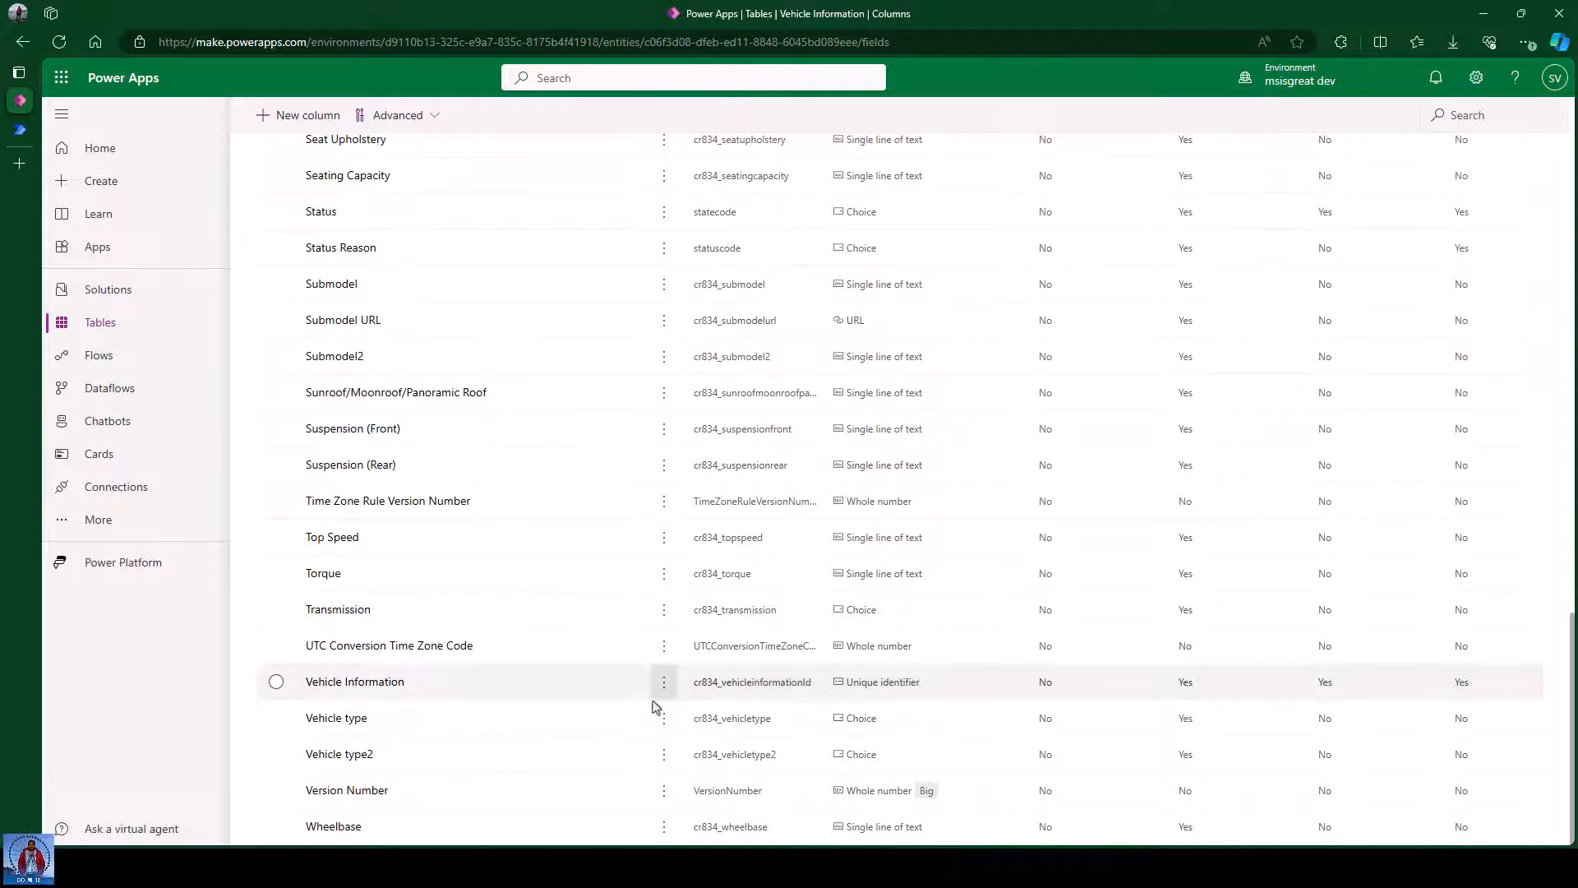
scroll(652, 703, "up", 13)
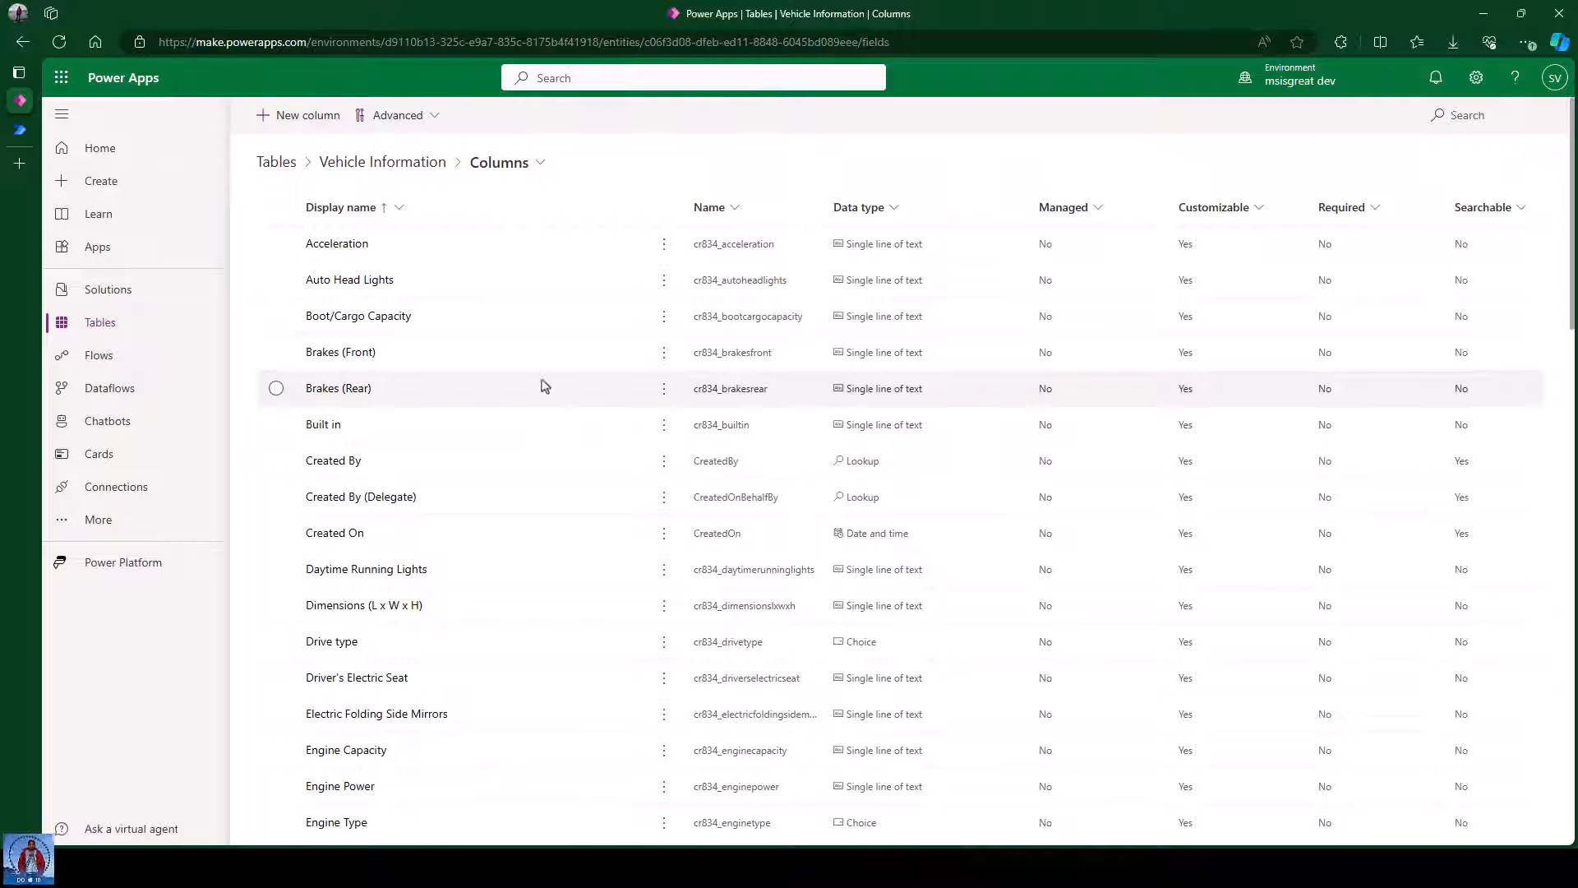
scroll(578, 580, "down", 3)
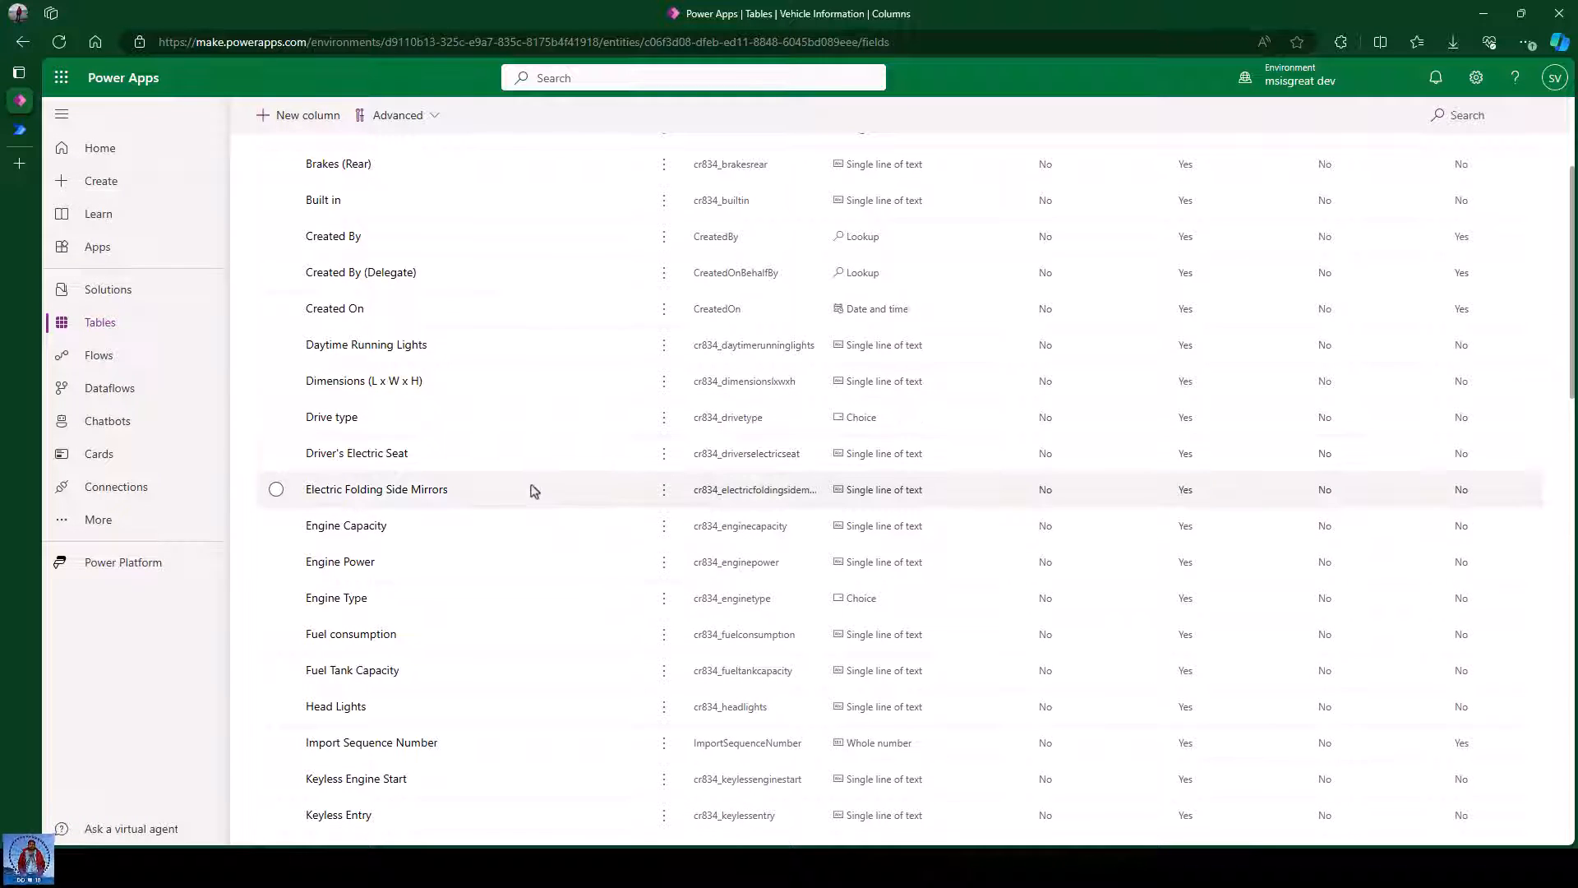
scroll(527, 509, "down", 6)
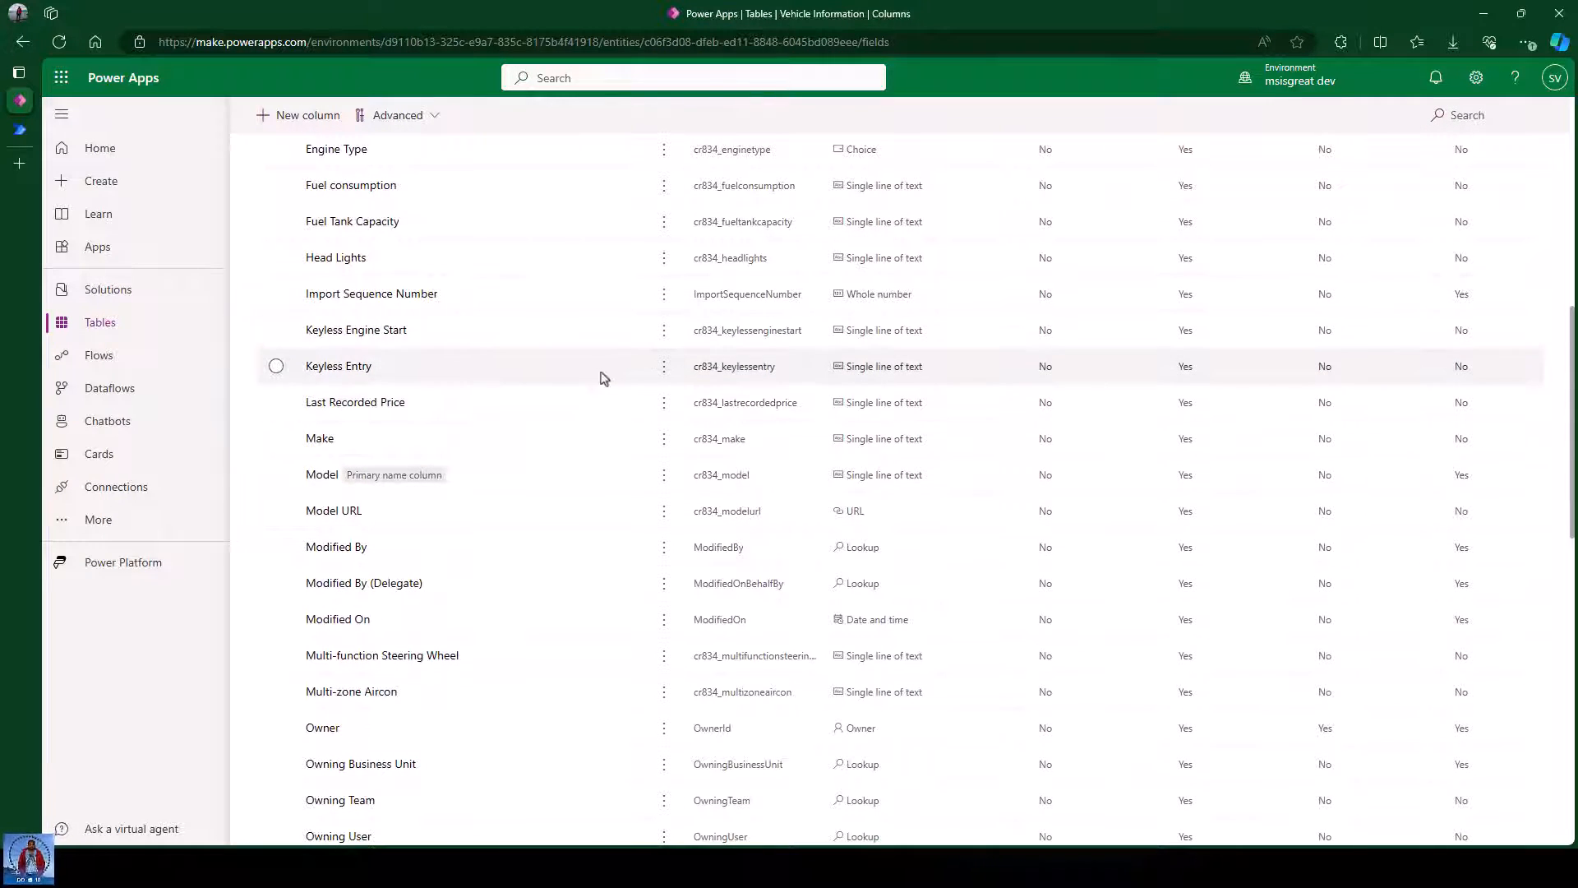
scroll(585, 376, "up", 9)
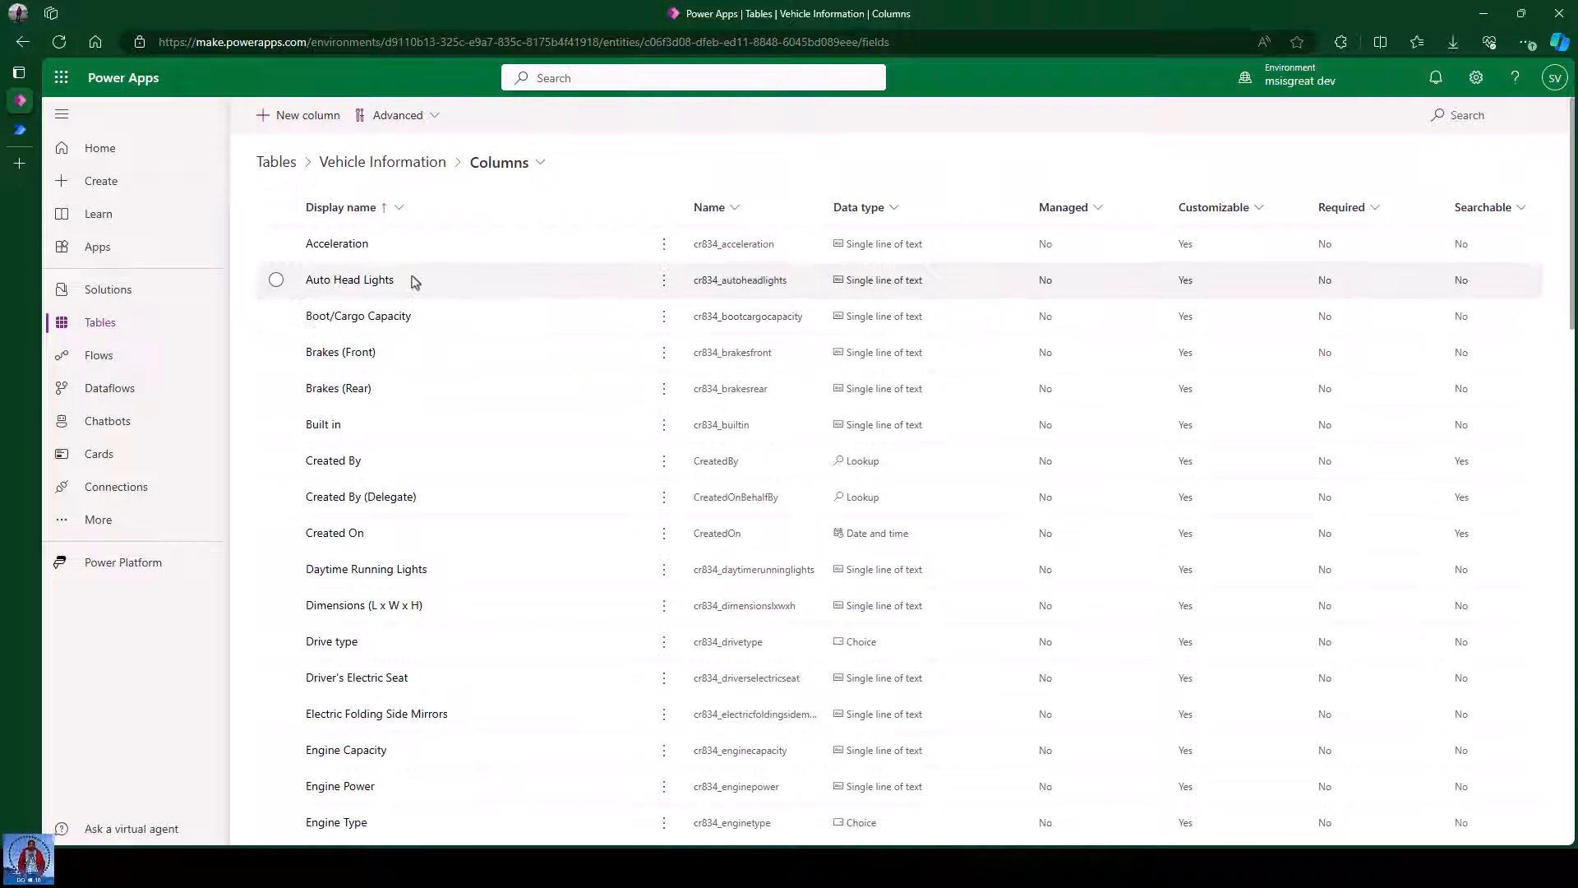
Show the flow's manual trigger with Copilot closed, and bring up the Count/Key/Values JSON template.
left_click(19, 134)
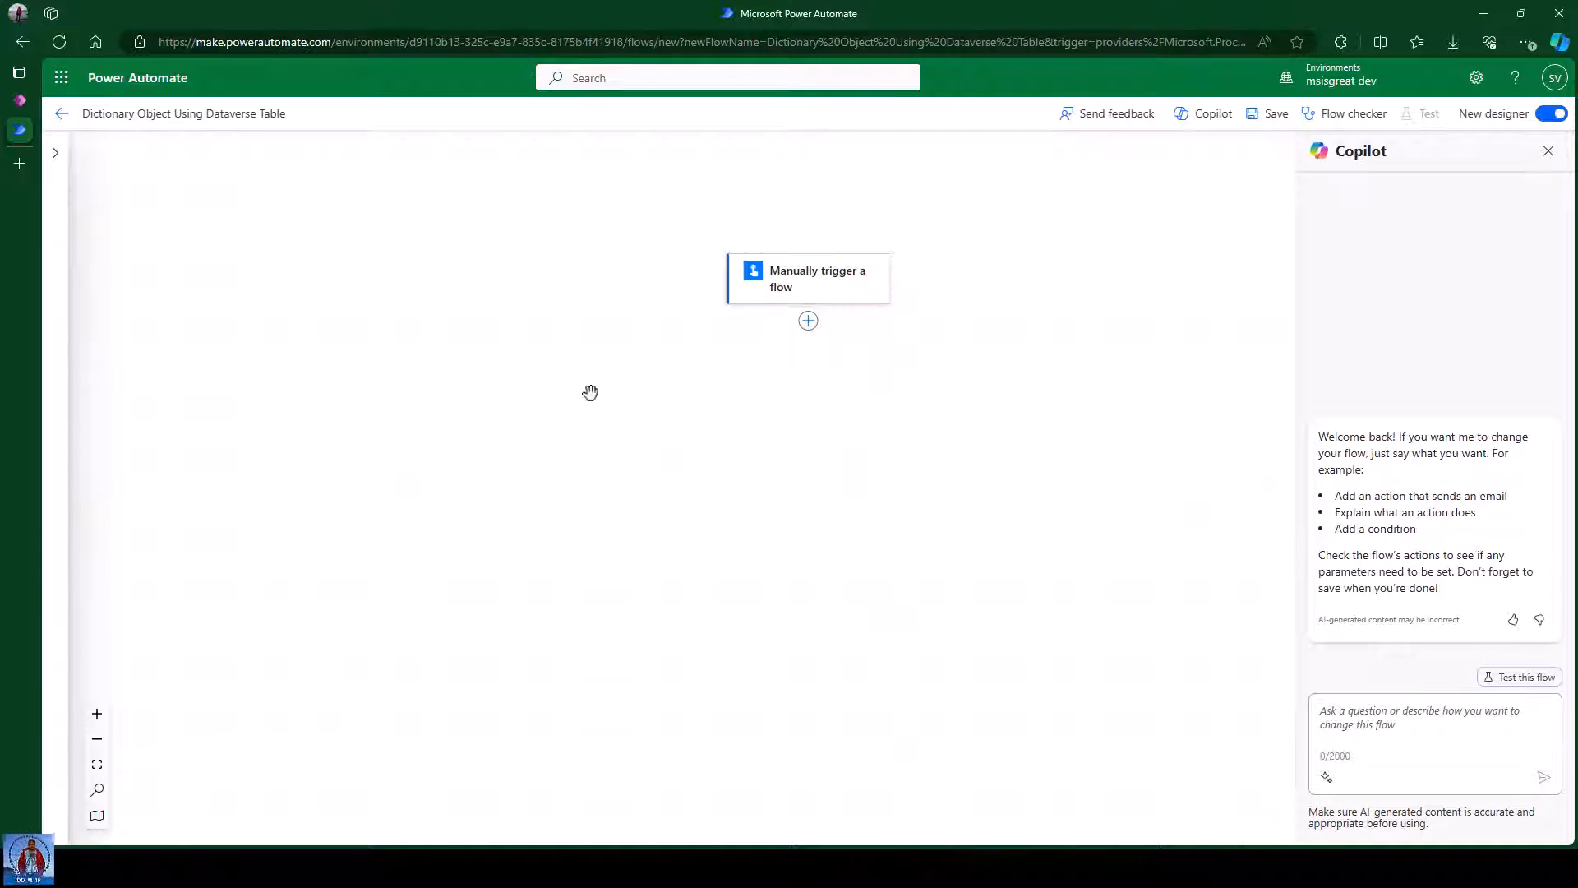
left_click(1539, 153)
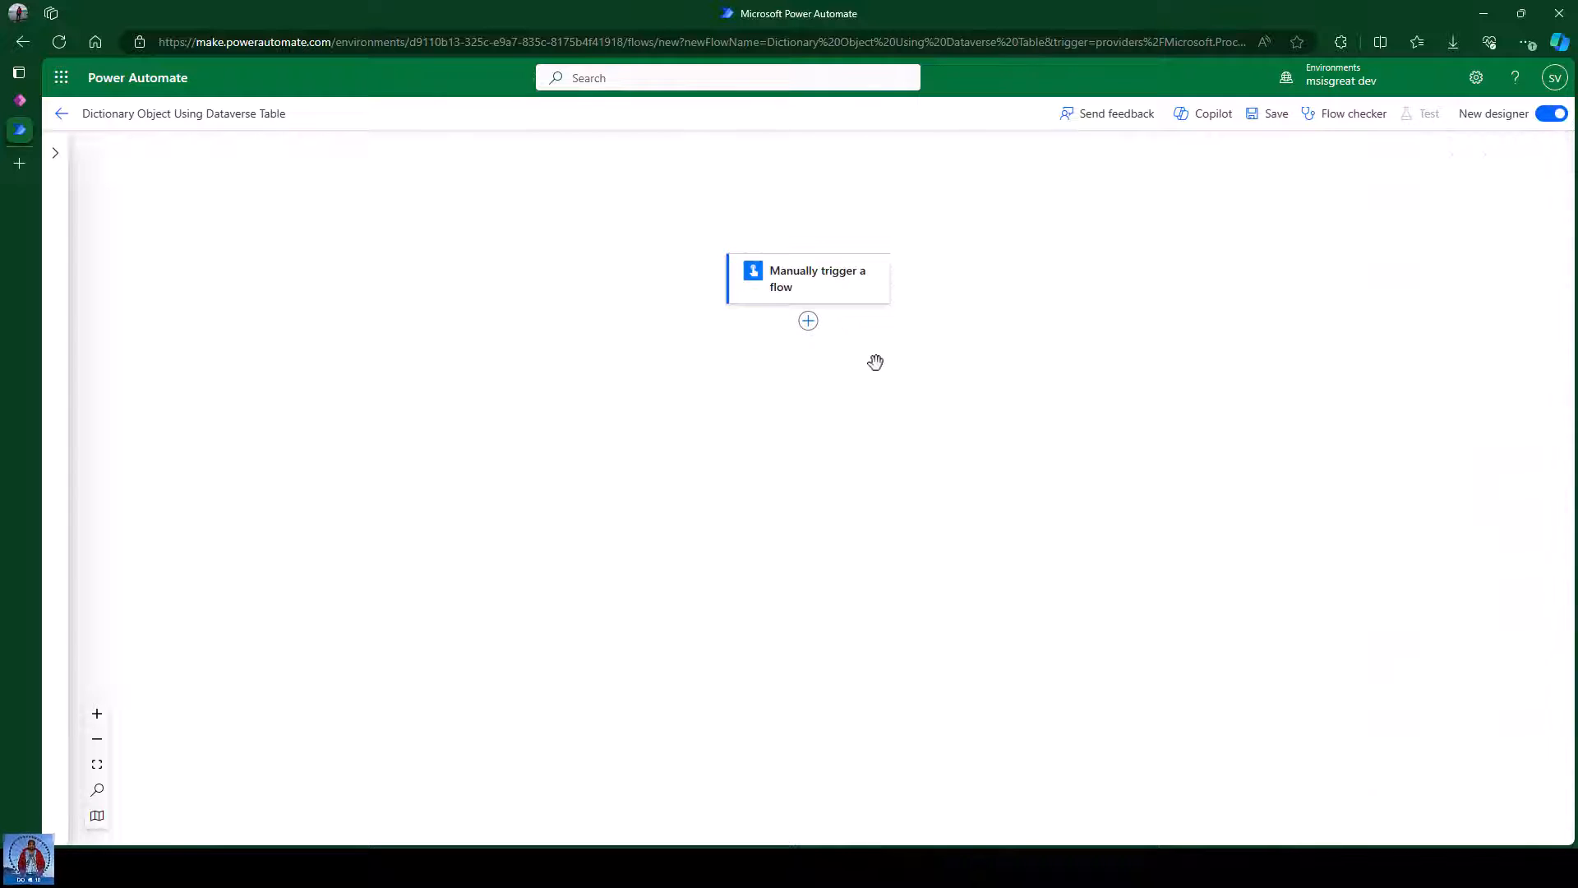
left_click_drag(980, 463, 722, 377)
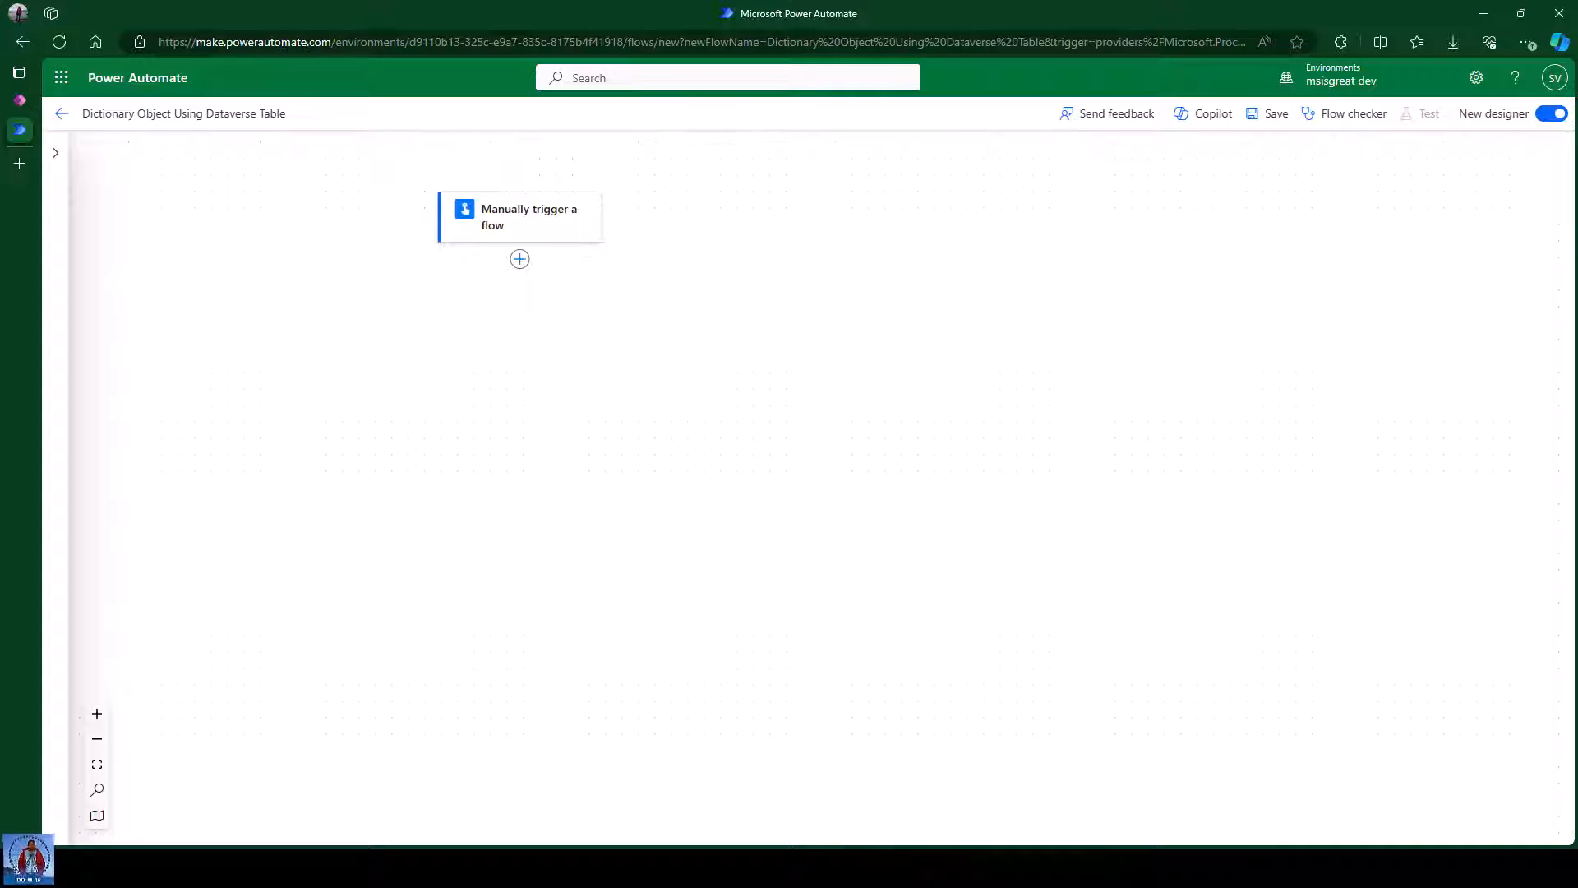
left_click(77, 867)
left_click(555, 136)
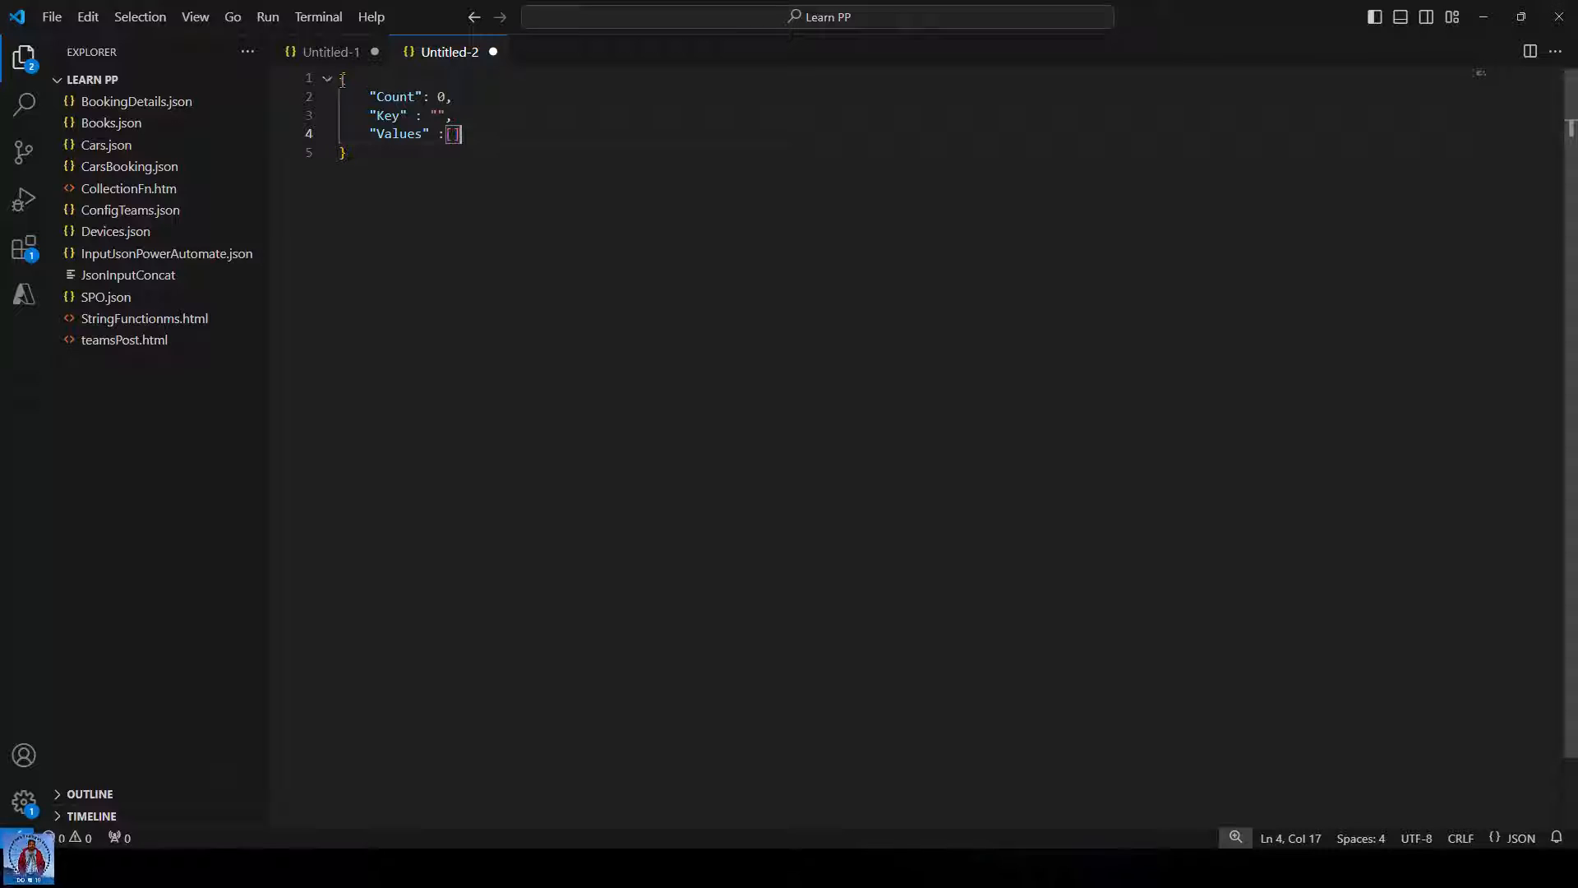
left_click_drag(341, 78, 392, 158)
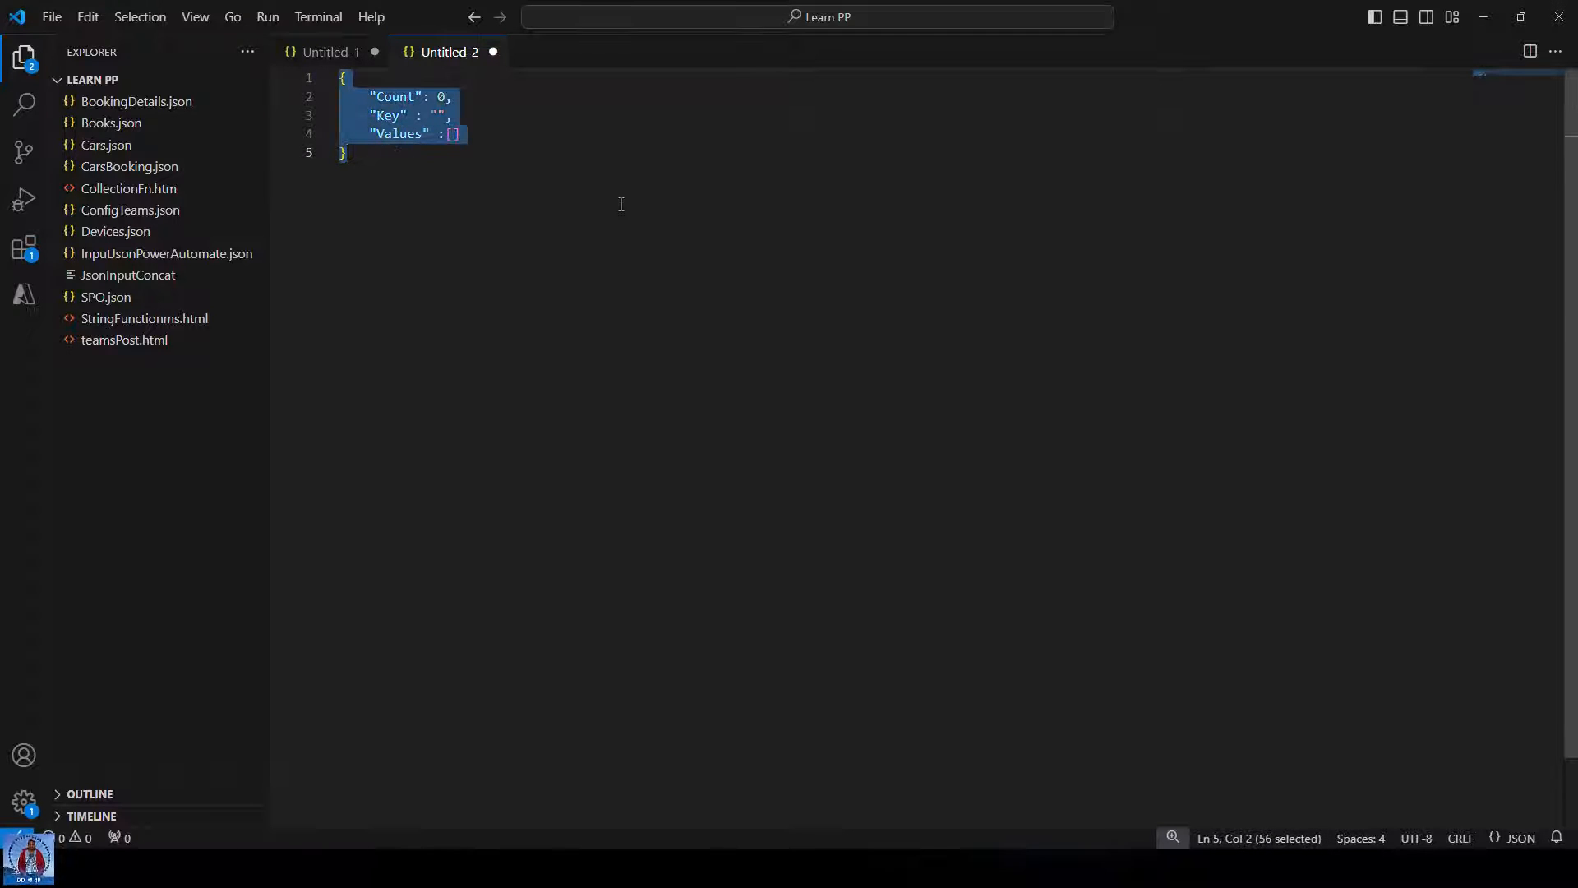
key("Escape")
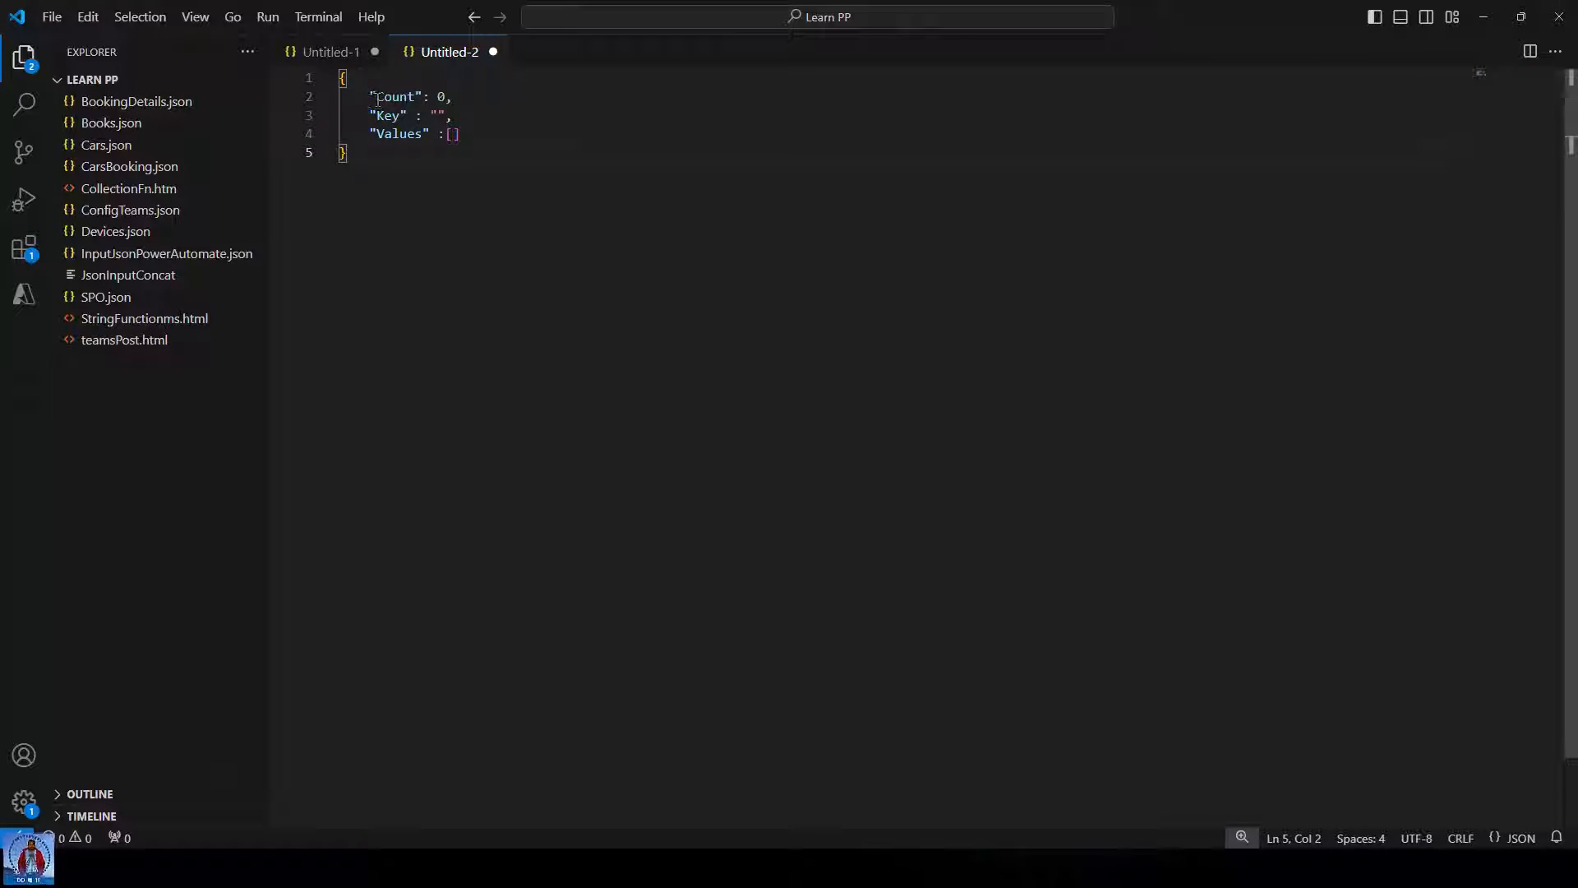
left_click_drag(369, 97, 445, 97)
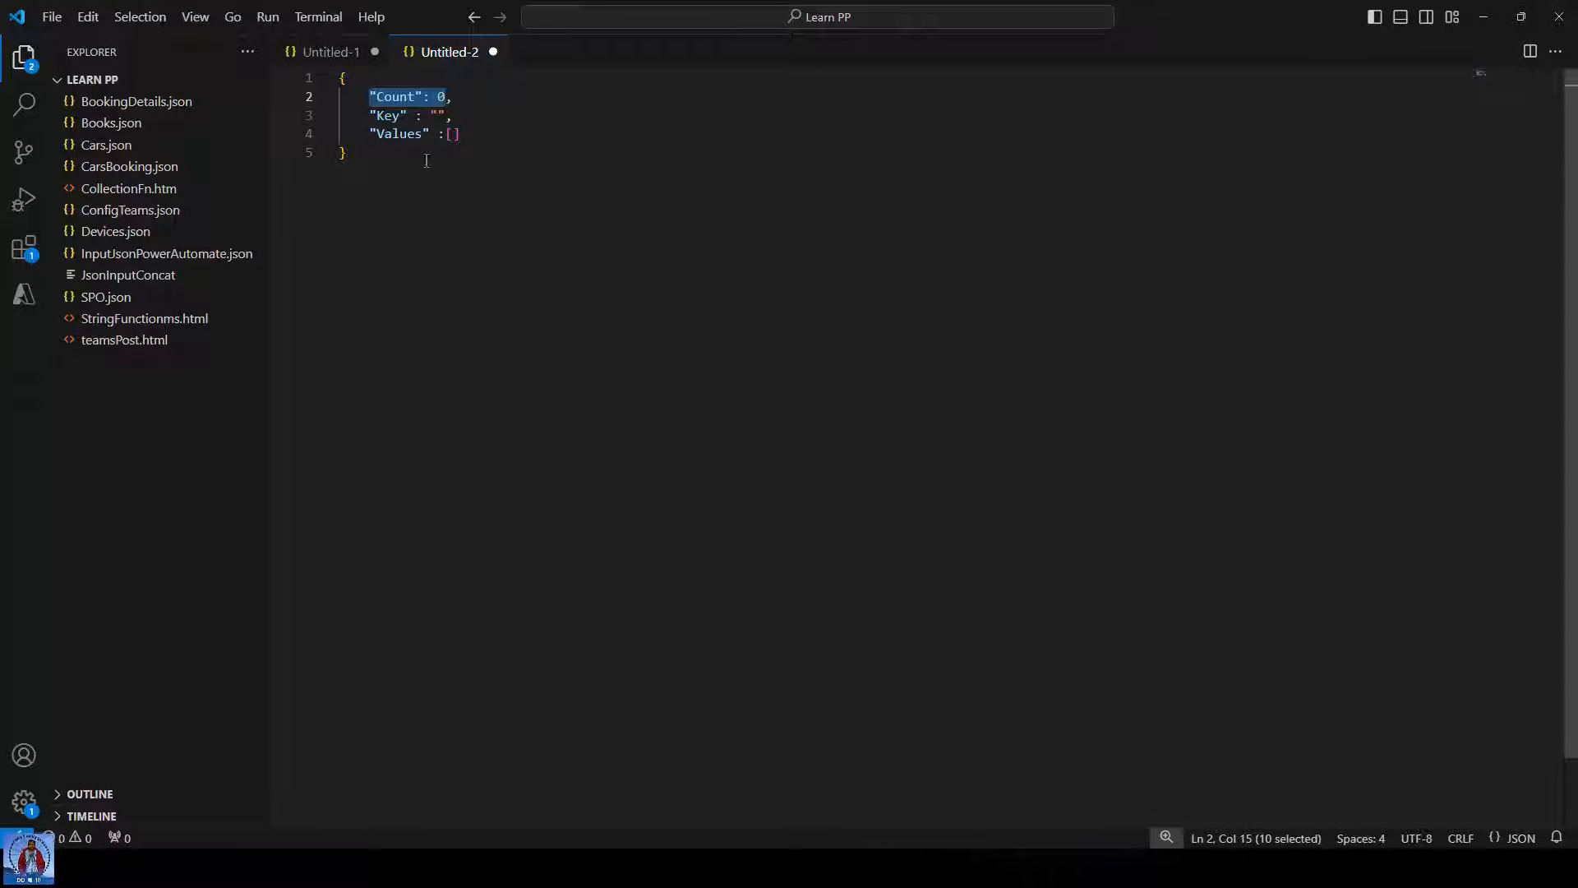
left_click_drag(369, 115, 445, 116)
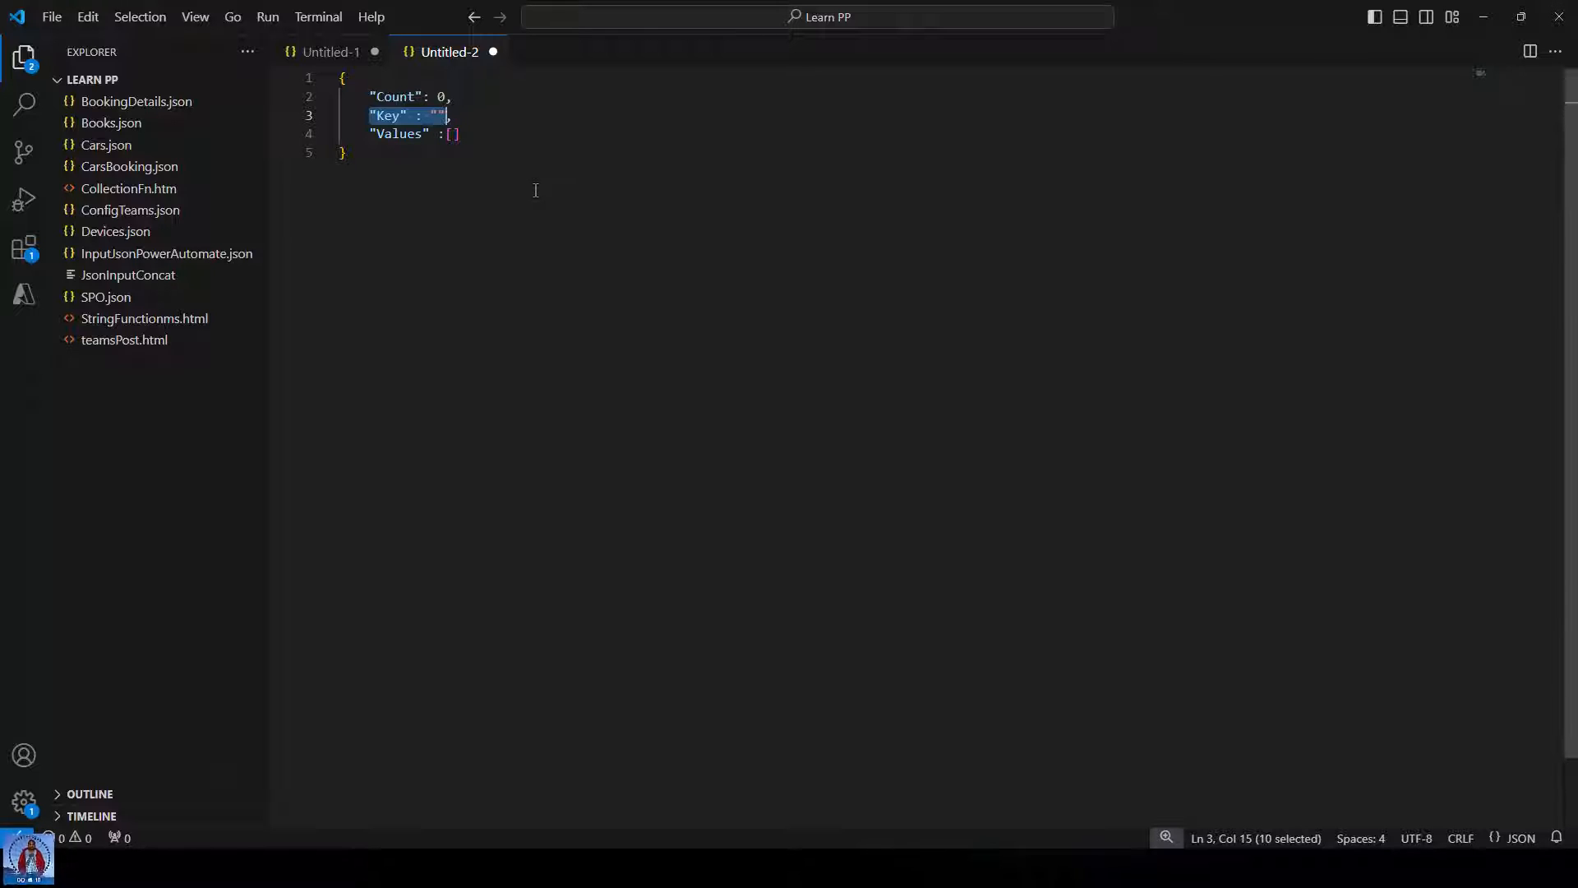
left_click(463, 134)
left_click(436, 115)
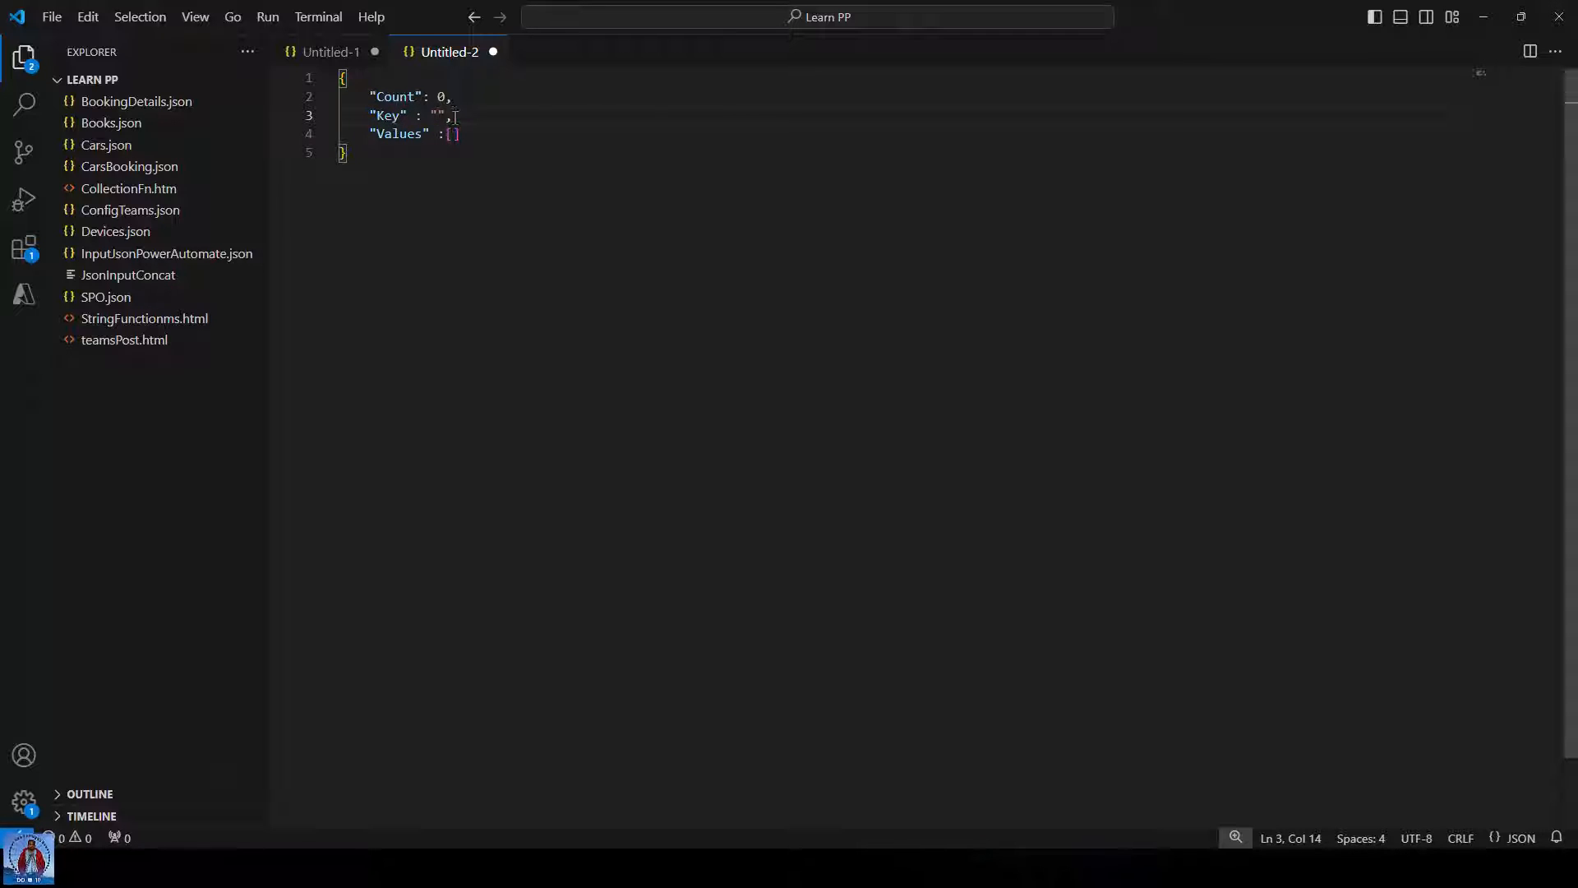
left_click_drag(371, 96, 448, 97)
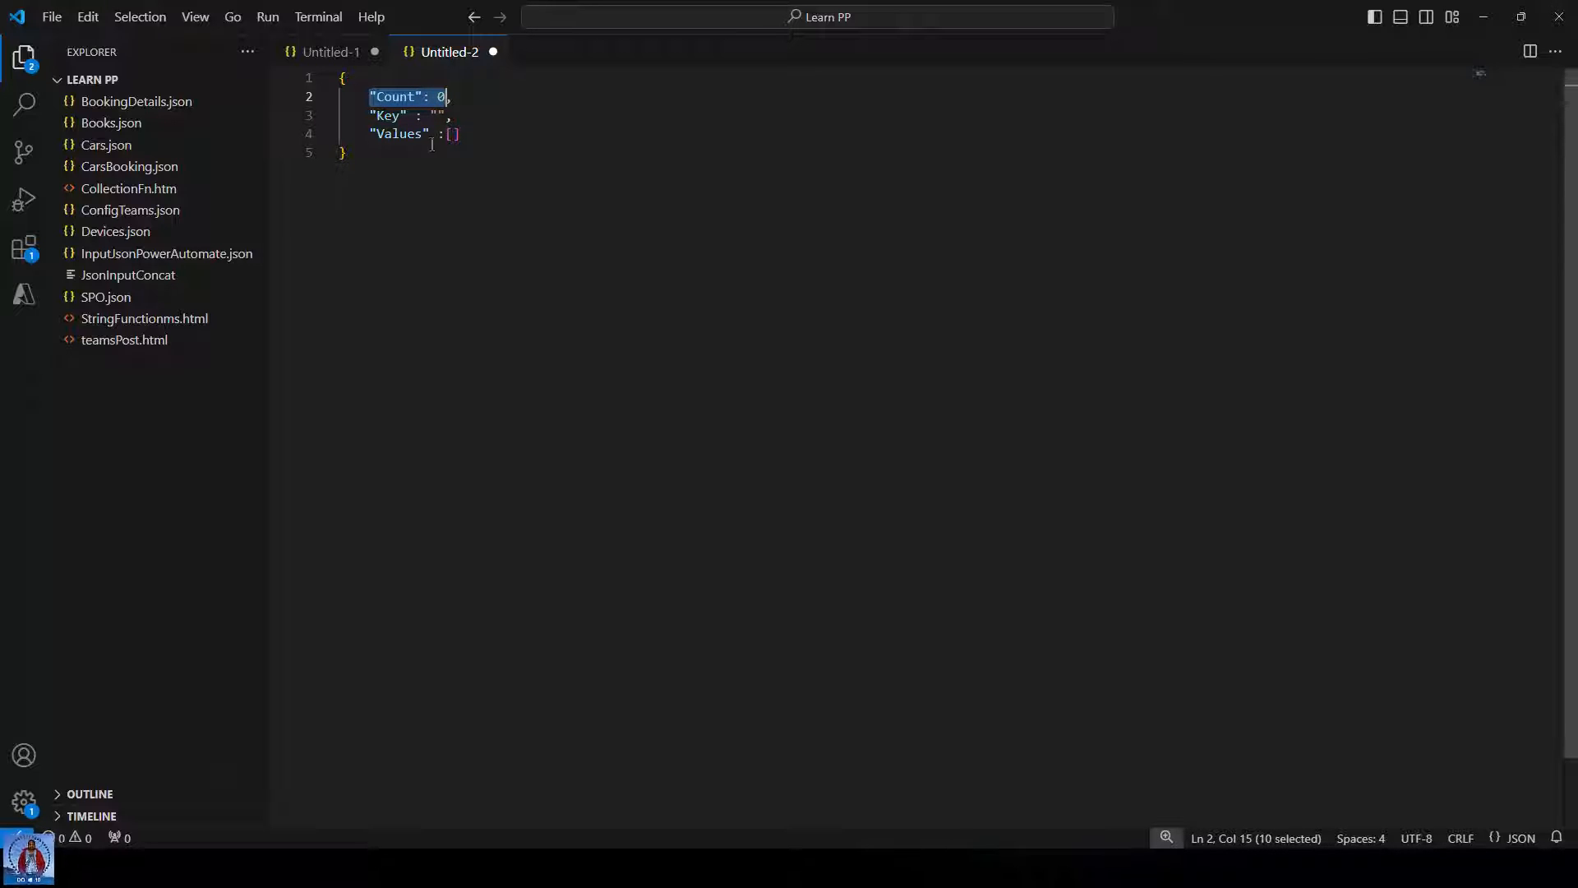
left_click(438, 116)
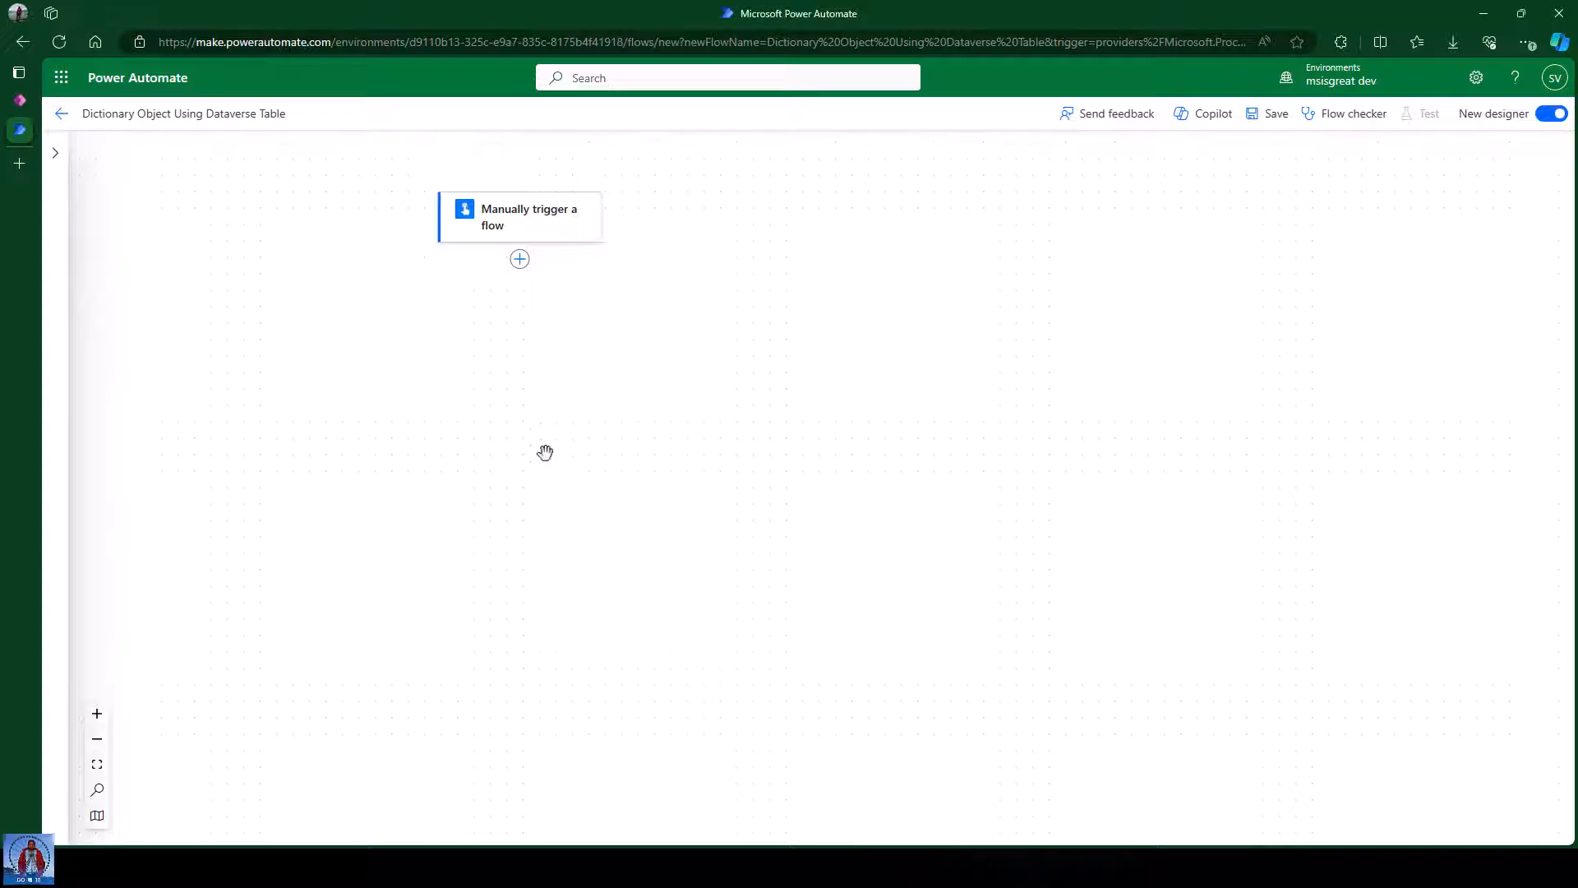
Add an action after the manual trigger and list all Microsoft Dataverse actions via a 'dataverse' search.
left_click_drag(692, 308, 793, 323)
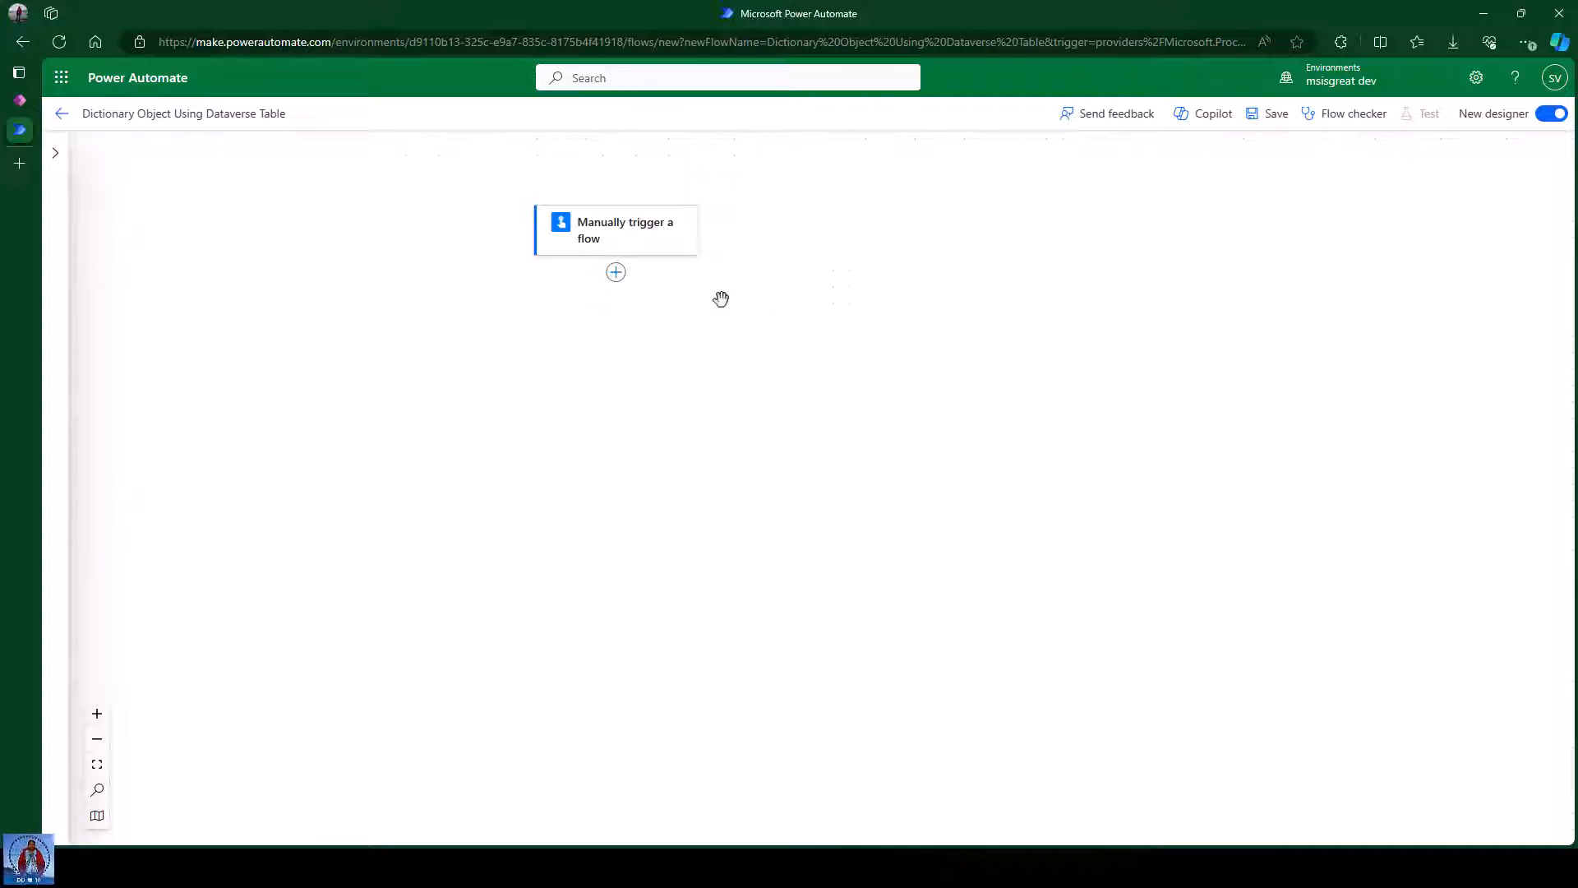
left_click(616, 274)
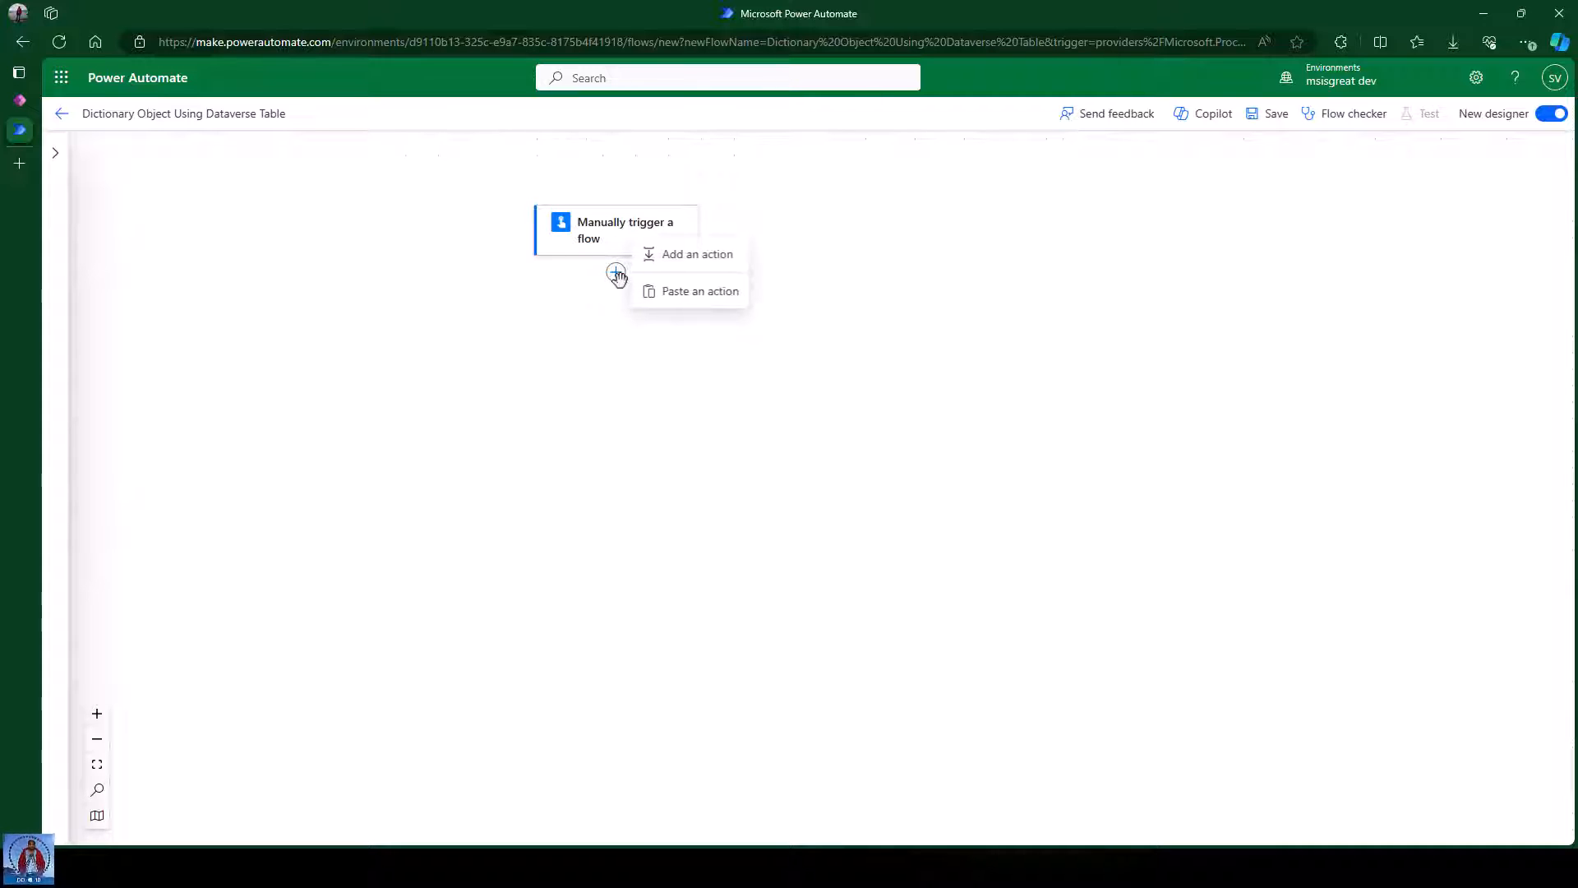
left_click(700, 255)
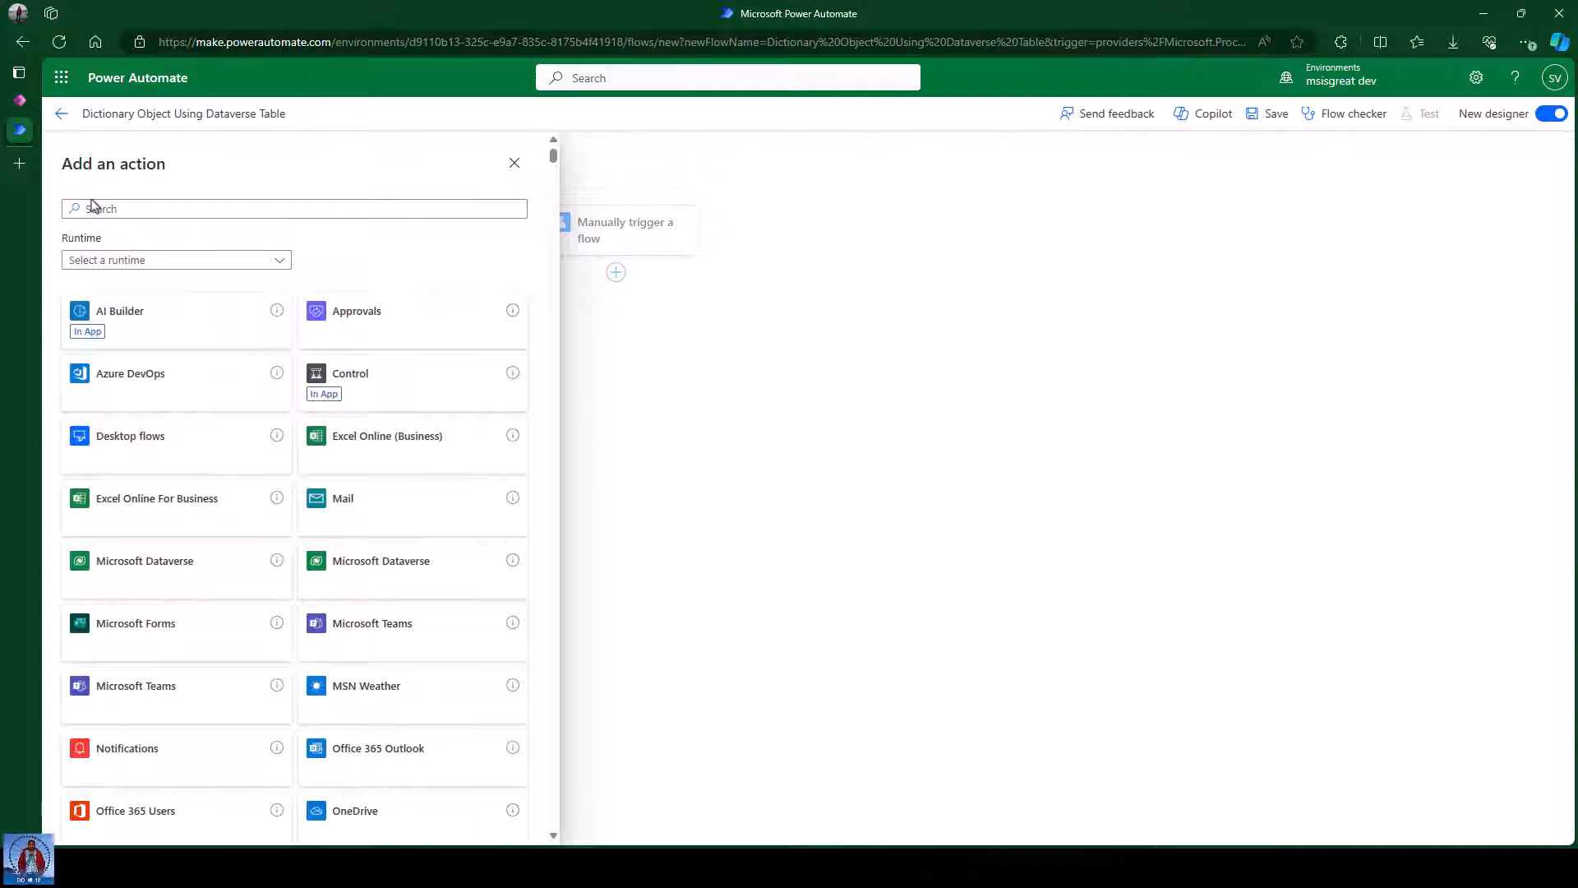
left_click(96, 210)
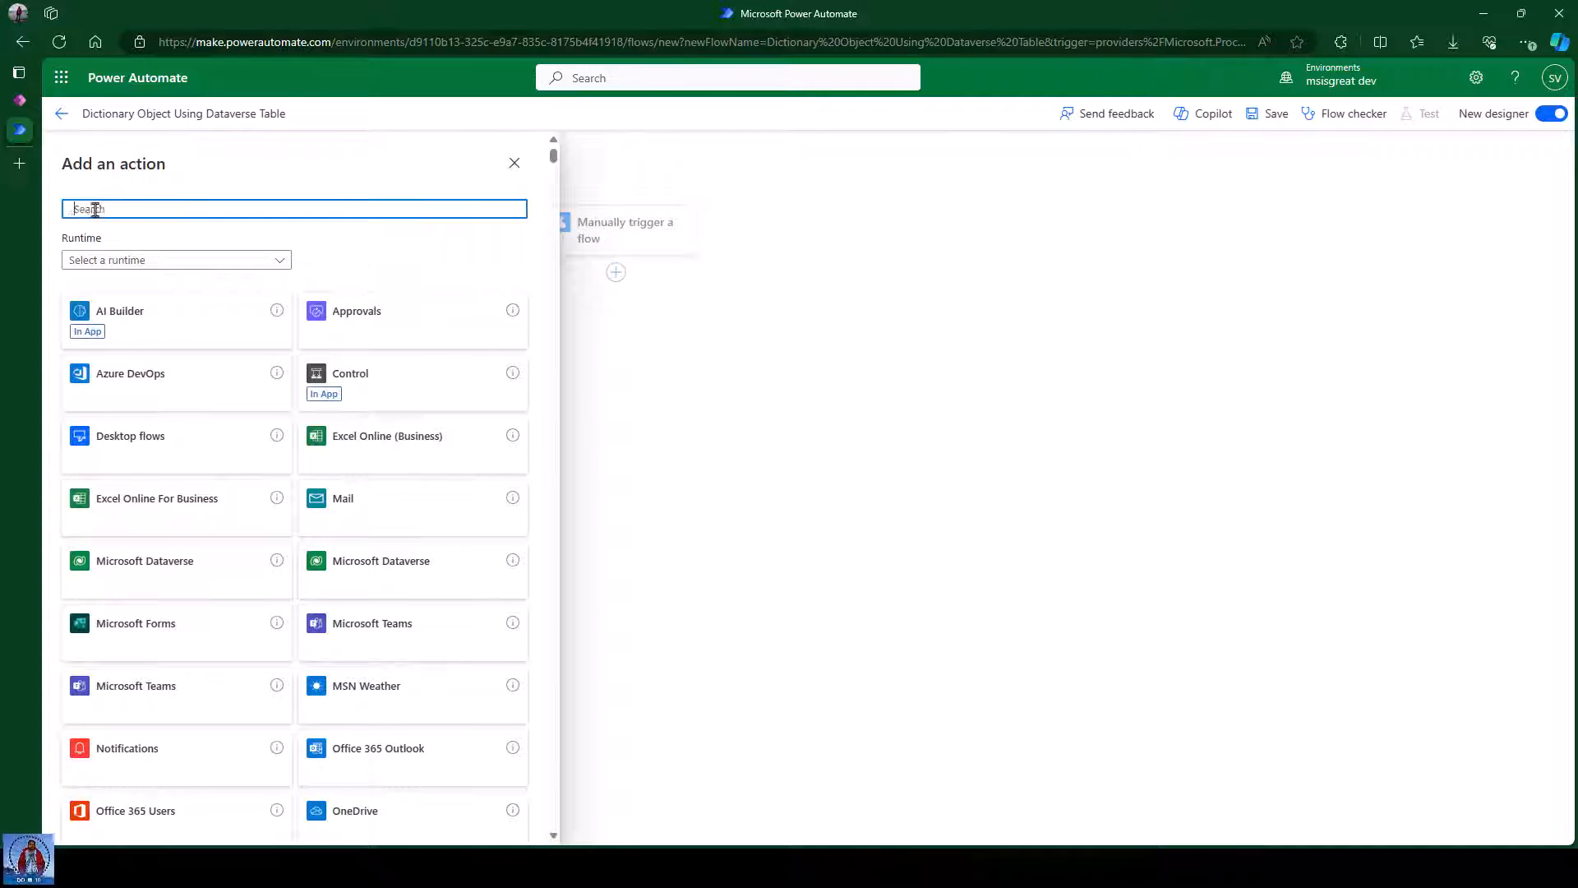
type("data")
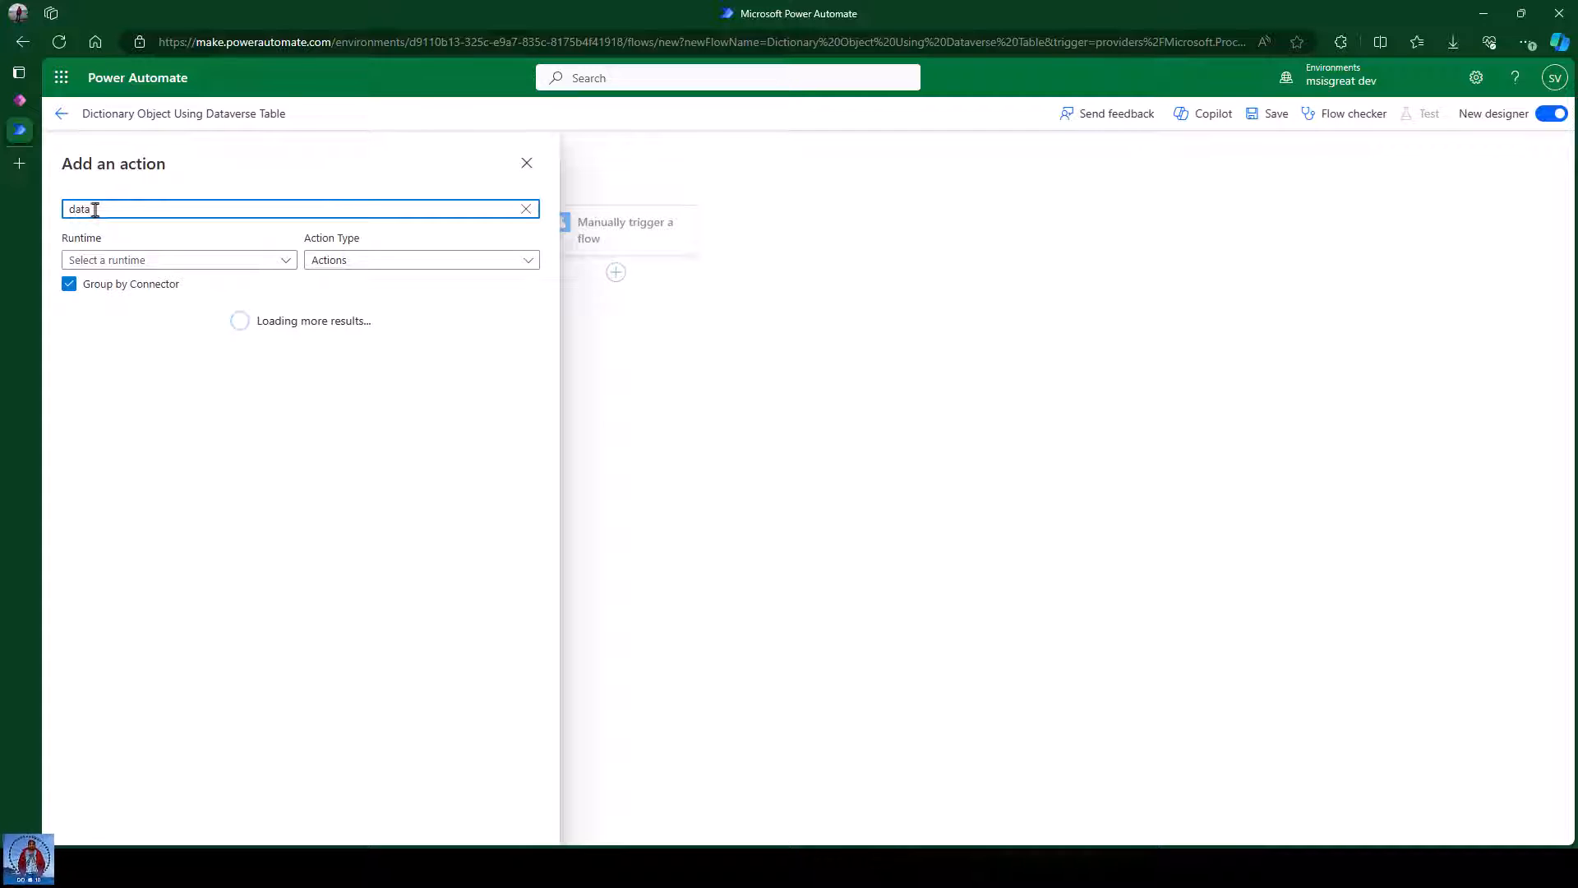
type("verse")
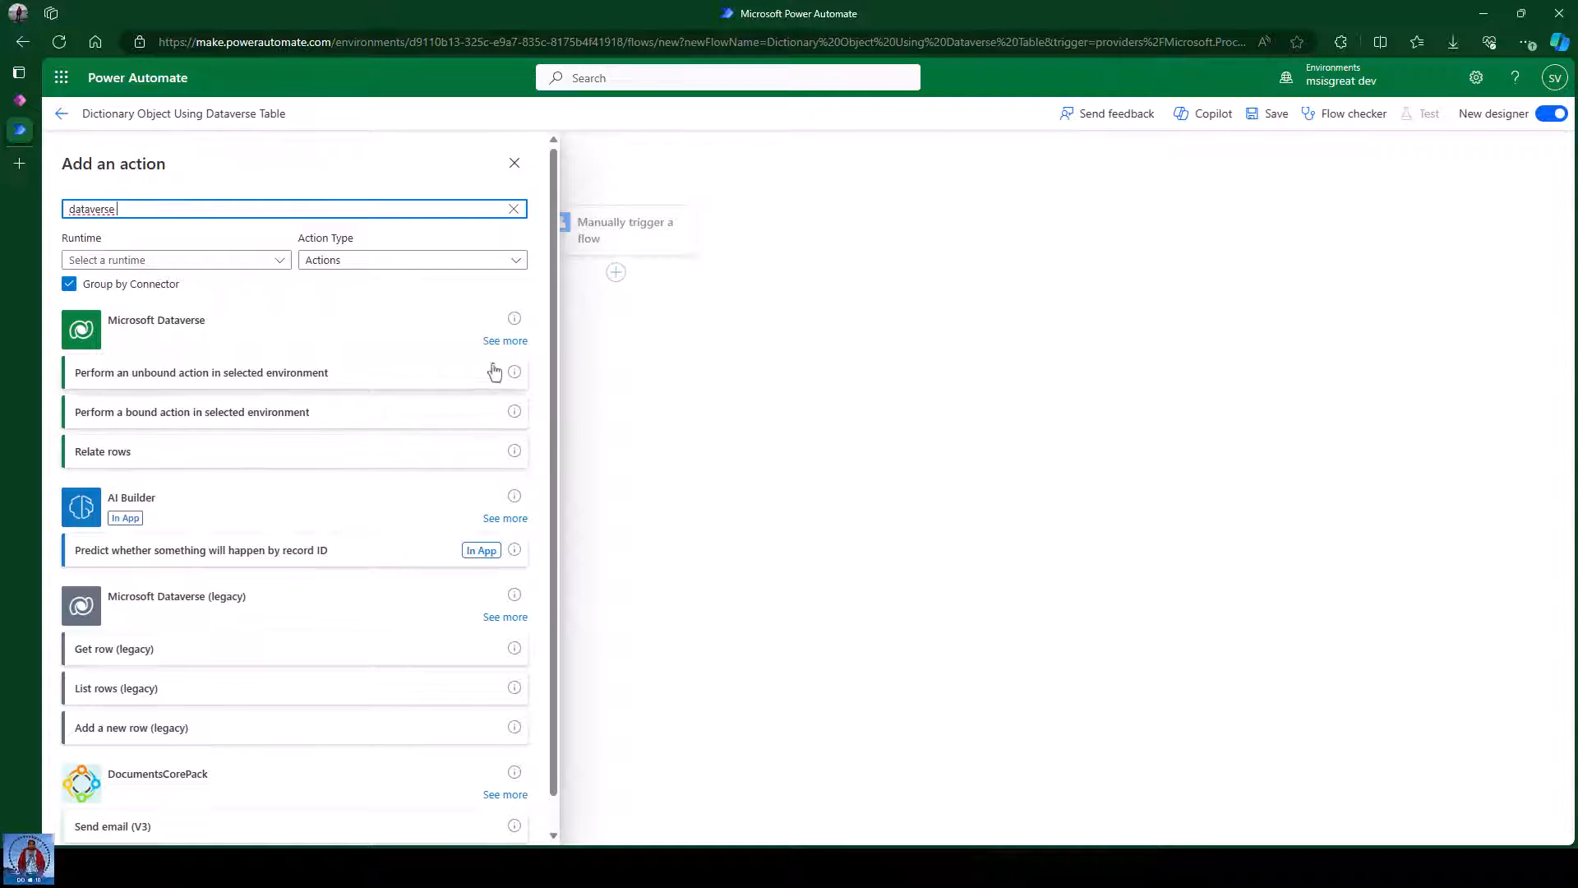
left_click(505, 340)
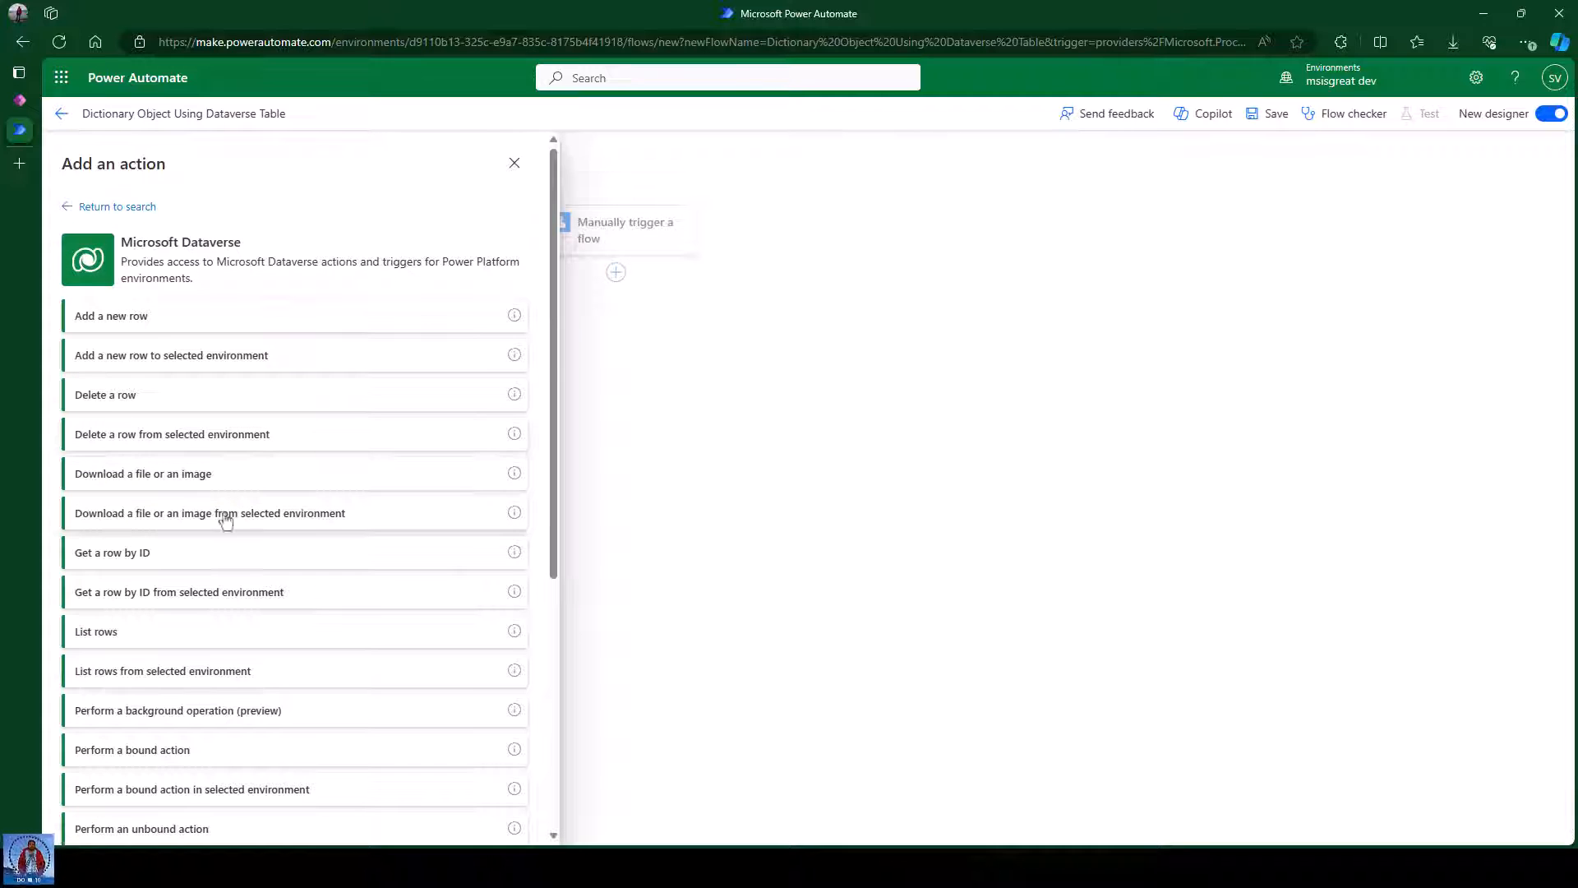
Add a Dataverse List rows step reading from the Vehicle Information table.
left_click(153, 641)
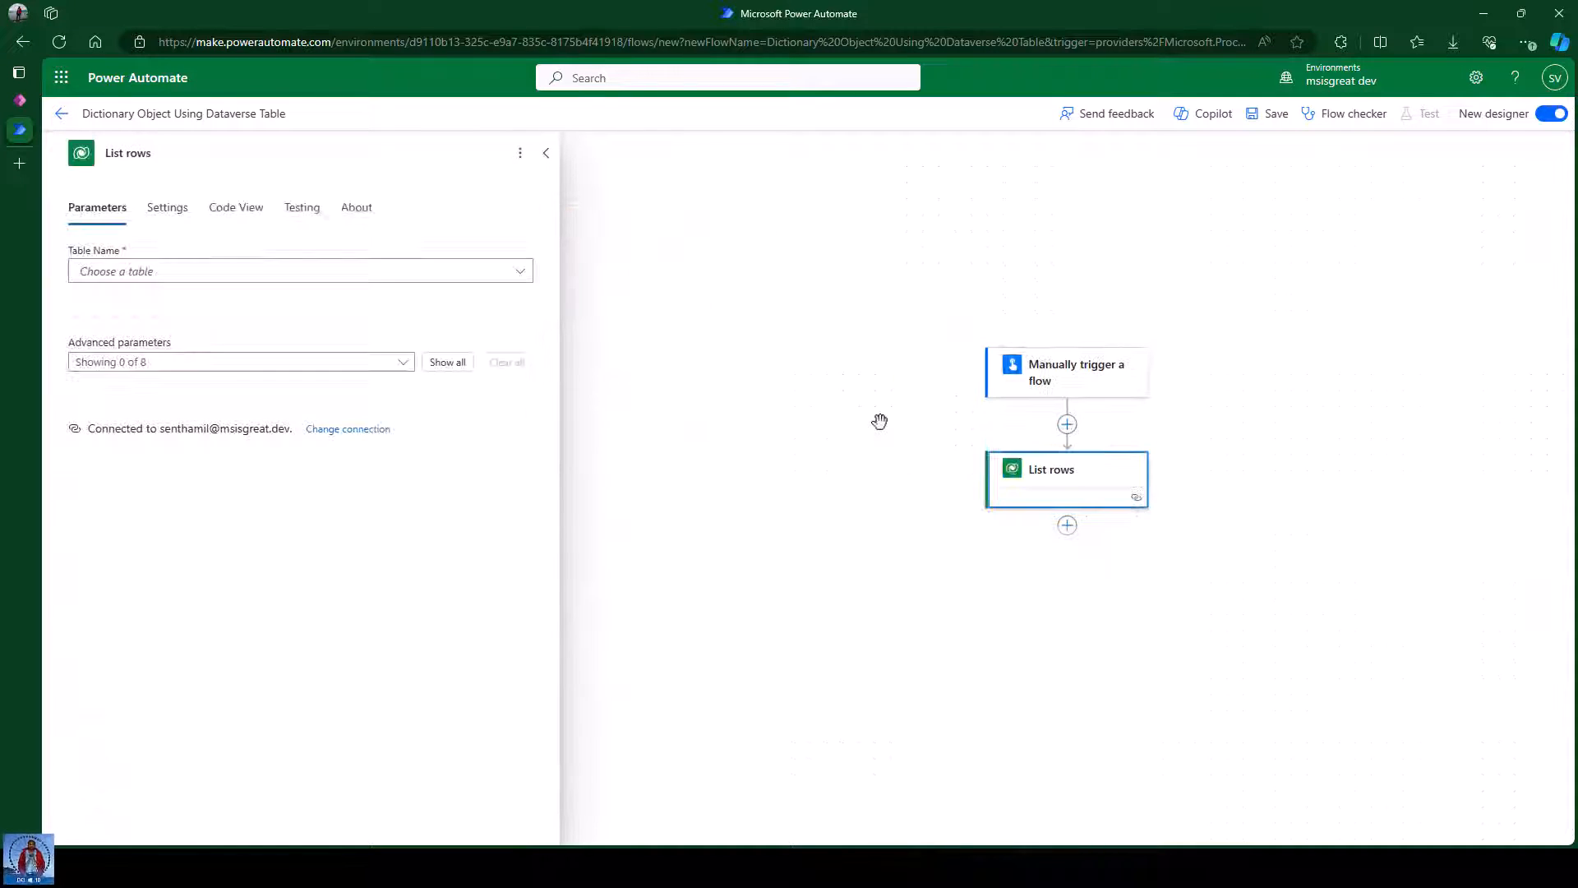
left_click(144, 274)
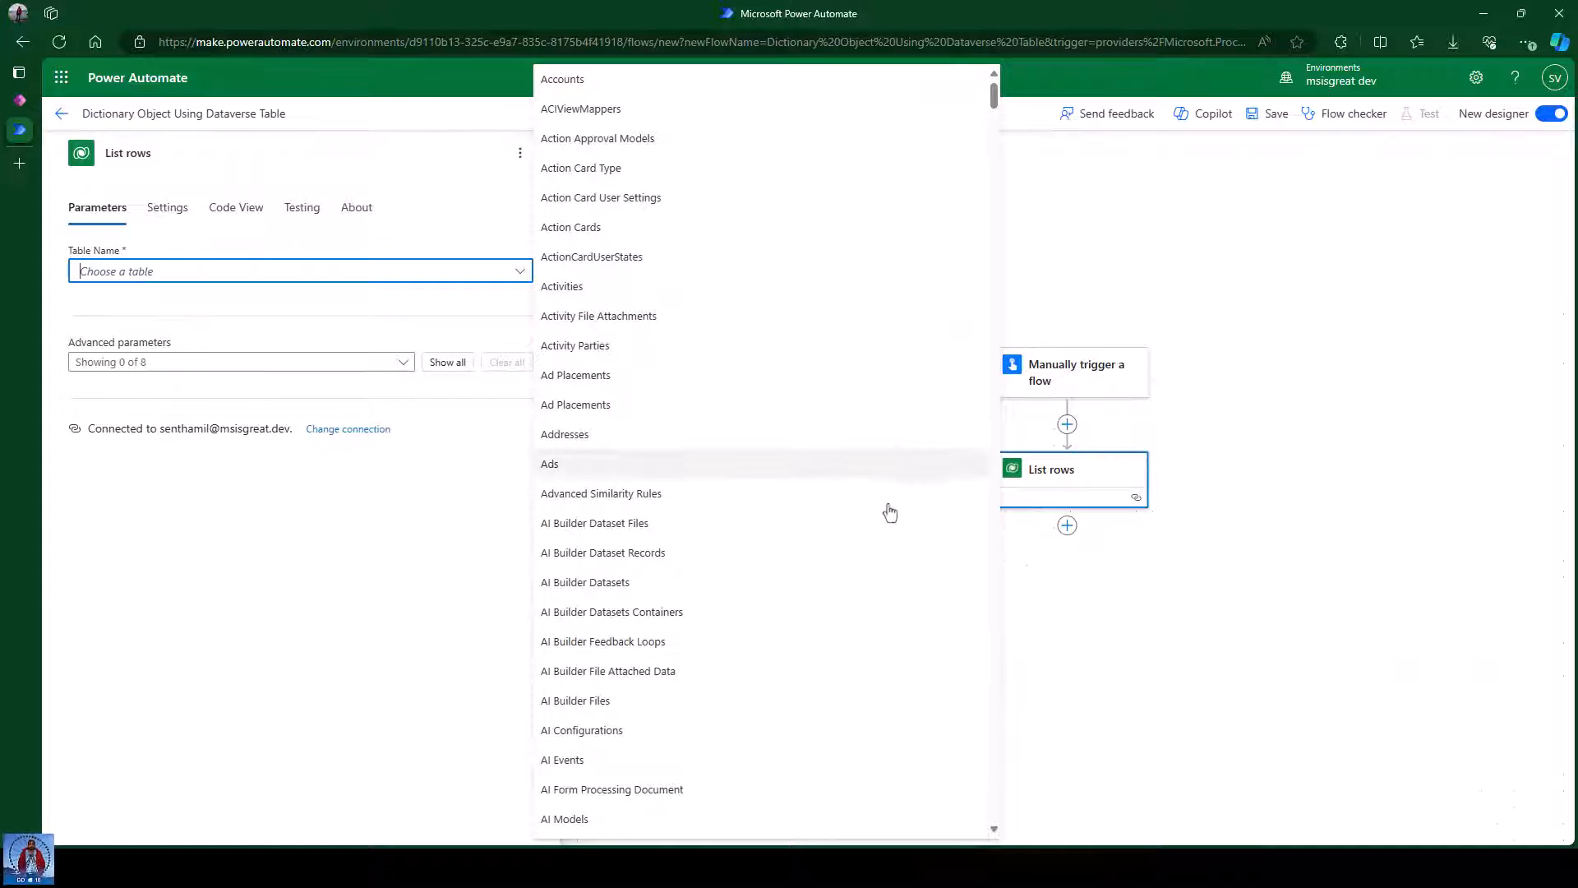
scroll(888, 510, "down", 5)
left_click_drag(993, 113, 991, 809)
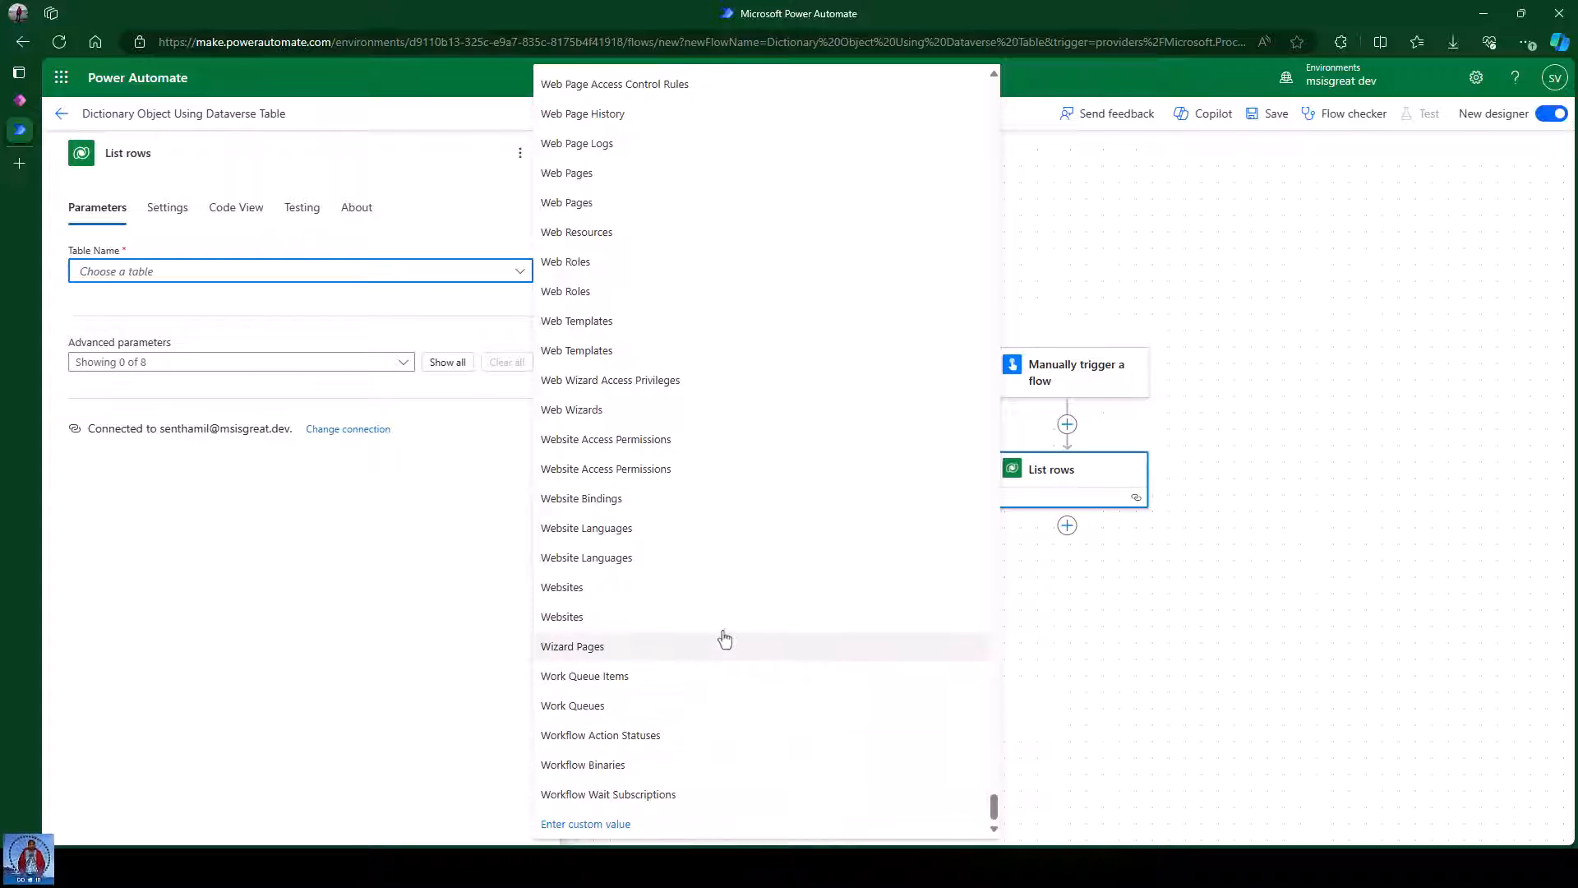
scroll(764, 595, "up", 10)
scroll(762, 593, "up", 6)
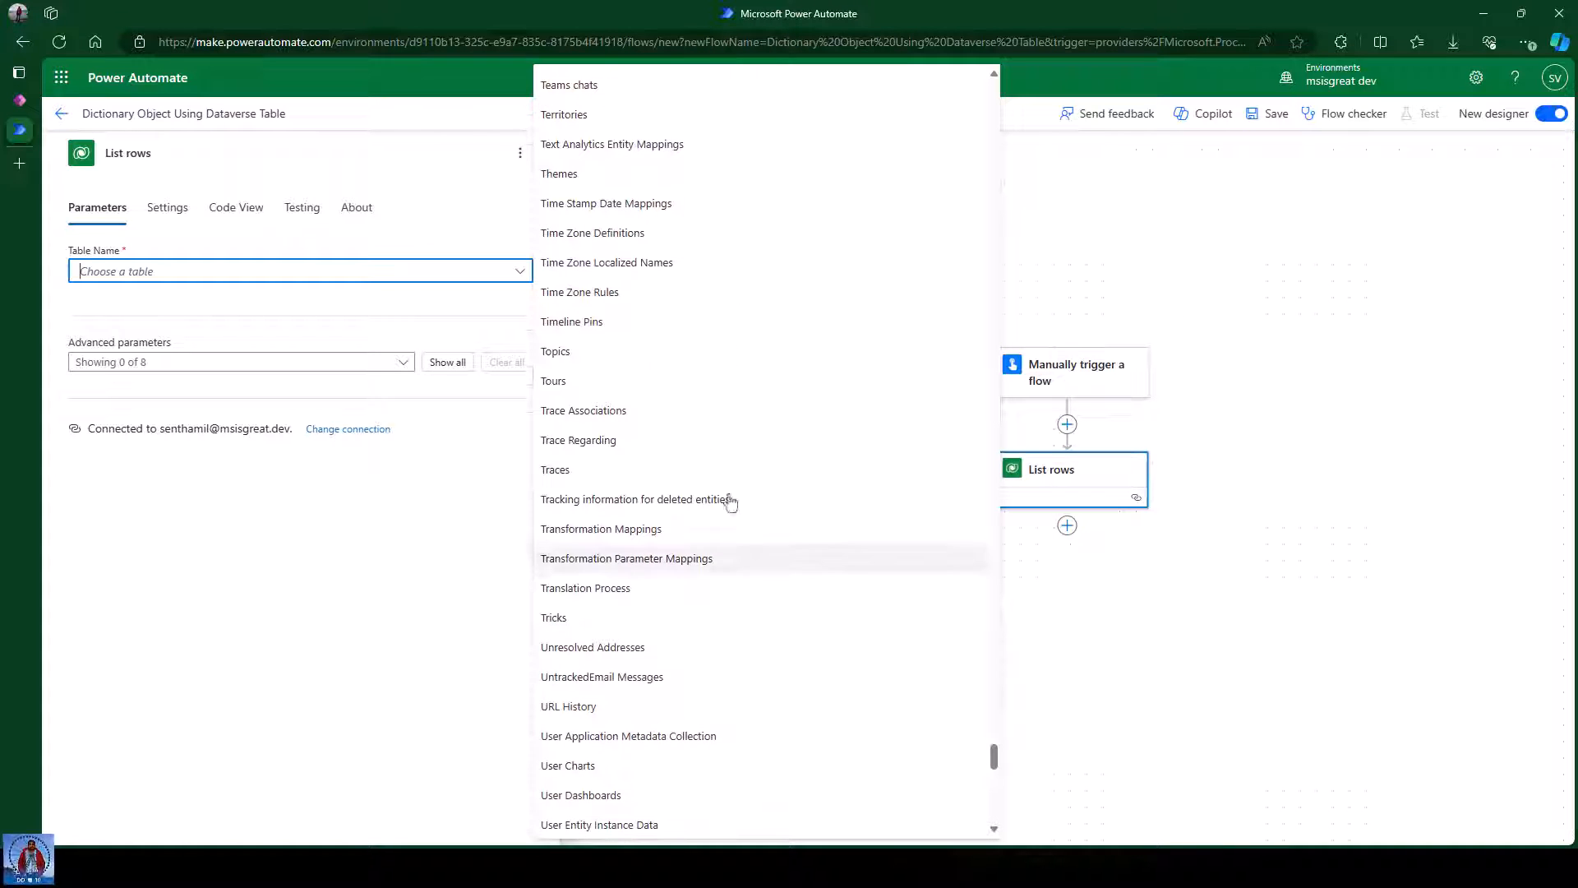
scroll(723, 699, "down", 4)
scroll(725, 703, "down", 4)
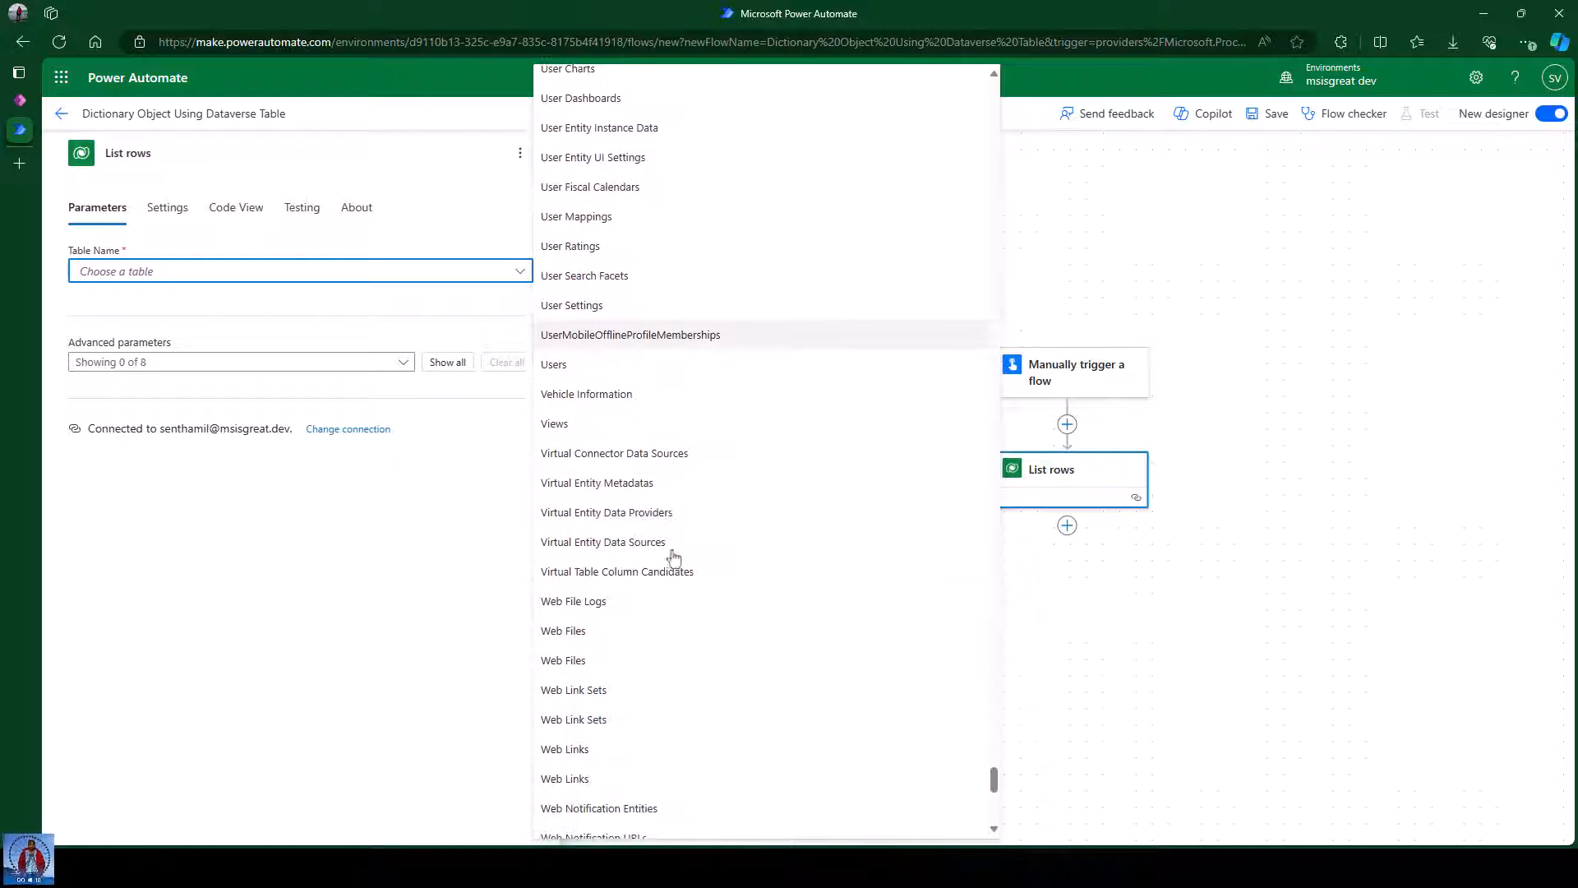
left_click(605, 396)
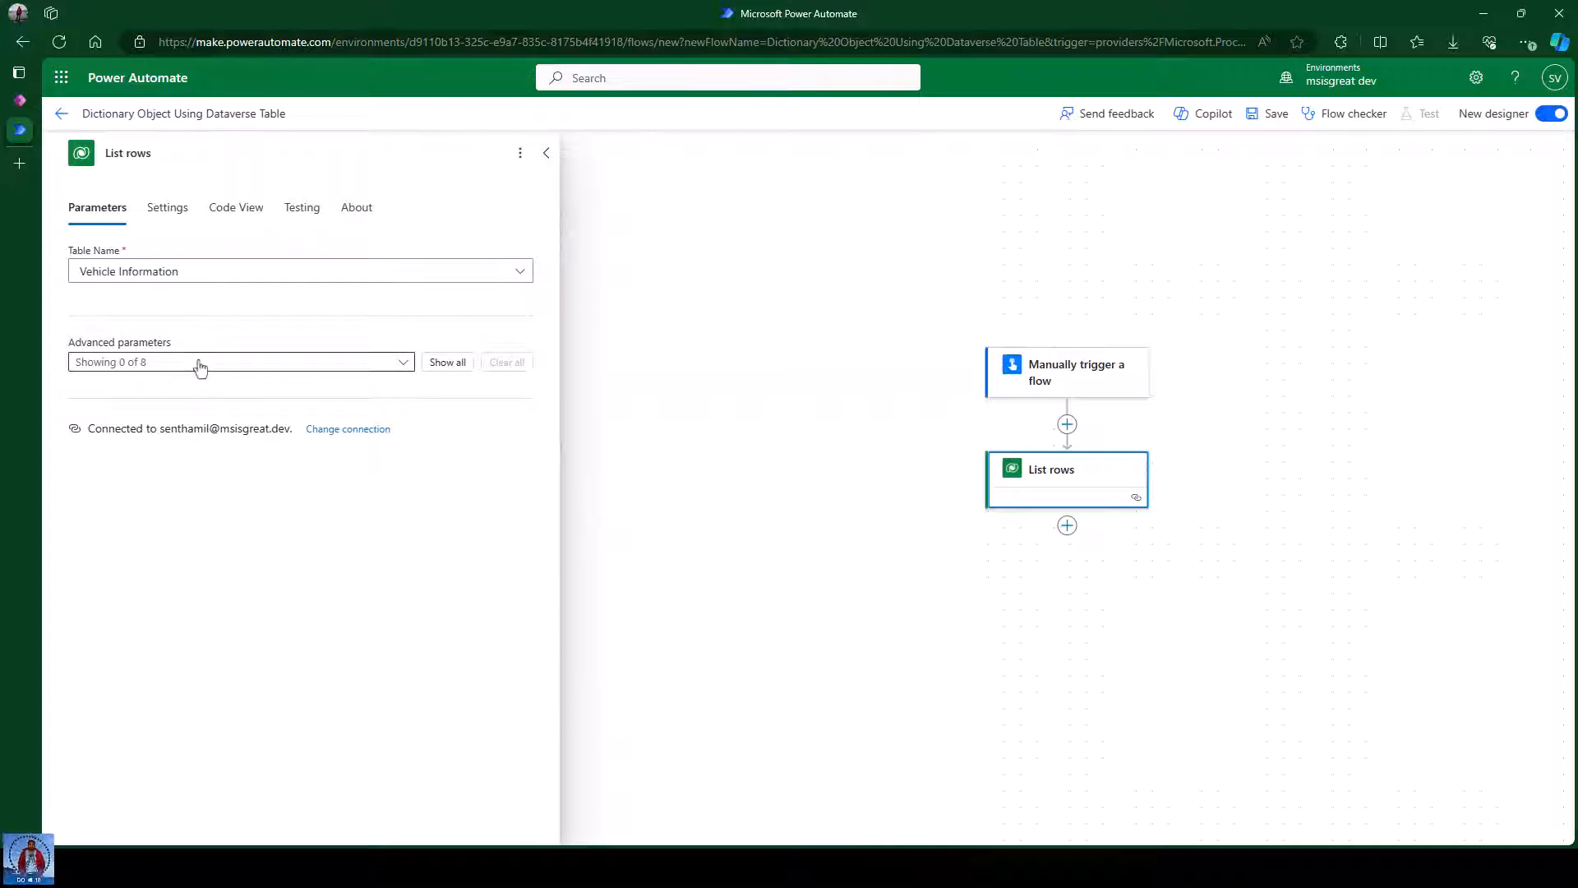
Enable Select columns and paste the seven comma-separated cr834_ column names, cr834_make through cr834_dimensionslxwxh.
left_click(245, 367)
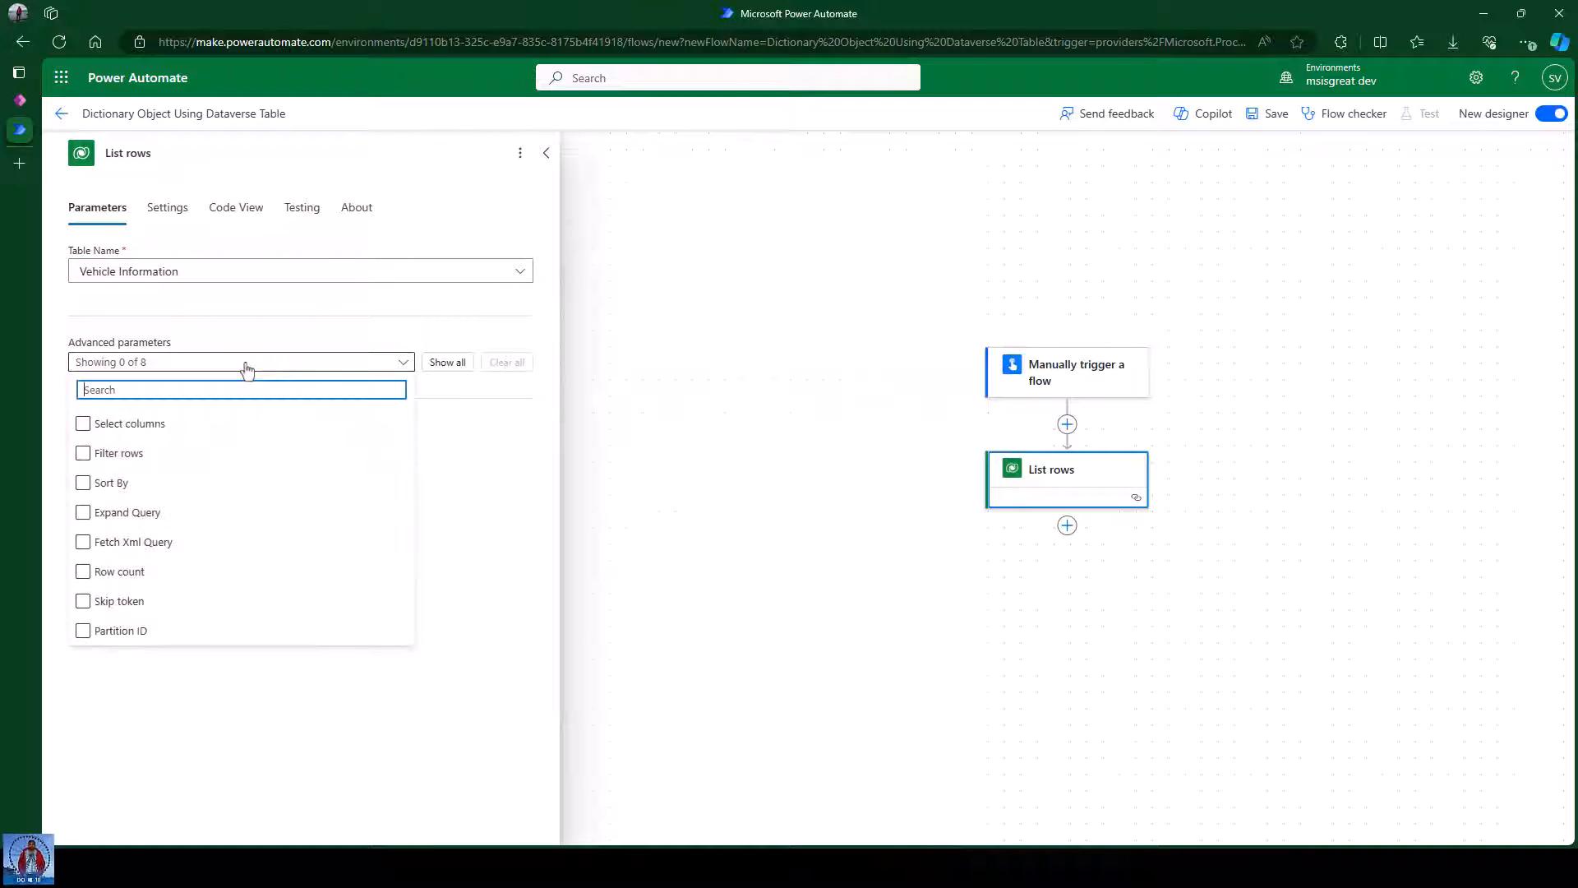
left_click(146, 430)
left_click(456, 472)
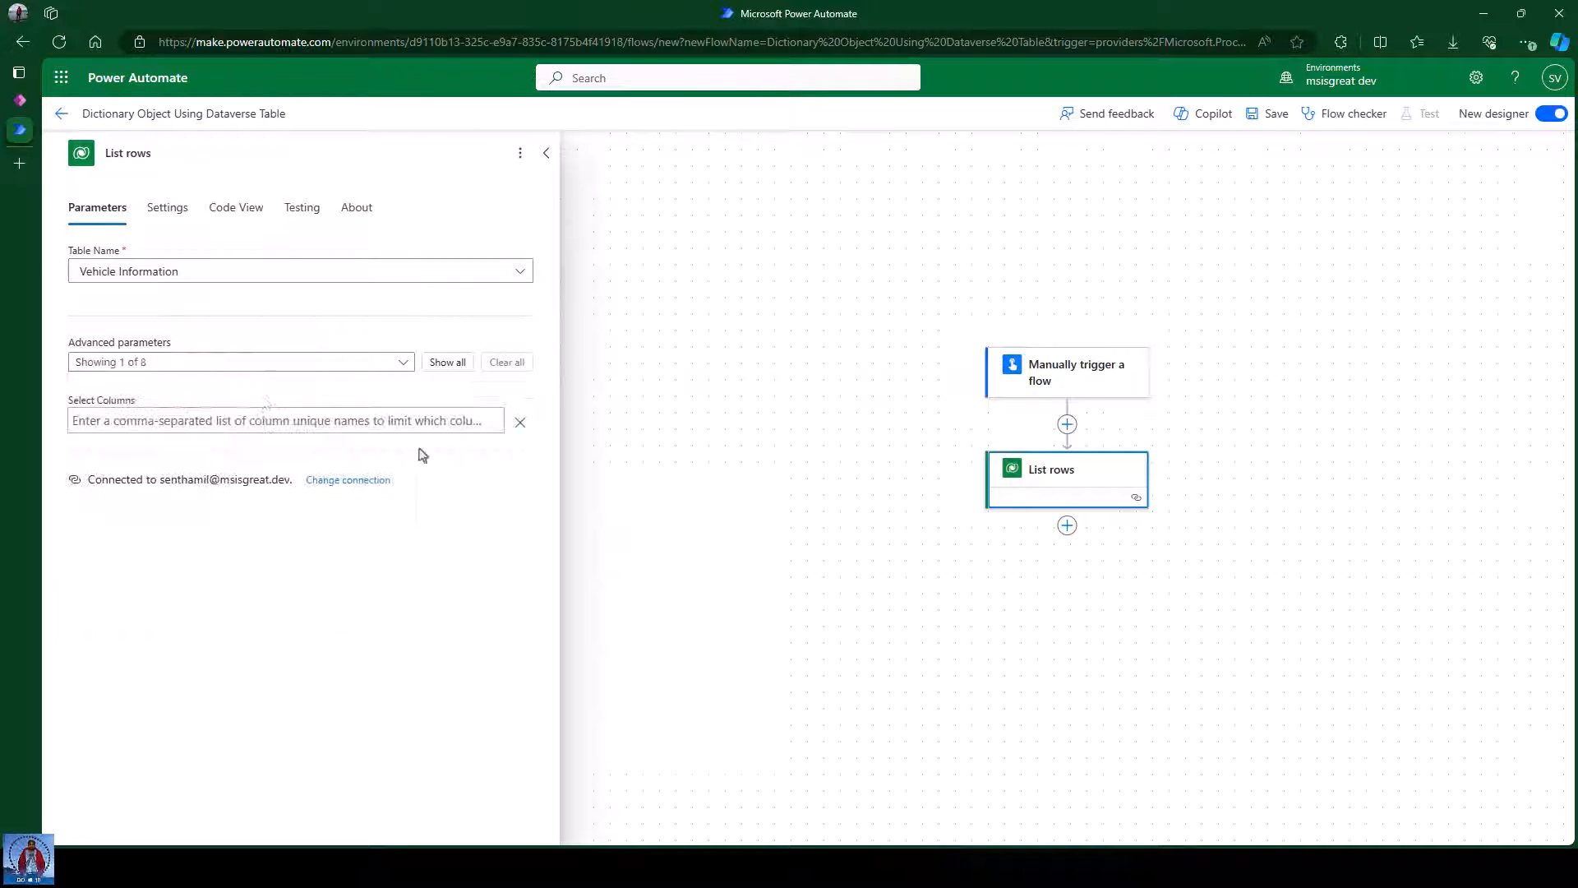
left_click(192, 422)
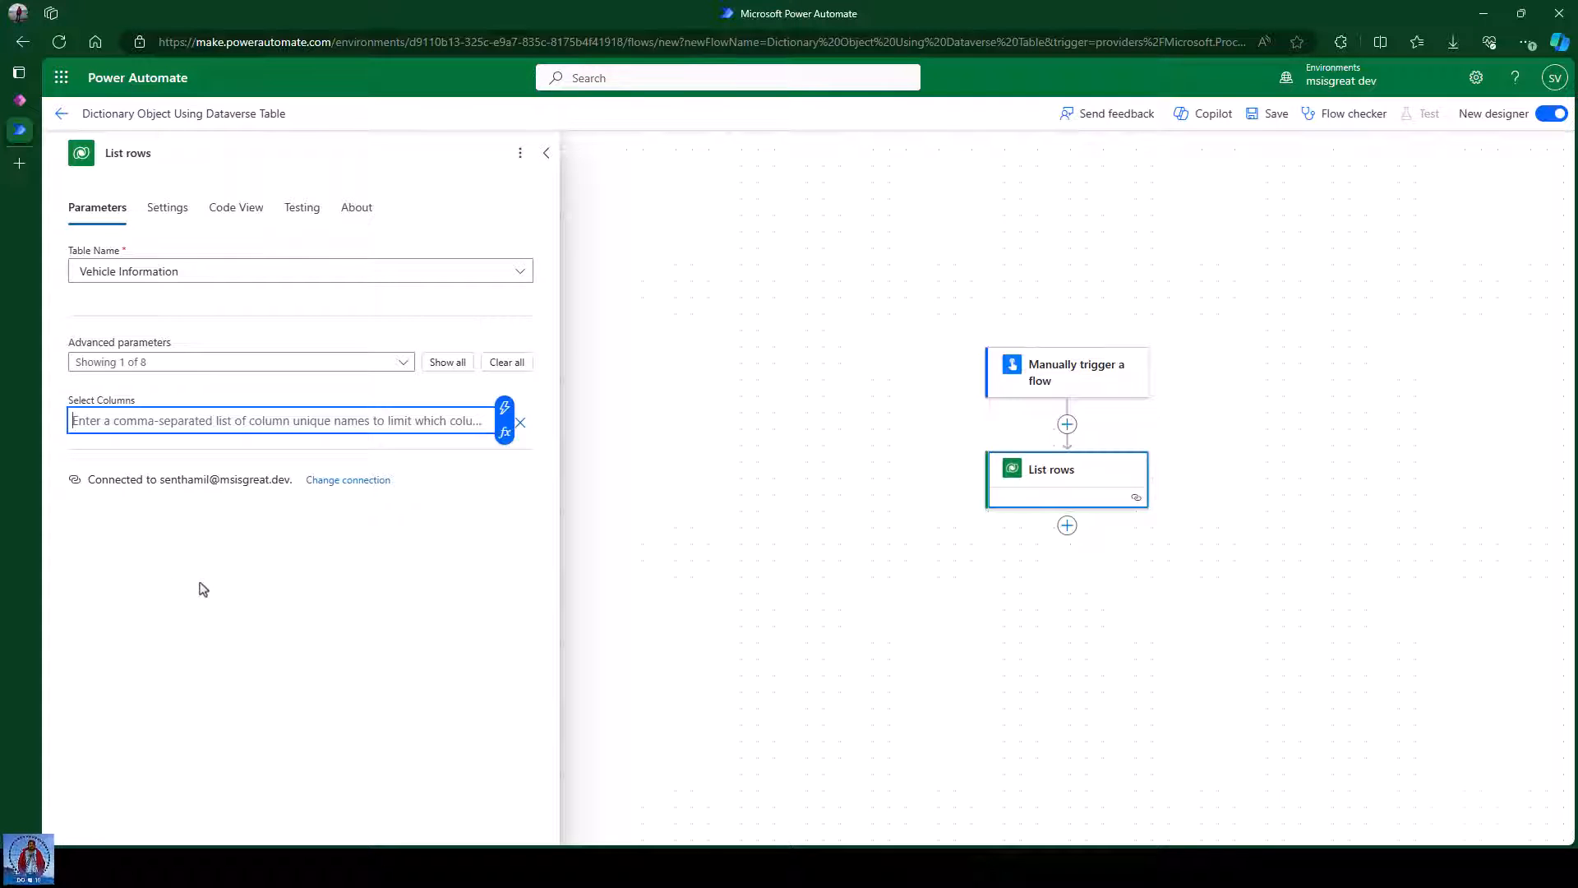
key("alt+Tab")
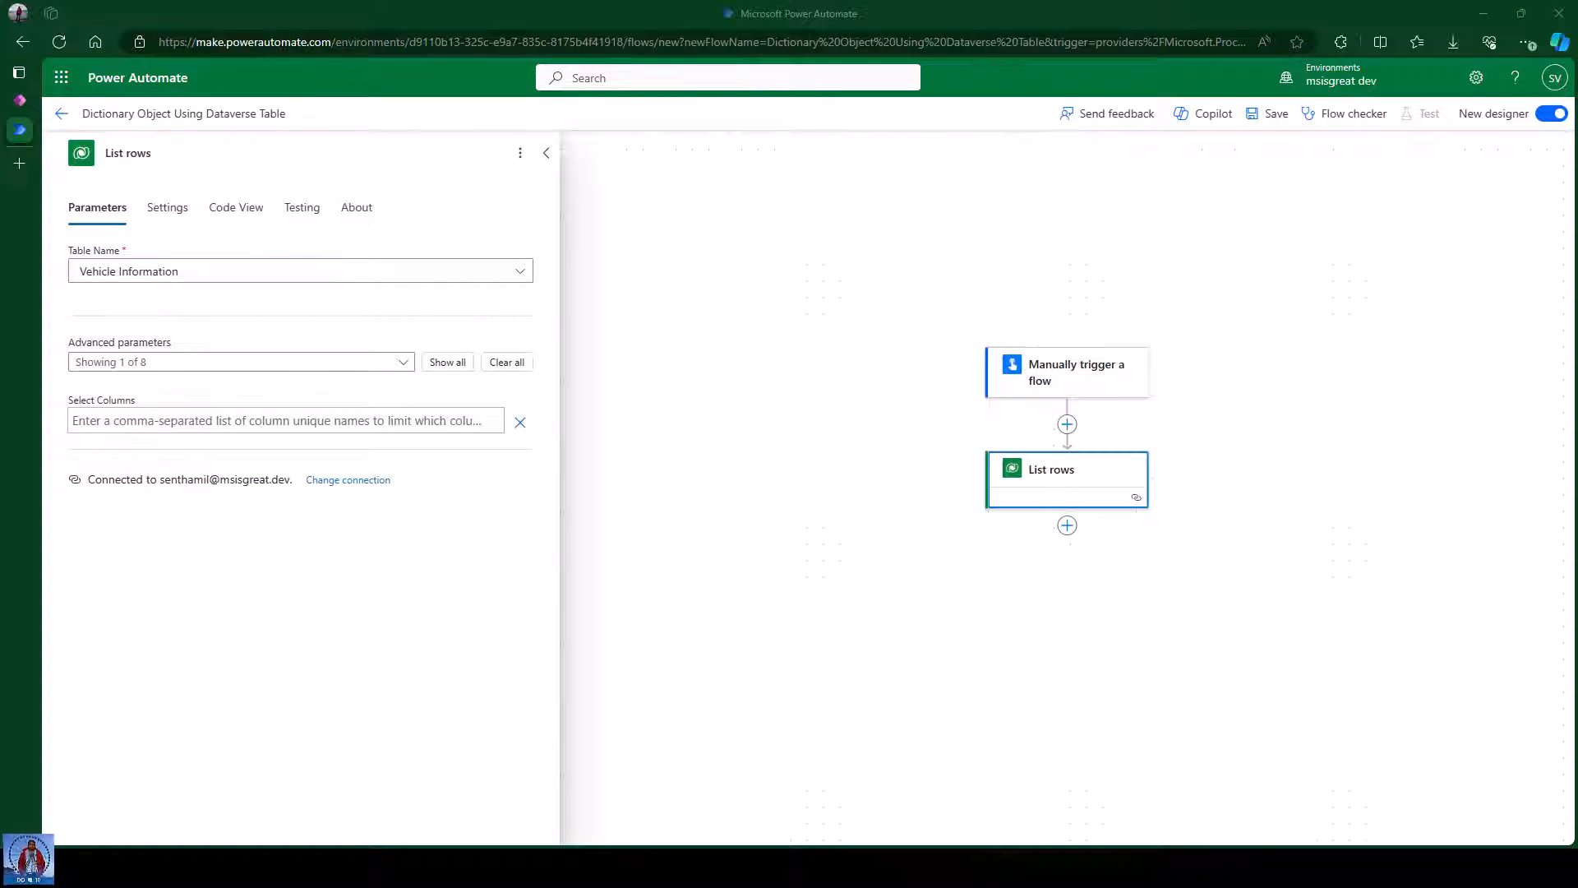
left_click(232, 422)
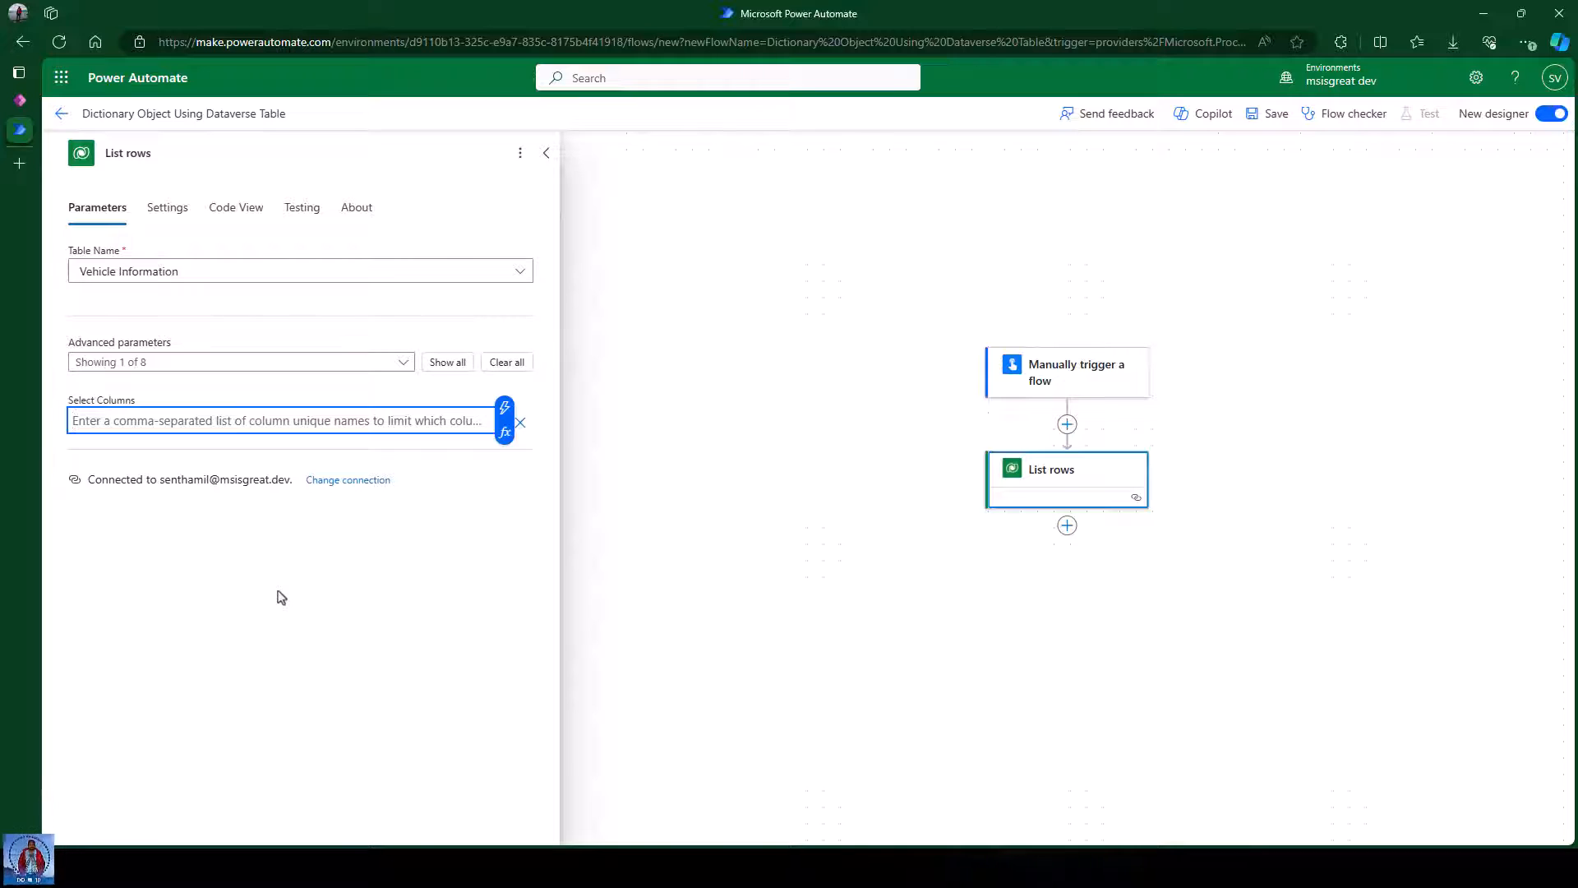
type("cr834_make,cr834_model,cr834_submodel,cr834_vehicletype,cr834_releaseyear,cr834_topspeed,cr834_dimensionslxwxh")
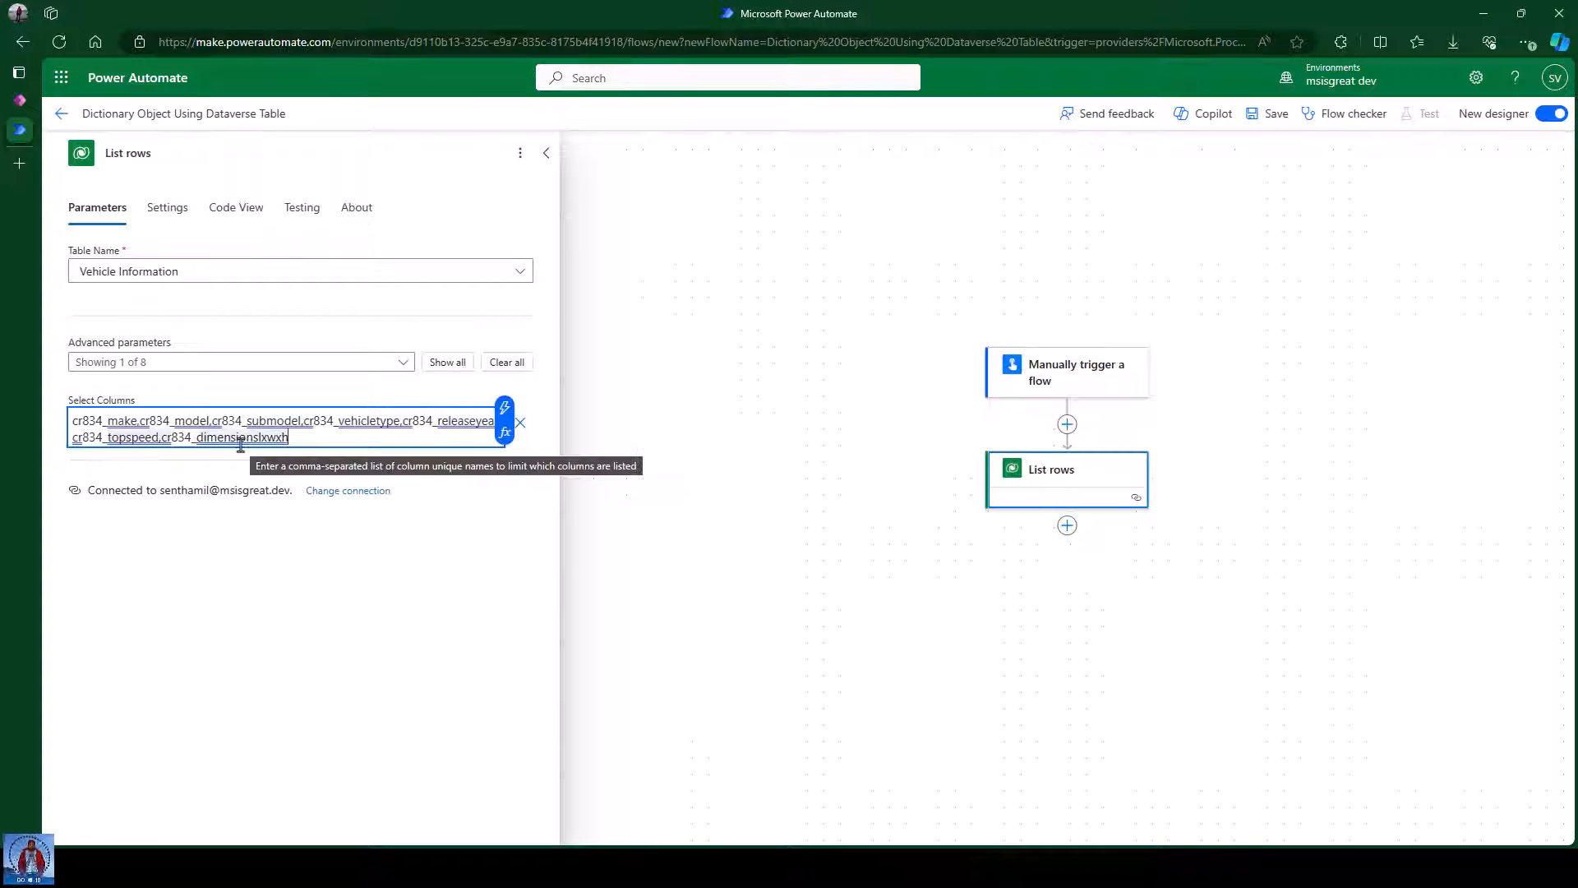
left_click(259, 540)
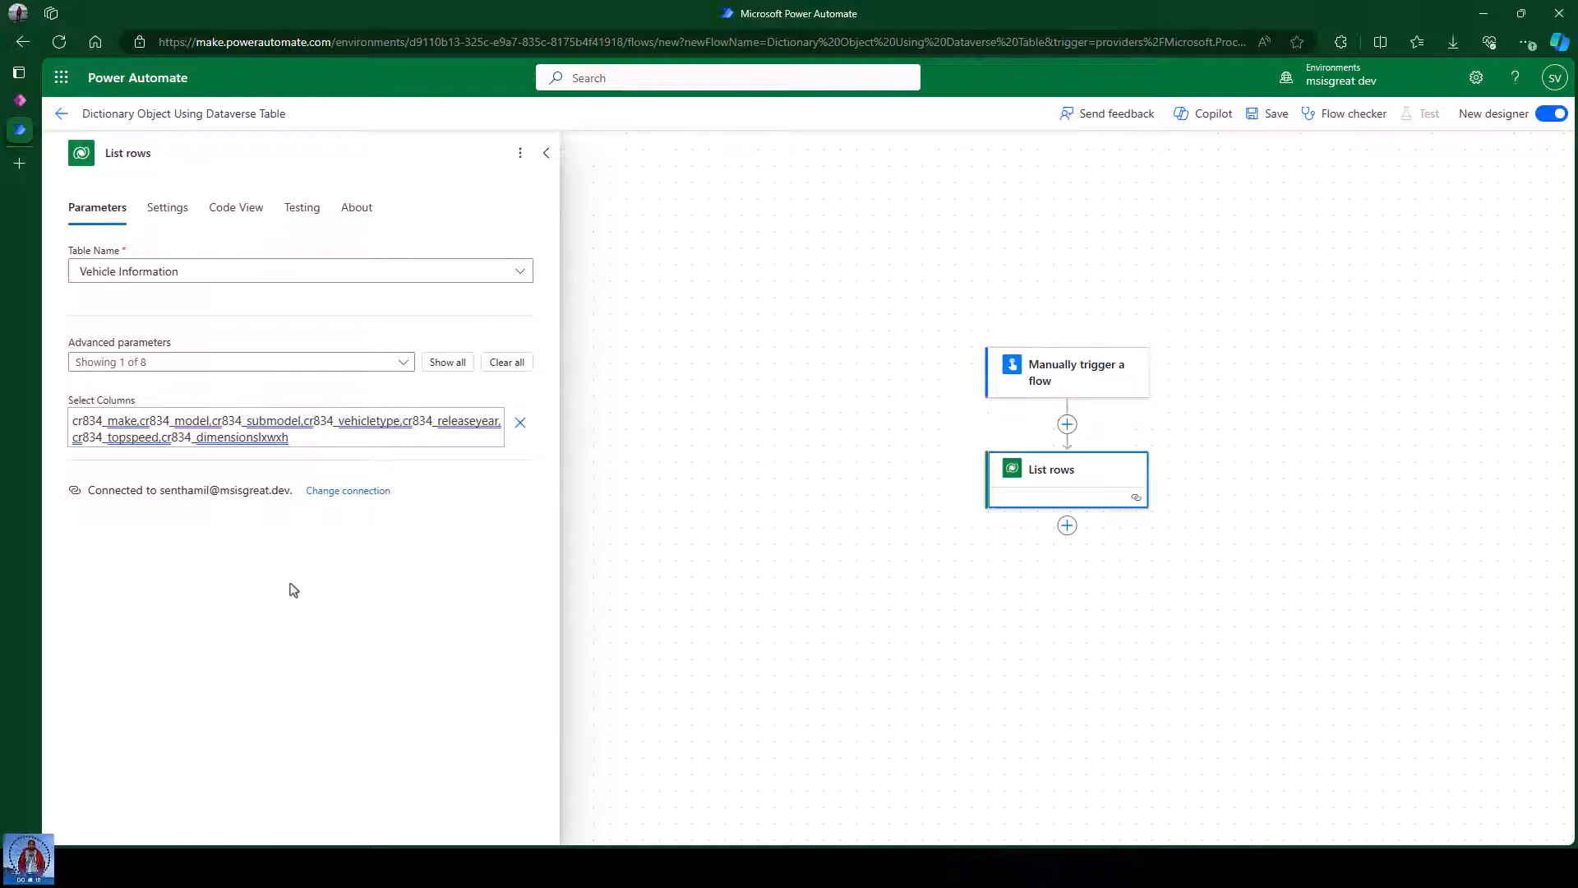
Save the flow with its new List rows step.
left_click(1012, 252)
left_click(1270, 113)
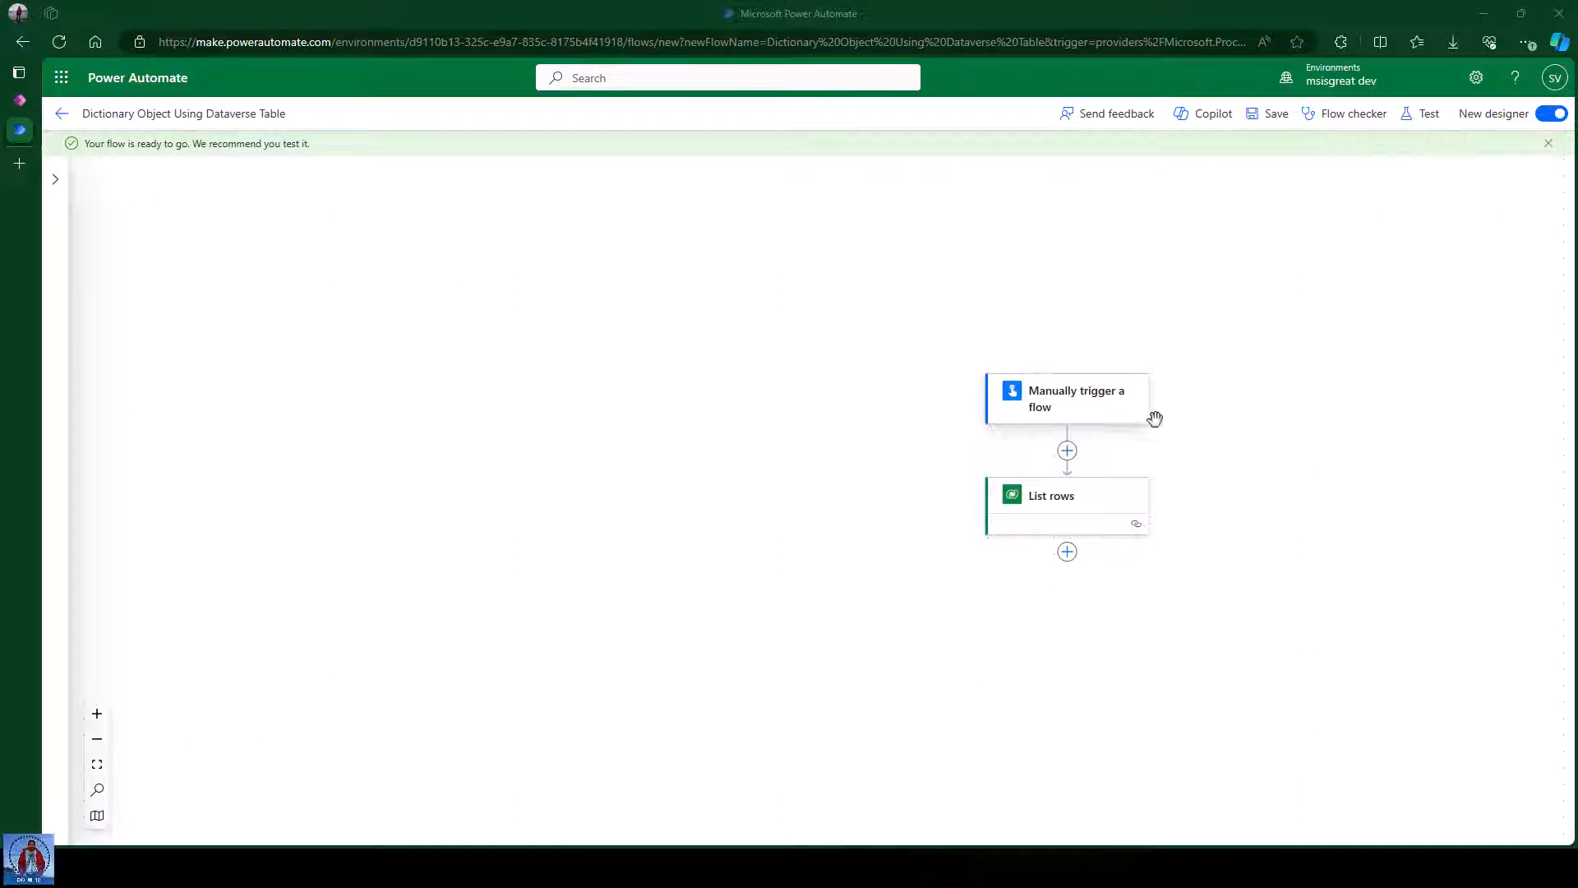
left_click_drag(1152, 416, 811, 294)
Check the List rows parameters against the Power Apps column names, then bring List rows to the top.
left_click(716, 393)
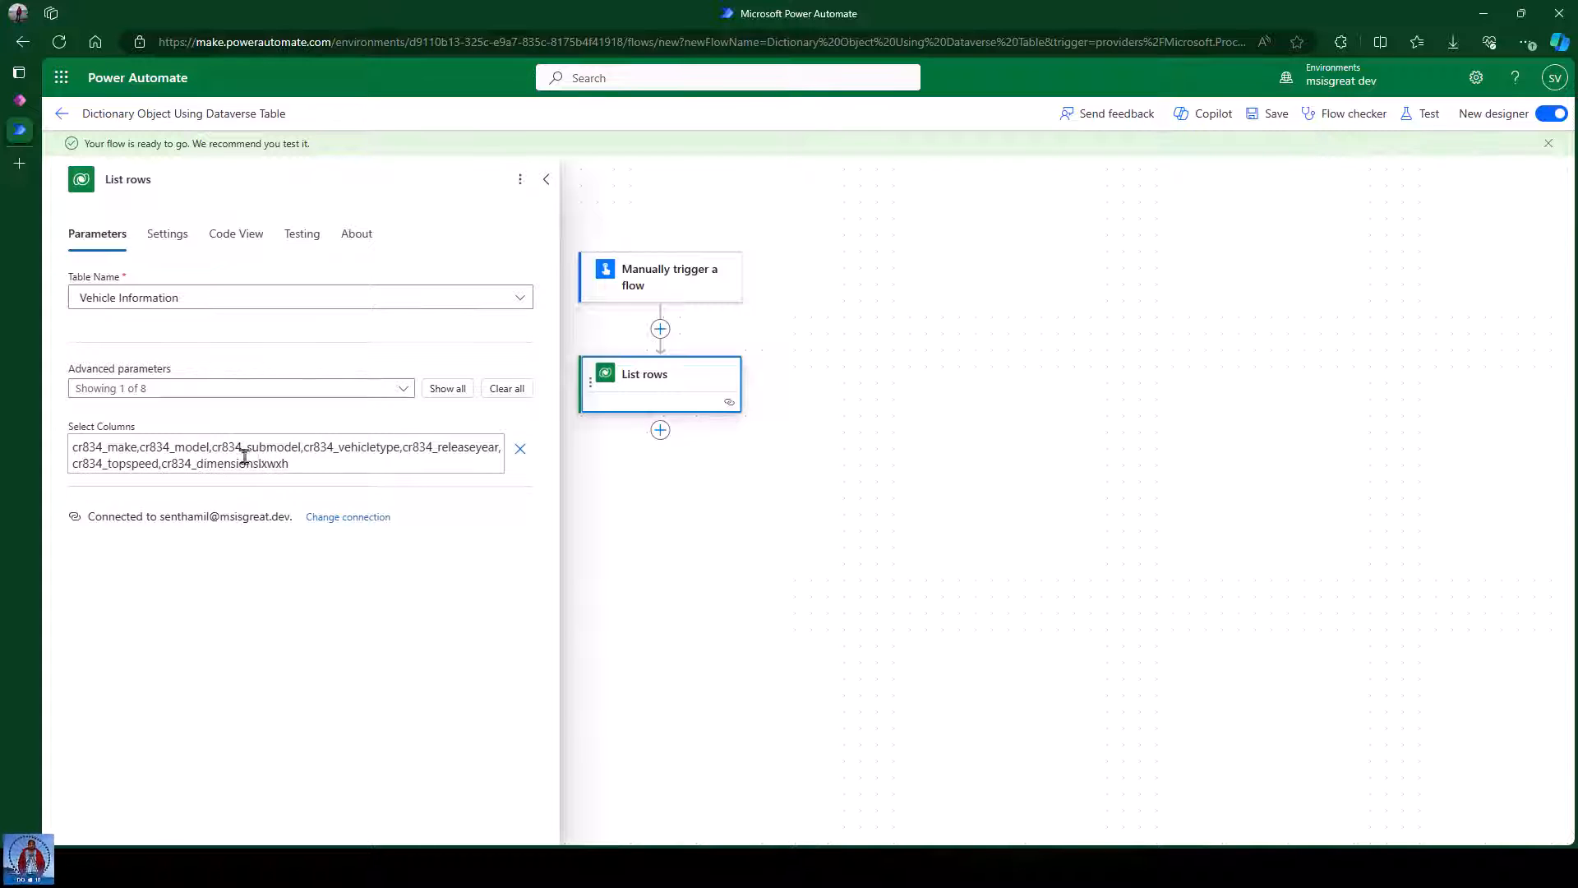
left_click(19, 100)
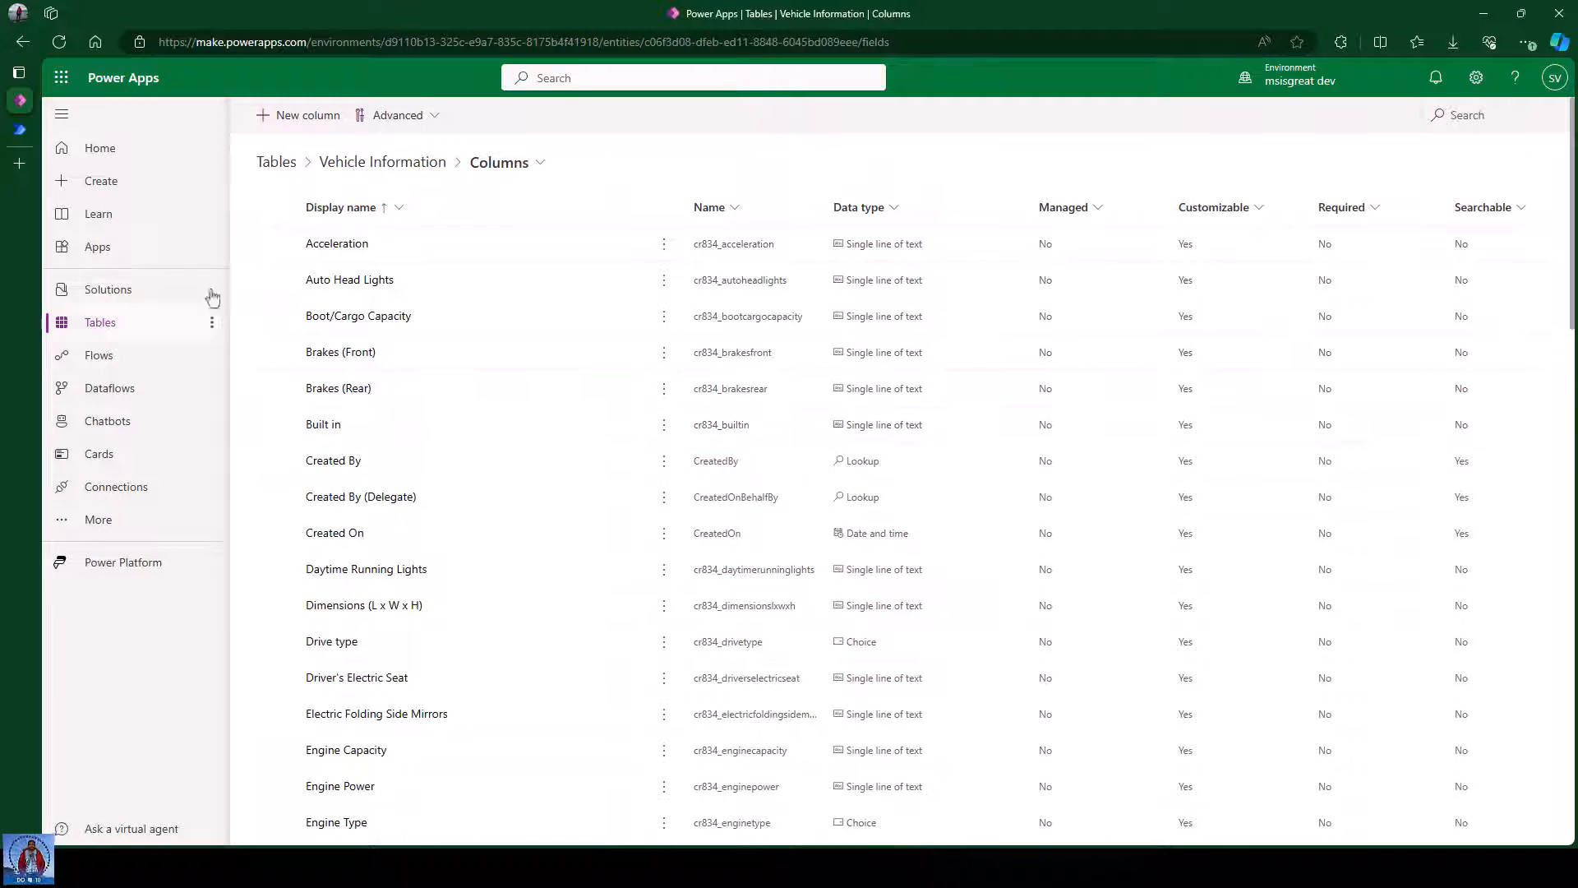
left_click(26, 138)
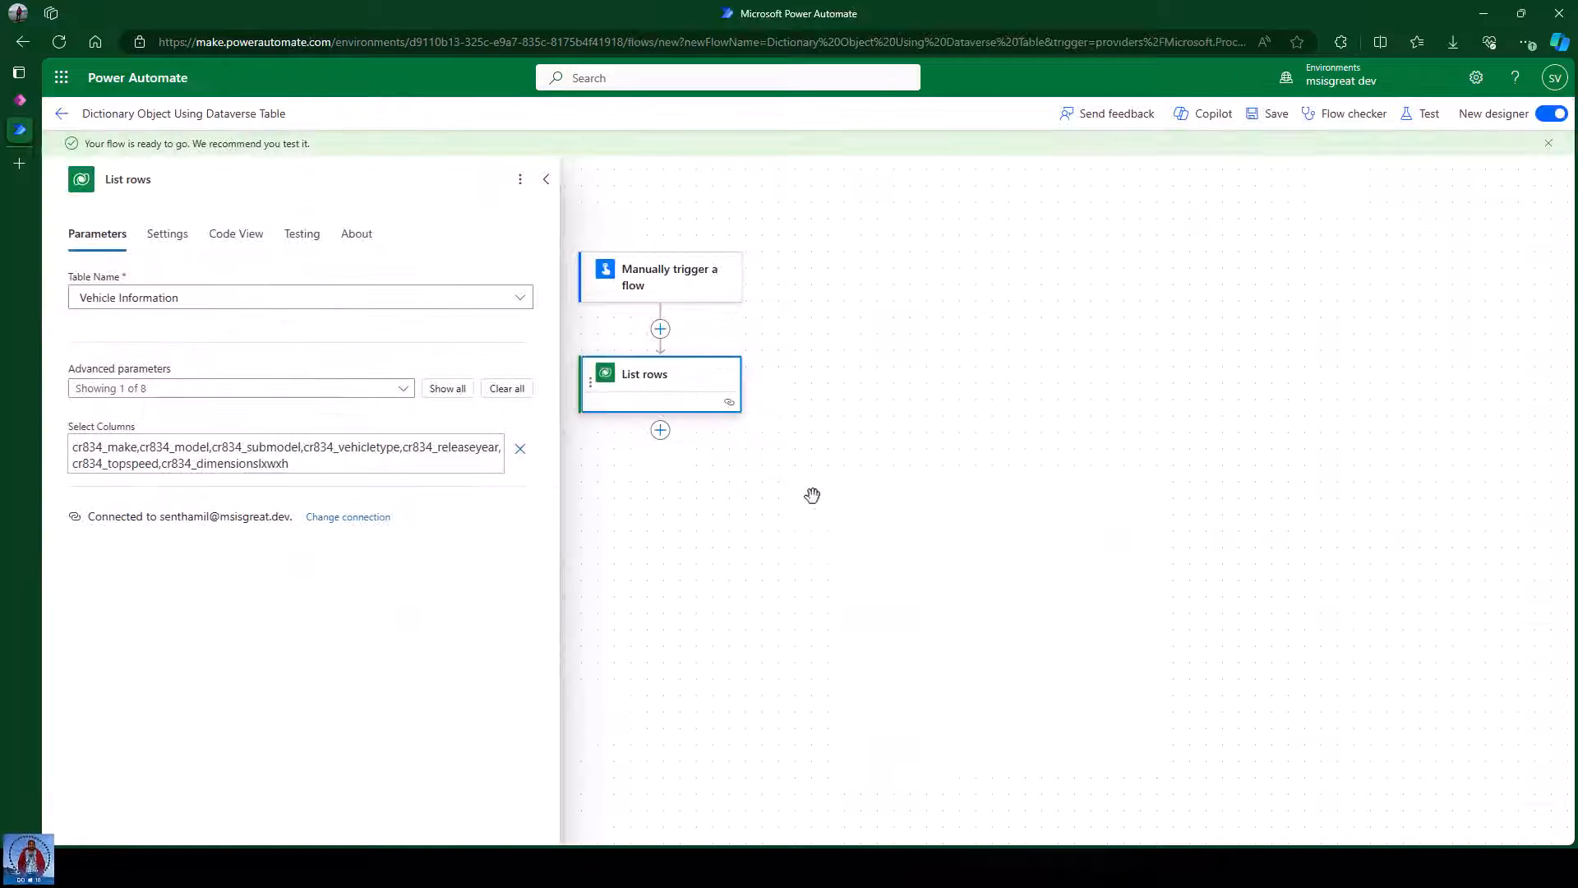
left_click(789, 506)
left_click_drag(787, 531, 736, 397)
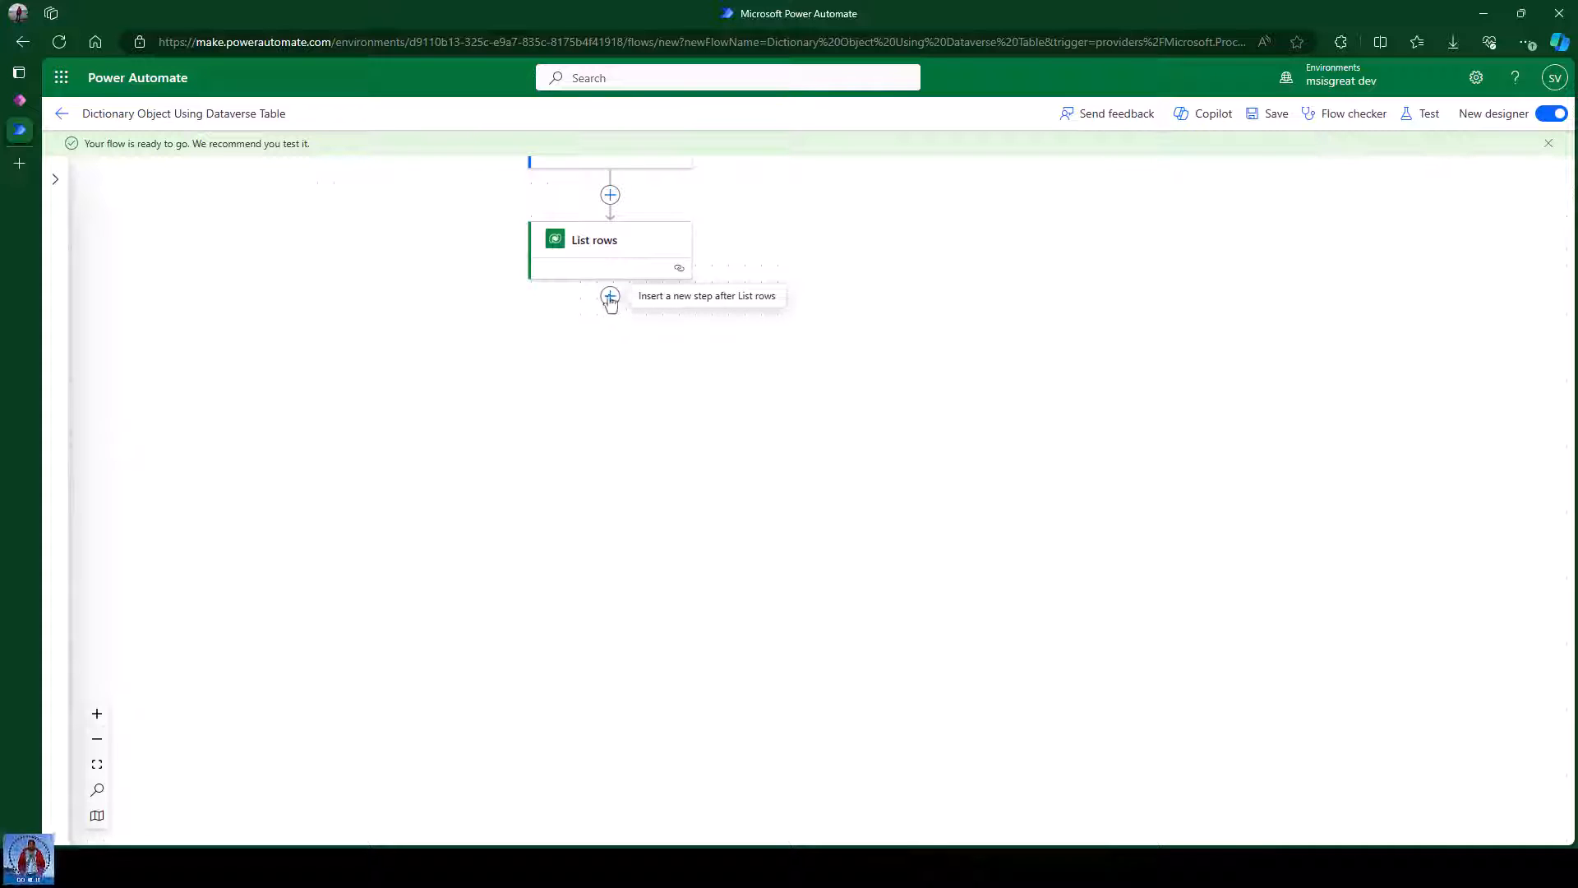
Add a new action after List rows by searching 'select' and choosing Data Operation Select.
left_click(609, 297)
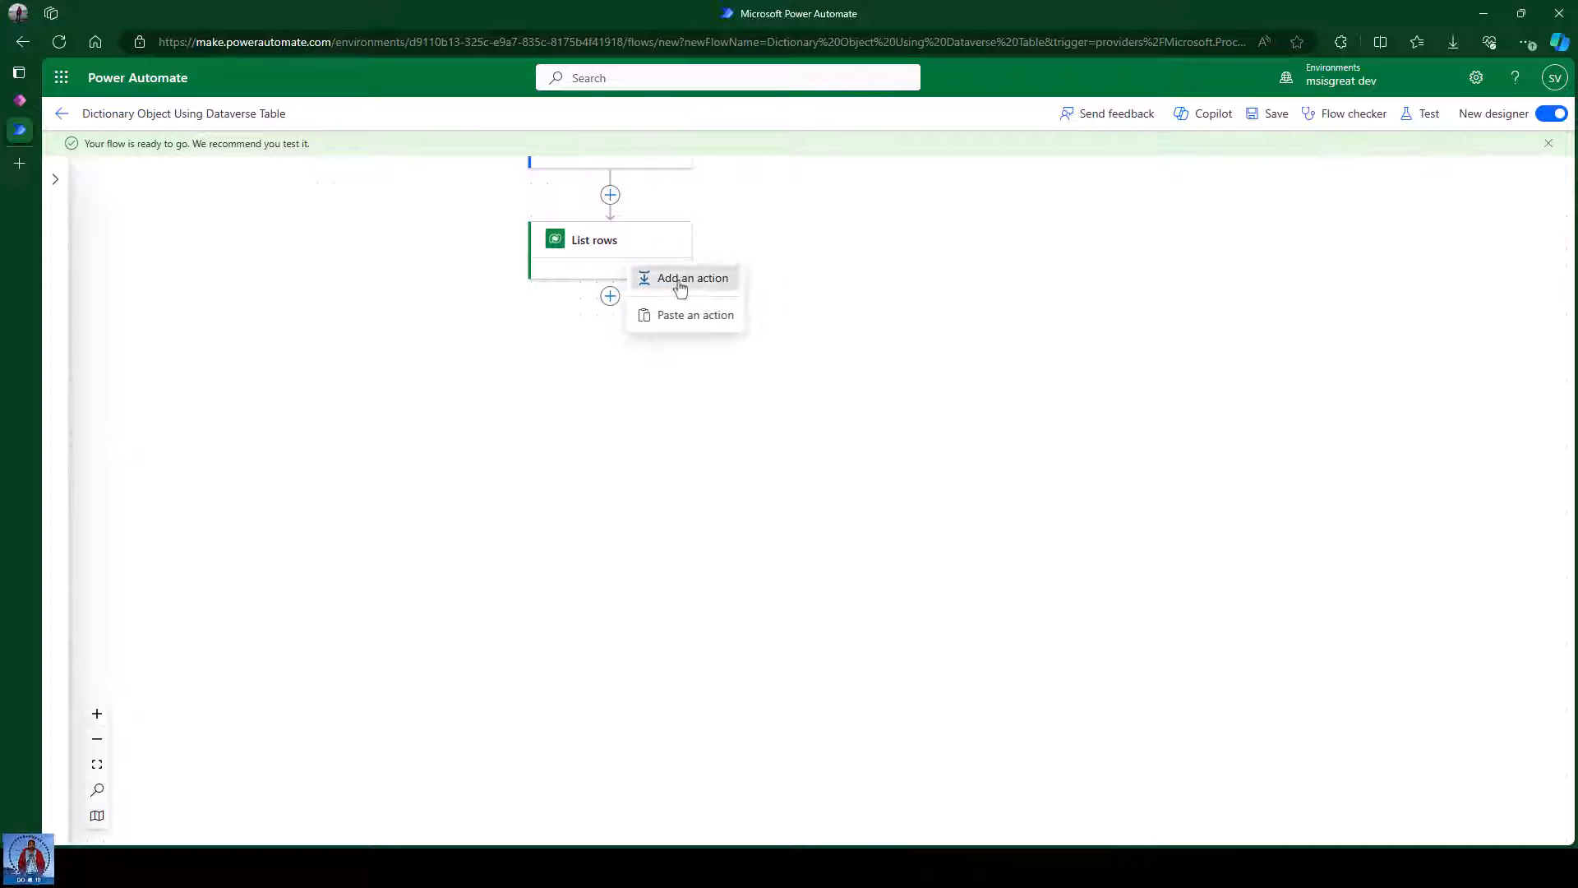
left_click(681, 281)
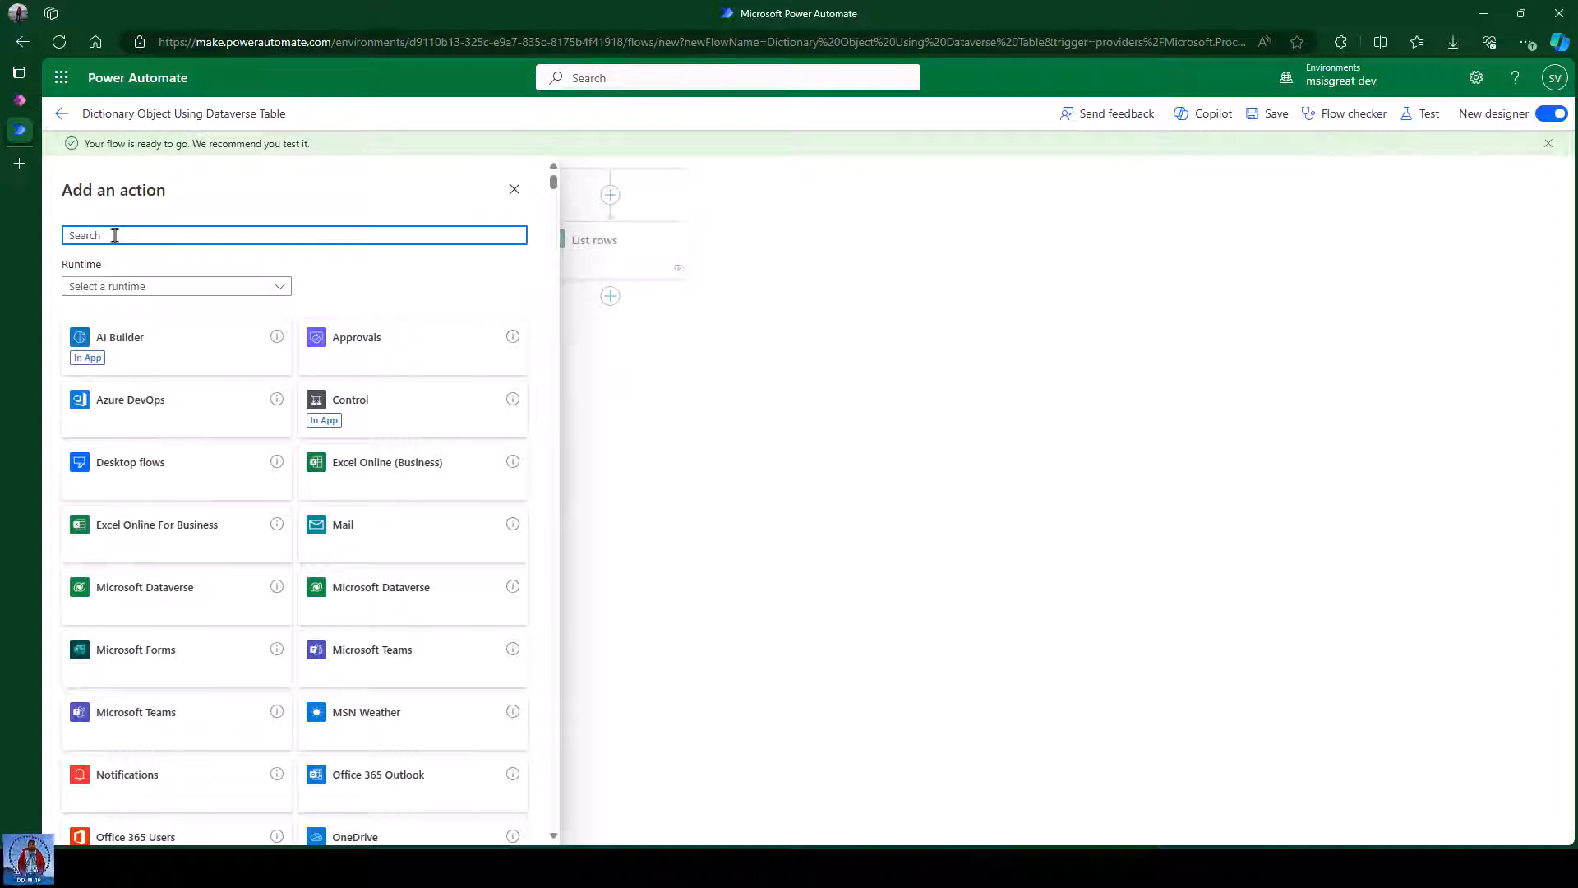
type("selec")
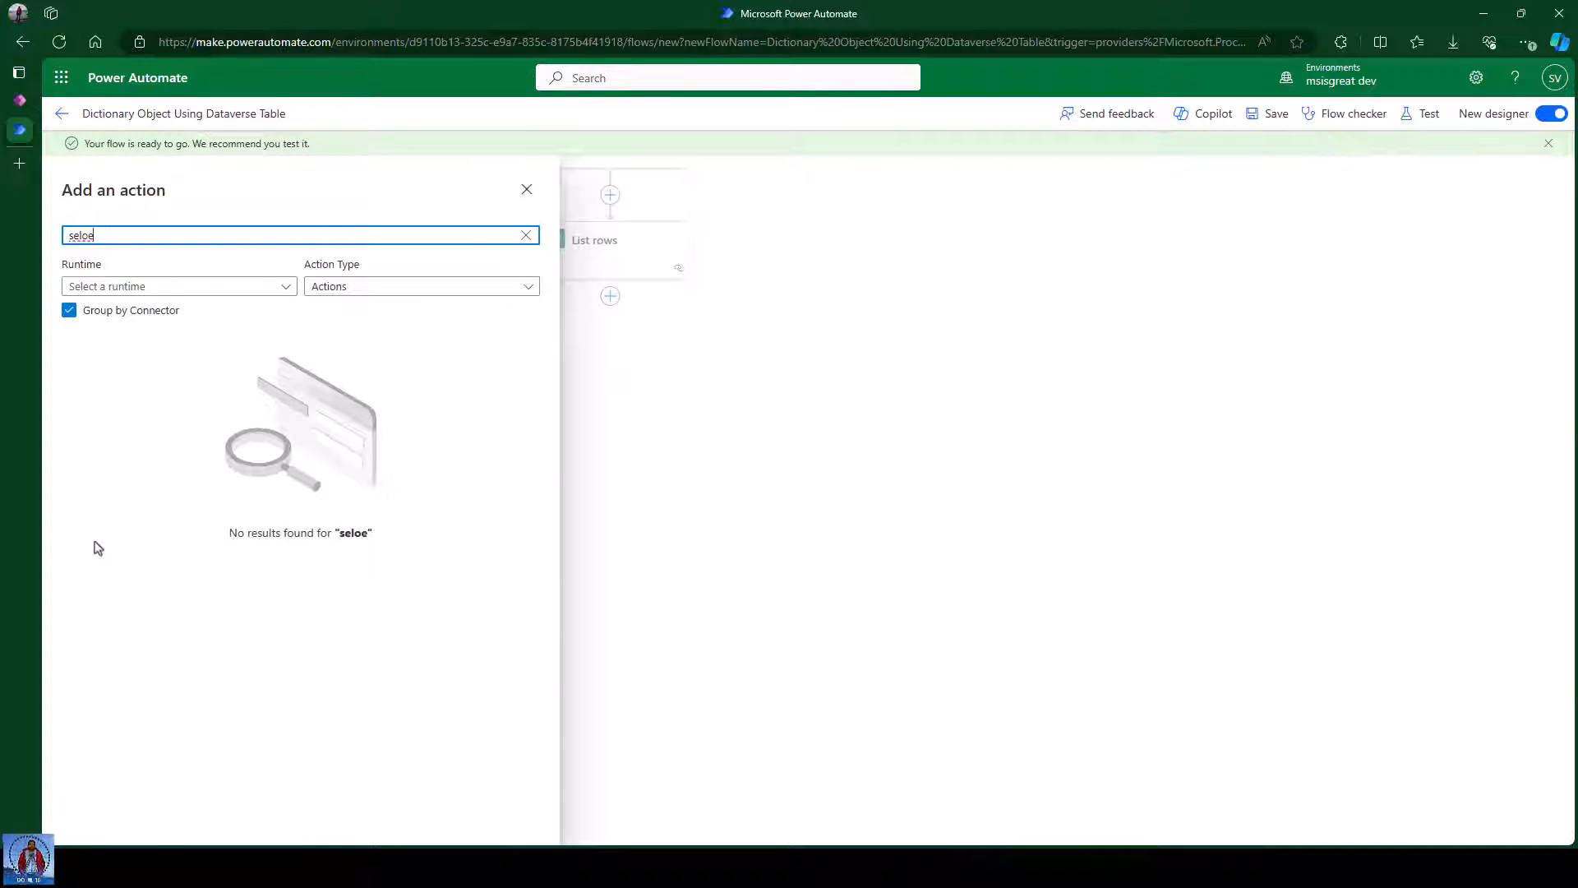
key("BackSpace")
key("BackSpace")
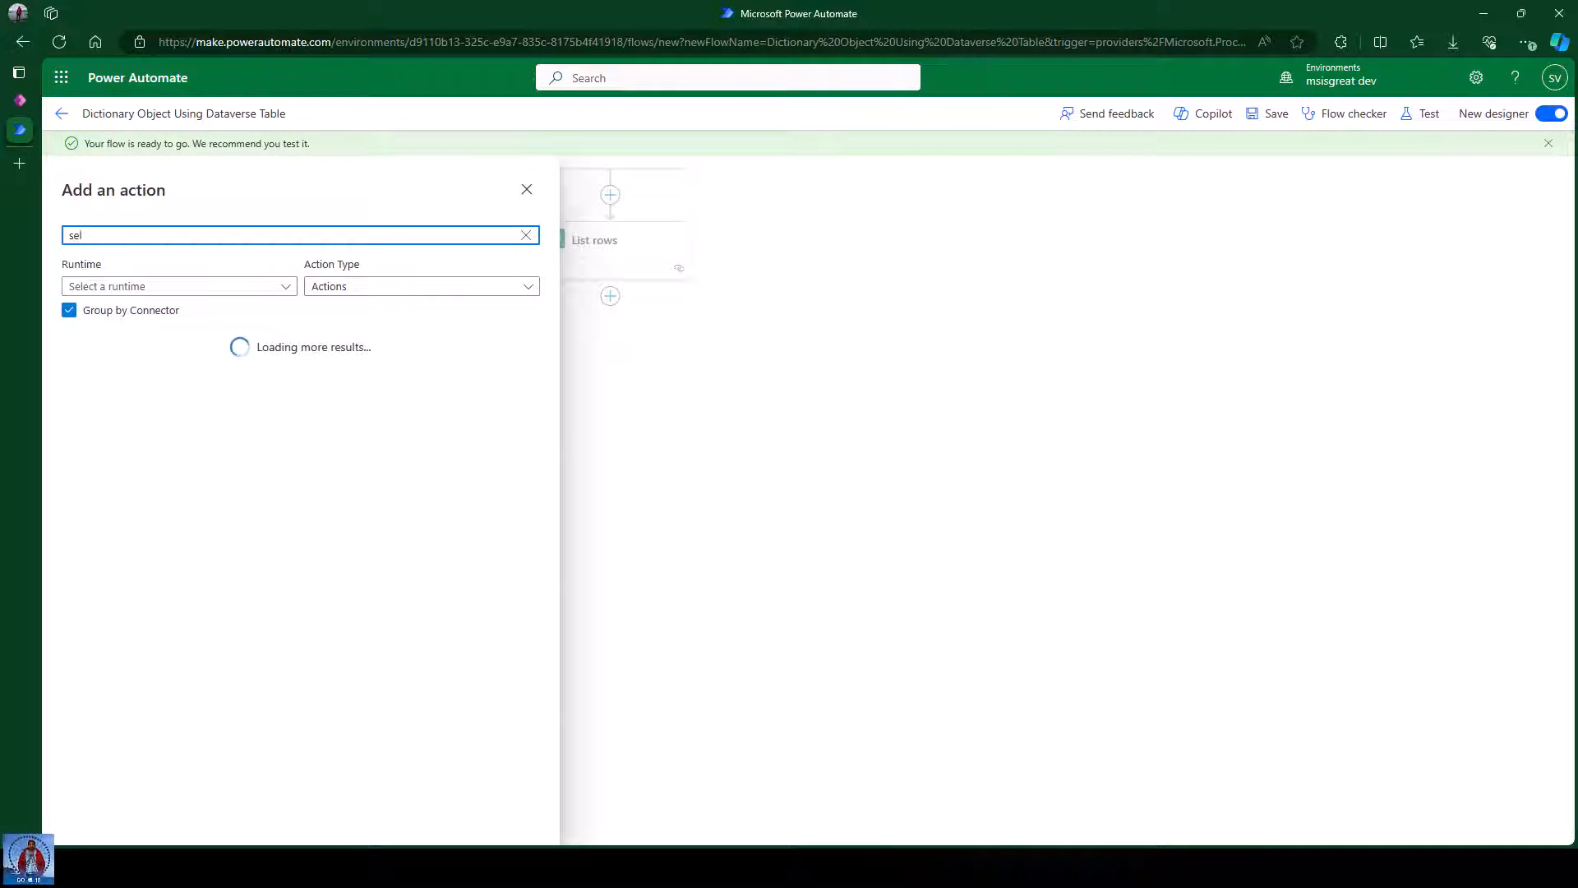
type("ect")
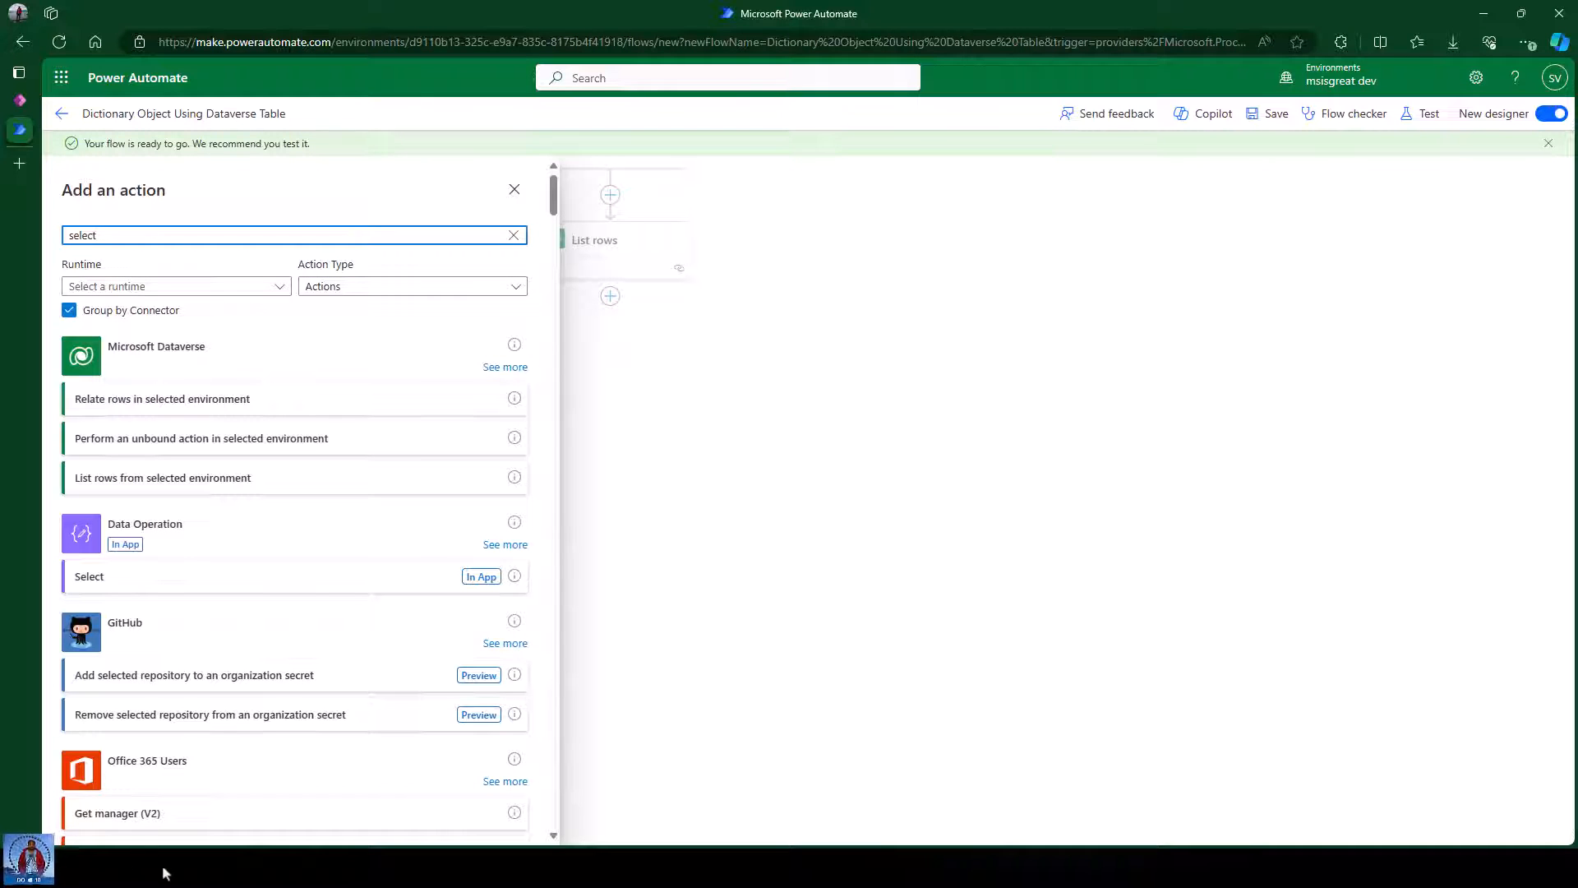
left_click(173, 584)
Add the Select step and set its From to List rows' body/value output.
left_click(162, 296)
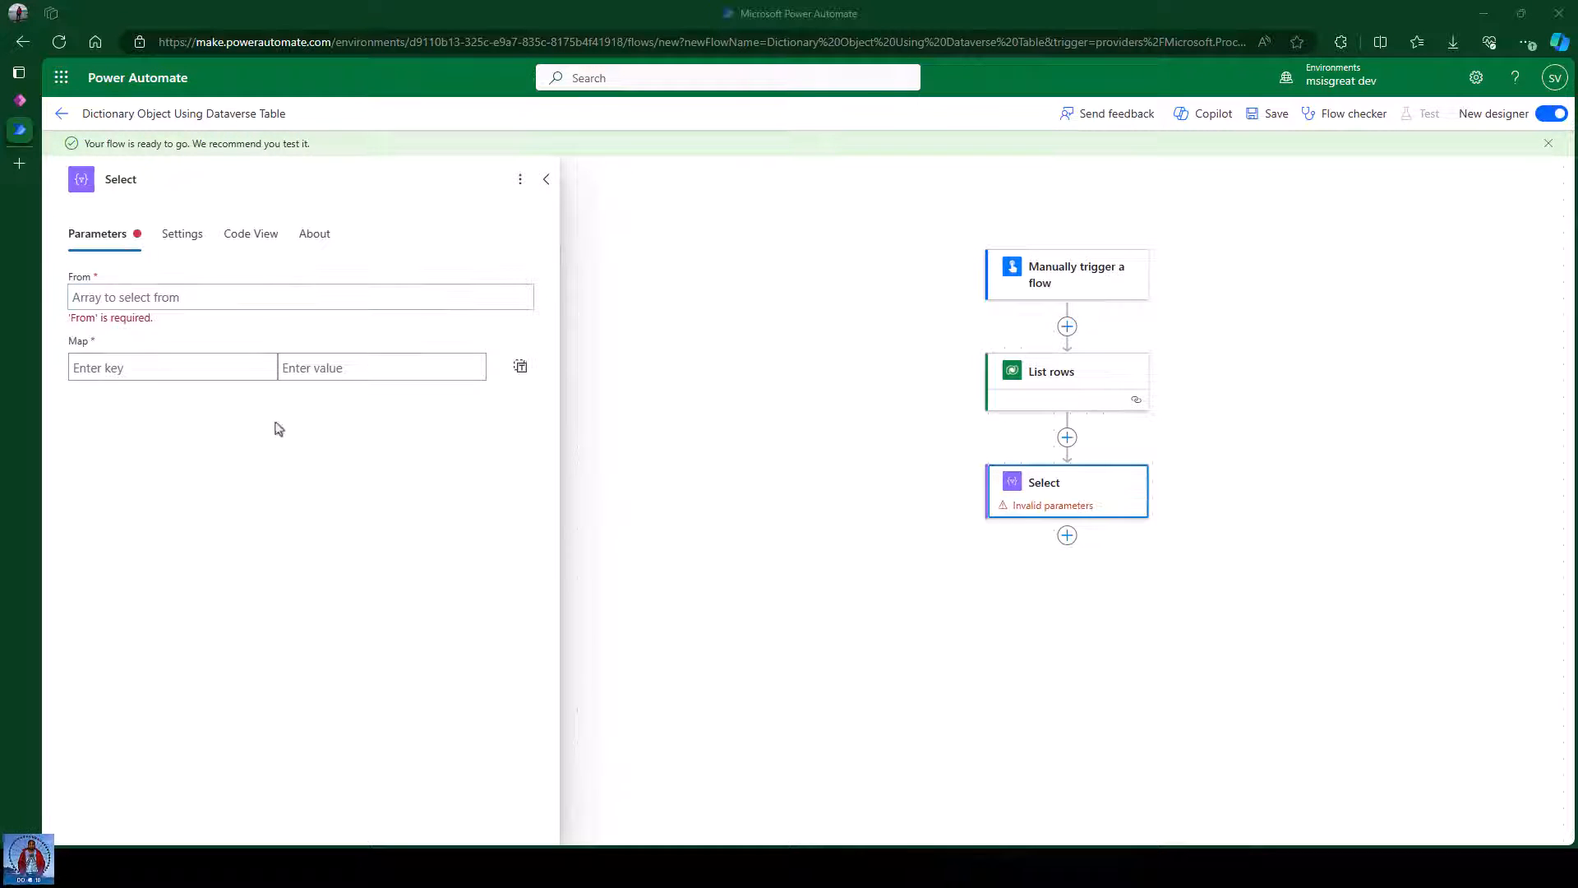
left_click(150, 297)
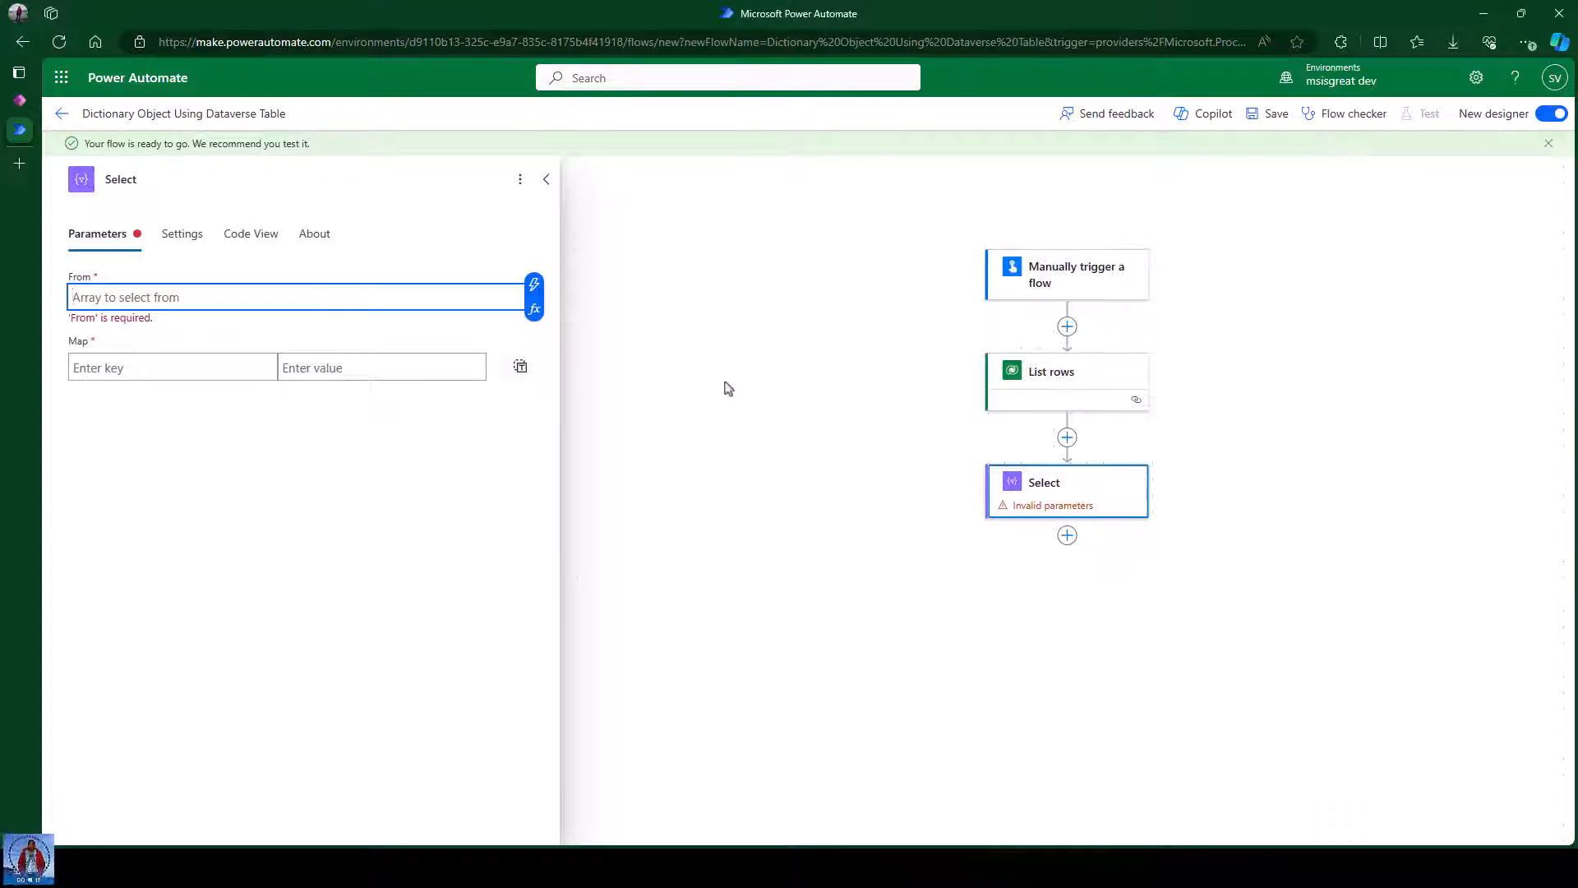
left_click(534, 287)
left_click(600, 411)
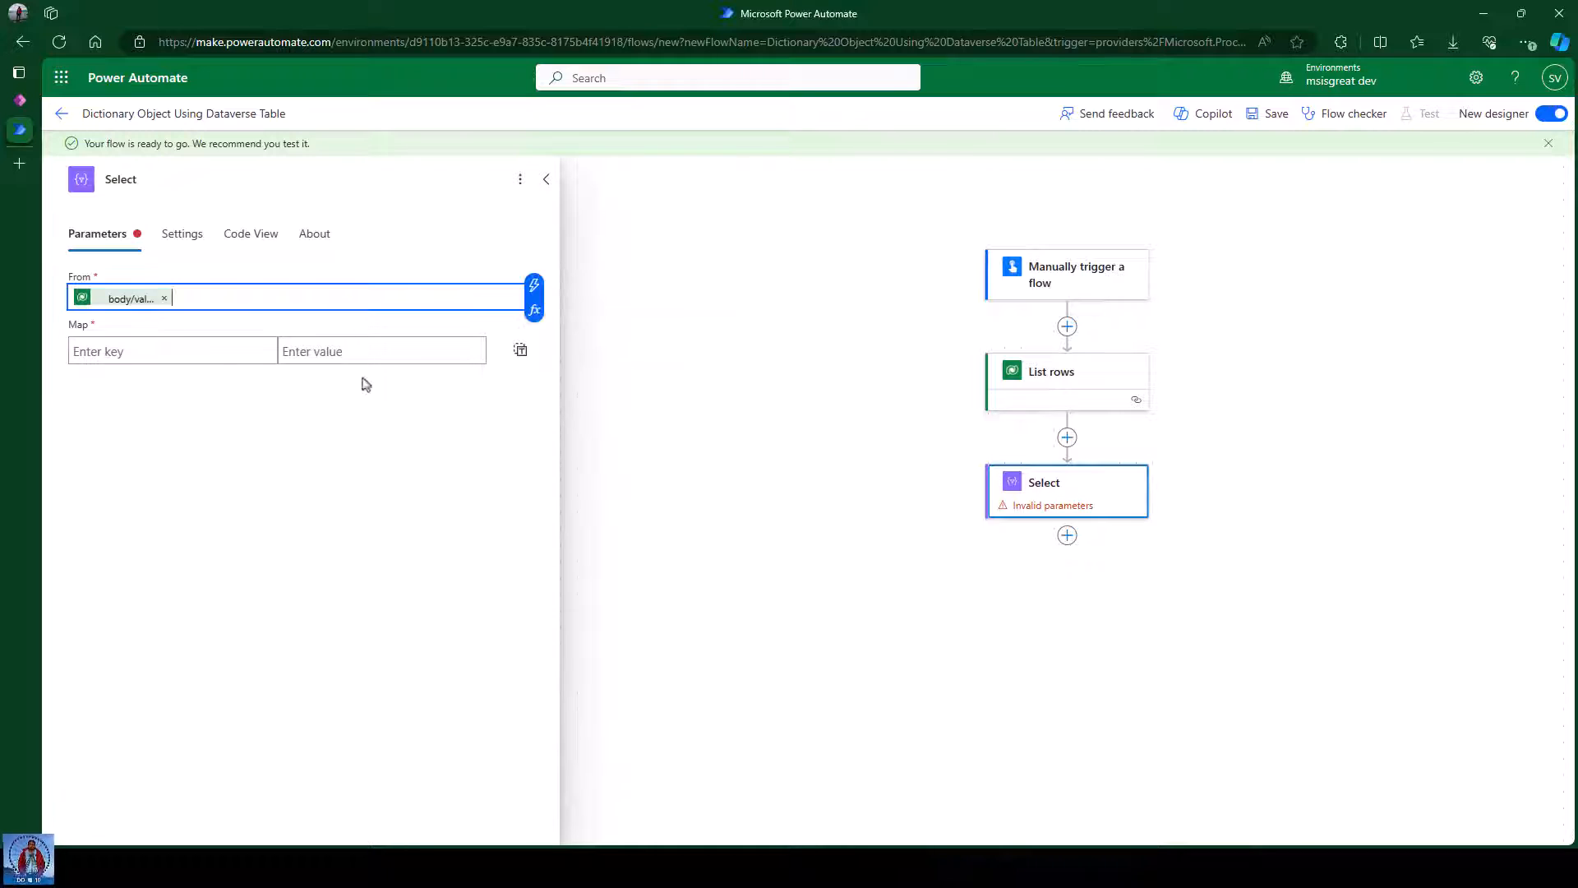
Enter Name, Model and SubModel as the Select step's Map keys.
left_click(154, 354)
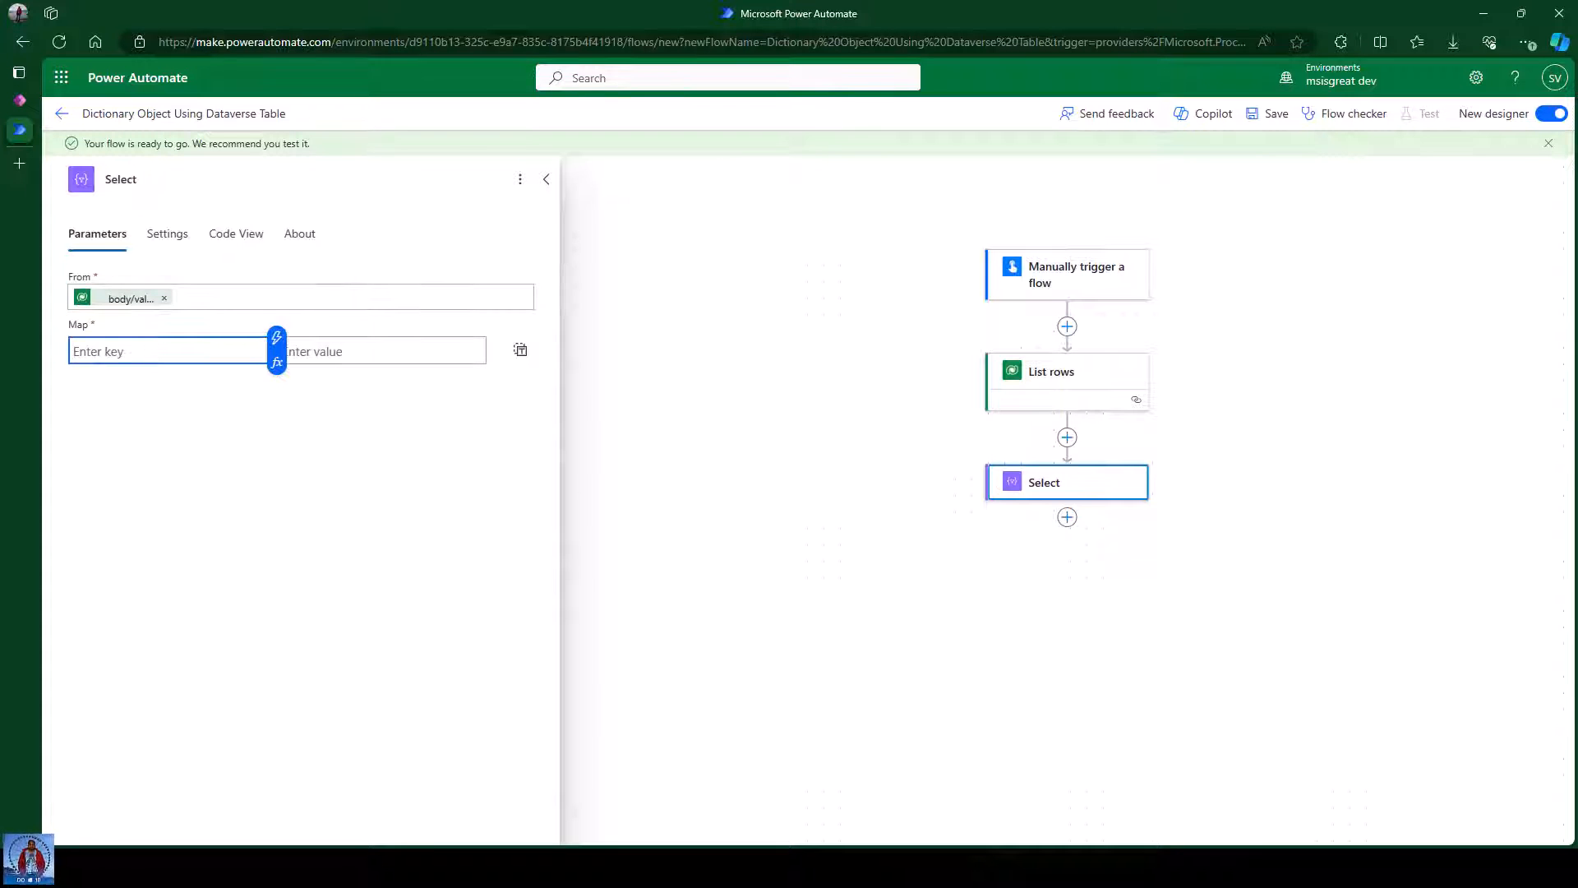
key("alt+Tab")
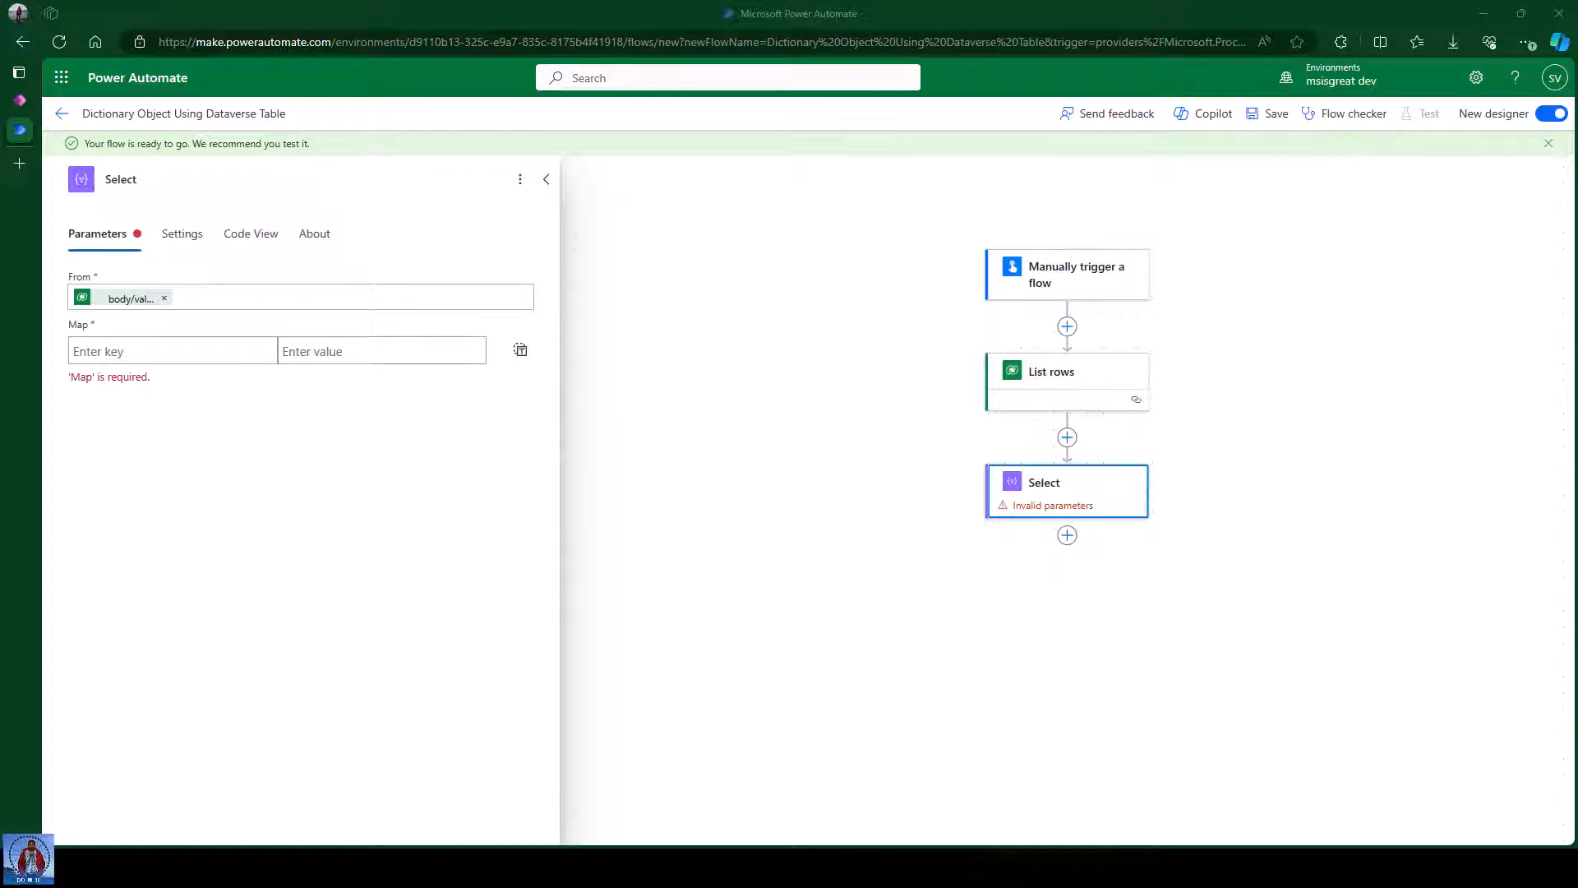
left_click(113, 351)
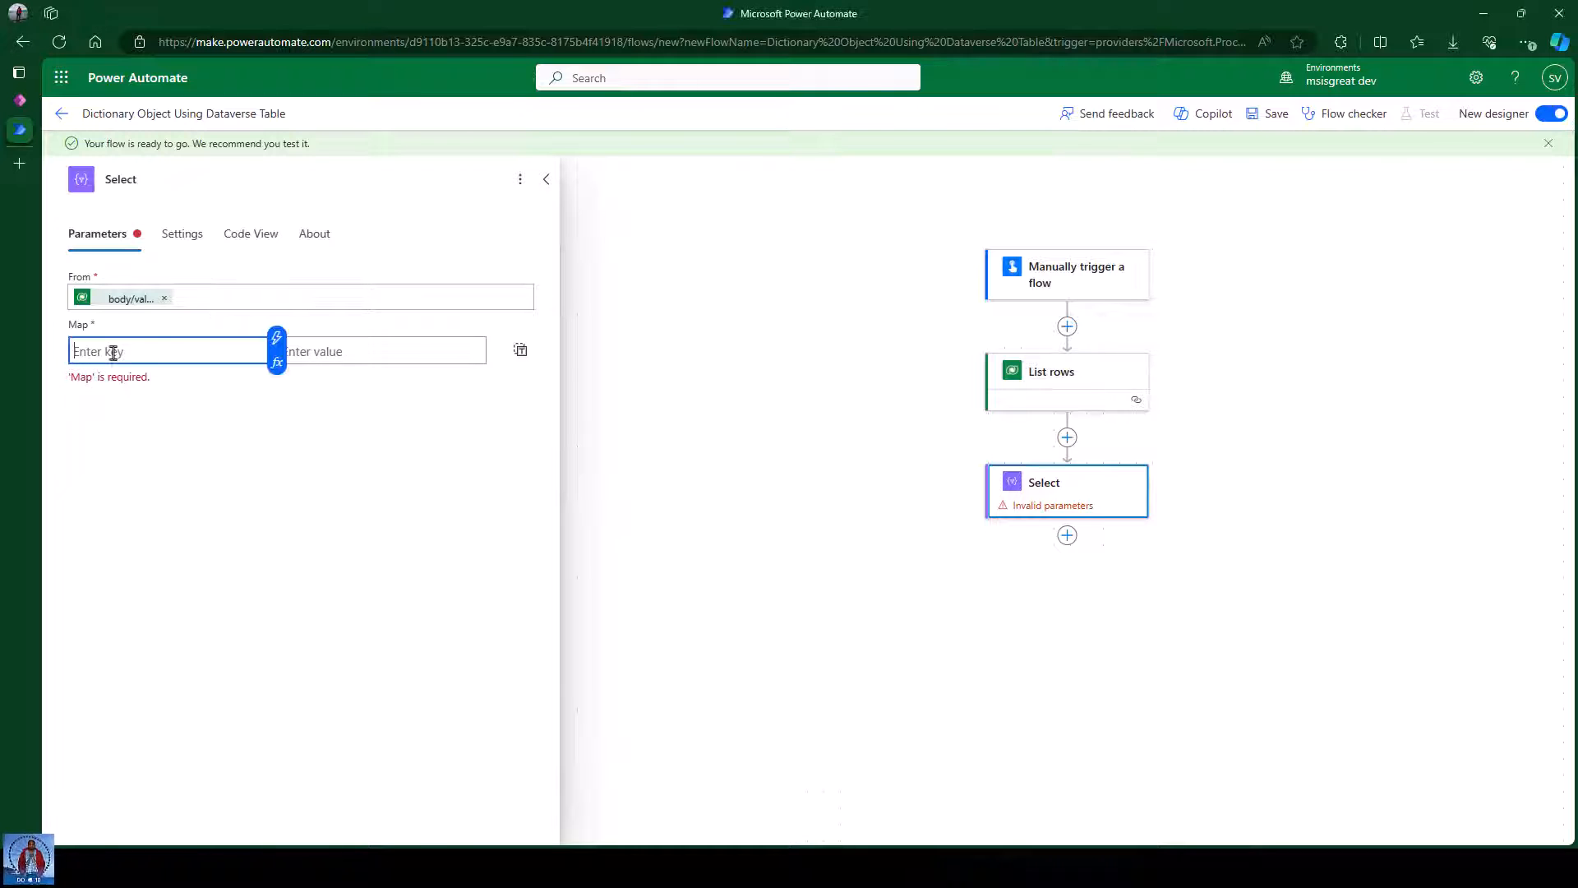
type("Name")
left_click(360, 353)
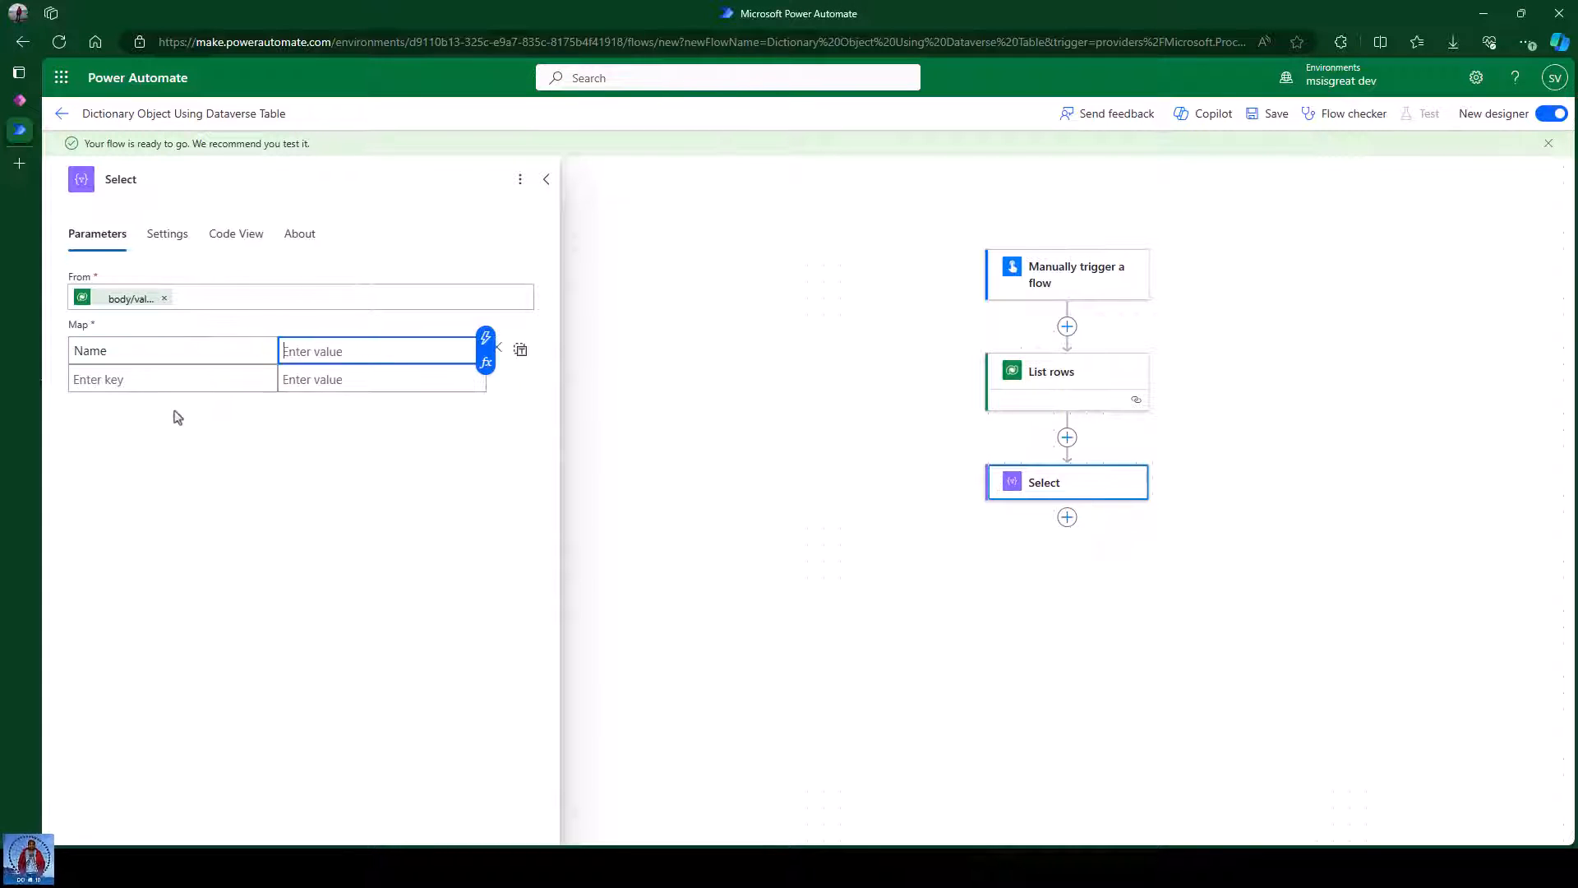
left_click(149, 383)
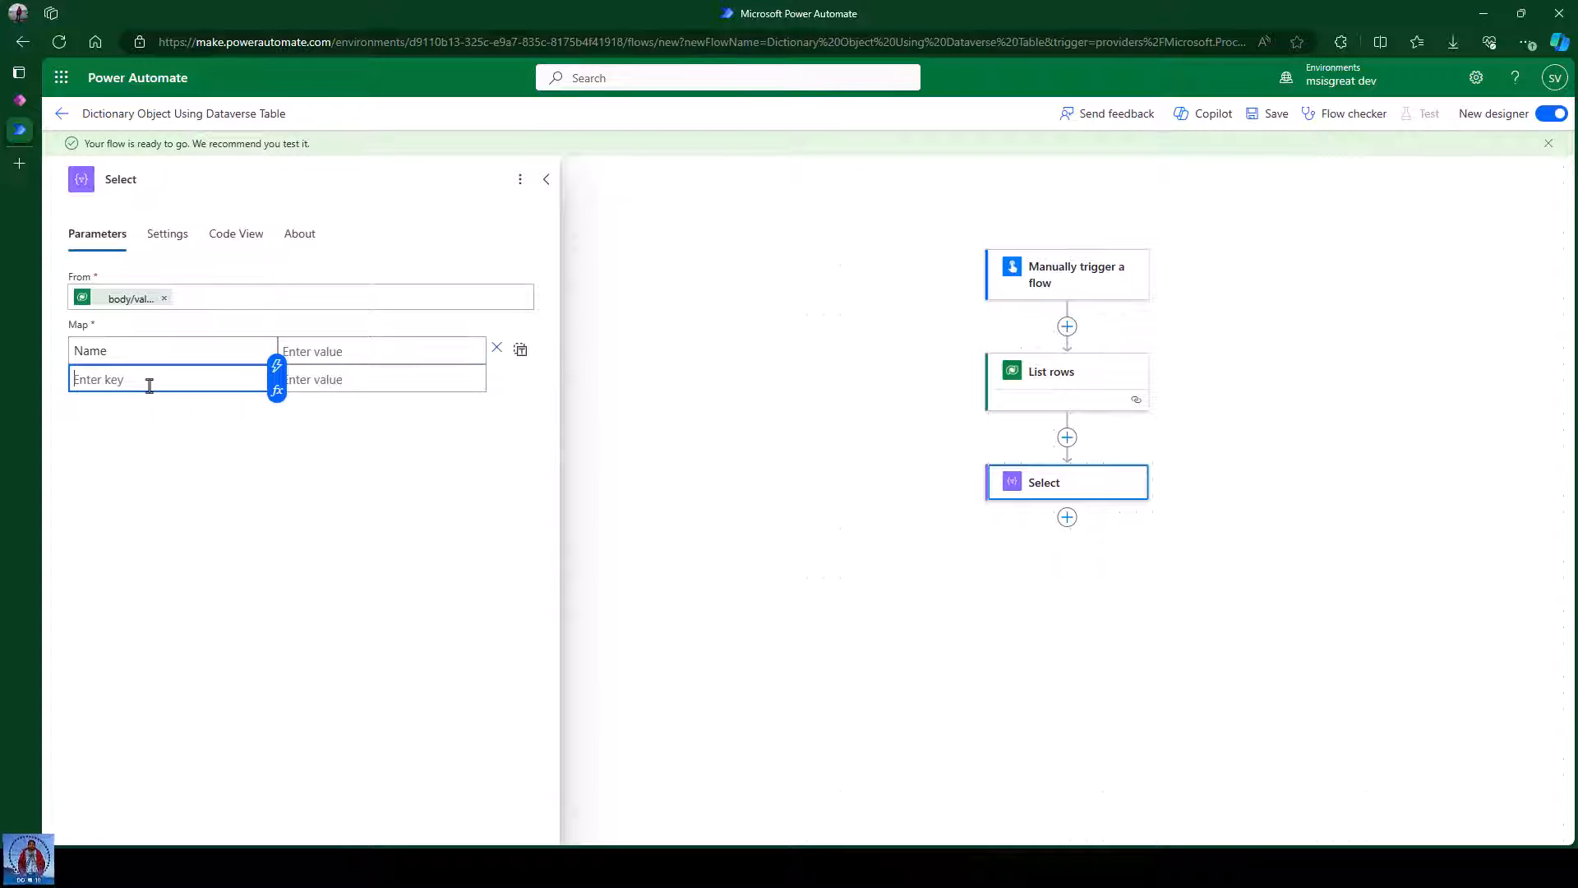
type("Model")
key("Tab")
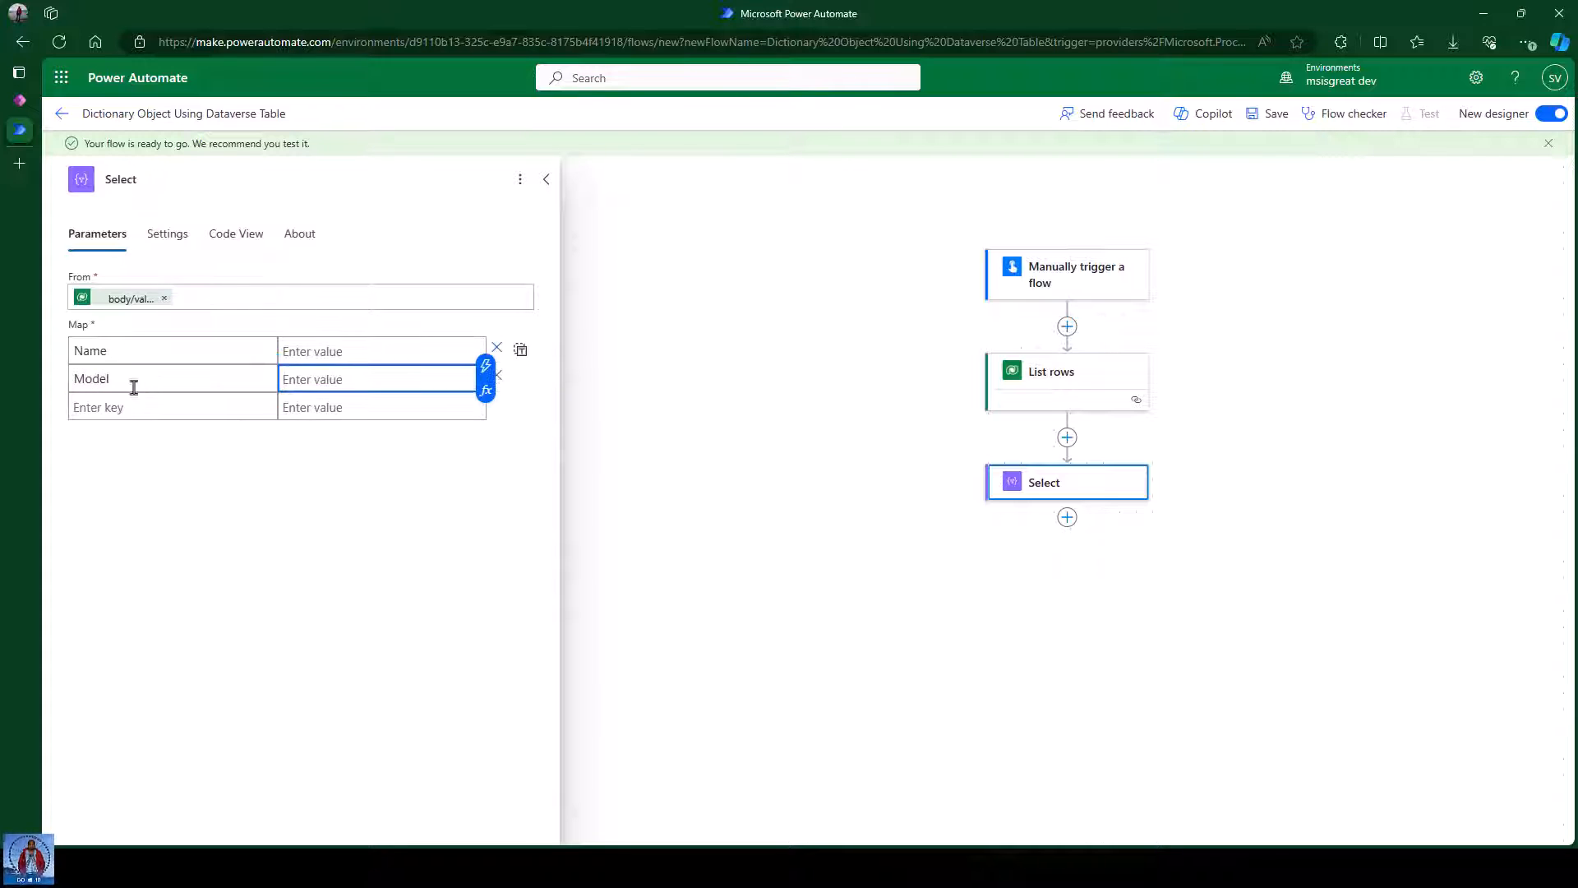
left_click(123, 405)
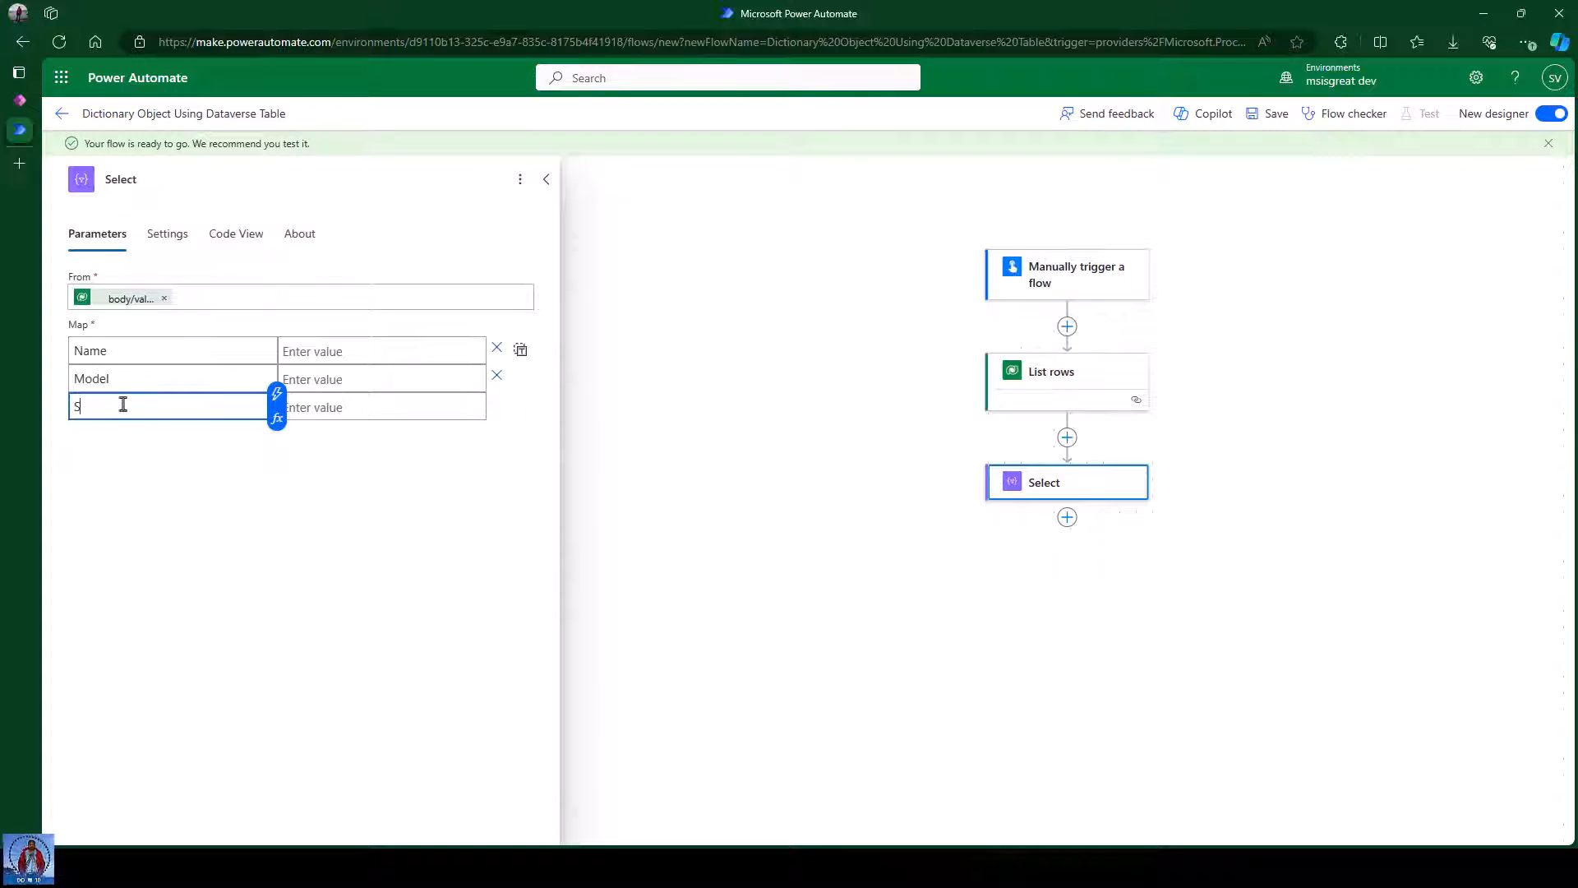
type("SubMod")
key("Tab")
key("Tab")
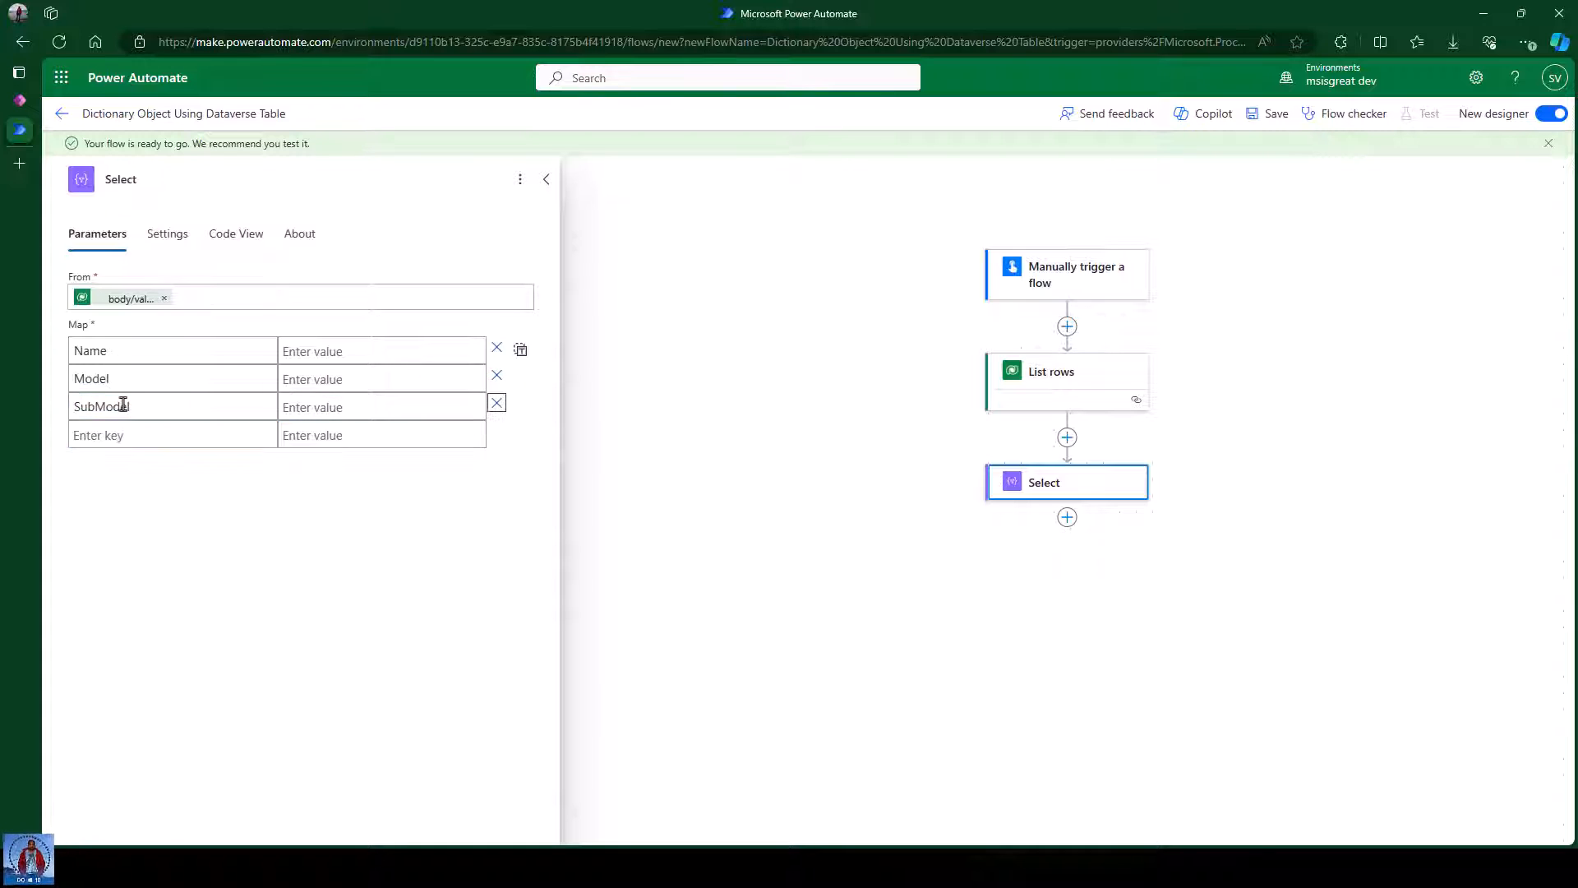
left_click(349, 352)
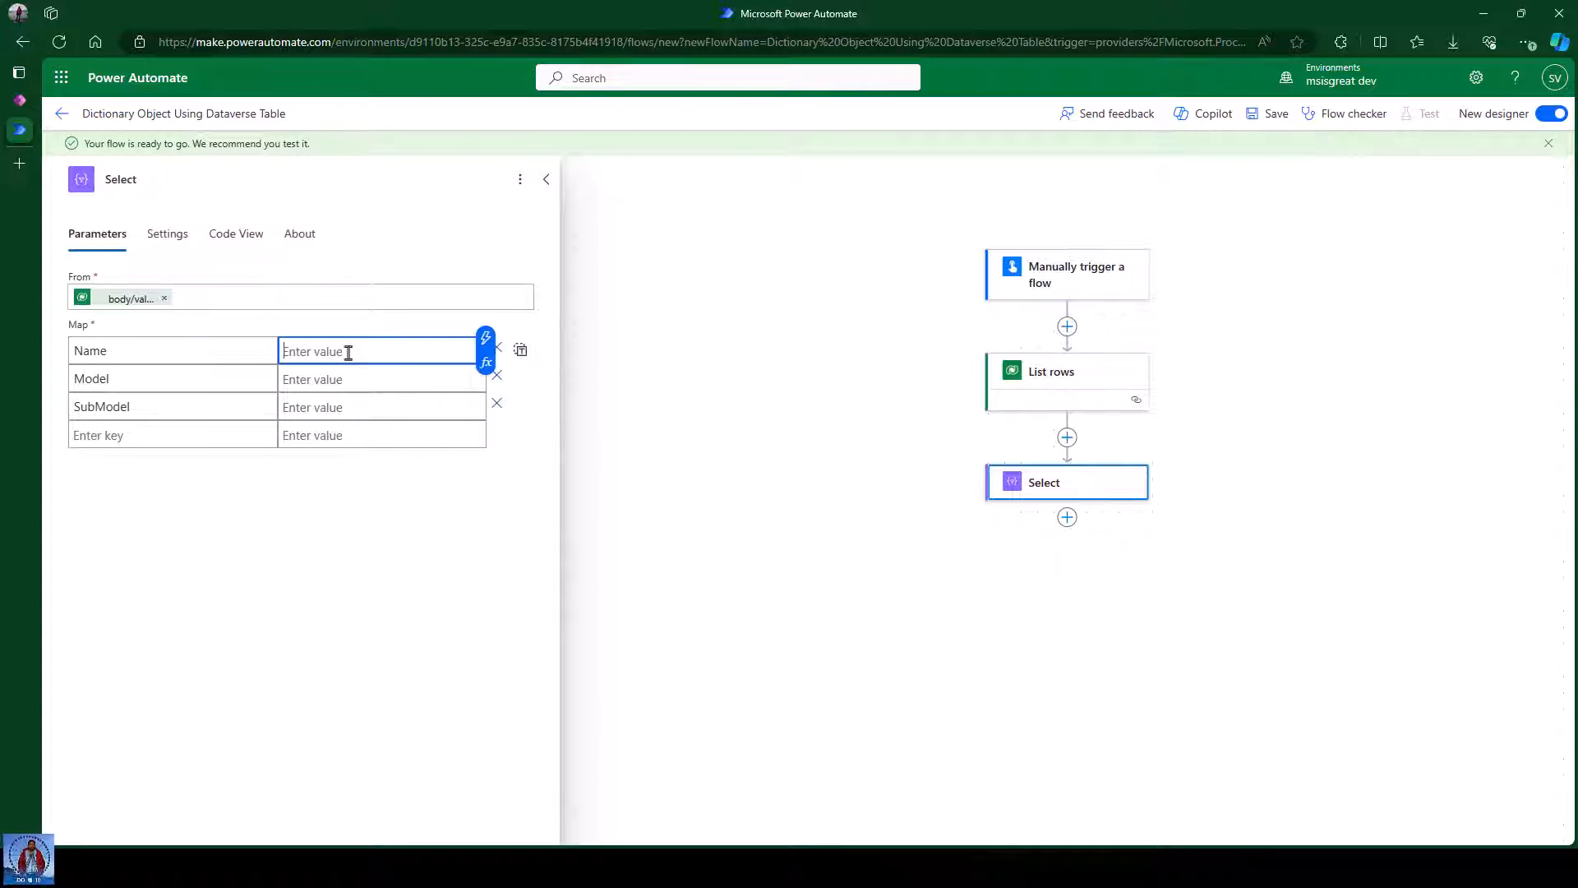
Map Name to Make, Model to Model and SubModel to Submodel from List rows dynamic content.
left_click(486, 338)
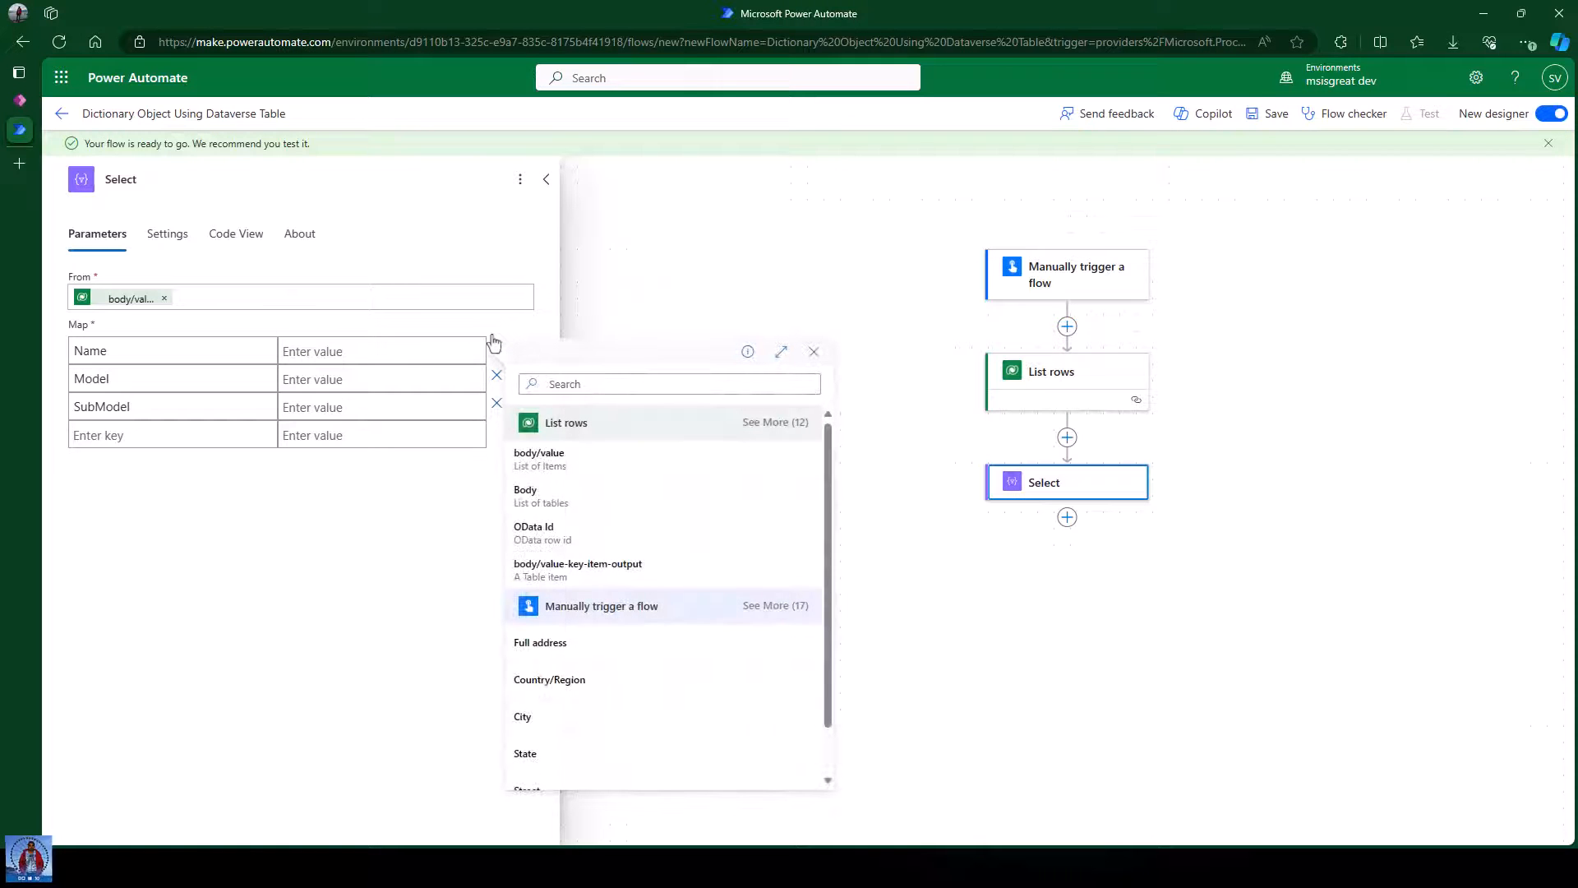
left_click(775, 423)
scroll(727, 573, "down", 1)
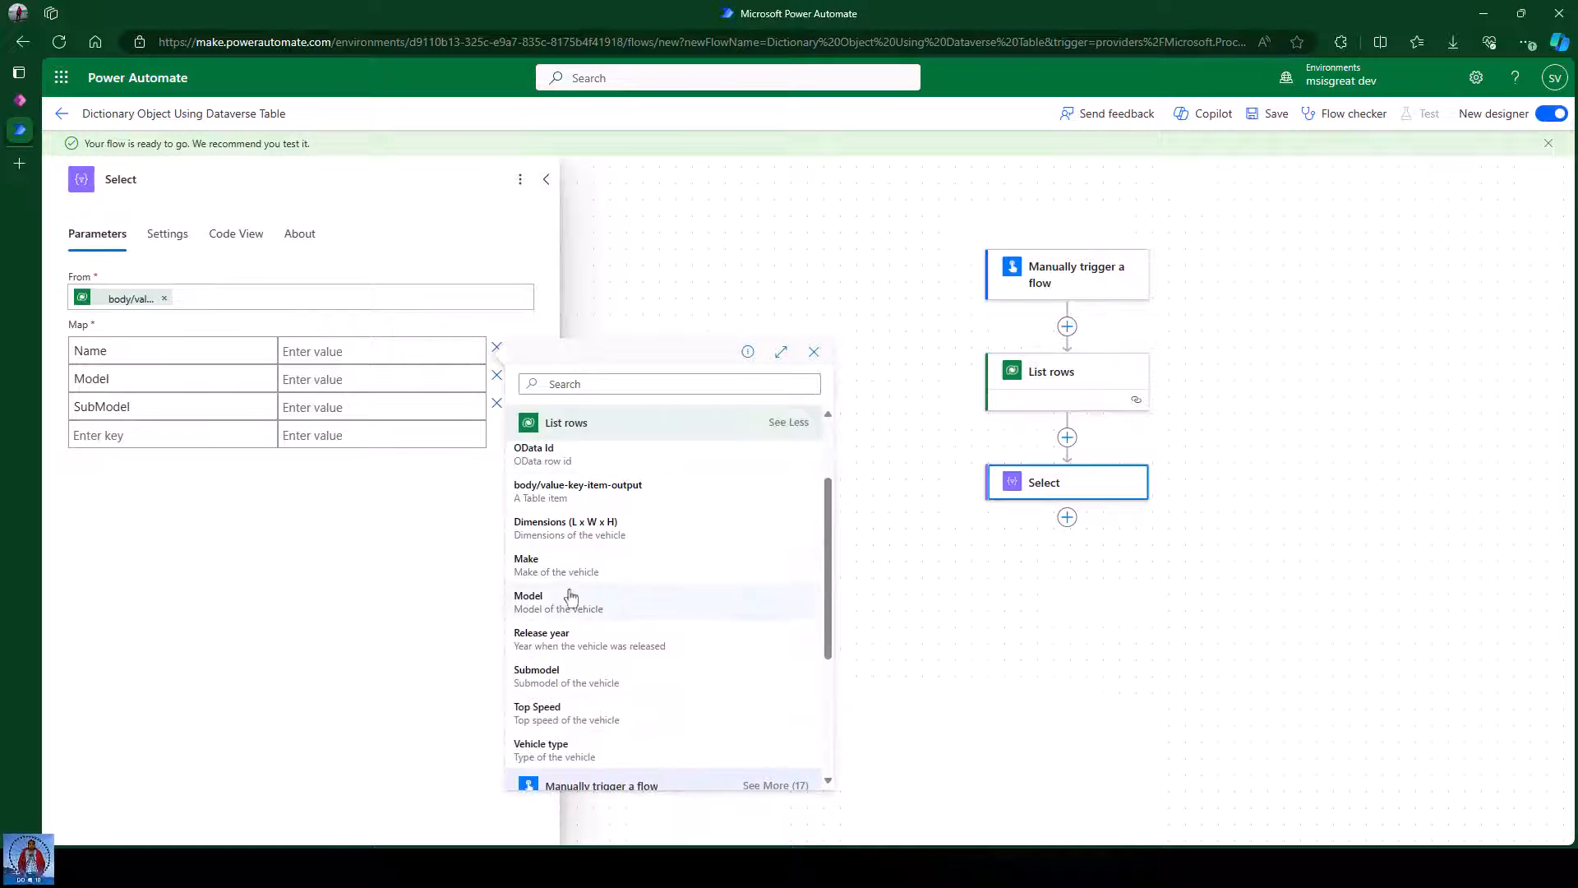
left_click(575, 567)
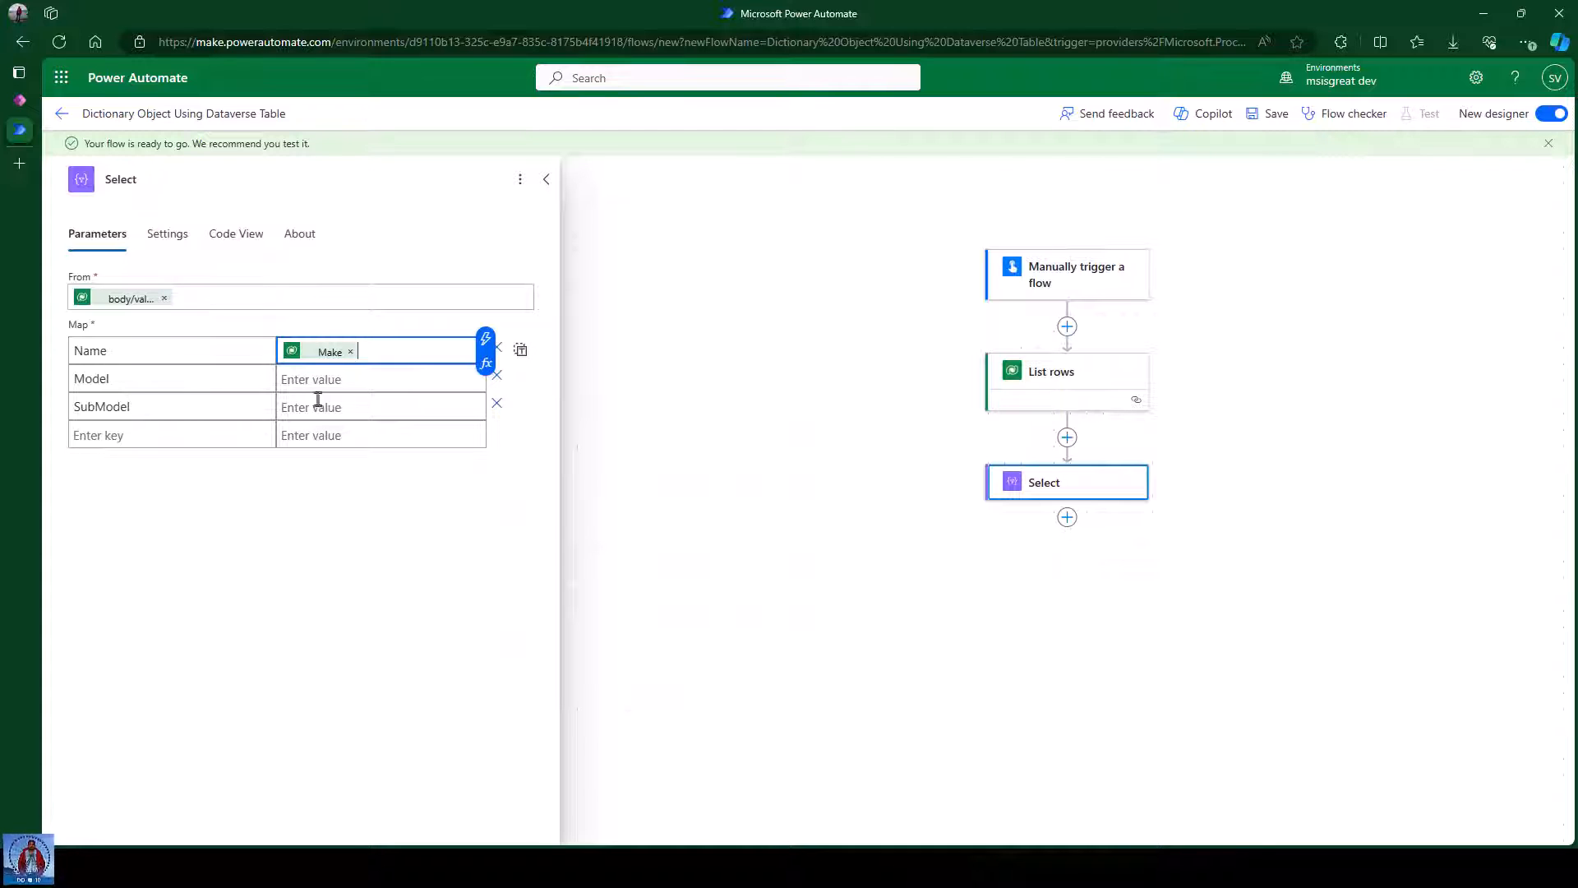
left_click(353, 381)
left_click(485, 367)
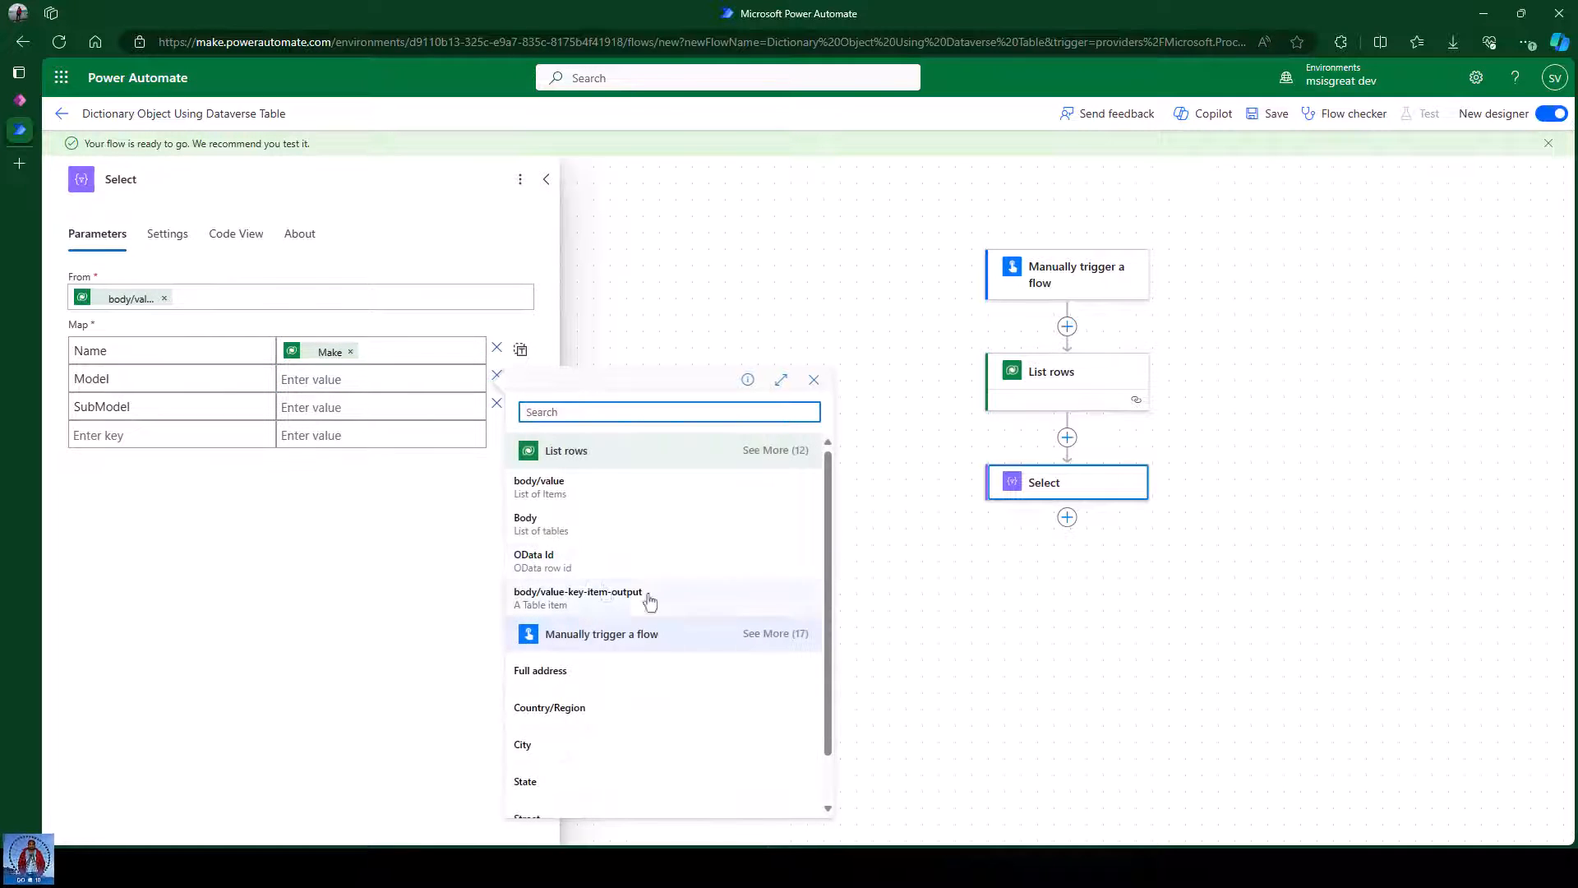
left_click(775, 449)
left_click(574, 743)
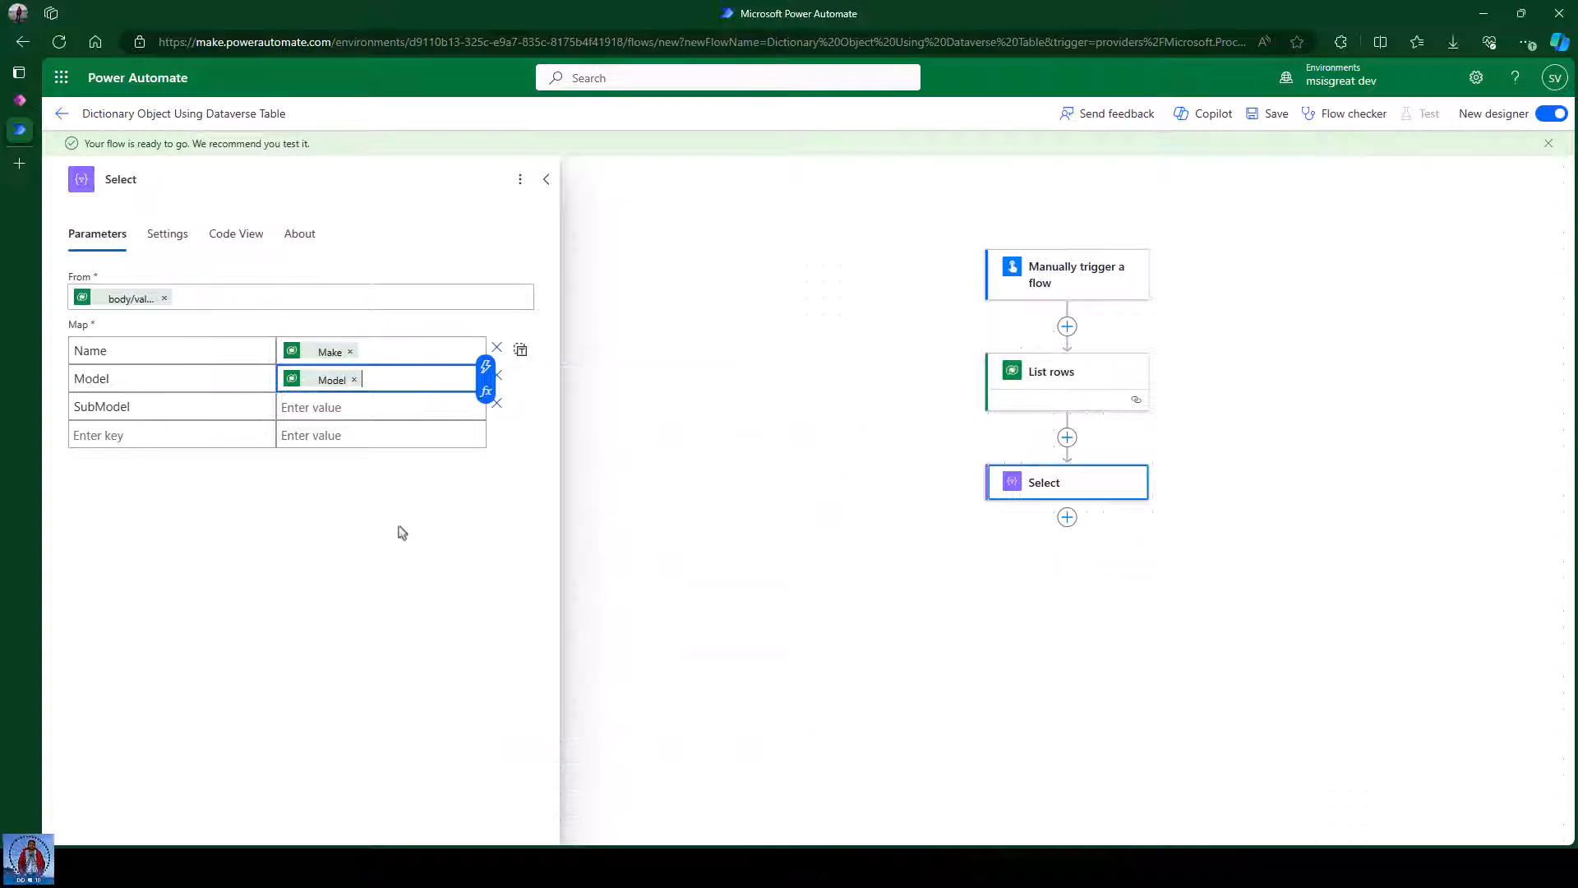
left_click(411, 400)
left_click(486, 396)
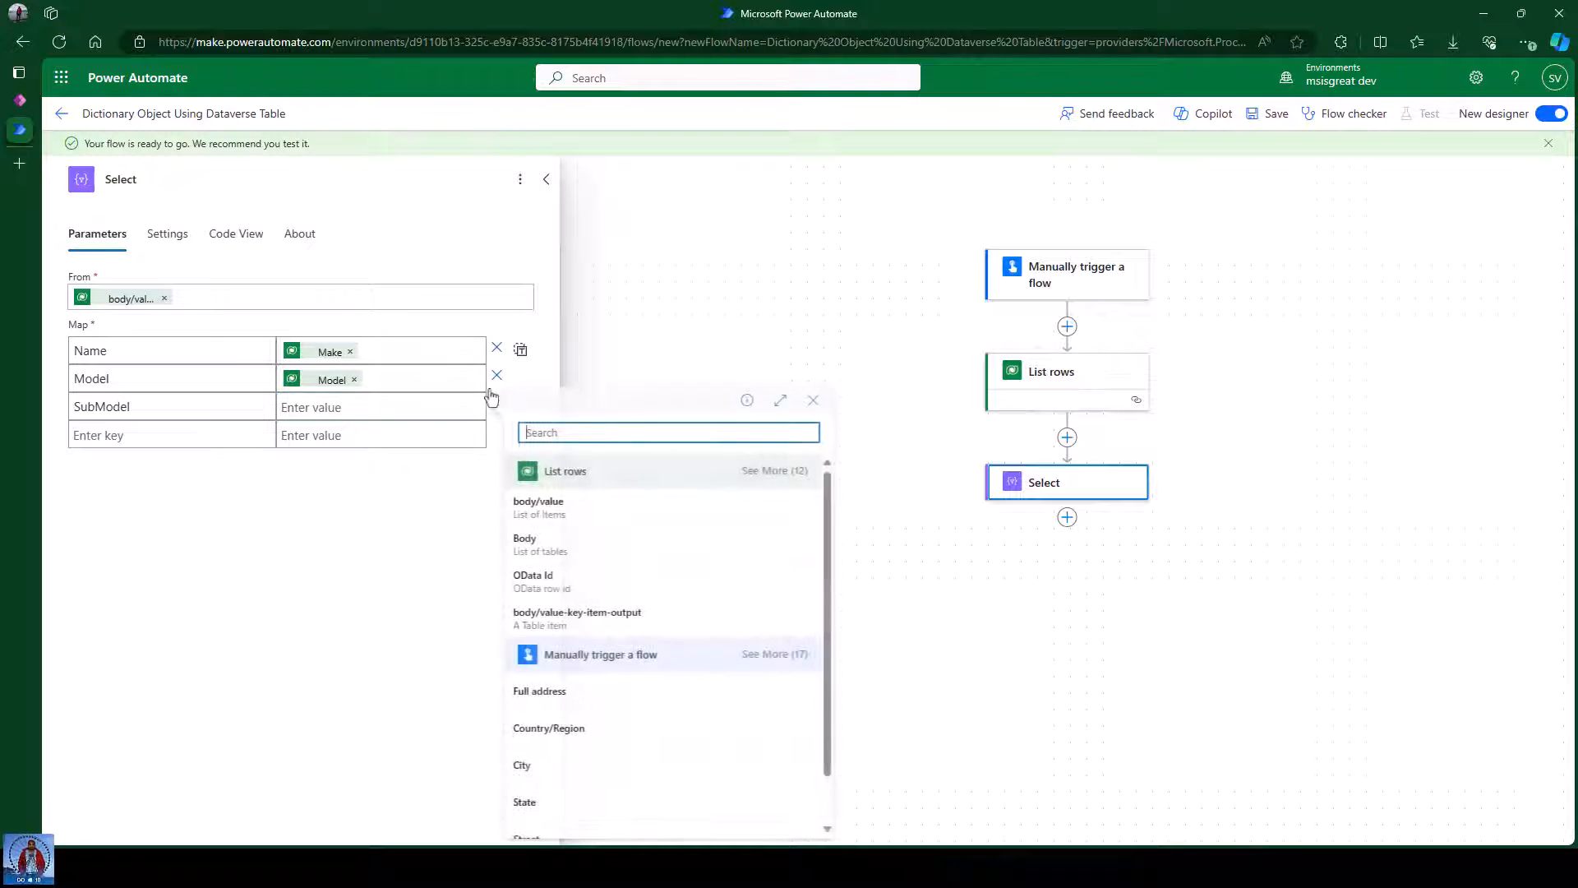
left_click(775, 470)
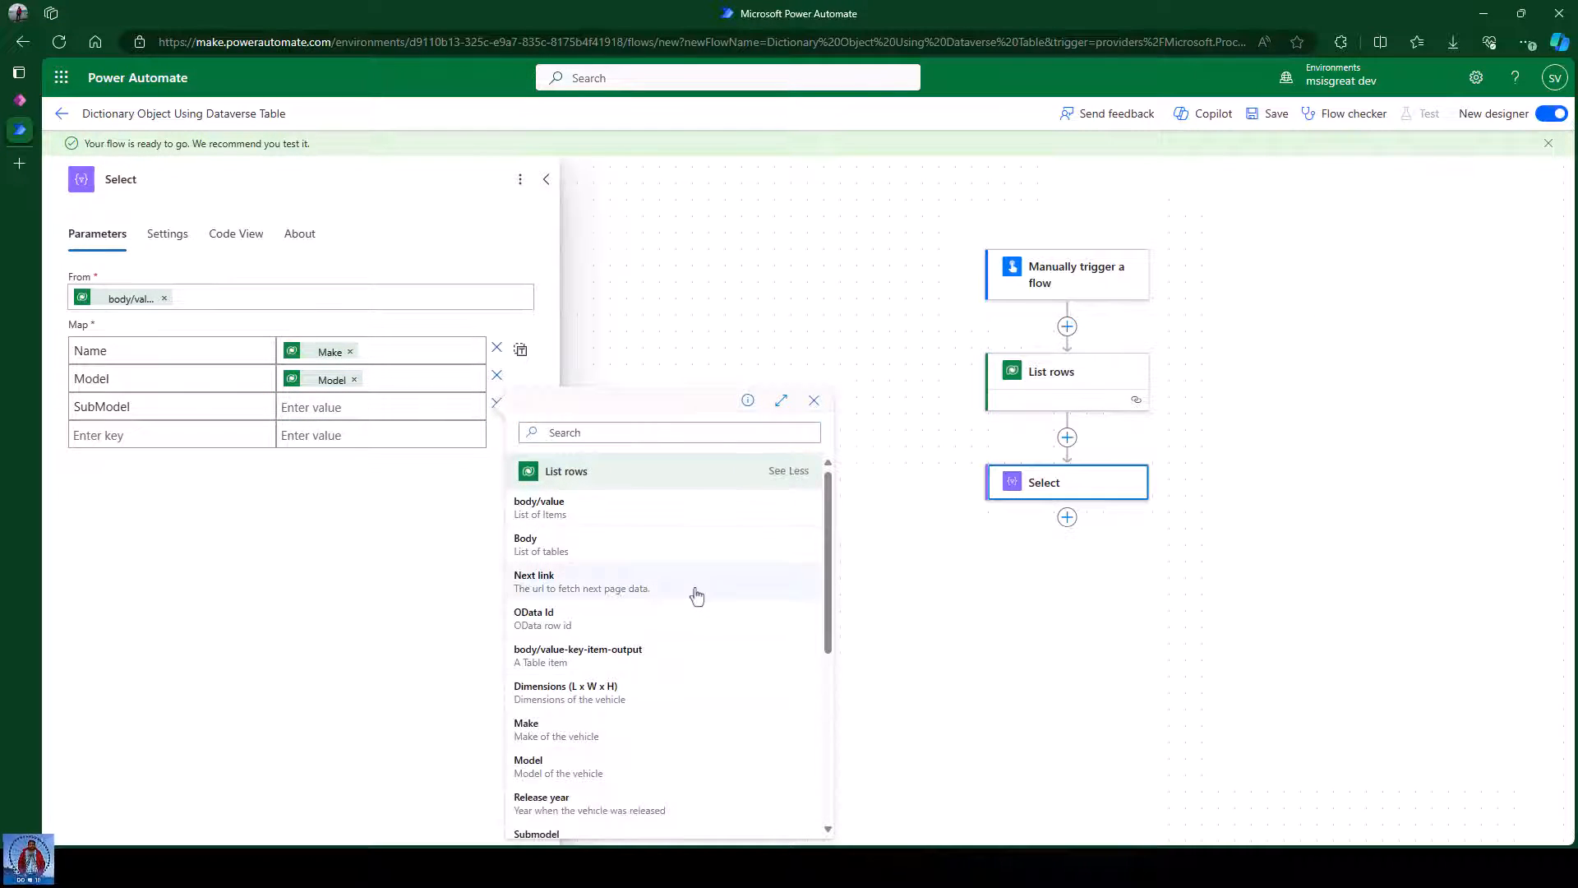
scroll(641, 682, "down", 1)
left_click(575, 724)
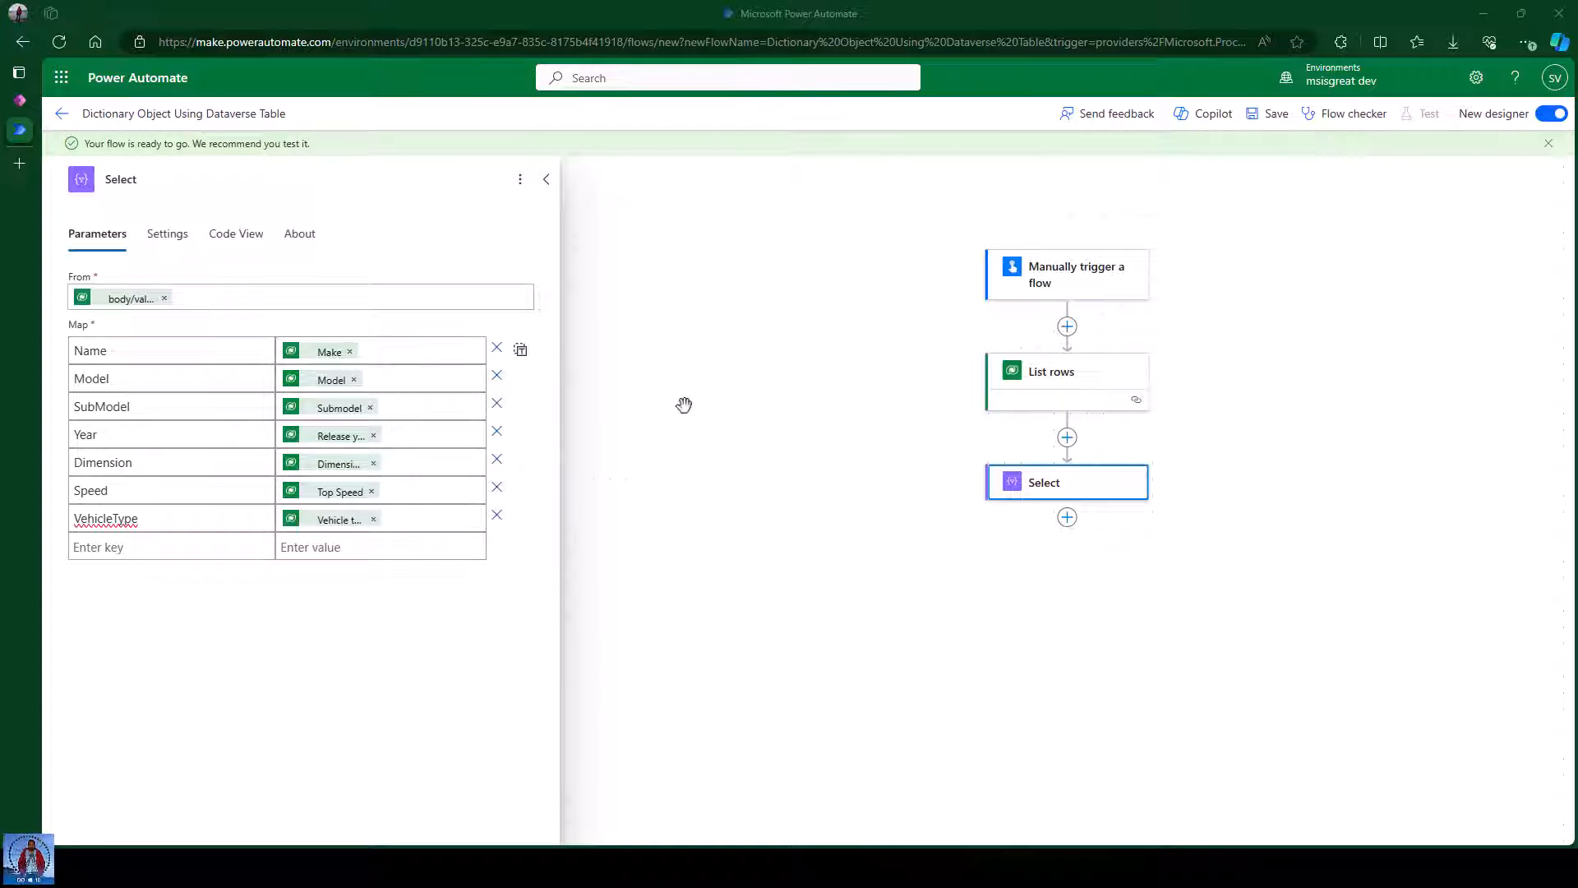
left_click(774, 406)
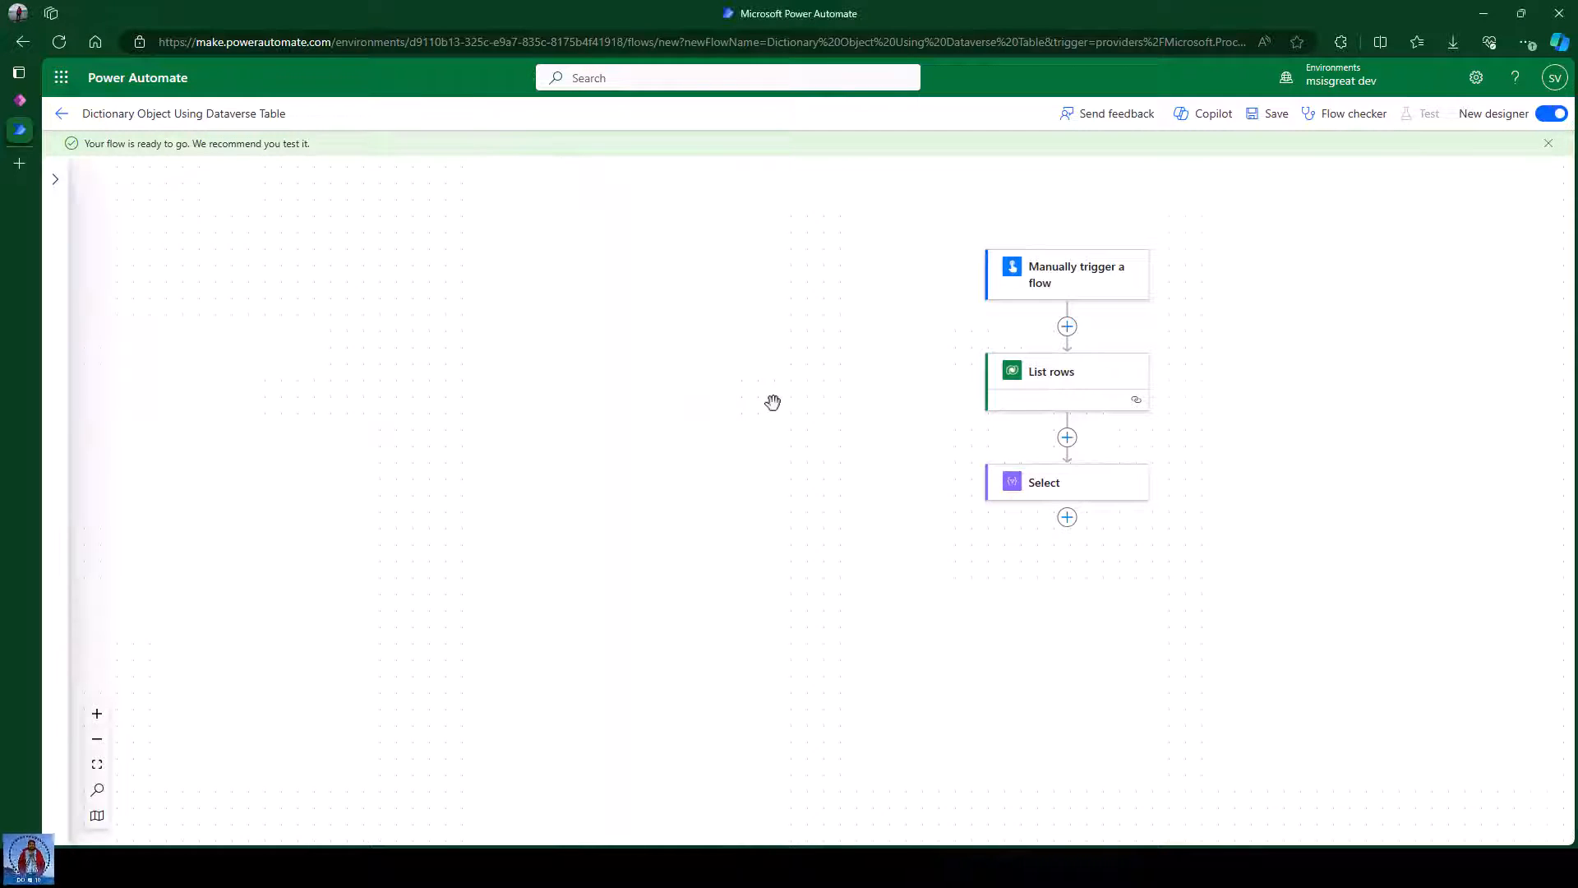
Rename the Select step to GetVehicles and save the flow.
left_click(1005, 481)
left_click(134, 176)
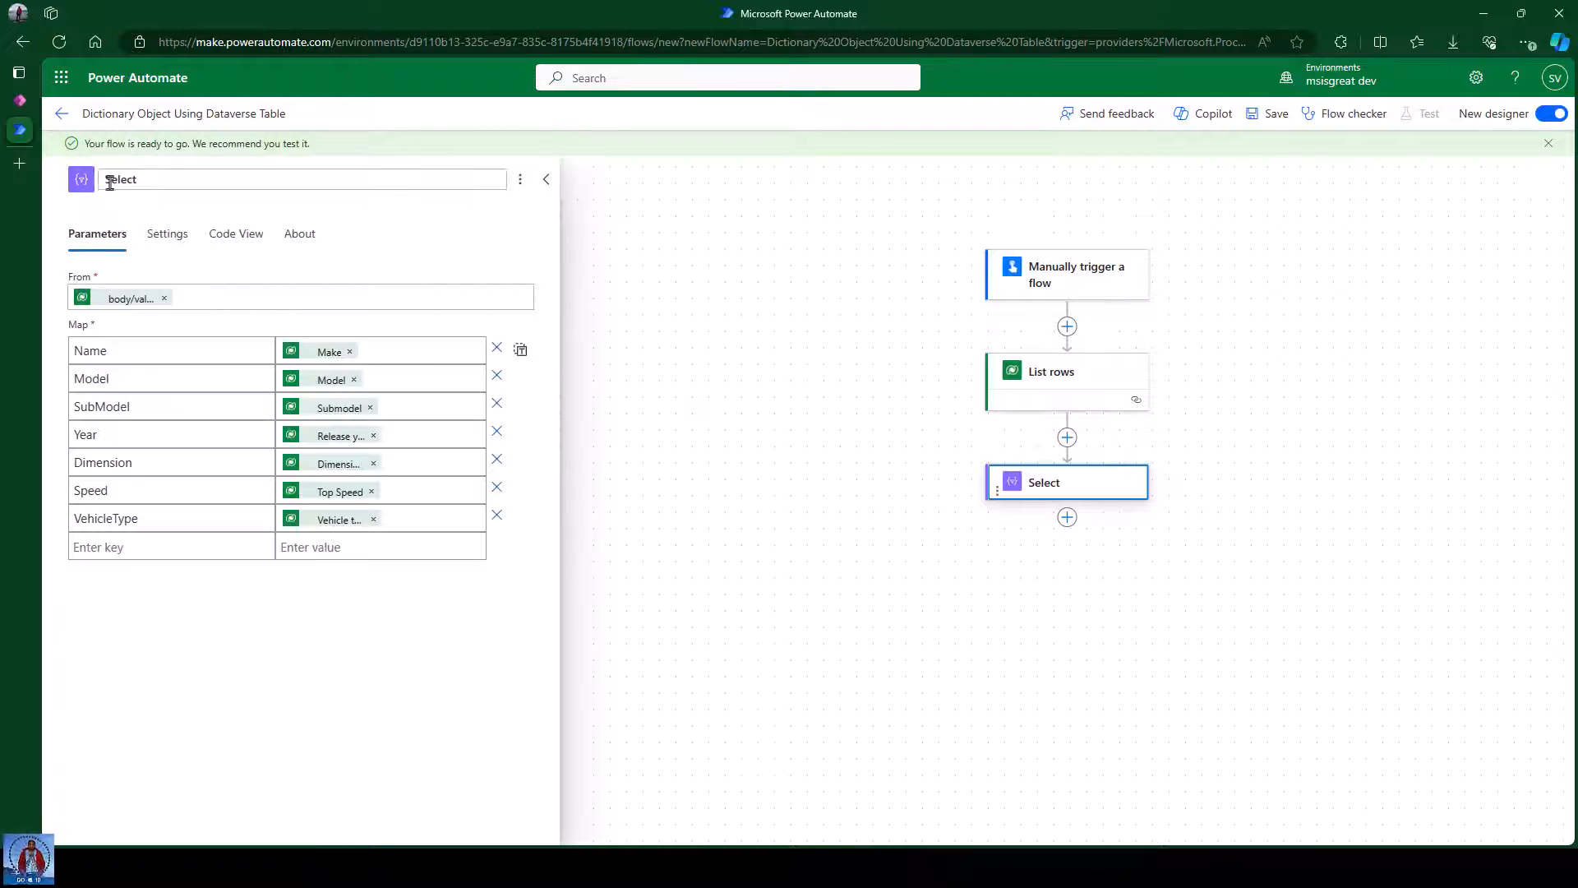
type("GetVehicles")
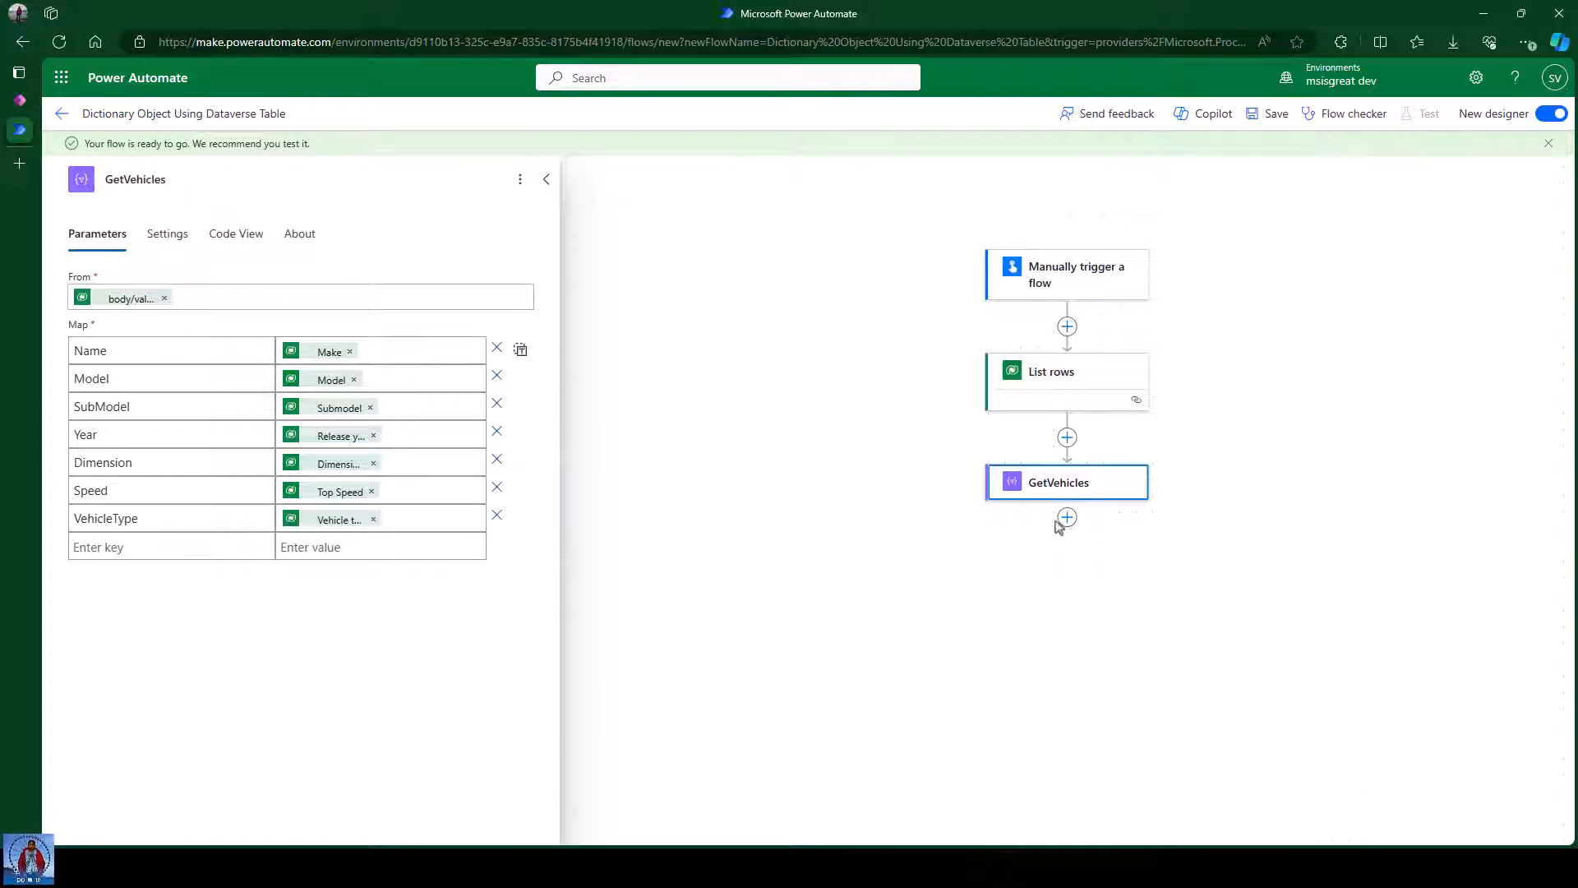
left_click(838, 413)
left_click(1274, 115)
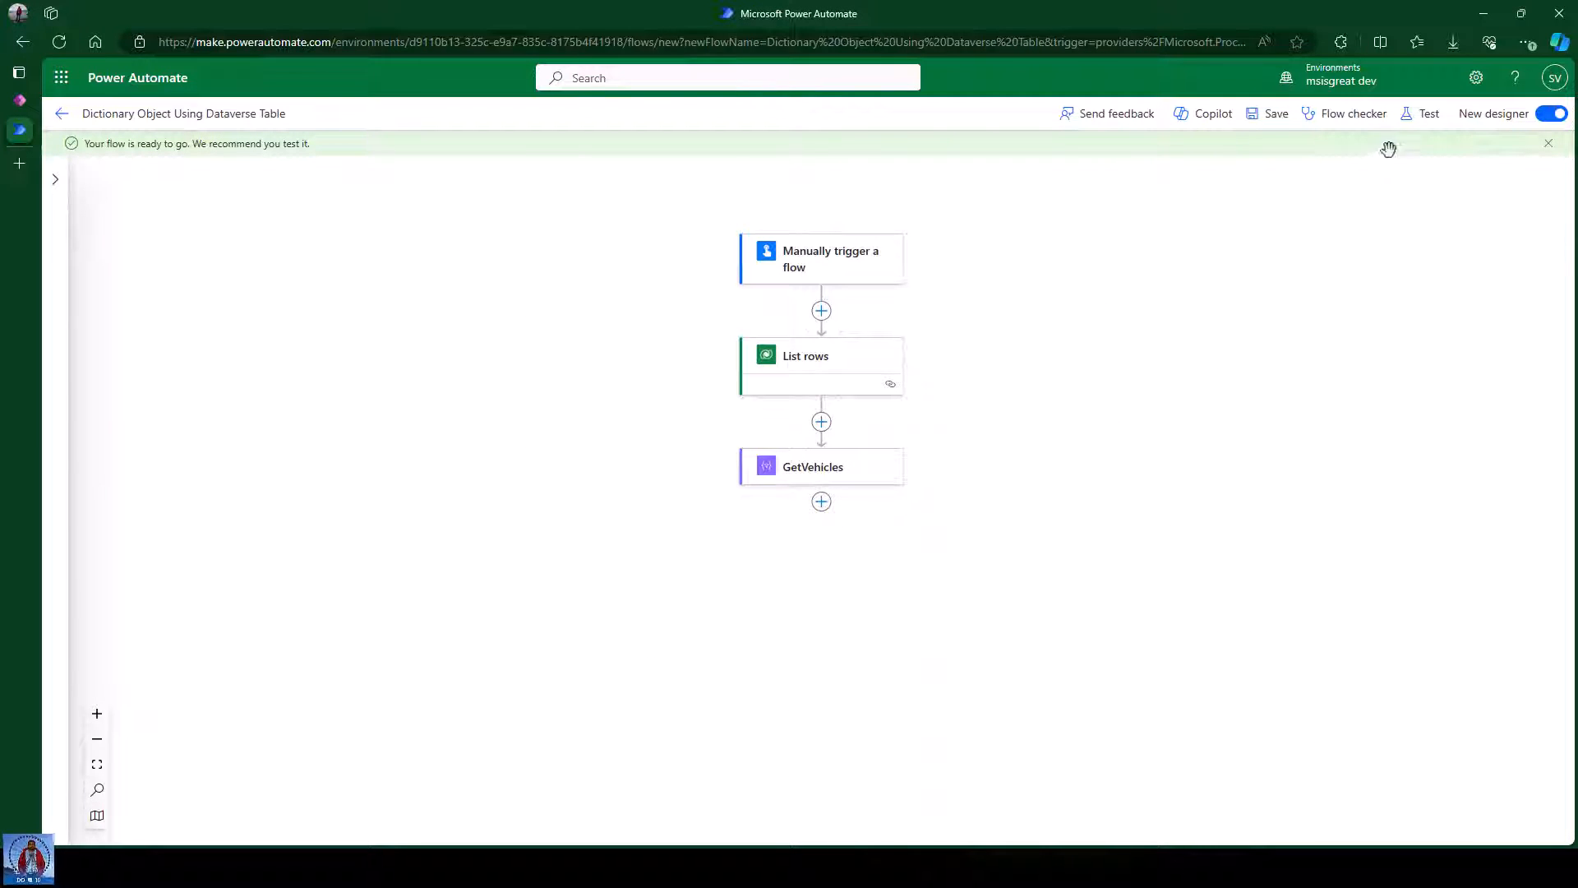
Run a manual test of the flow so the trigger, List rows and GetVehicles steps succeed.
left_click(1424, 113)
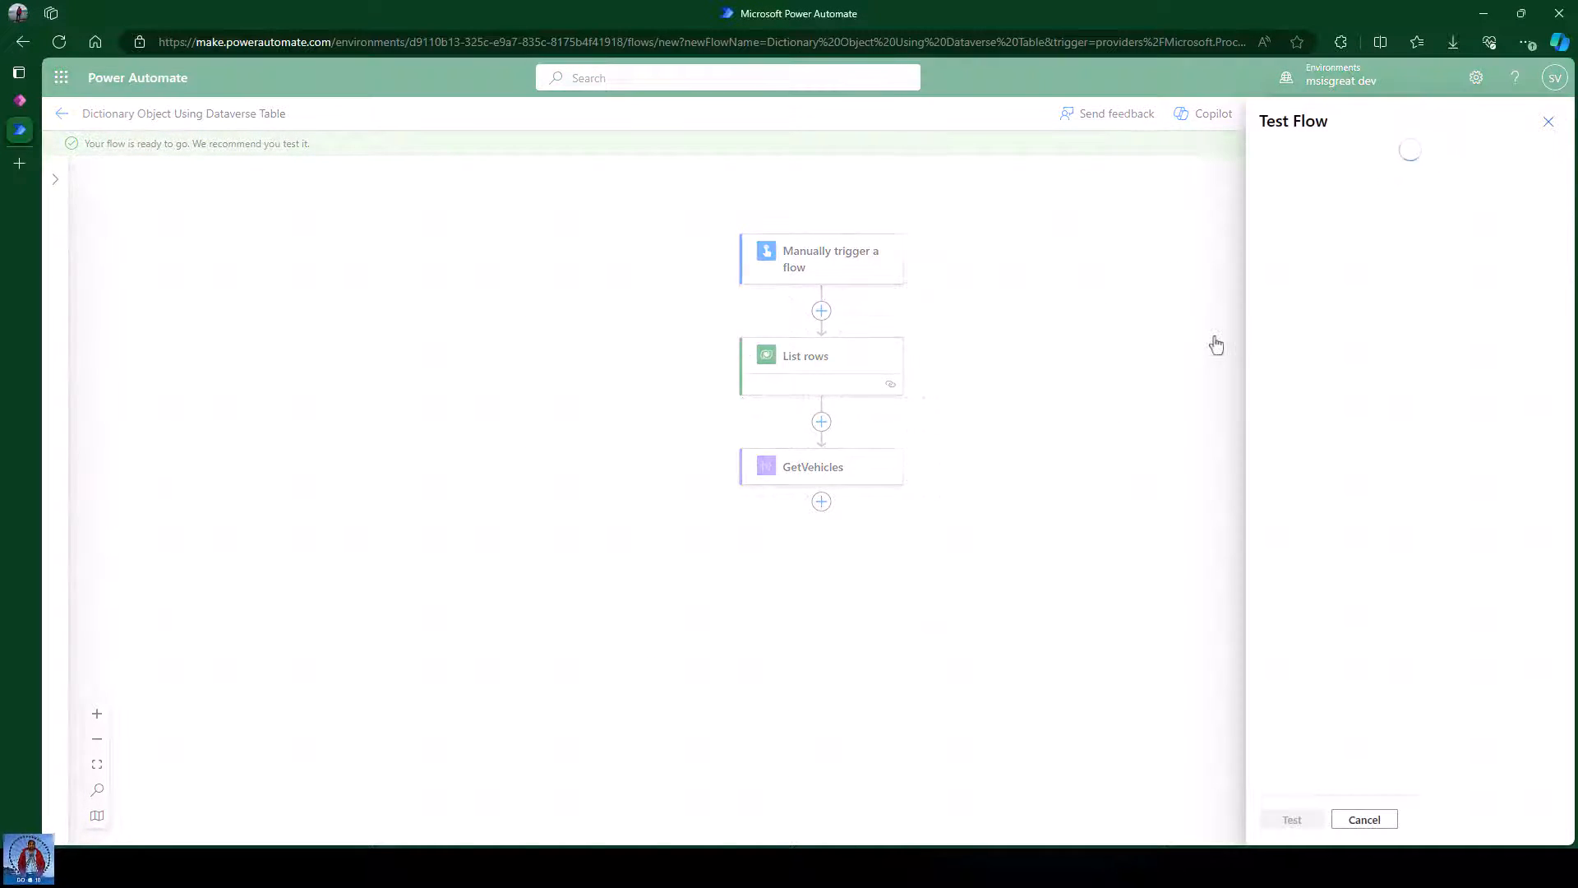
left_click(1346, 175)
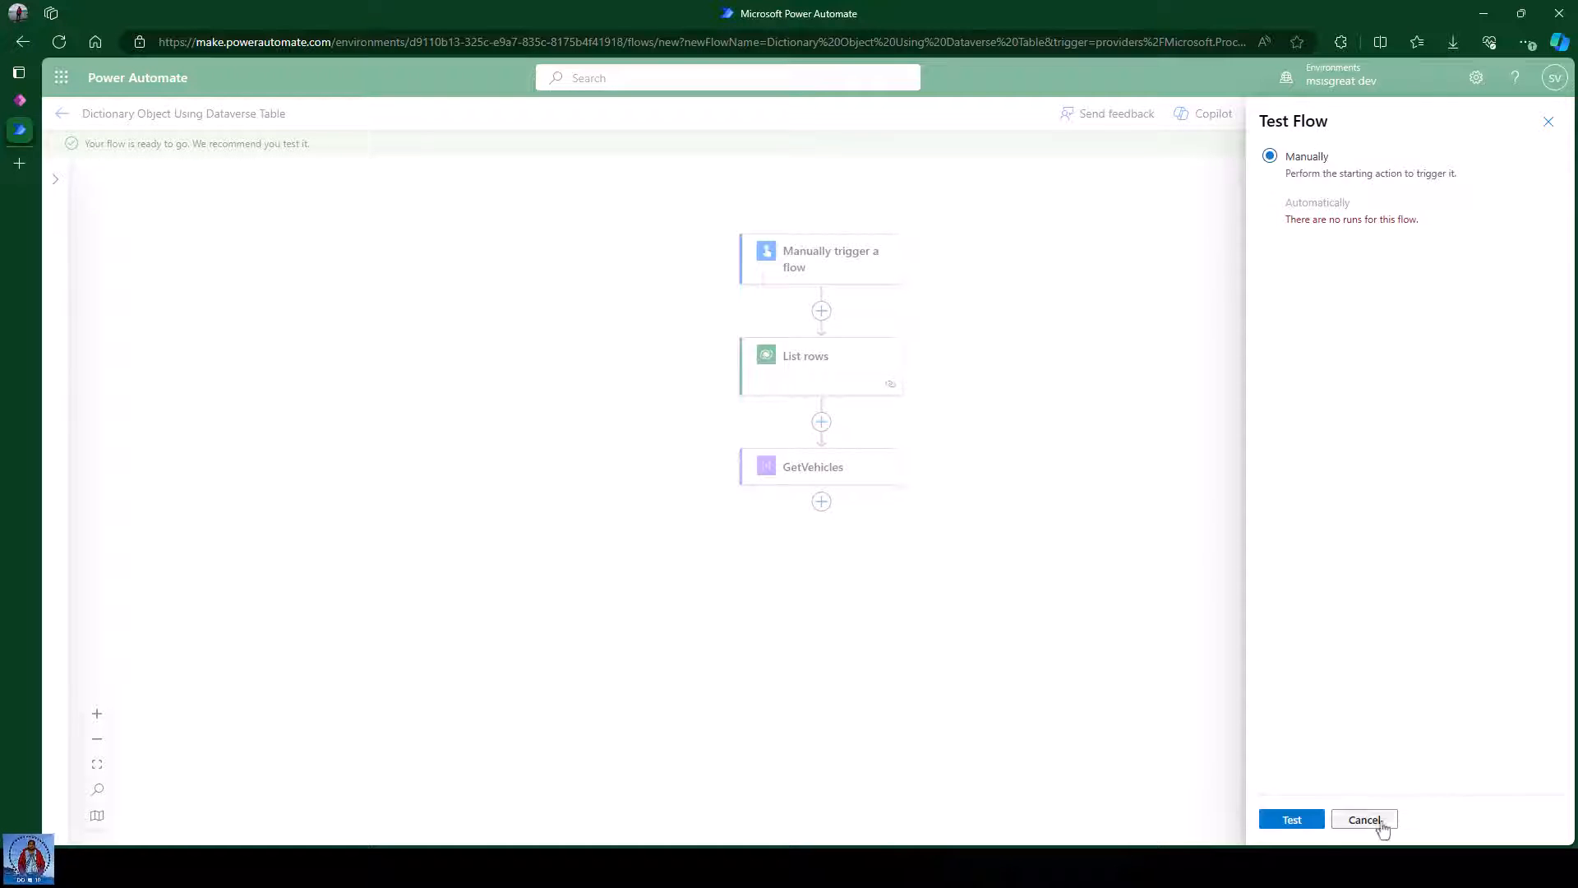
left_click(1292, 819)
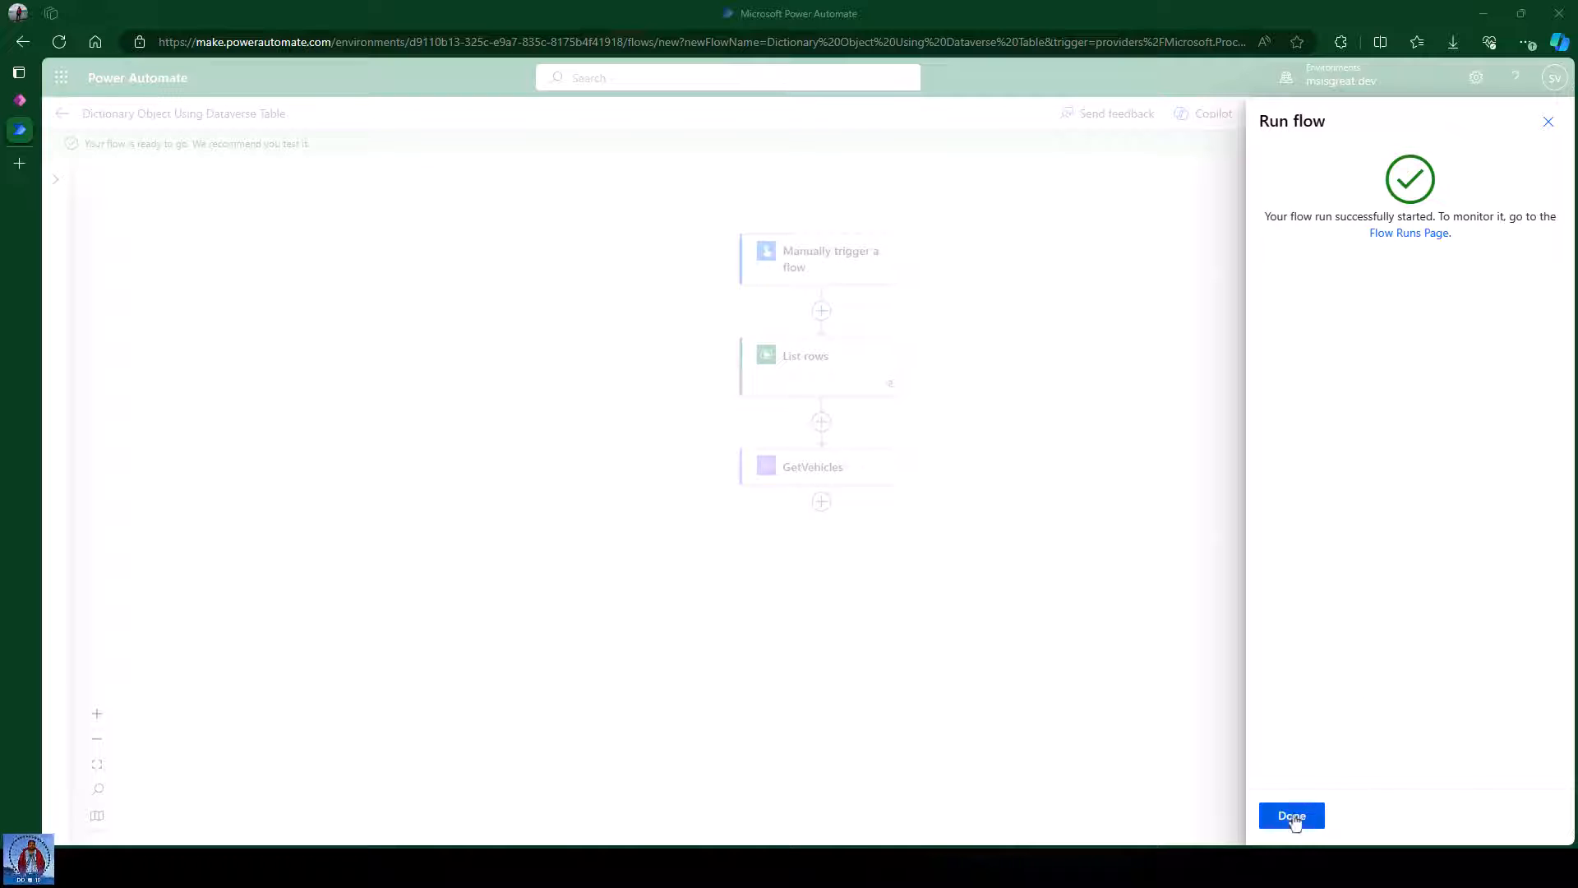
left_click(1291, 816)
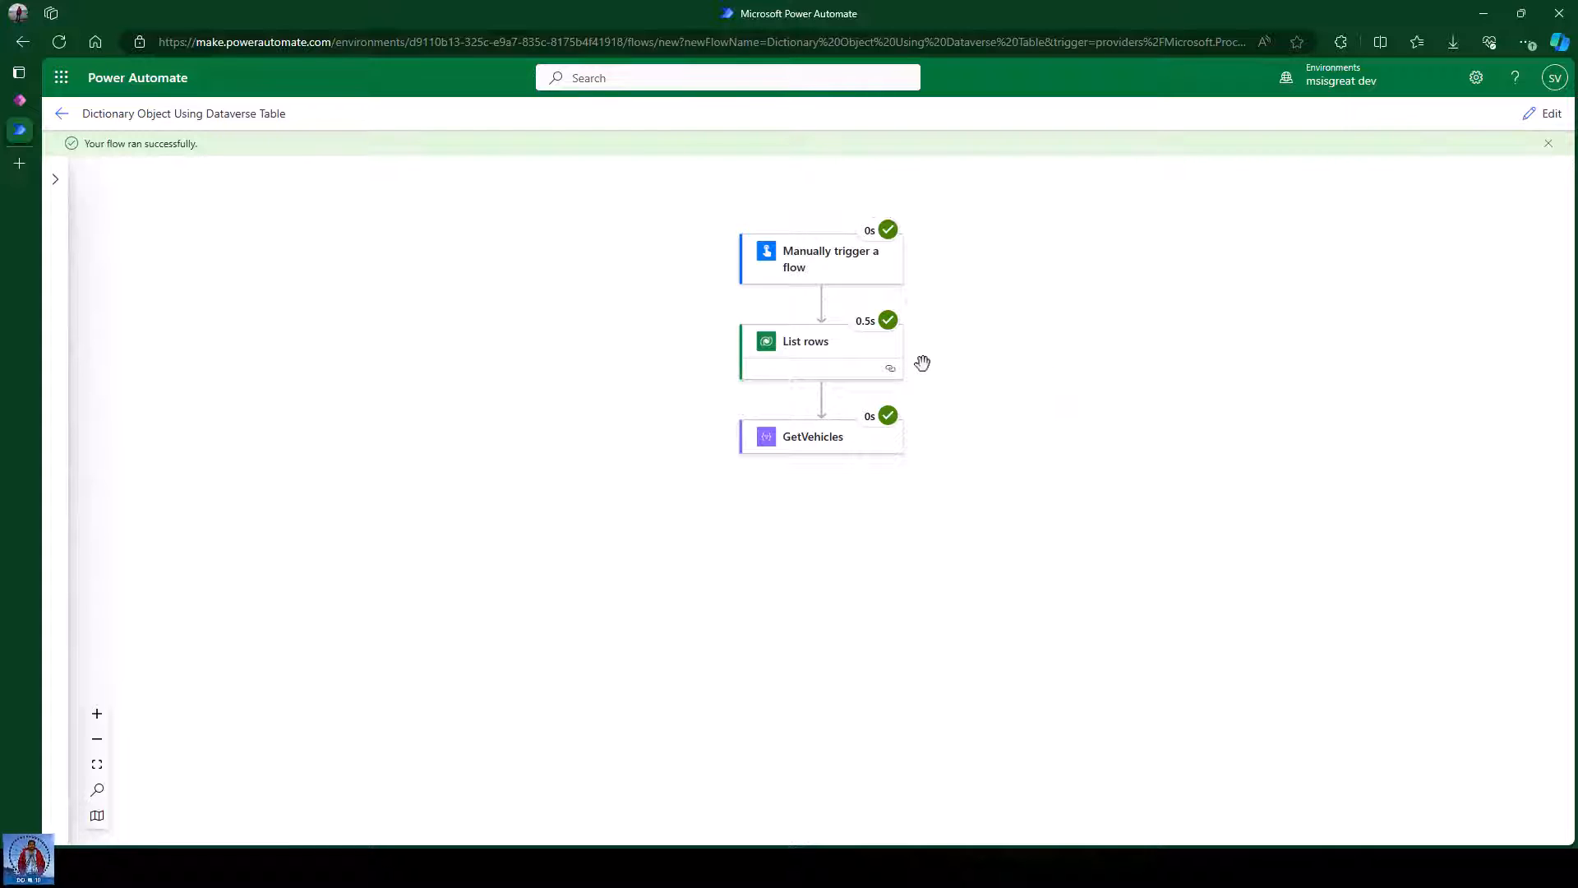
Open the List rows step's run details and display its raw JSON outputs.
left_click(813, 355)
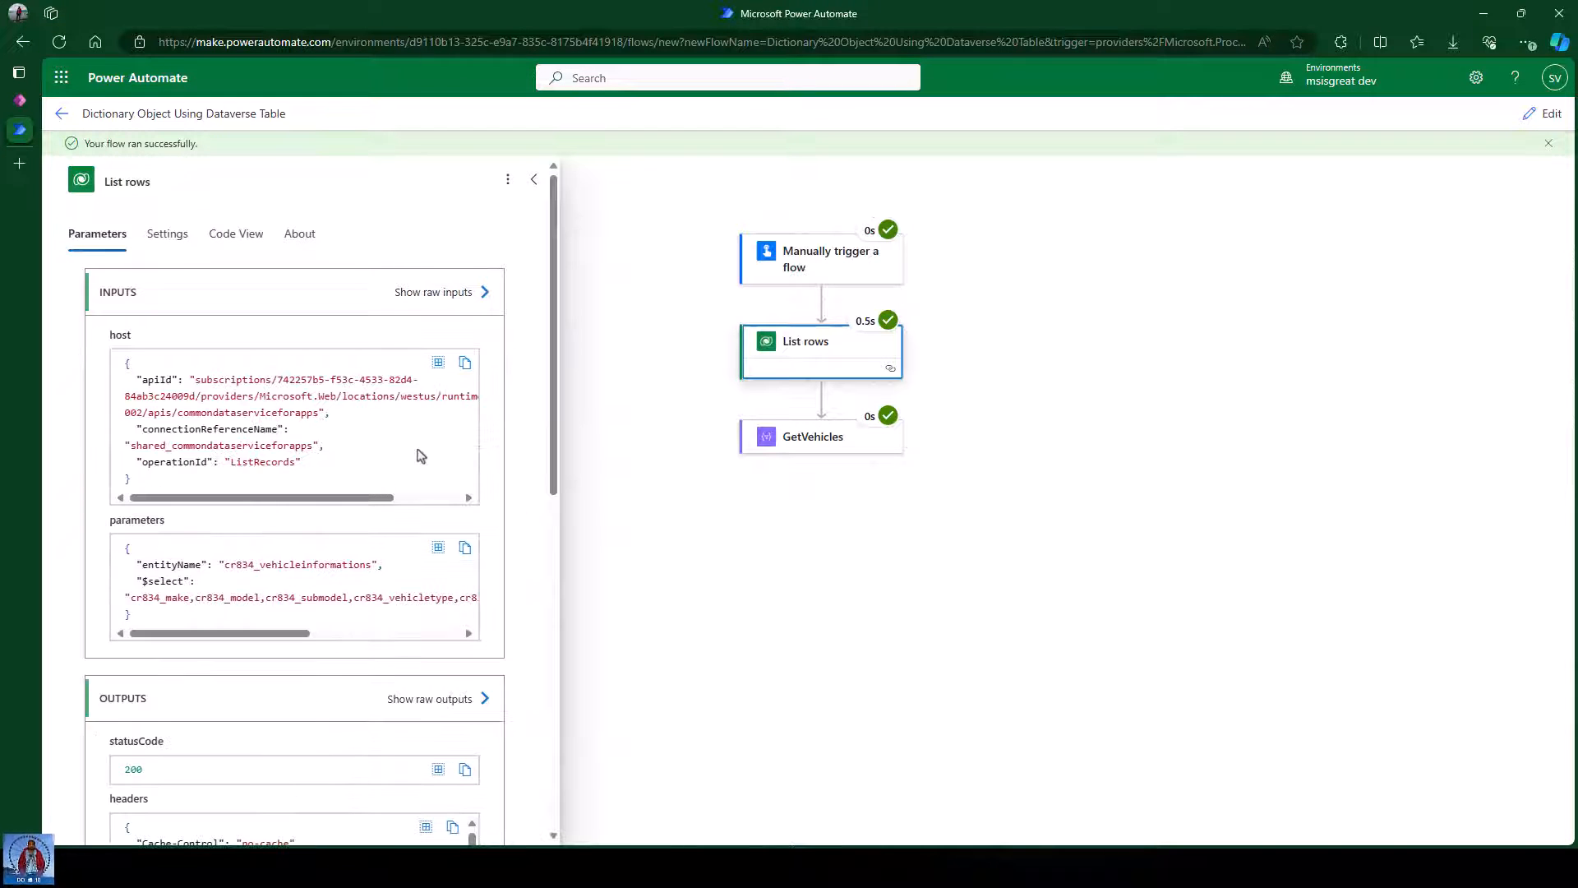
scroll(367, 563, "down", 3)
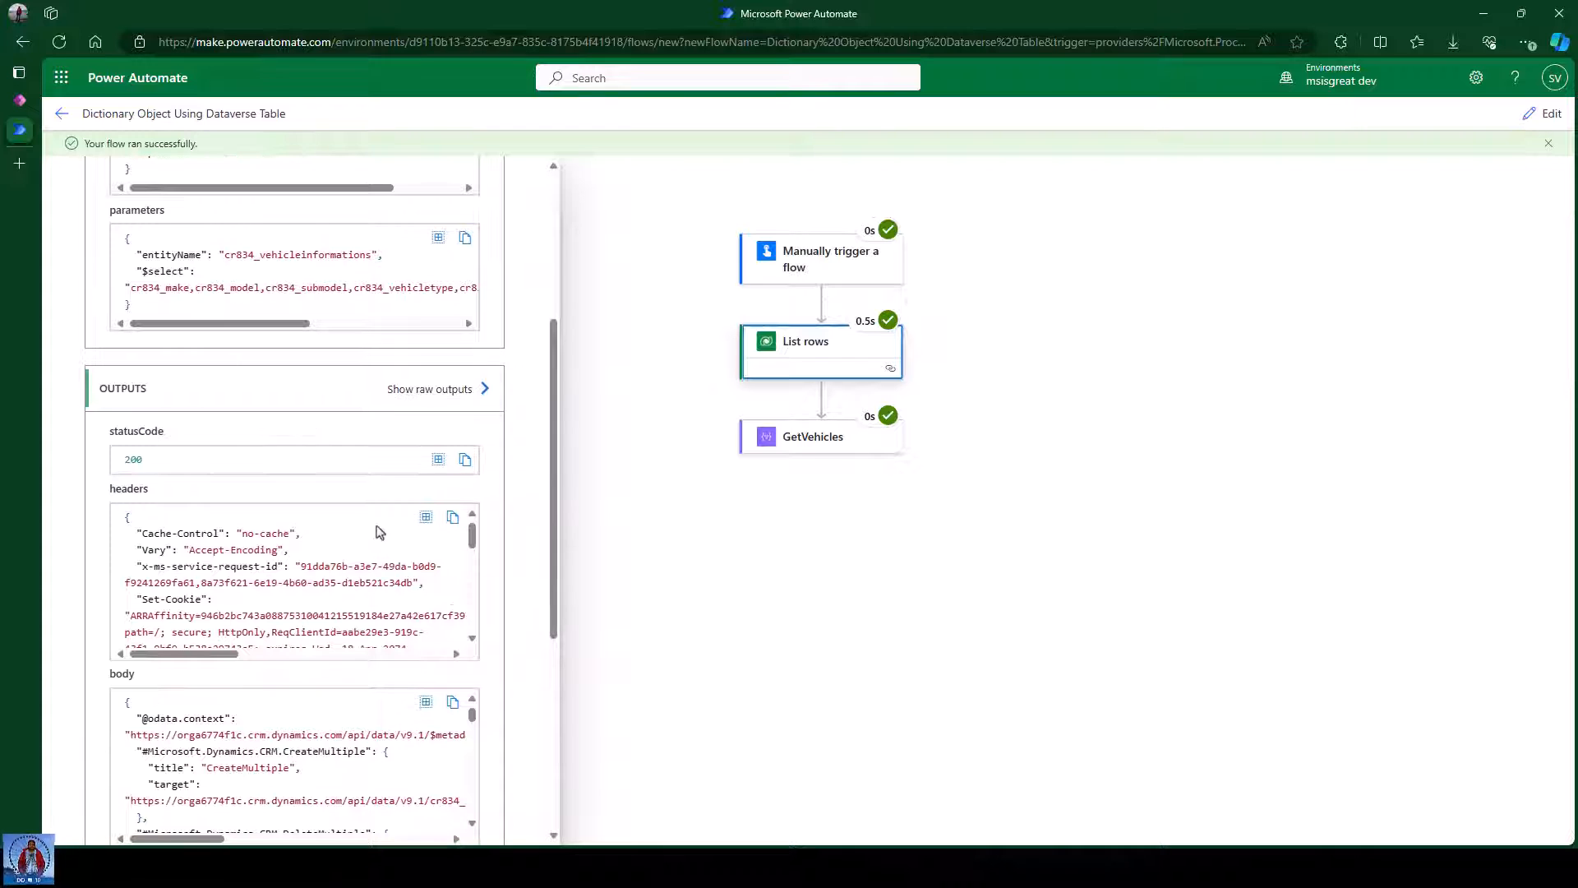
scroll(461, 535, "down", 2)
scroll(491, 556, "down", 5)
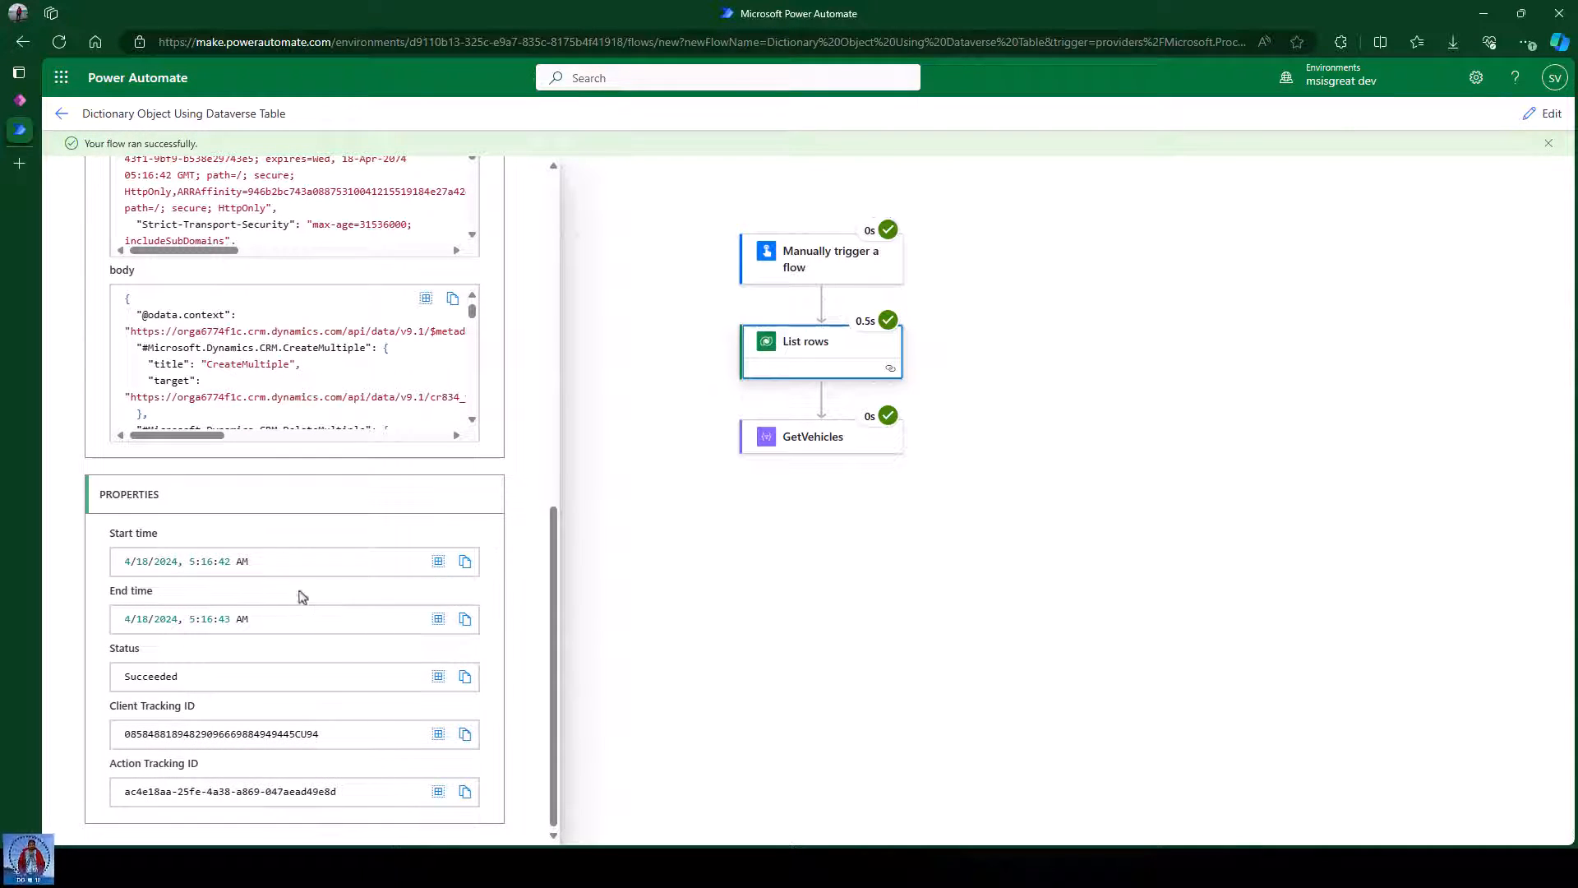
scroll(507, 517, "up", 5)
scroll(507, 517, "down", 1)
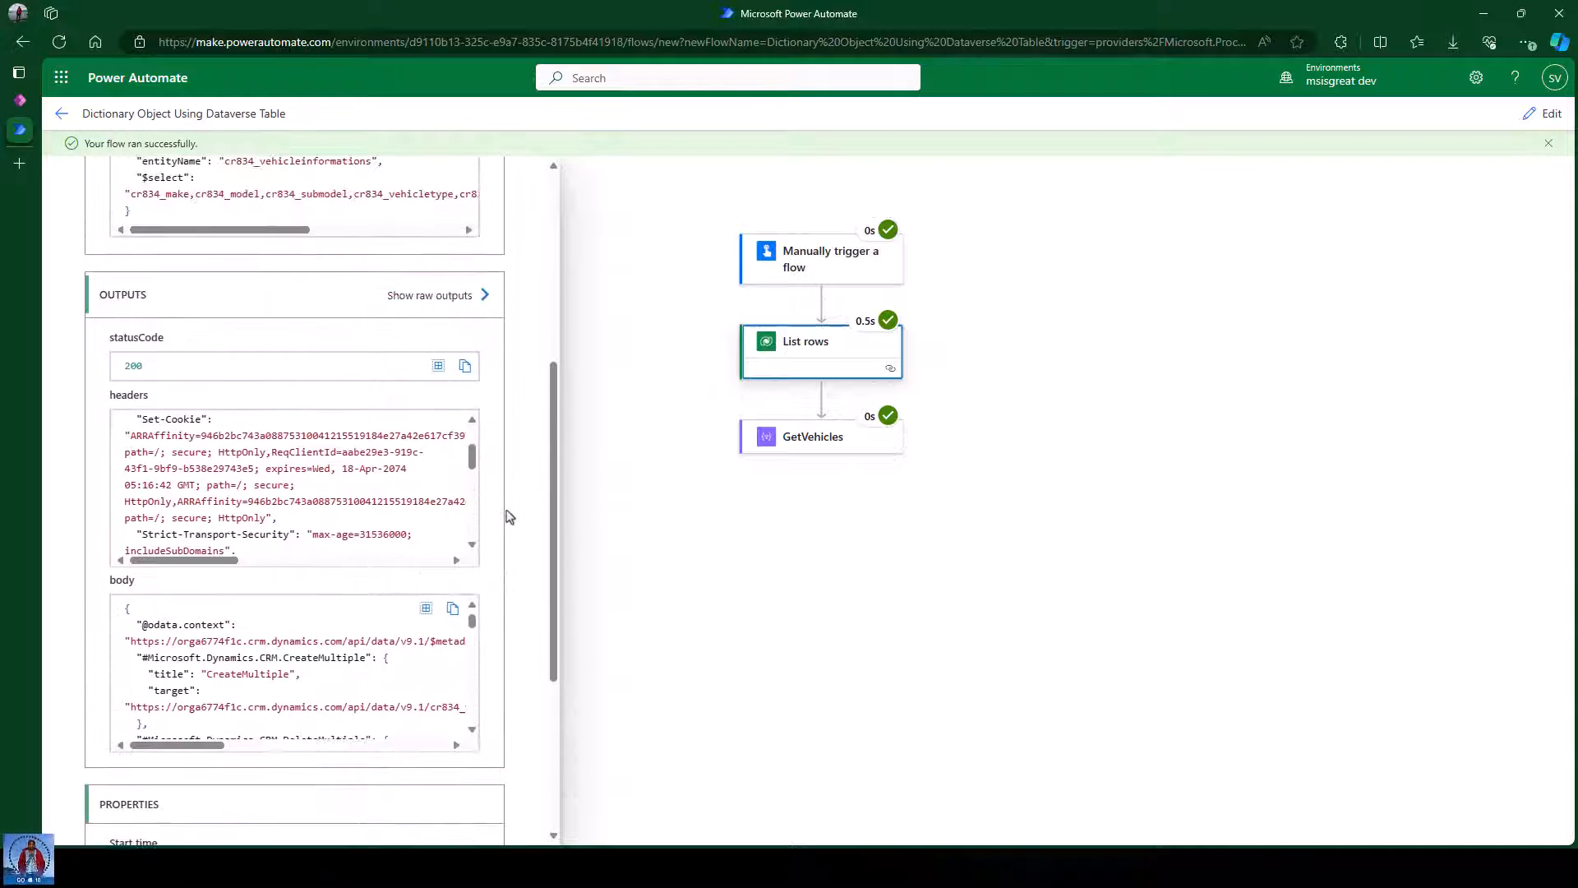
left_click(430, 297)
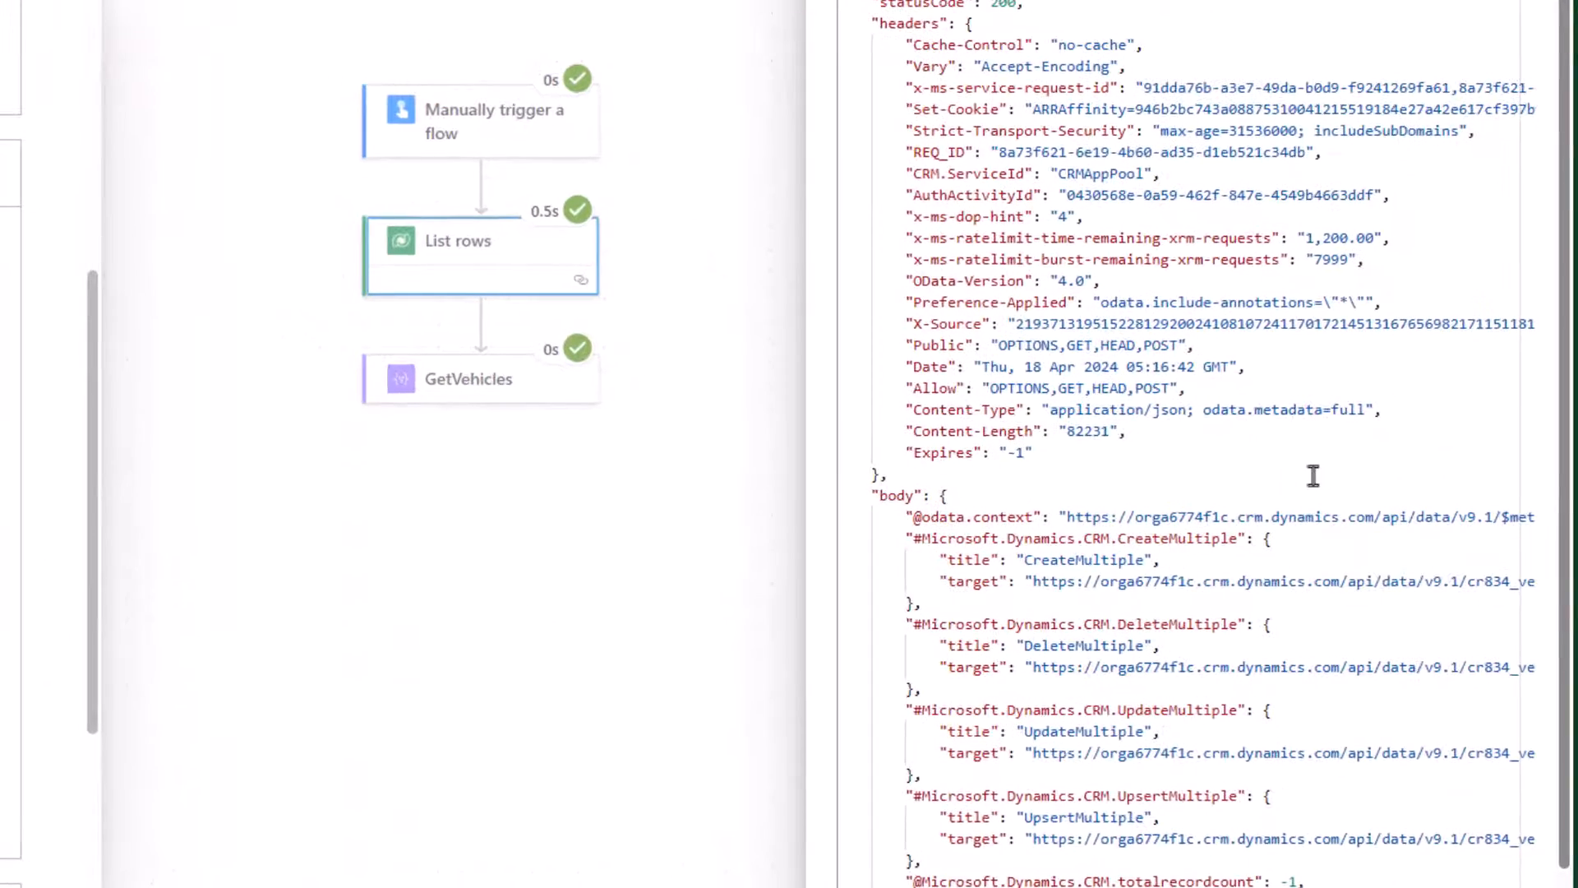
scroll(1394, 504, "down", 1)
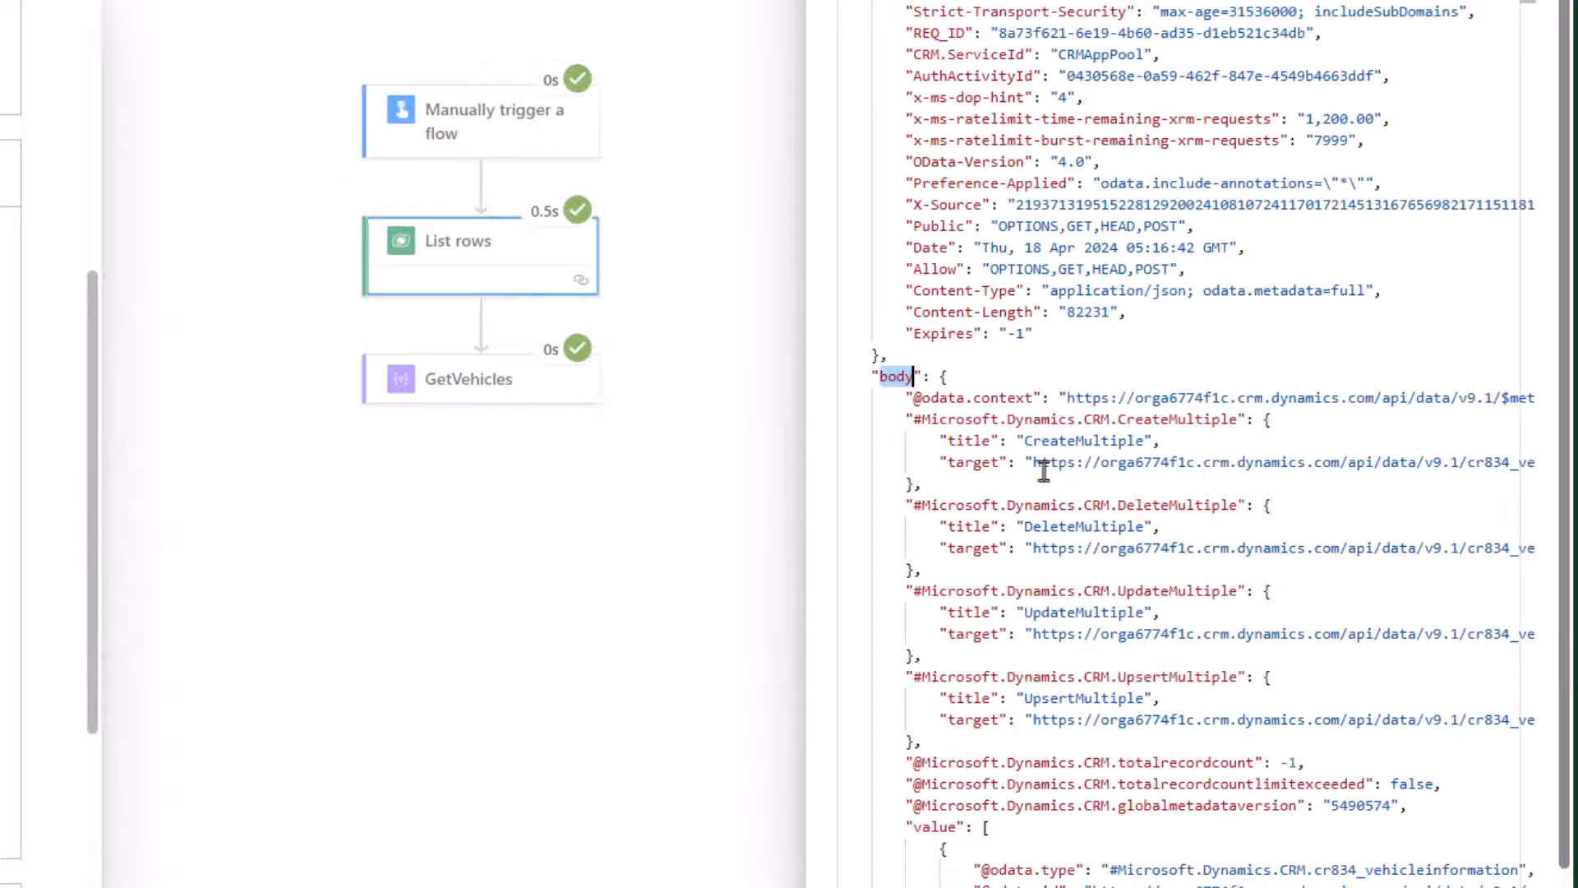
scroll(1176, 501, "down", 3)
double_click(926, 649)
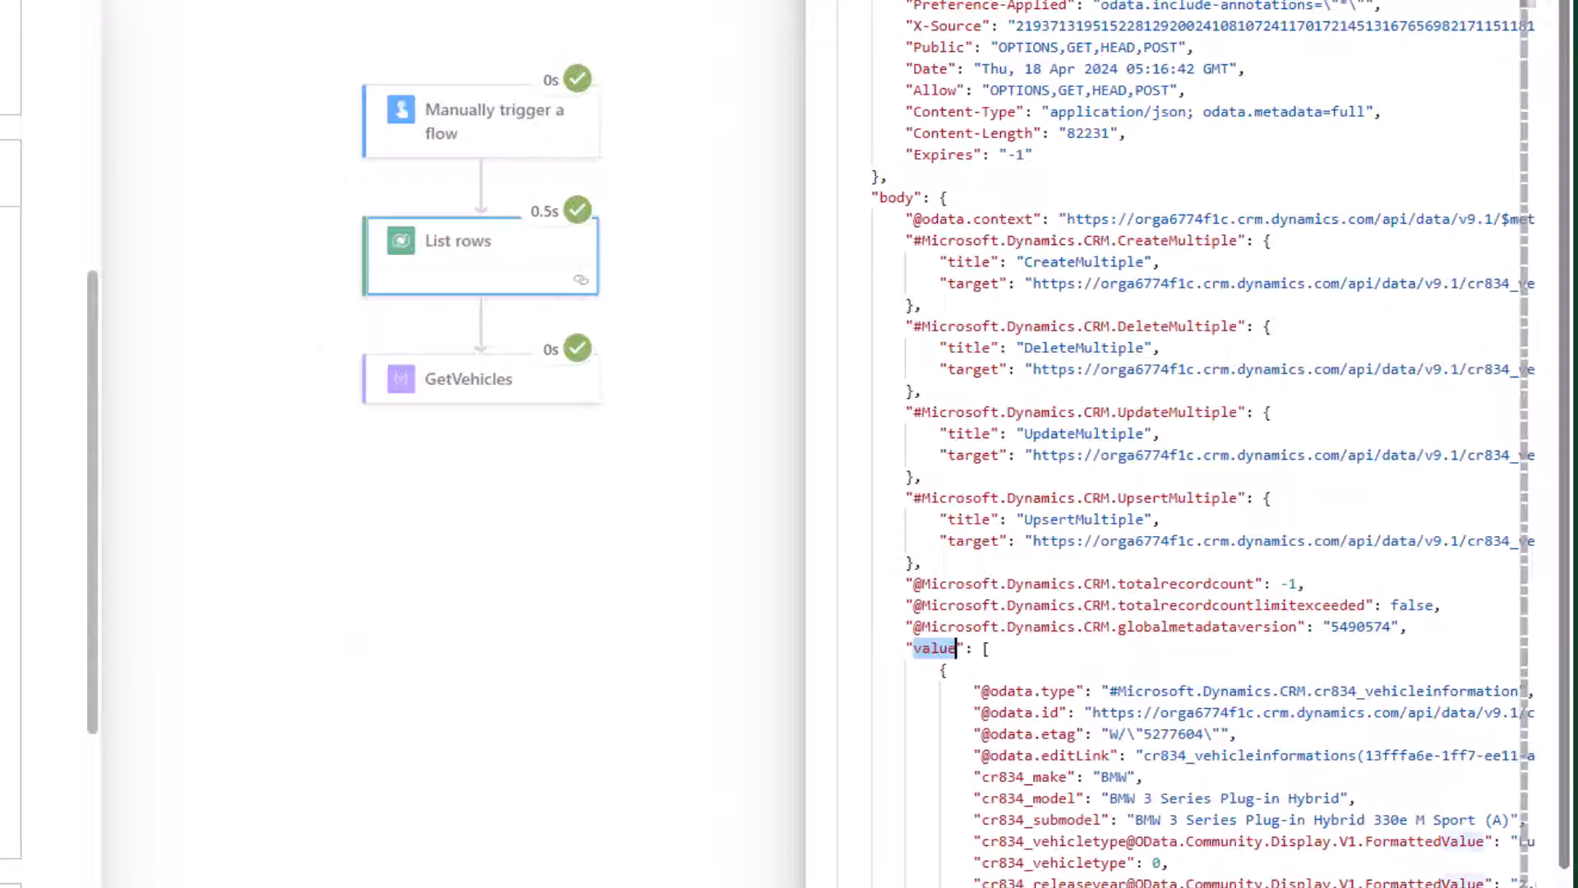
double_click(894, 198)
double_click(935, 648)
scroll(1279, 633, "down", 3)
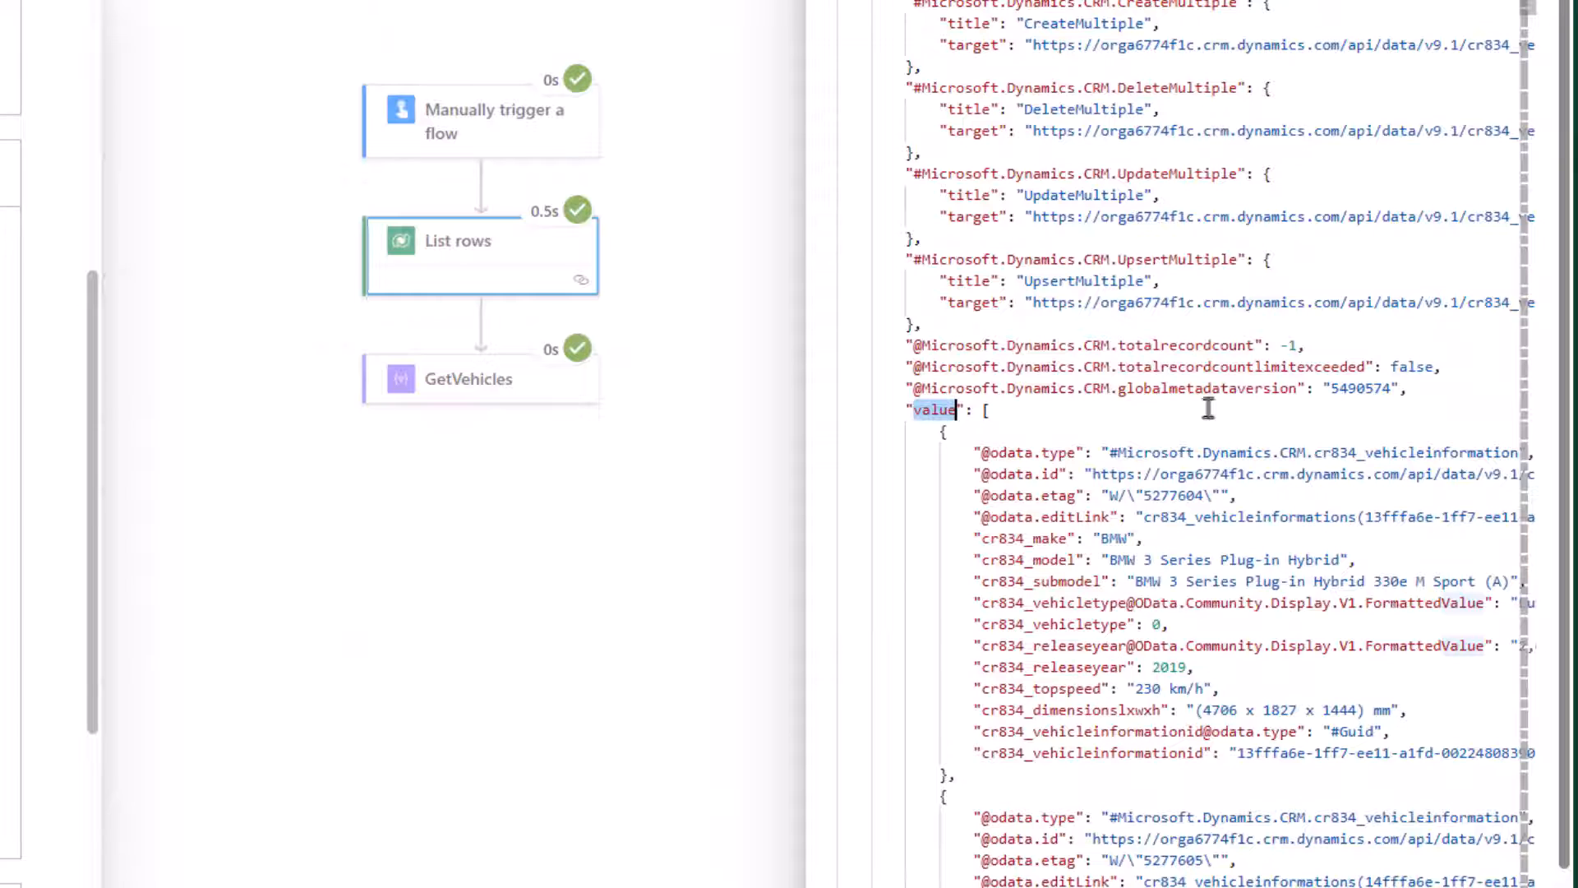
scroll(1216, 645, "down", 2)
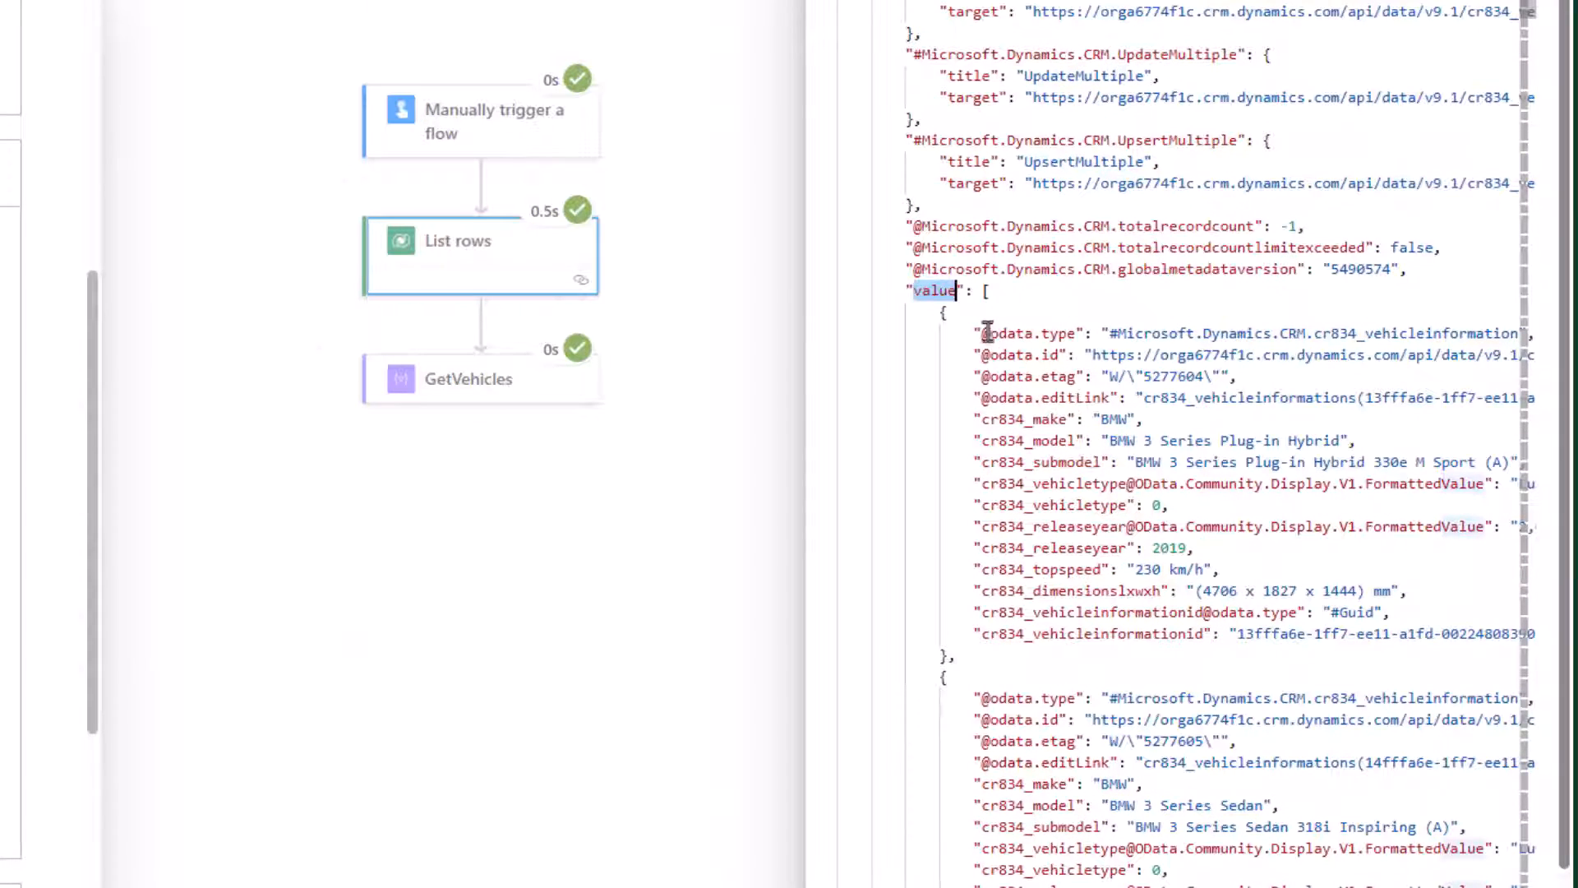
left_click_drag(980, 332, 1077, 333)
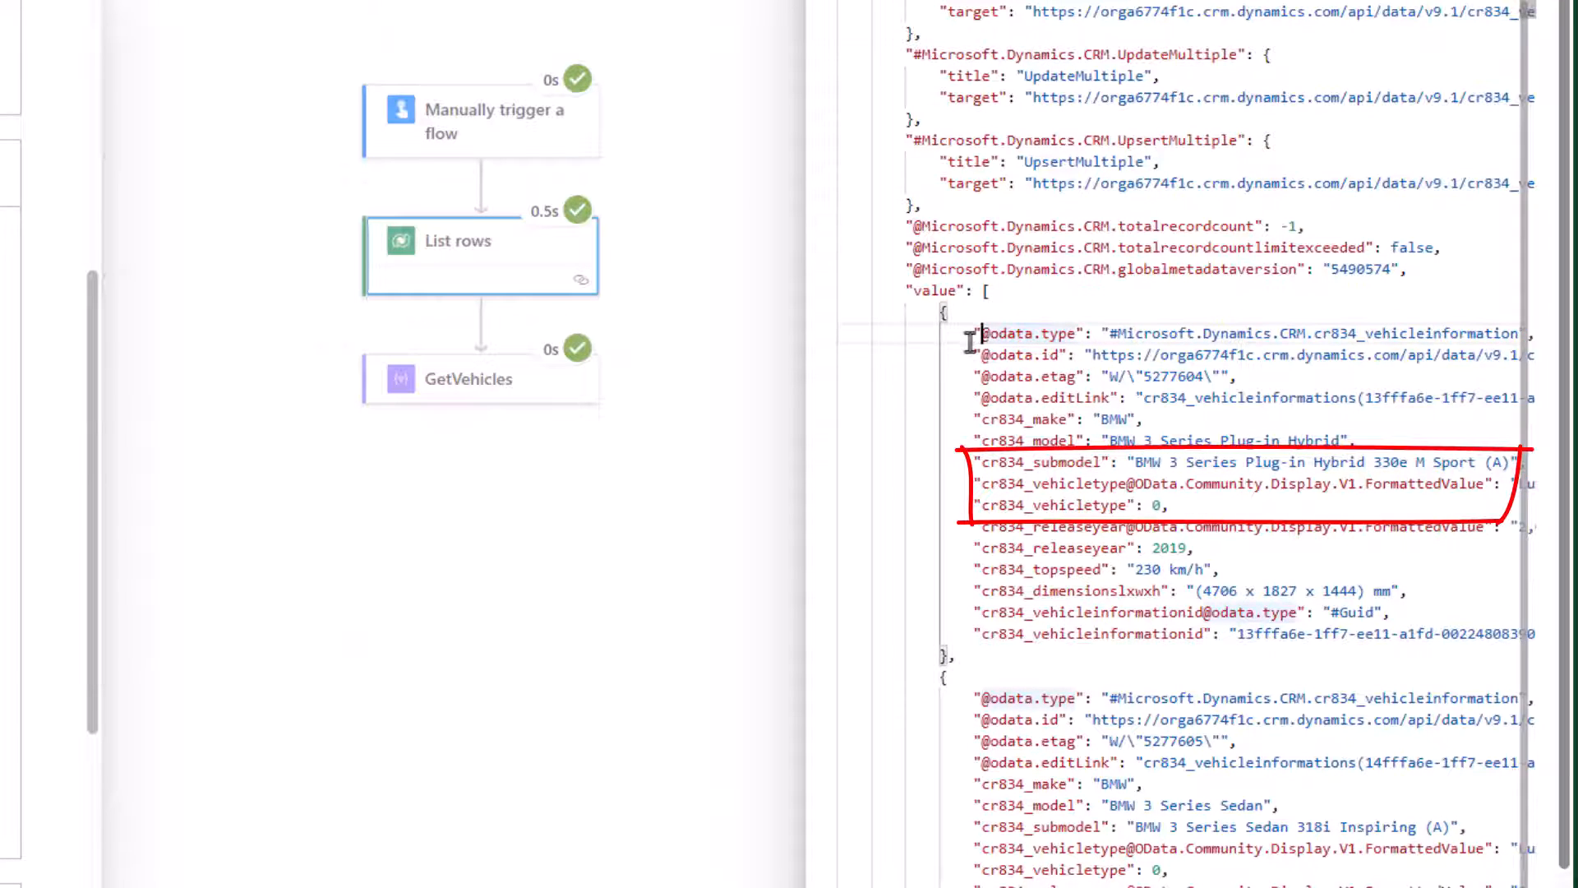
left_click_drag(977, 333, 1143, 398)
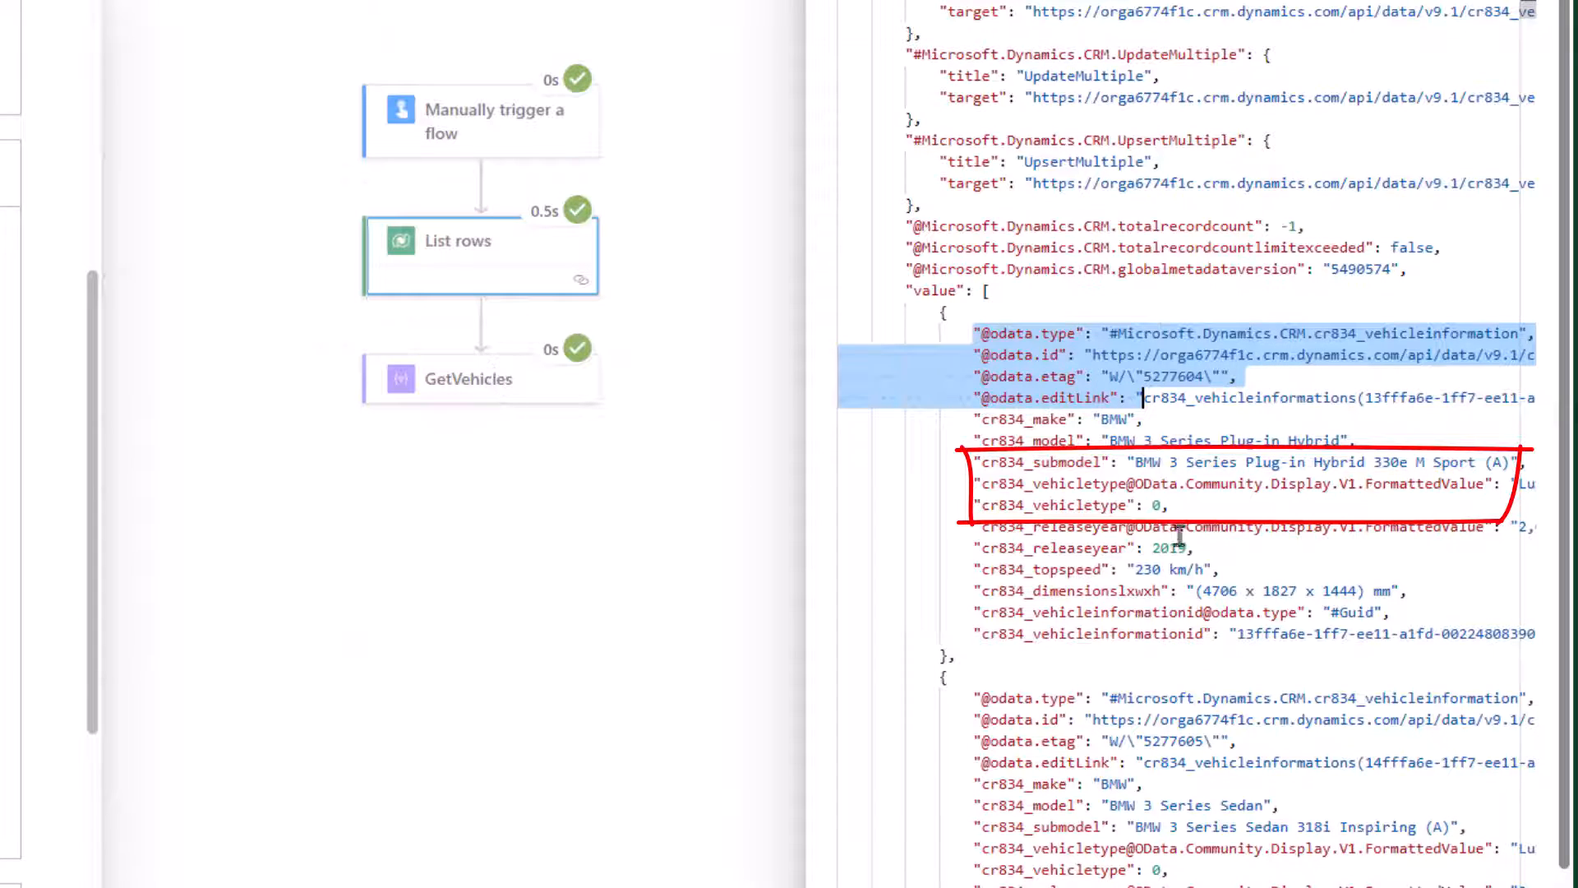
left_click(1186, 483)
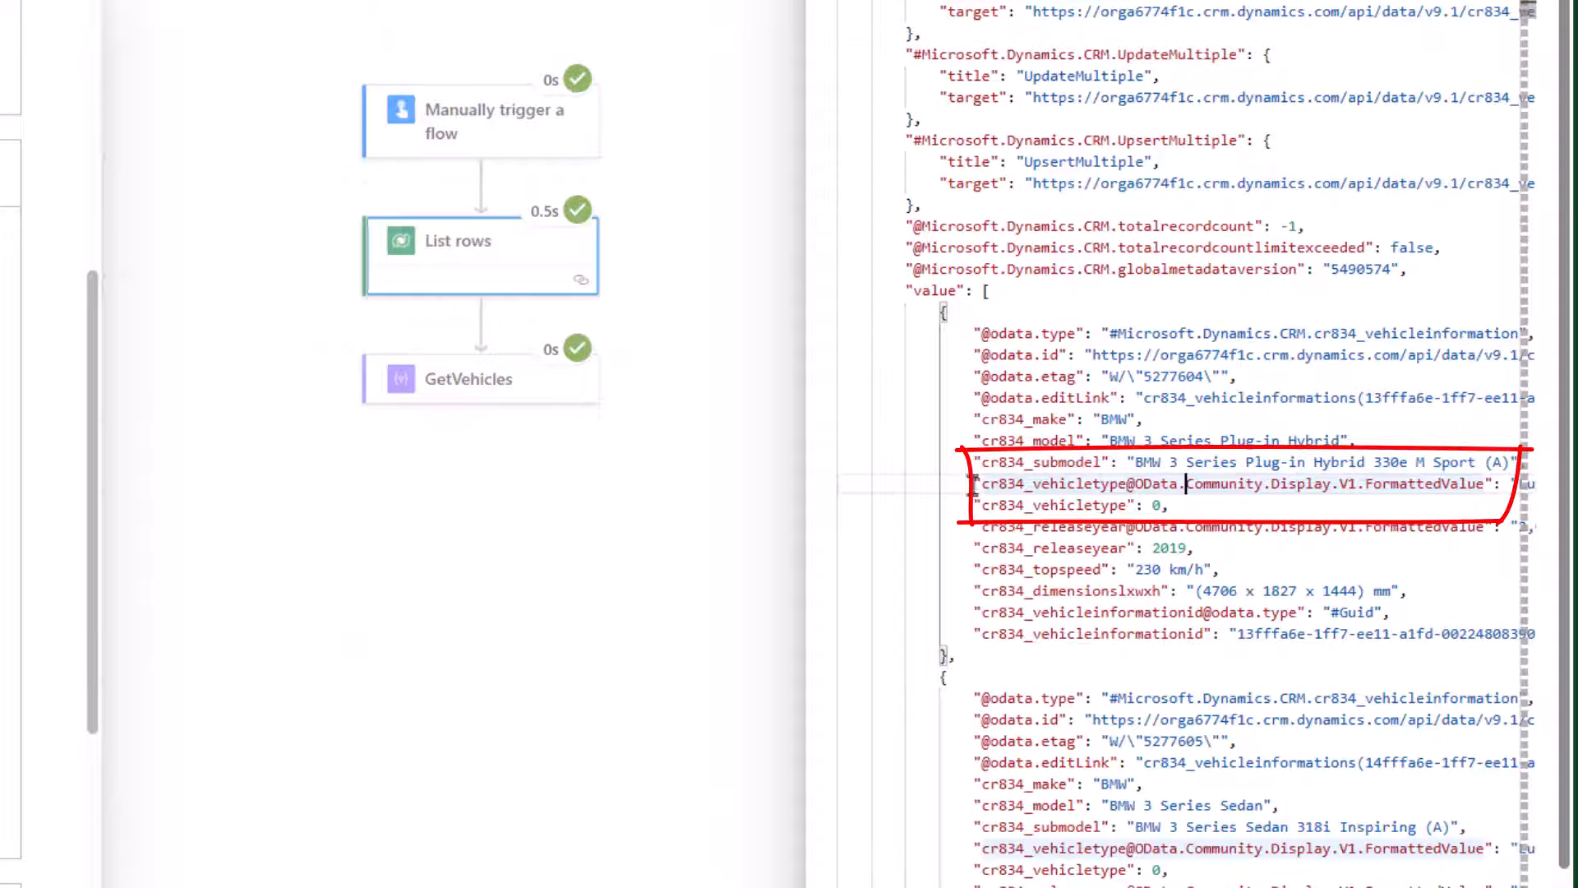
left_click_drag(970, 483, 1168, 504)
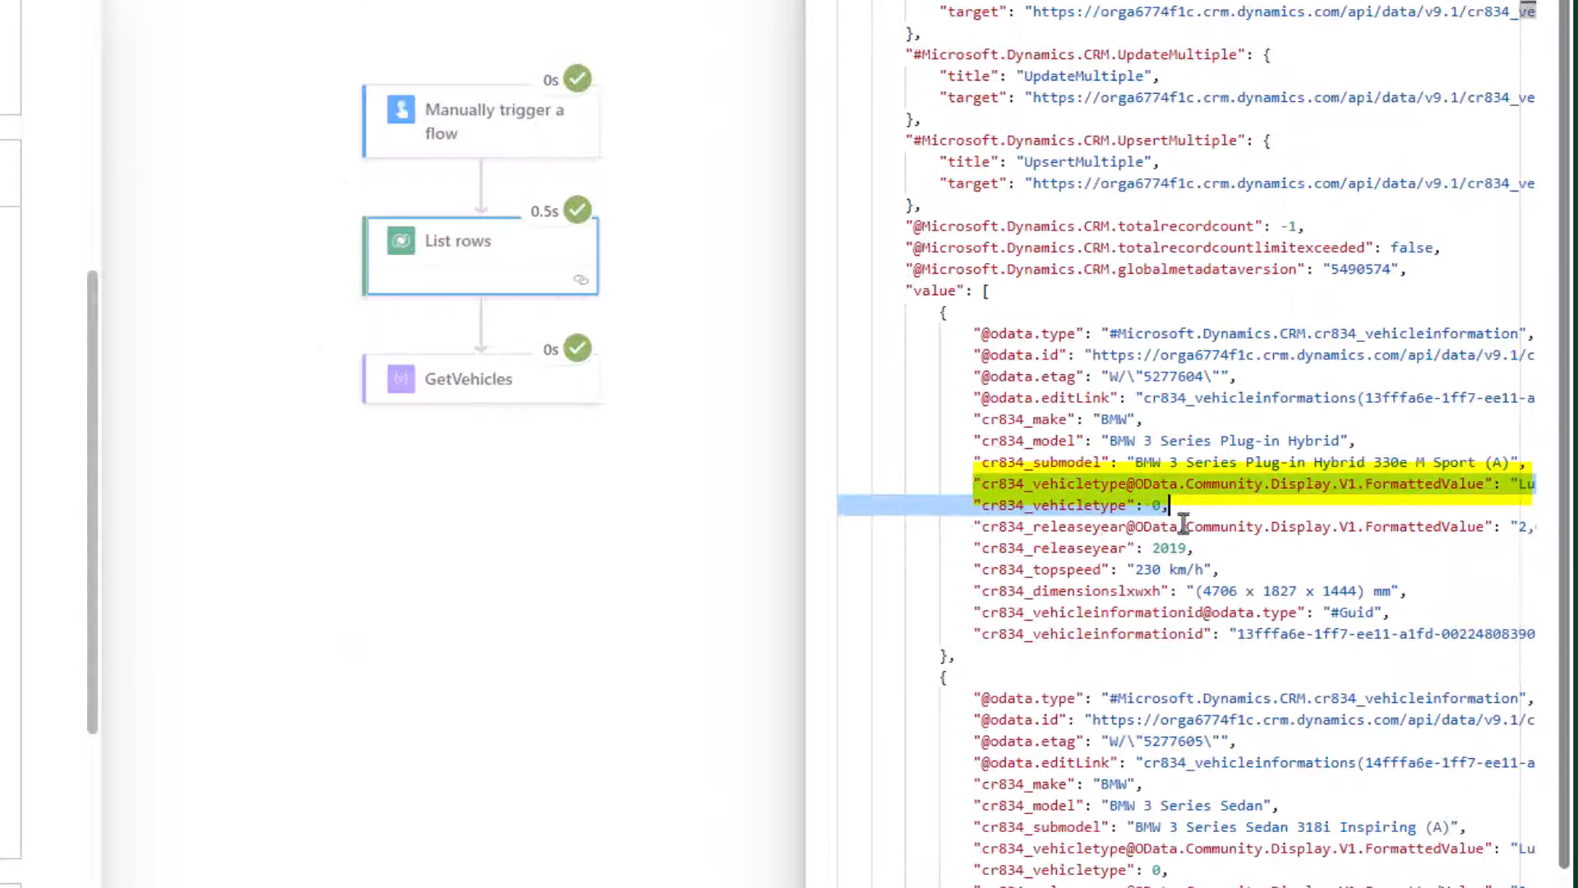
left_click(1152, 506)
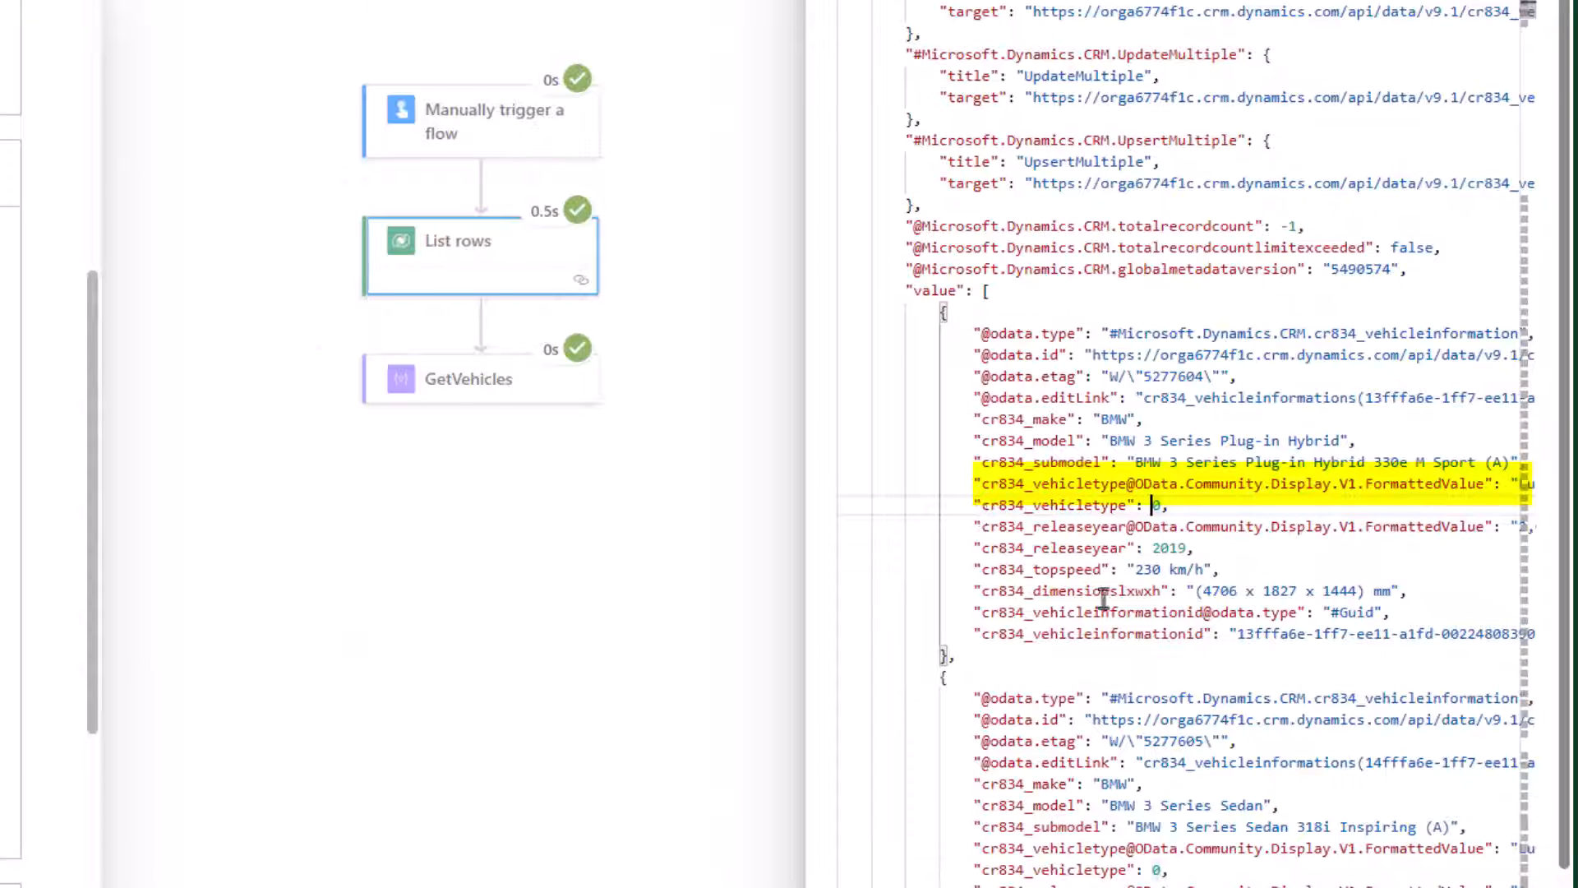
left_click(1134, 527)
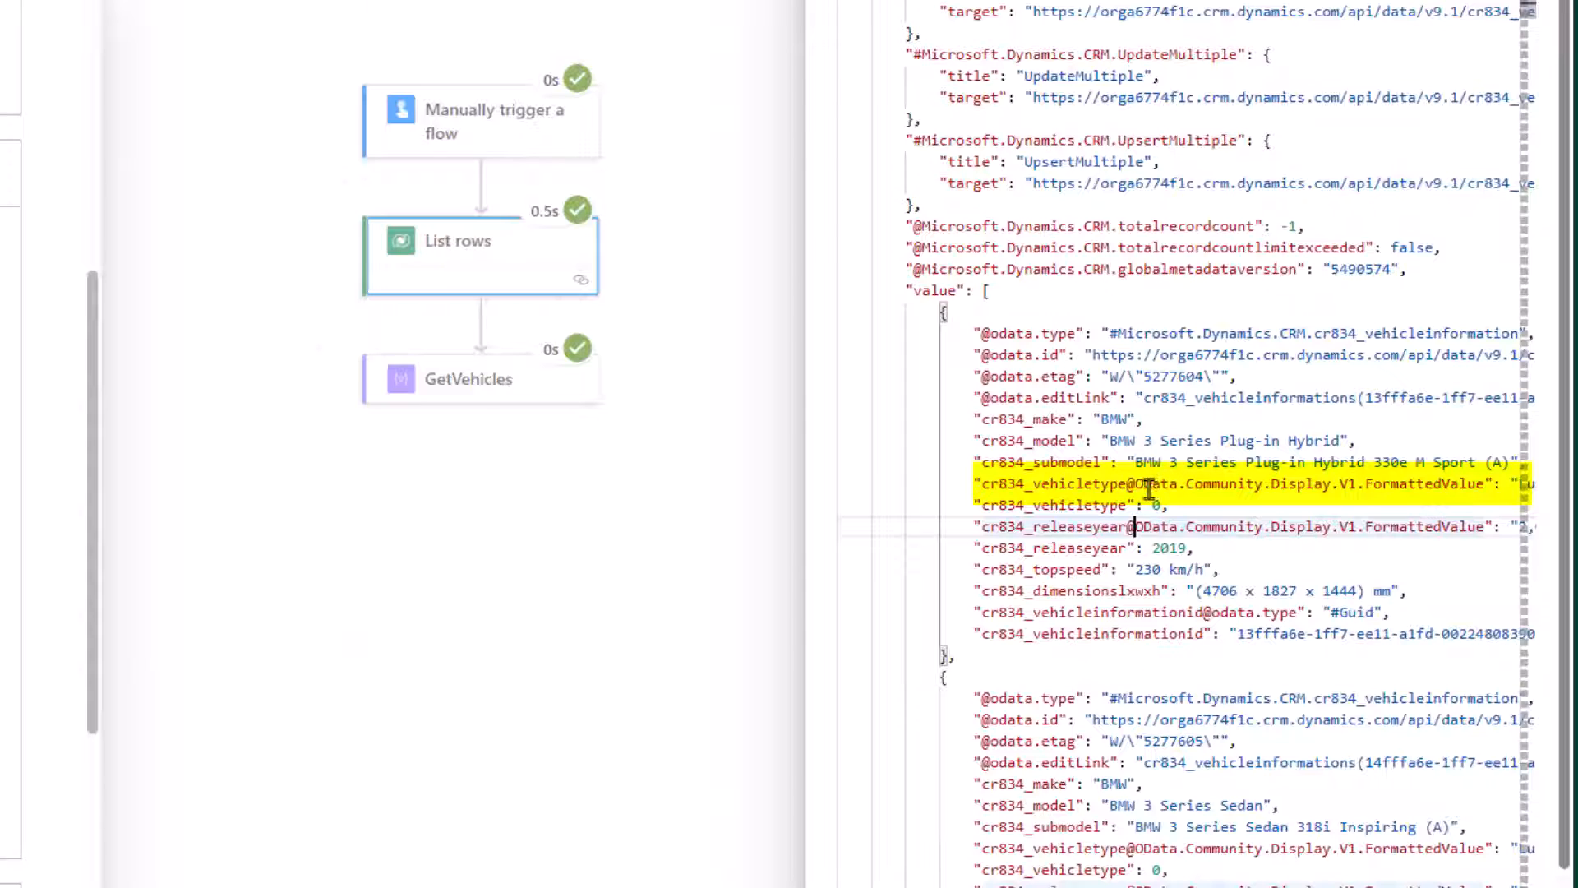
left_click(1090, 485)
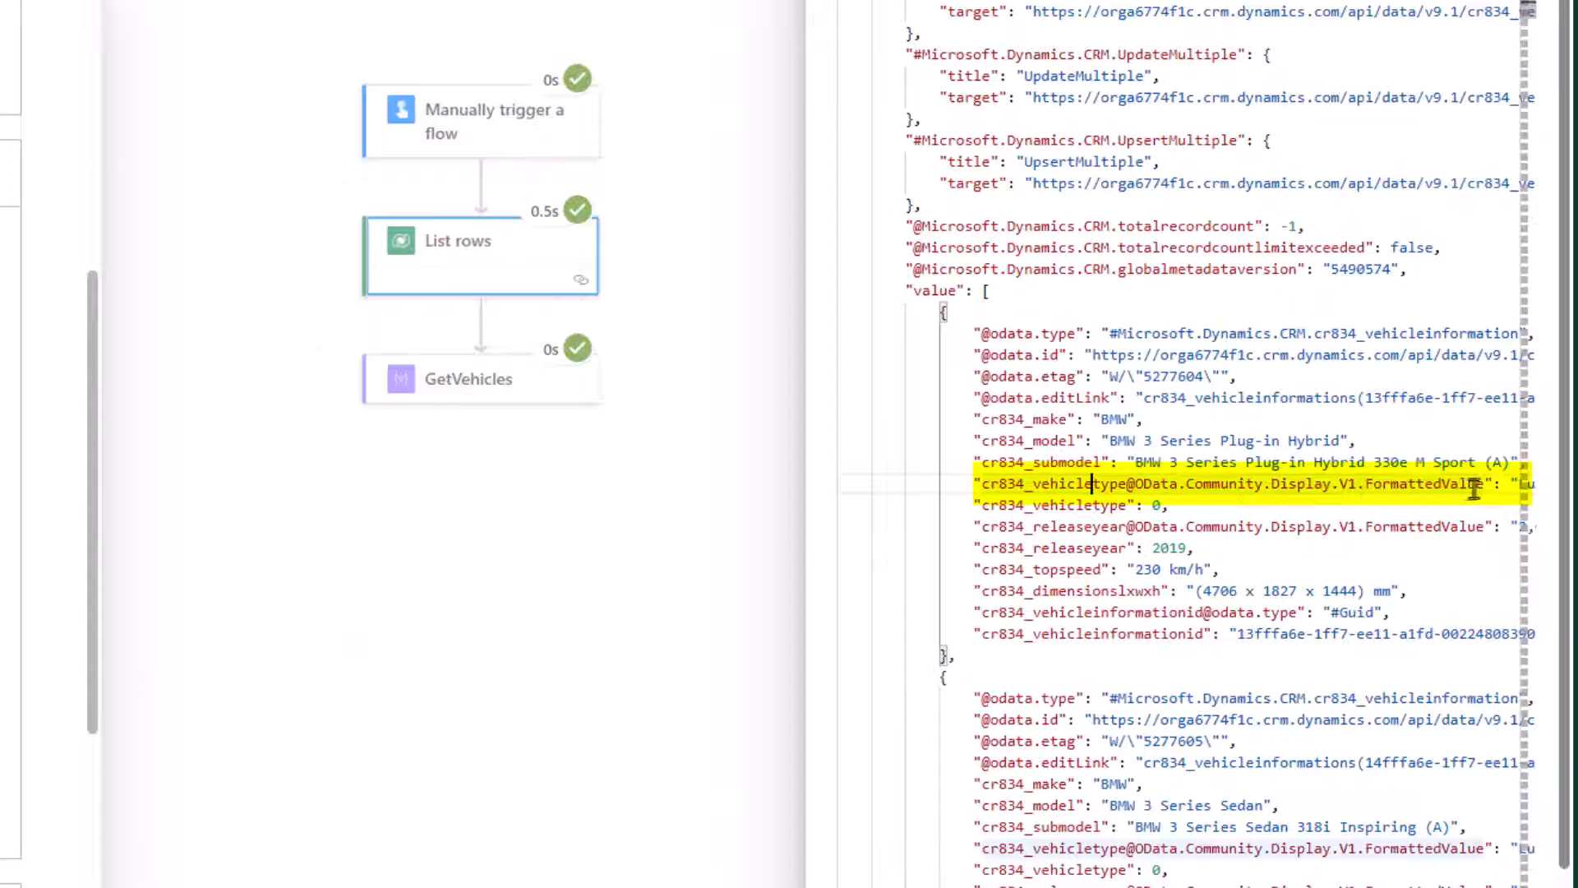
left_click_drag(1483, 485, 982, 489)
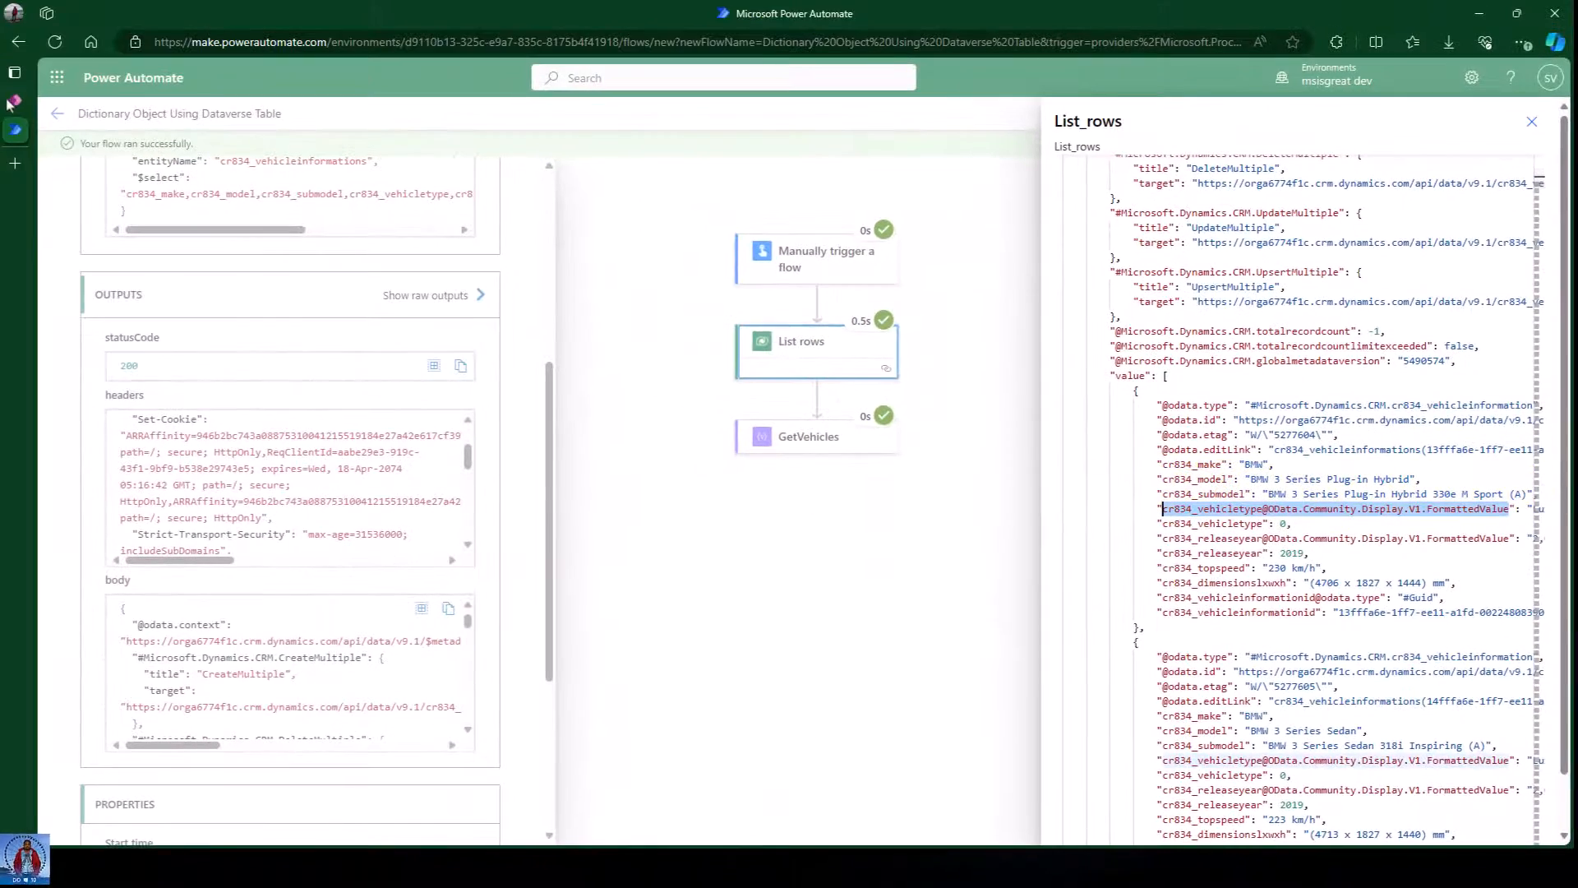
left_click(14, 102)
Review the Vehicle type choice column's settings and choices in its Edit column panel.
scroll(642, 591, "down", 6)
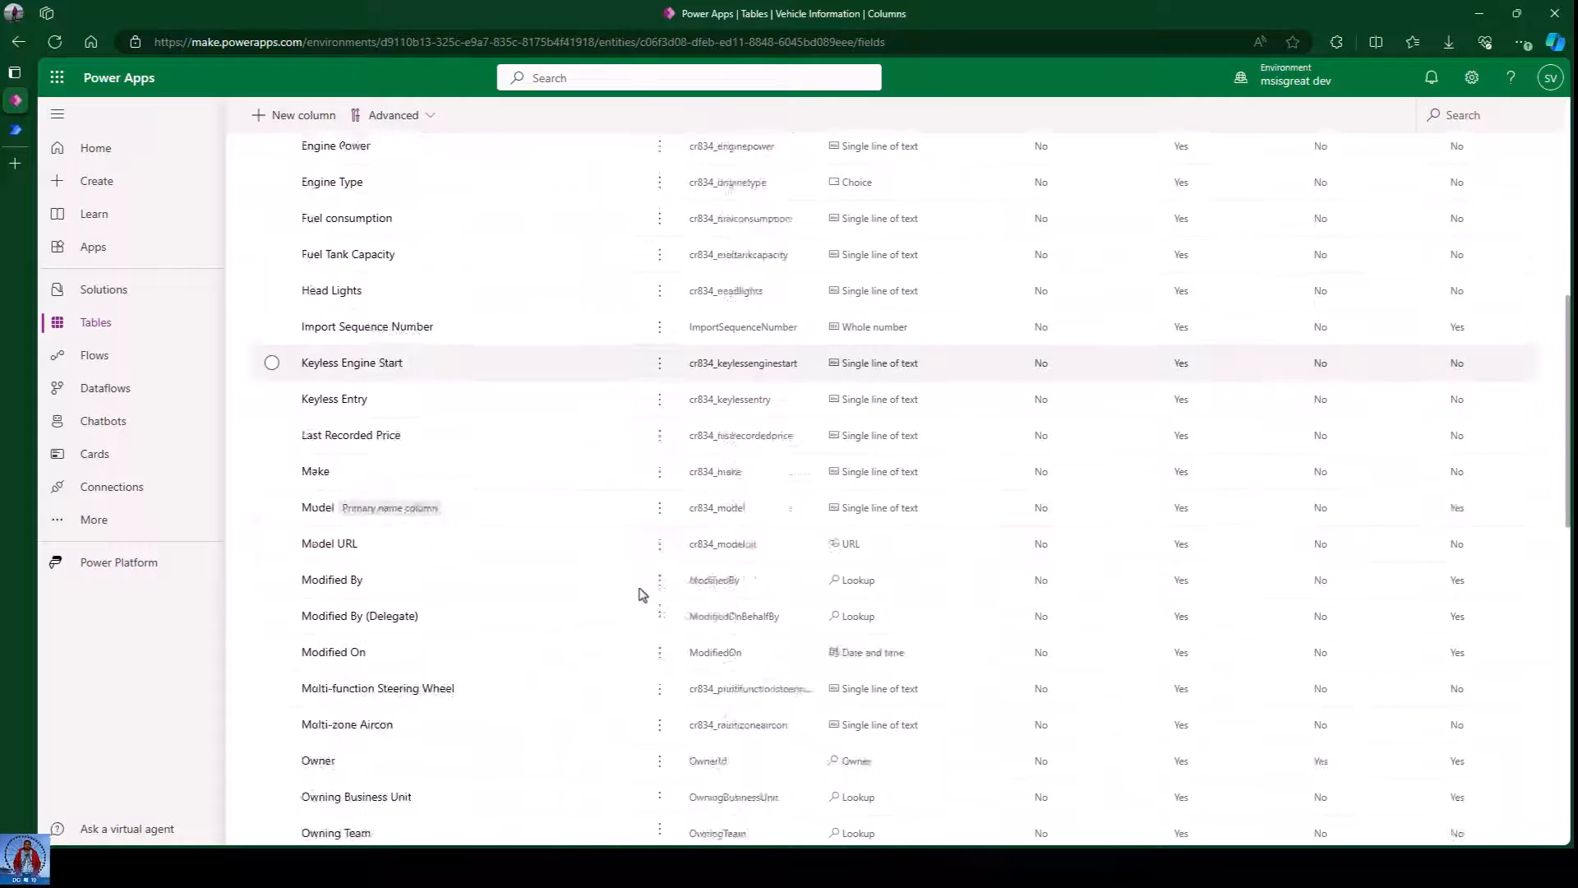
scroll(642, 592, "down", 12)
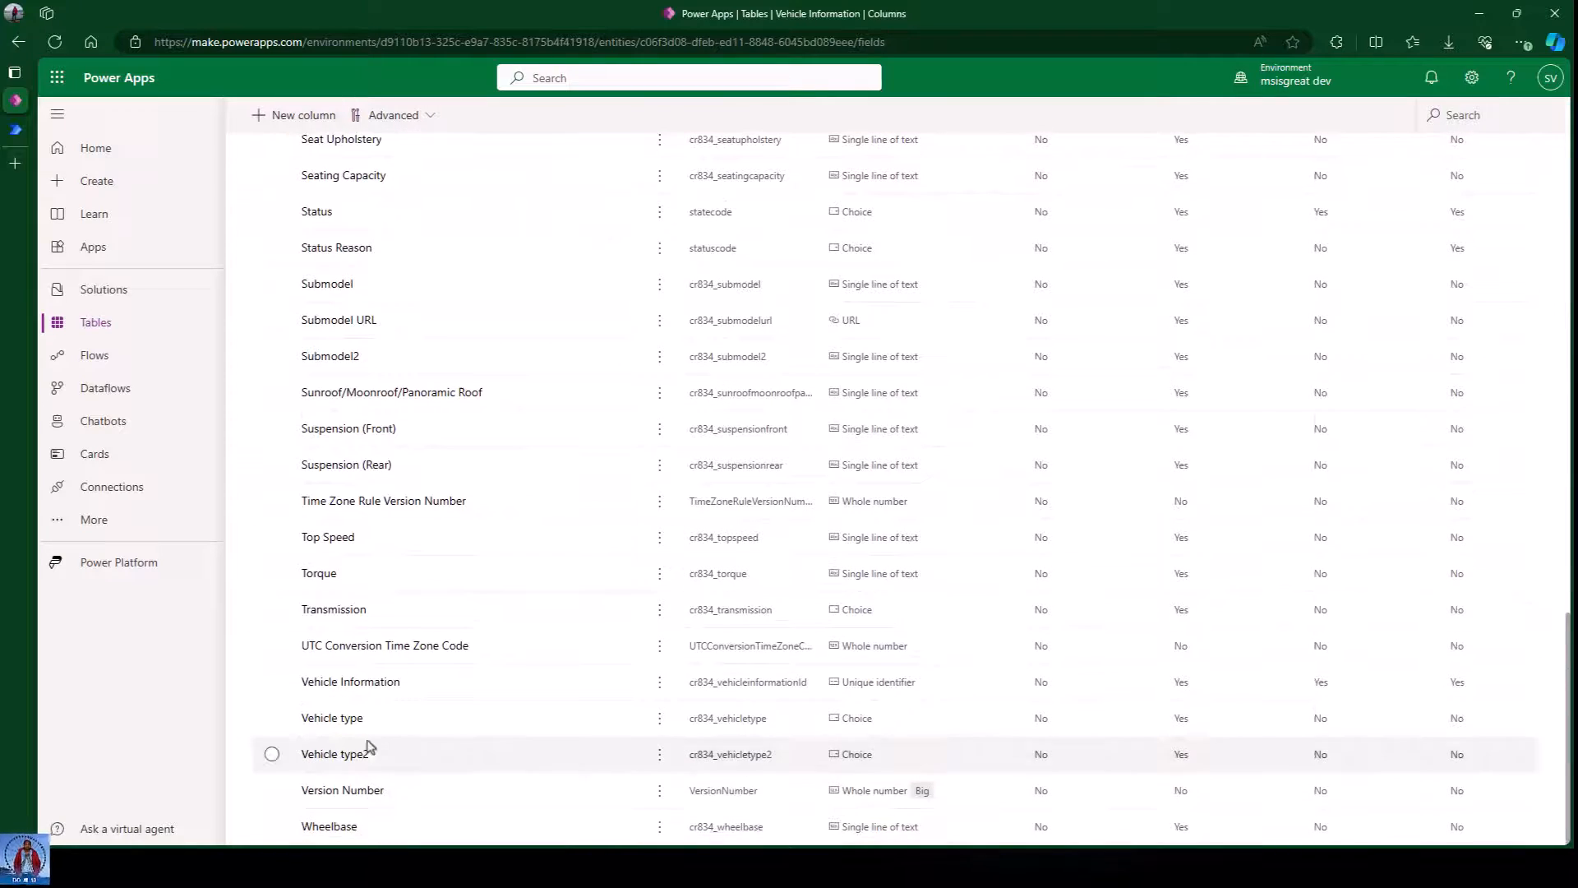
left_click(333, 717)
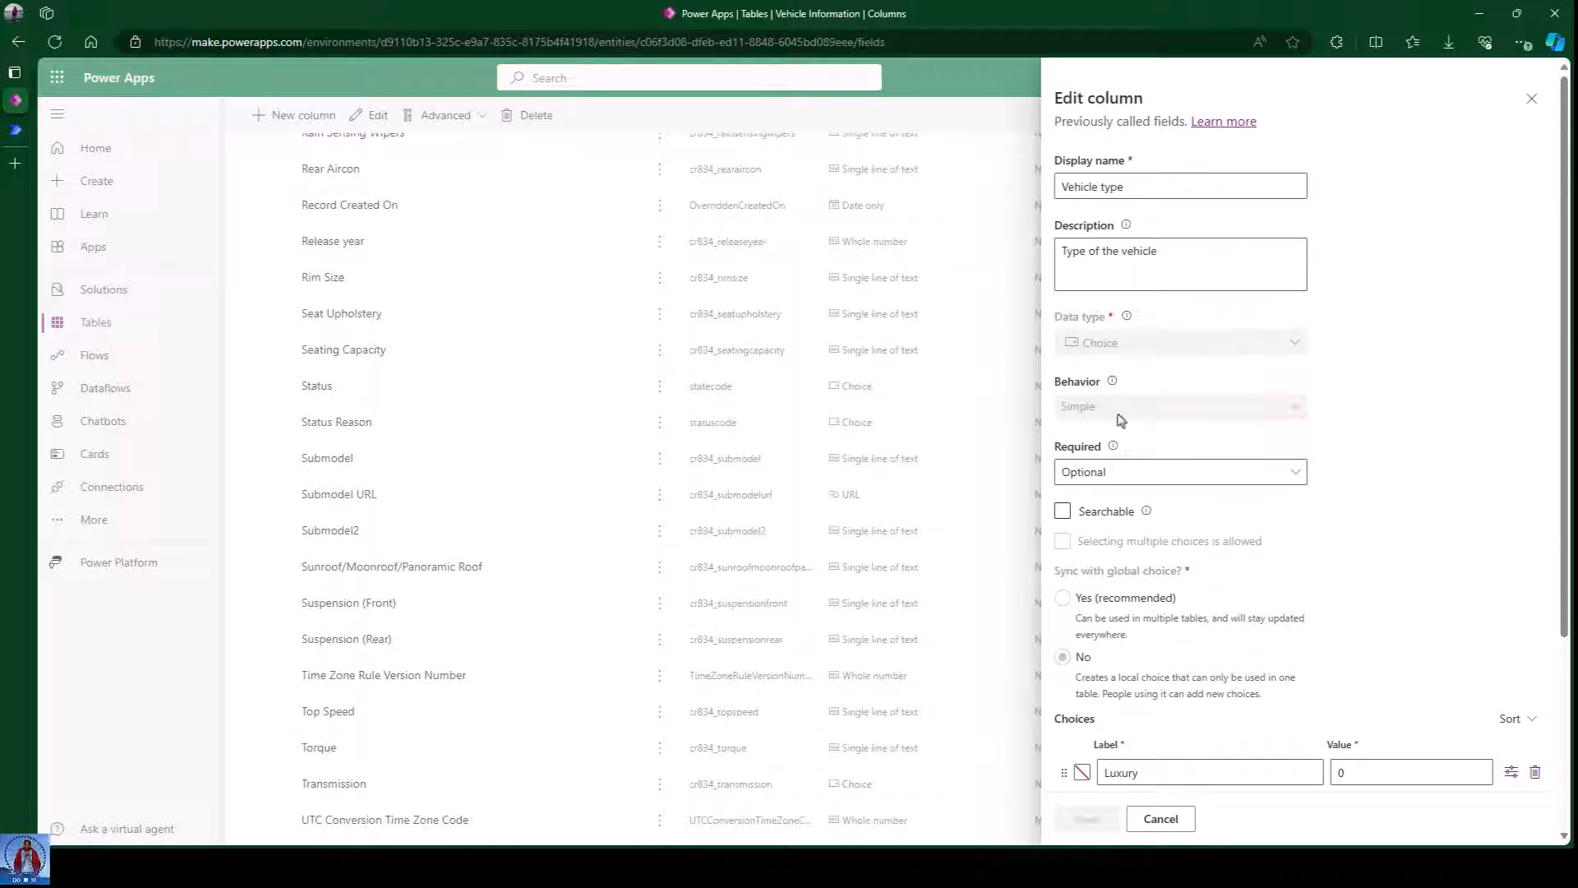
scroll(1300, 710, "down", 3)
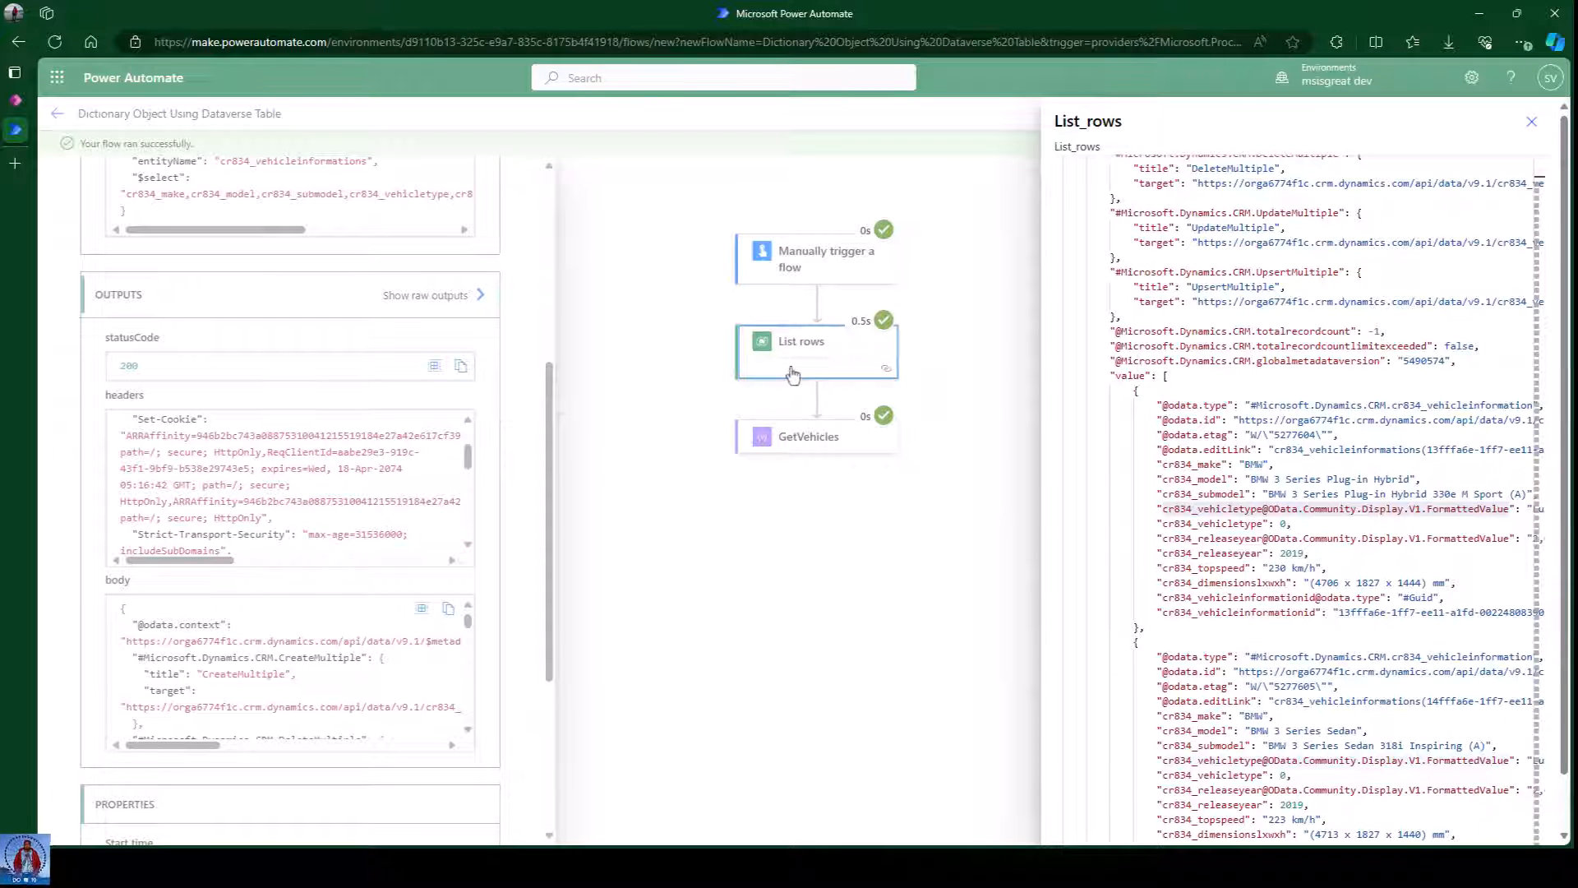
Select the vehicle type FormattedValue key name in the List rows output, then close it.
left_click(1341, 526)
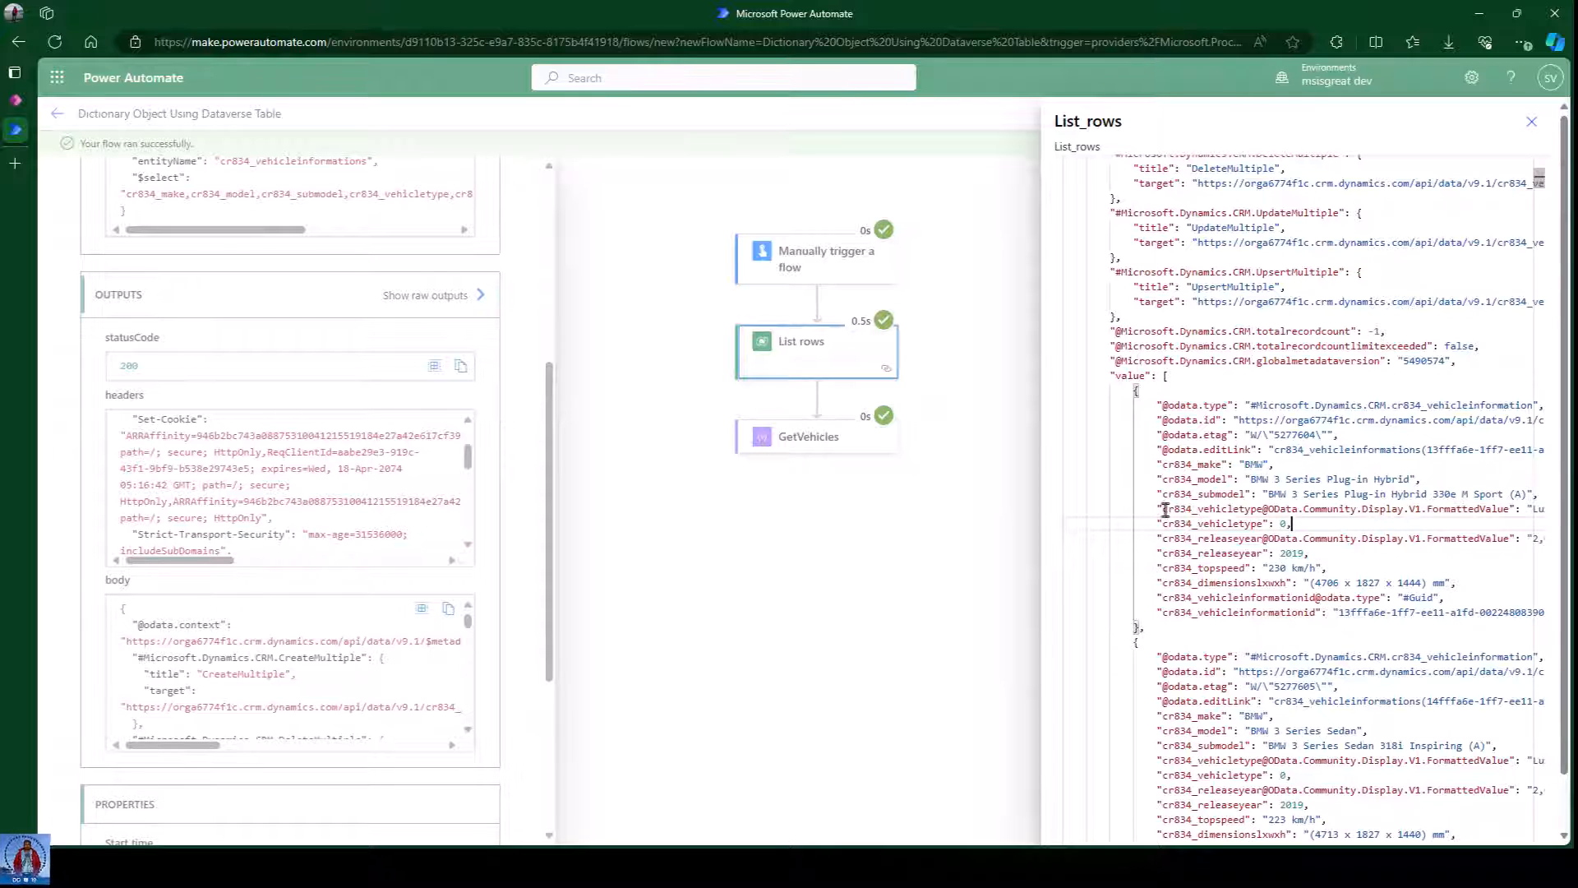
left_click_drag(1160, 507, 1513, 510)
key("ctrl+c")
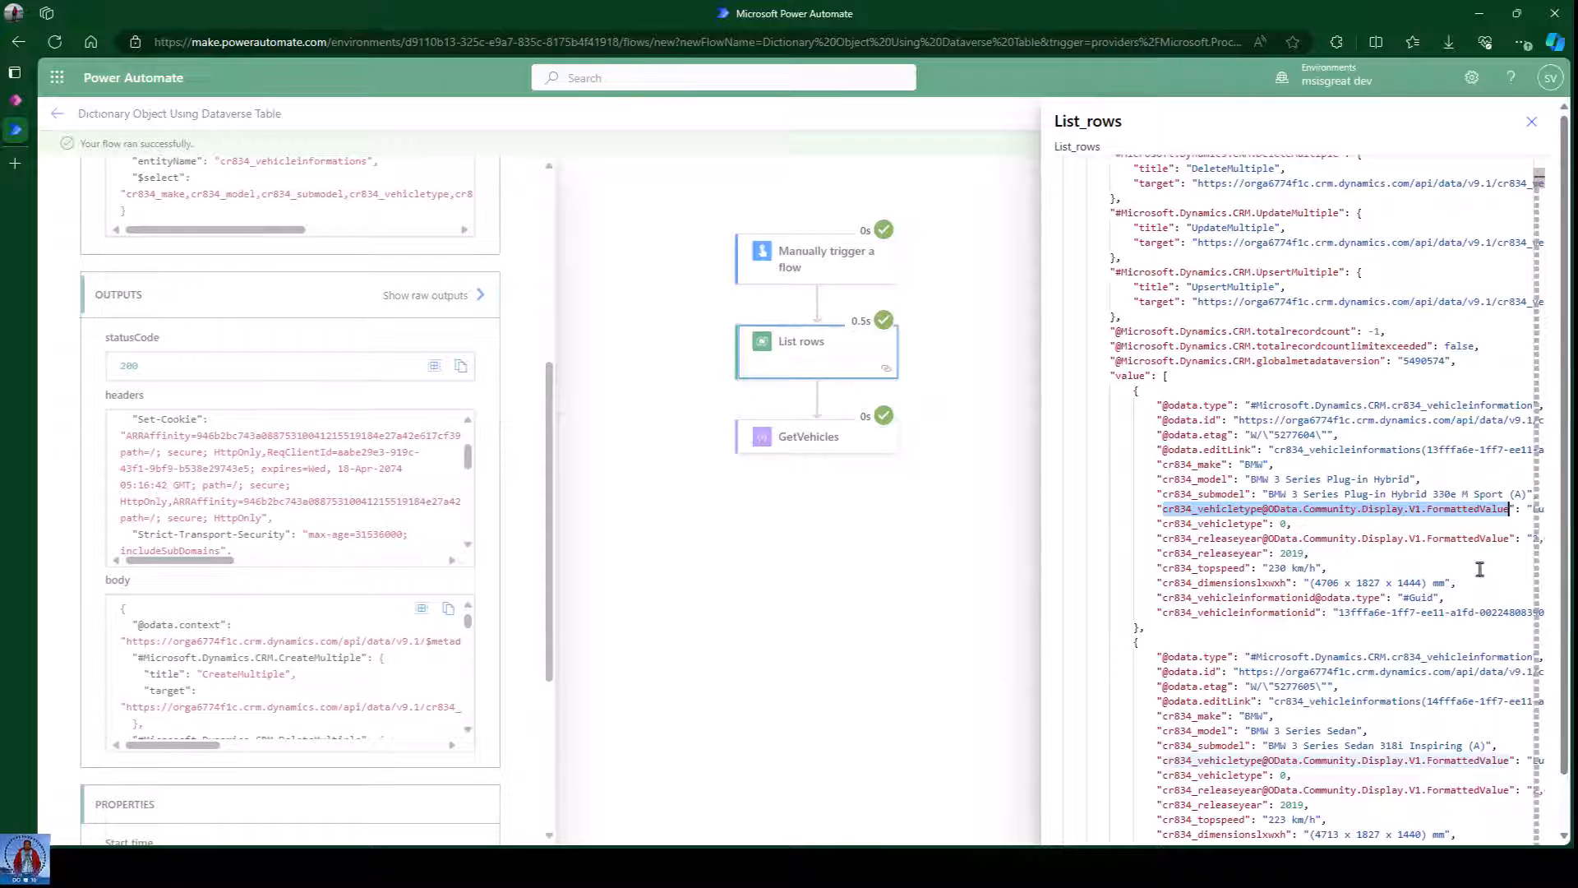
left_click(1003, 426)
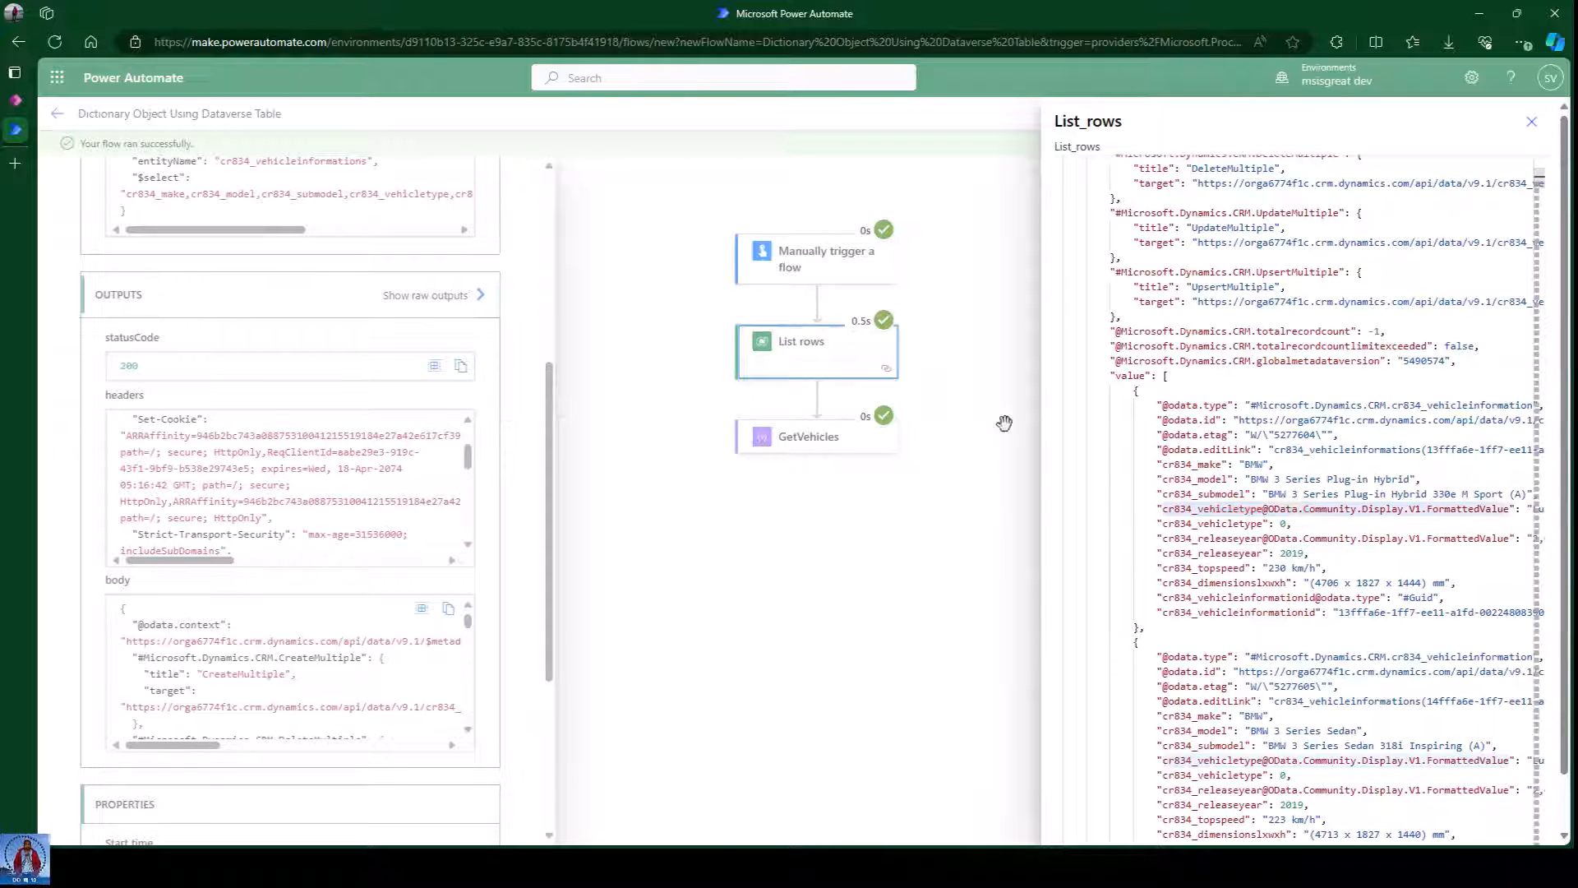
left_click(1543, 146)
left_click(1539, 114)
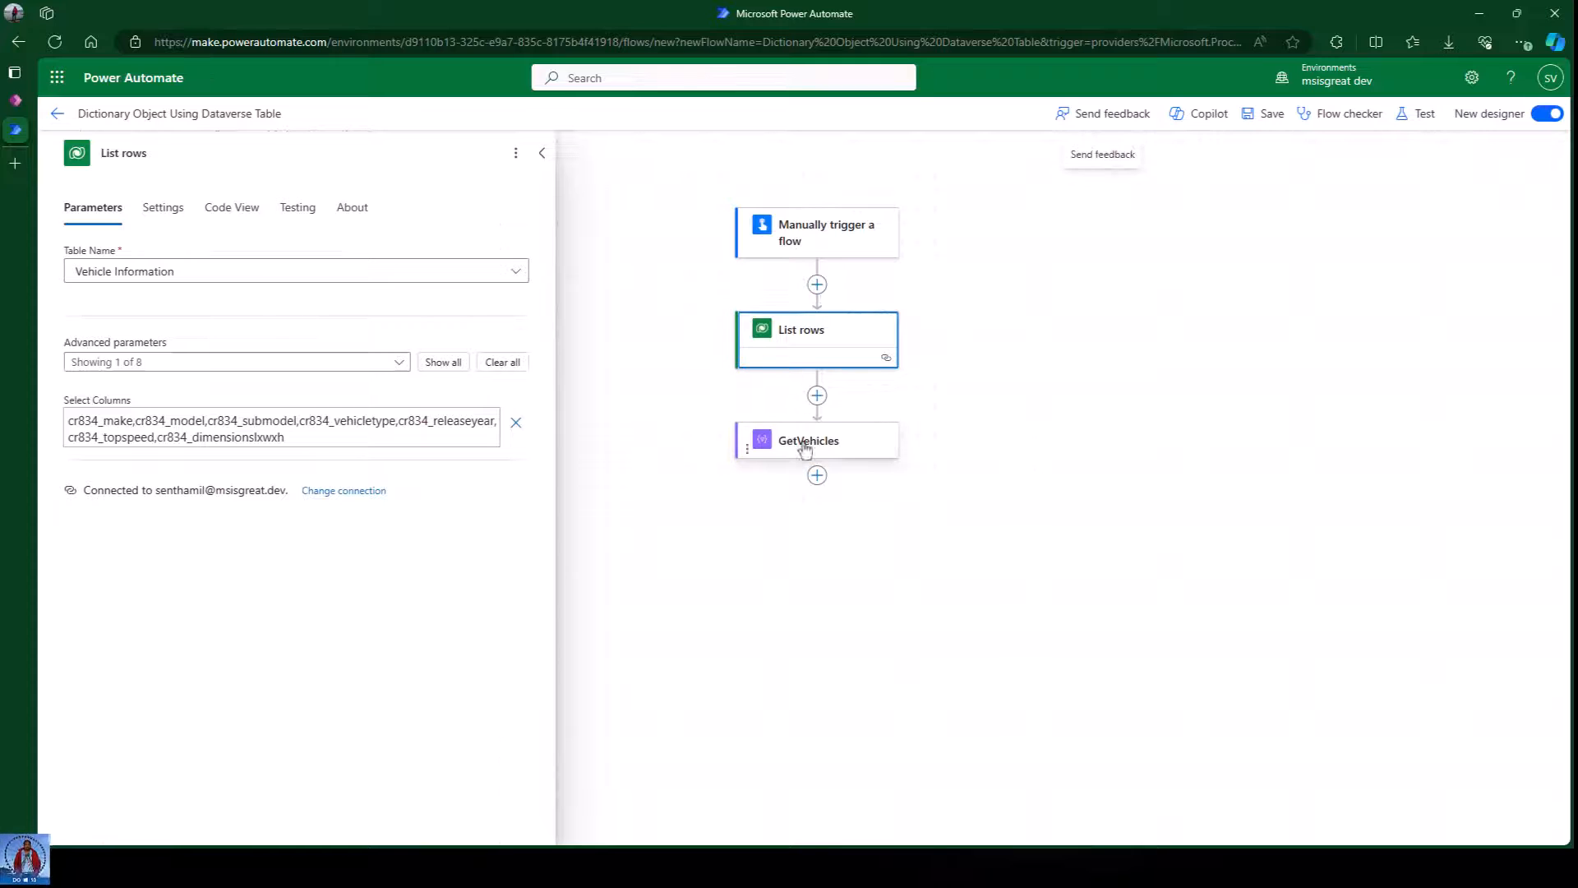
left_click(806, 444)
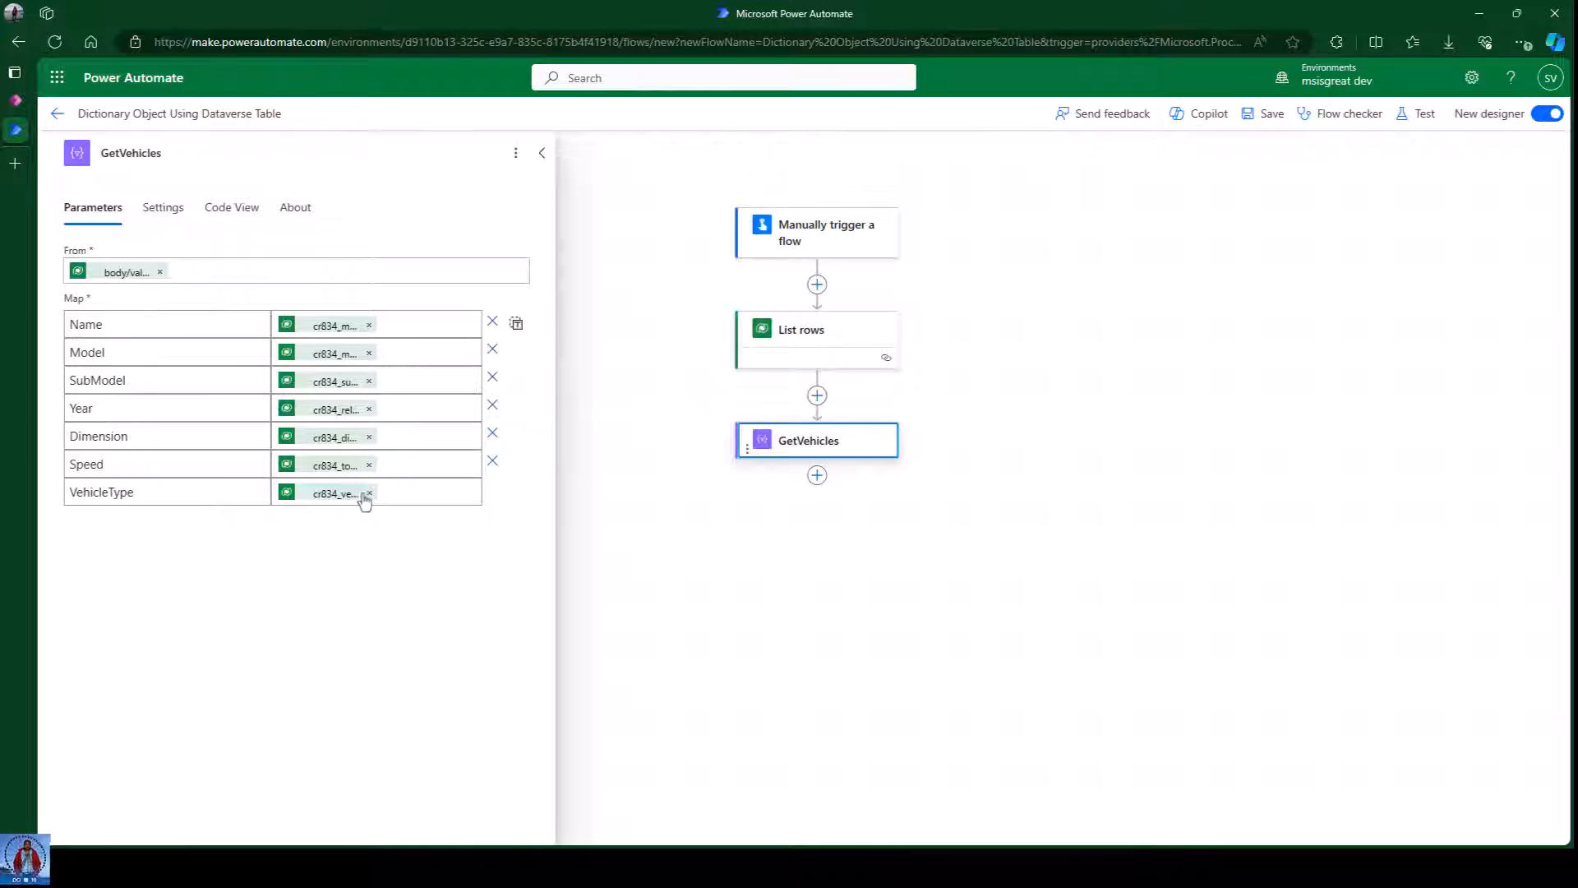
left_click(369, 494)
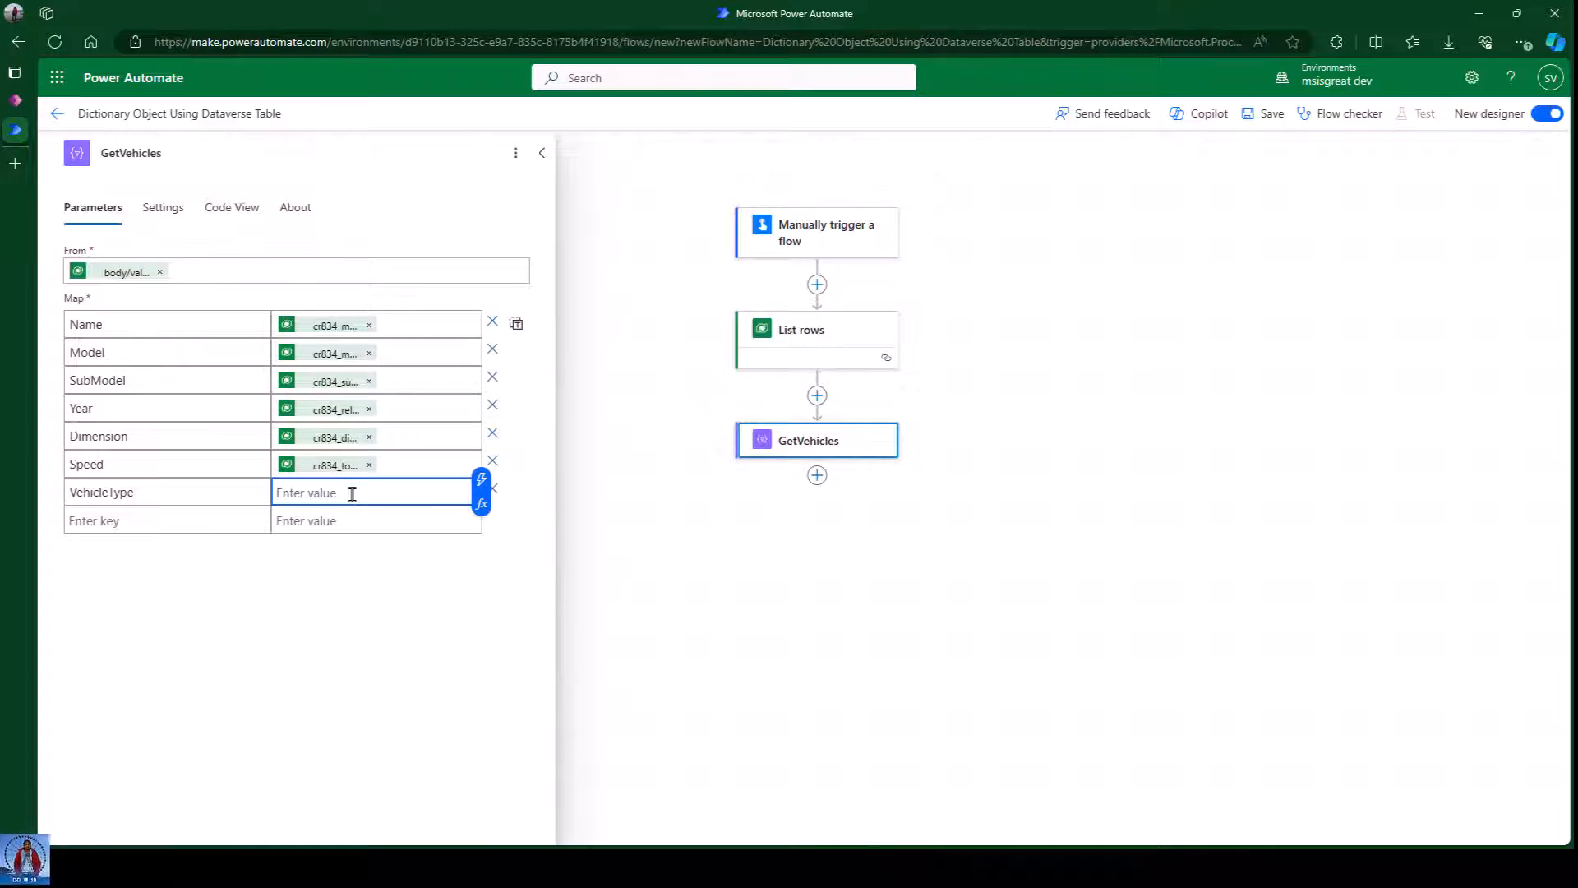
left_click(481, 503)
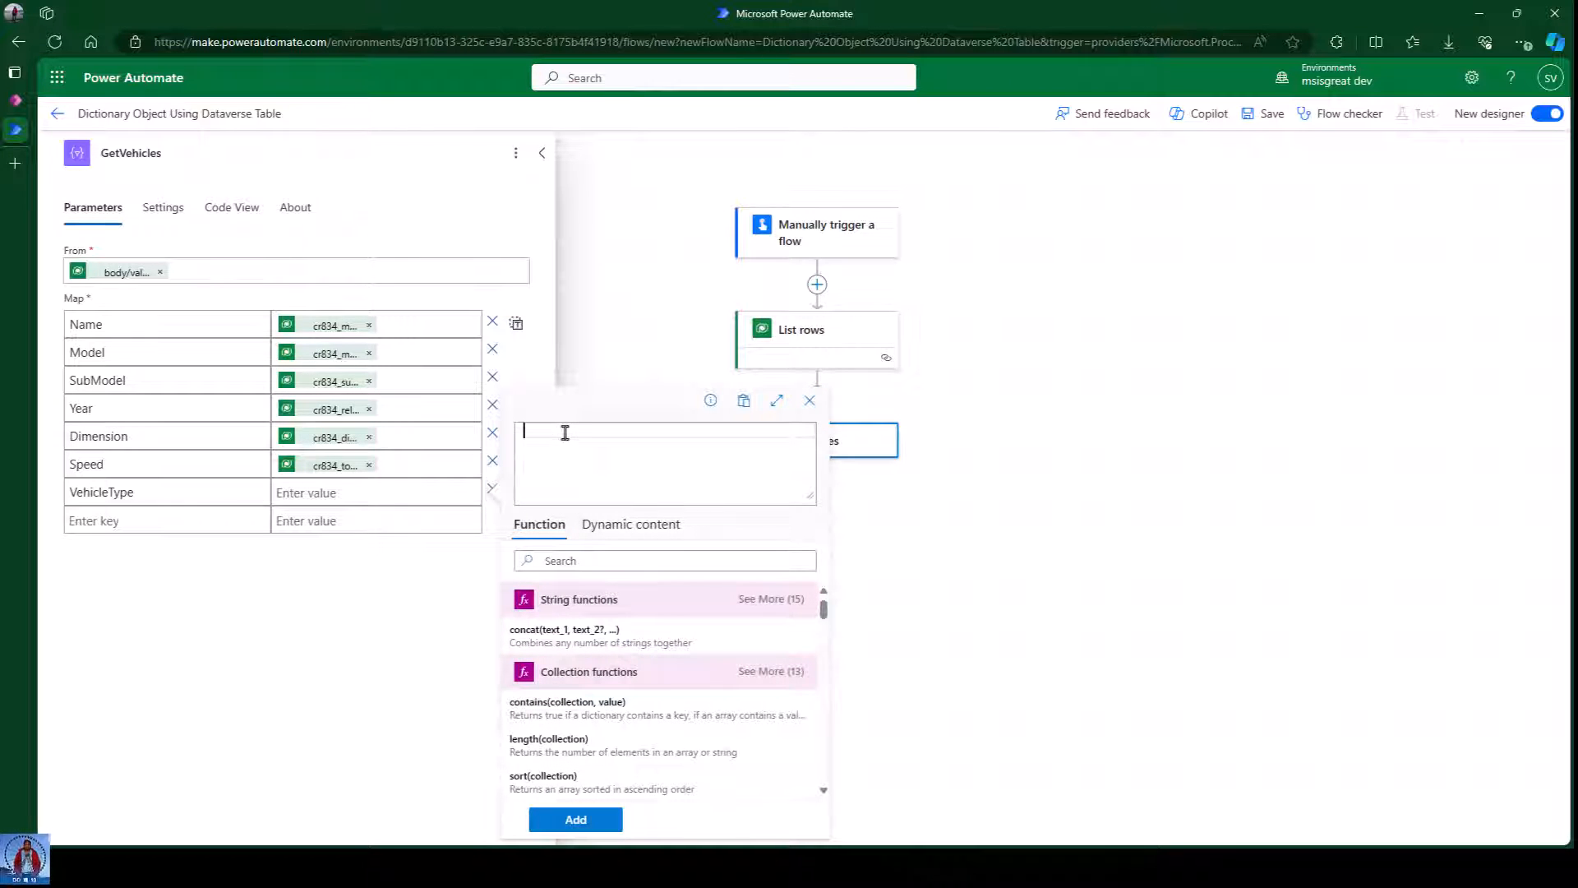
left_click(620, 533)
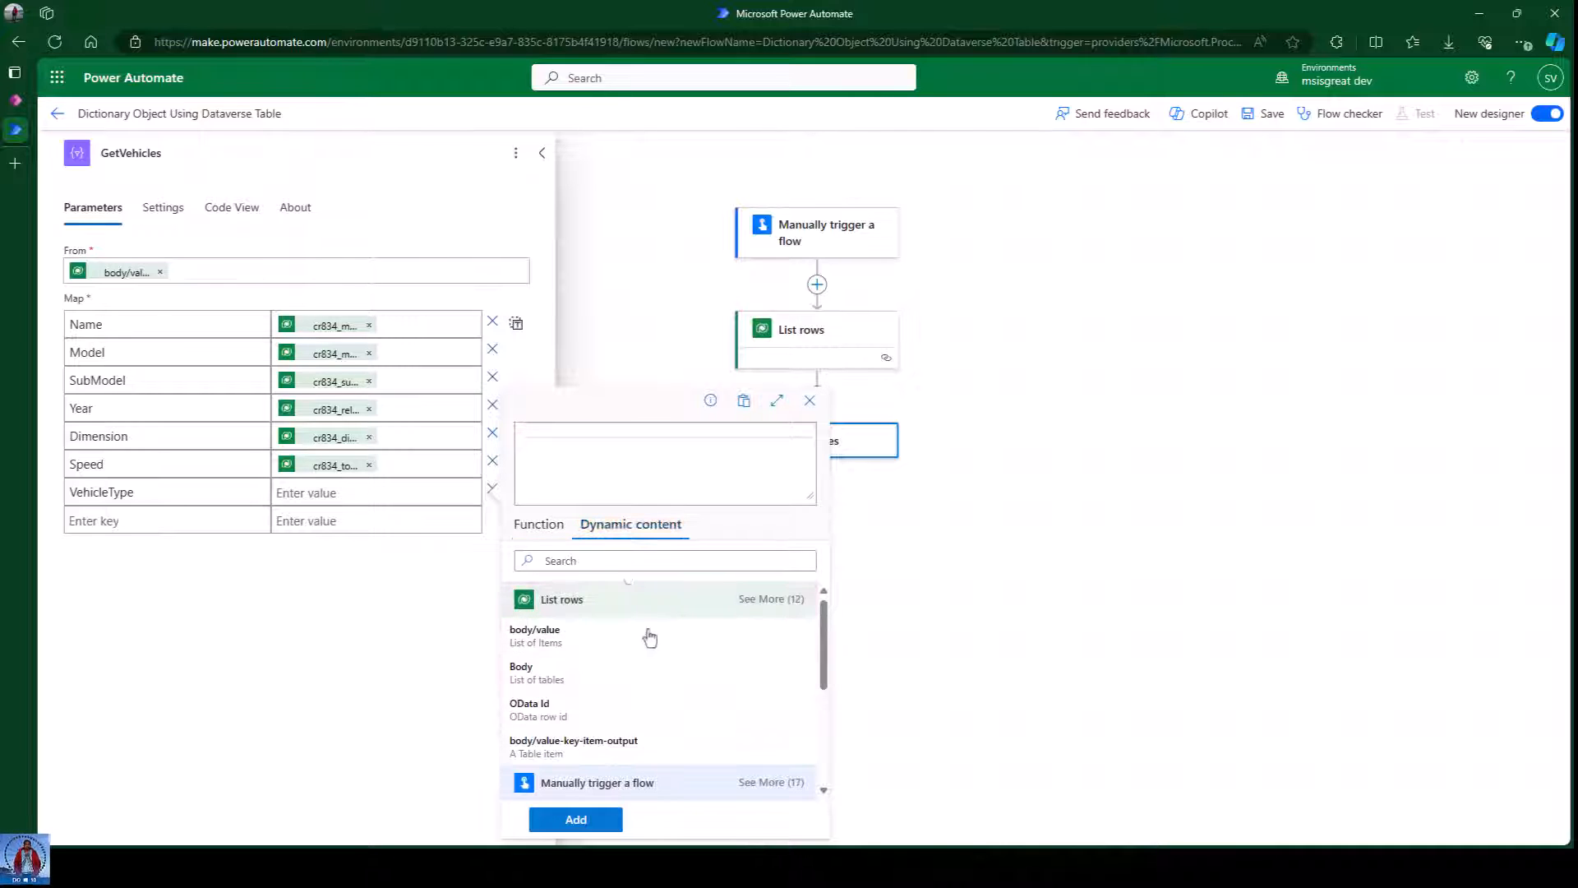
scroll(698, 653, "down", 10)
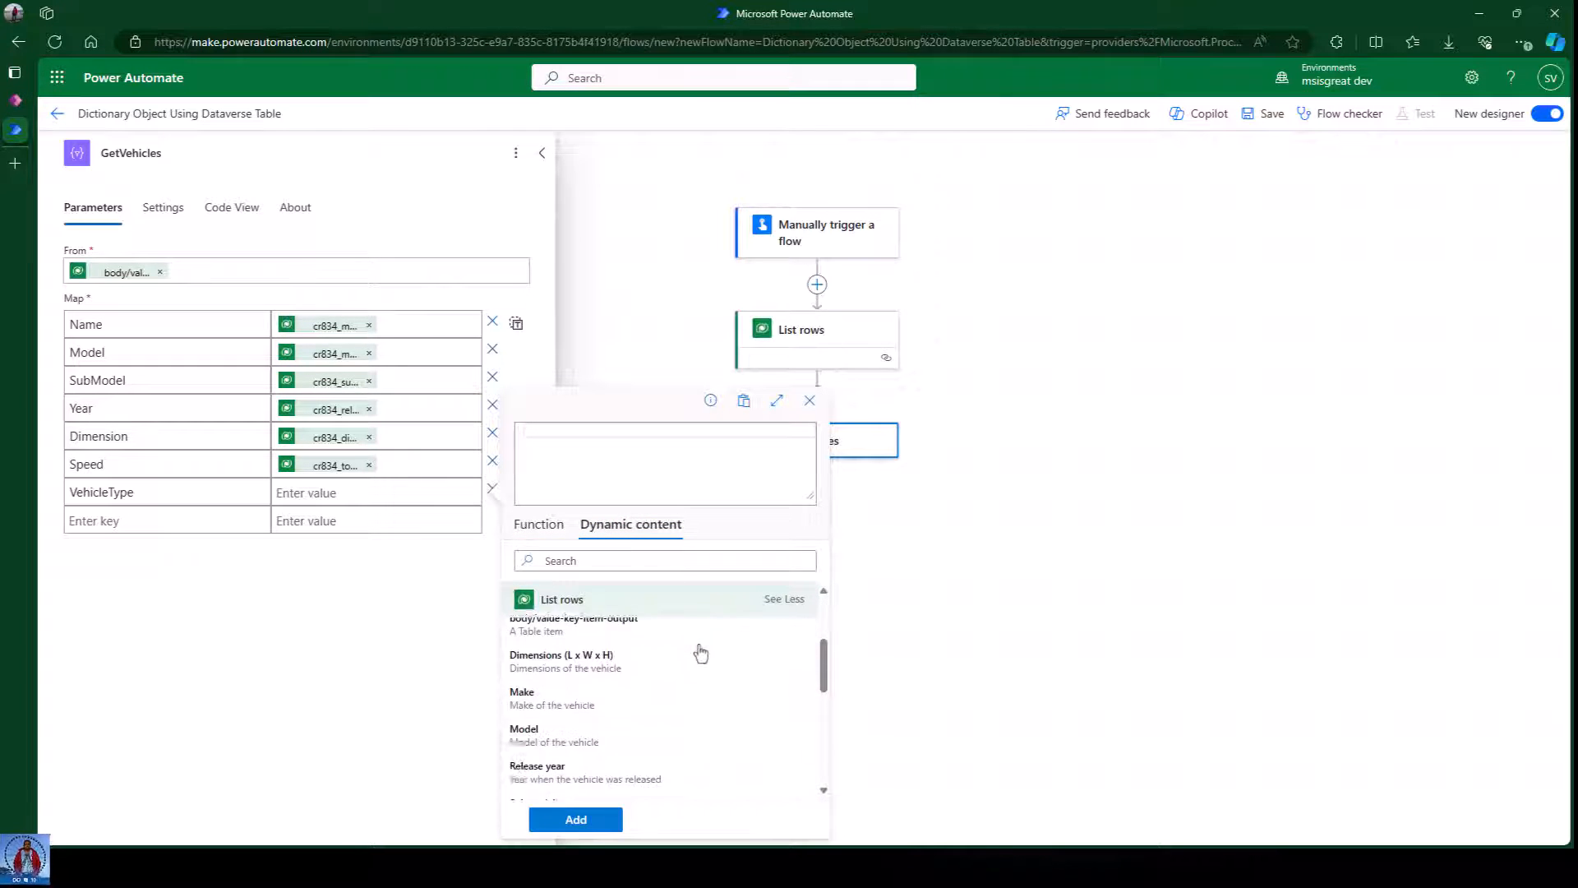
left_click(595, 689)
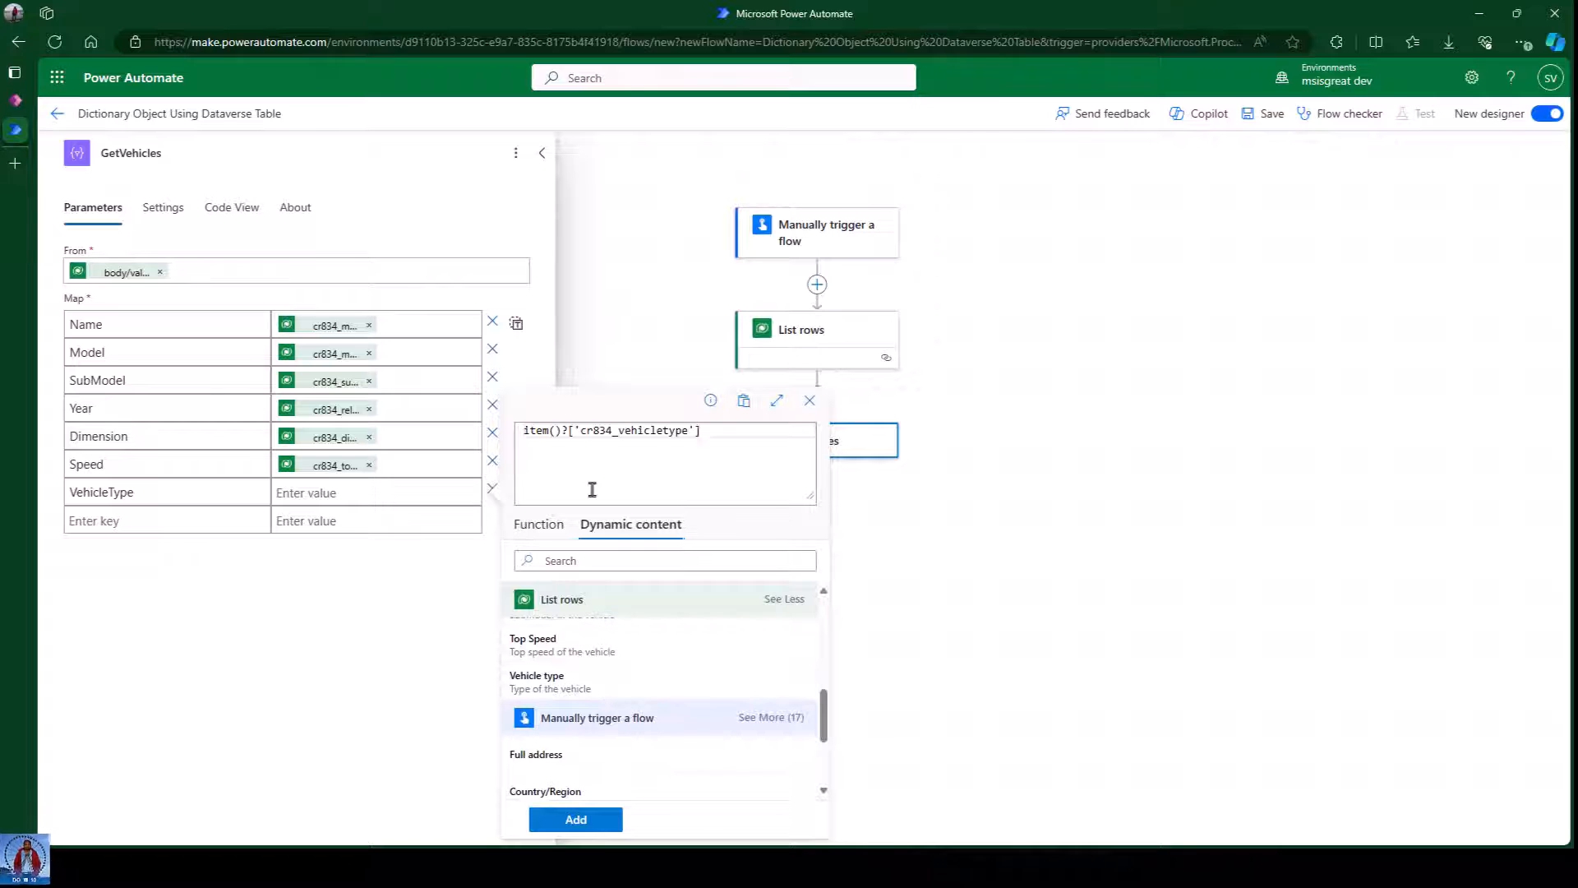
left_click_drag(580, 434, 686, 433)
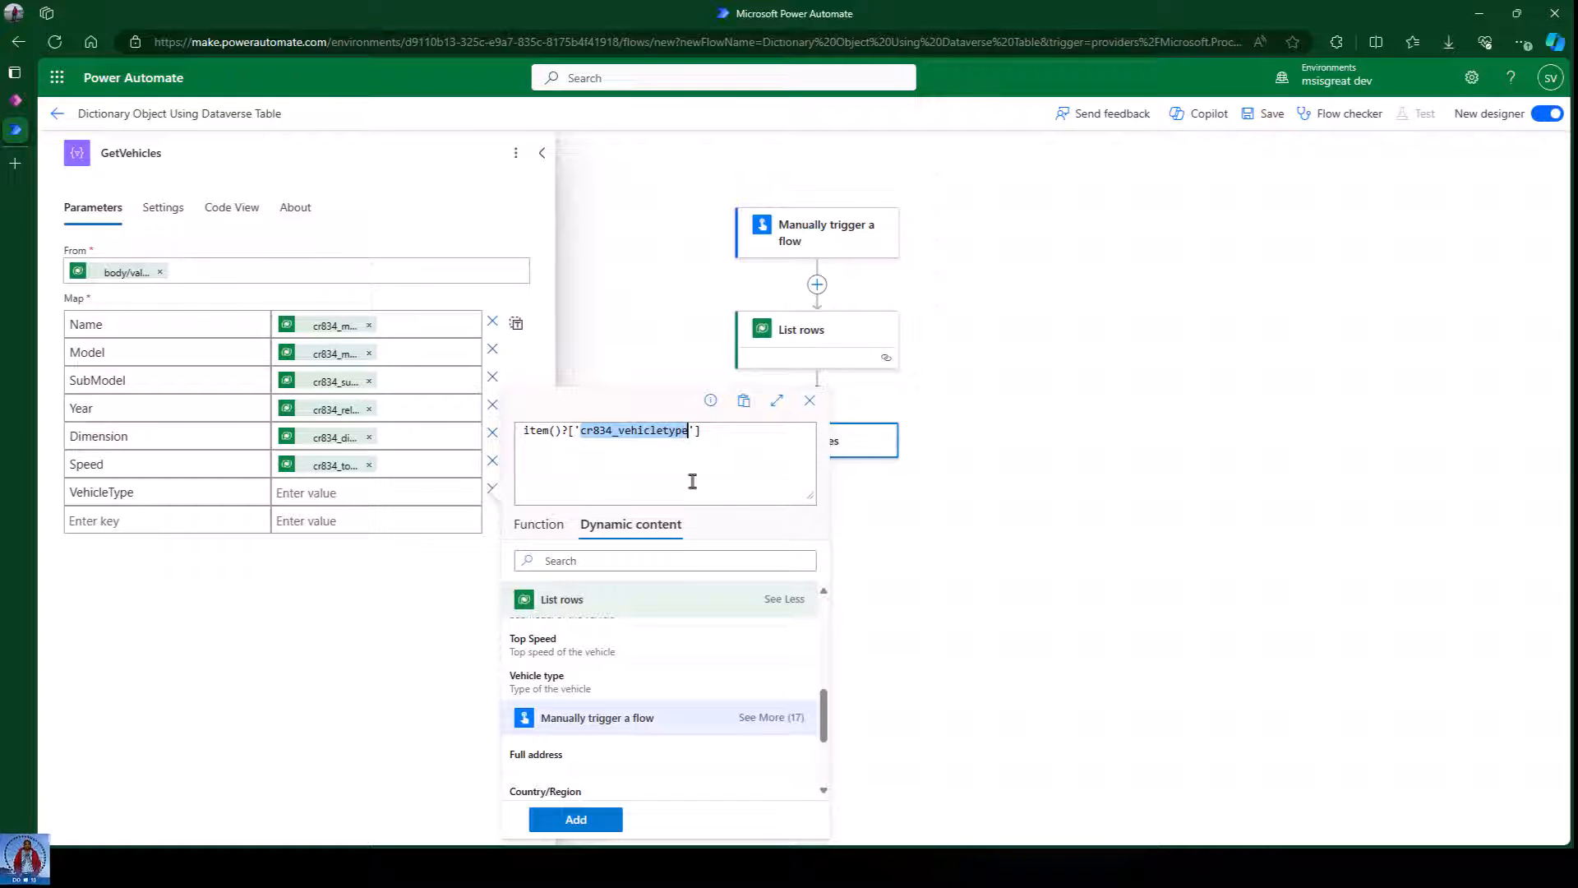
key("ctrl+v")
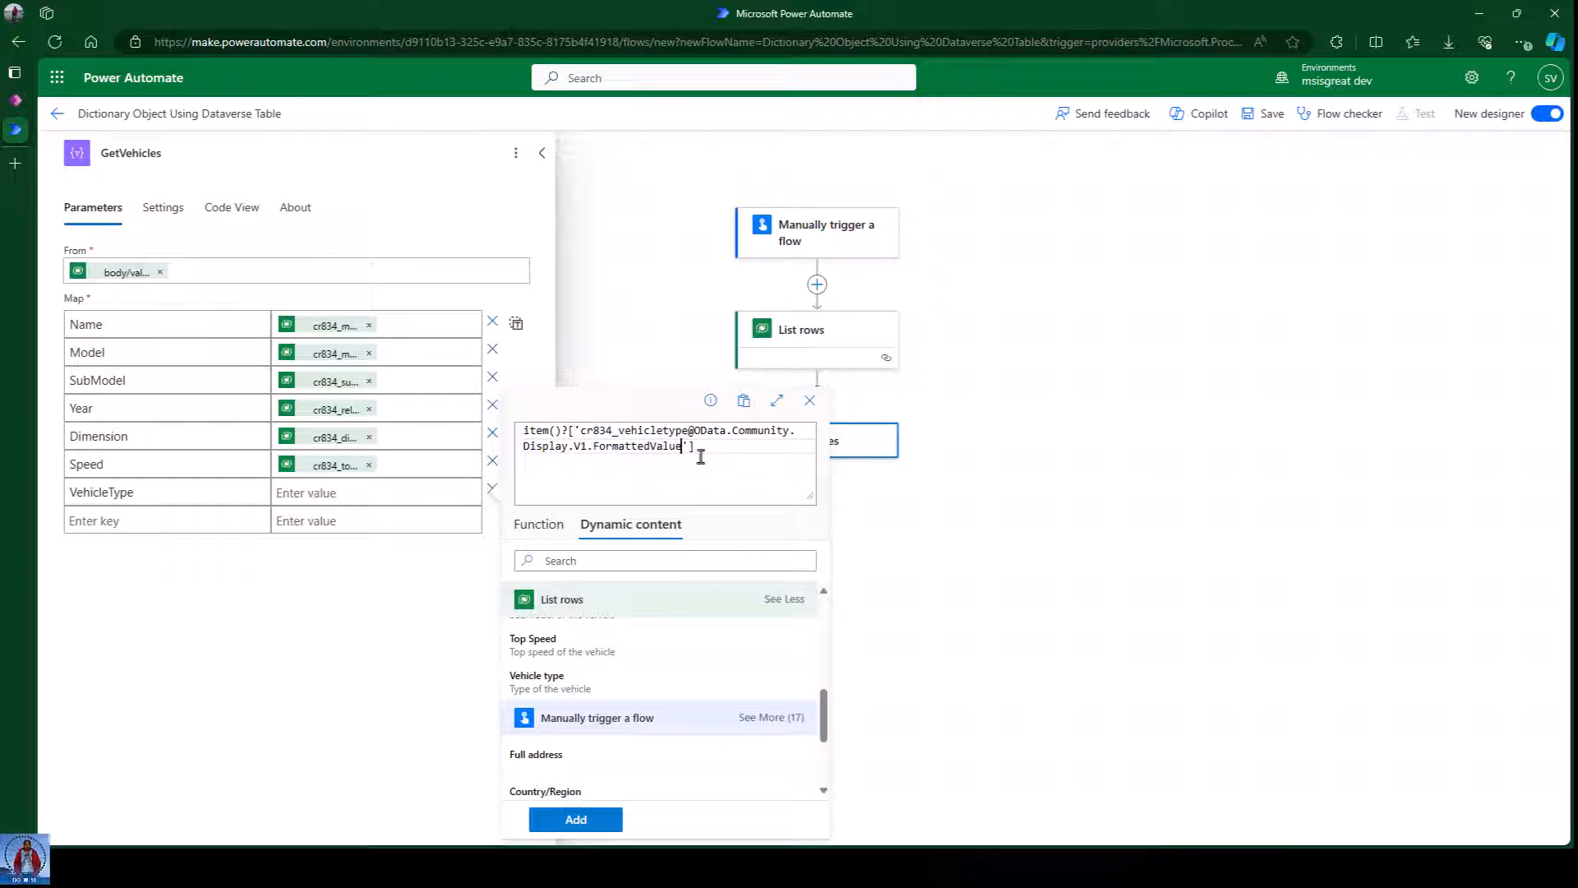
left_click(593, 833)
left_click(355, 596)
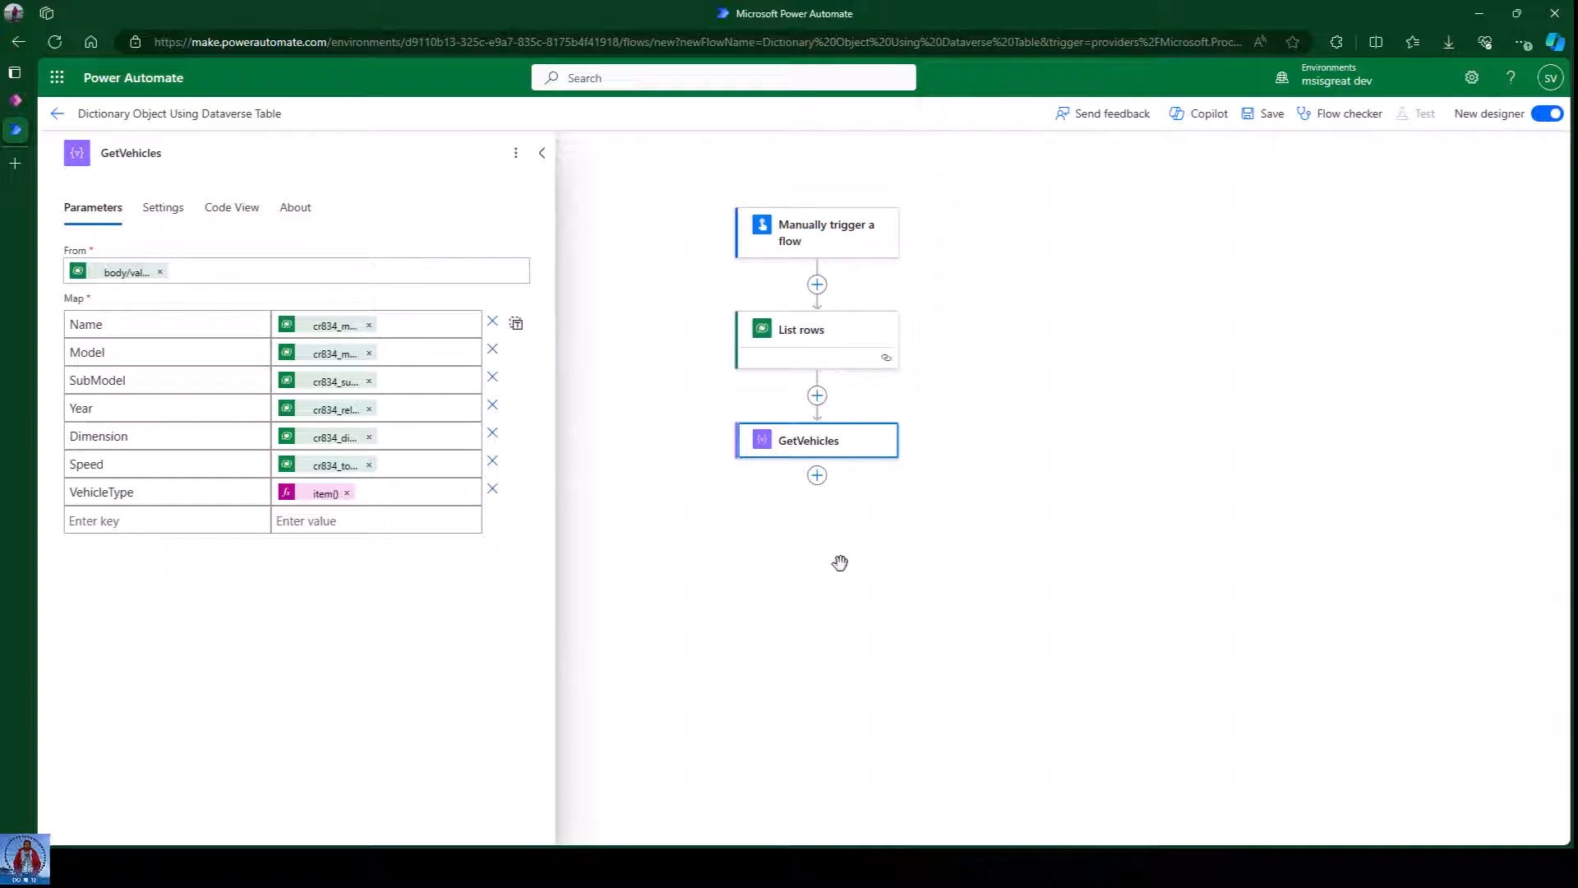
Save the flow and dismiss the flow-ready notice.
left_click(1265, 130)
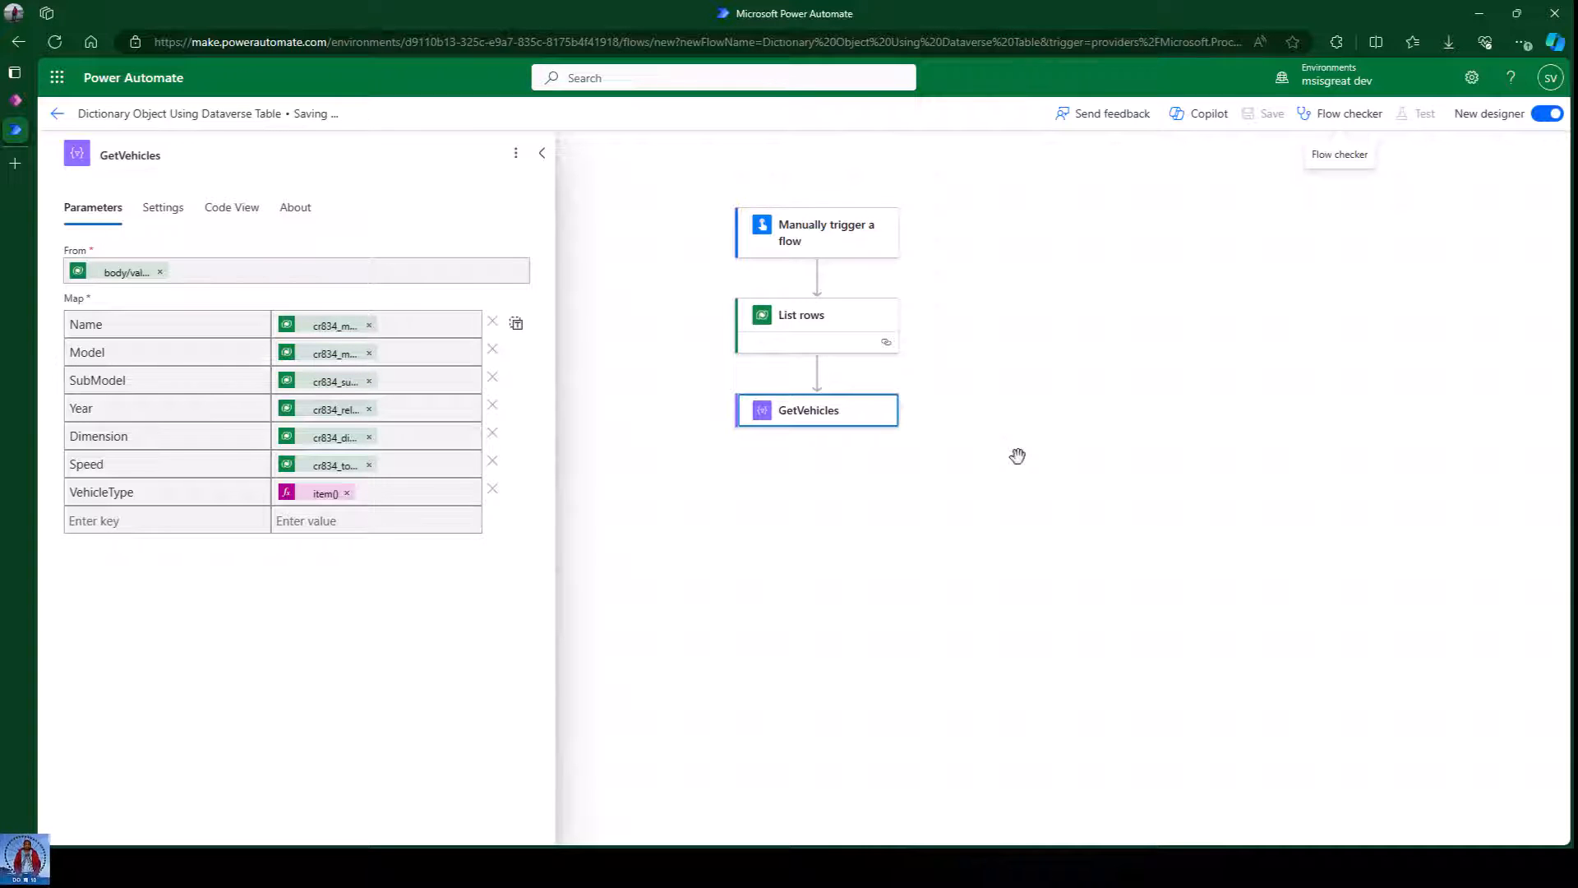
left_click(1060, 340)
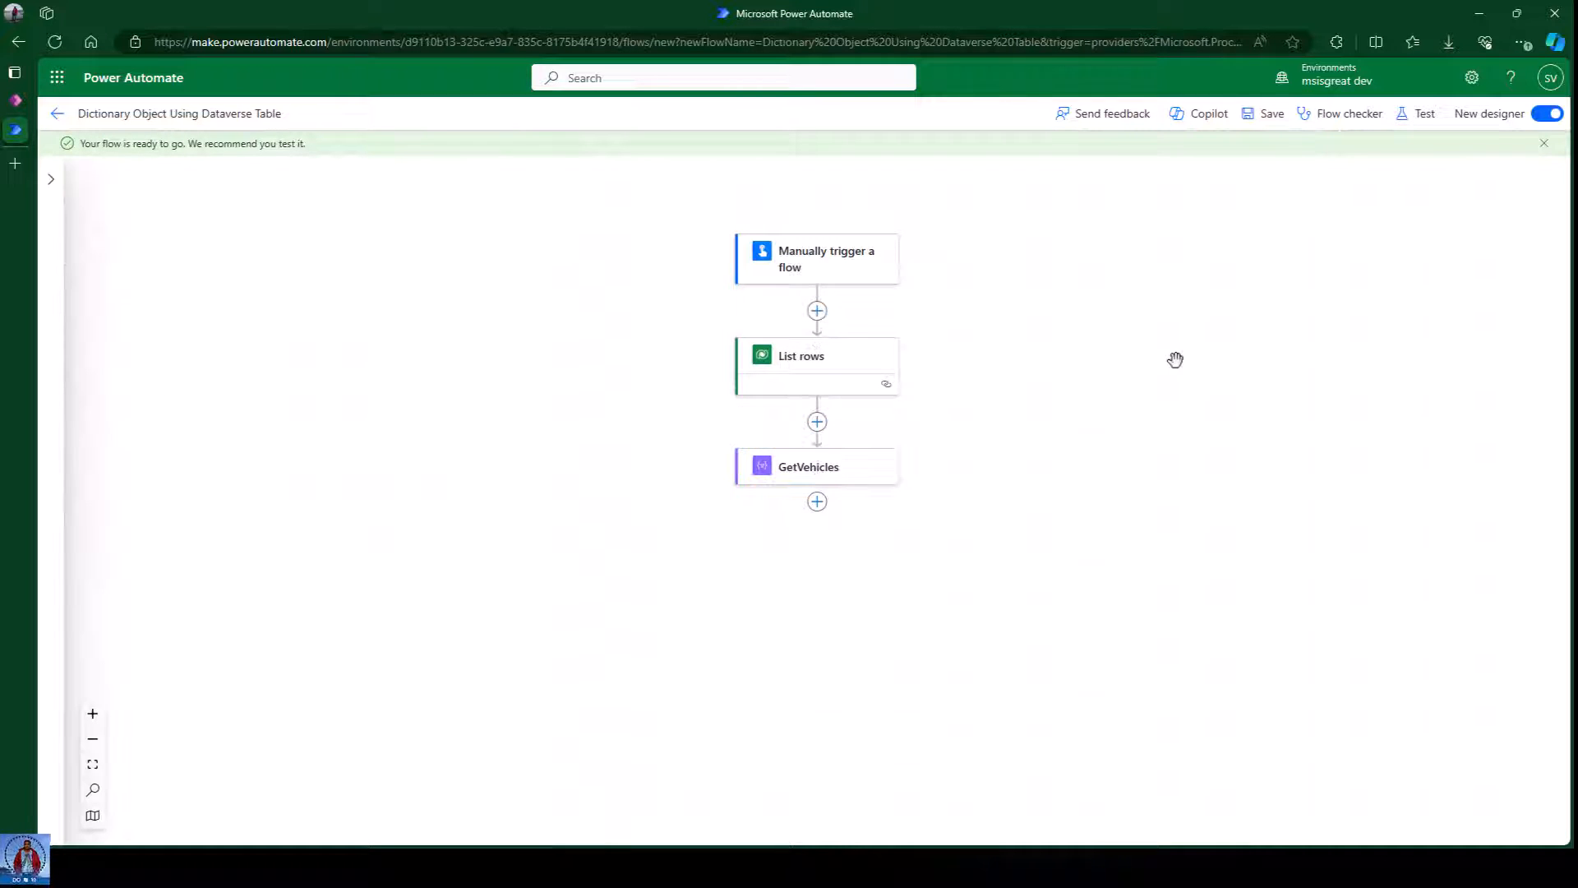
left_click(1545, 148)
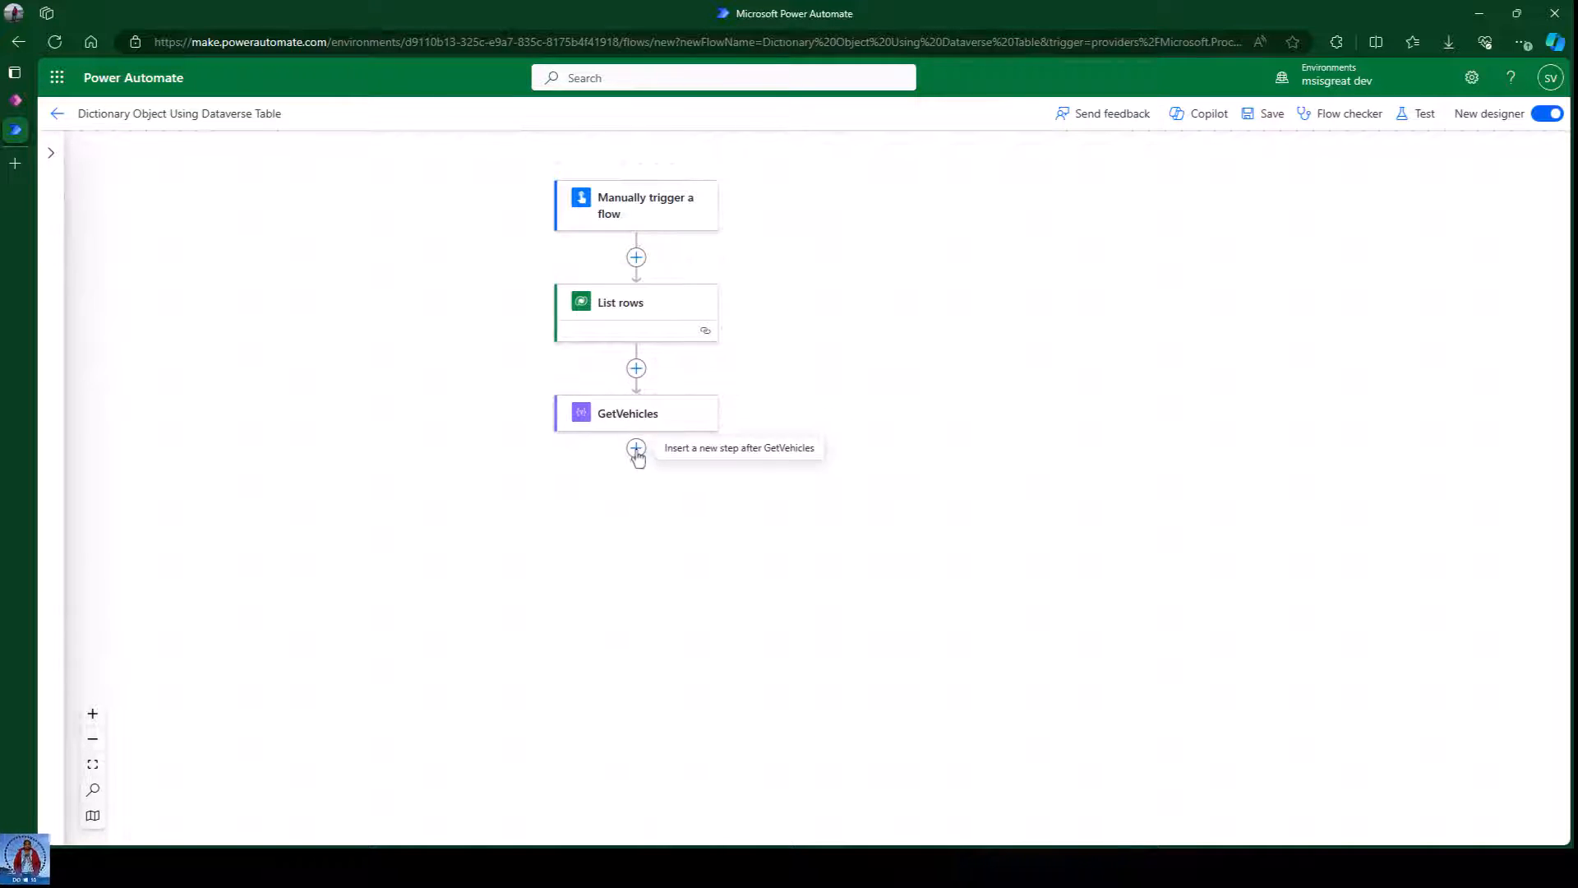
Add a Data Operation Select action right after GetVehicles.
left_click(636, 448)
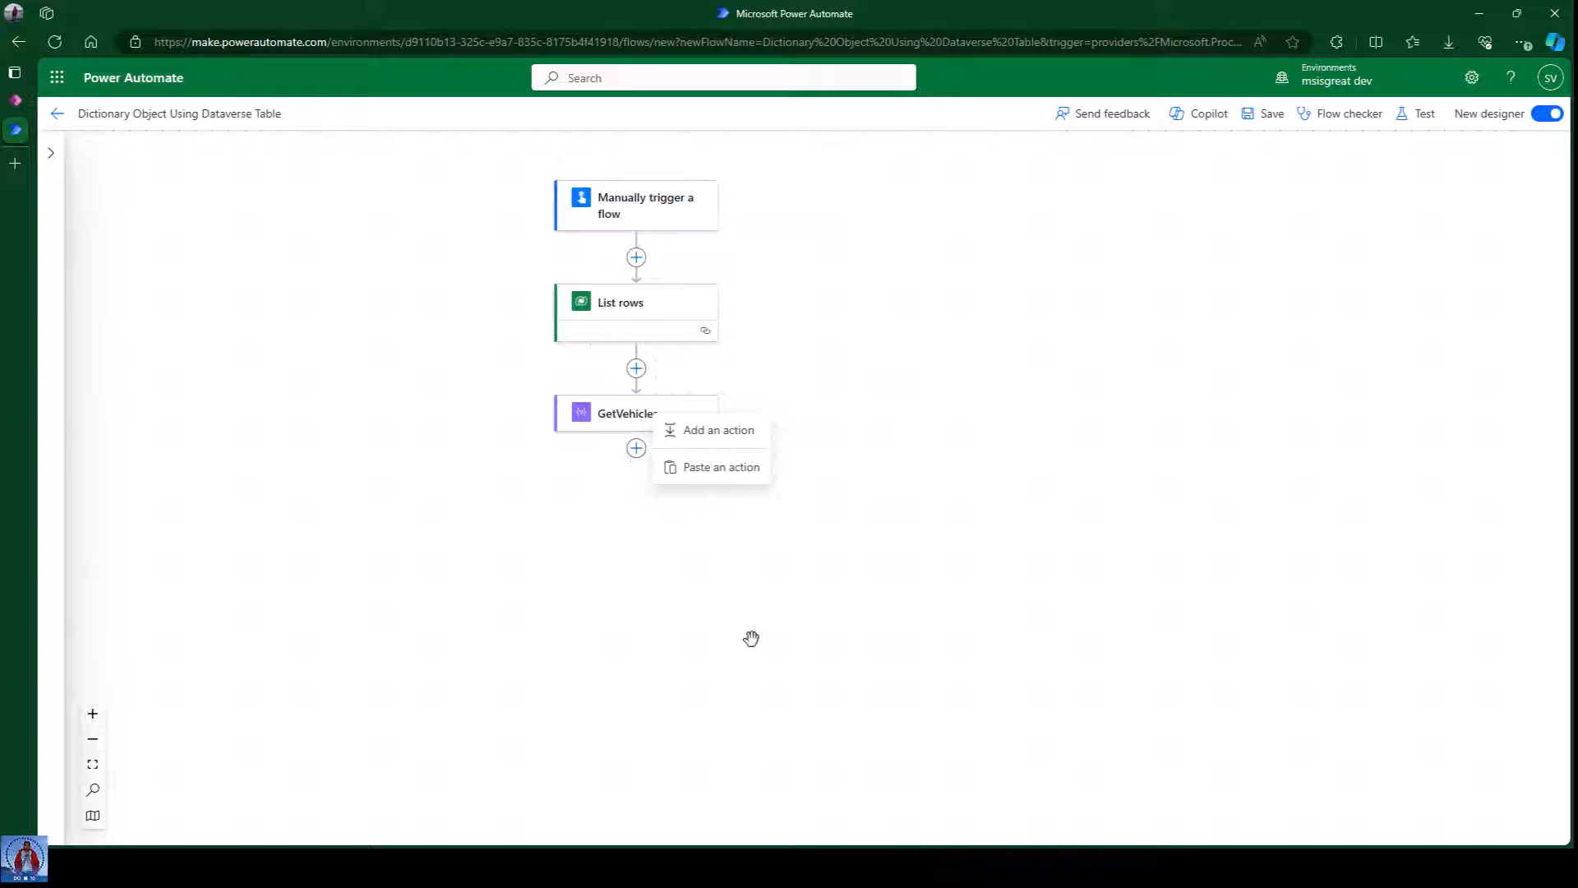
left_click(713, 434)
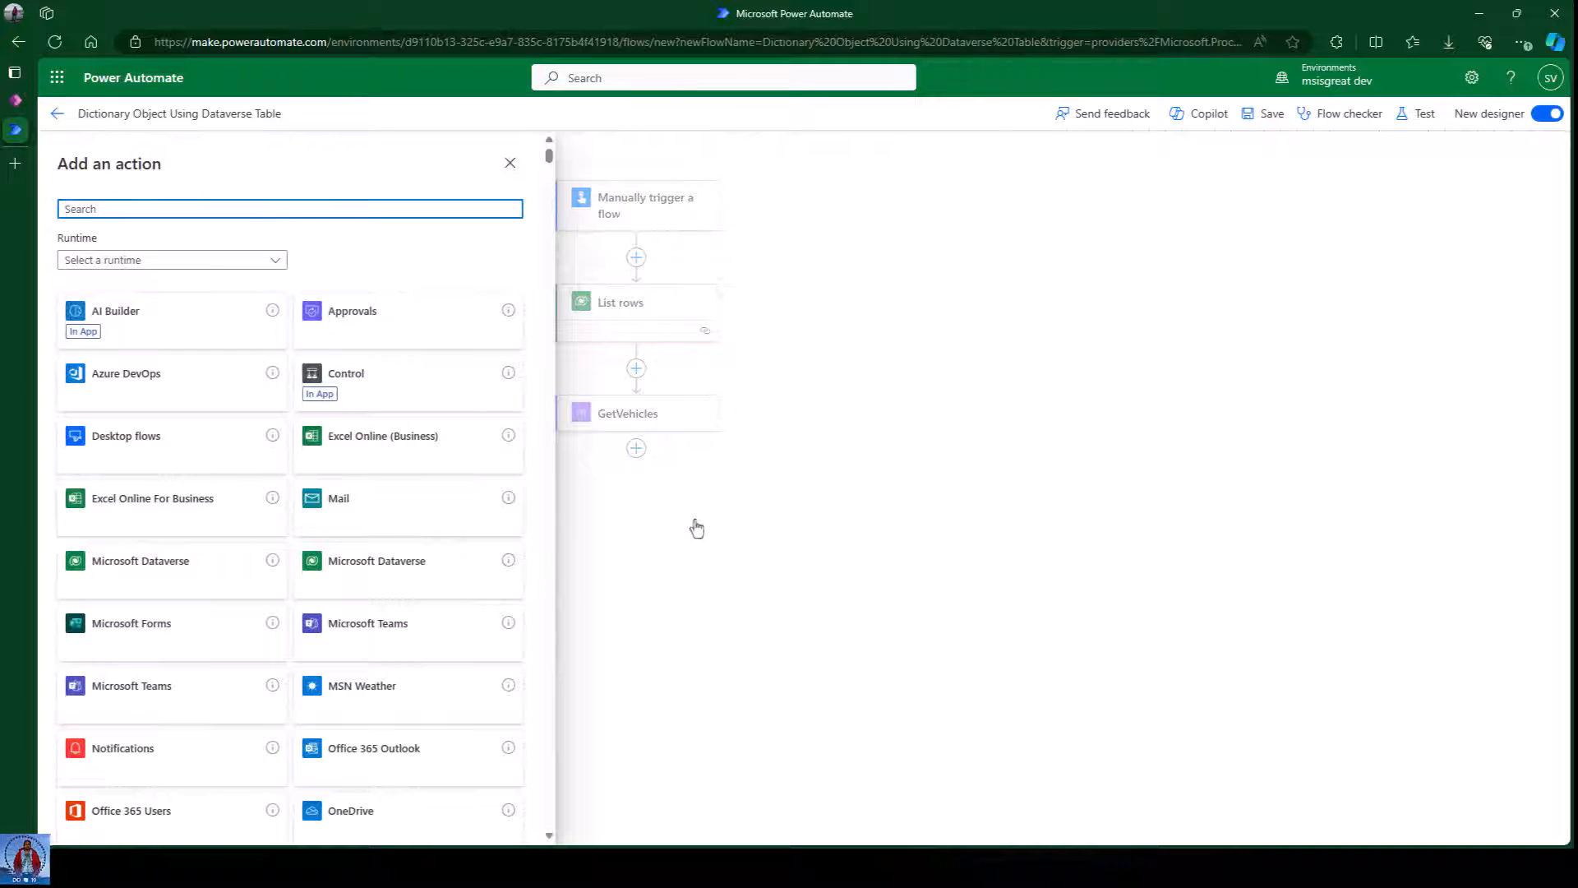
key("alt+Tab")
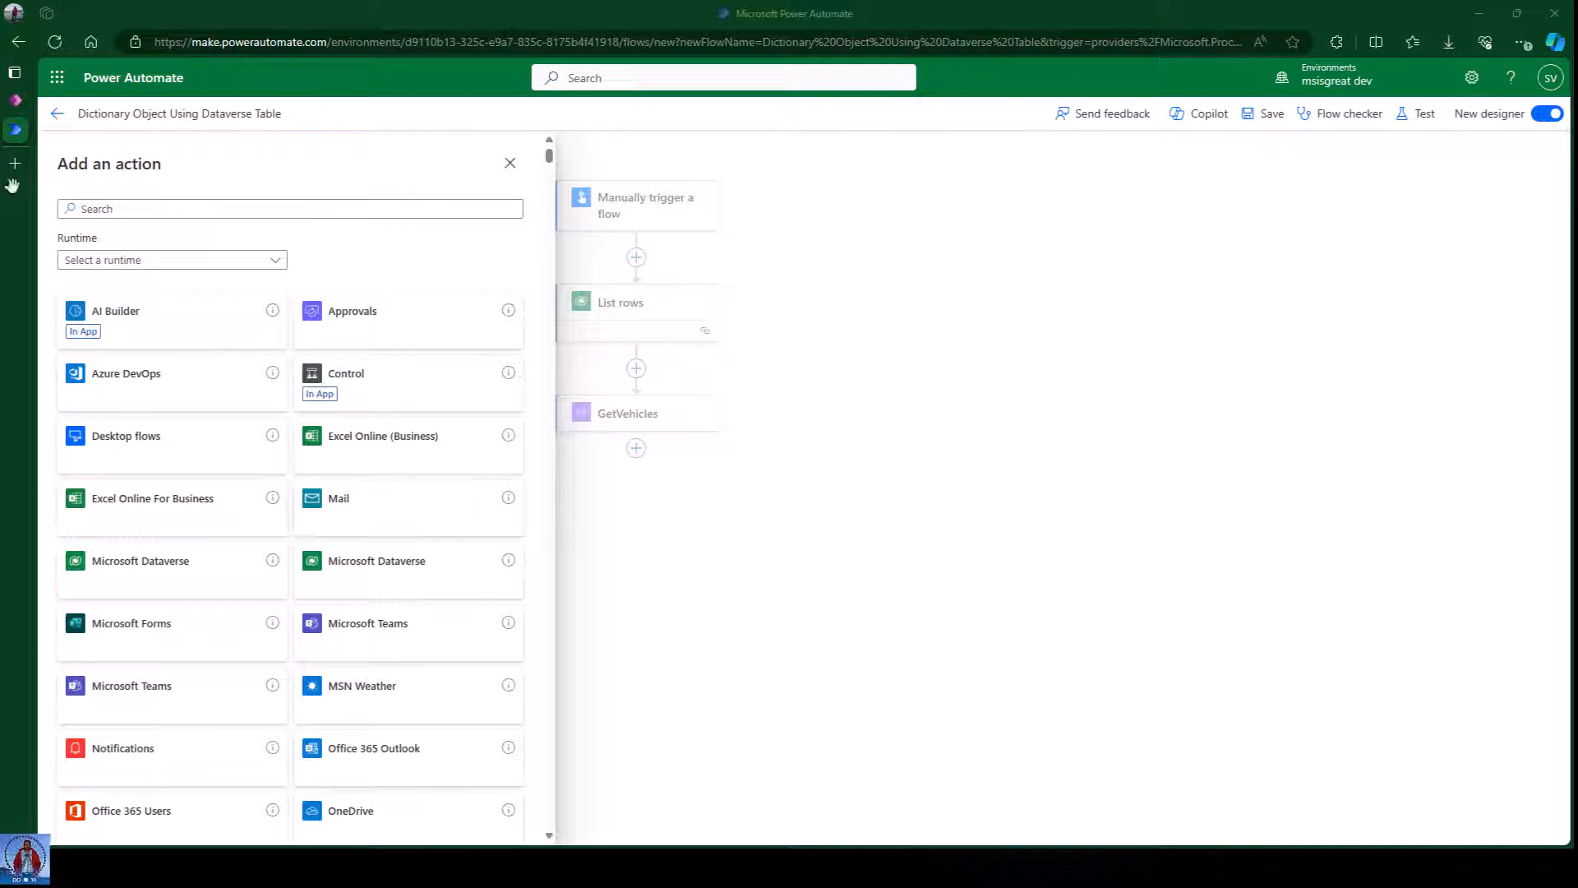
left_click(131, 207)
left_click(131, 208)
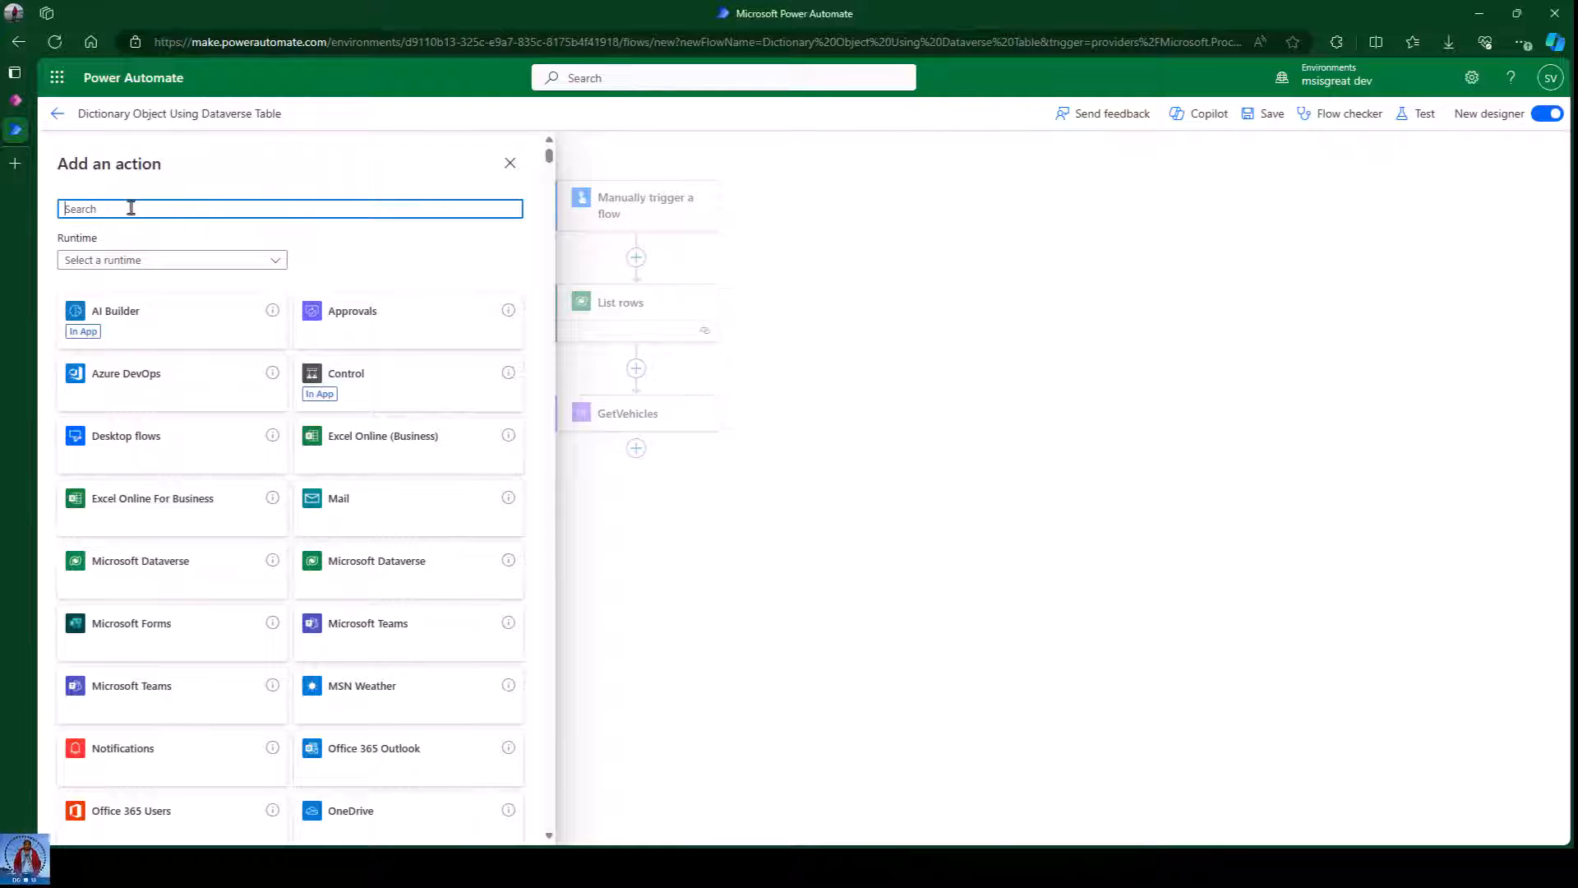
type("selec")
type("t")
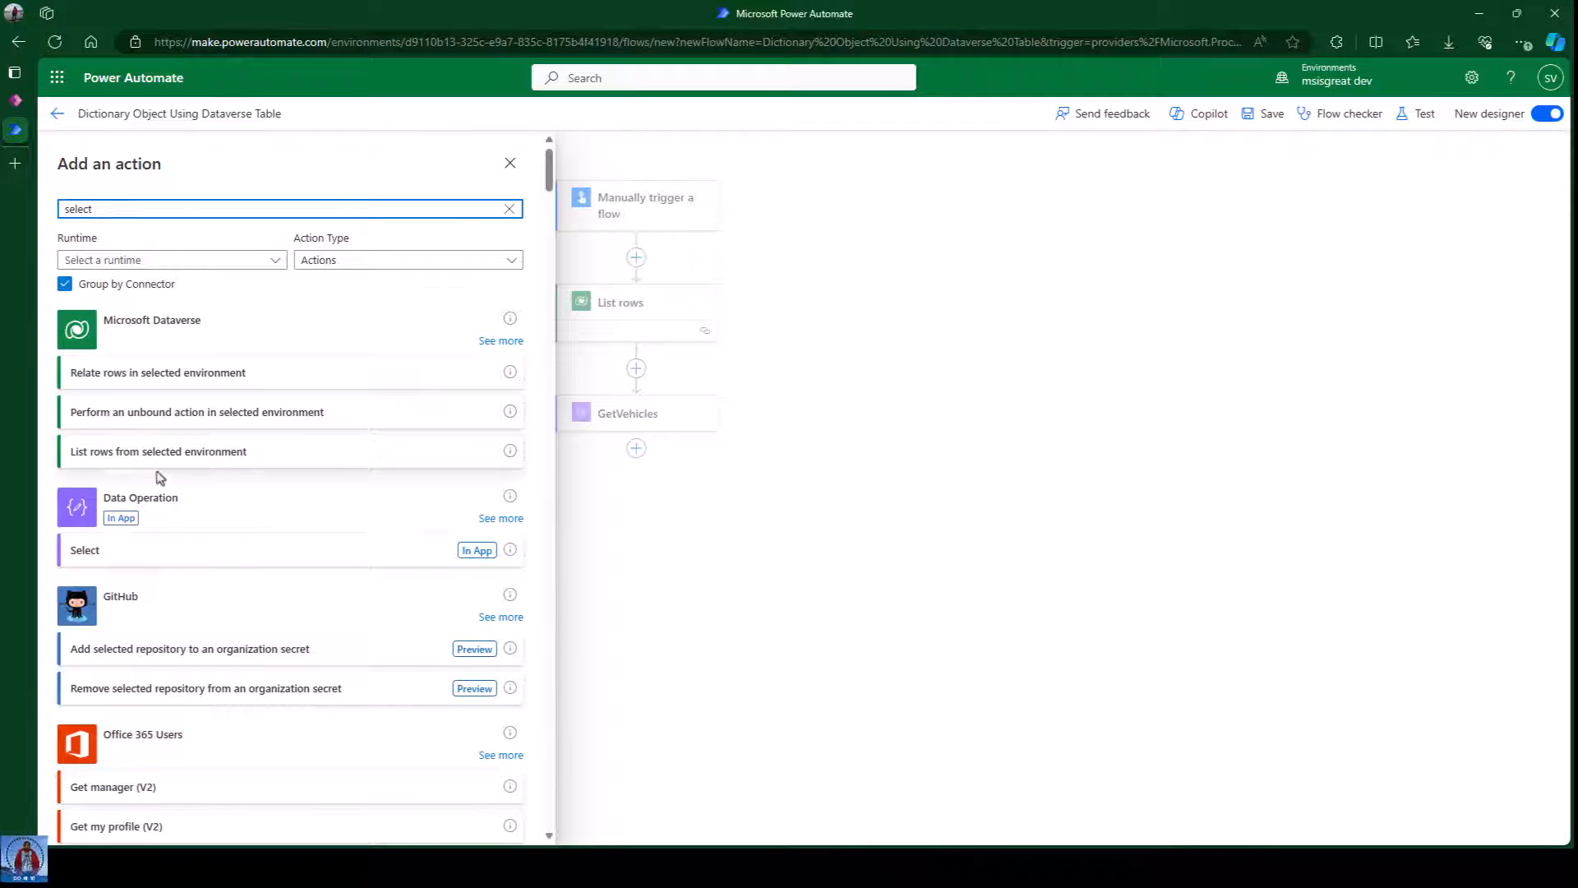
left_click(127, 554)
left_click(138, 271)
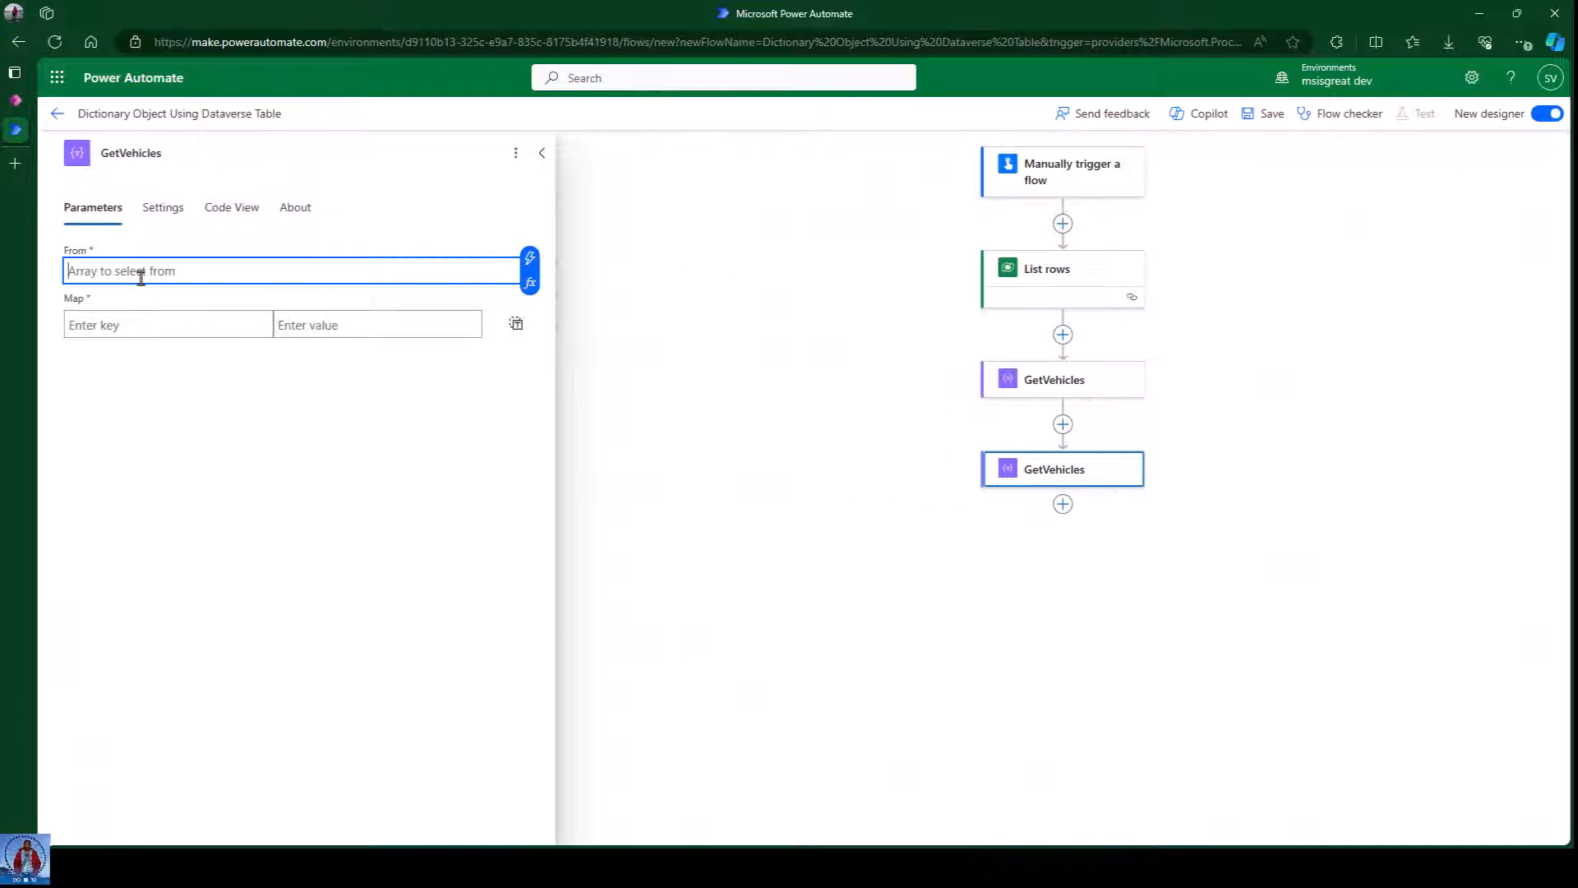
Set the new Select's From to GetVehicles Output and Map to item()?['VehicleType'].
left_click(530, 263)
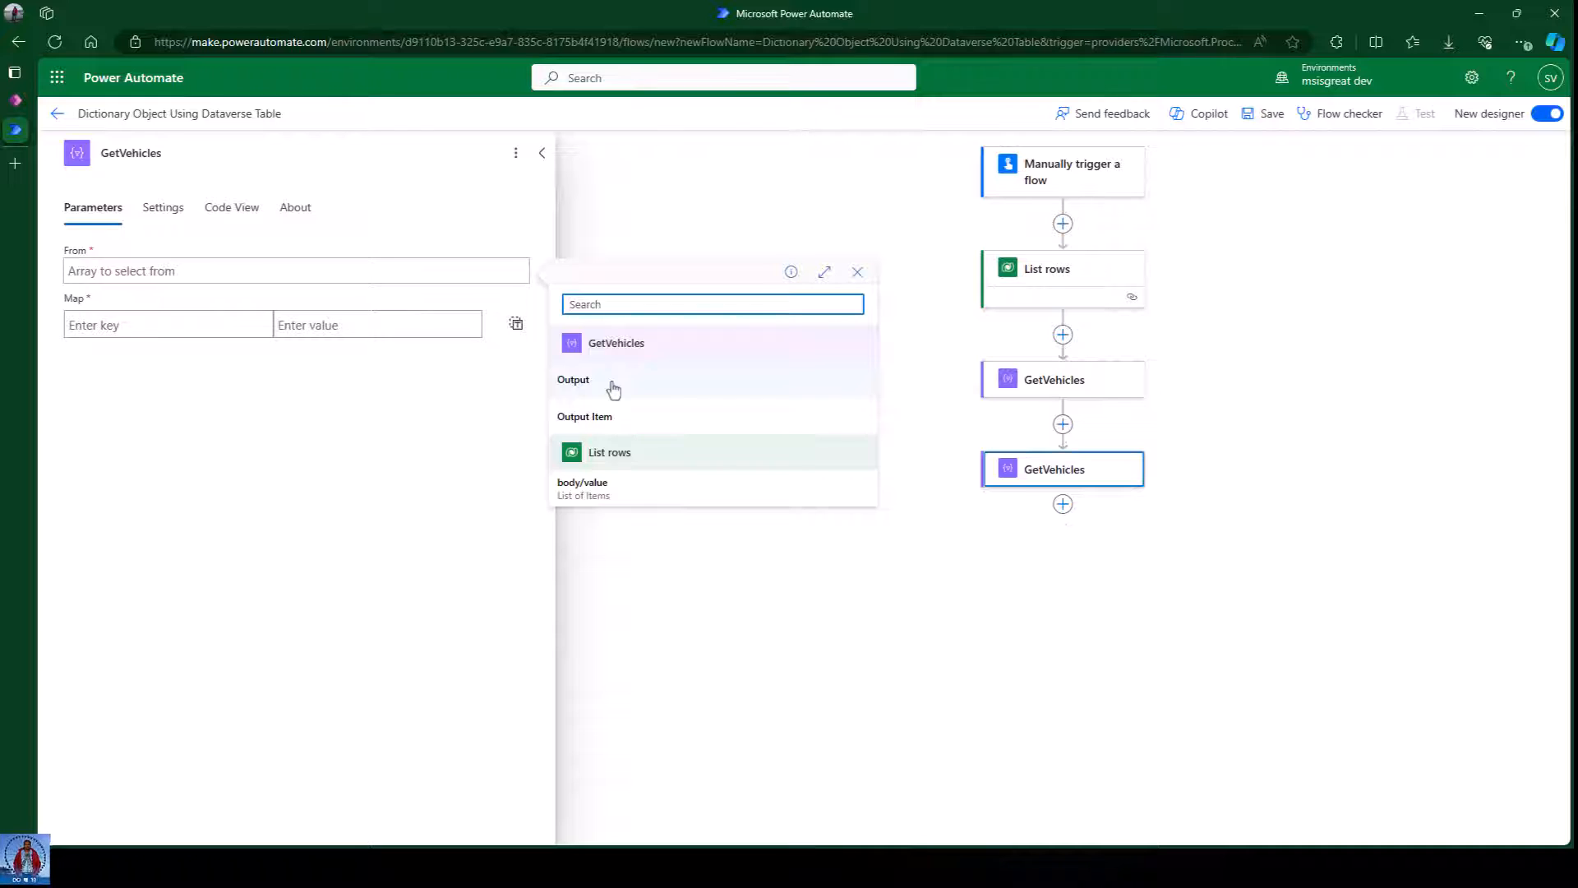
left_click(613, 383)
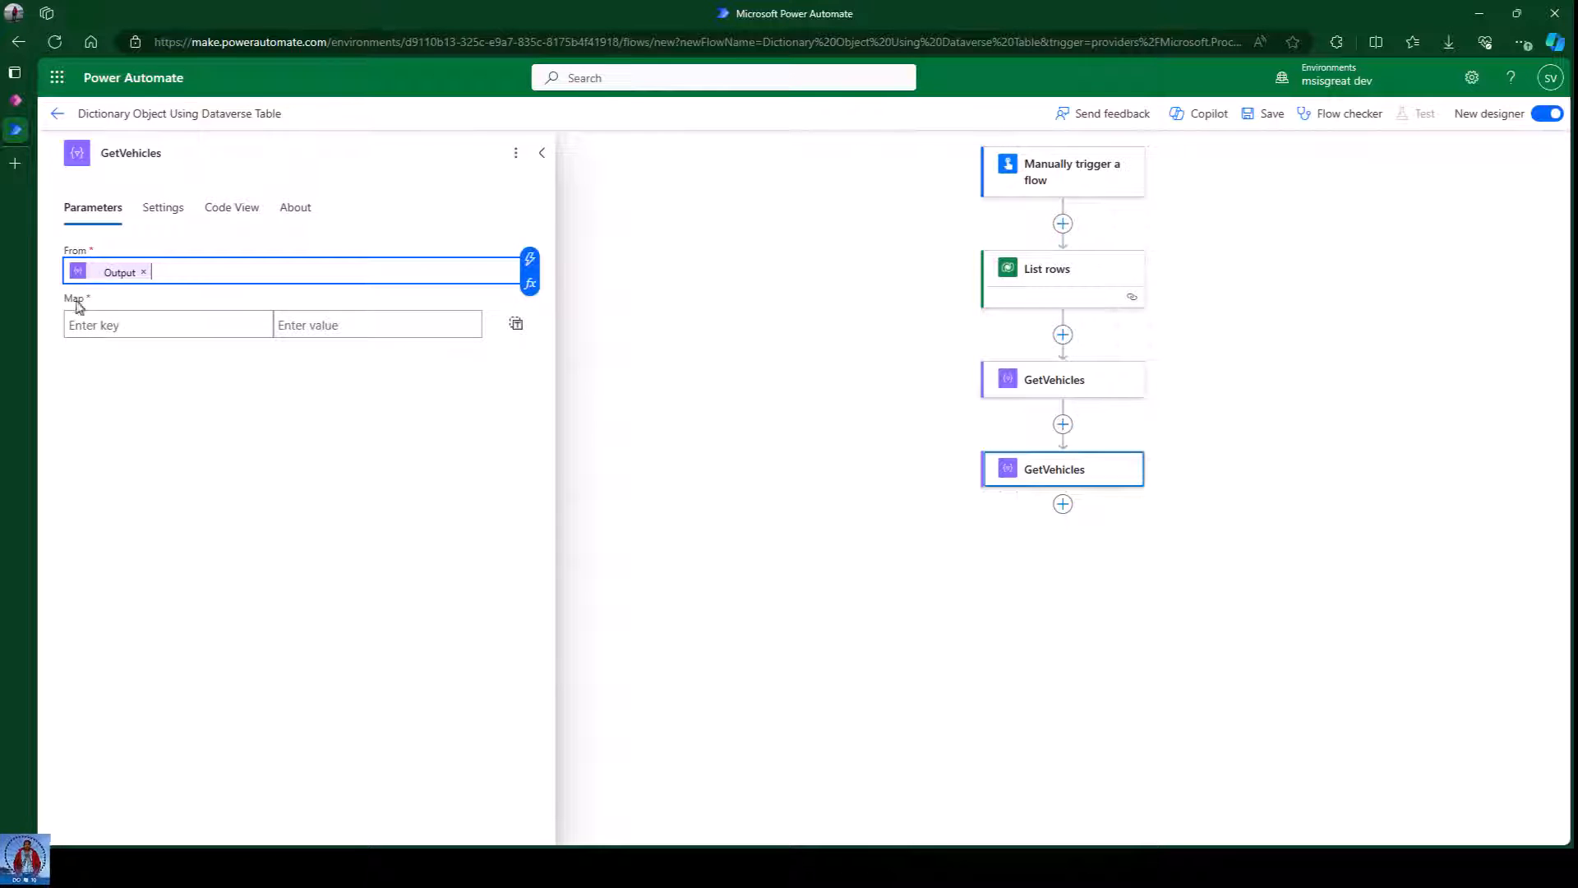
left_click(516, 326)
left_click(176, 335)
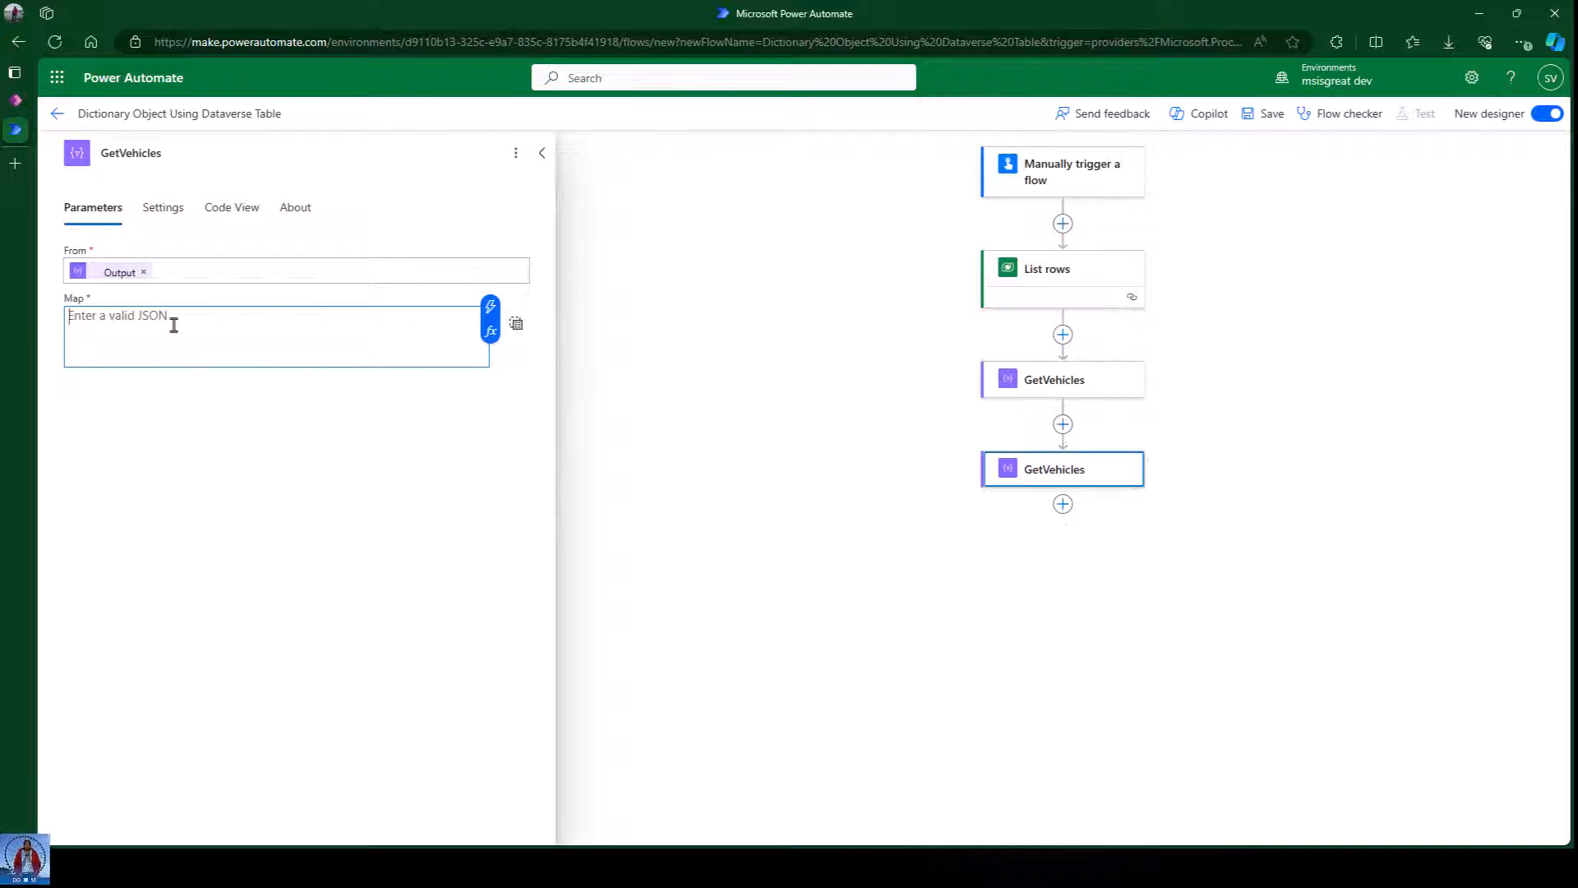
left_click(490, 333)
left_click(629, 447)
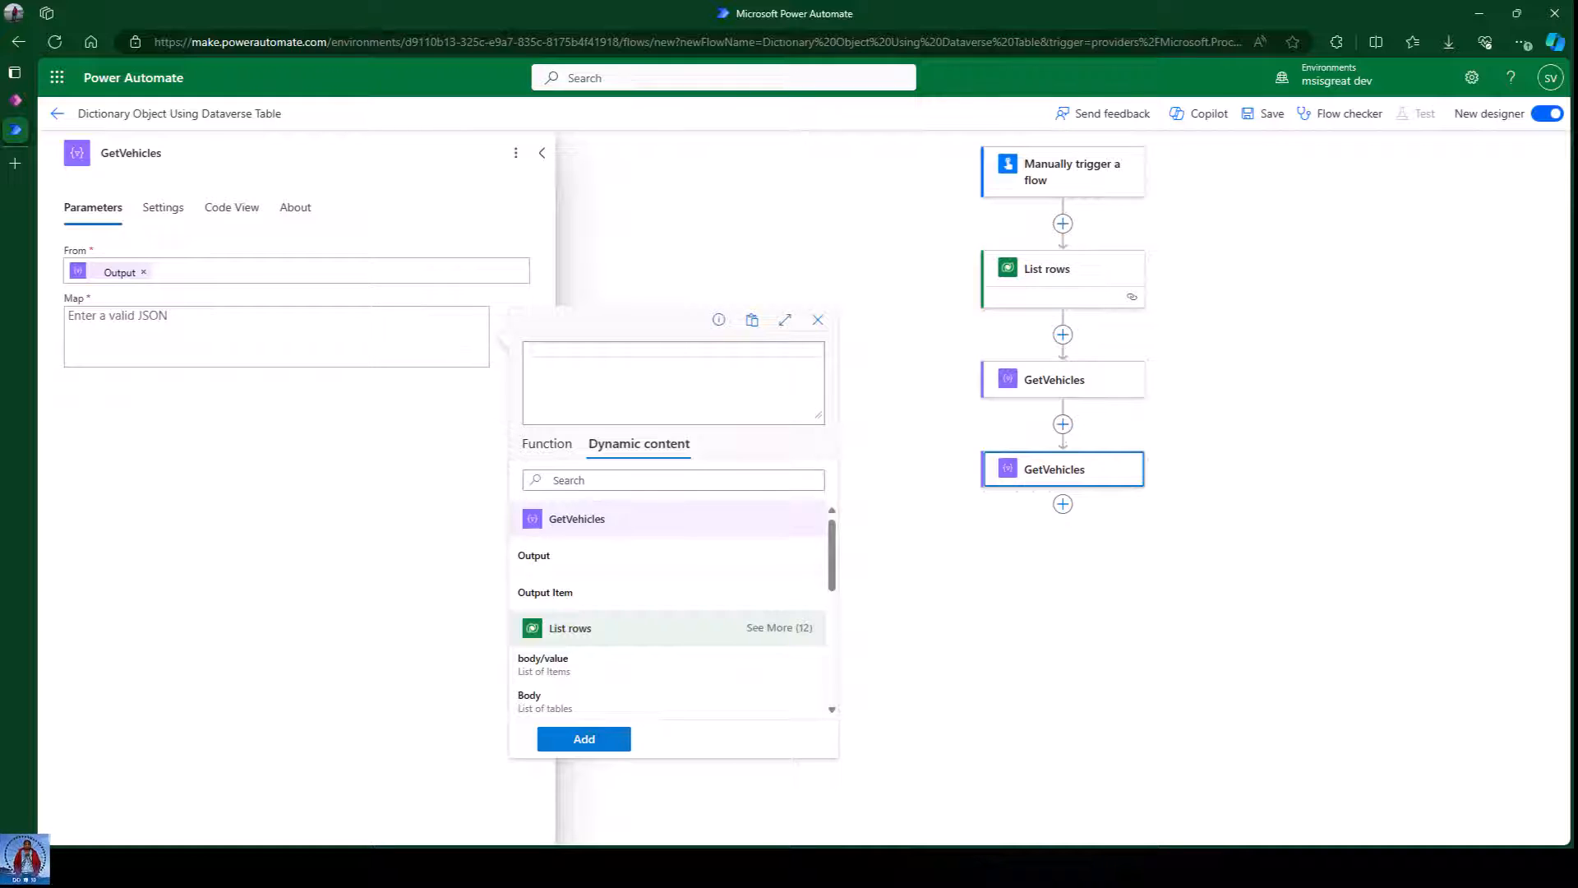
left_click(589, 599)
type("?['VehicleType")
left_click(698, 352)
left_click(583, 739)
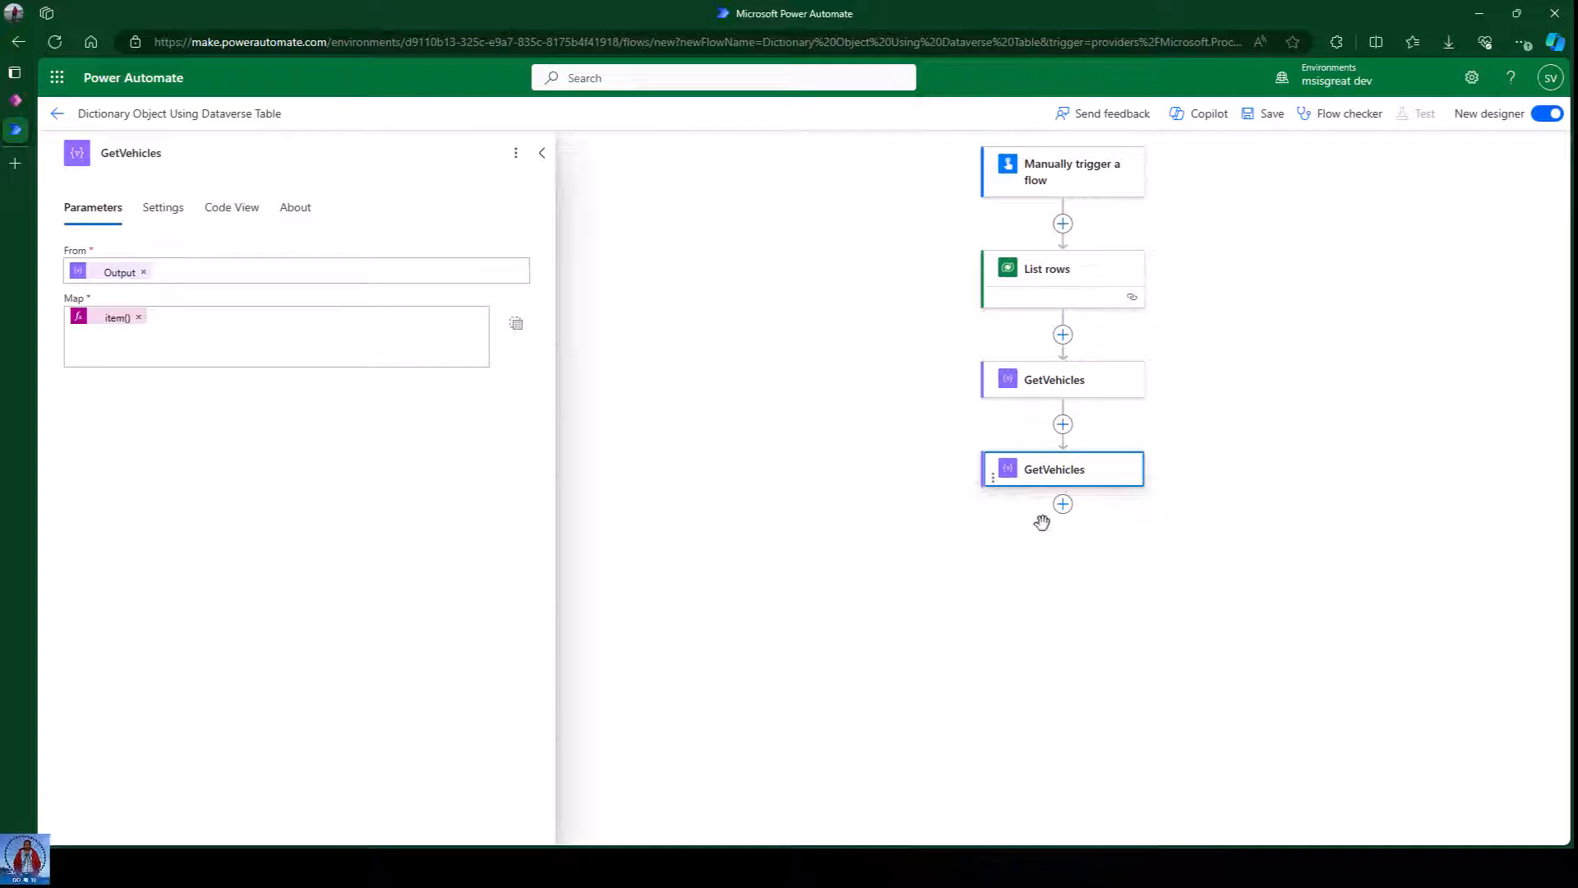
Rename the new Select step to GetVehicleTypes.
left_click(172, 153)
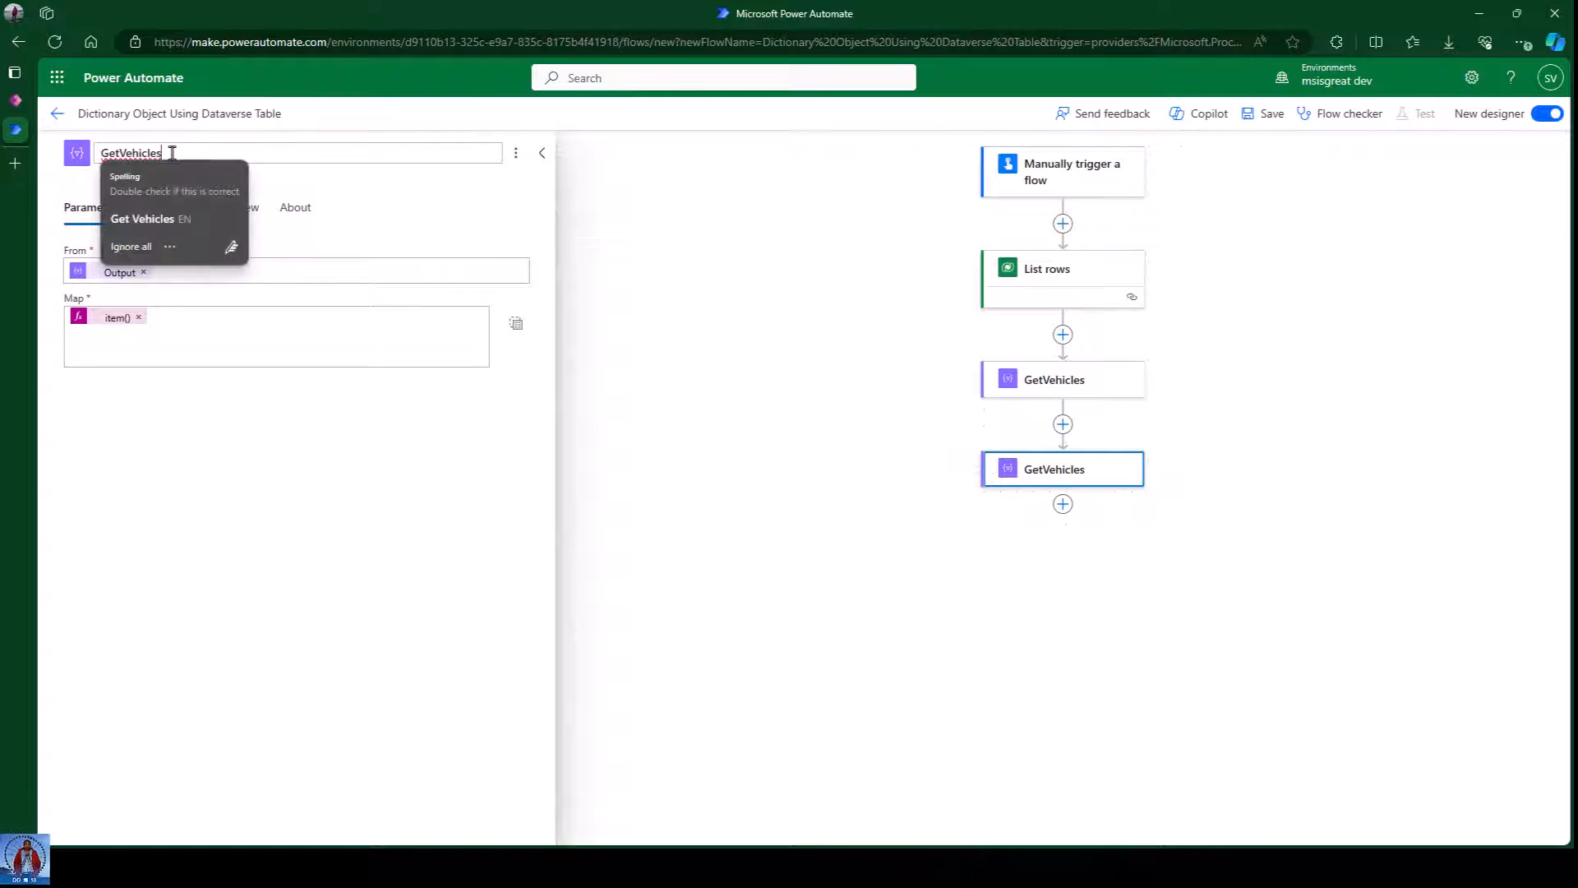
key("BackSpace")
type("Types")
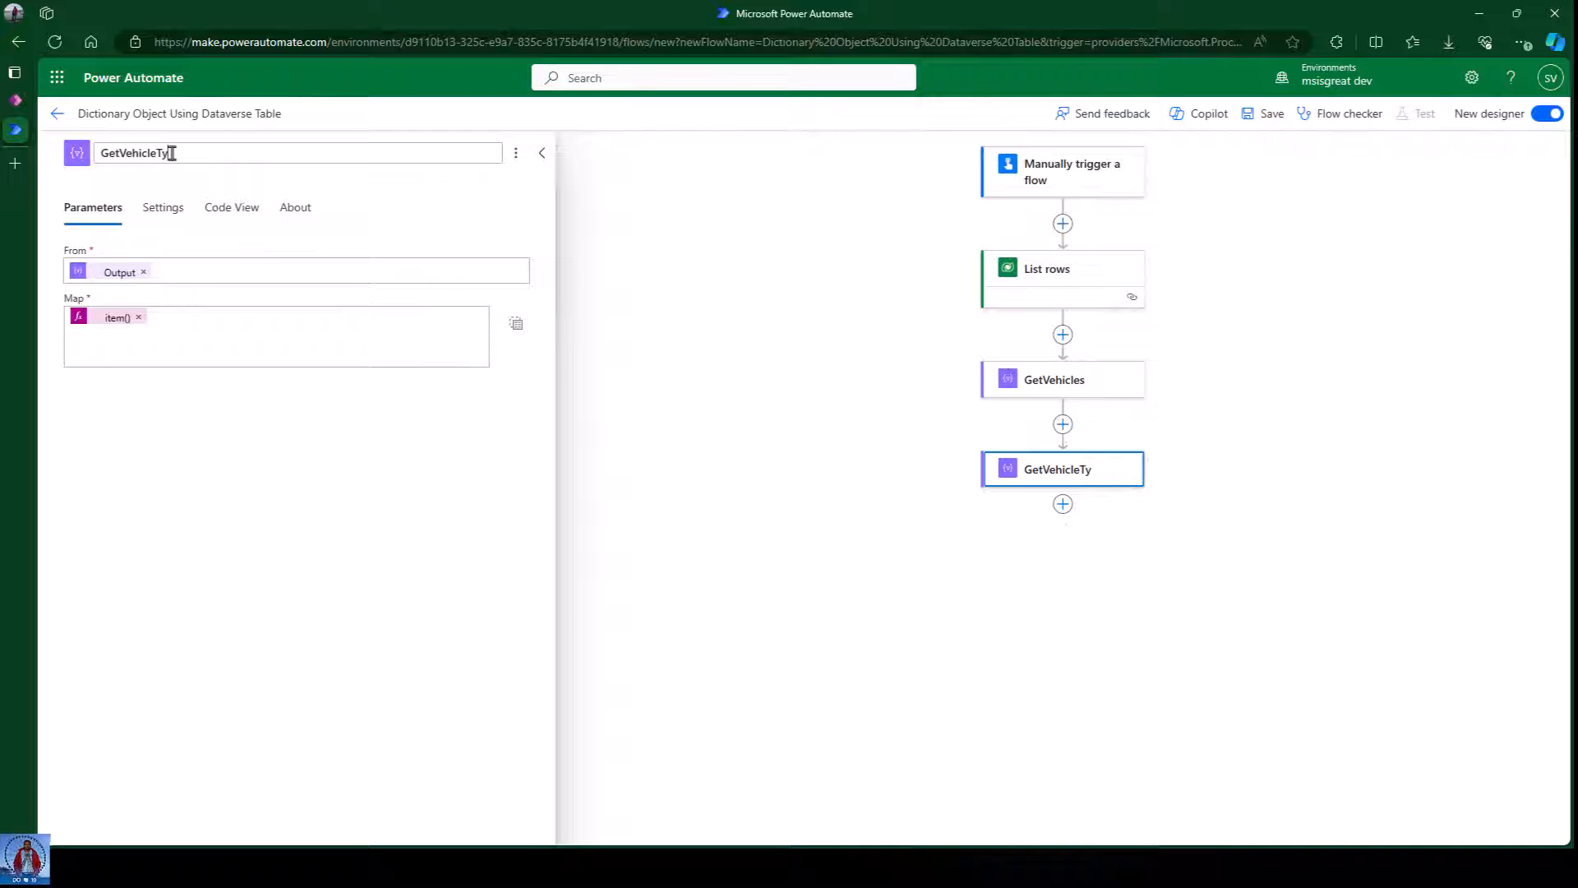
left_click(287, 521)
left_click(902, 567)
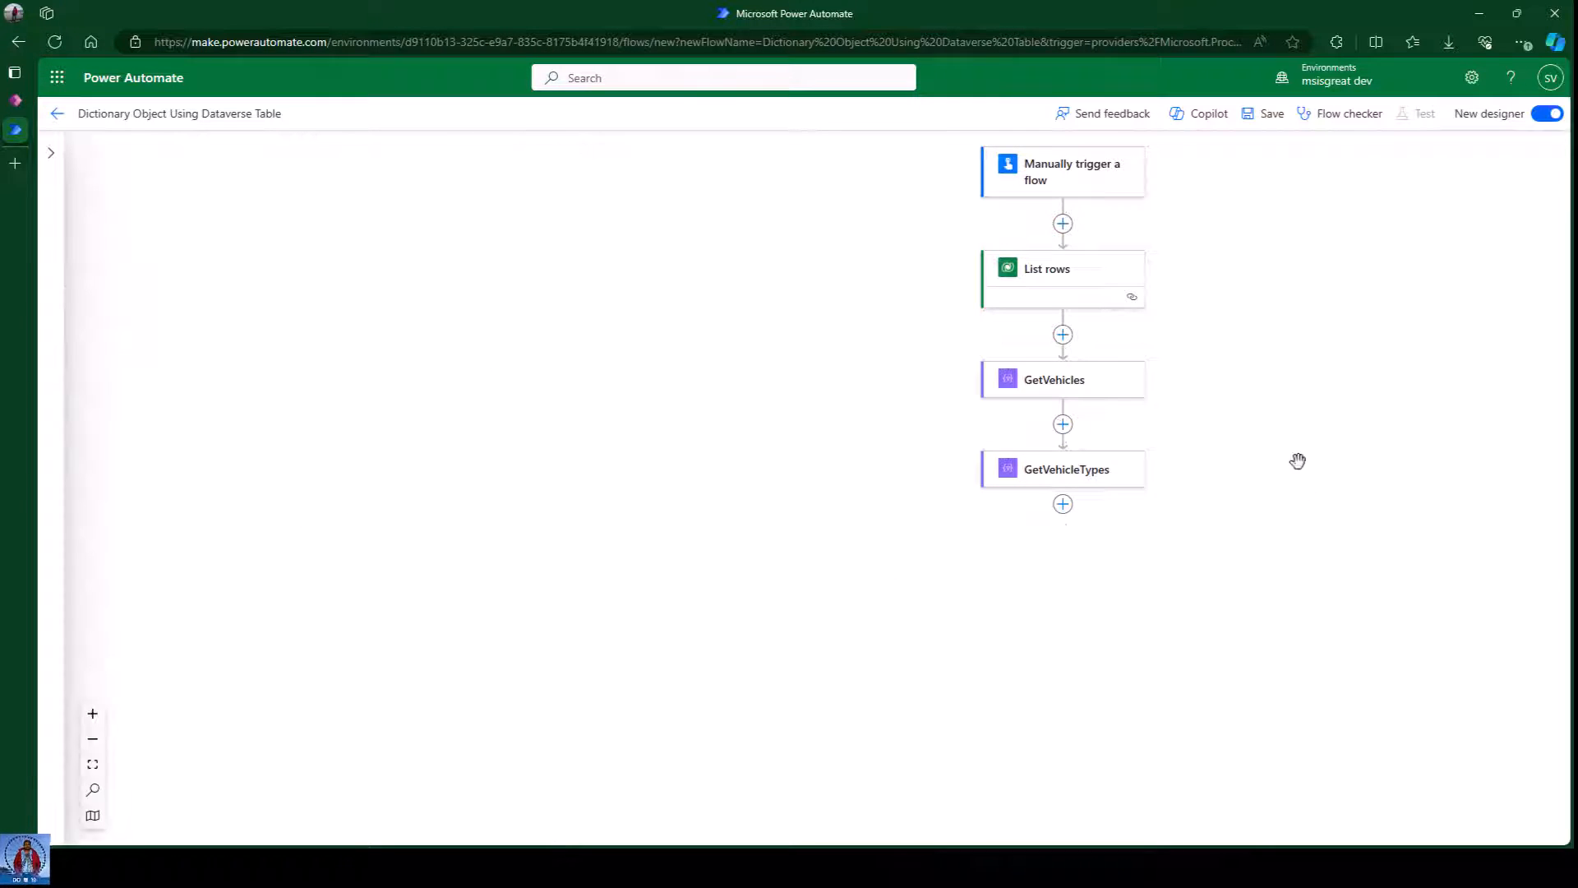
Save the flow and recheck the GetVehicleTypes step on the canvas.
left_click(1263, 127)
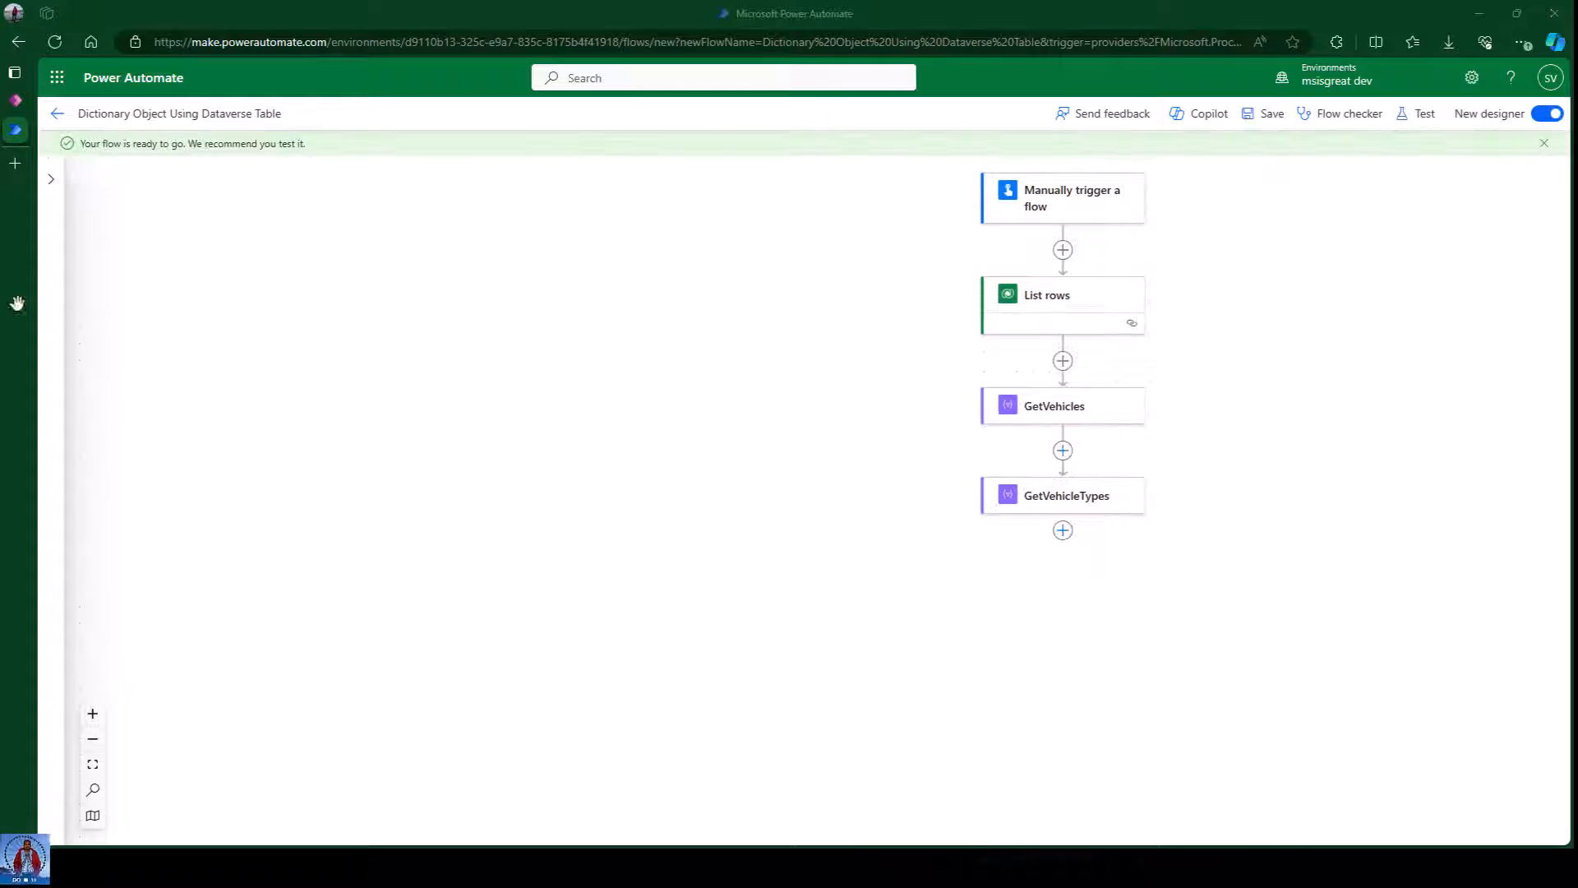
left_click(1545, 144)
left_click_drag(1311, 329, 756, 304)
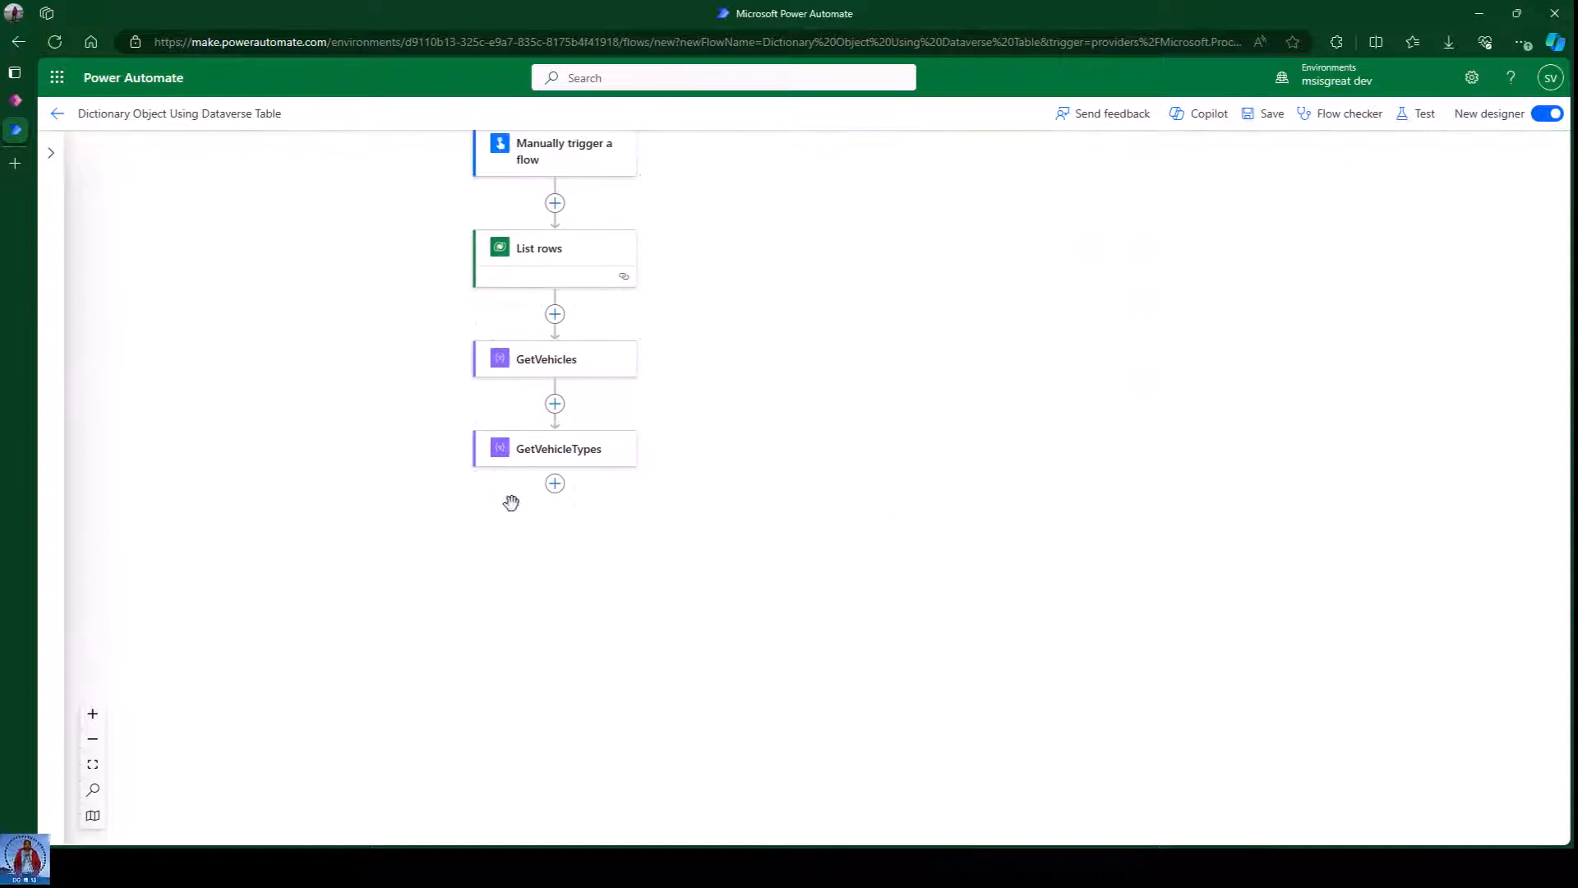
left_click(561, 458)
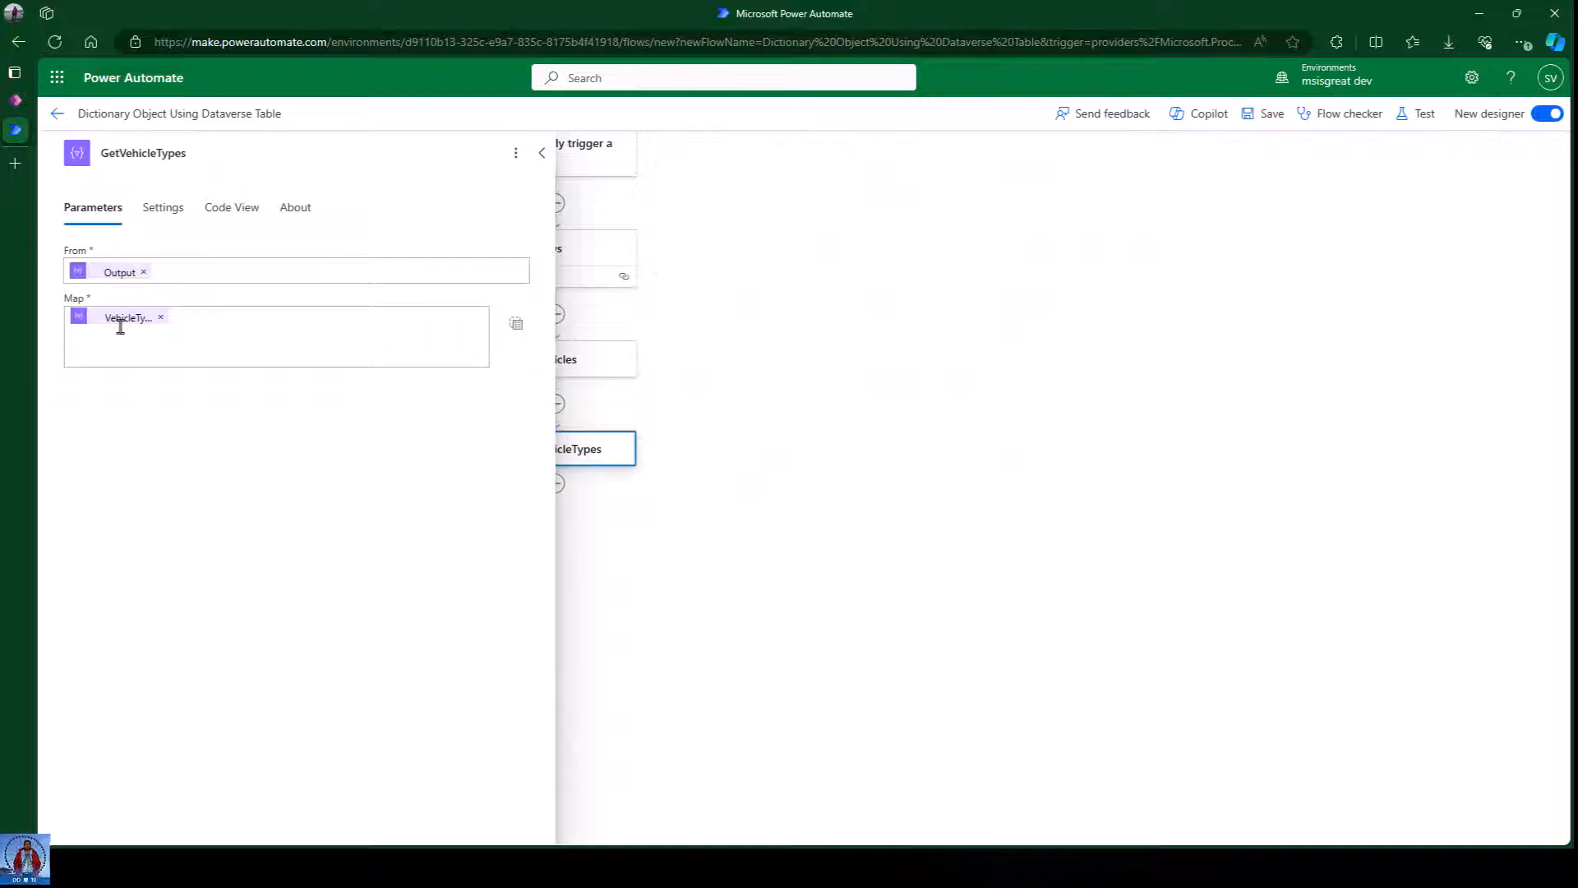
left_click(822, 544)
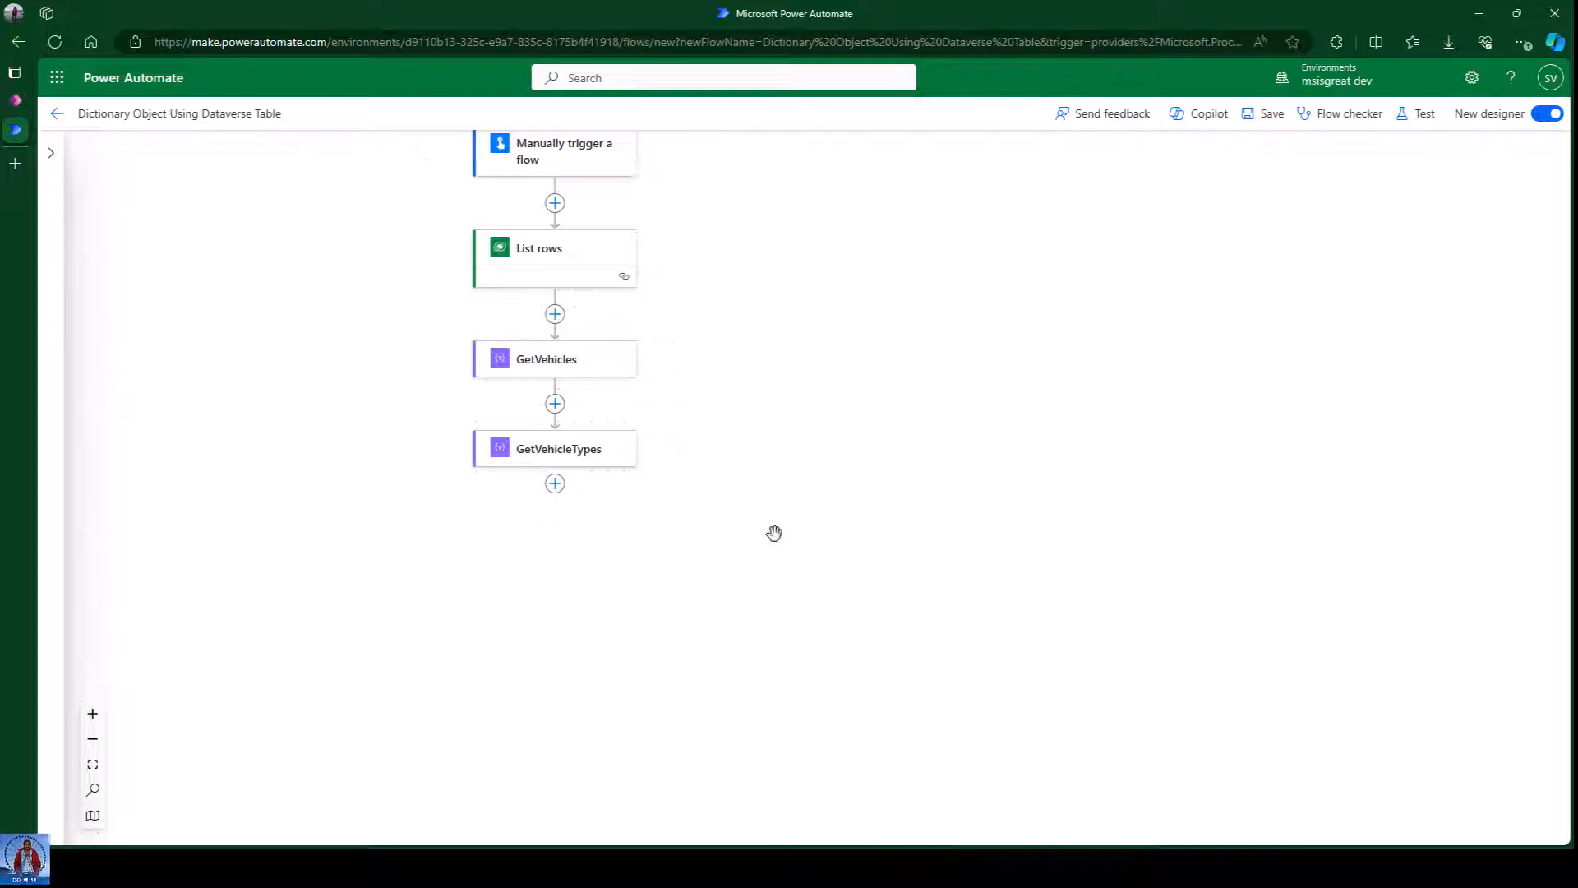
Add an Initialize variable step after GetVehicleTypes titled DistinctVehicles.
left_click(555, 485)
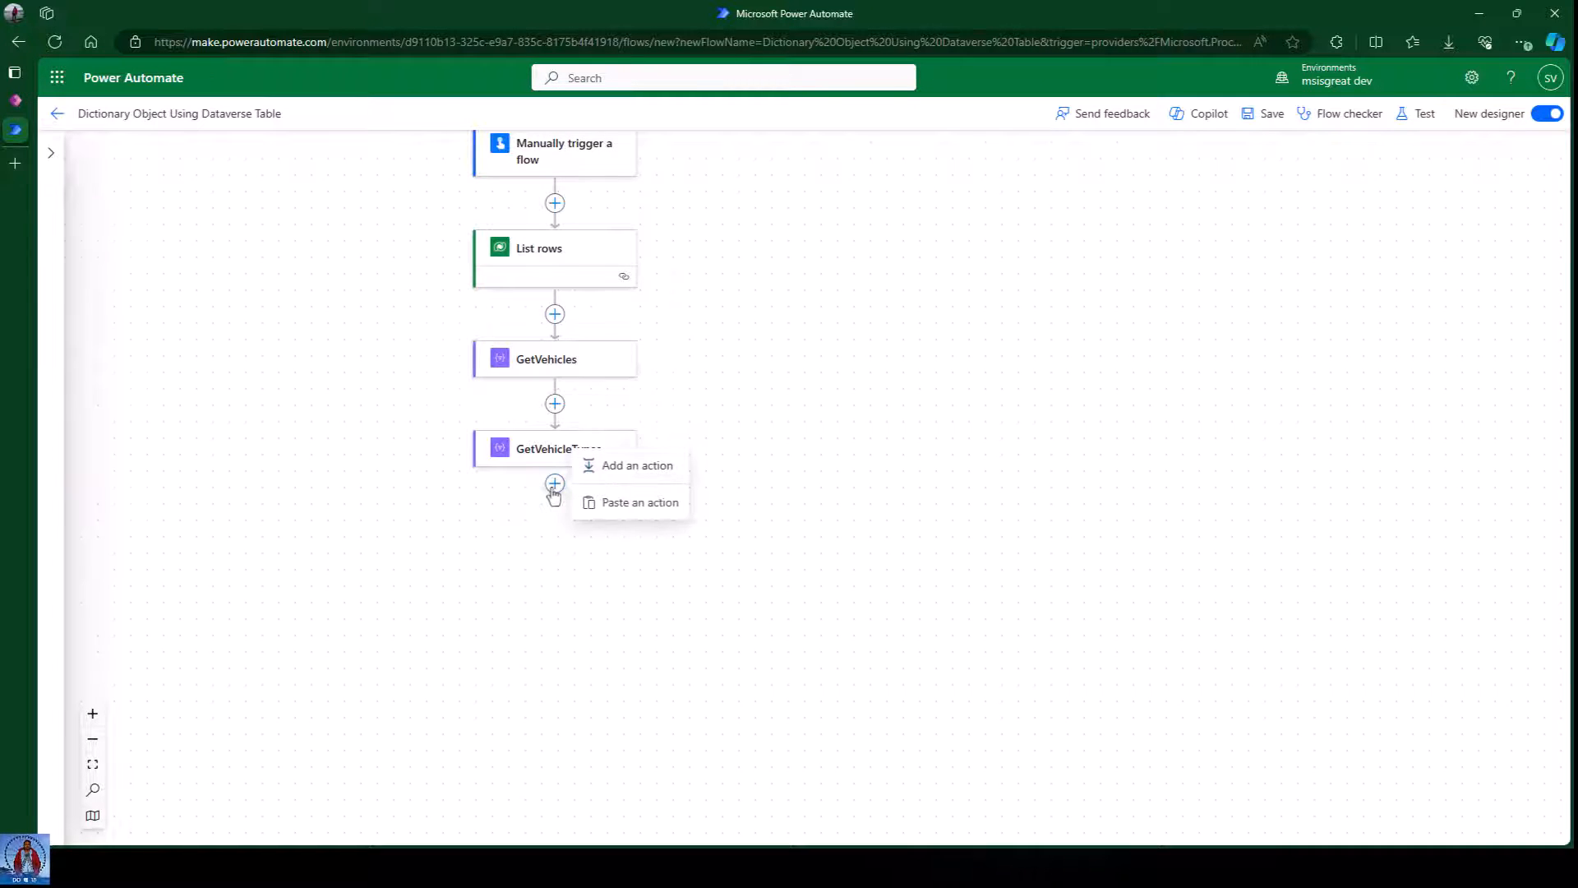
left_click(629, 470)
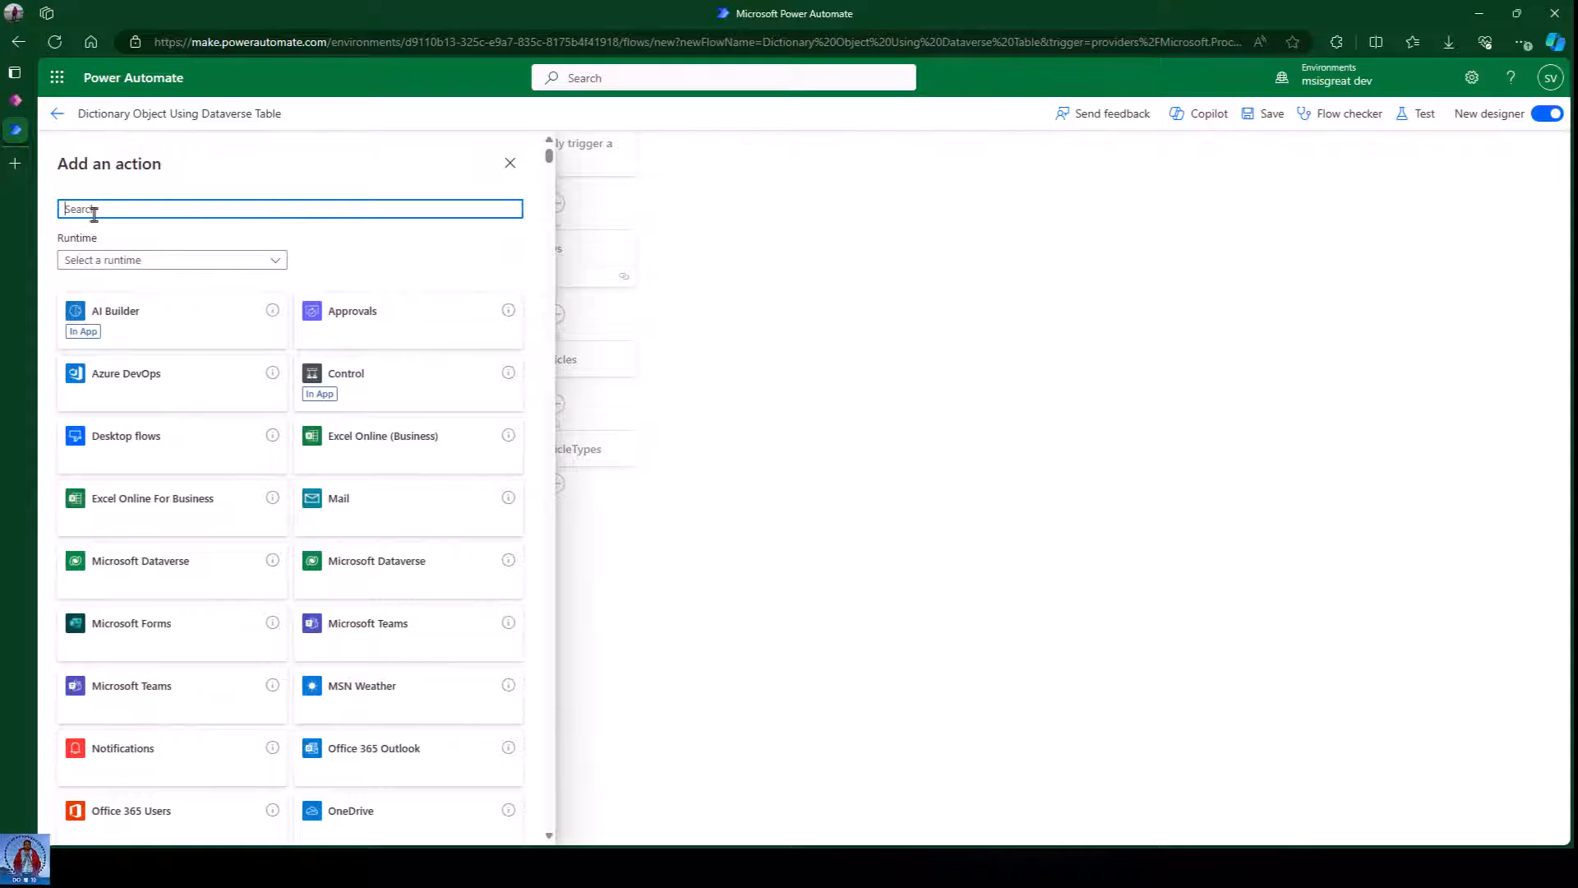
type("initi")
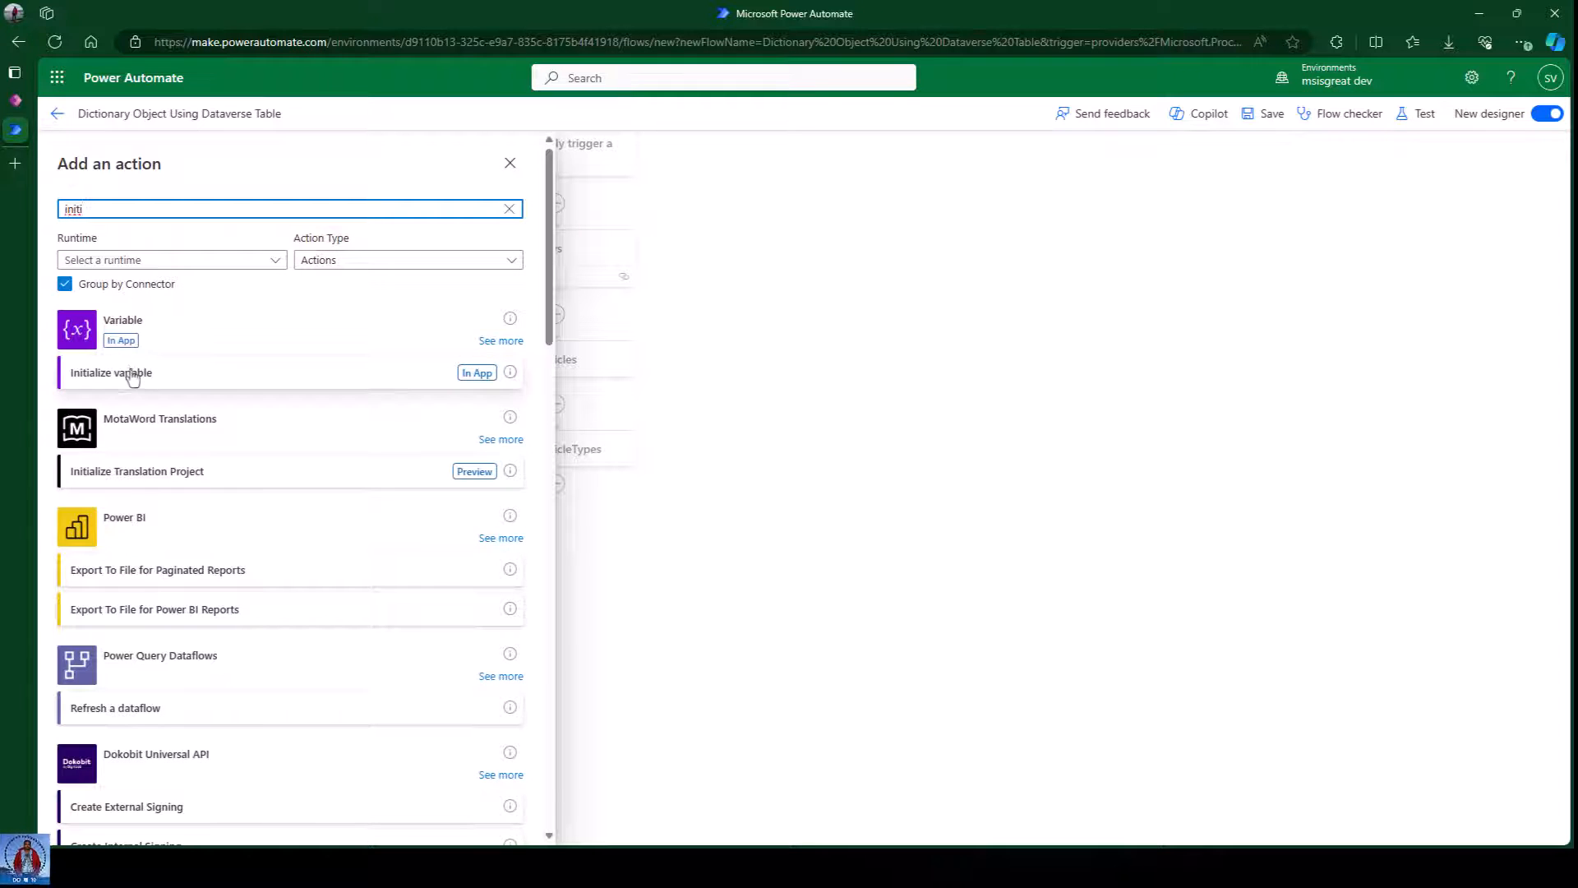
left_click(162, 156)
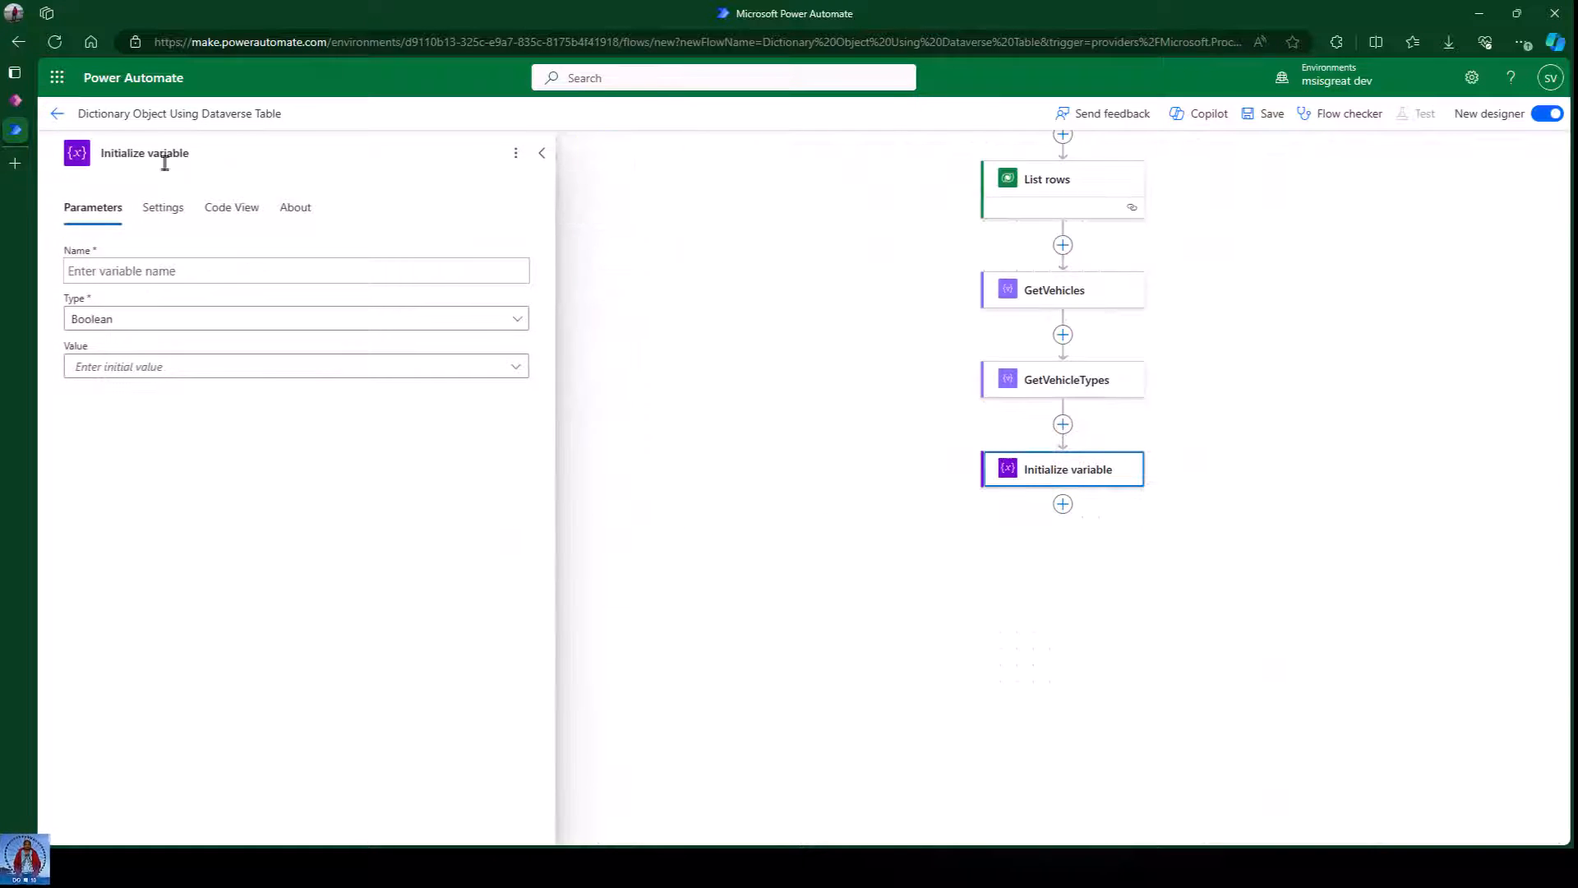
left_click_drag(206, 155, 76, 162)
type("DistinctVehicles")
Name the variable DistinctVehicles and set its type to Array.
left_click(134, 278)
left_click(134, 156)
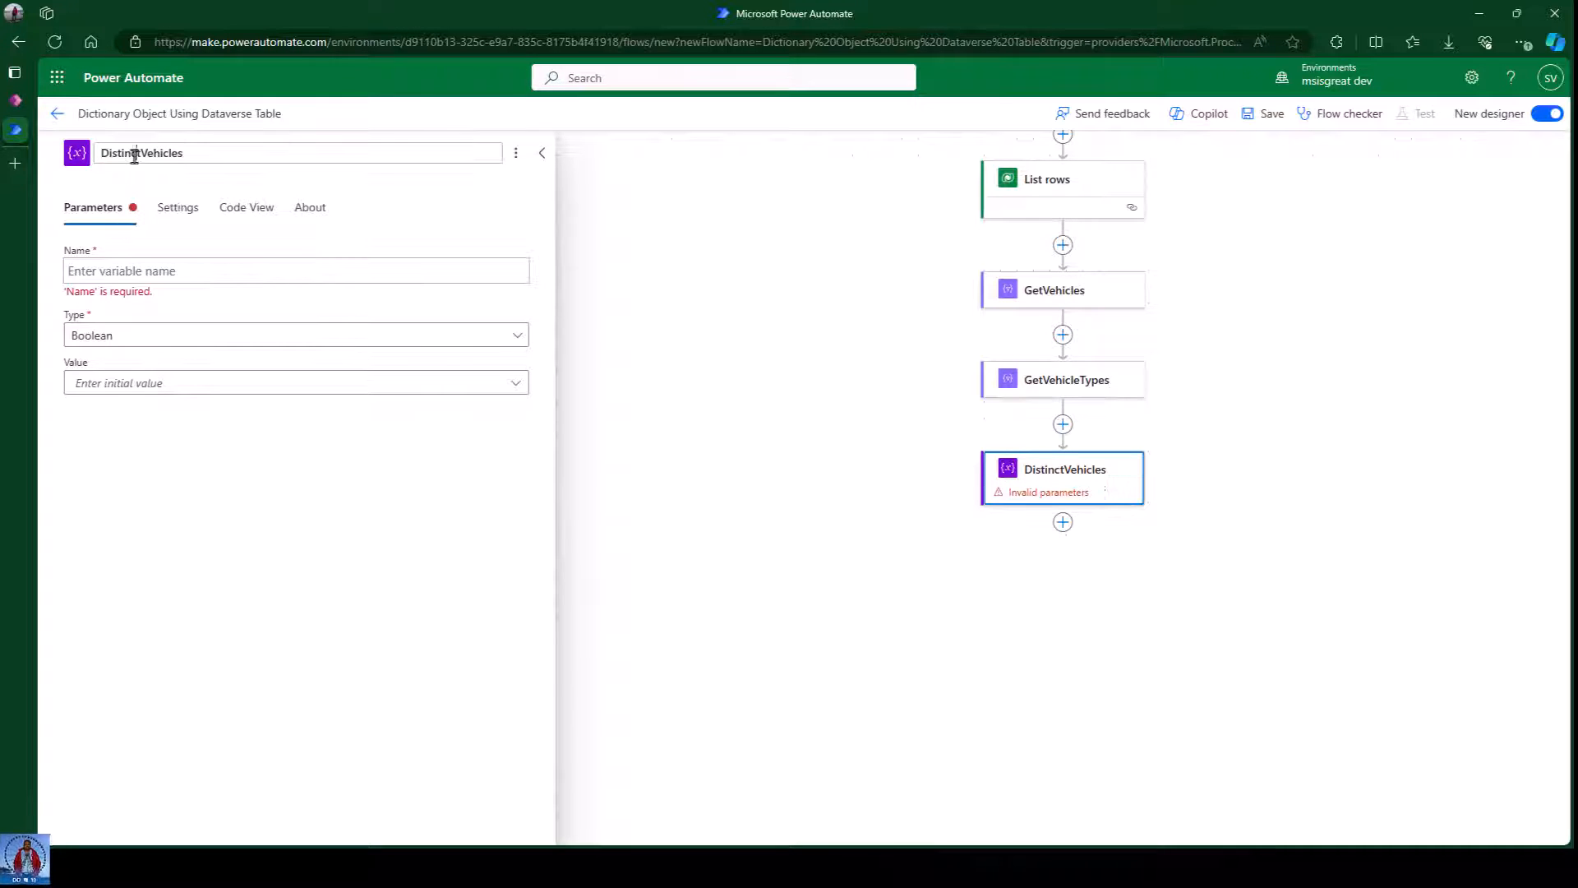
double_click(134, 156)
key("ctrl+c")
left_click(176, 272)
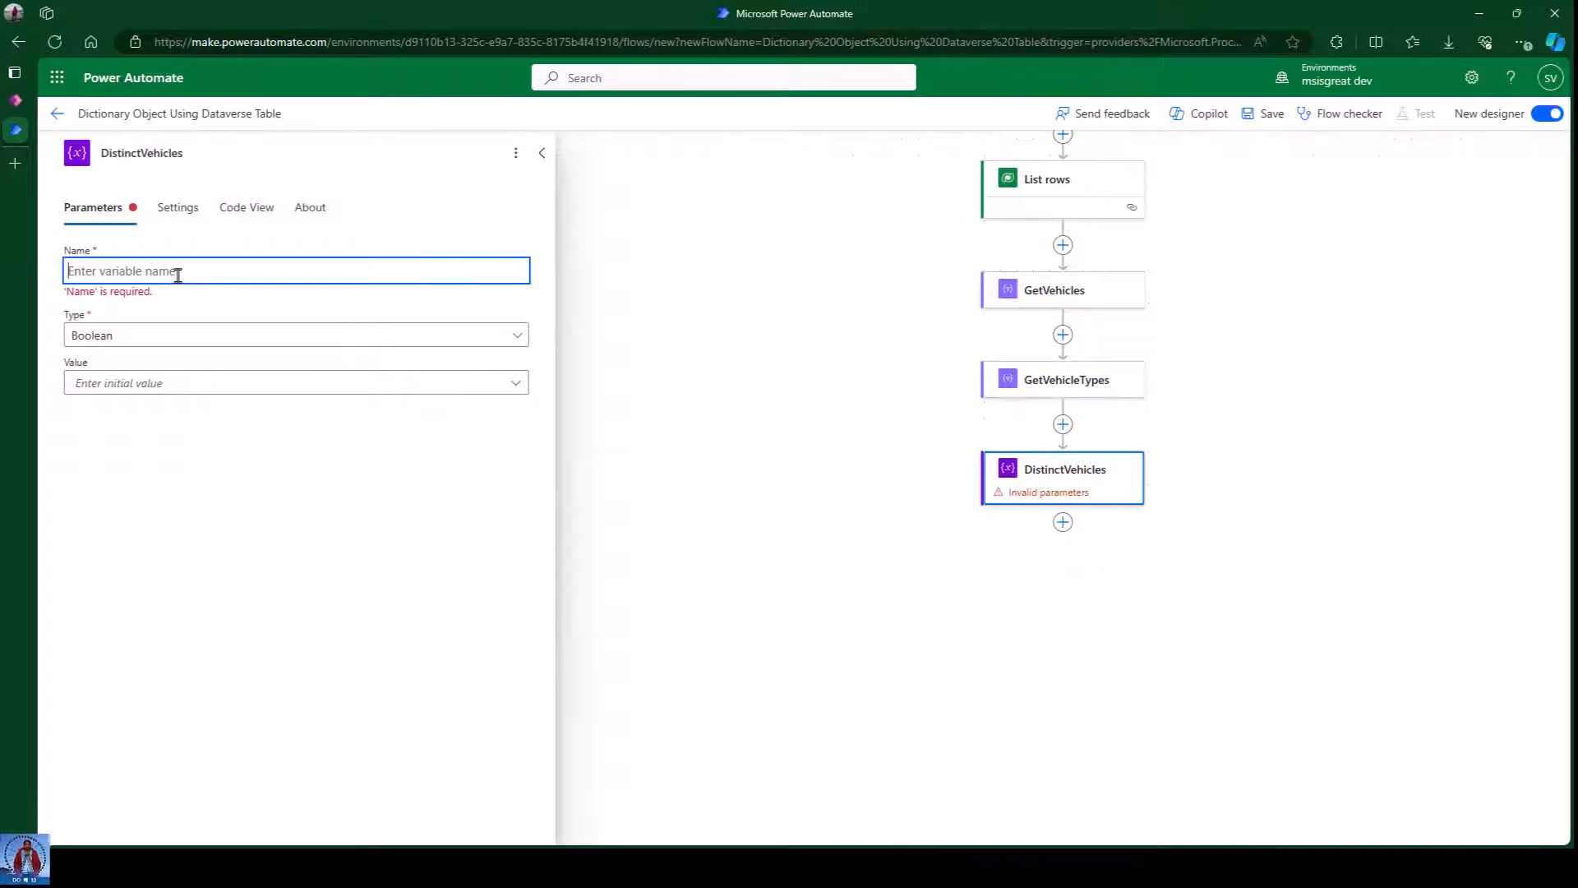
key("ctrl+v")
left_click(156, 326)
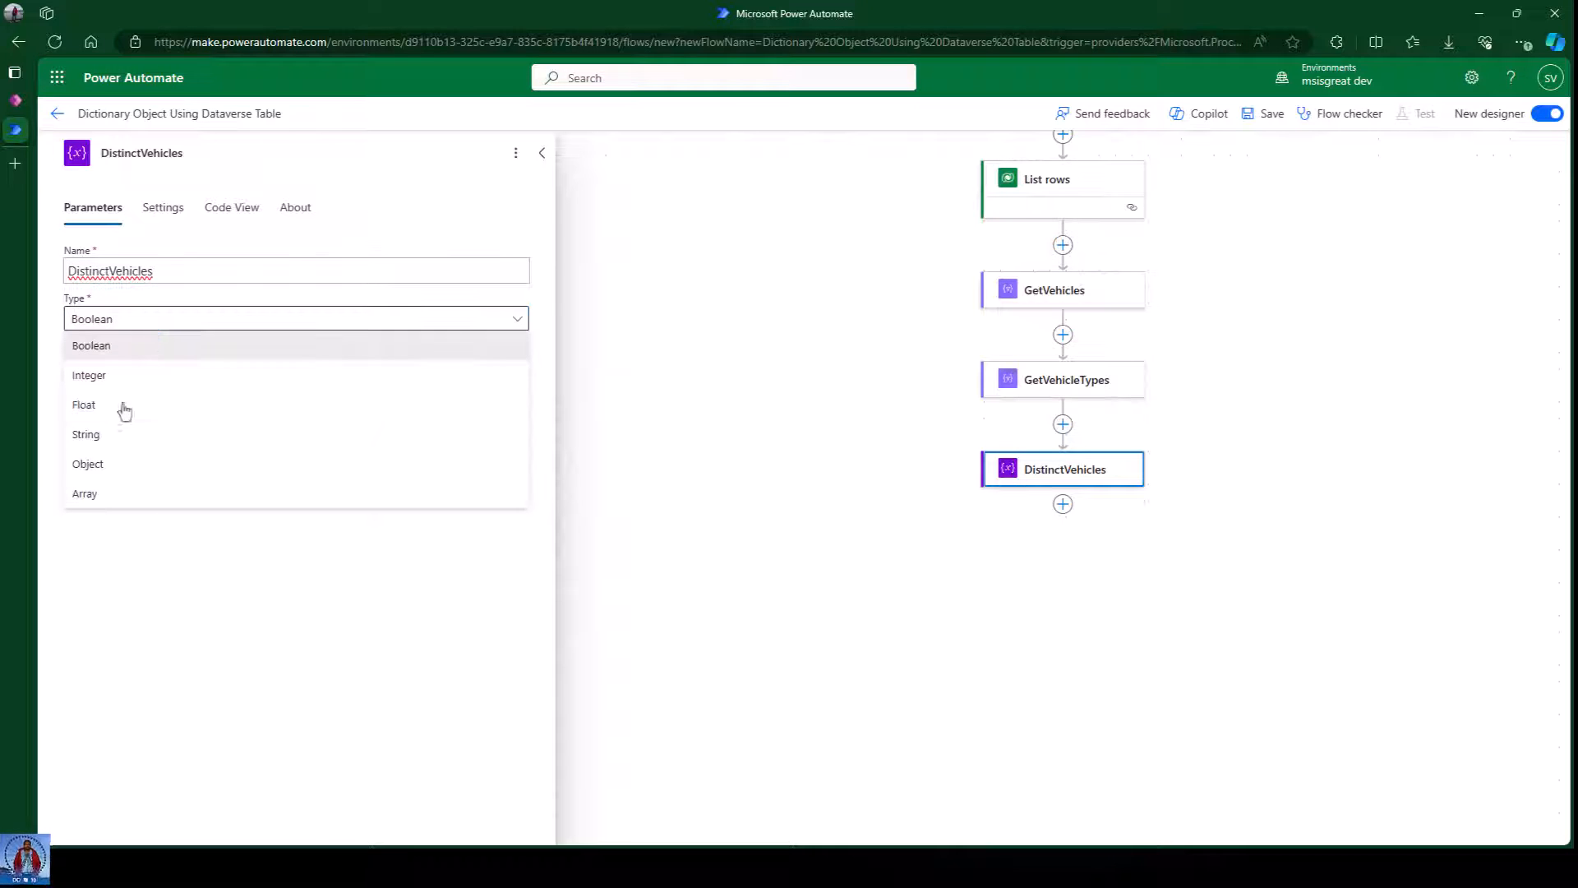
left_click(111, 495)
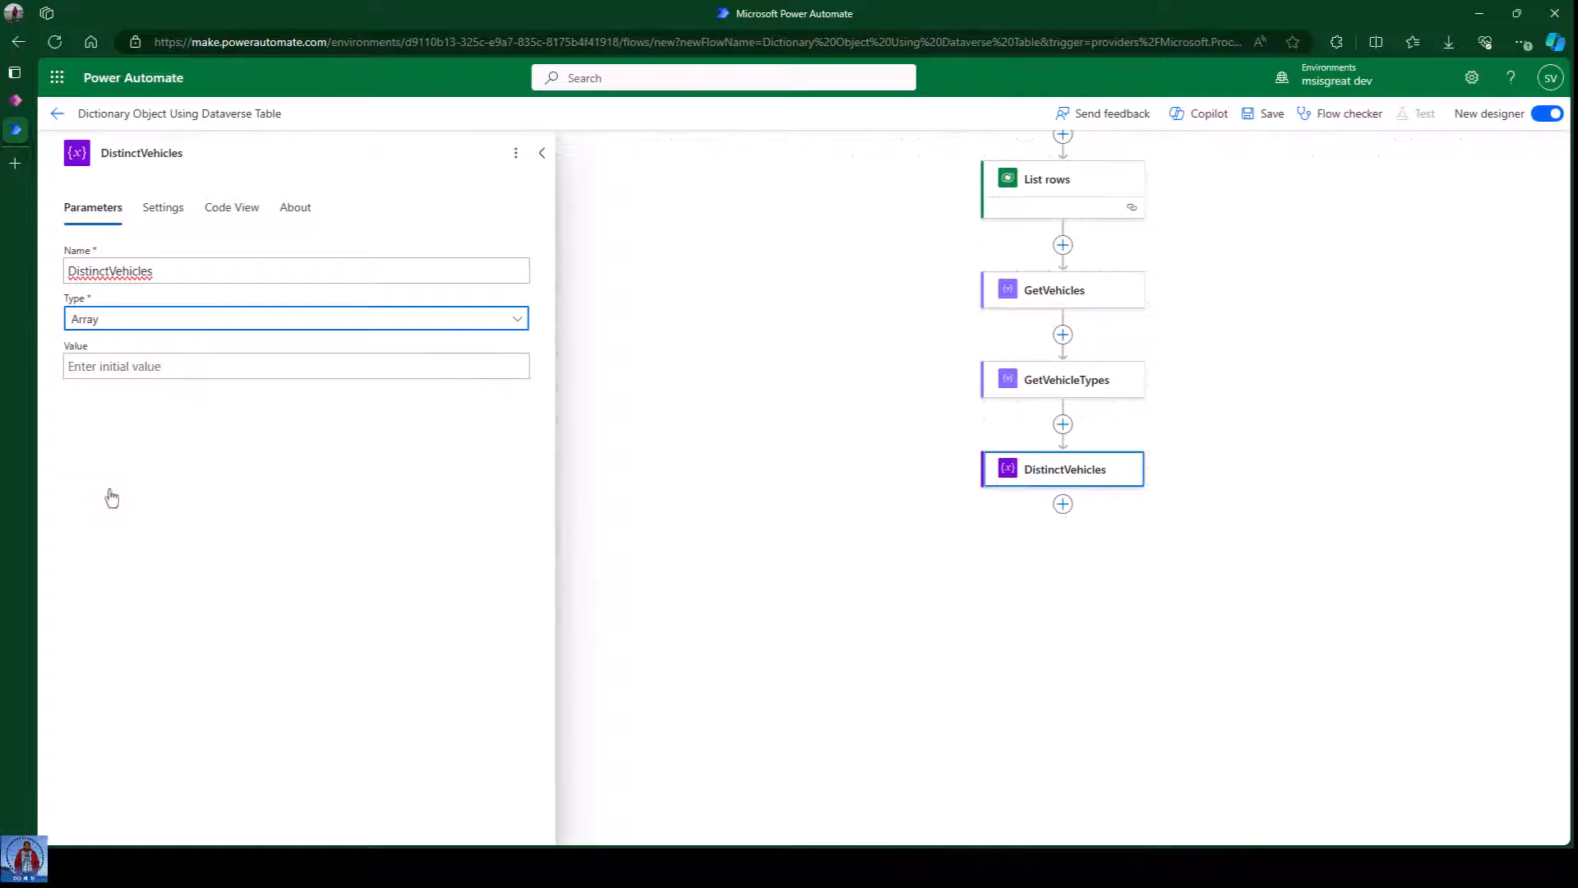
left_click(143, 369)
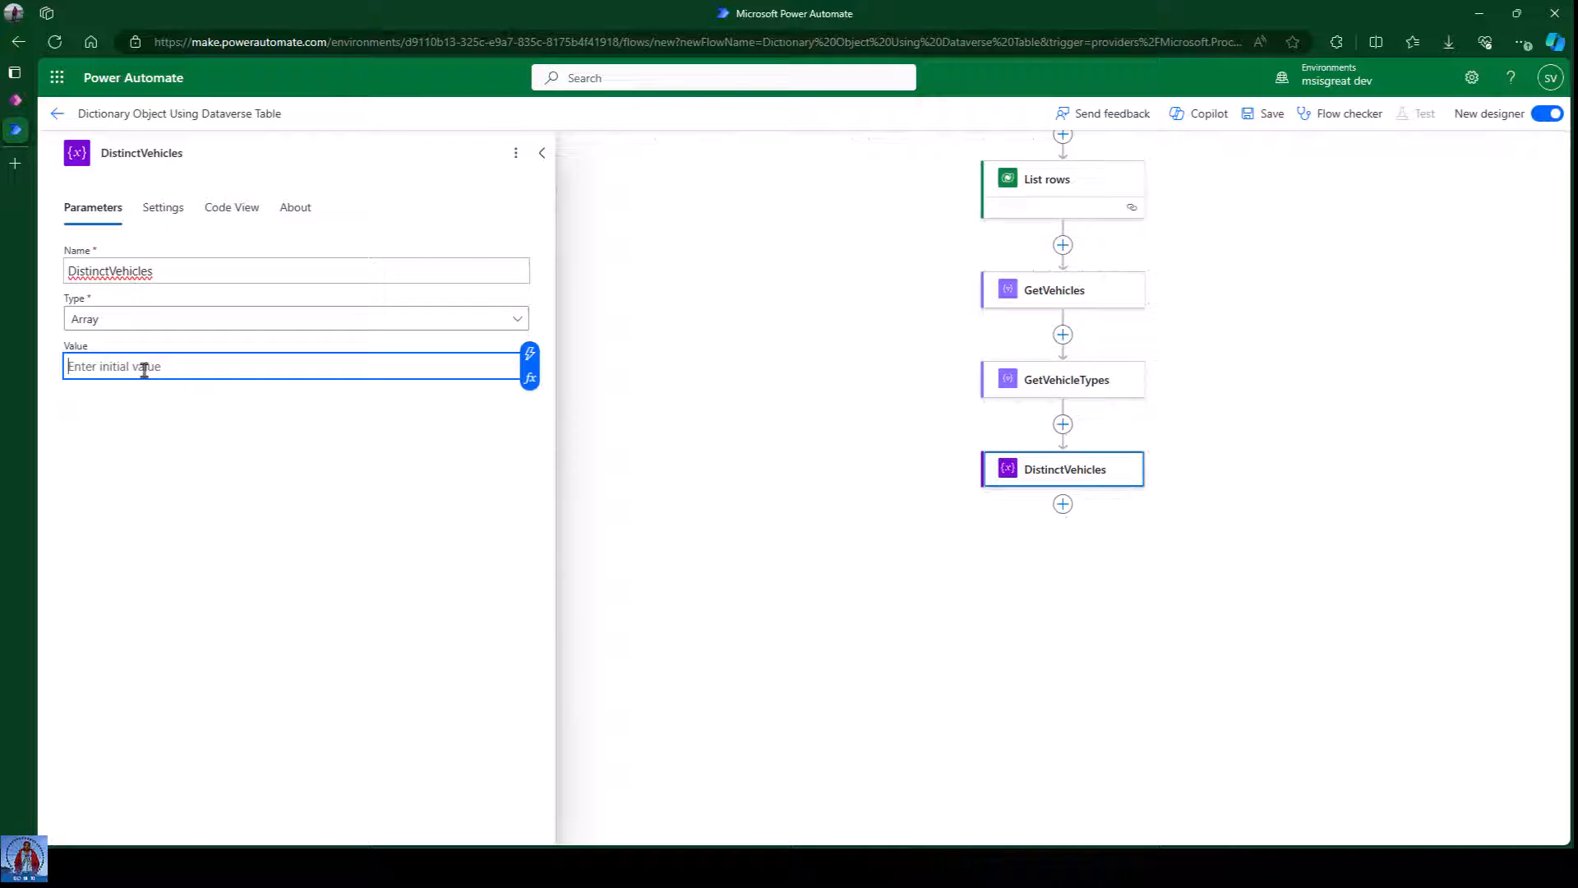
left_click(533, 376)
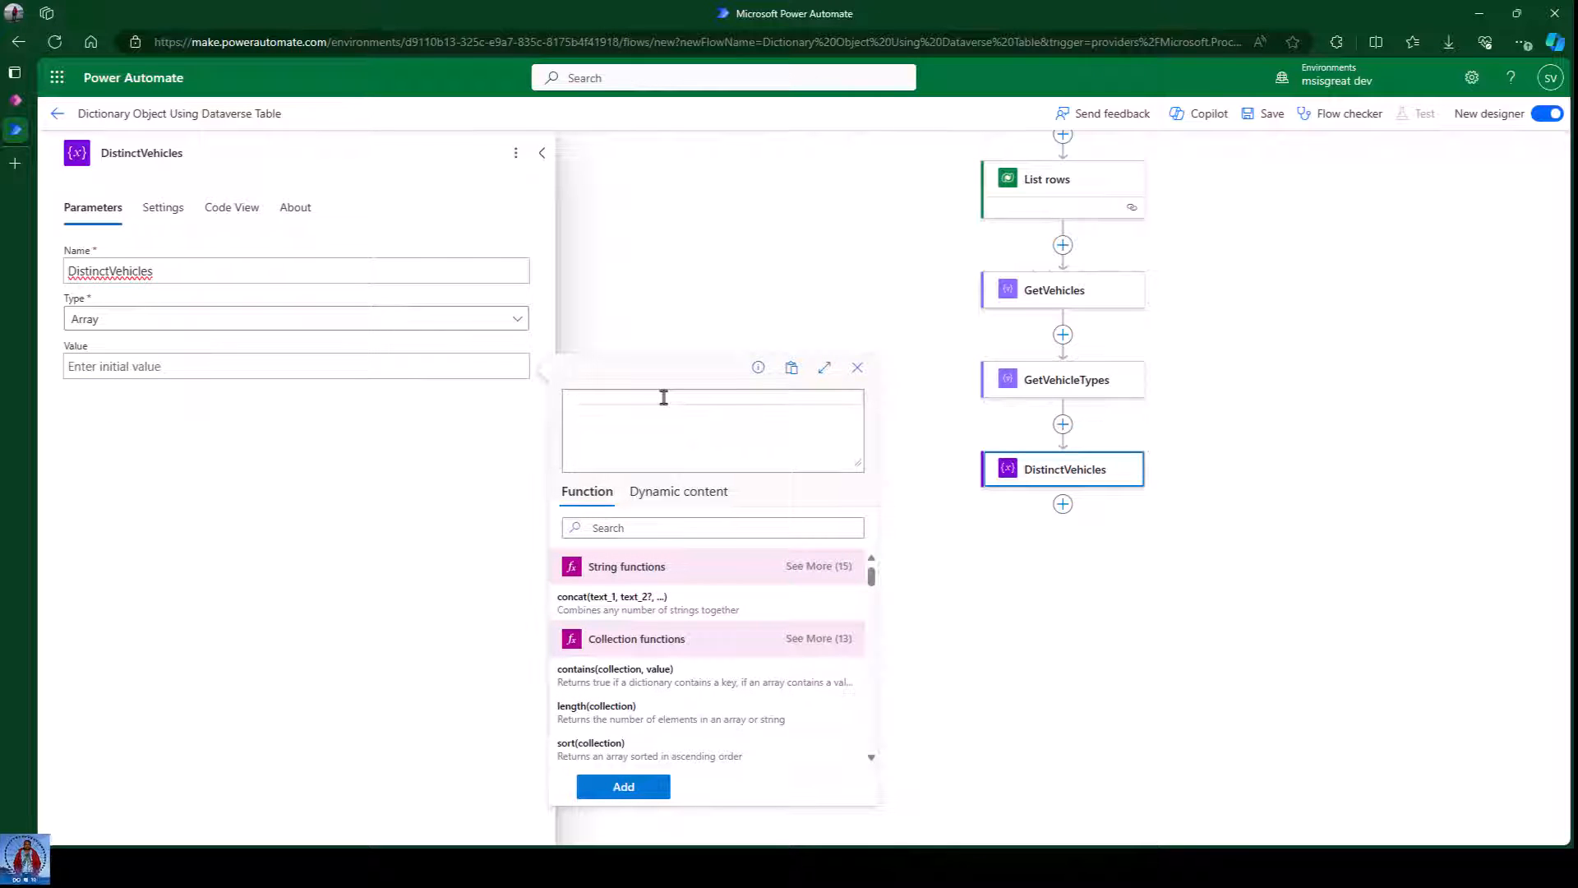
Enter intersection(body('GetVehicleTypes'),body('GetVehicleTypes')) as the variable's initial value.
type("interse")
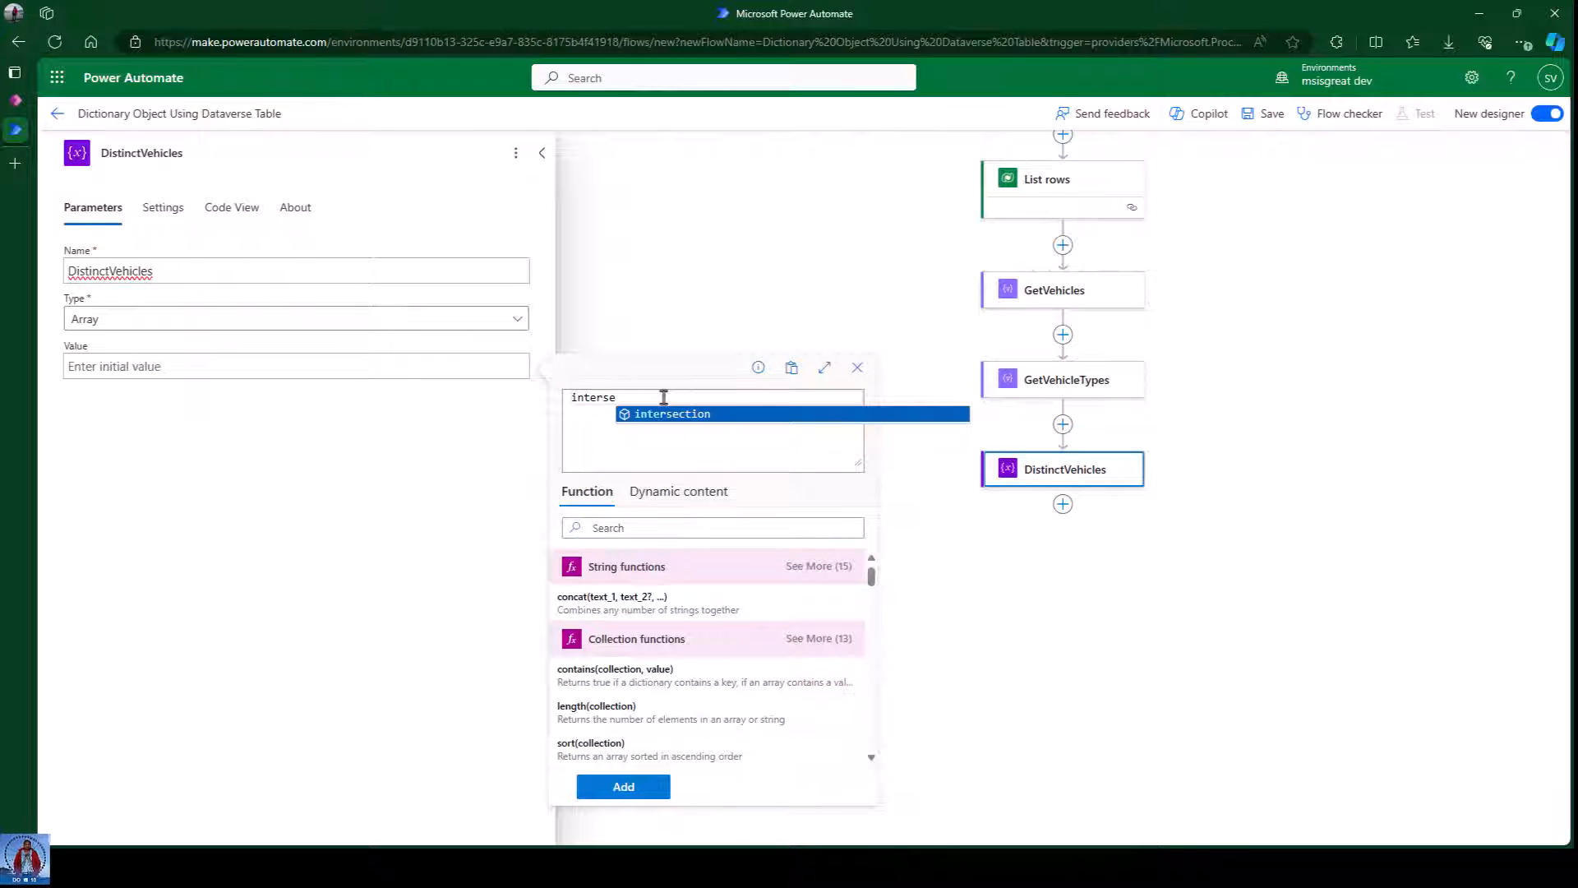
left_click(665, 415)
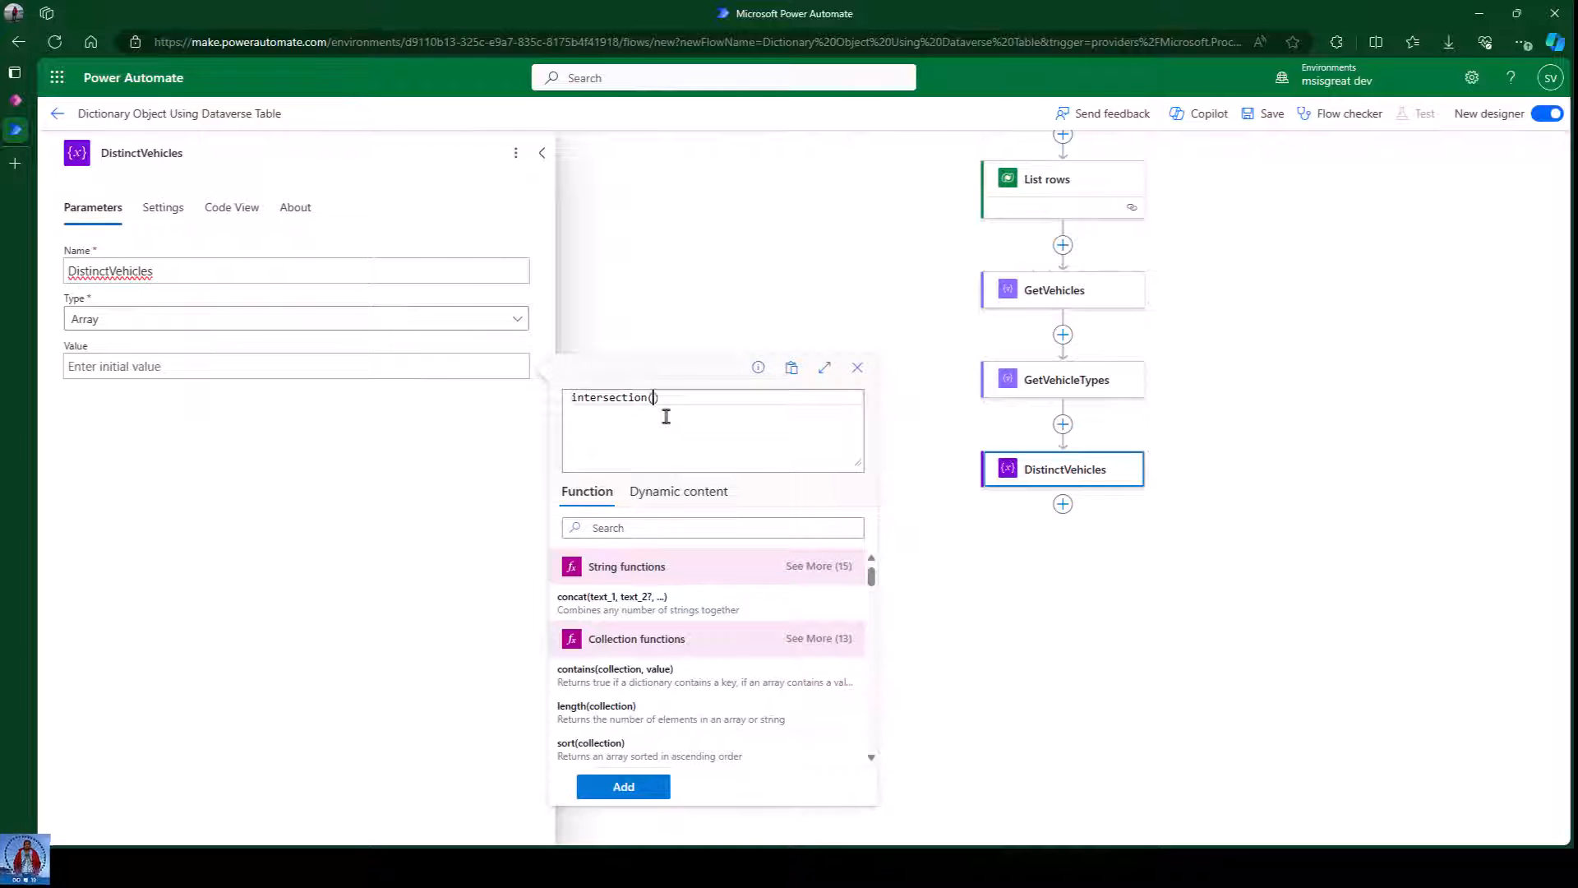
left_click(676, 493)
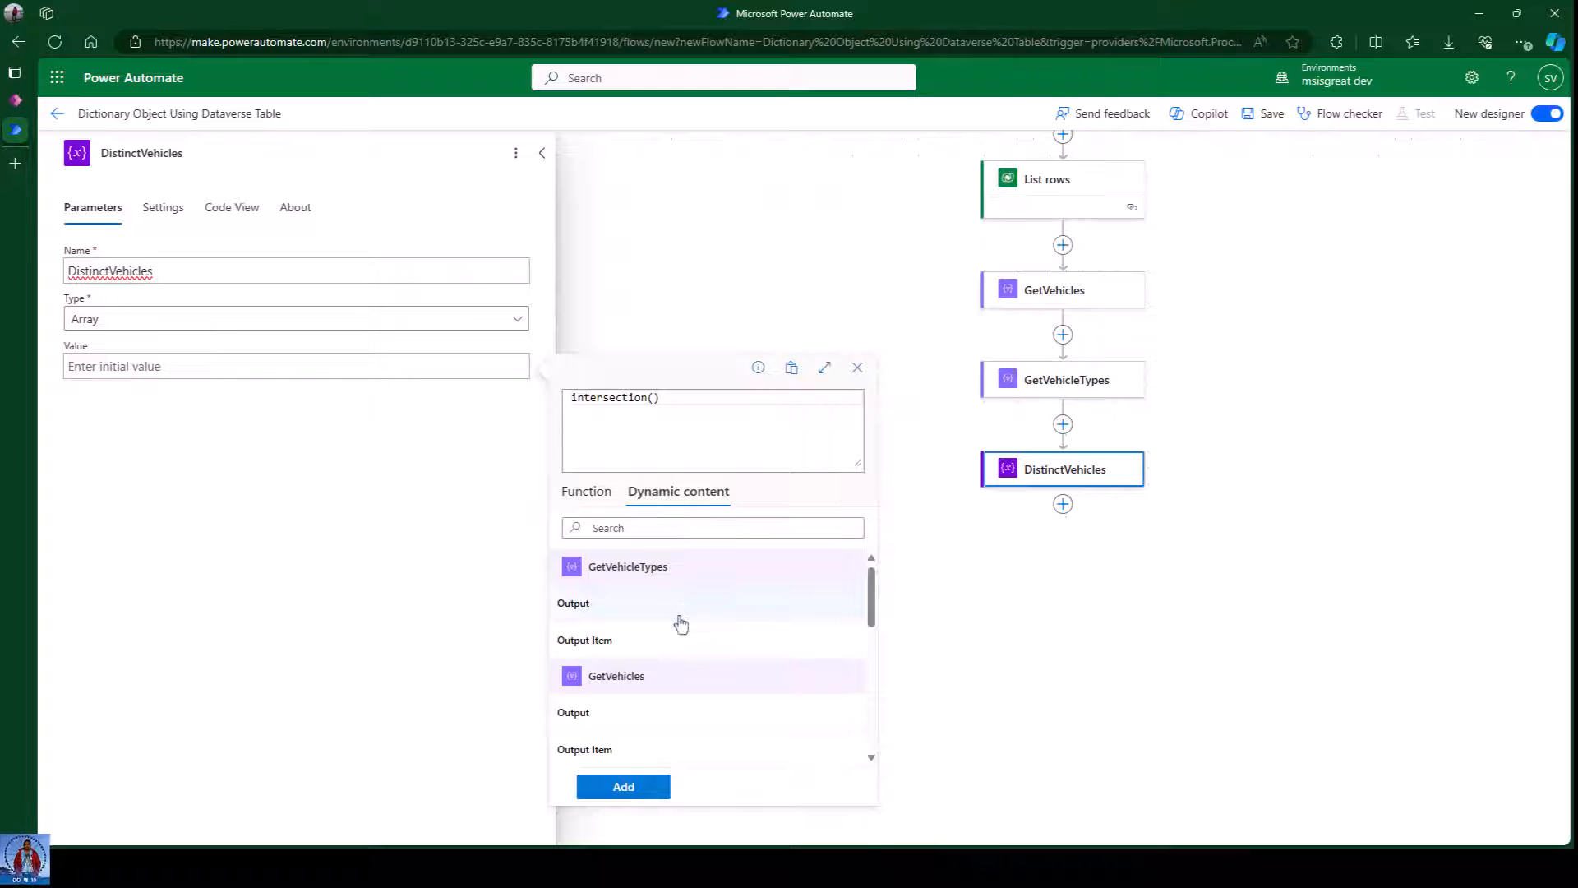
left_click(607, 613)
type(",")
left_click(605, 612)
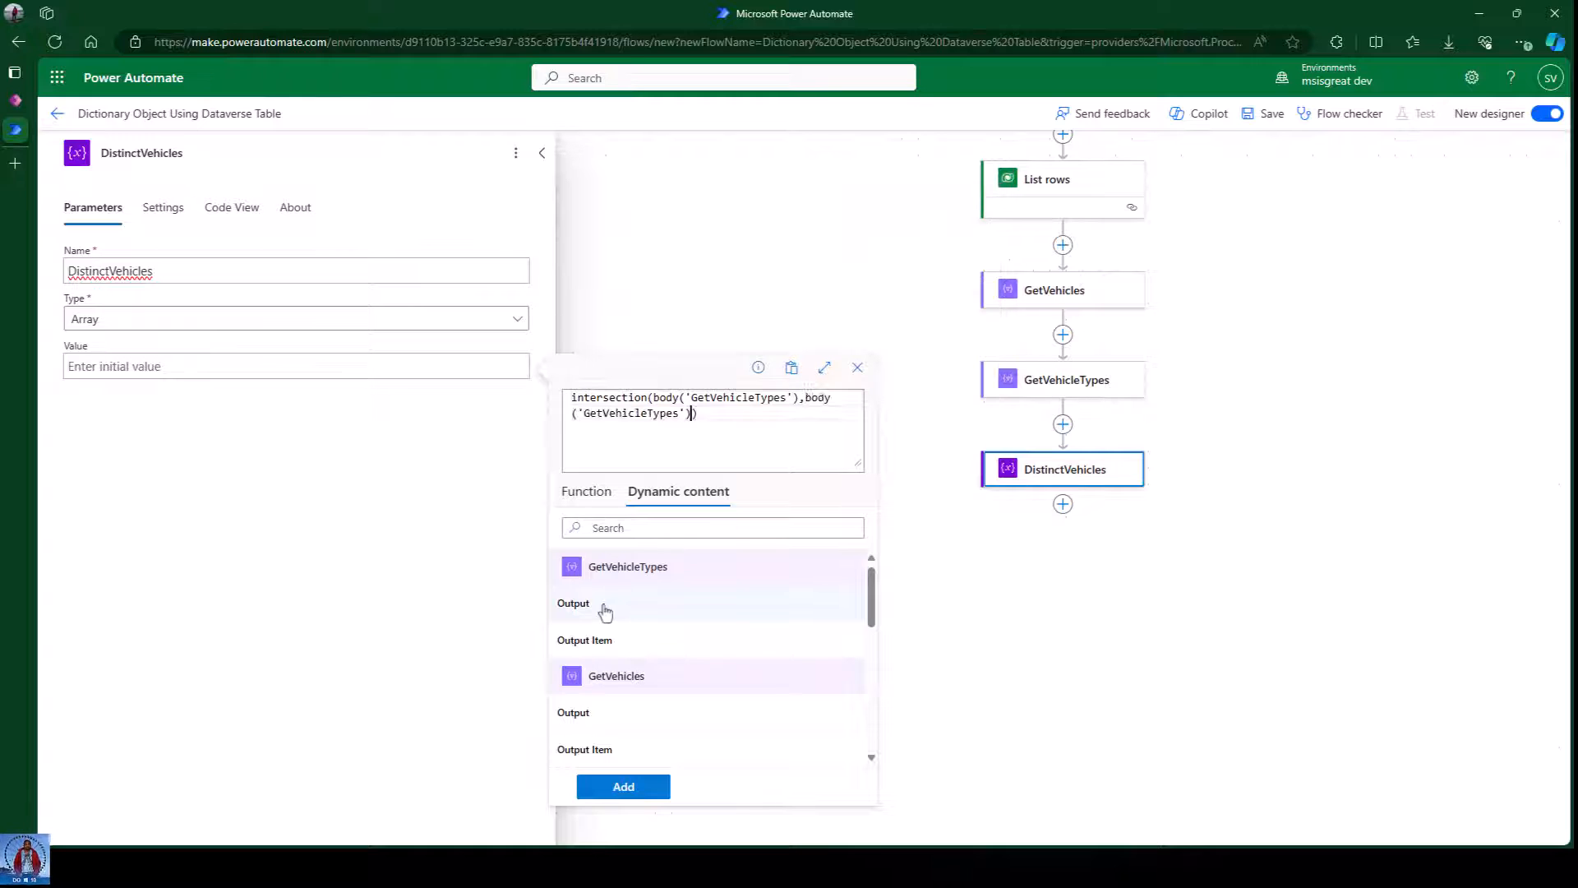
left_click_drag(698, 414, 569, 401)
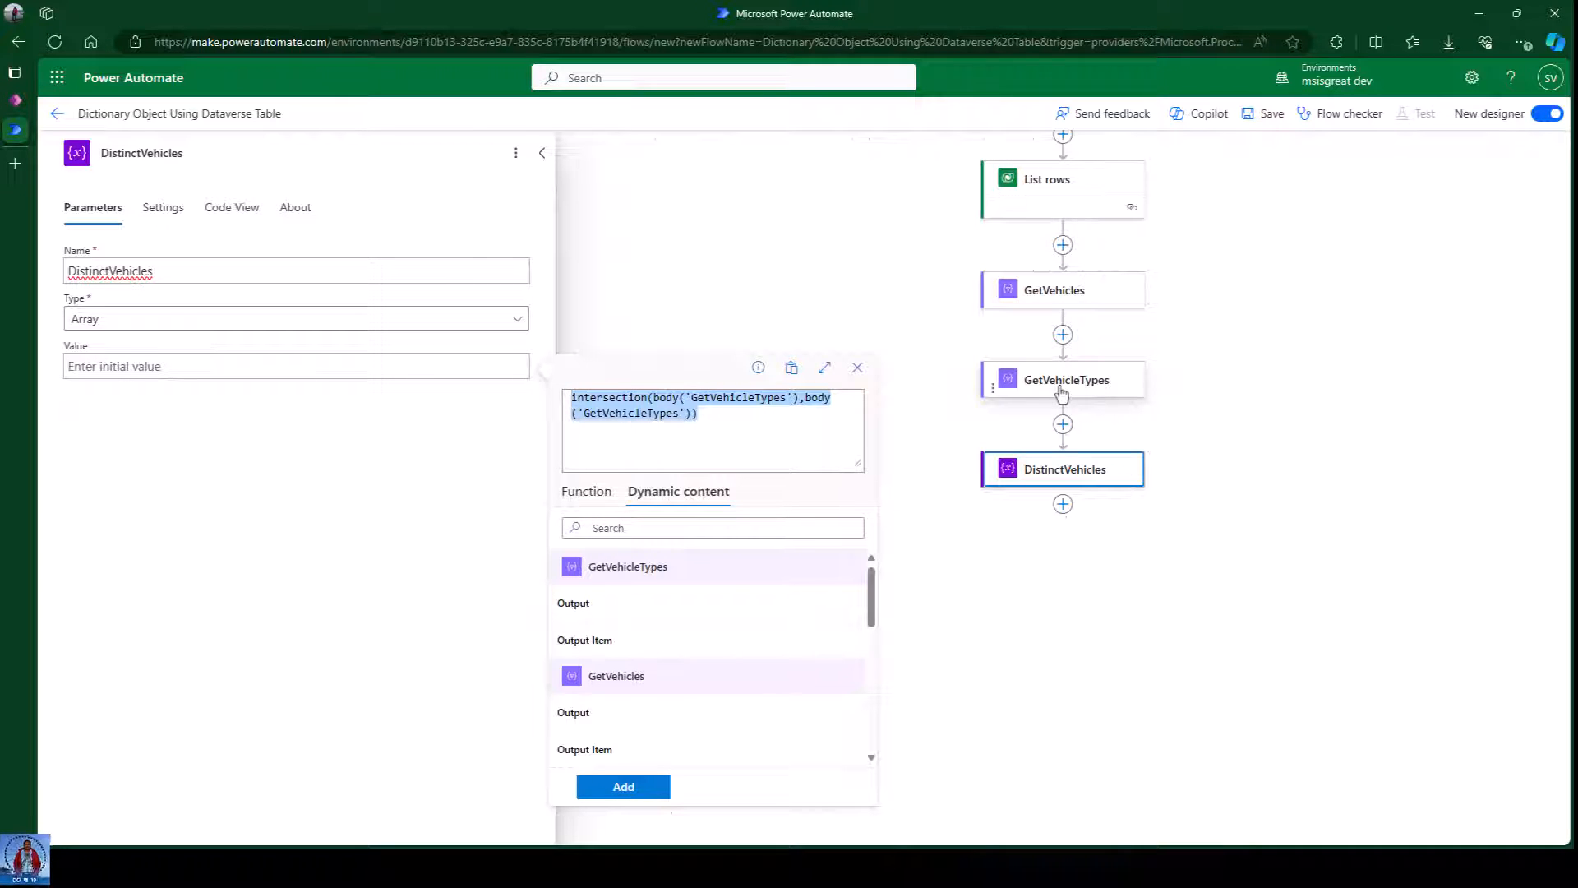
left_click(732, 414)
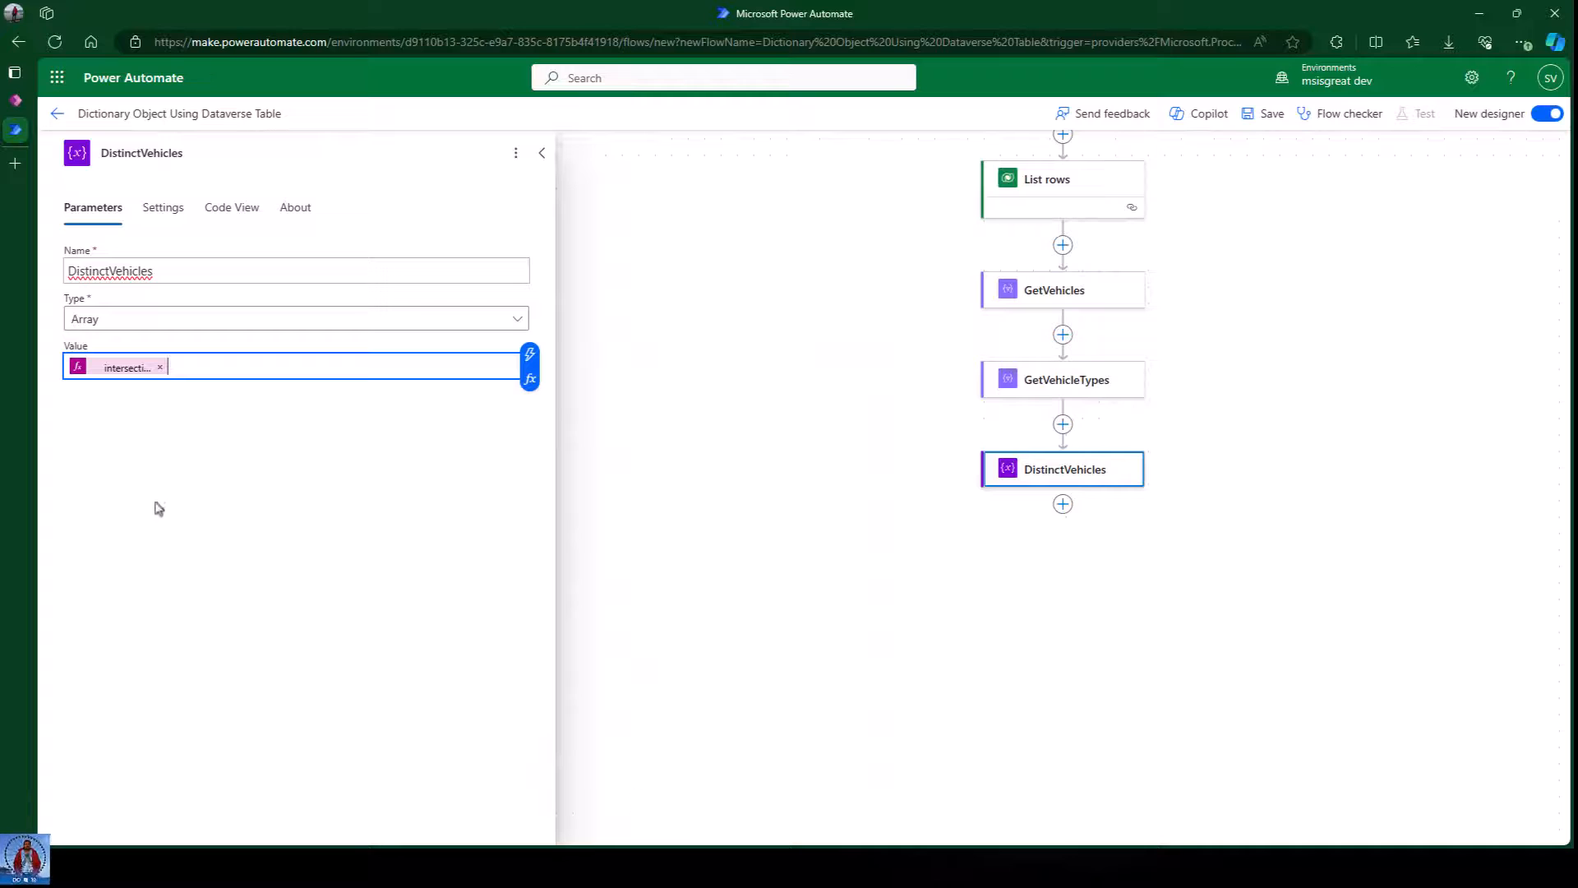
Add another Initialize variable step after DistinctVehicles.
left_click(193, 473)
left_click(759, 476)
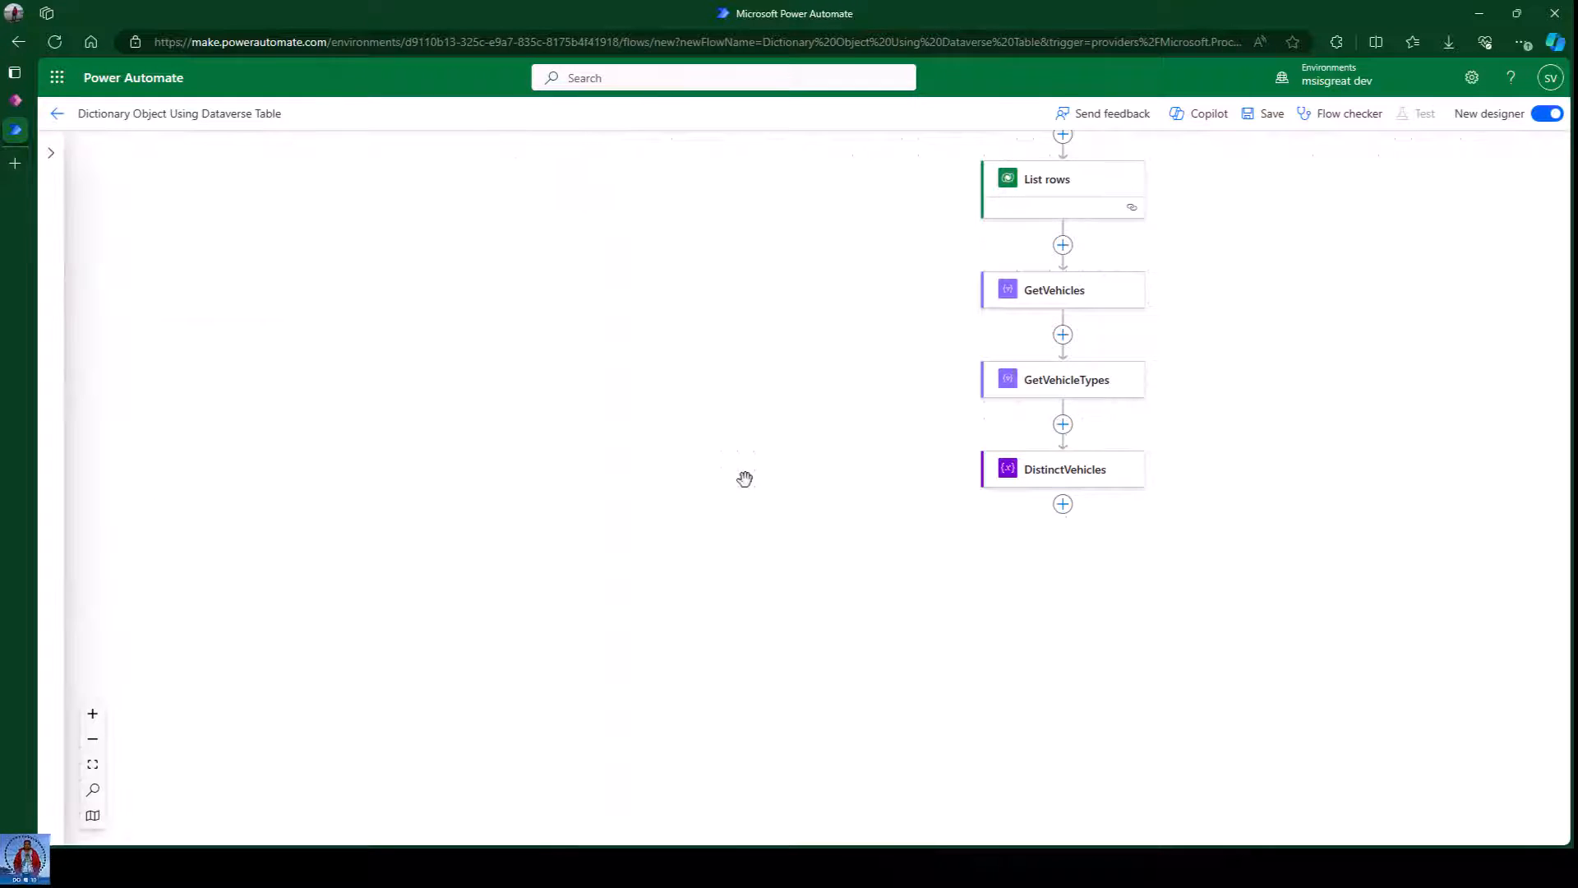
left_click_drag(1243, 452, 1133, 424)
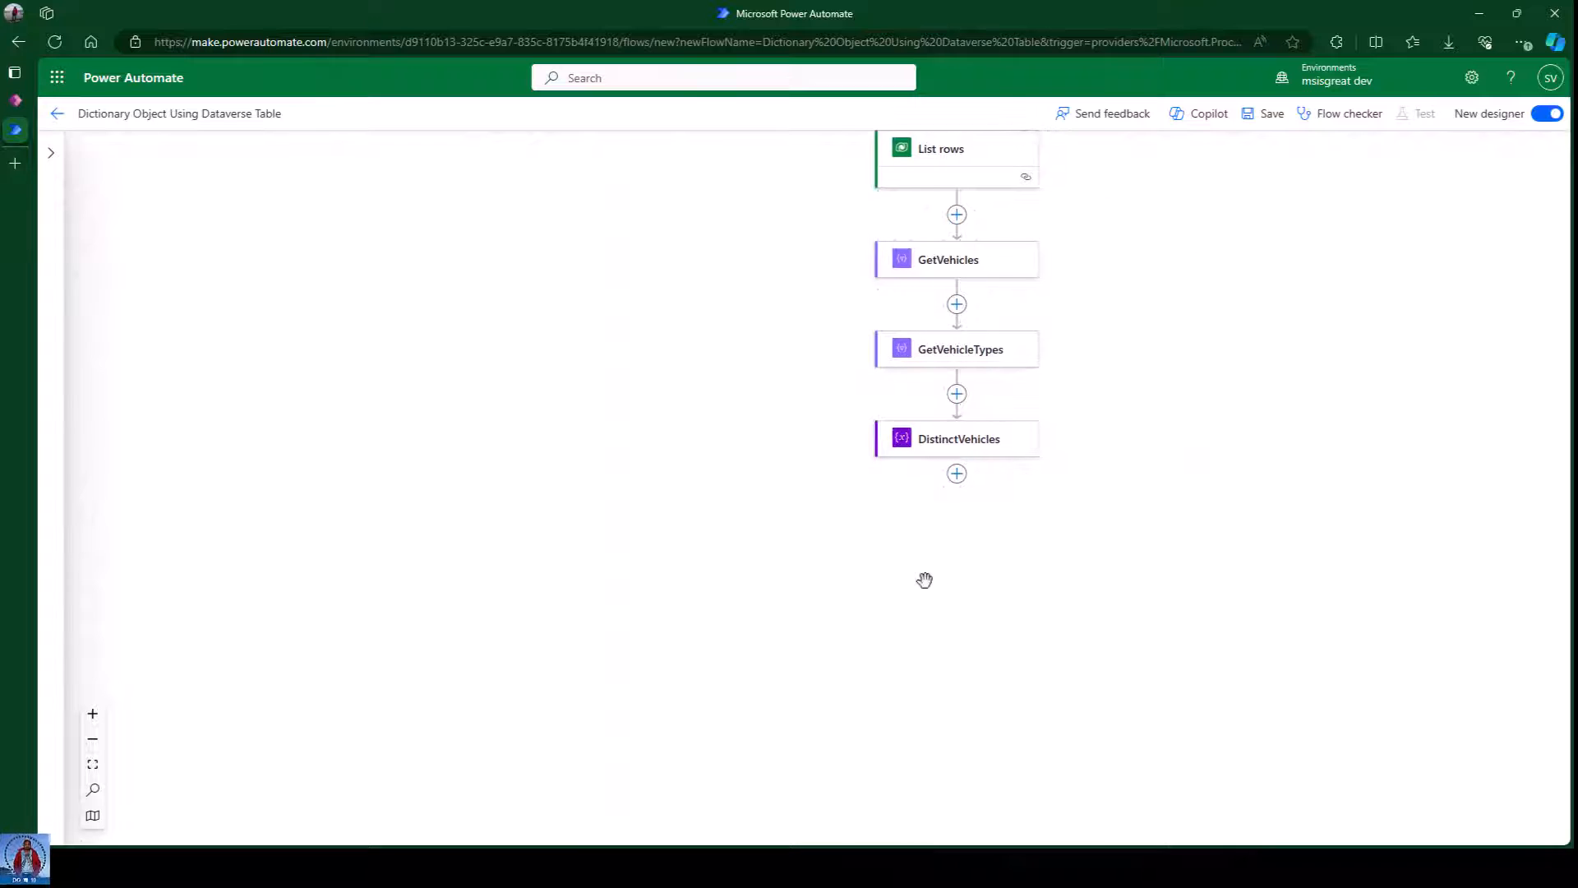
left_click(896, 868)
left_click(957, 474)
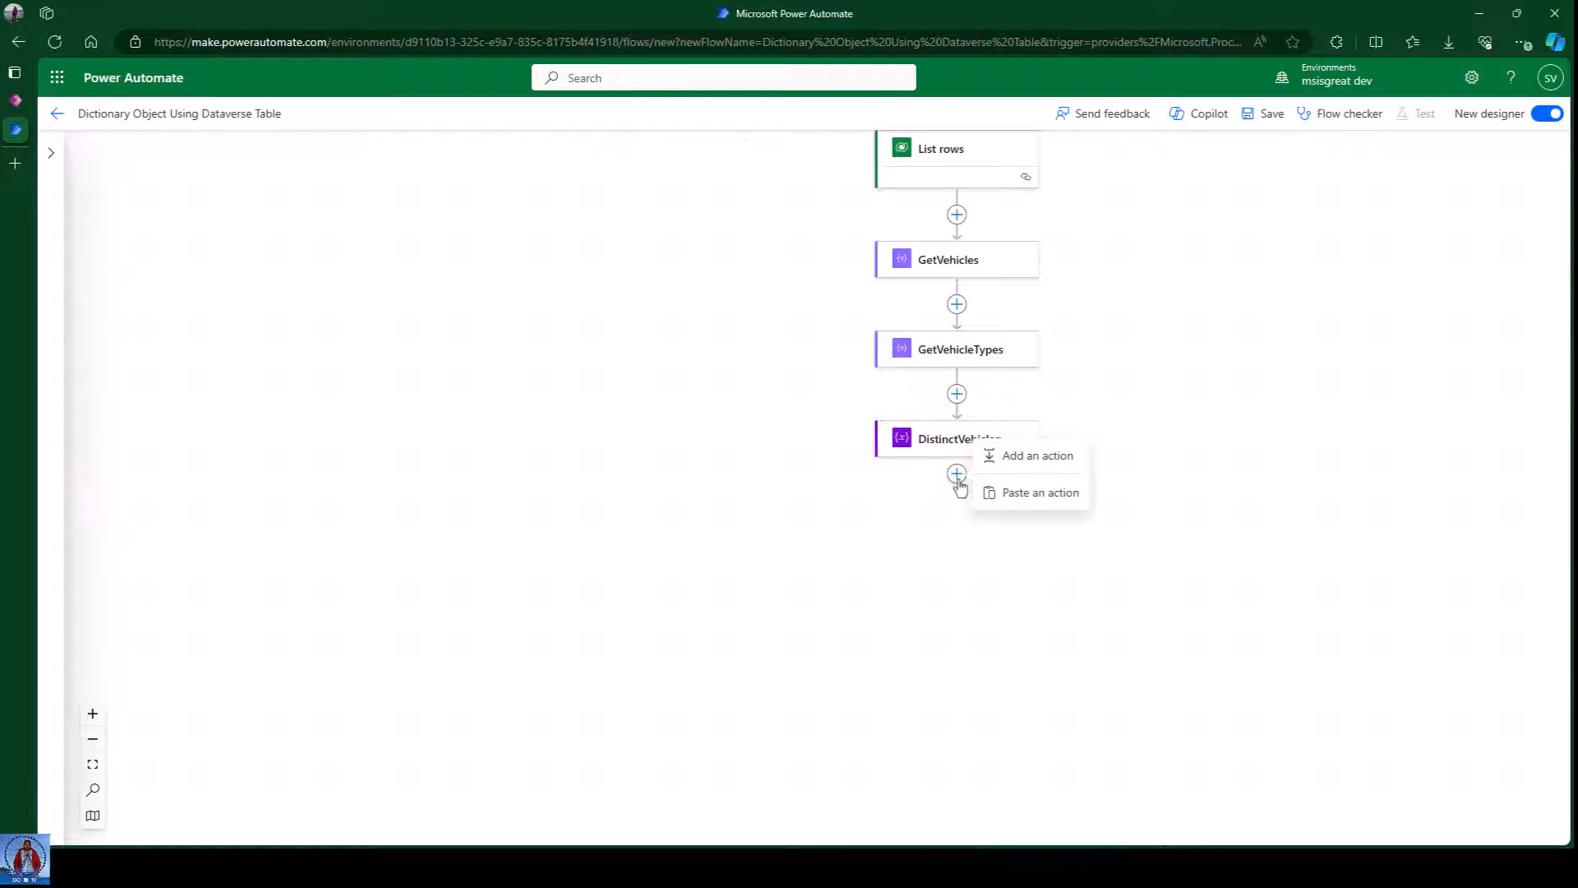
left_click(1020, 467)
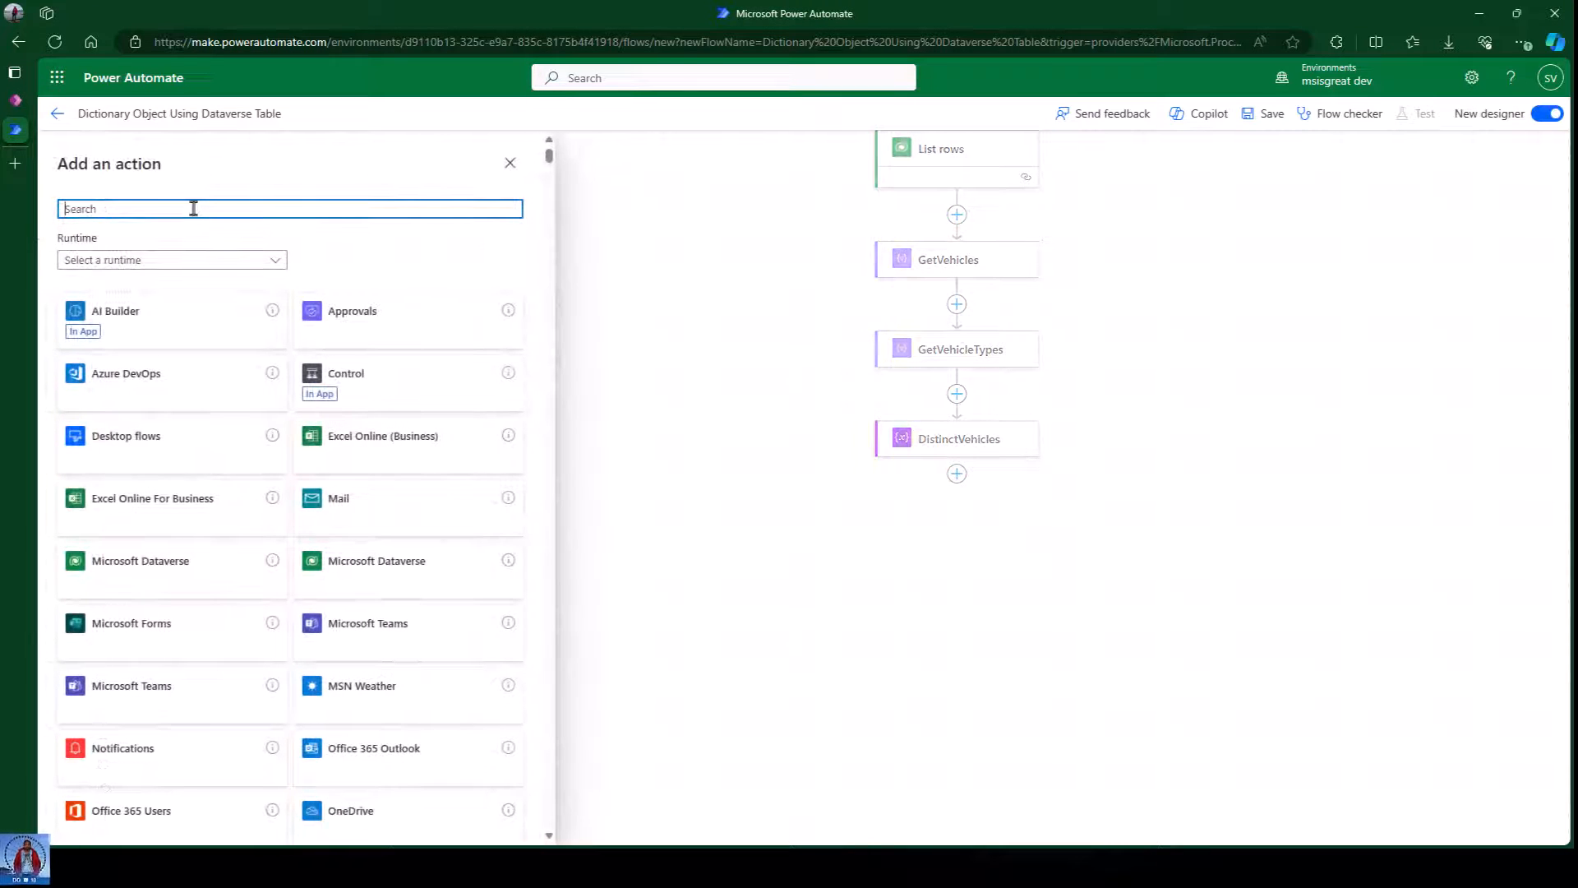
type("inityi")
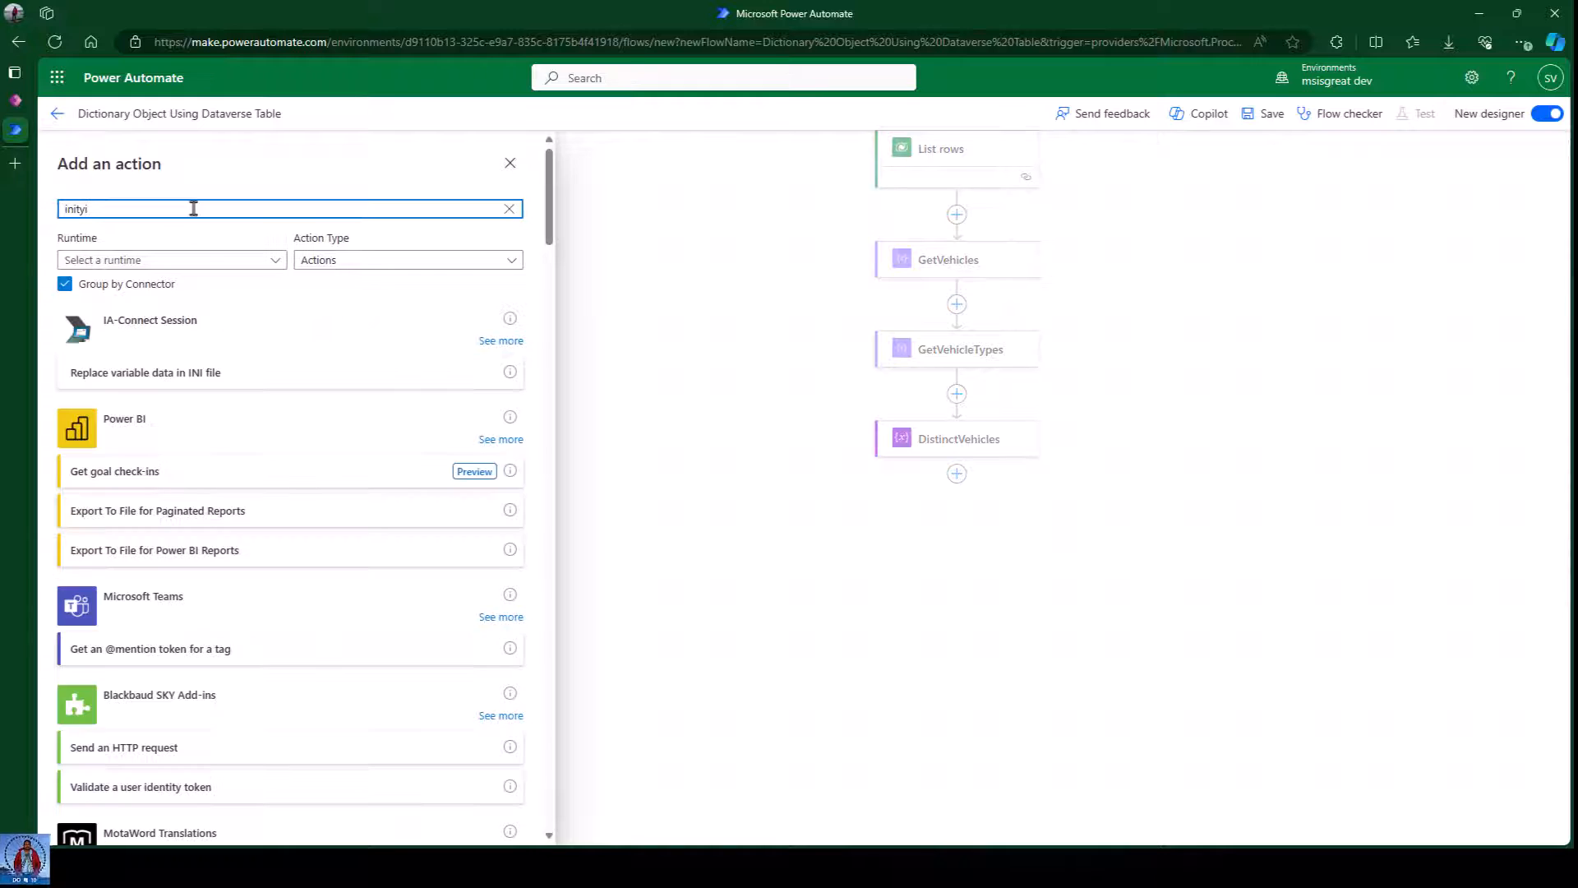
key("BackSpace")
type("ia")
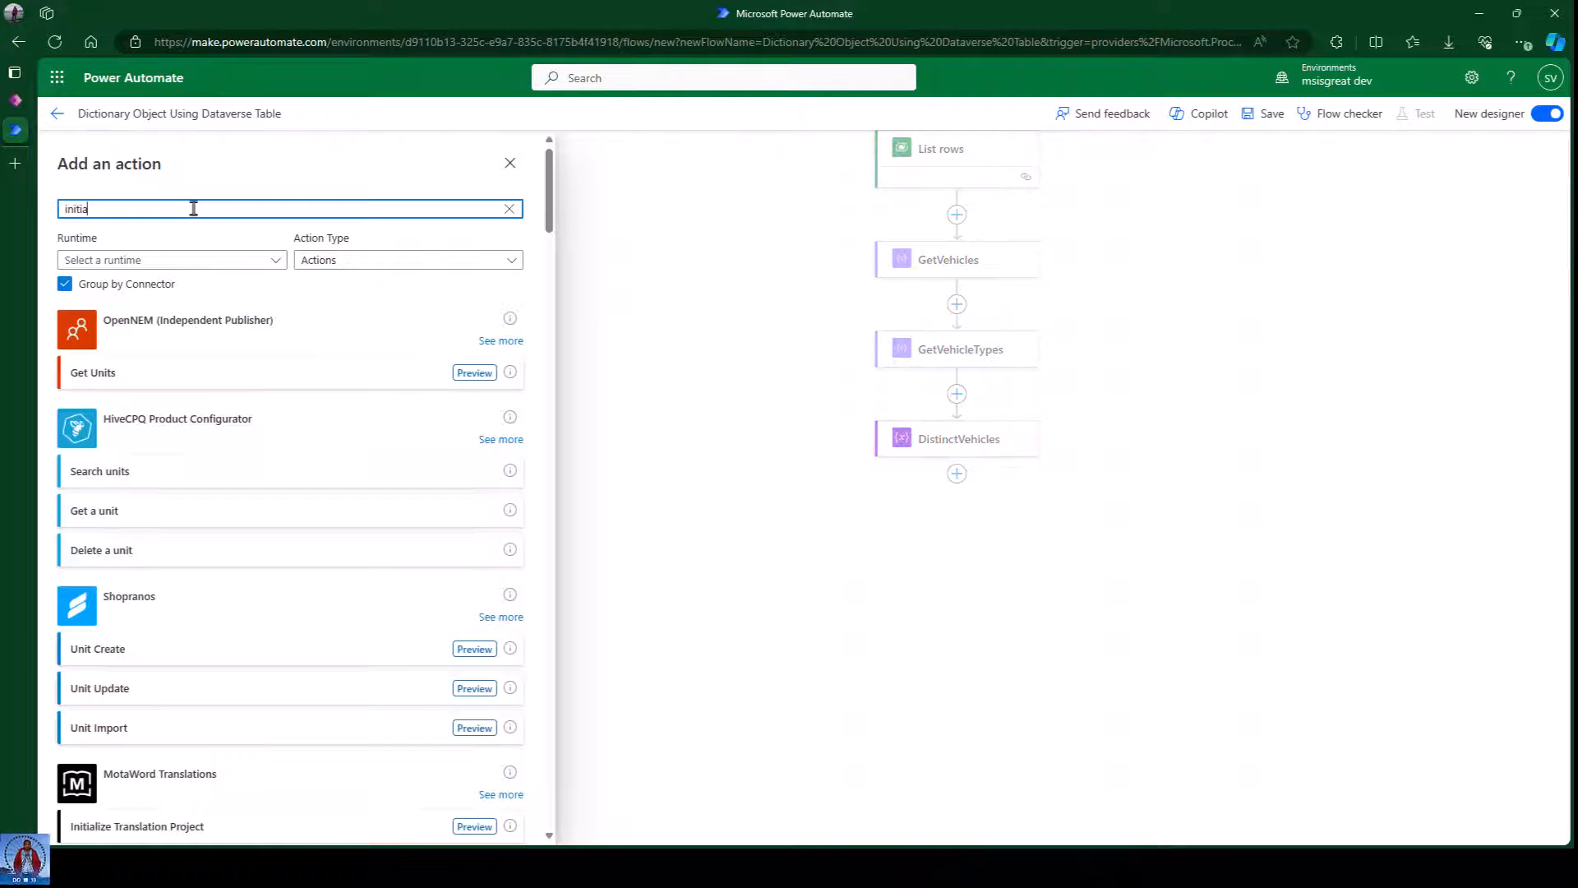
left_click(152, 473)
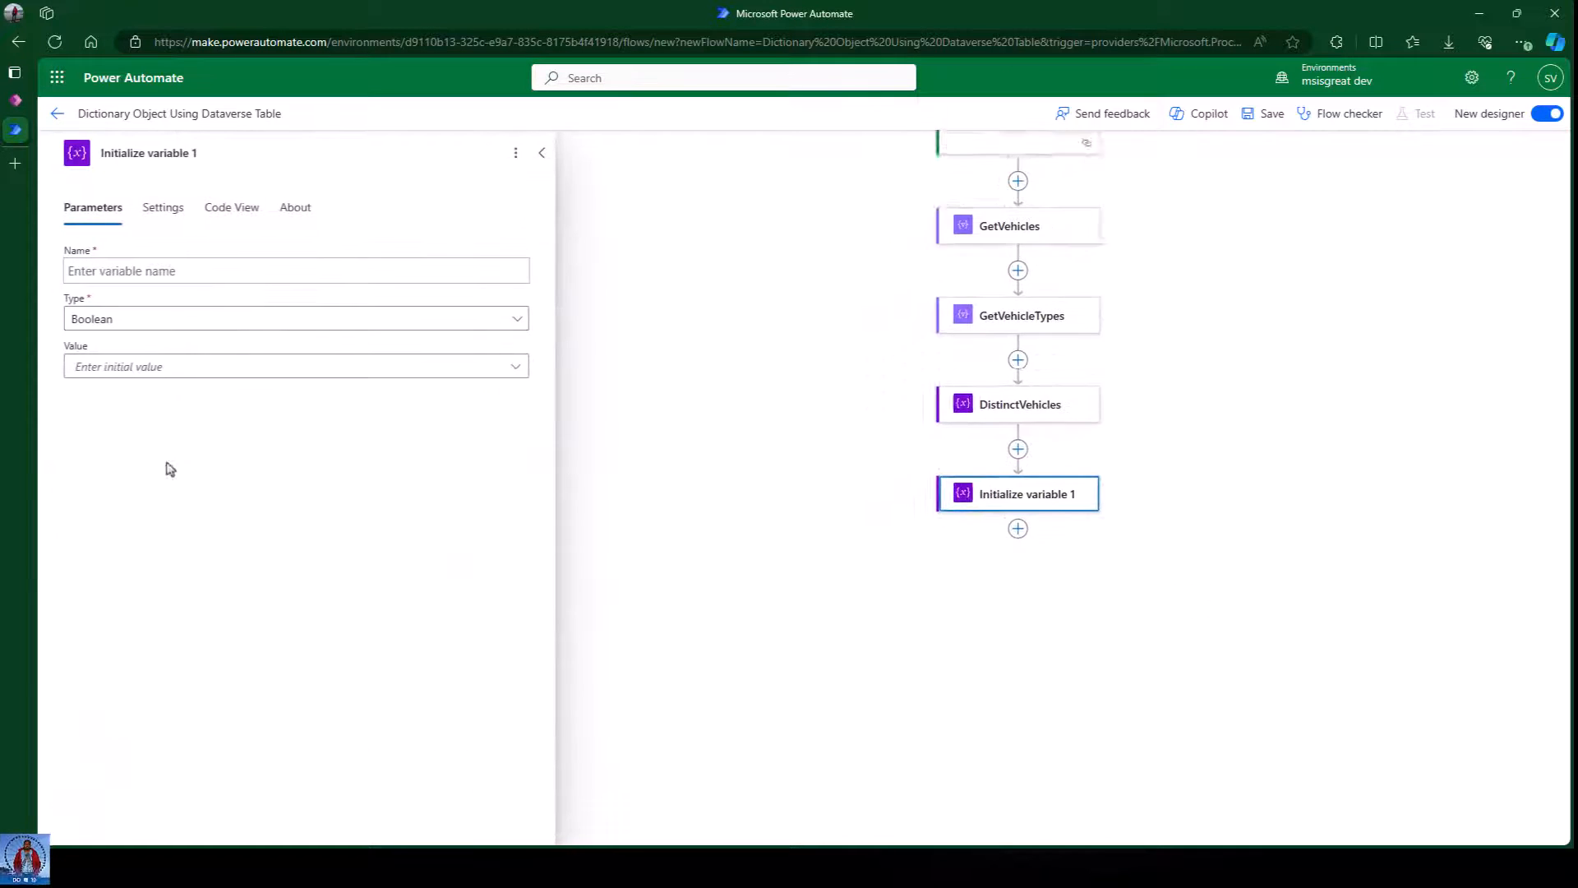
Title the step and variable Dictionary and set its type to Array.
left_click_drag(197, 152, 51, 156)
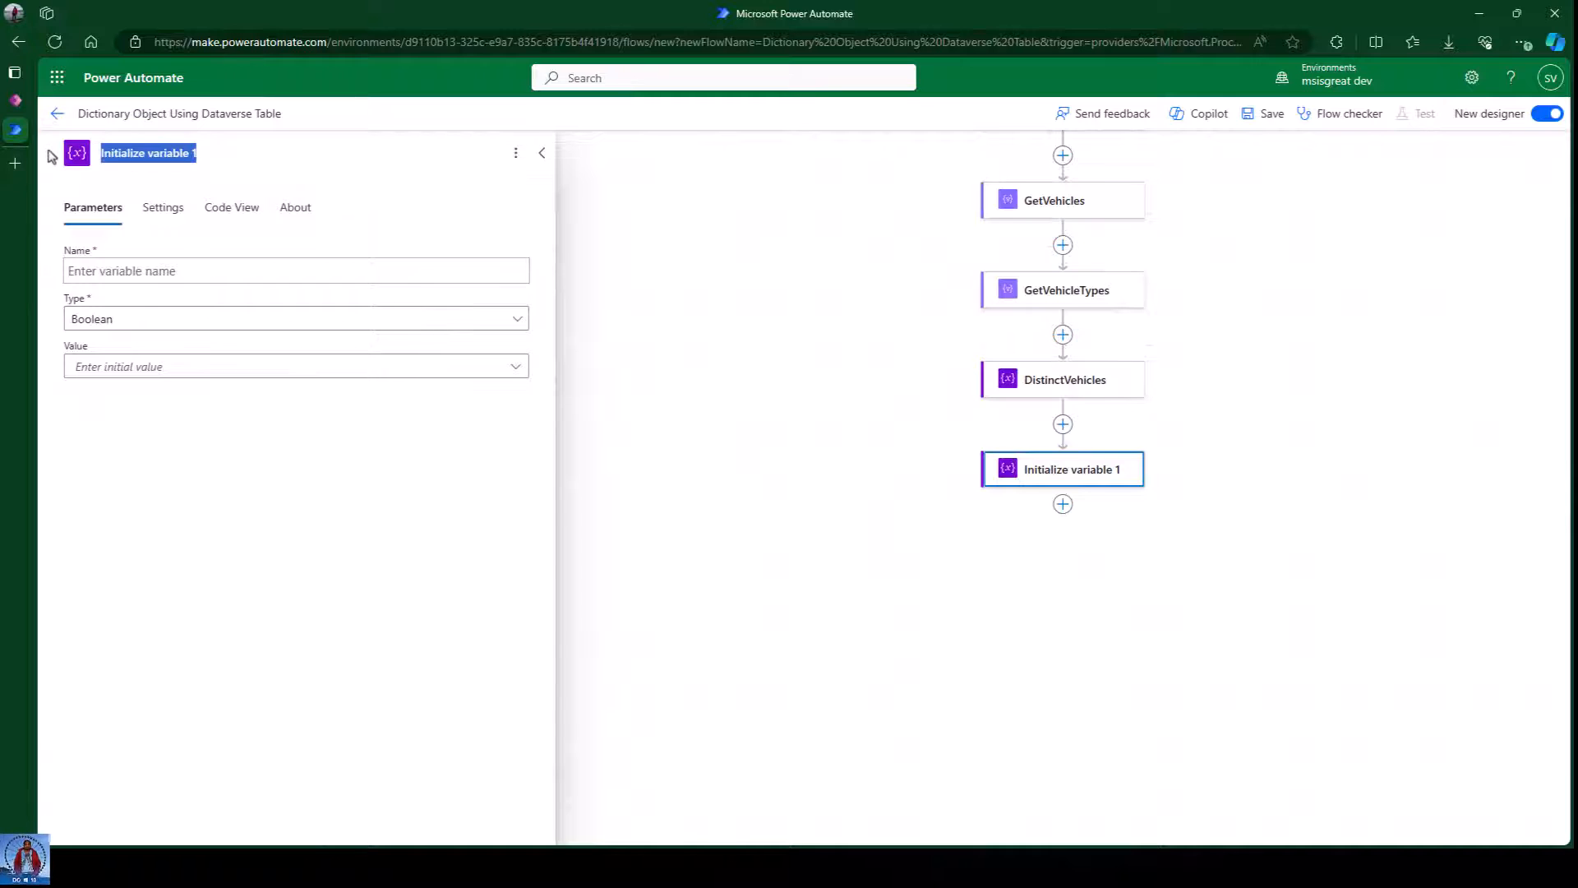
key("BackSpace")
type("Dic")
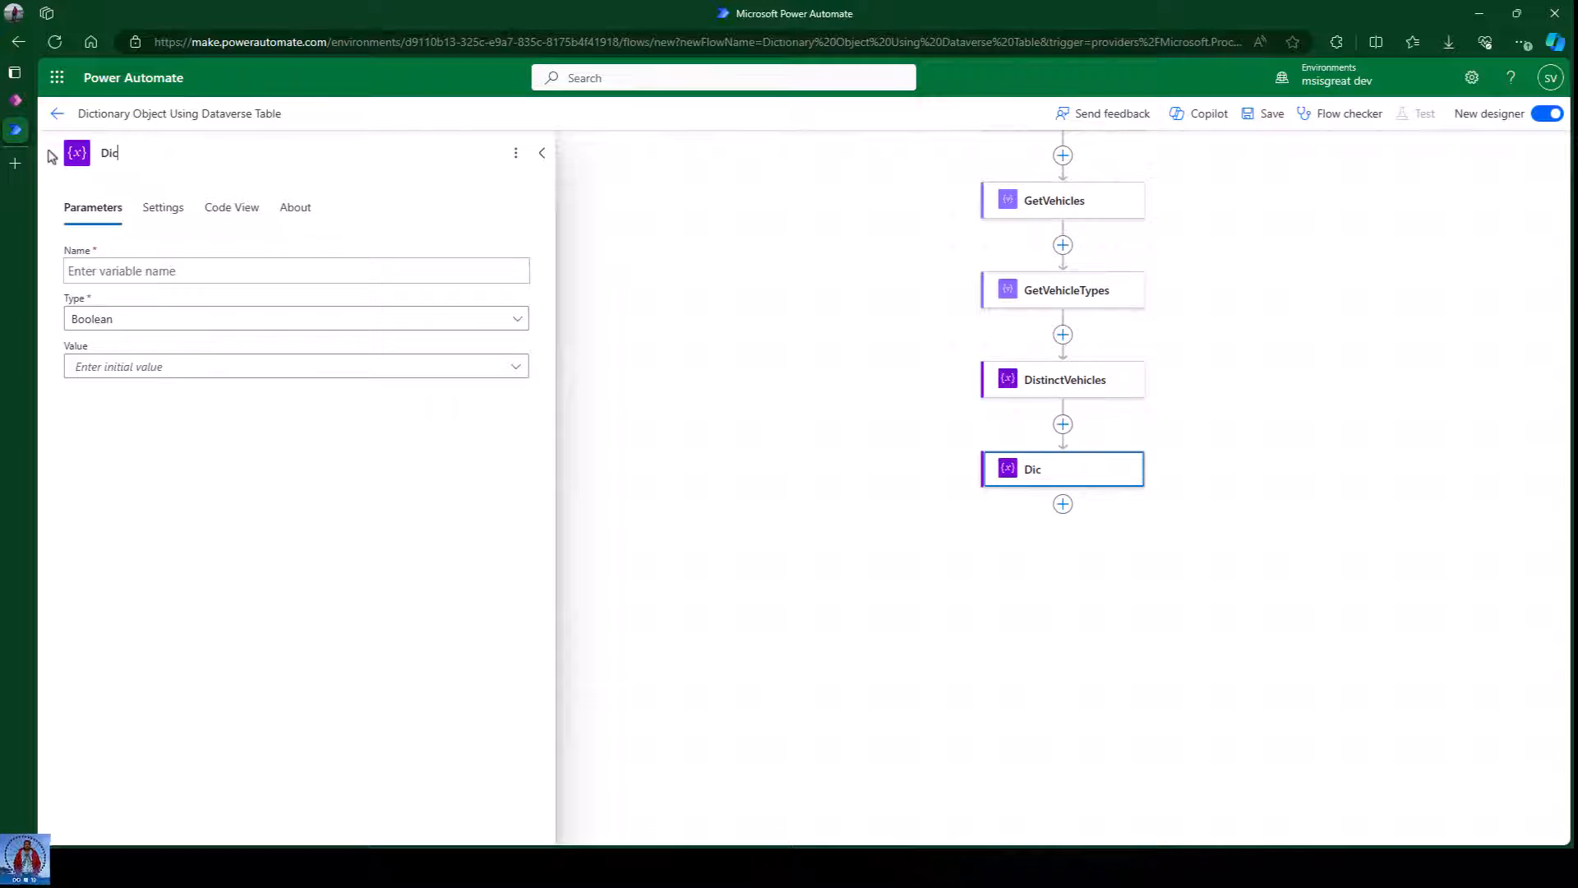
type("tionary")
left_click(129, 272)
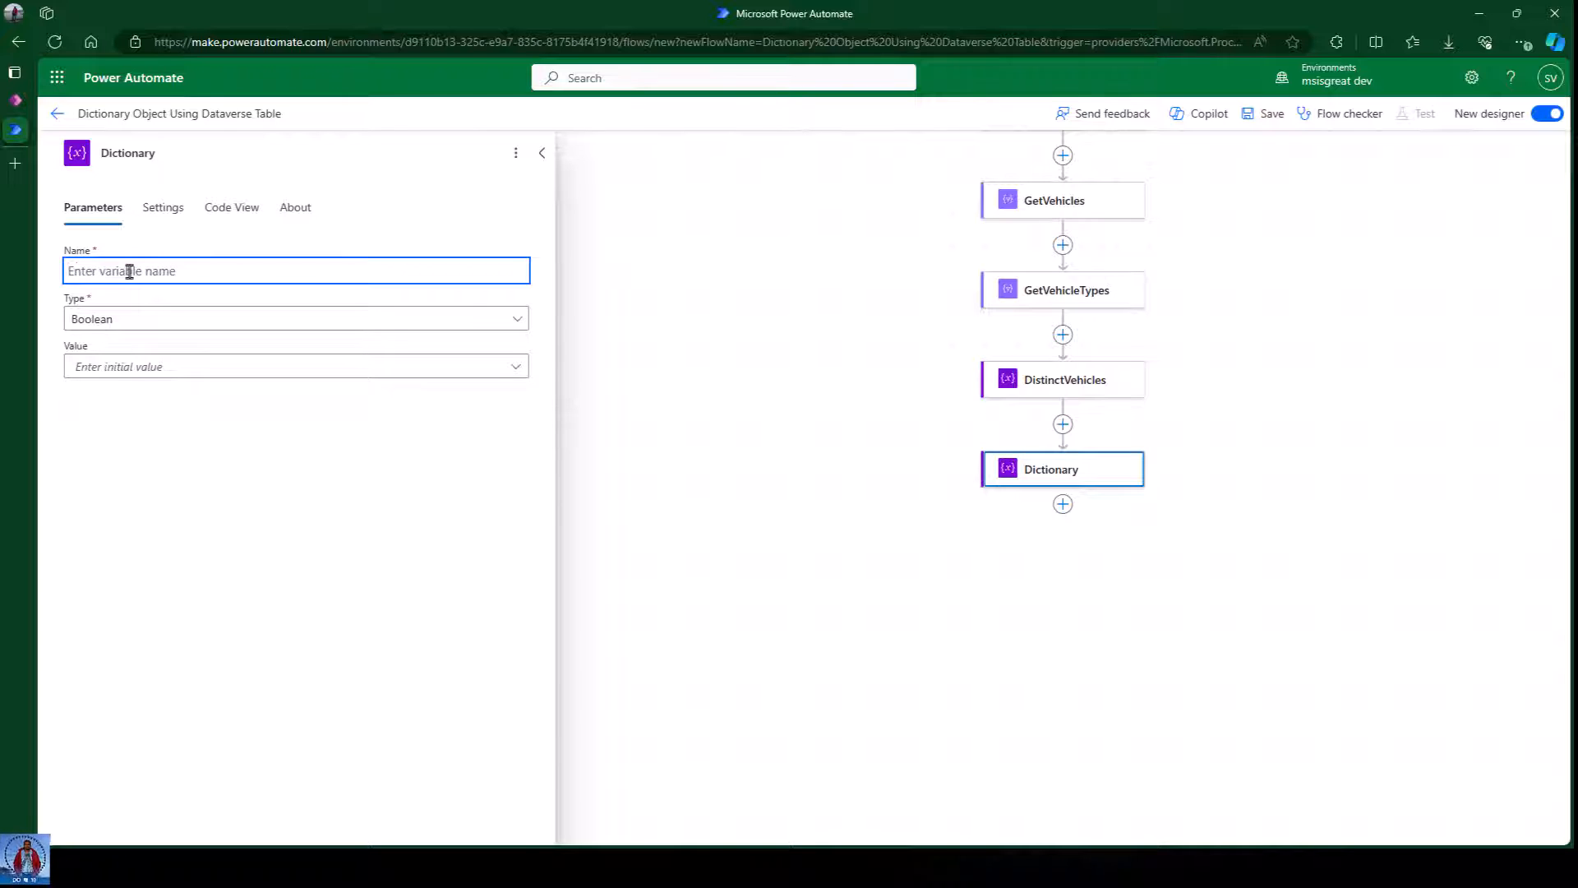
type("Dictionary")
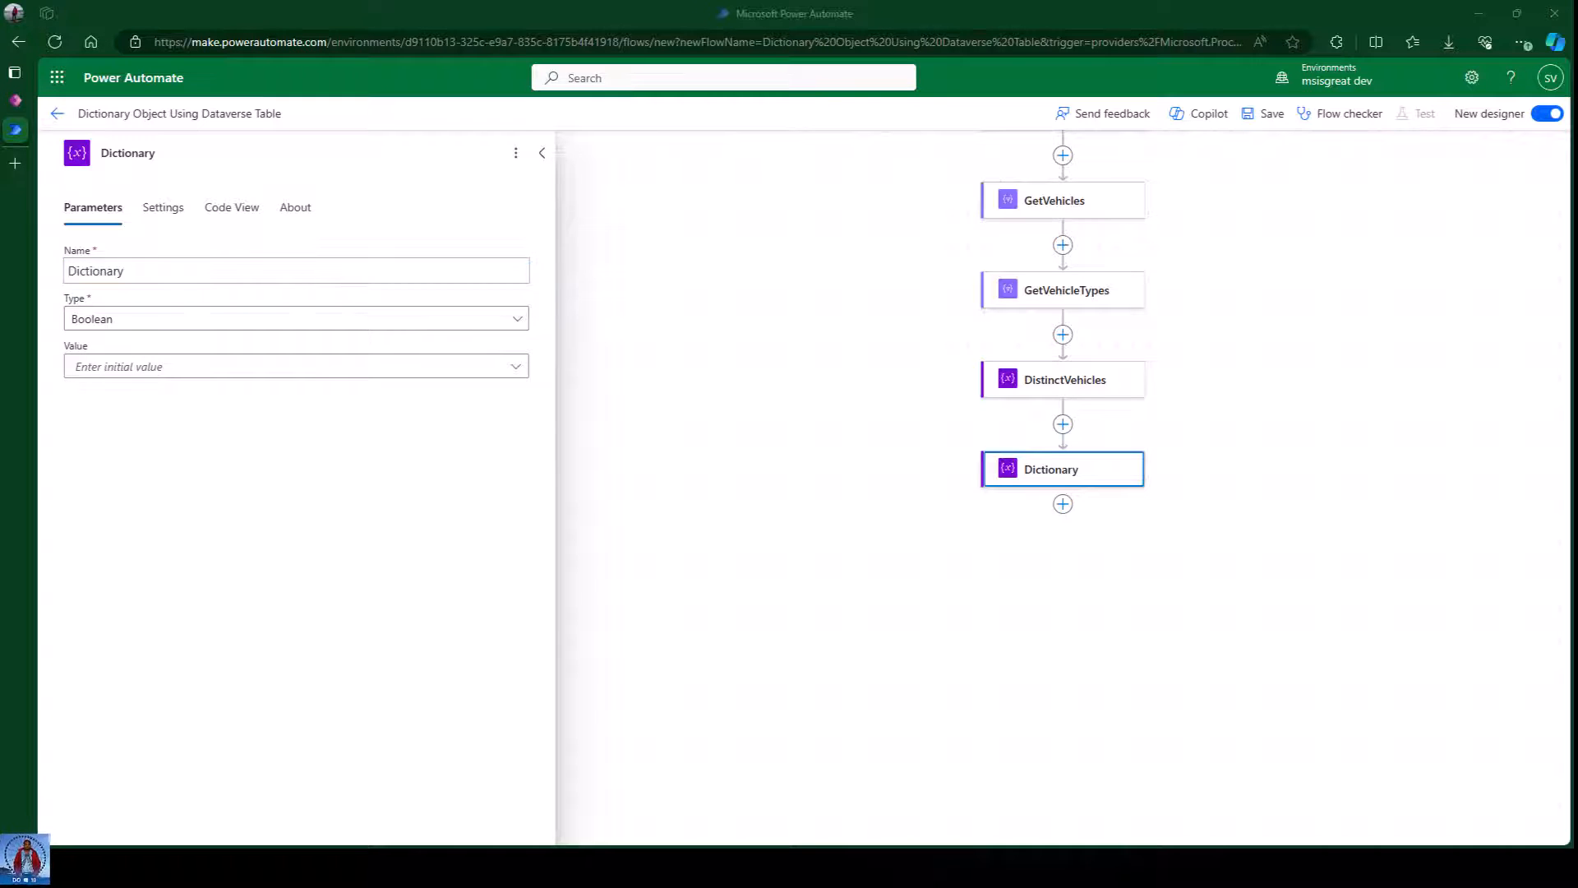
left_click(141, 271)
left_click(127, 321)
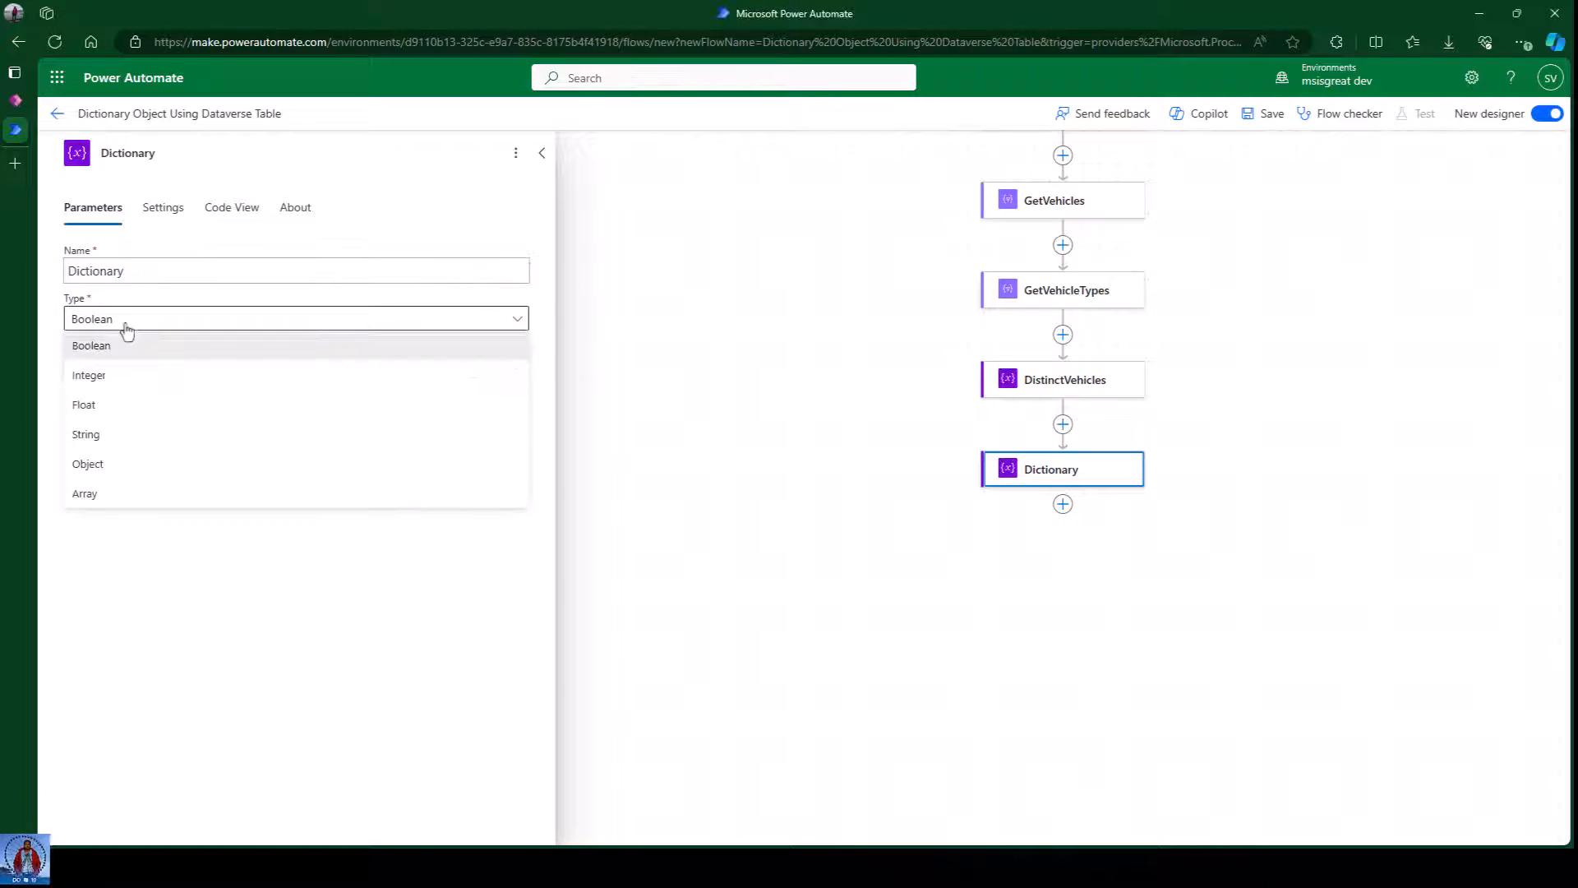
left_click(117, 494)
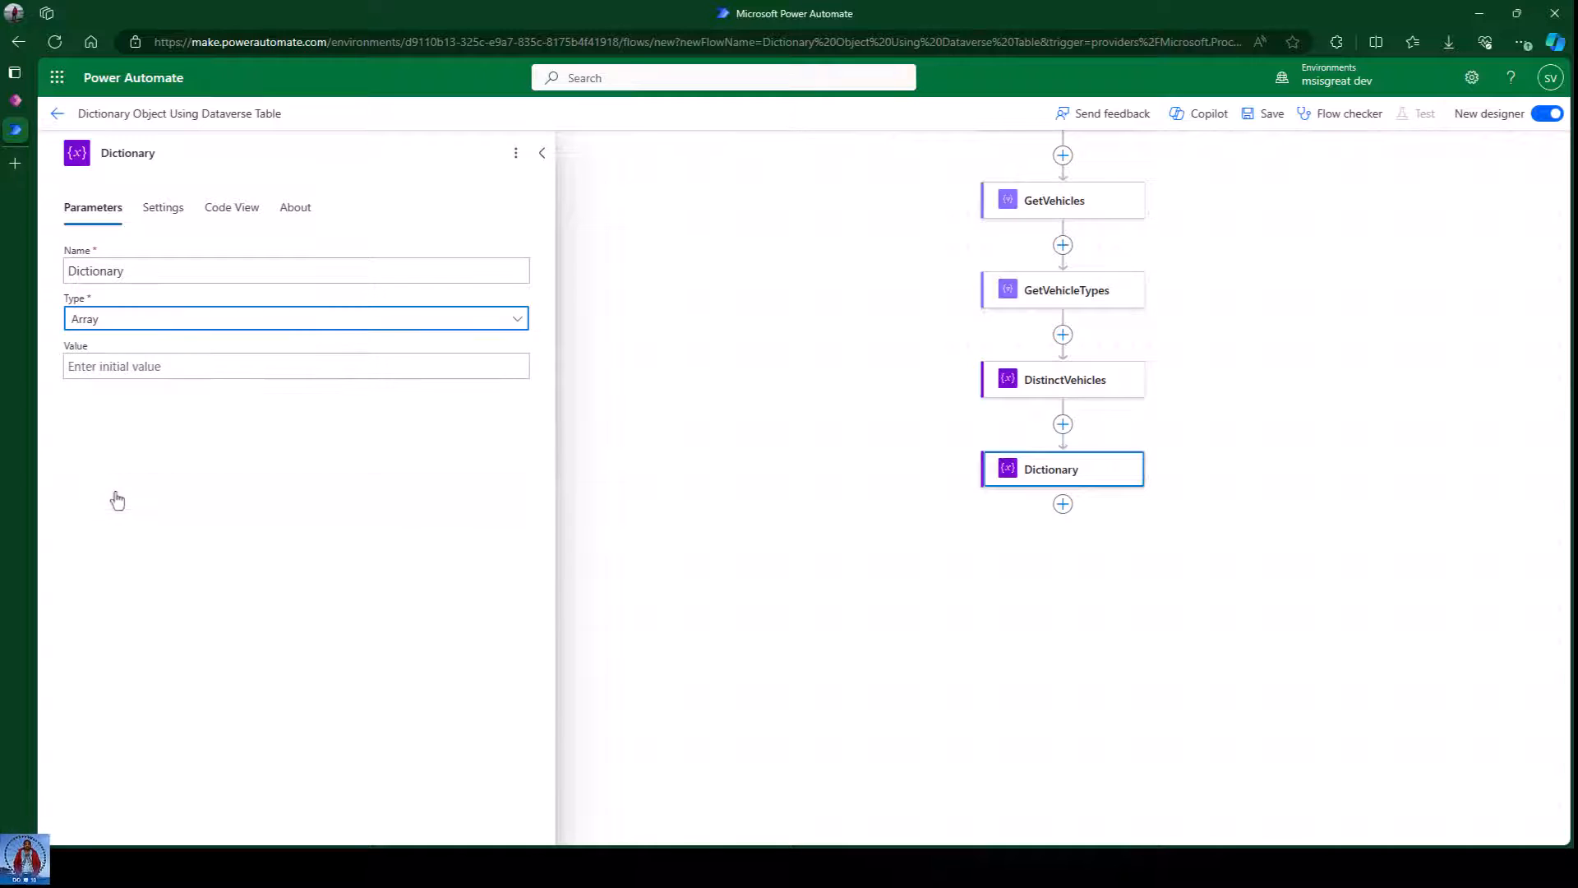
left_click(136, 366)
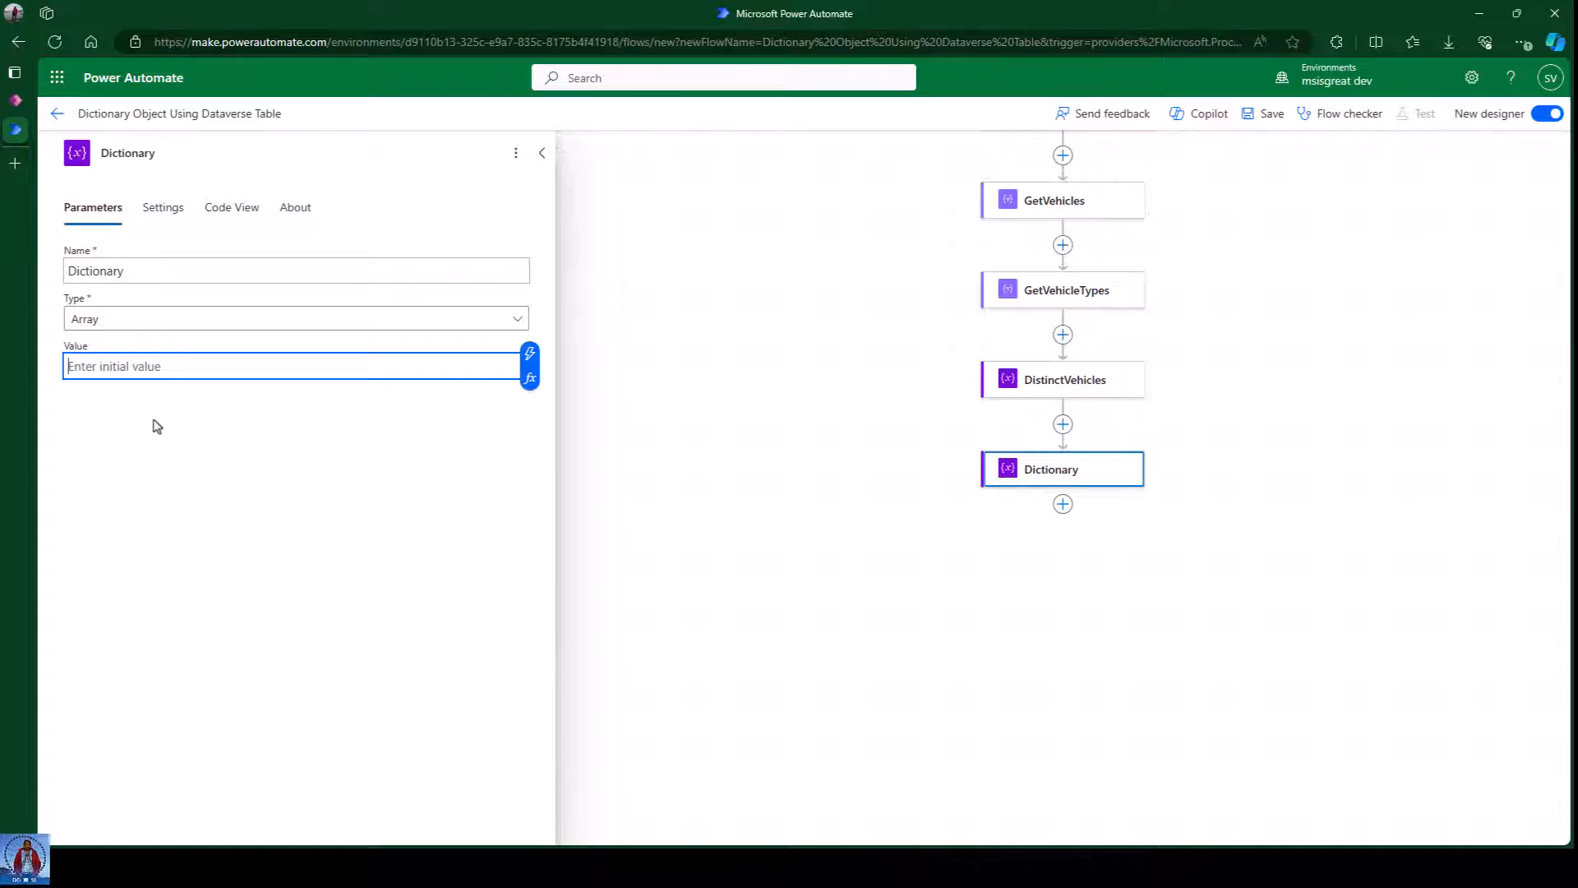
Close the Dictionary panel and pan the canvas to show GetVehicles through Dictionary.
left_click(711, 411)
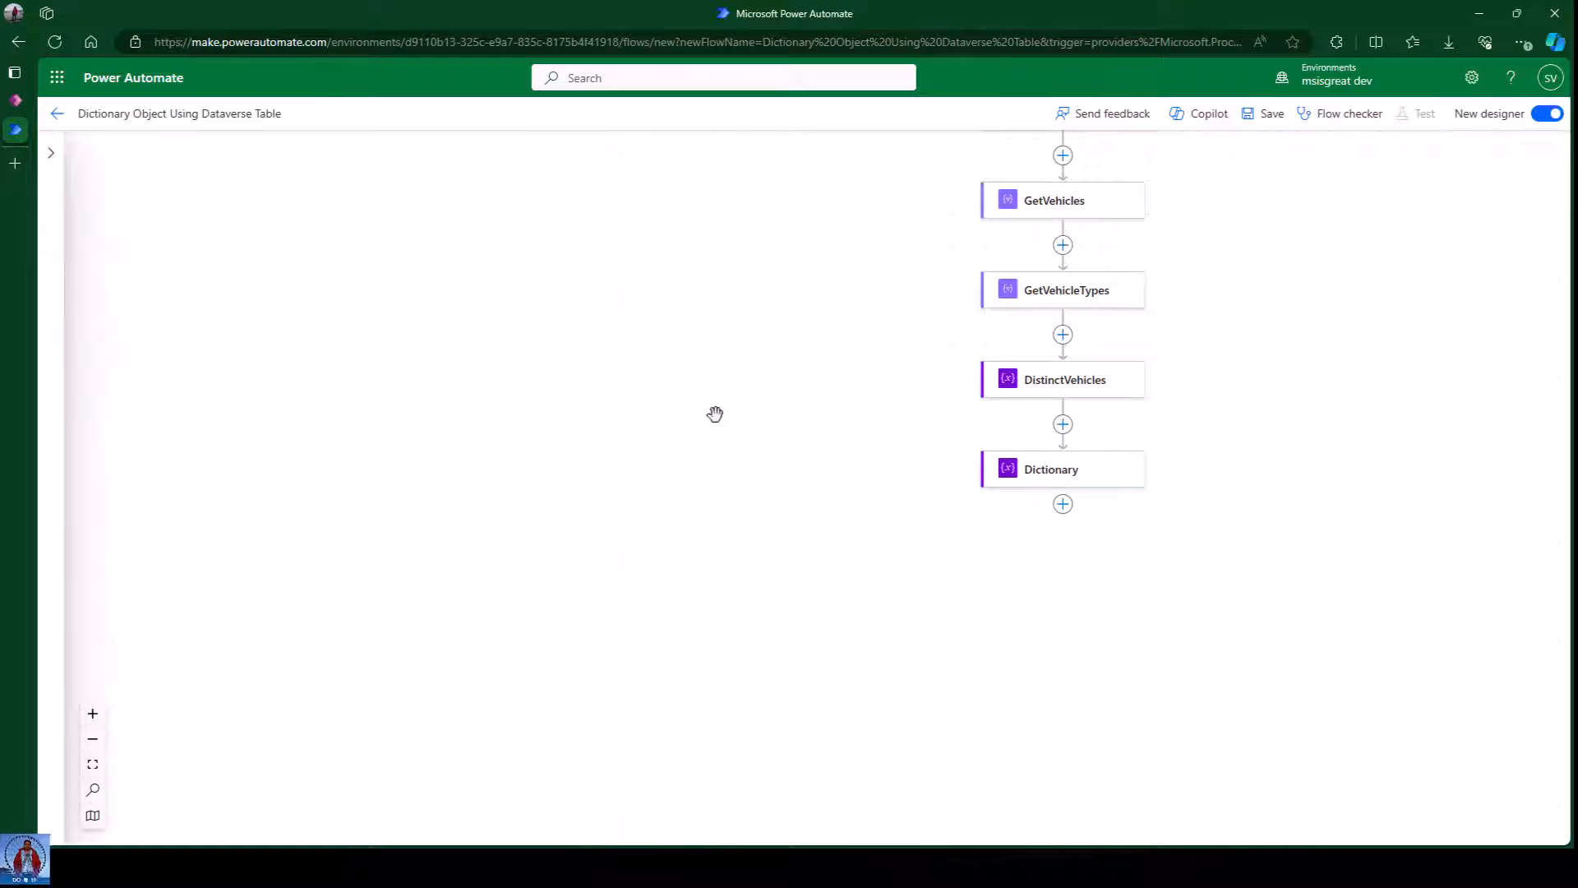
left_click_drag(1211, 458, 989, 412)
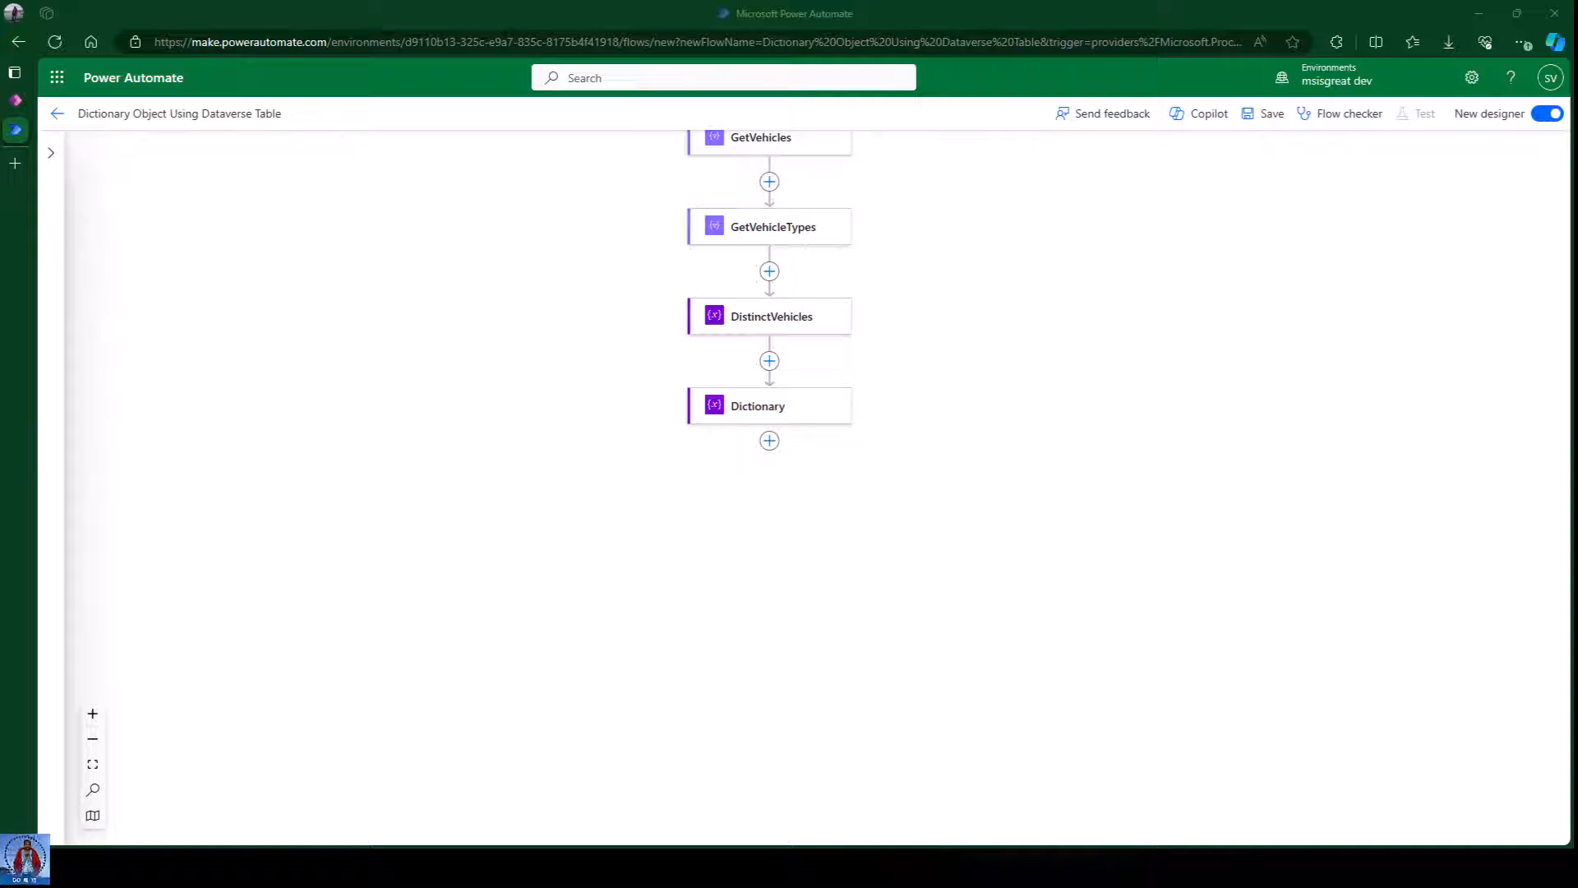
left_click(805, 489)
scroll(1033, 447, "up", 1)
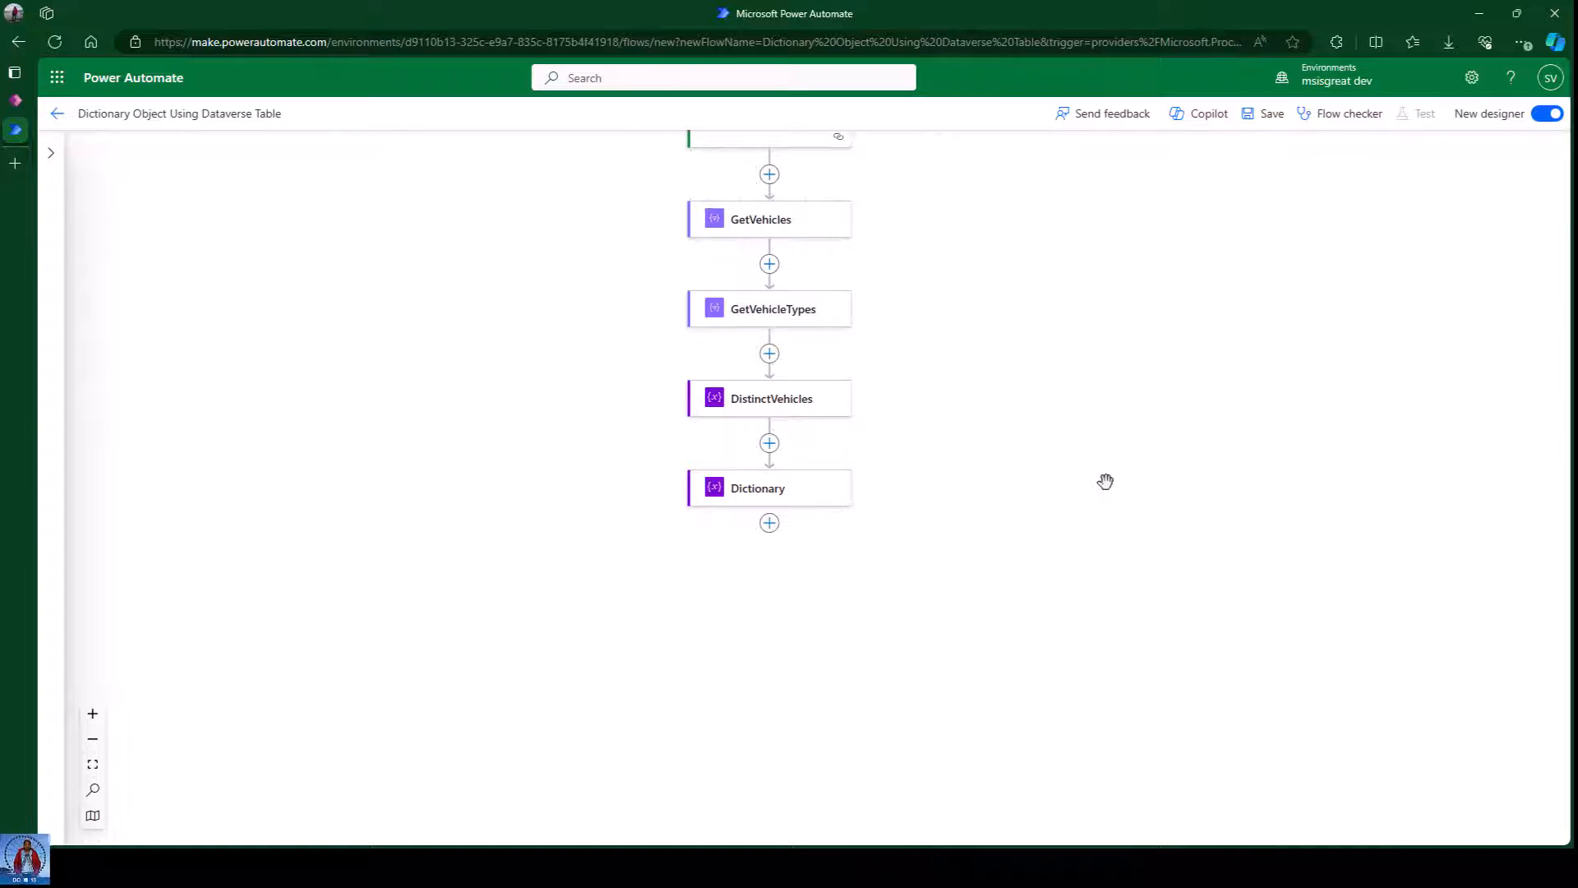
Add an Apply to each loop after Dictionary and rename it eachVehicleType.
left_click(769, 526)
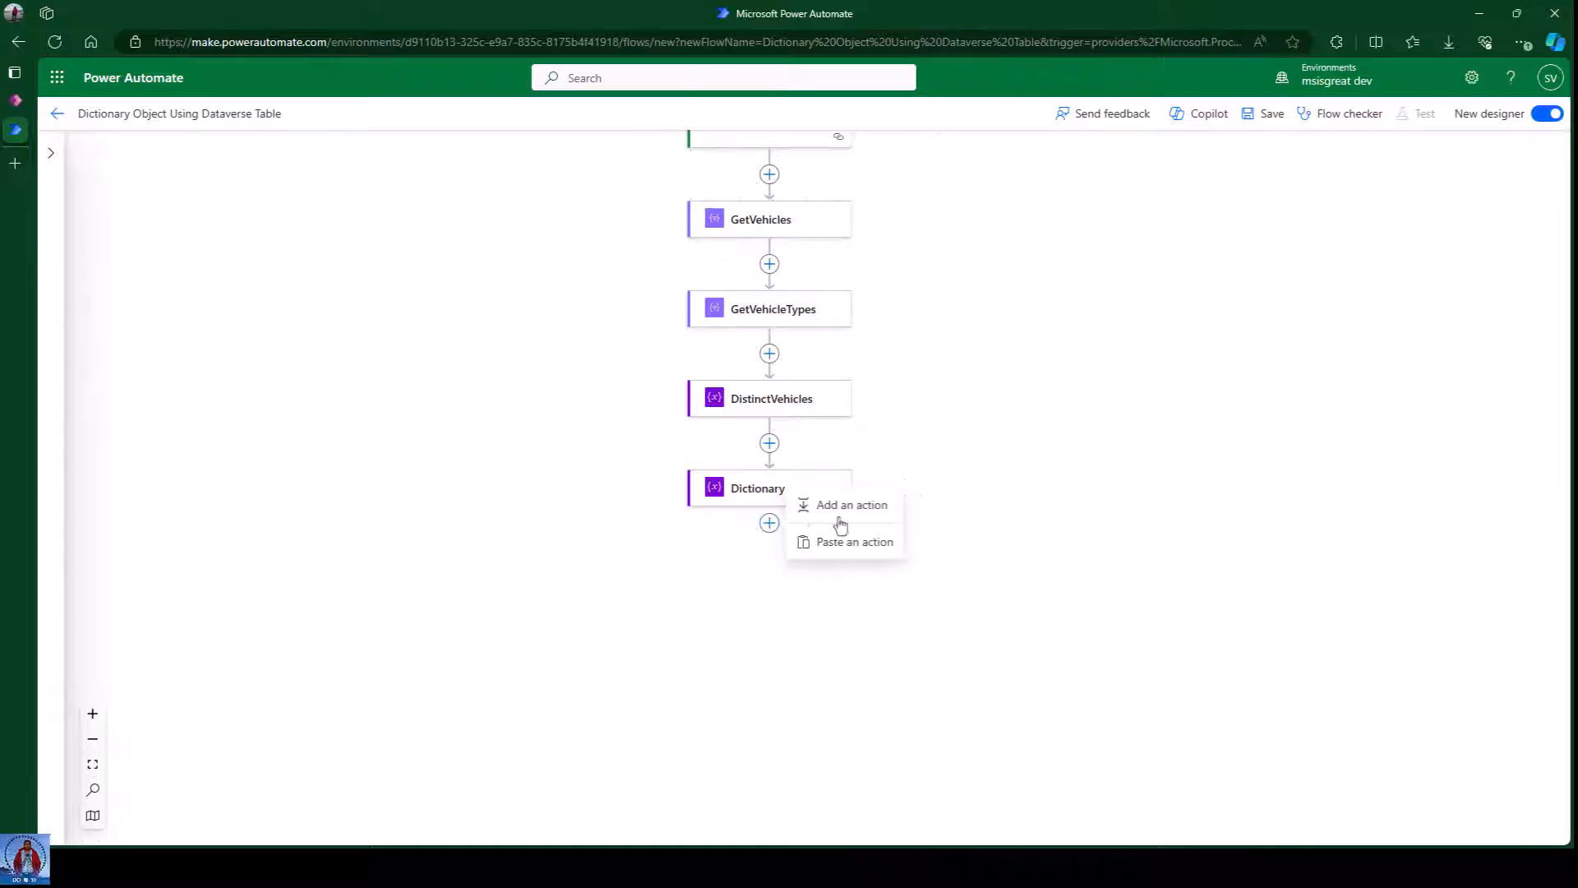
left_click(840, 514)
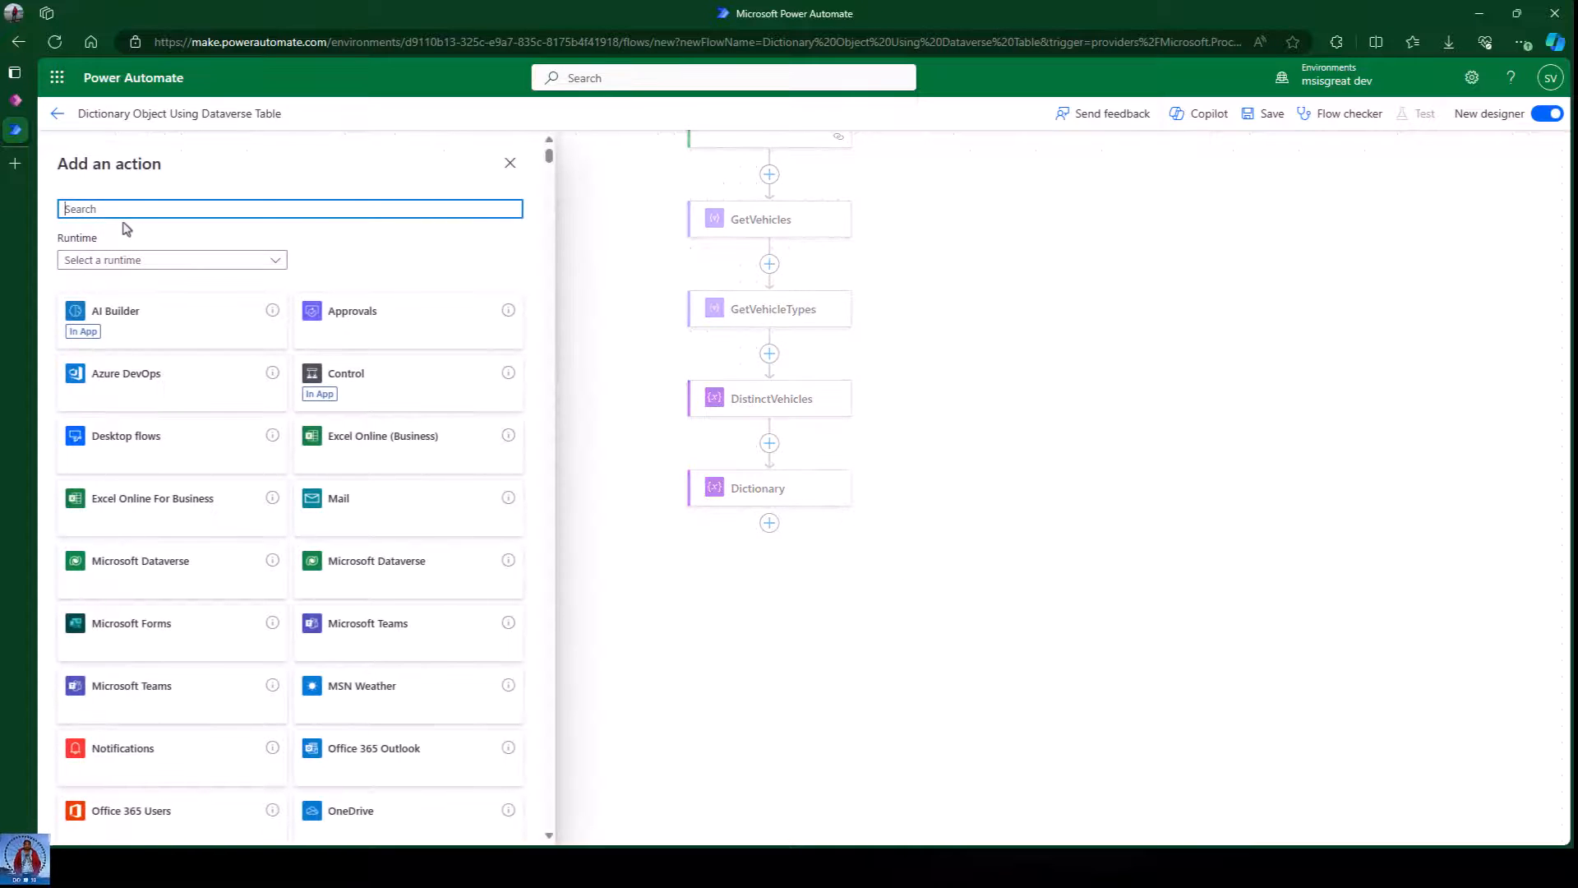
type("f")
key("BackSpace")
type("each")
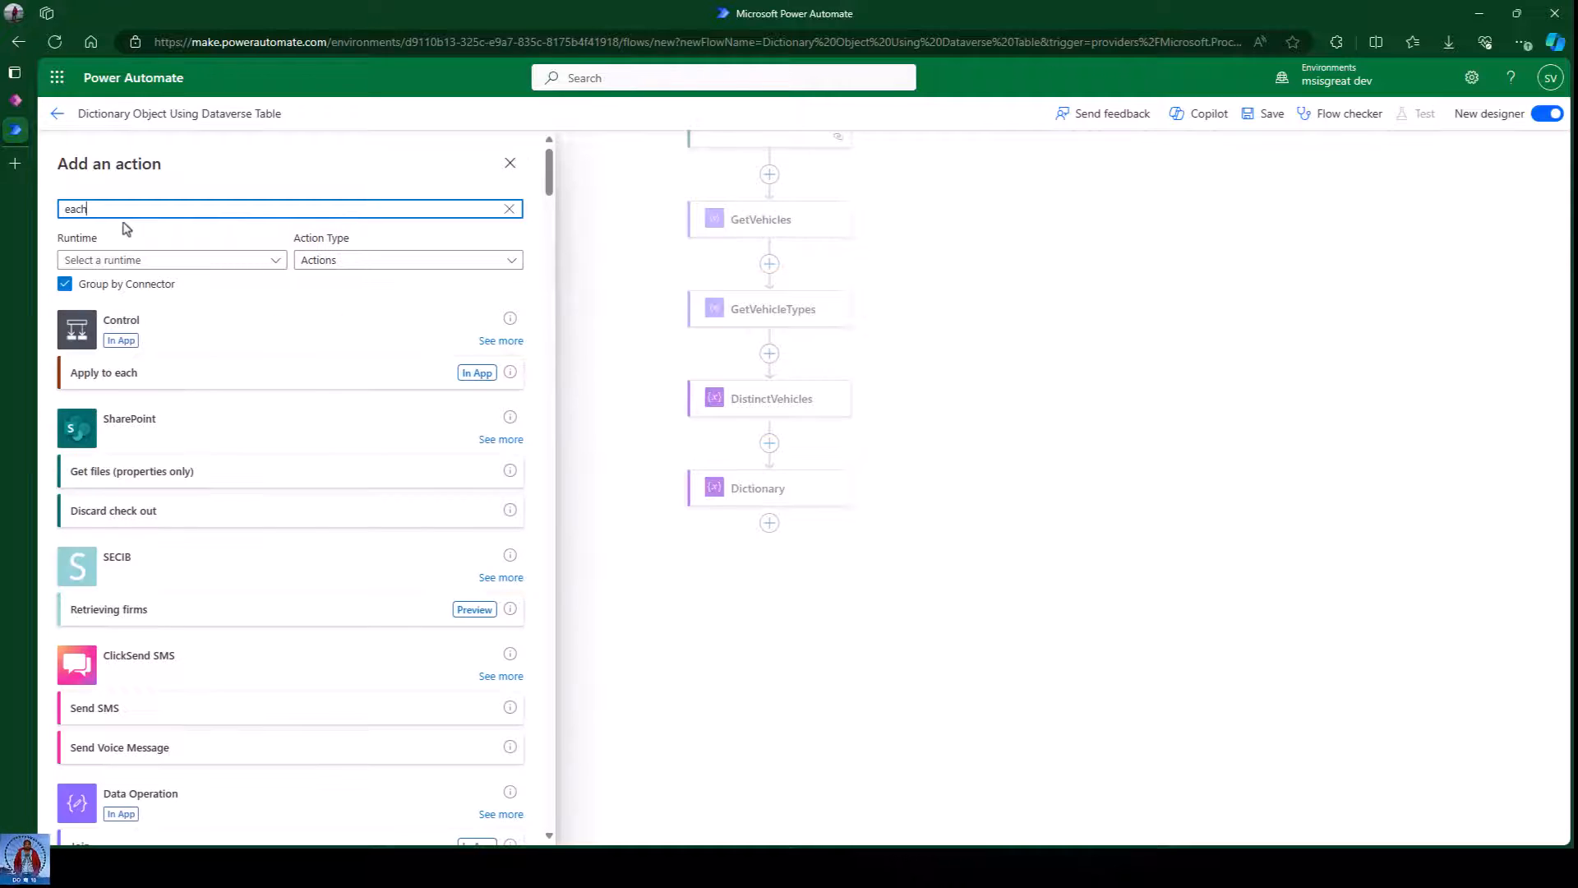
left_click(140, 386)
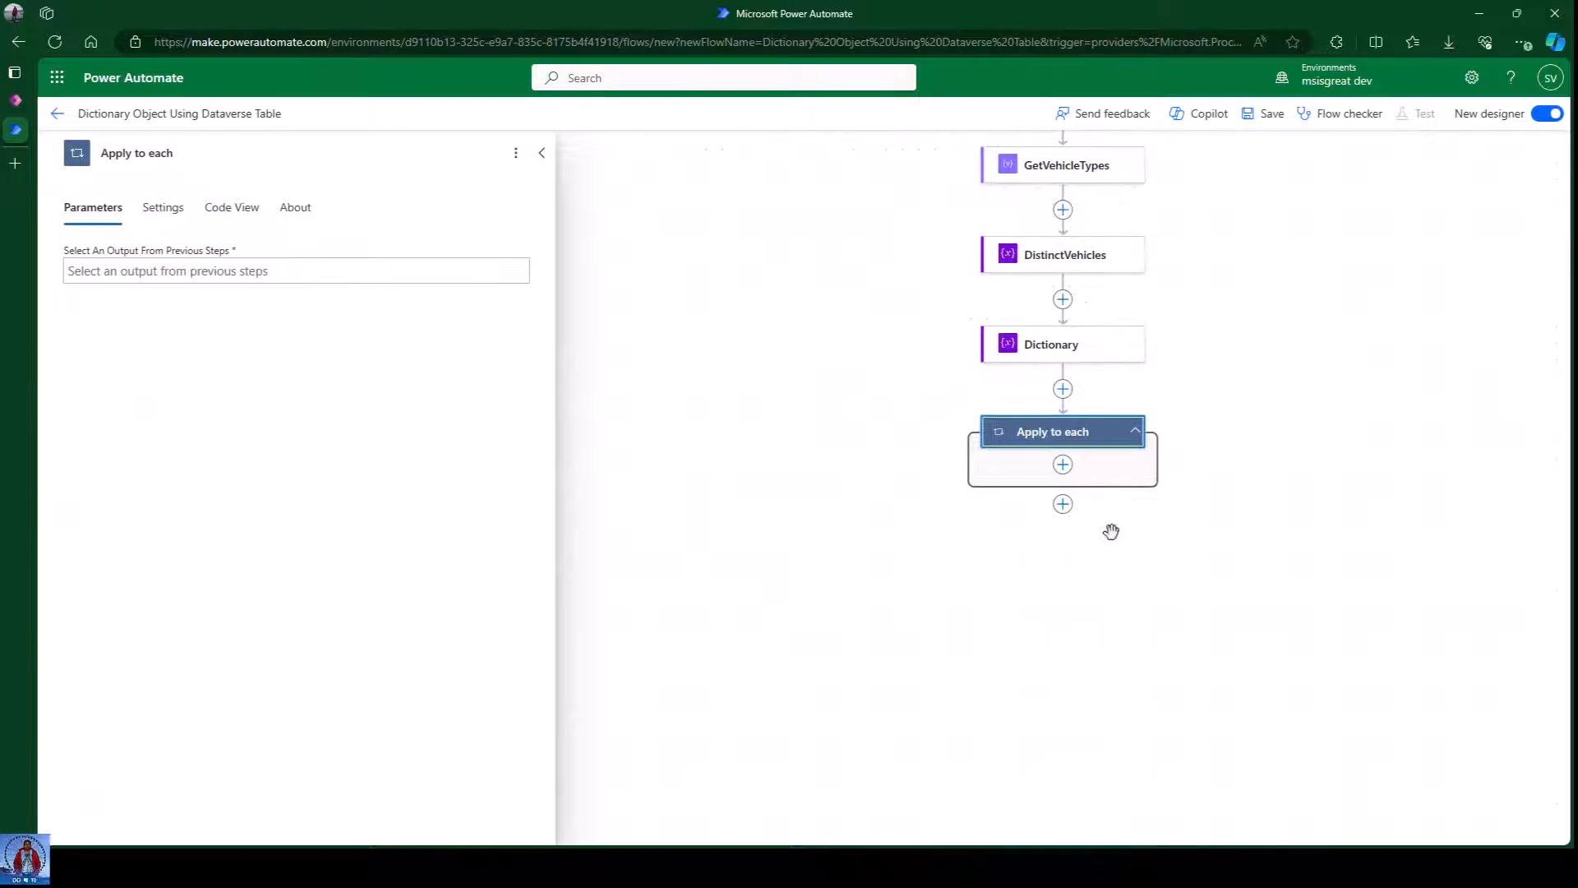
left_click(169, 153)
key("ctrl+a")
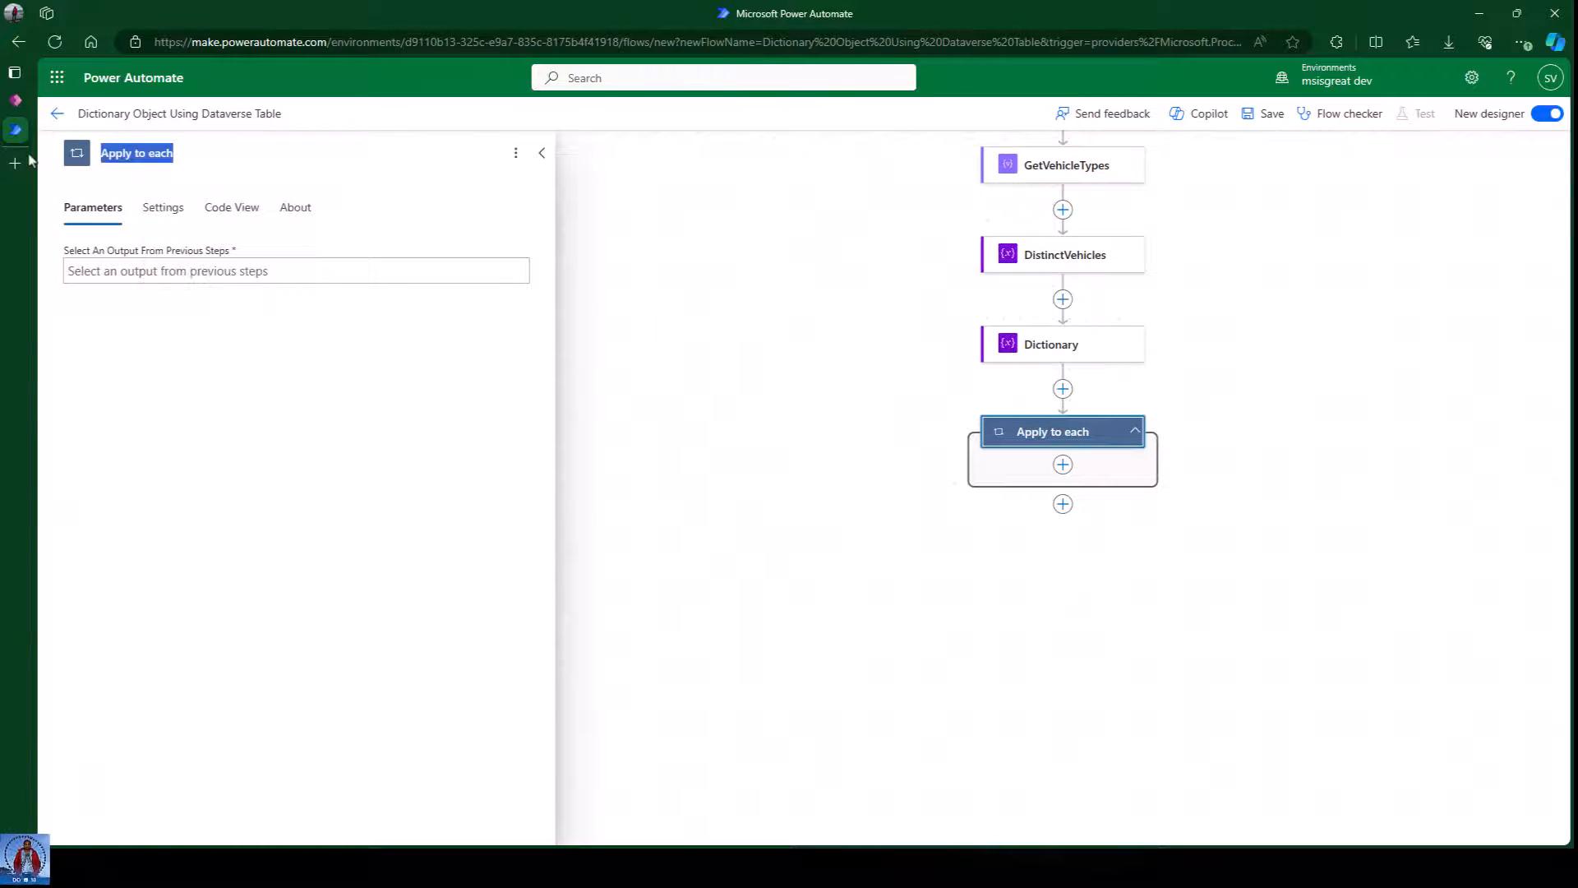
type("each")
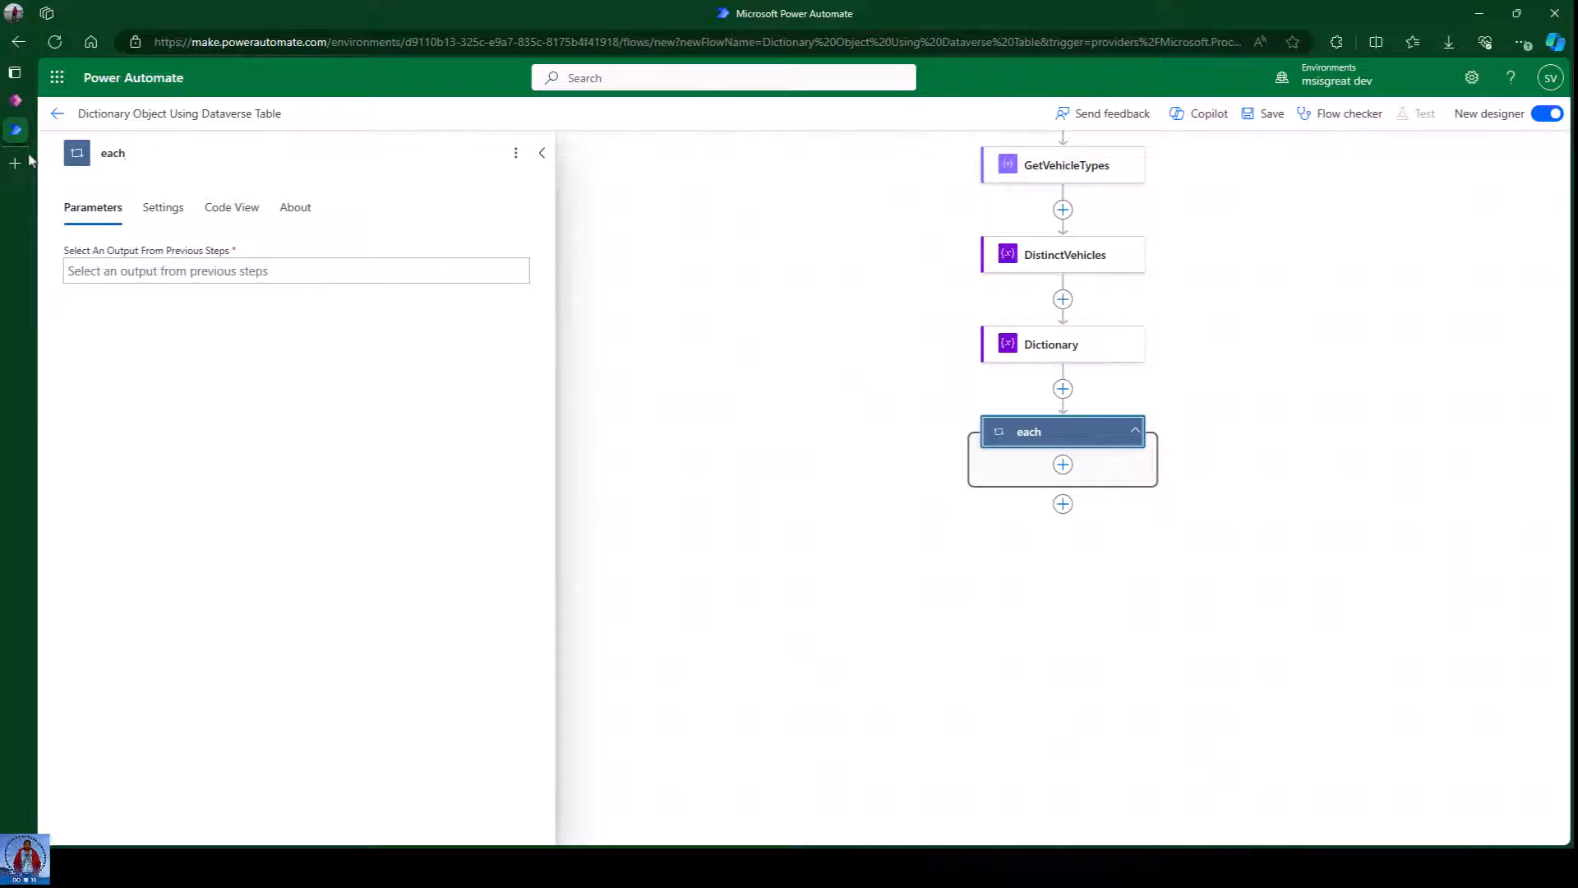
type("VehicleType")
Set the eachVehicleType loop to iterate over the DistinctVehicles variable.
left_click(138, 270)
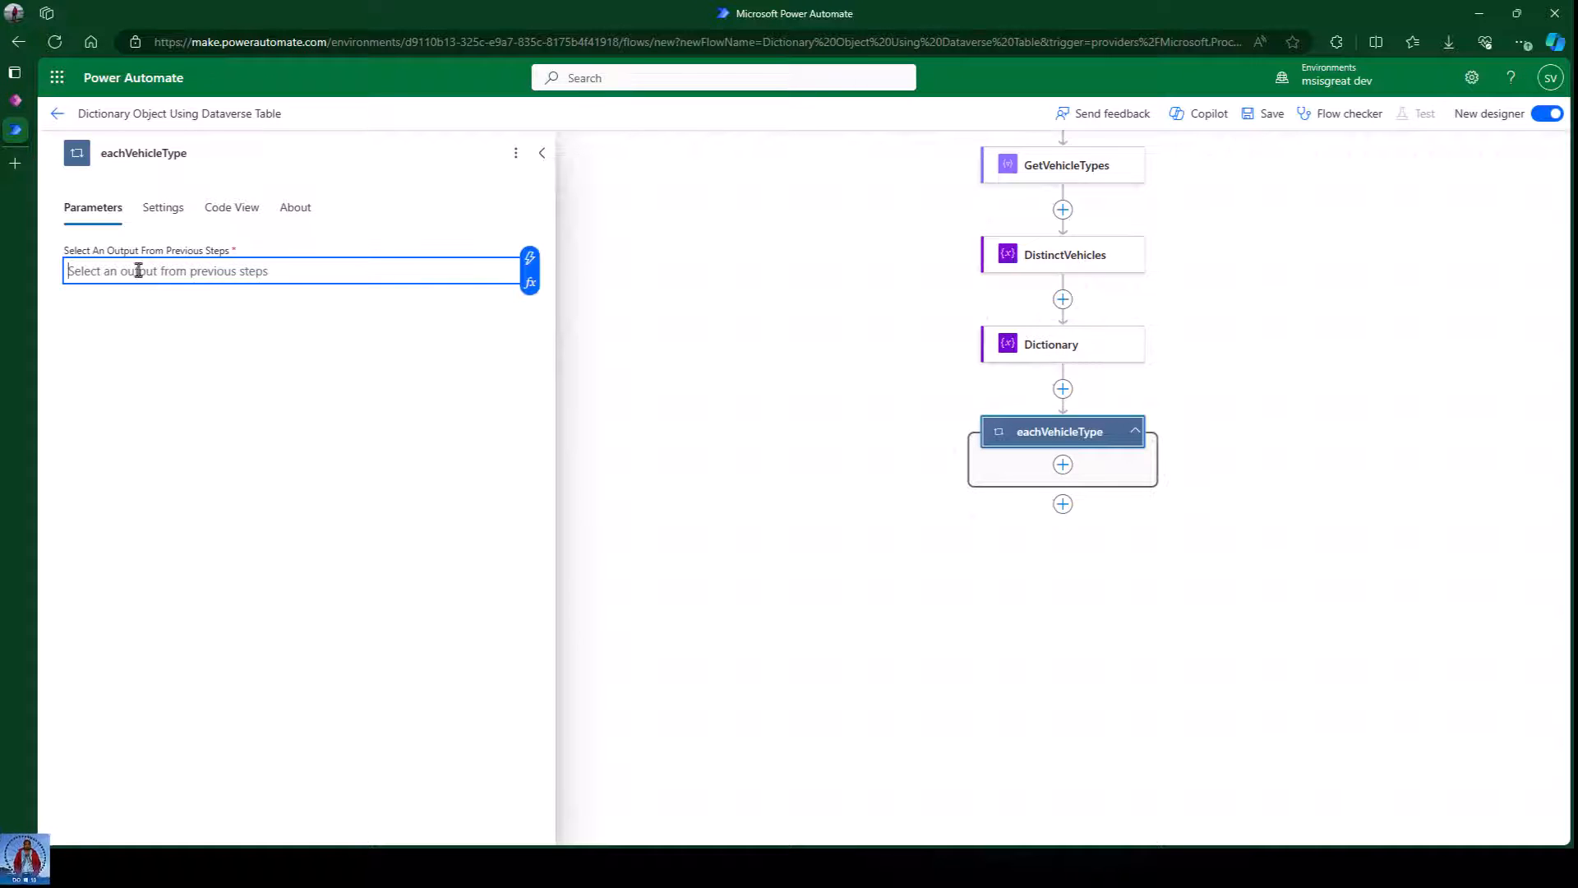
left_click(529, 259)
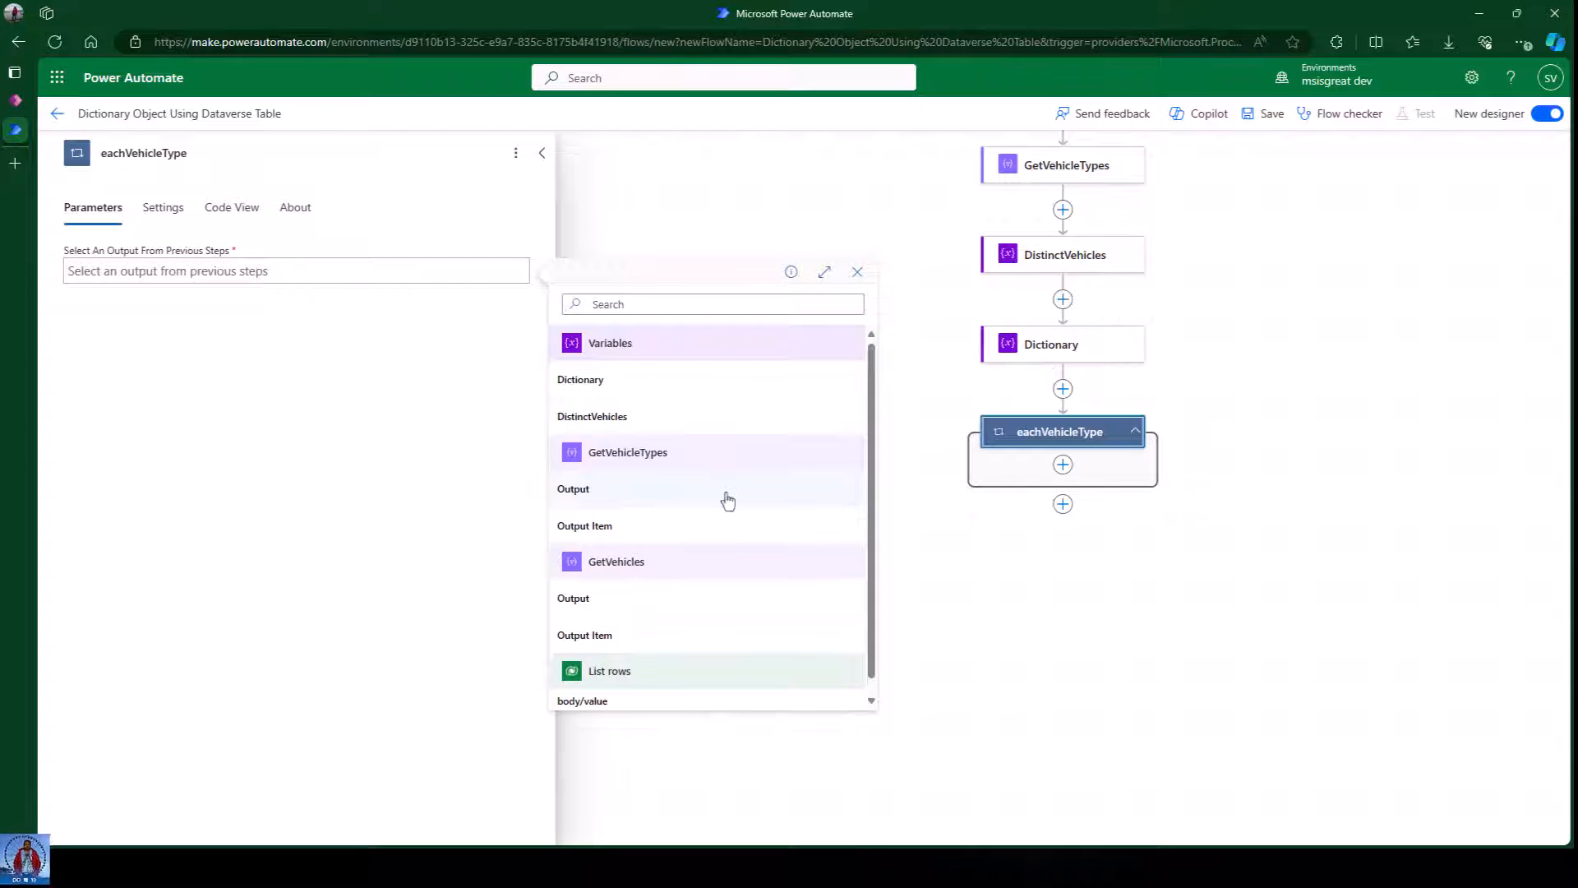
scroll(684, 407, "down", 1)
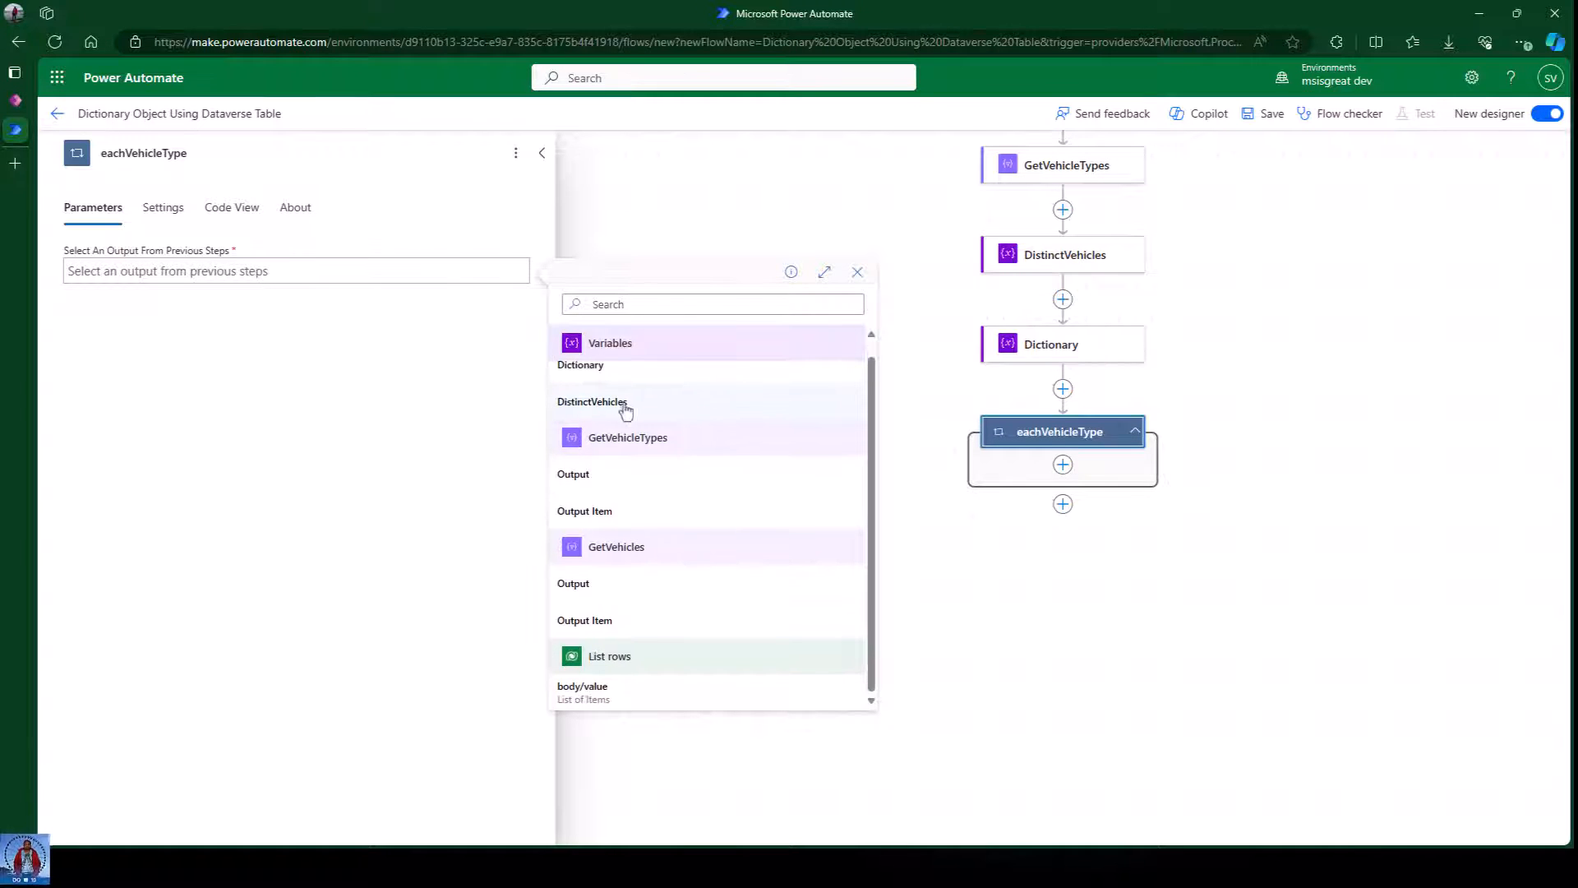
left_click(592, 402)
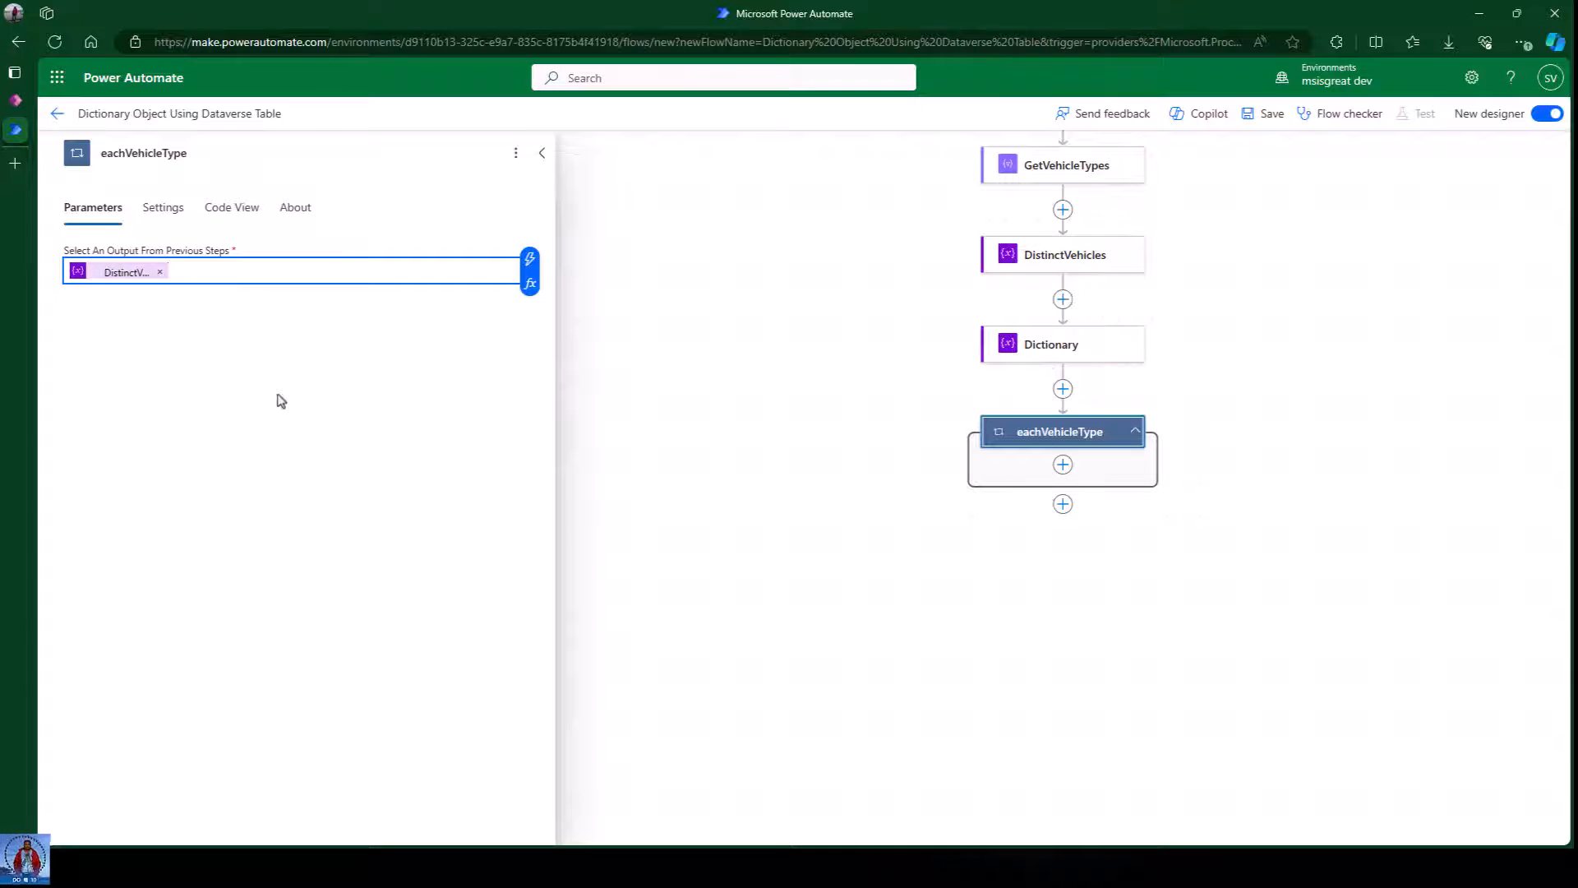
left_click(305, 414)
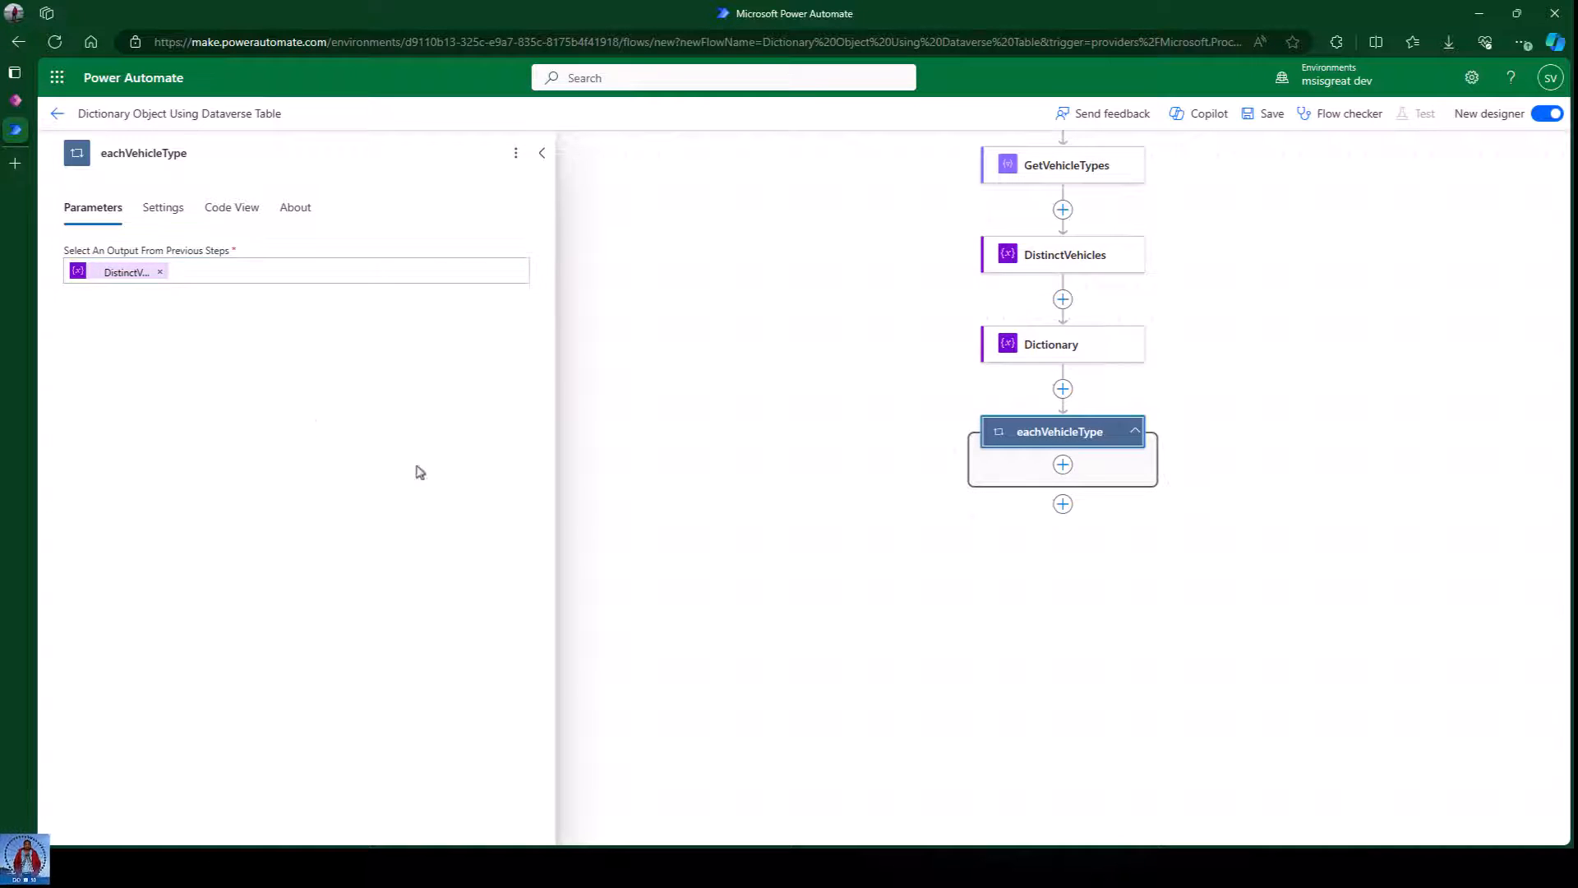
left_click(1037, 627)
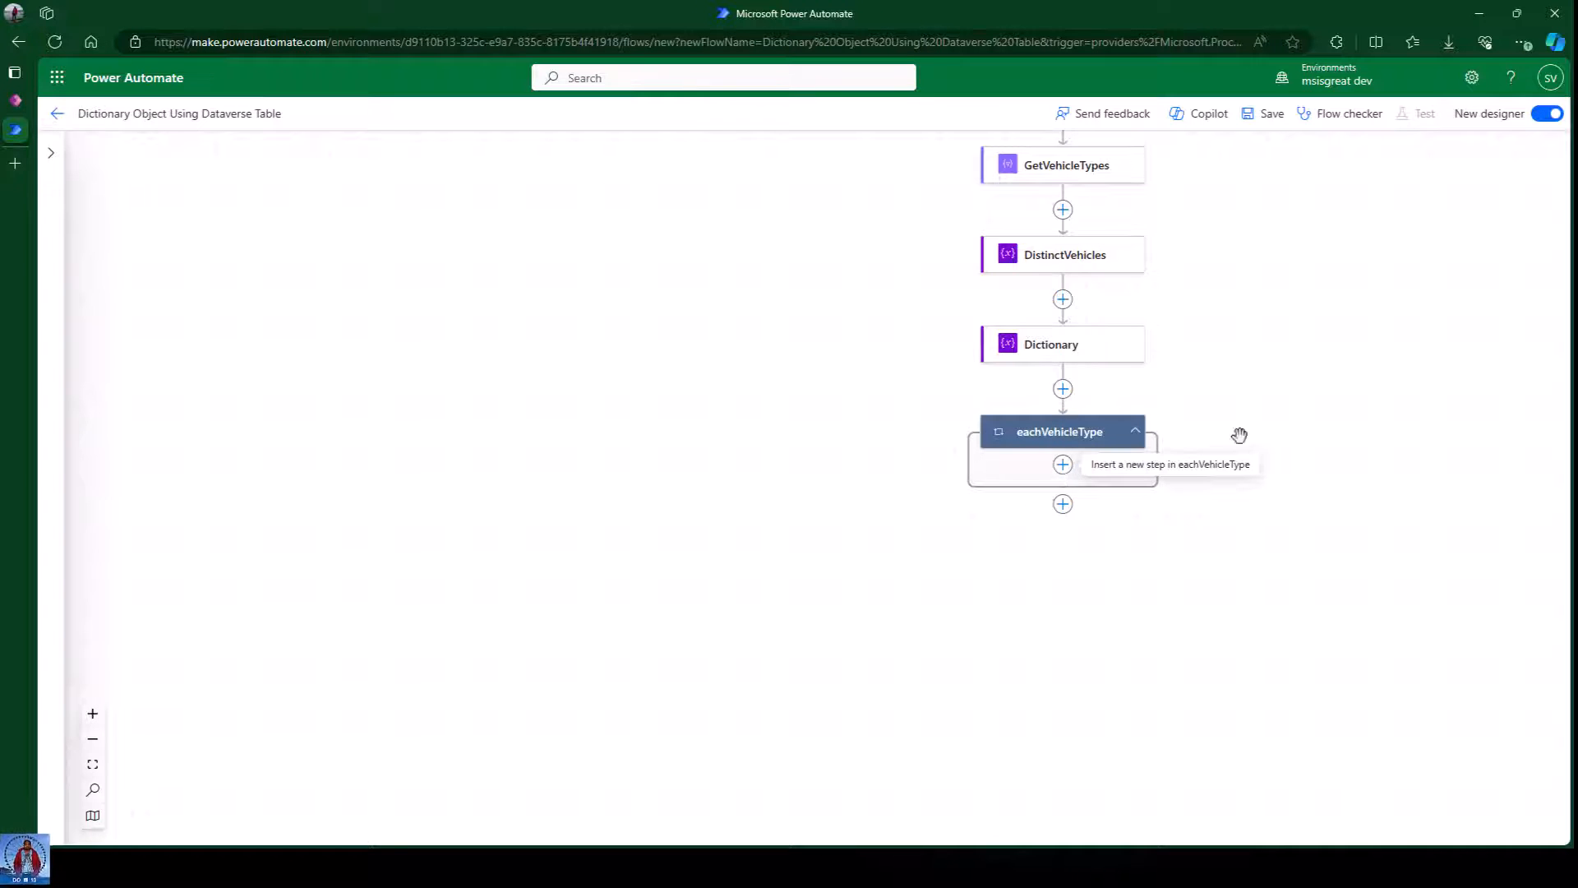
left_click_drag(1285, 359, 840, 451)
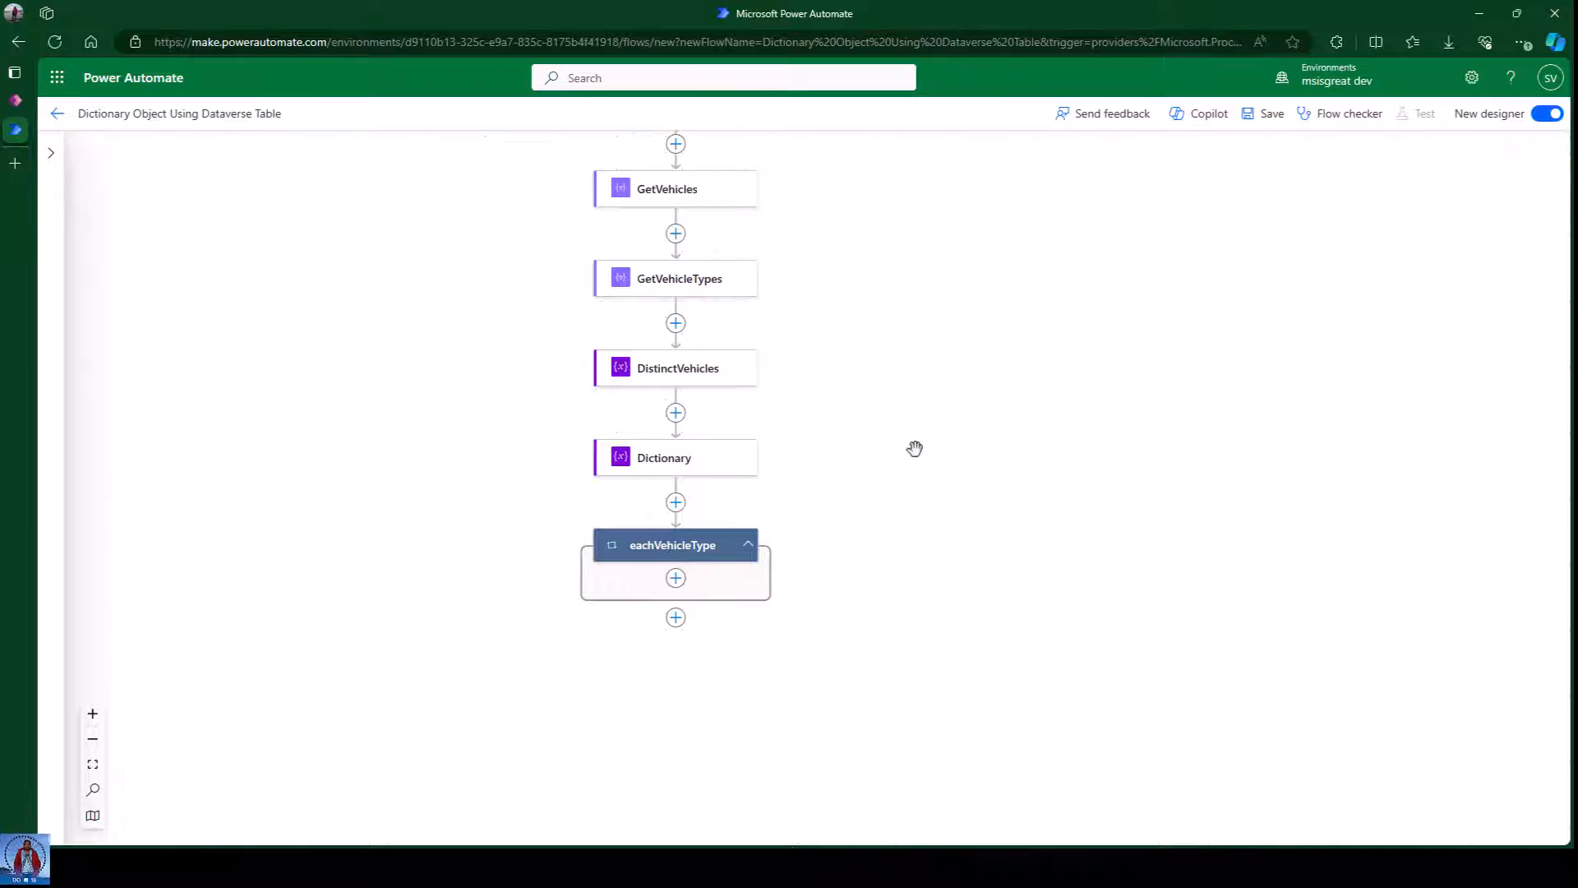
left_click_drag(912, 447, 895, 540)
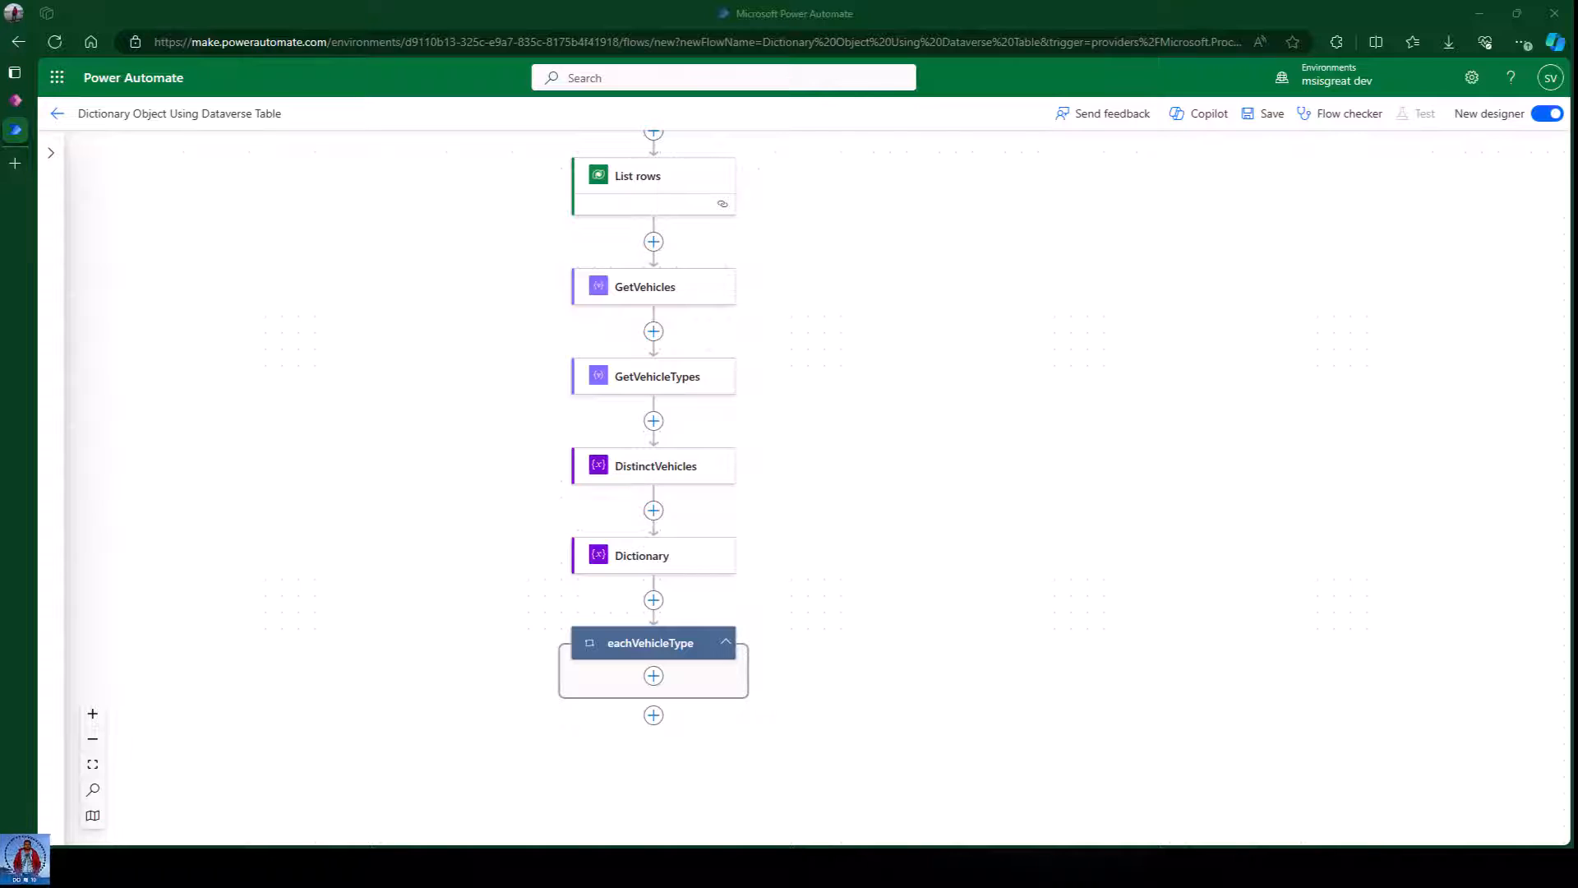
Add a Filter array action inside the eachVehicleType loop.
left_click(654, 676)
left_click(724, 658)
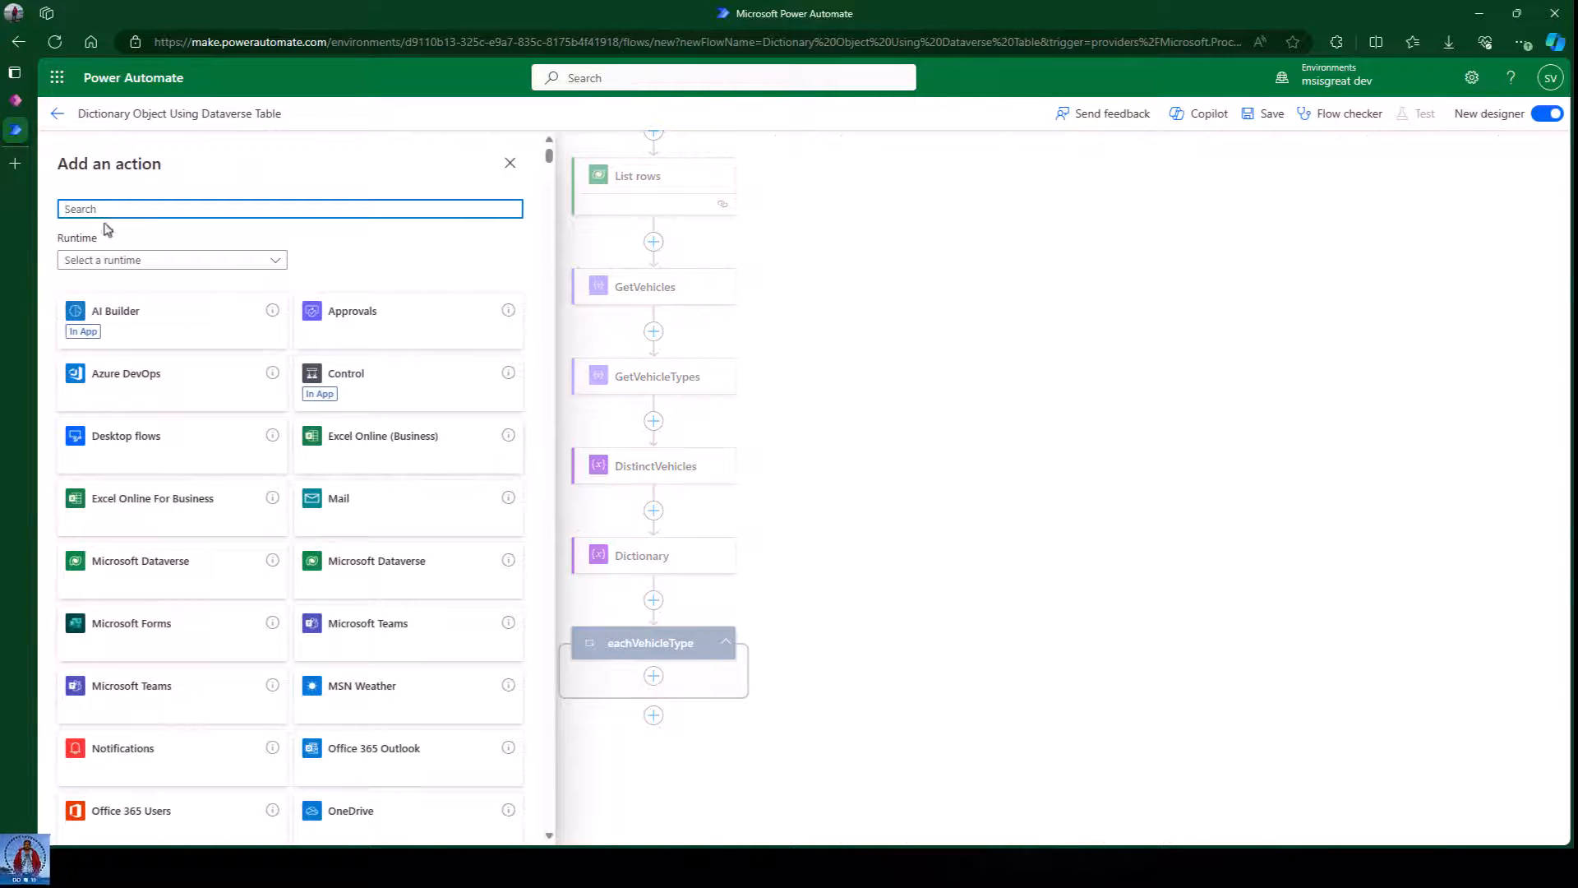
type("filter array")
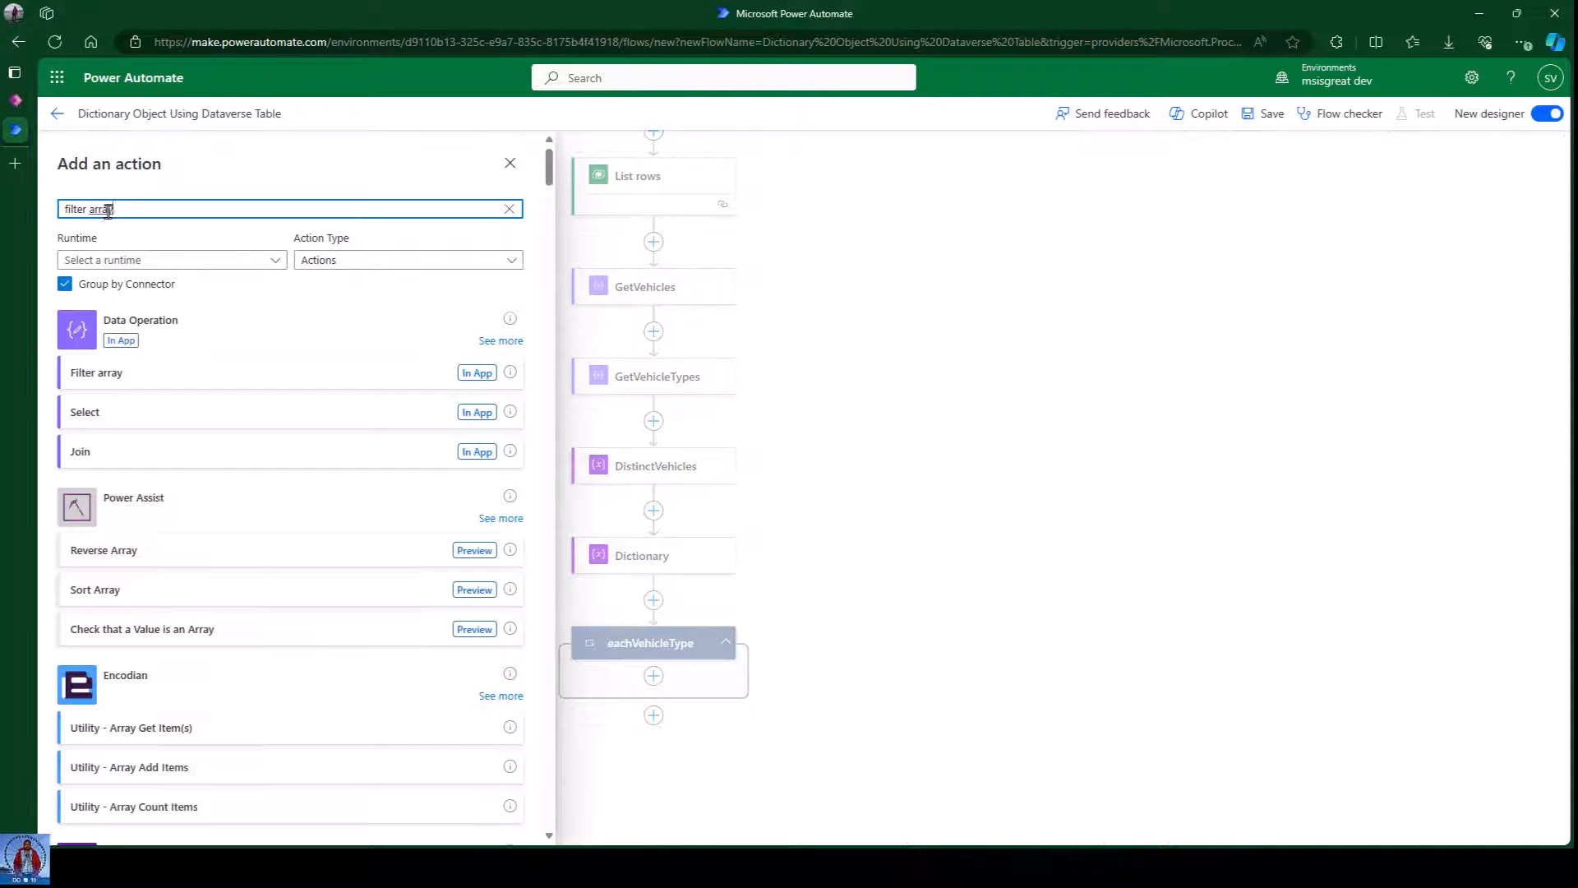
left_click(120, 382)
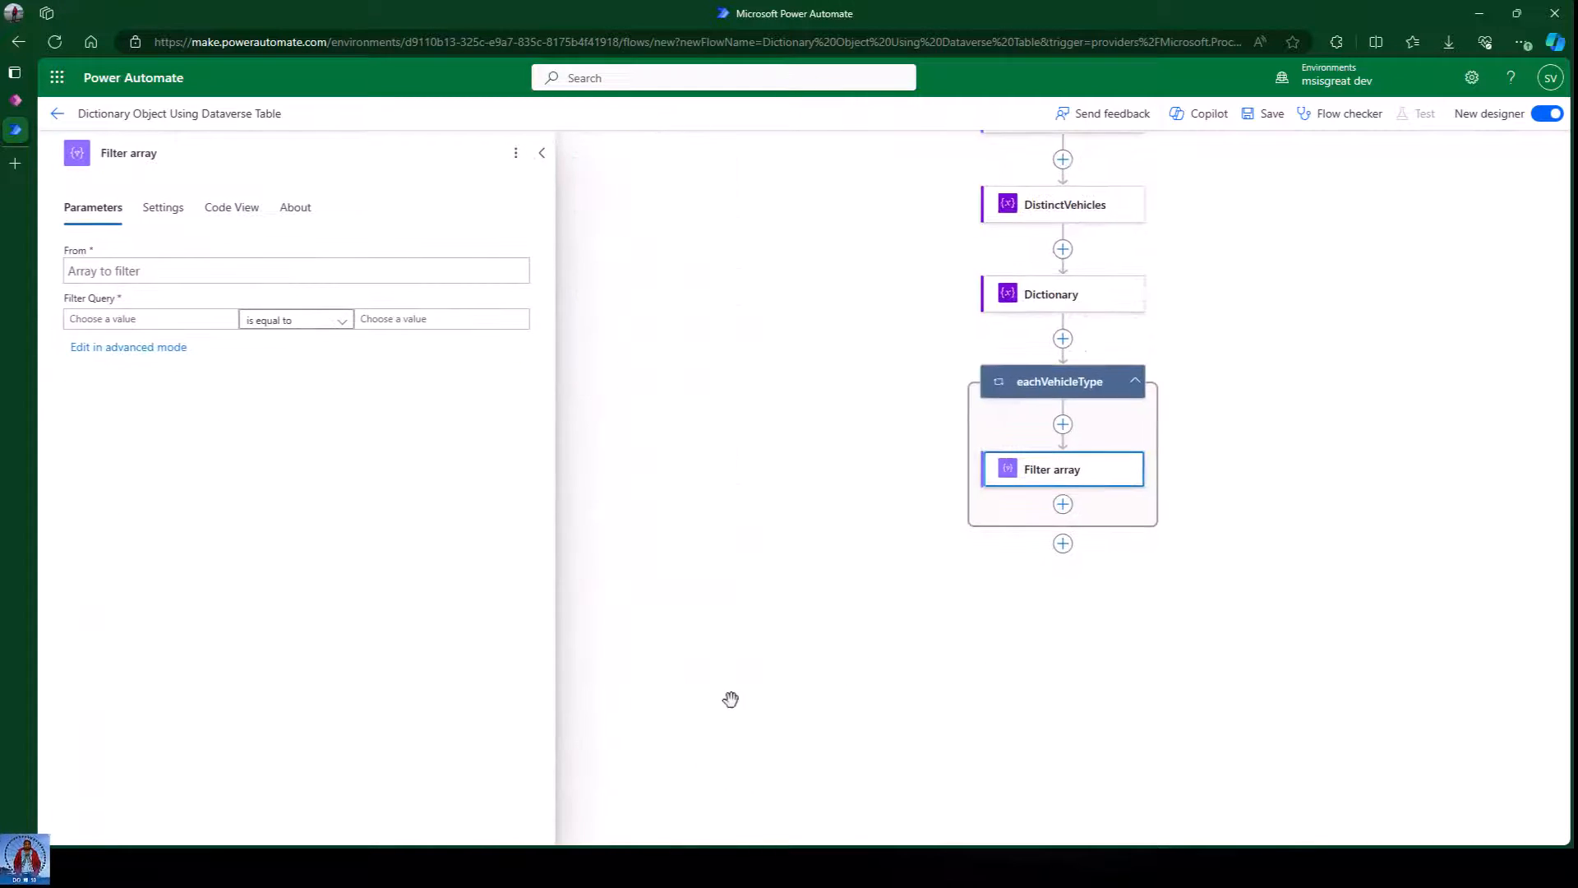
Set the Filter array's From to the GetVehicles Output.
left_click(139, 280)
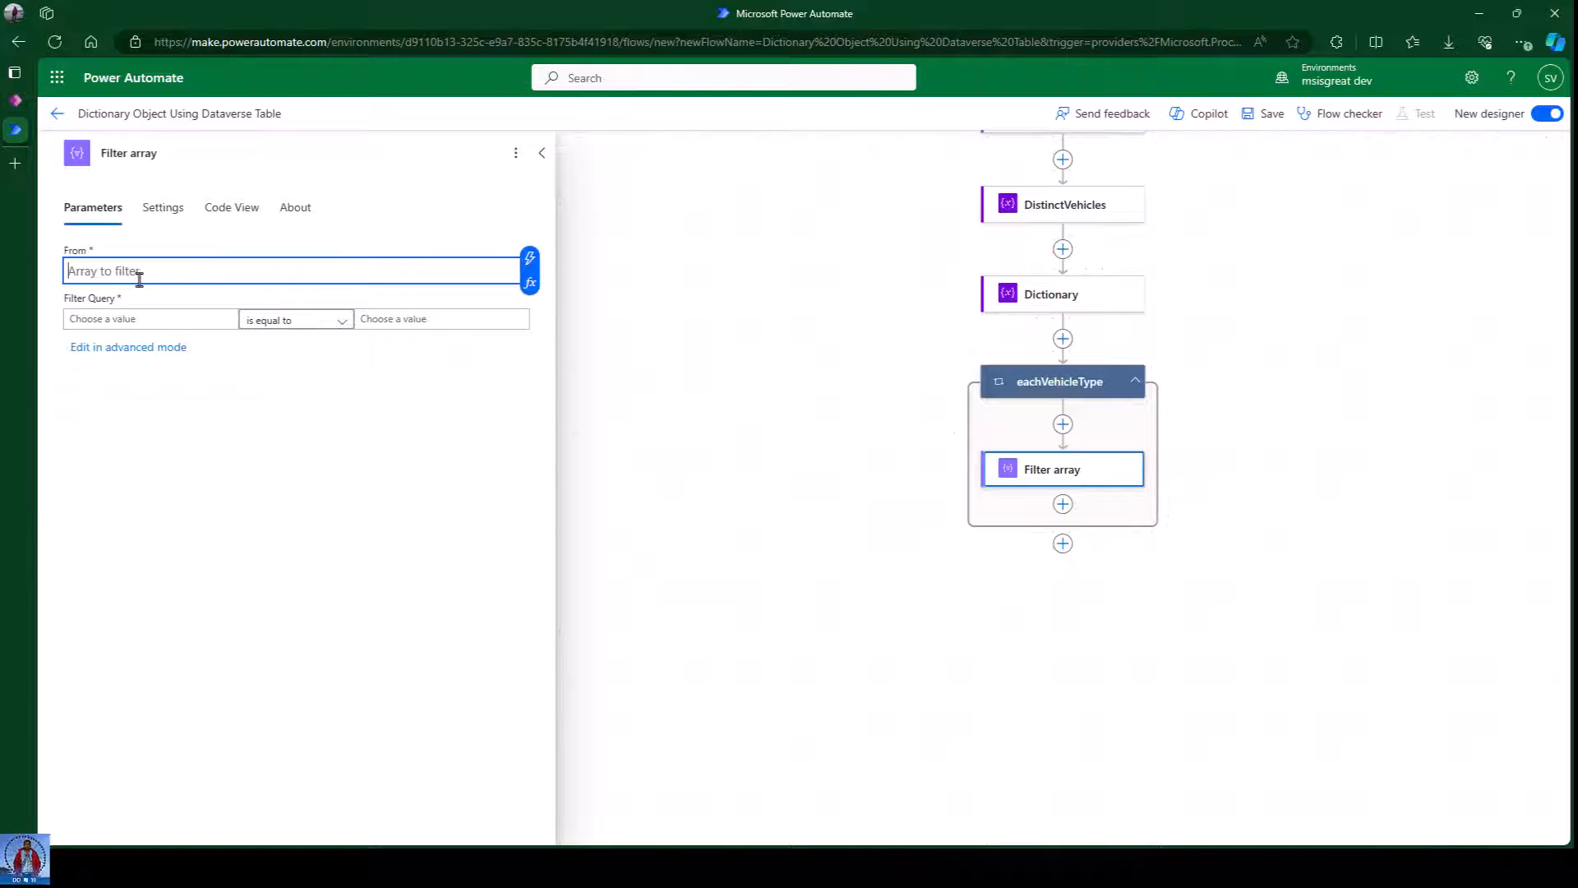
left_click(527, 265)
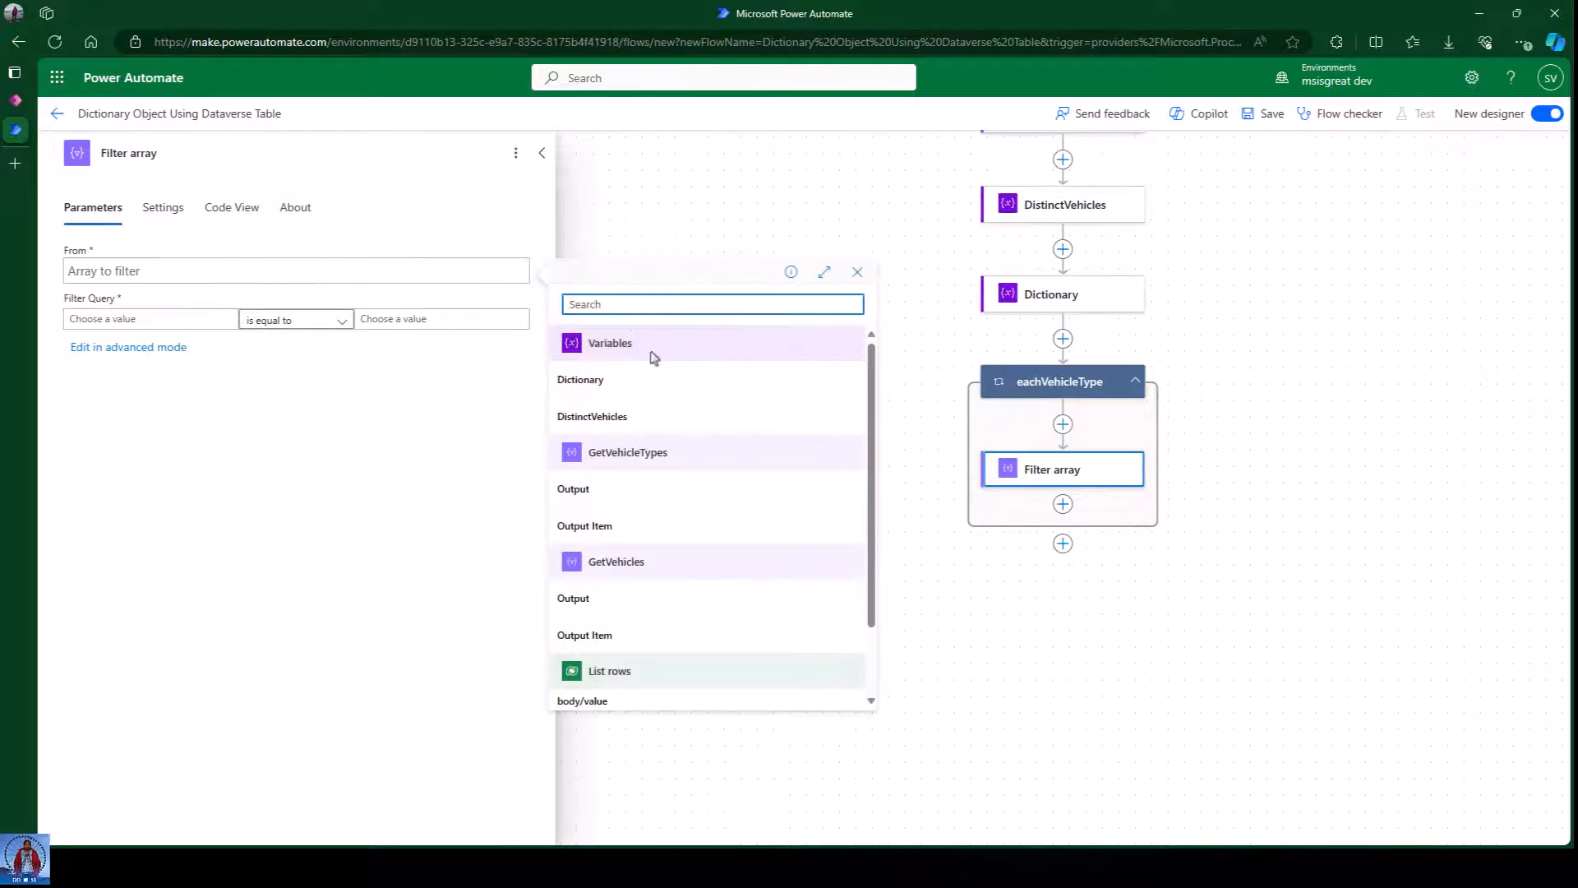
scroll(687, 605, "down", 1)
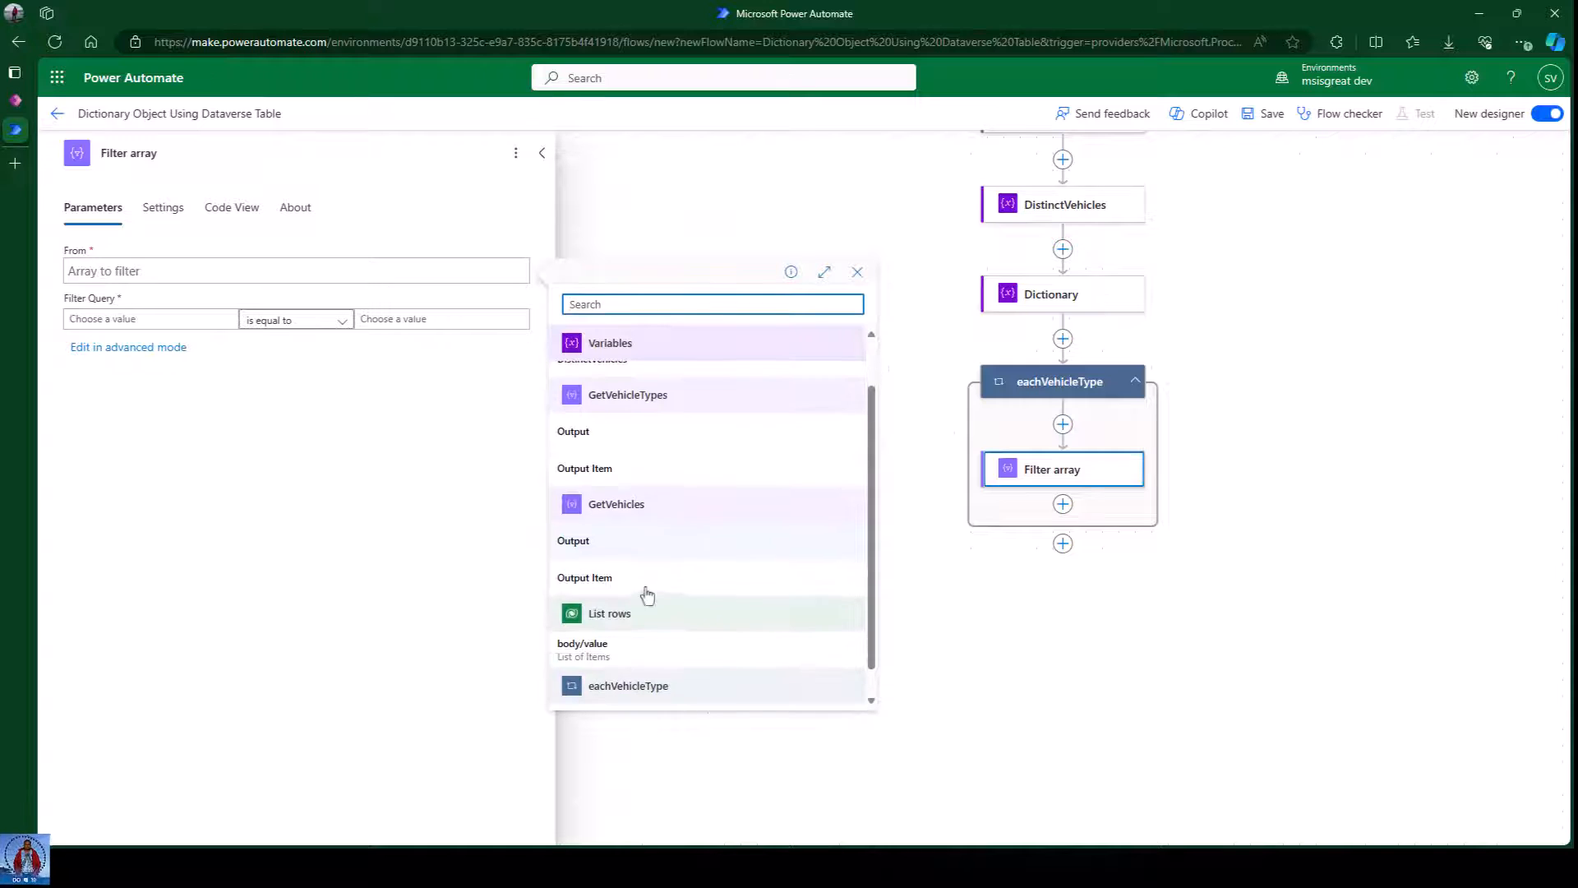
left_click(626, 544)
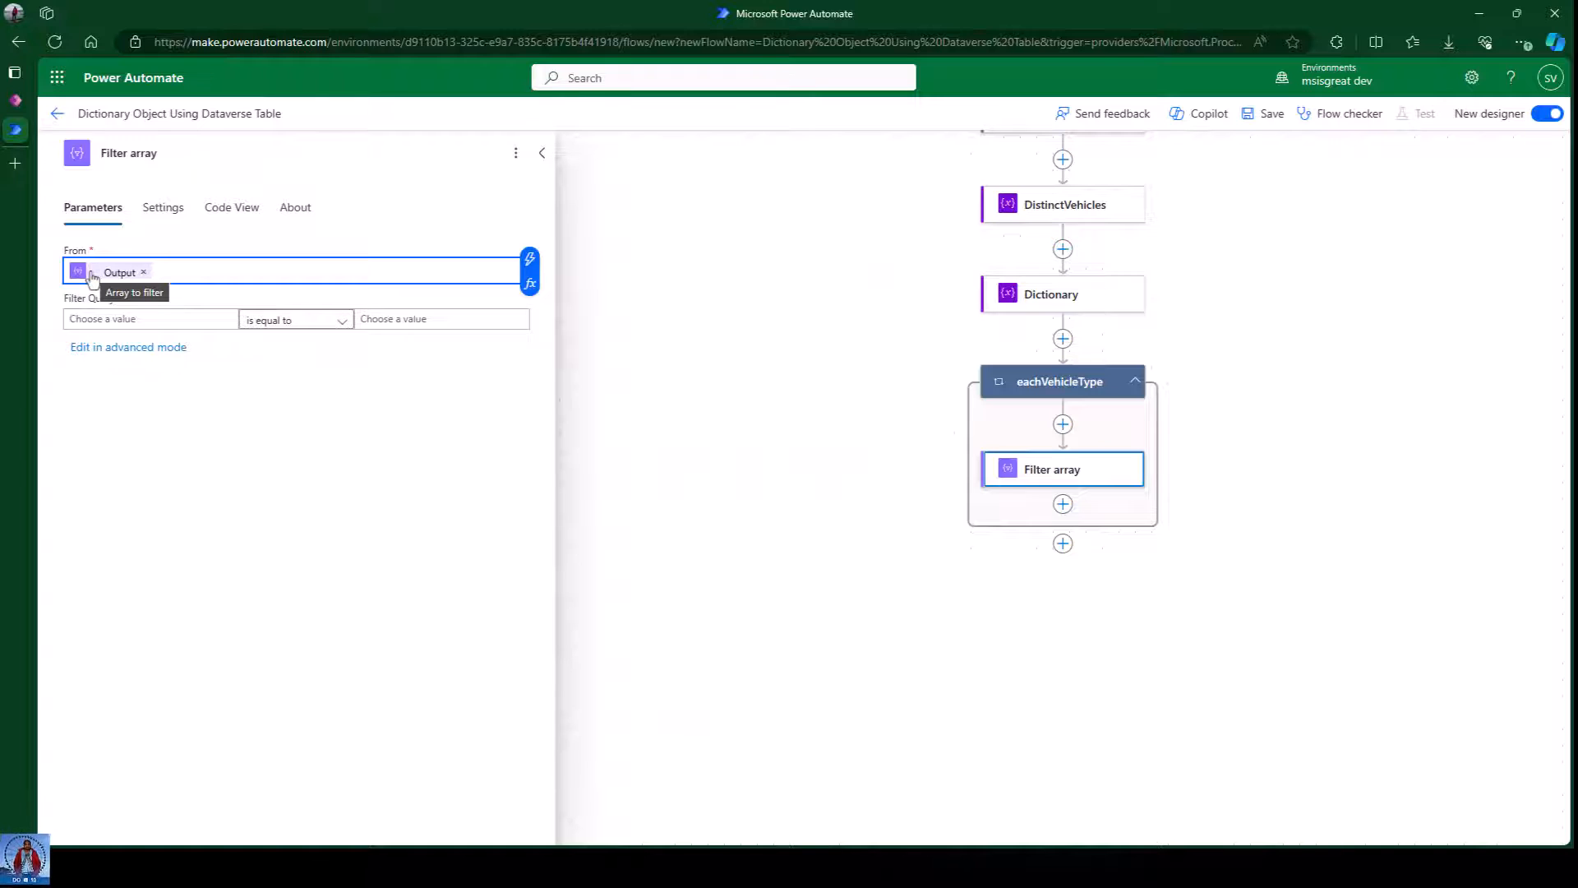
left_click(104, 318)
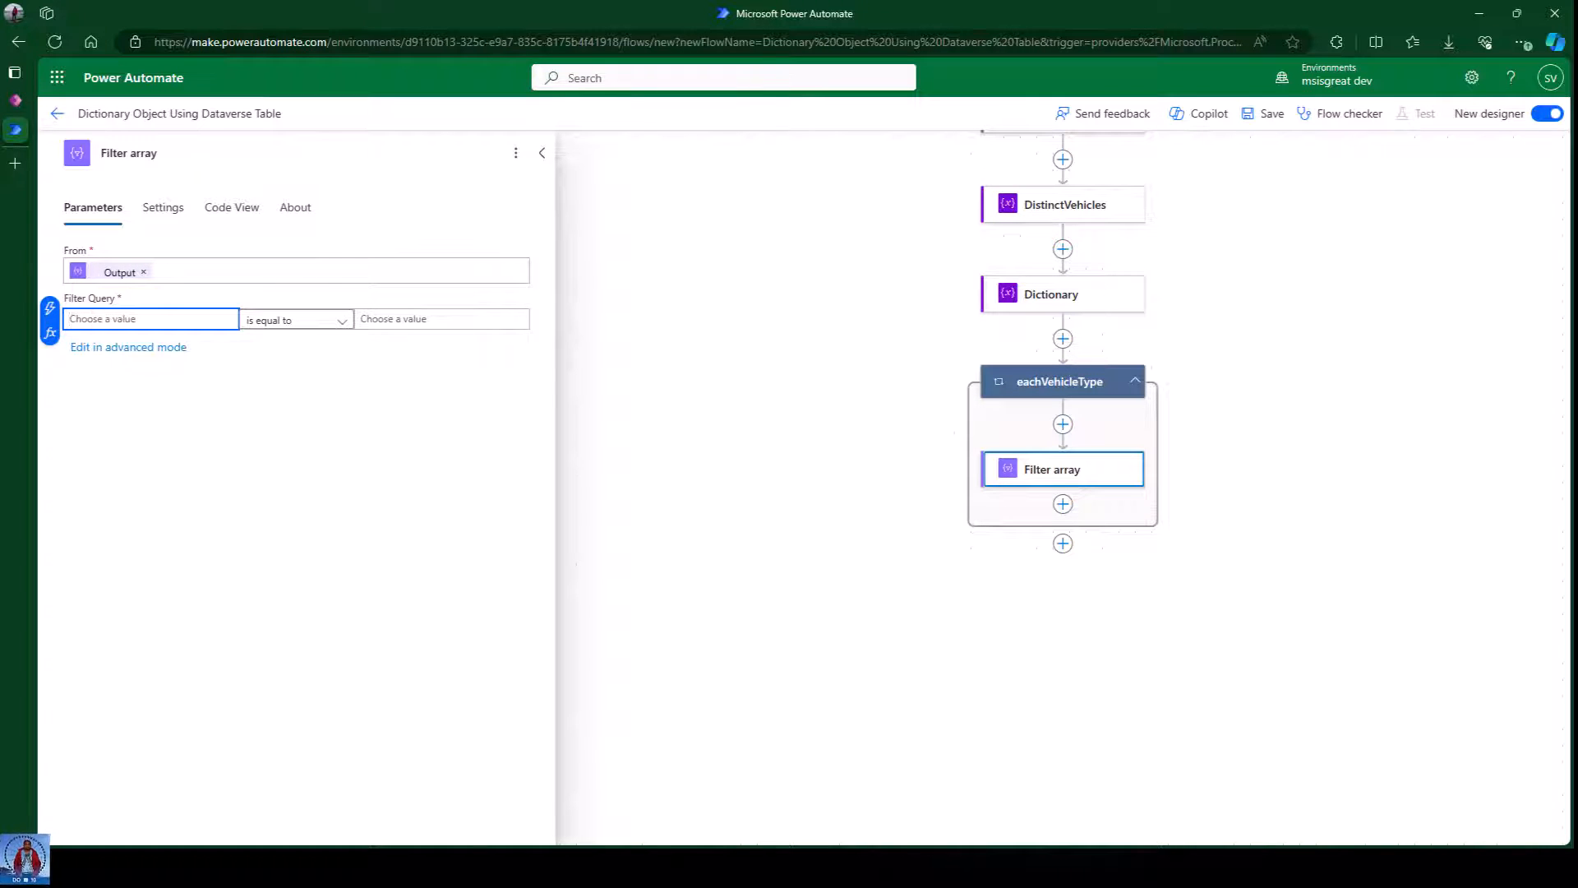
key("alt+Tab")
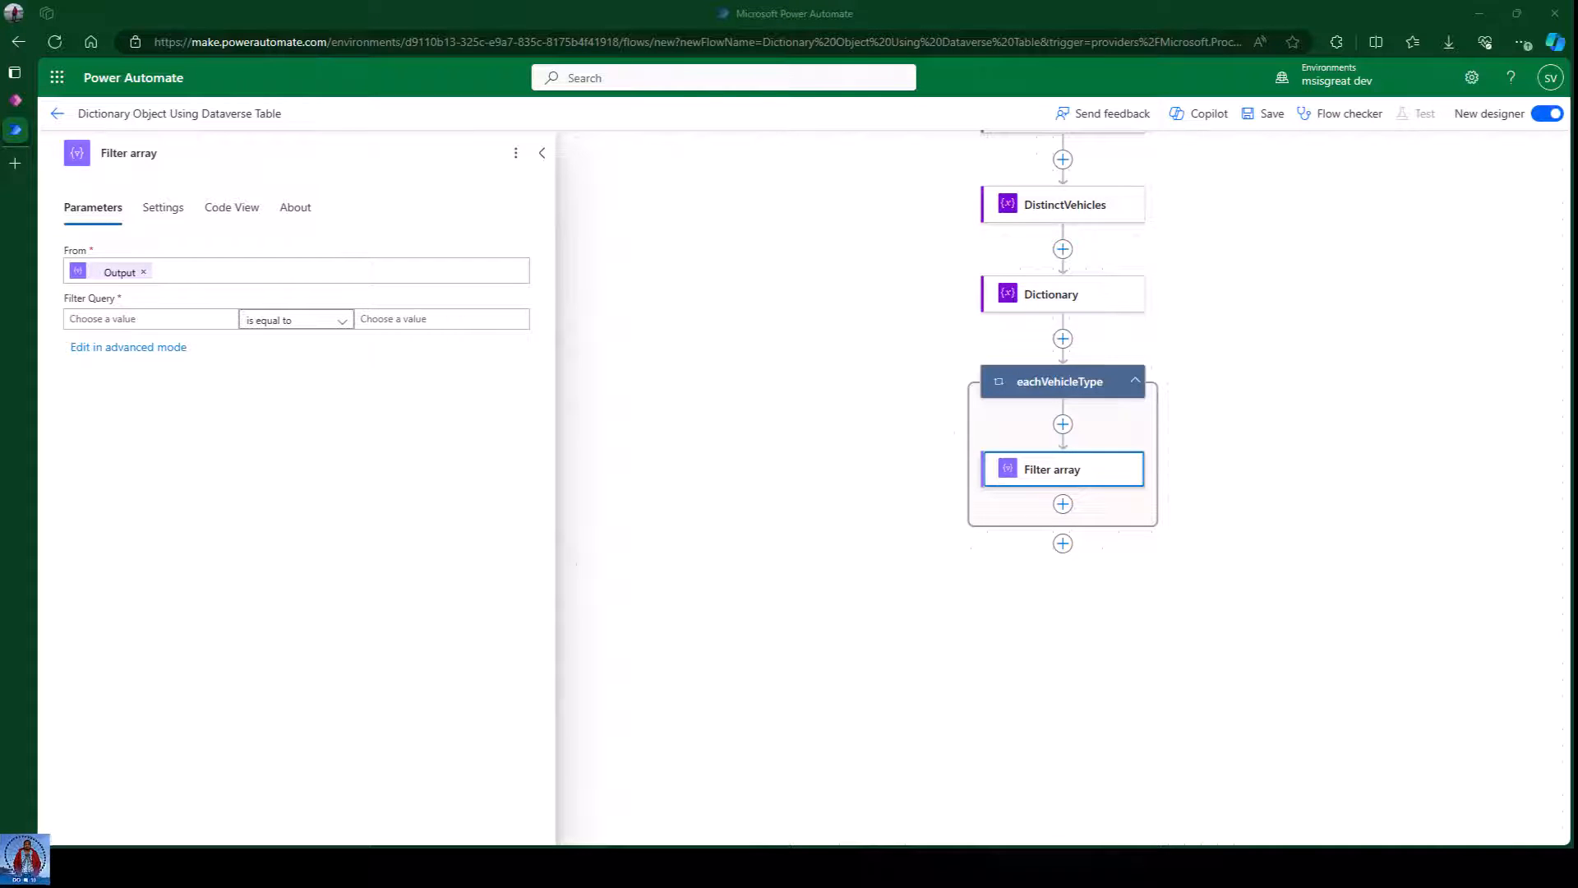
Set the filter condition's left side to the expression item()?['VehicleType'].
left_click(111, 319)
left_click(50, 333)
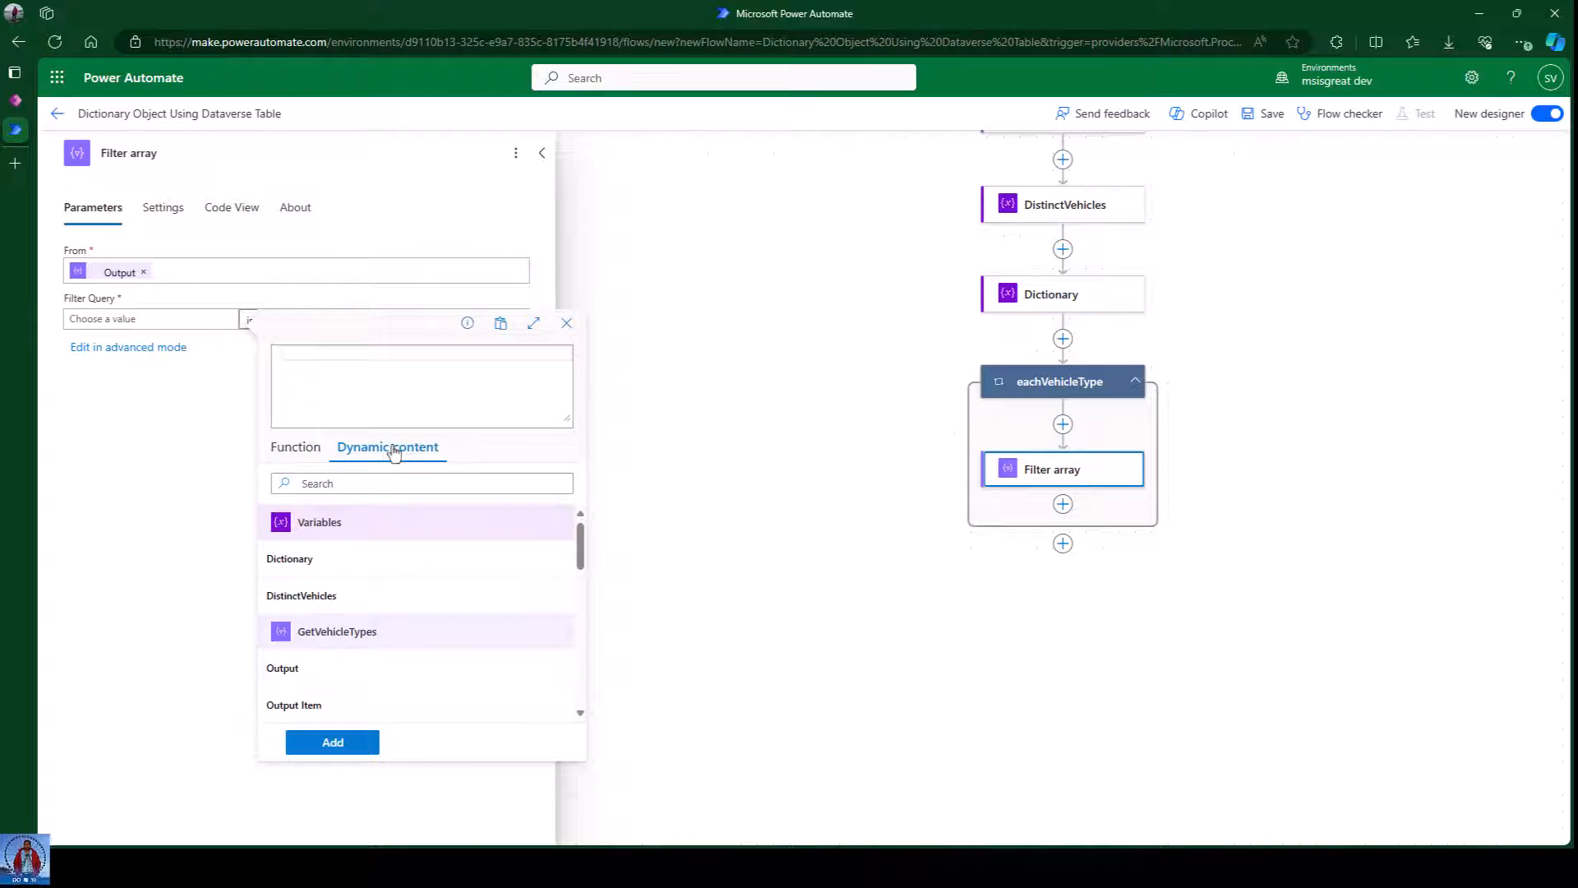
scroll(433, 627, "down", 2)
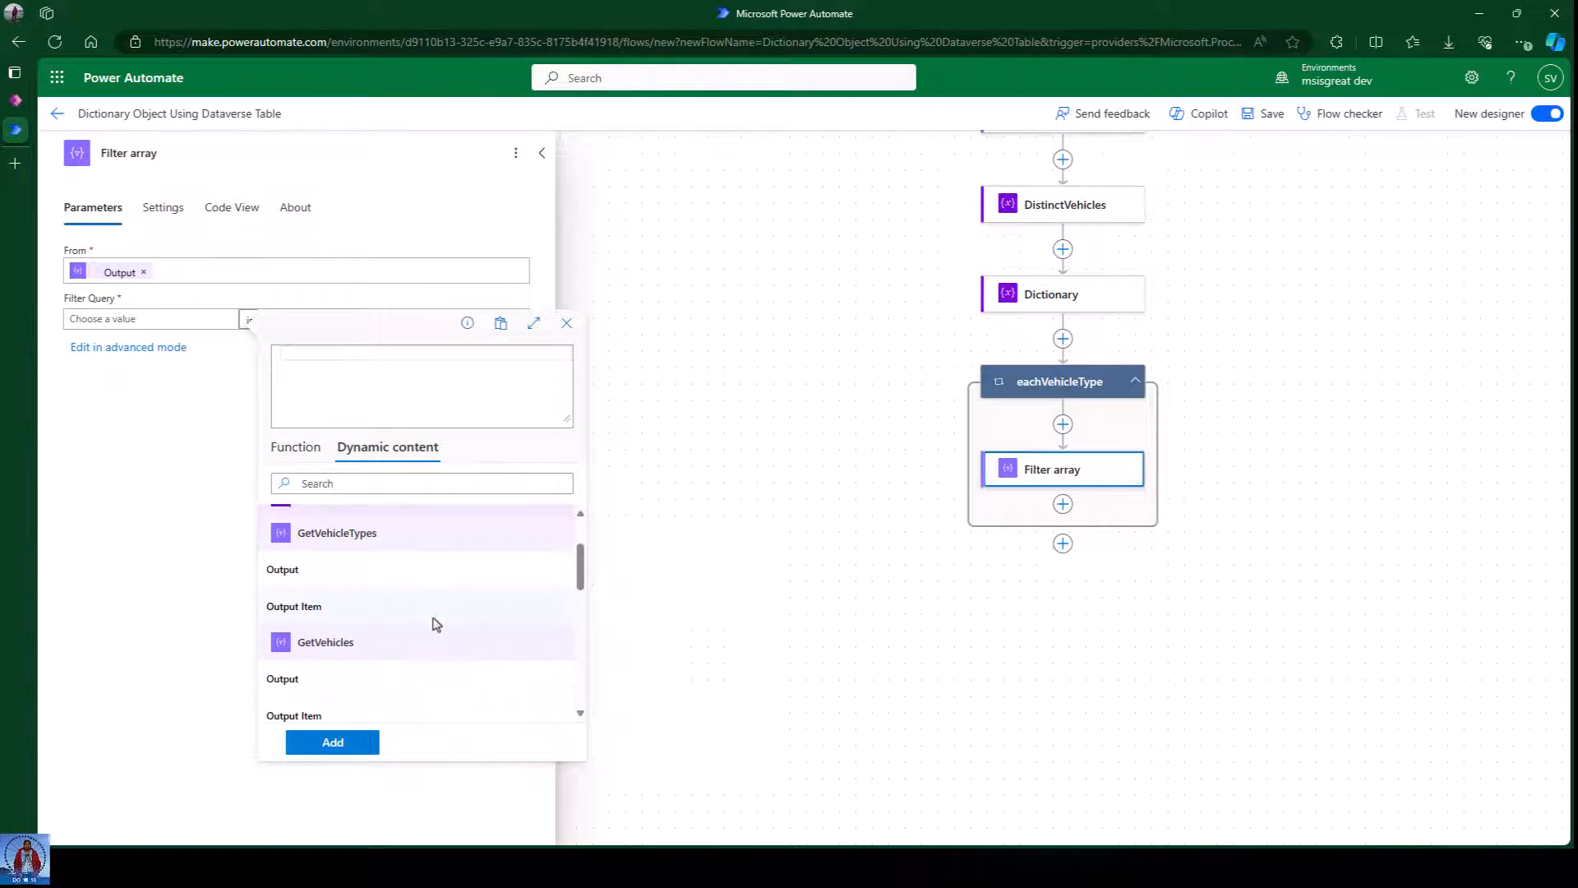
scroll(433, 623, "up", 2)
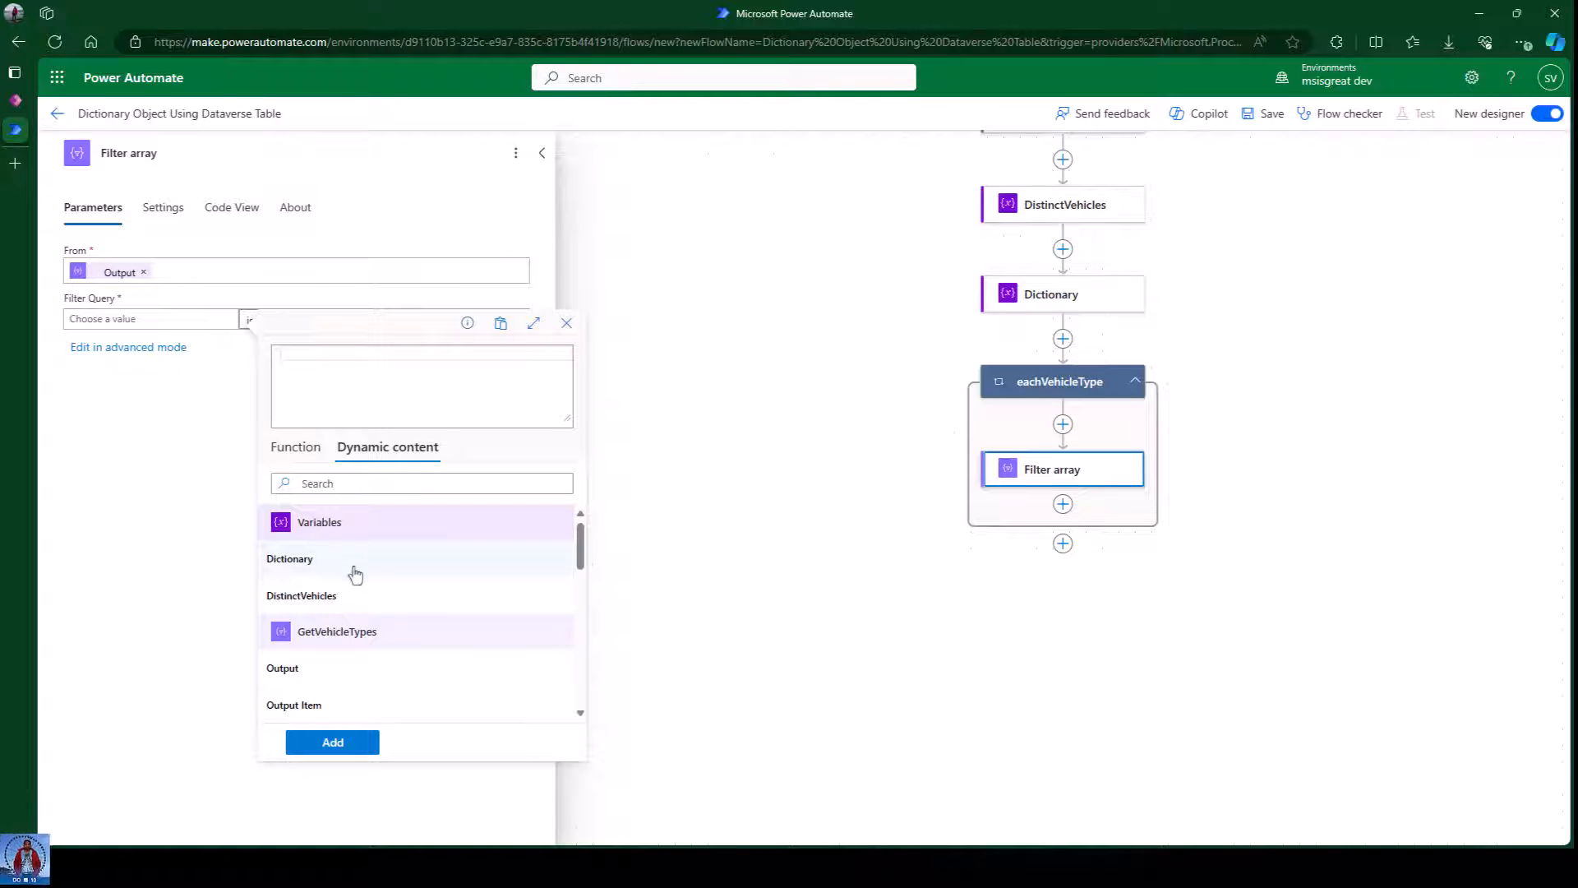
scroll(361, 601, "down", 1)
scroll(361, 601, "down", 1)
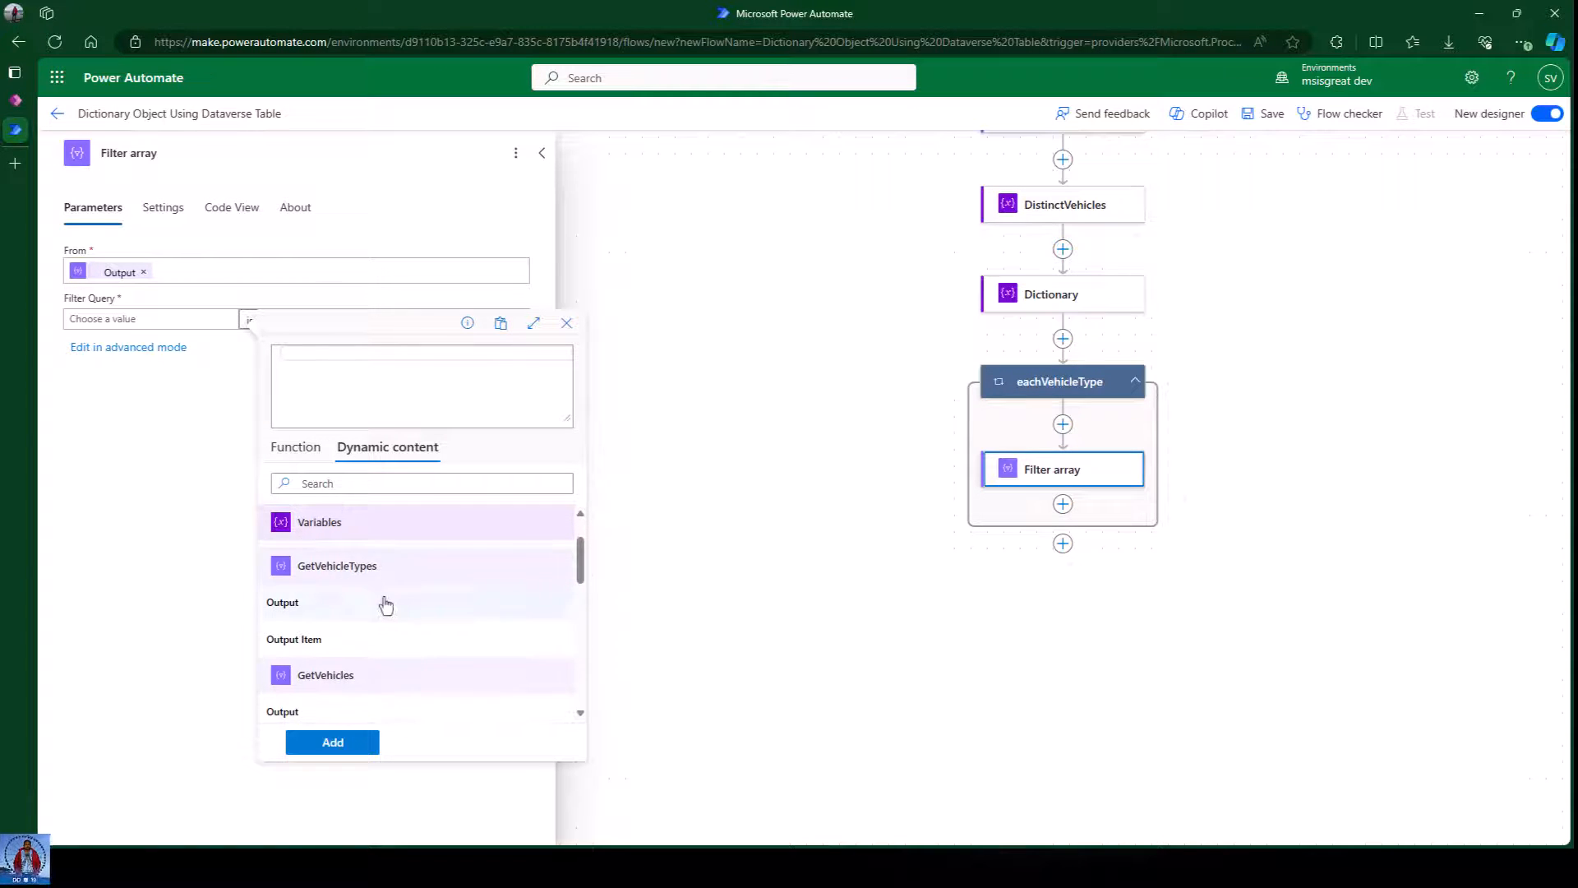
scroll(398, 687, "down", 2)
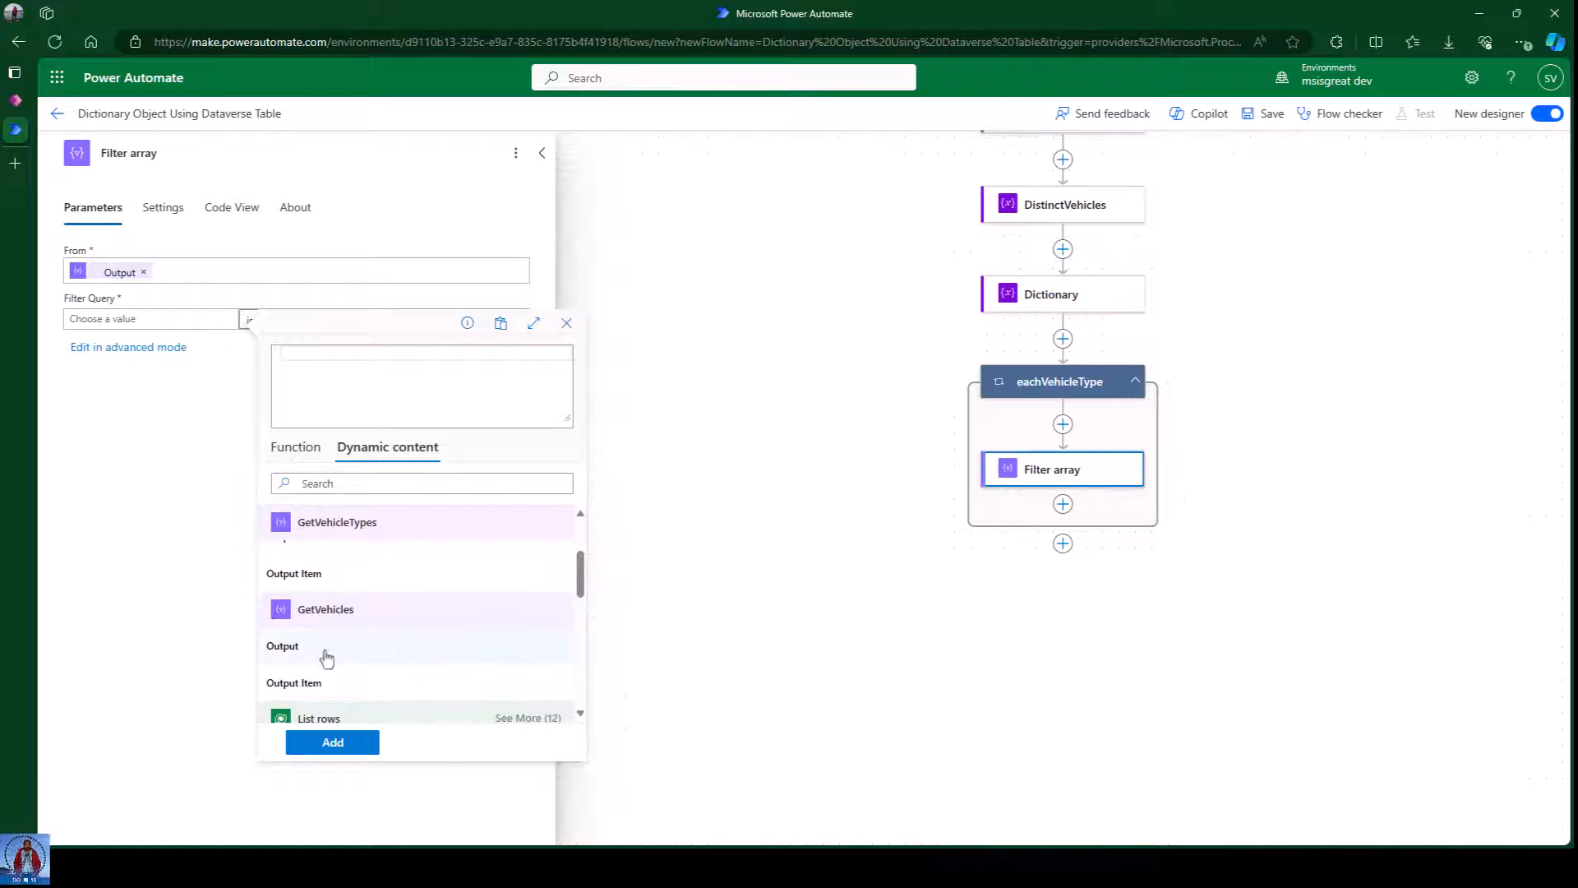
type("item()")
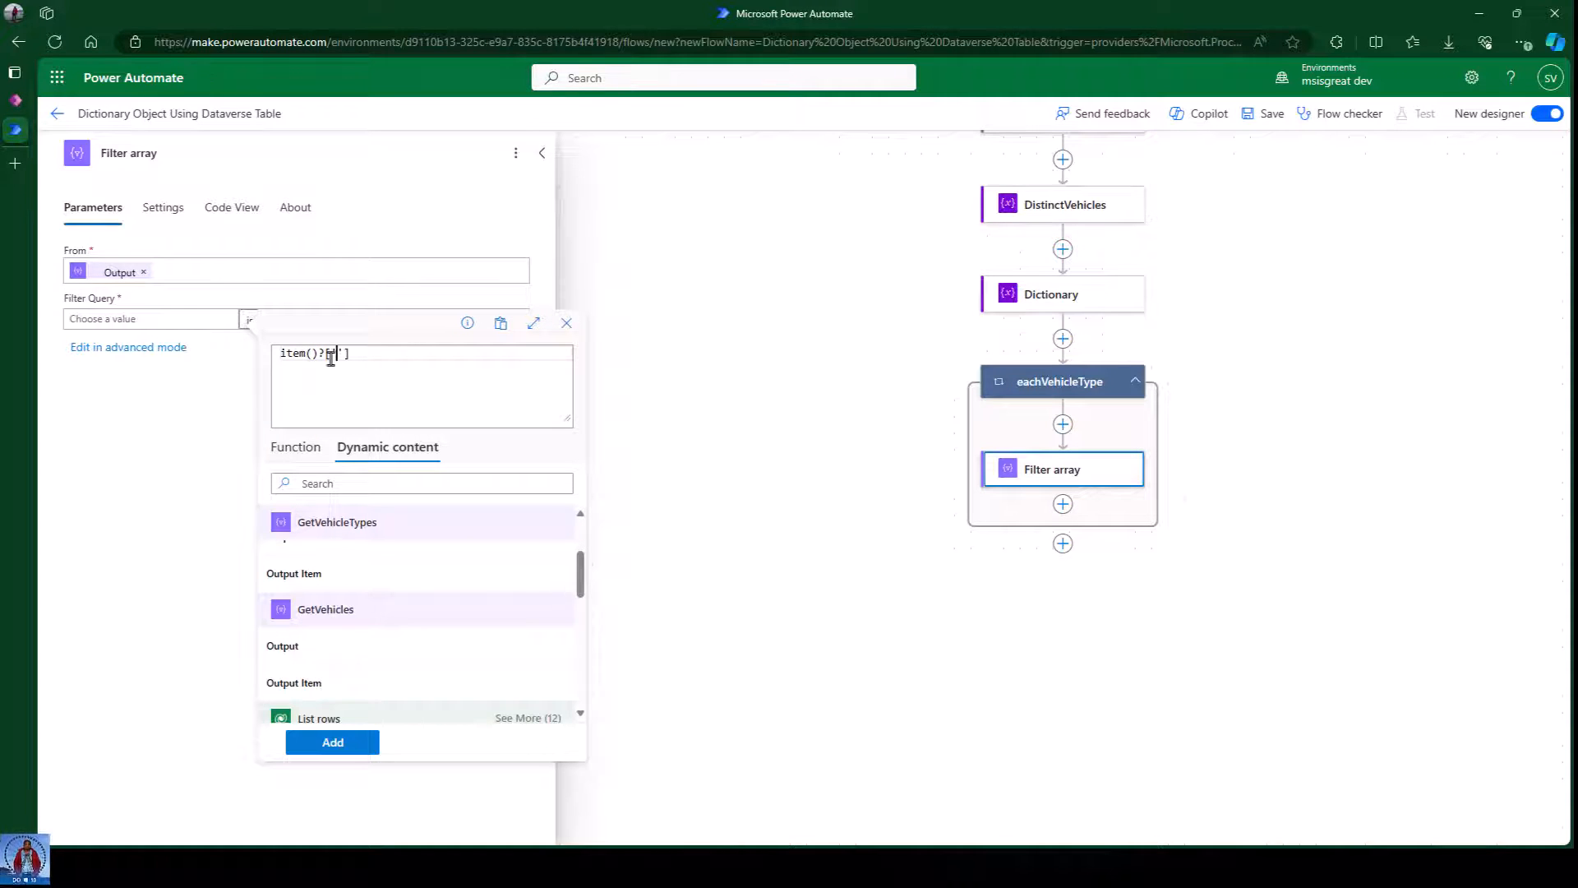
type("?['VehicleType")
left_click(345, 743)
Compare it against the eachVehicleType loop's current item, then close the panel and save the flow.
left_click(400, 322)
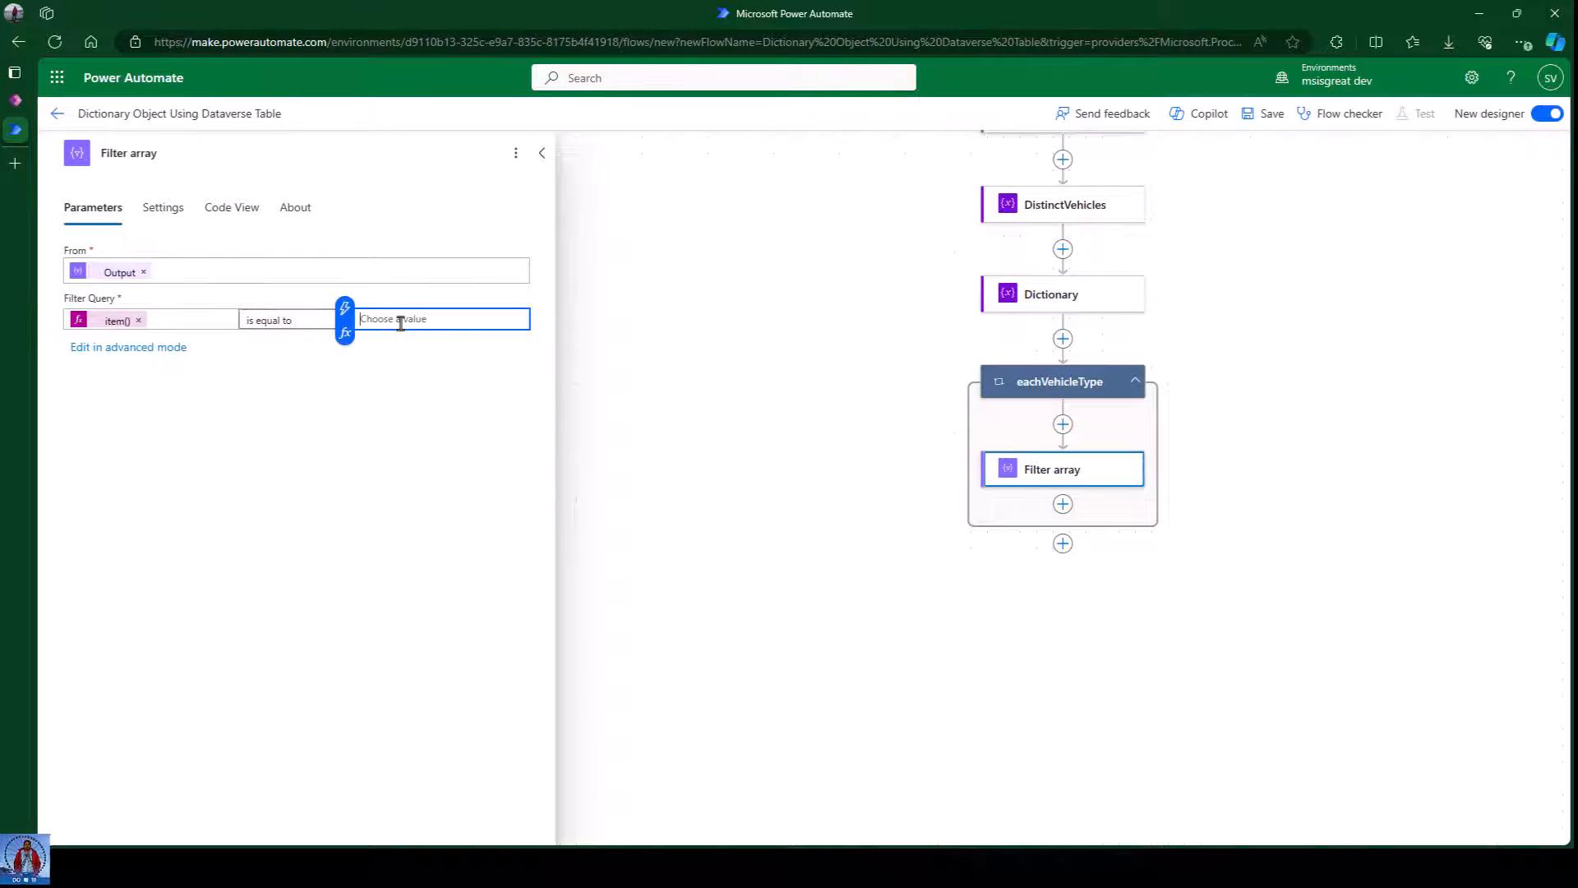
left_click(346, 333)
scroll(708, 619, "down", 1)
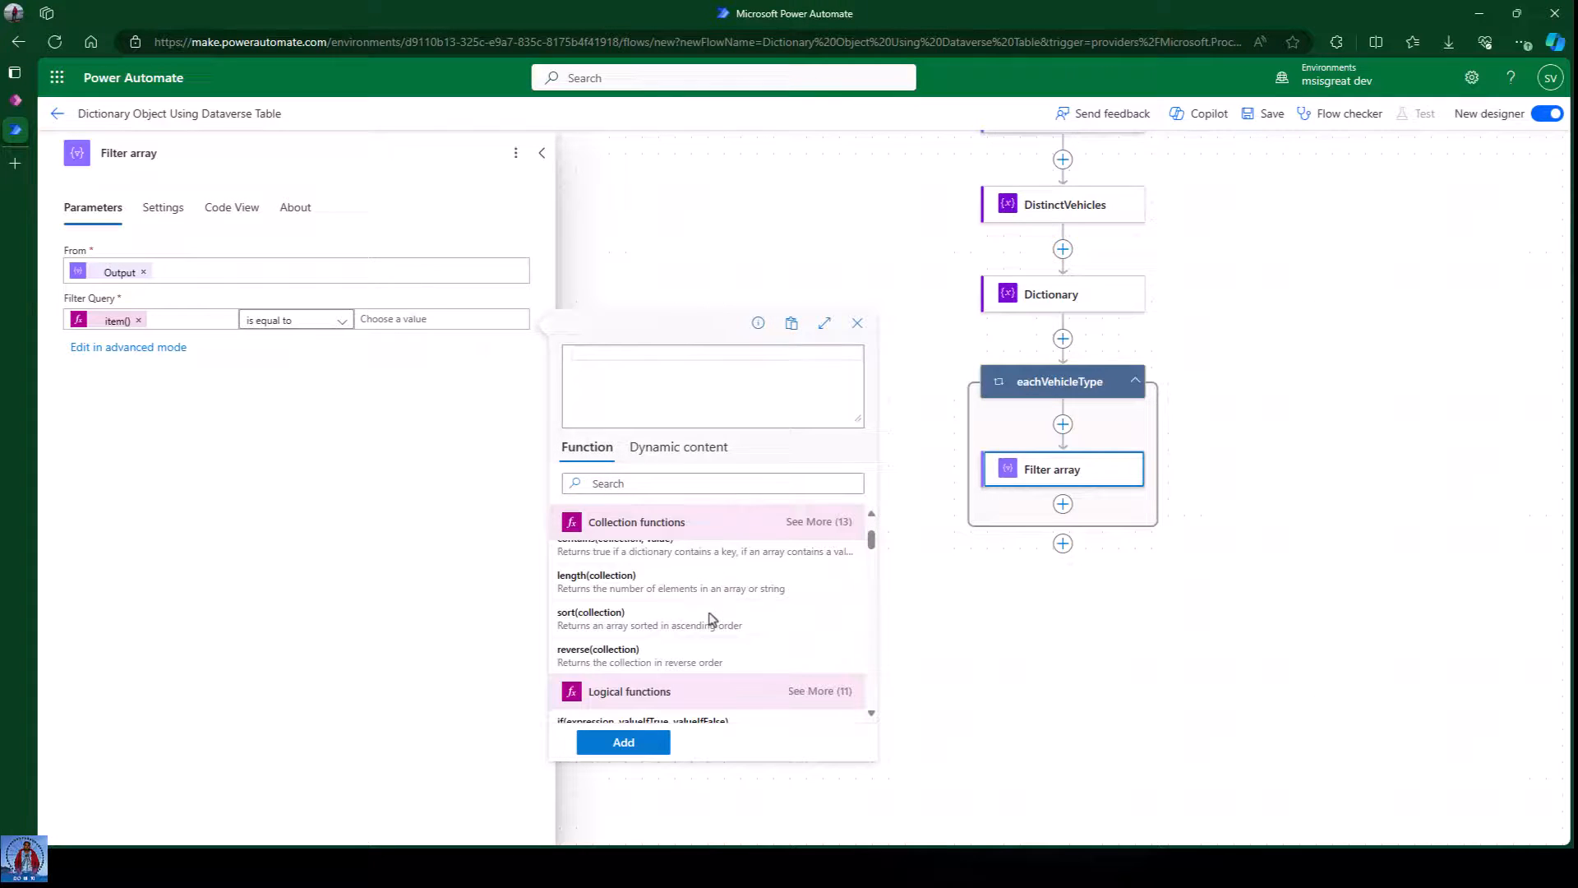
left_click(680, 465)
scroll(715, 580, "down", 6)
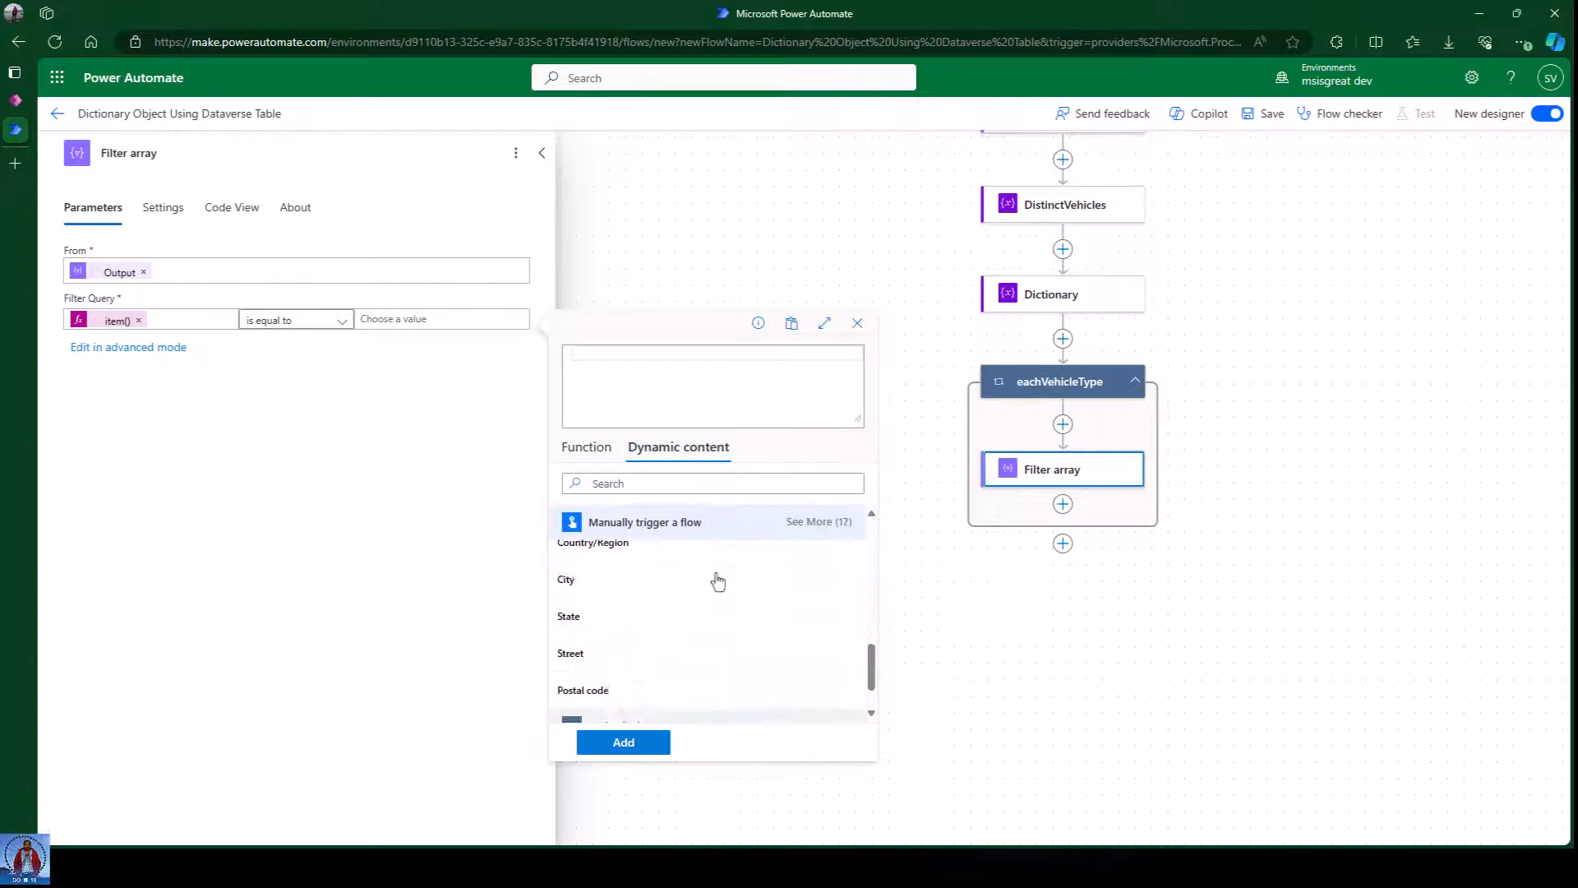
left_click(600, 705)
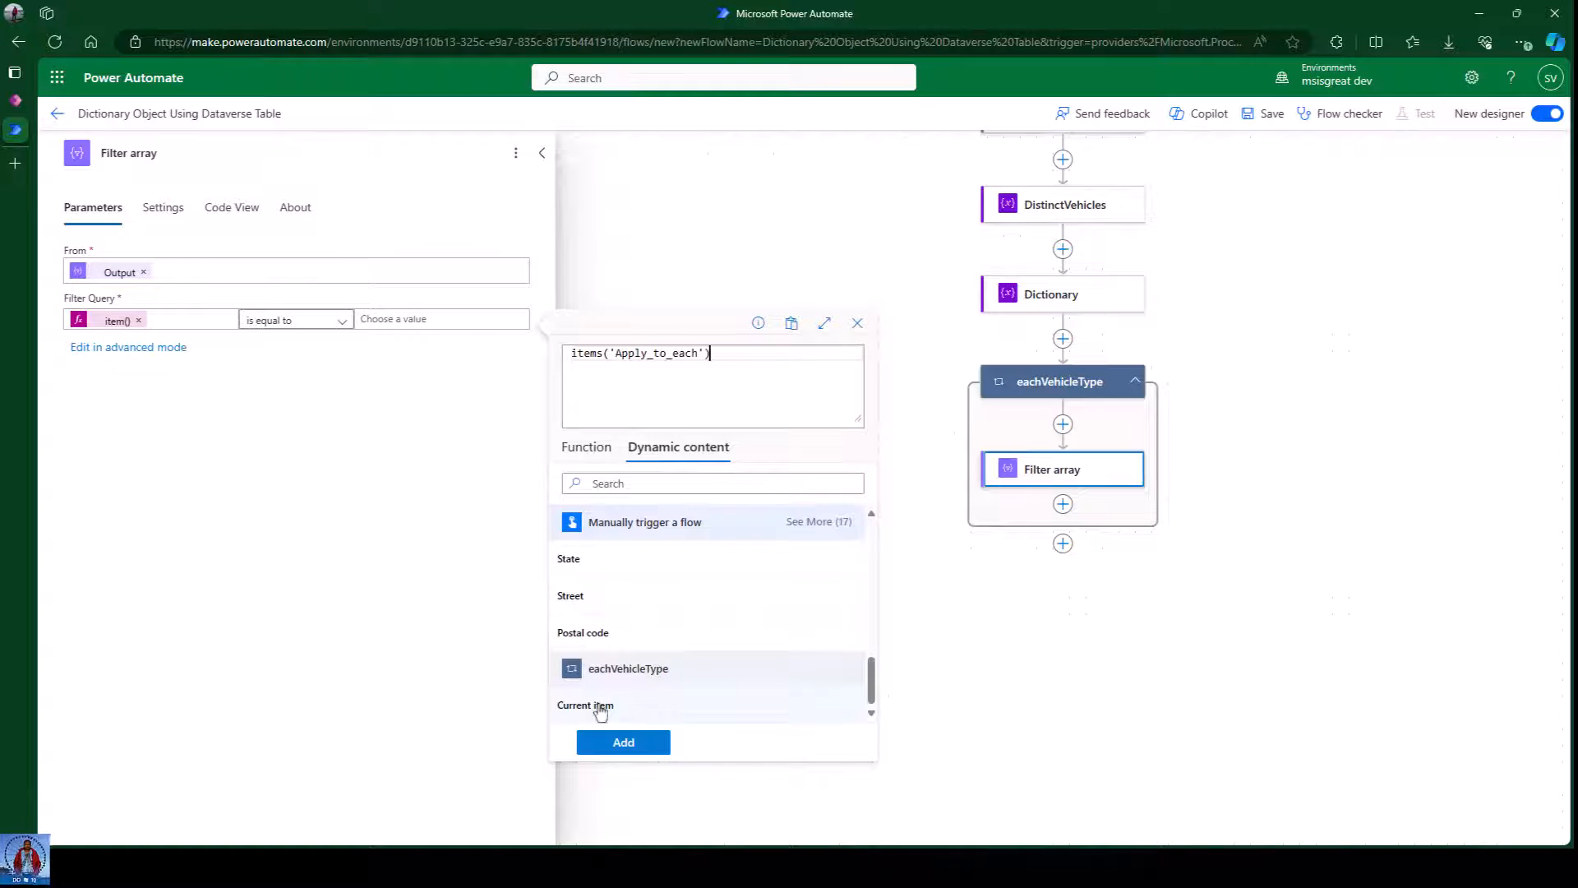
left_click(623, 742)
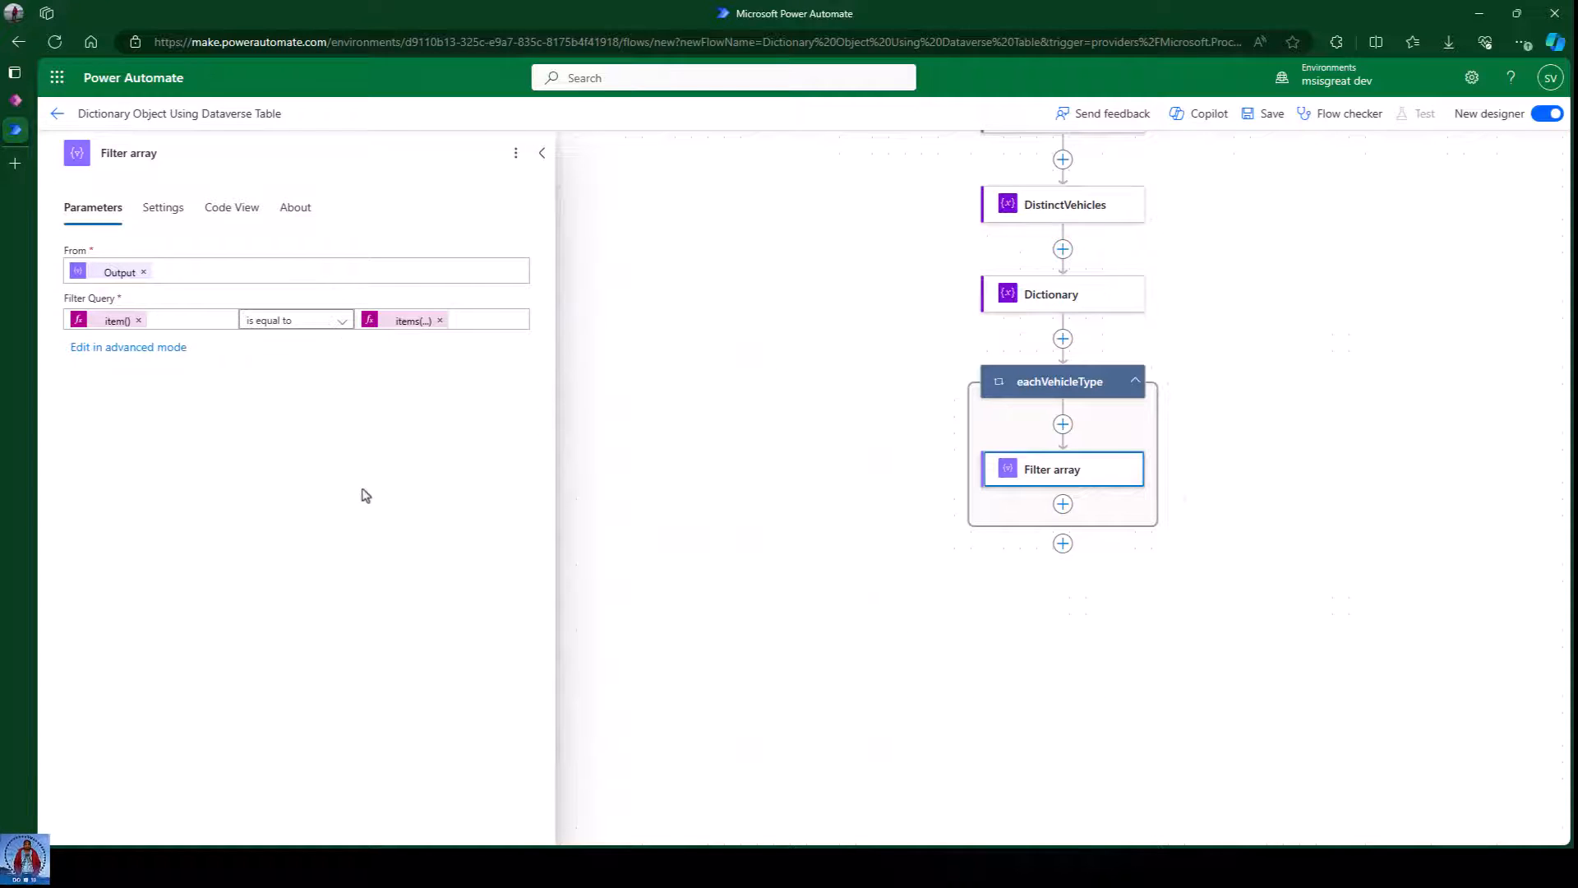
left_click(1287, 533)
left_click(1265, 113)
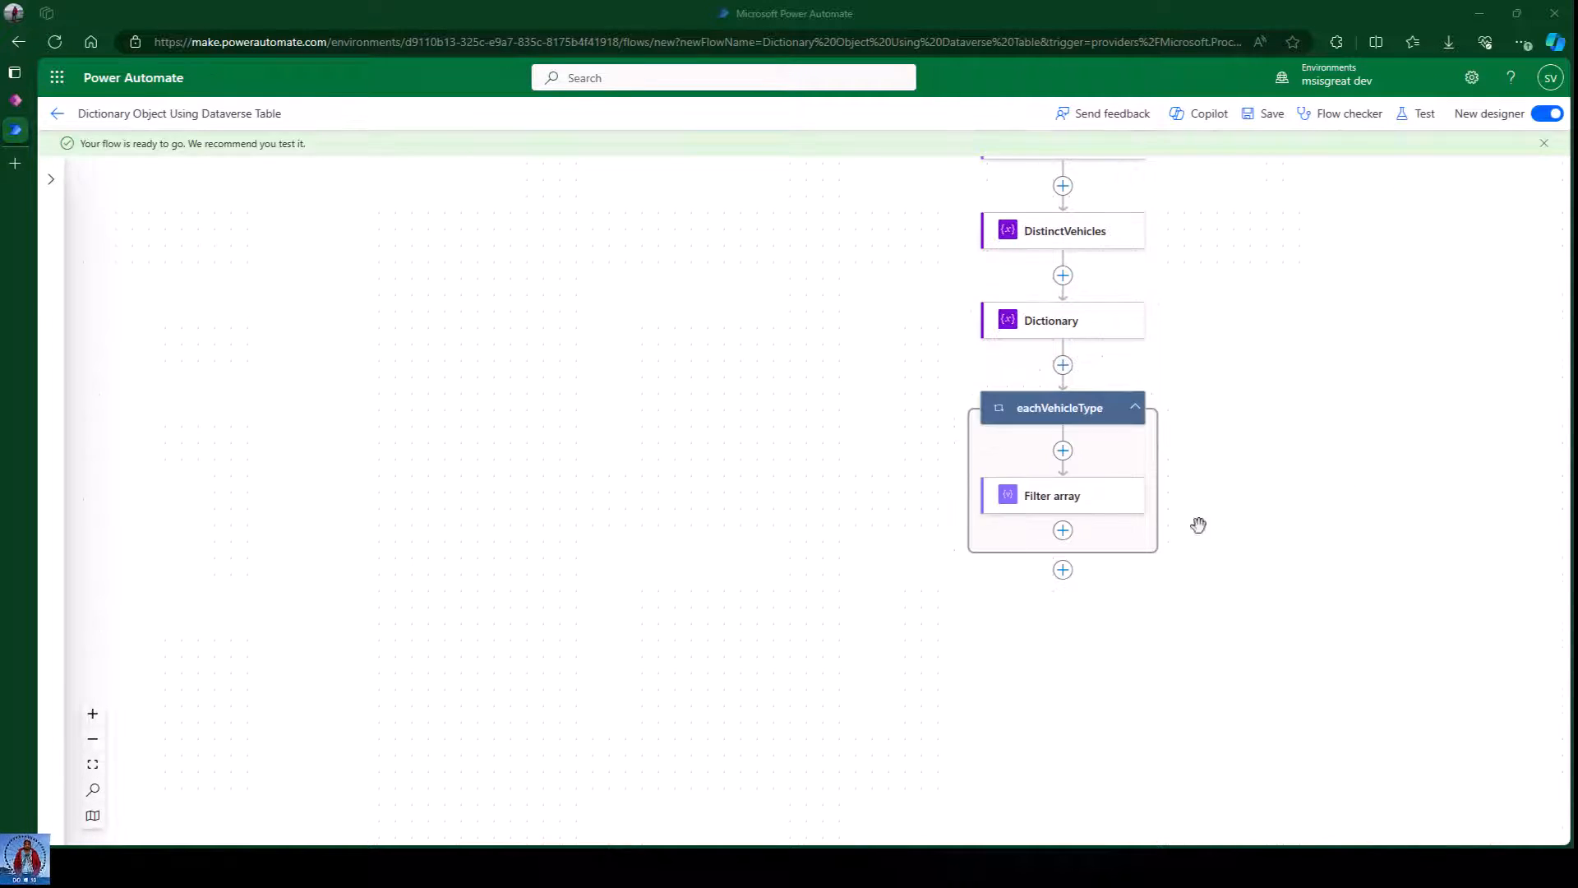
left_click_drag(1296, 384, 874, 300)
left_click(627, 400)
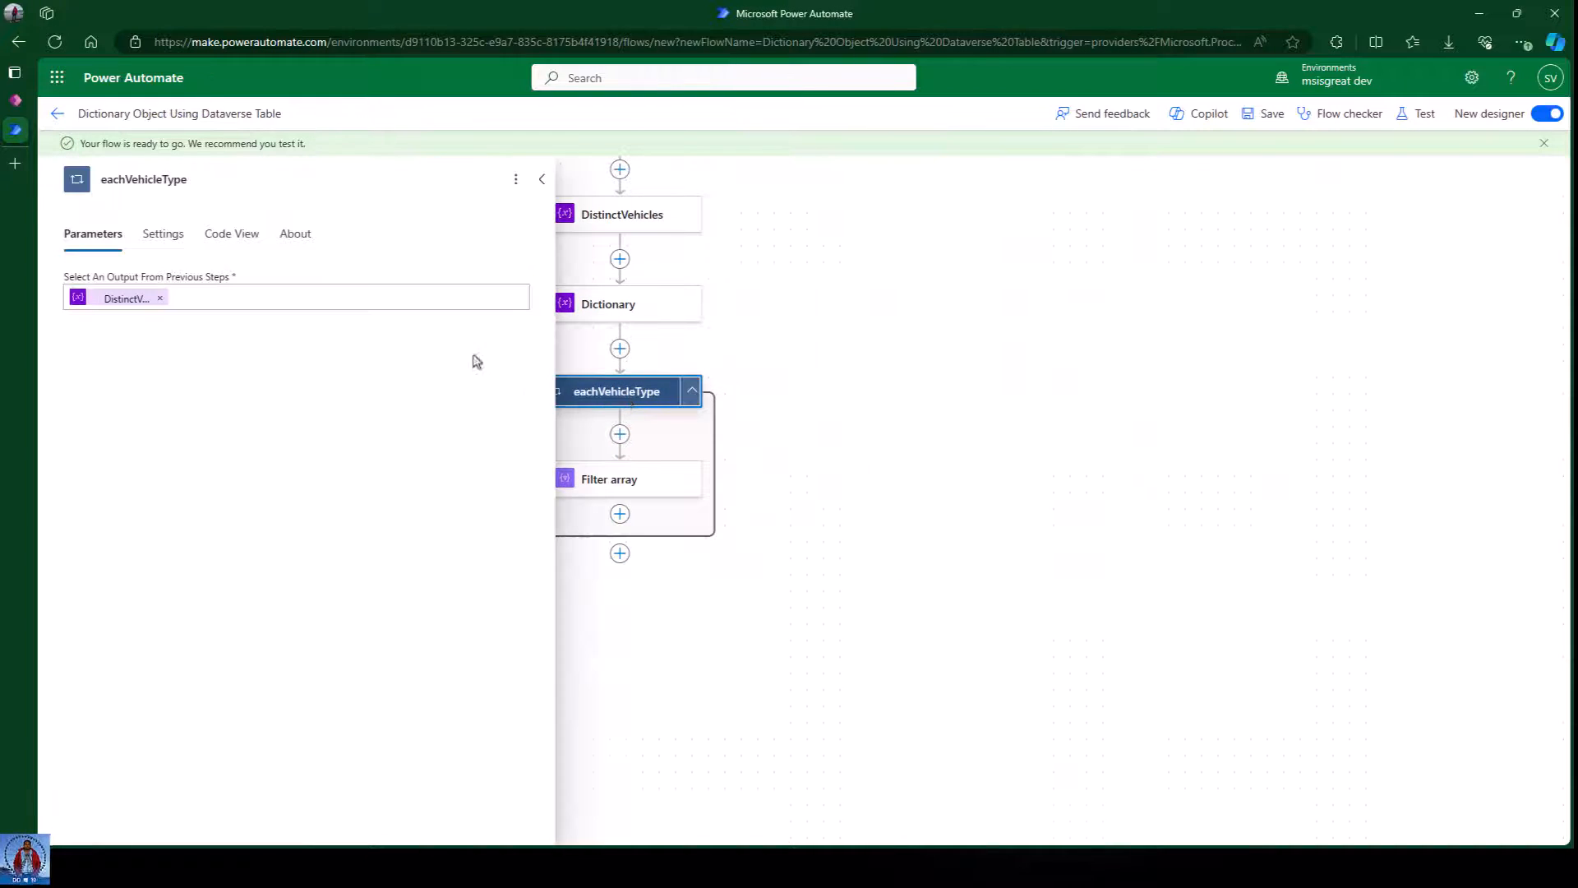
left_click(636, 483)
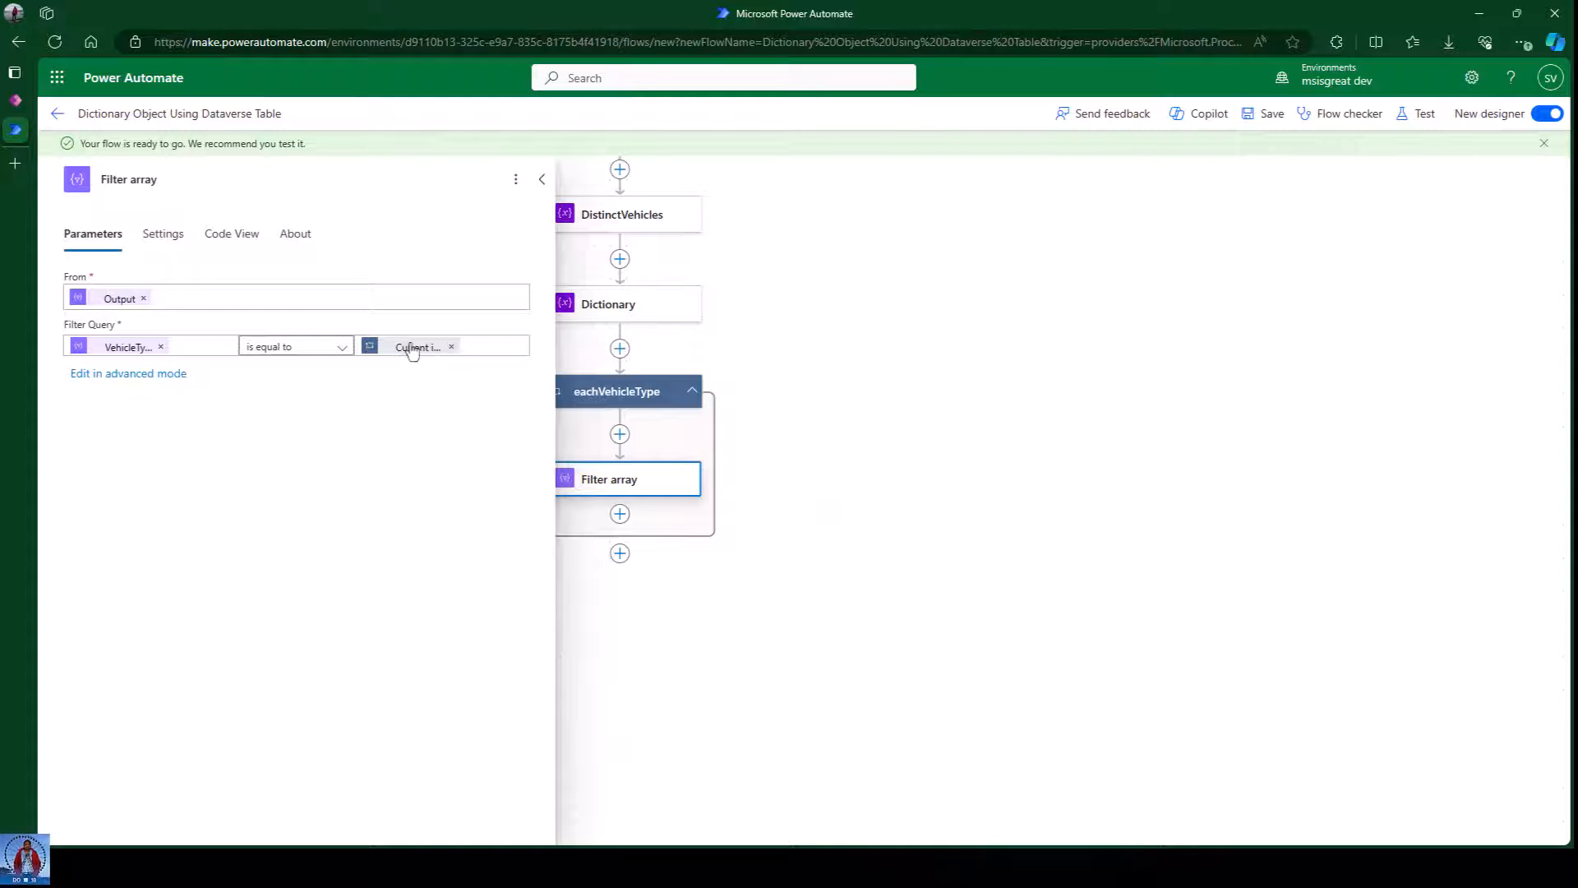
left_click(947, 448)
scroll(777, 526, "down", 2)
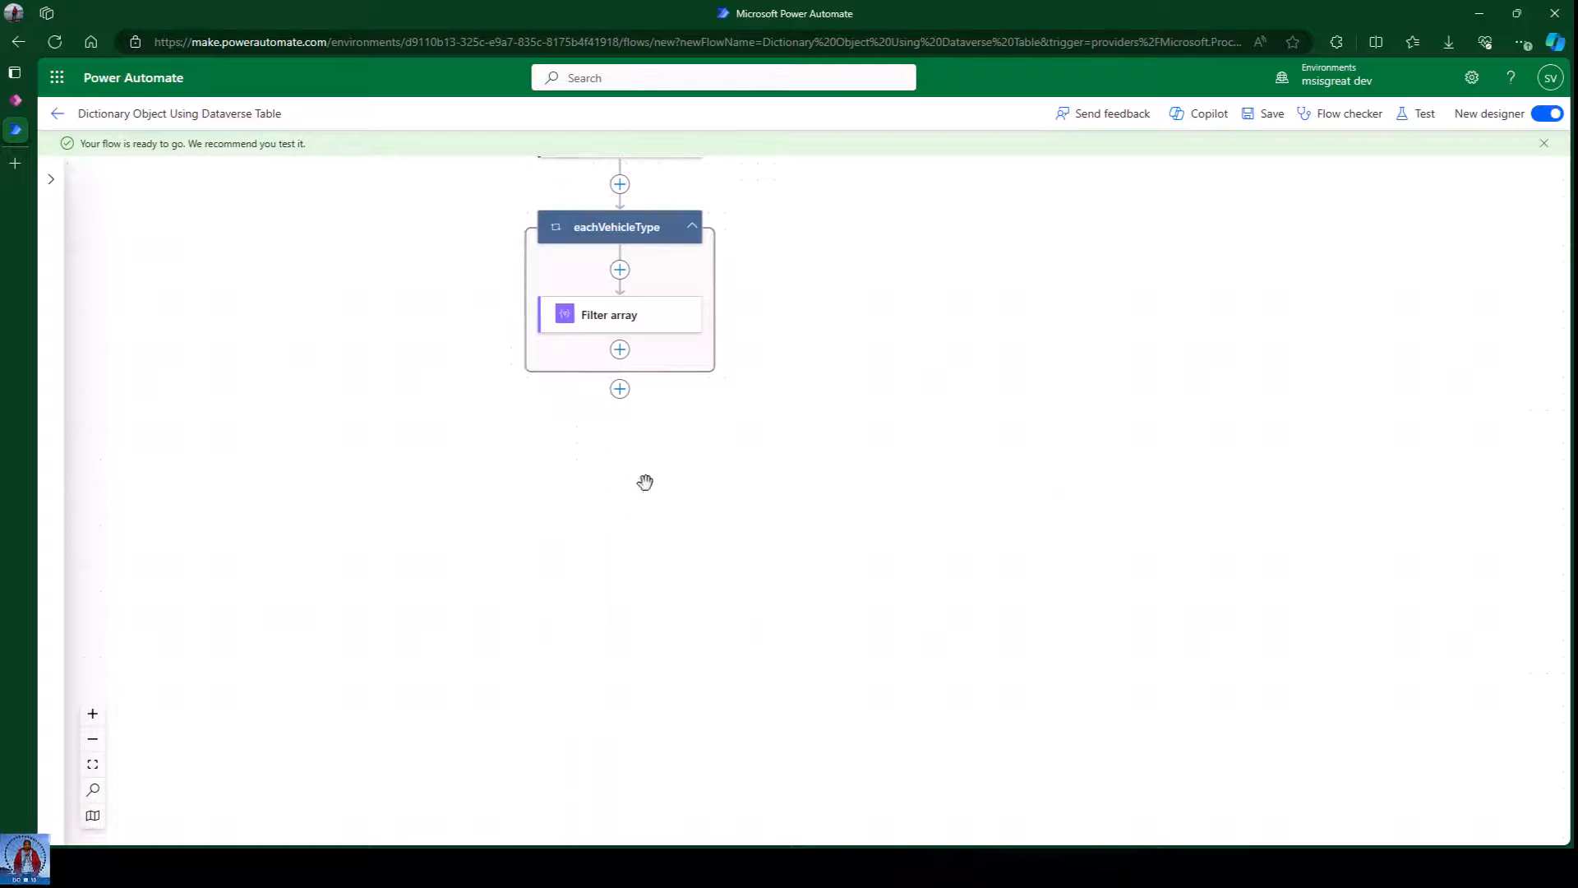
scroll(814, 411, "up", 2)
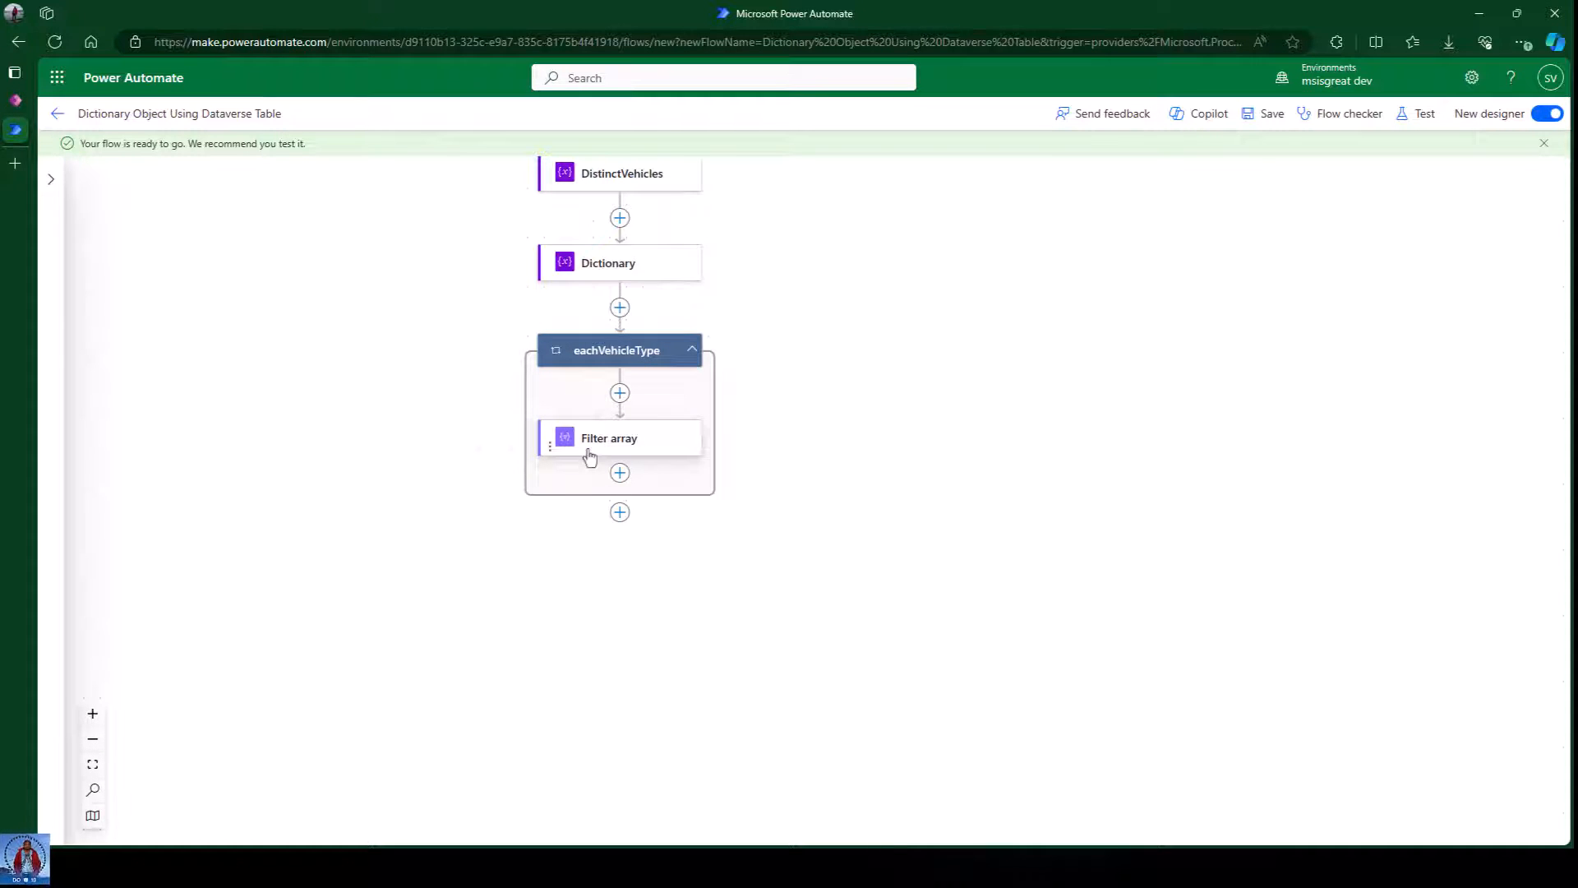
Add an Append to array variable step on Dictionary after the Filter array.
left_click(620, 472)
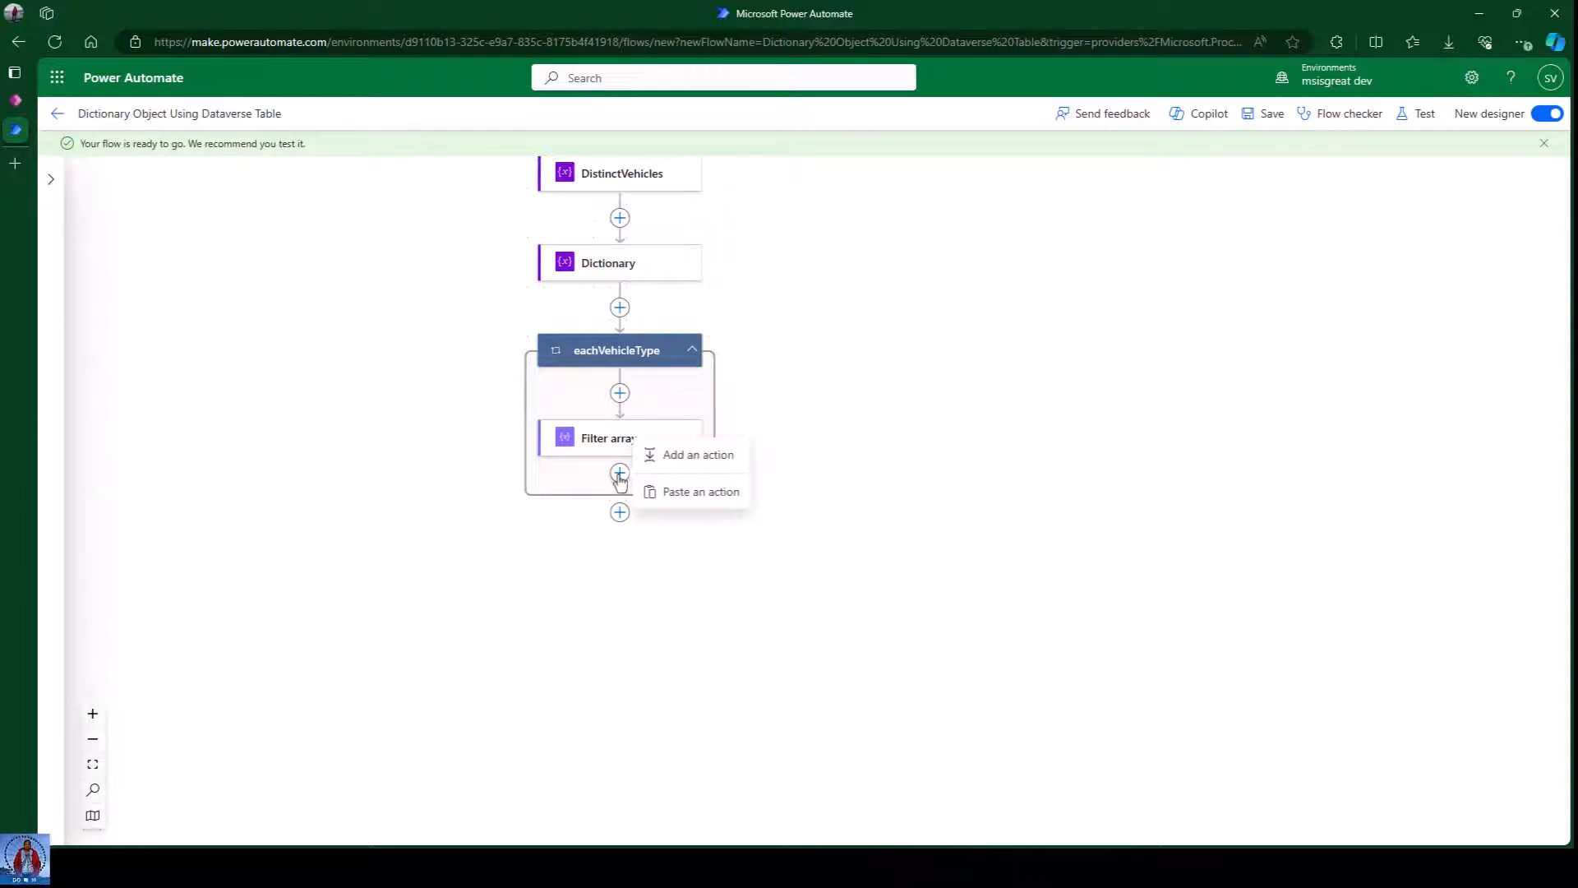
left_click(680, 460)
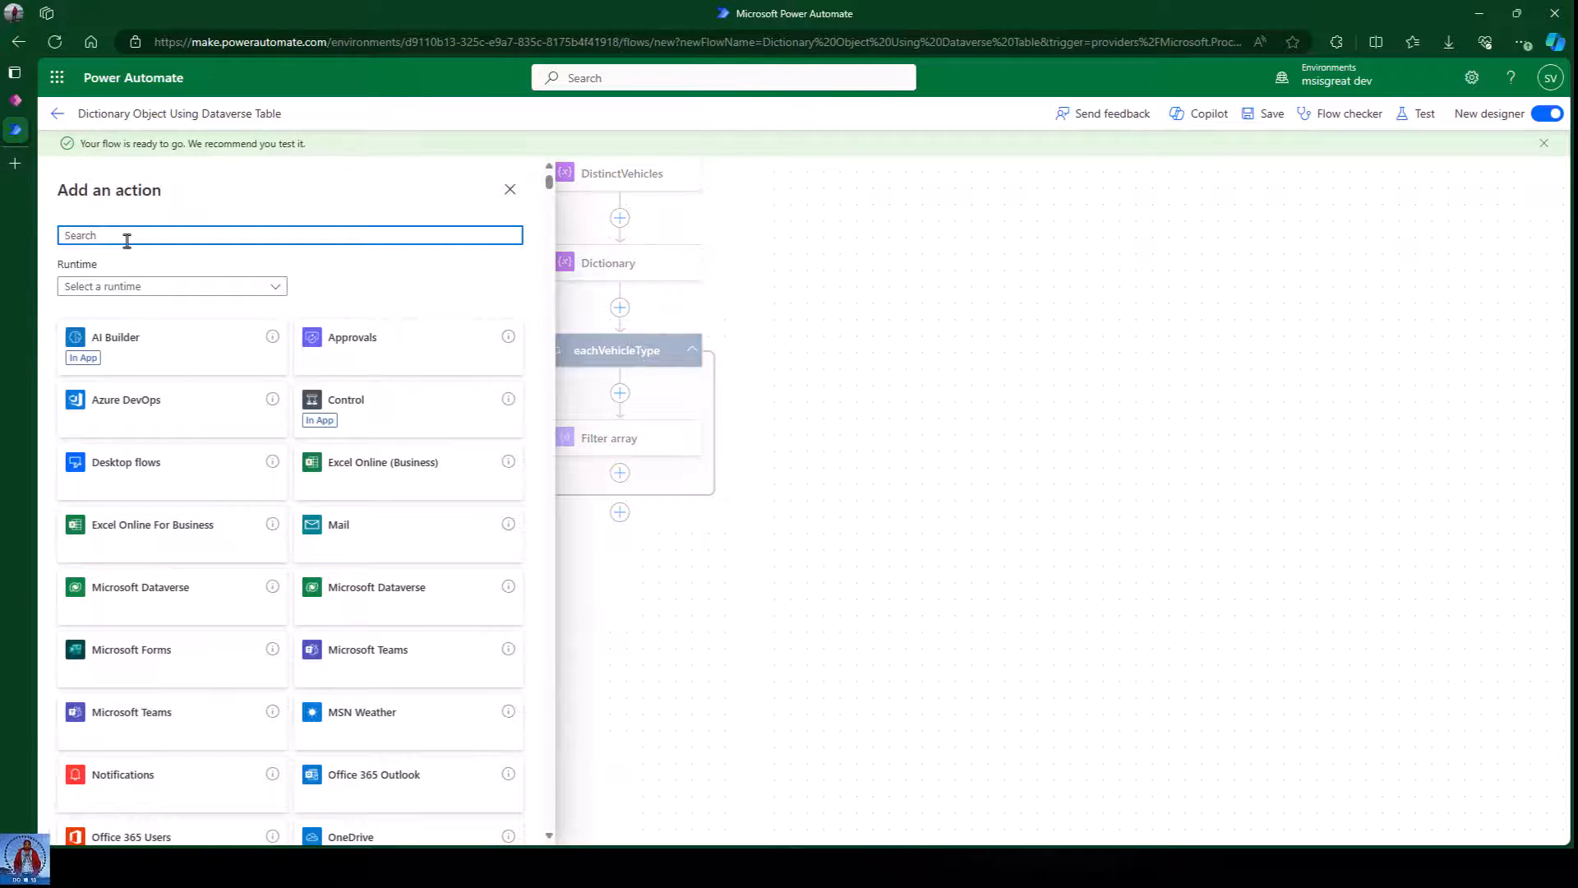
type("append to")
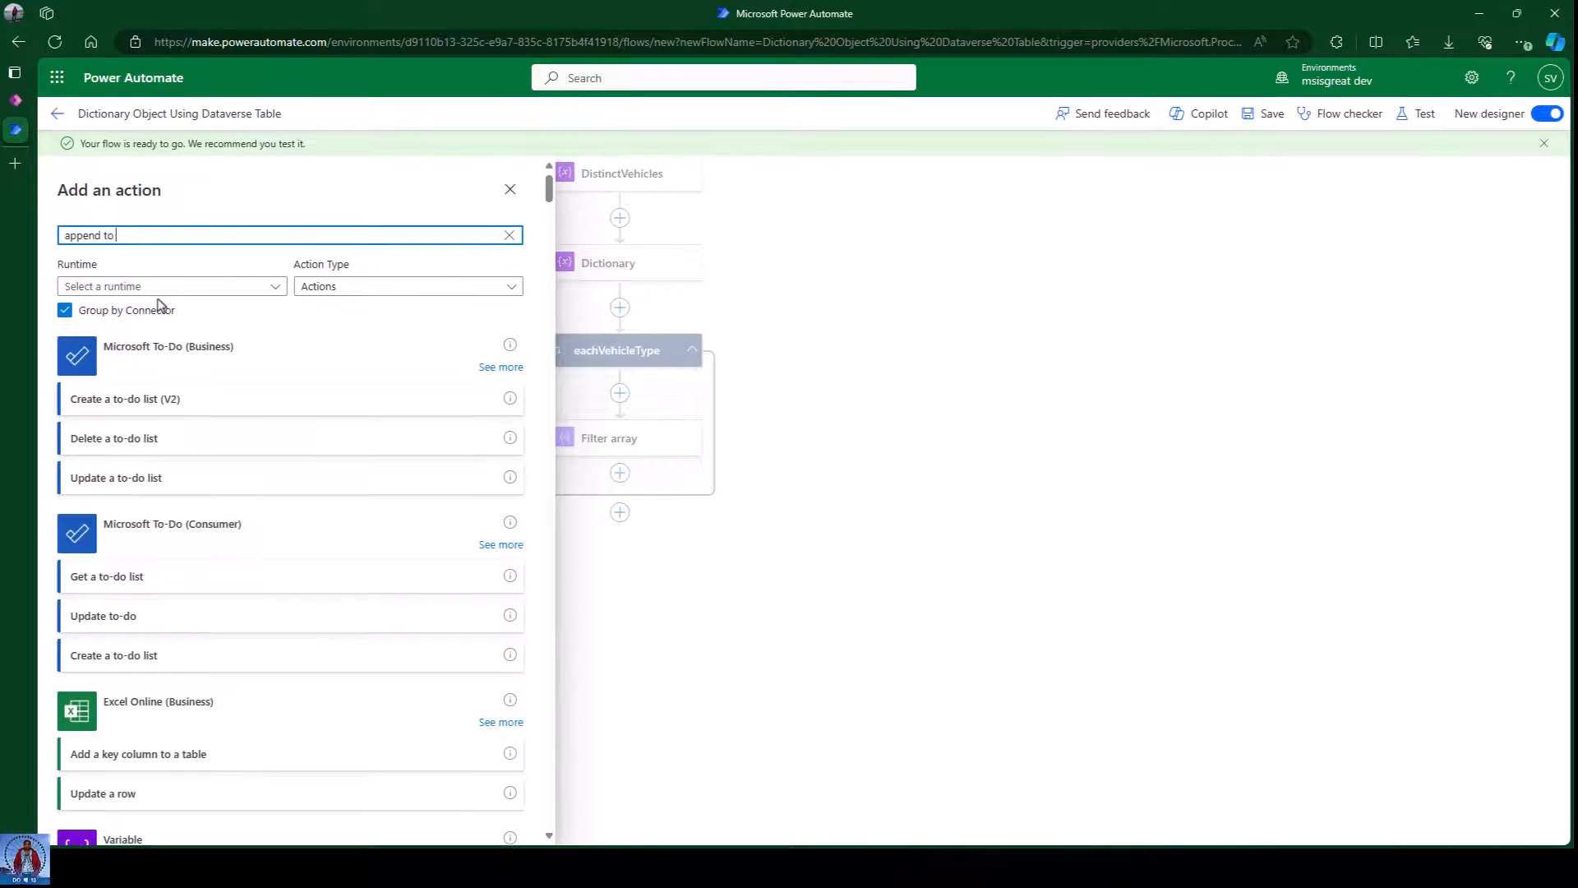
scroll(214, 538, "down", 3)
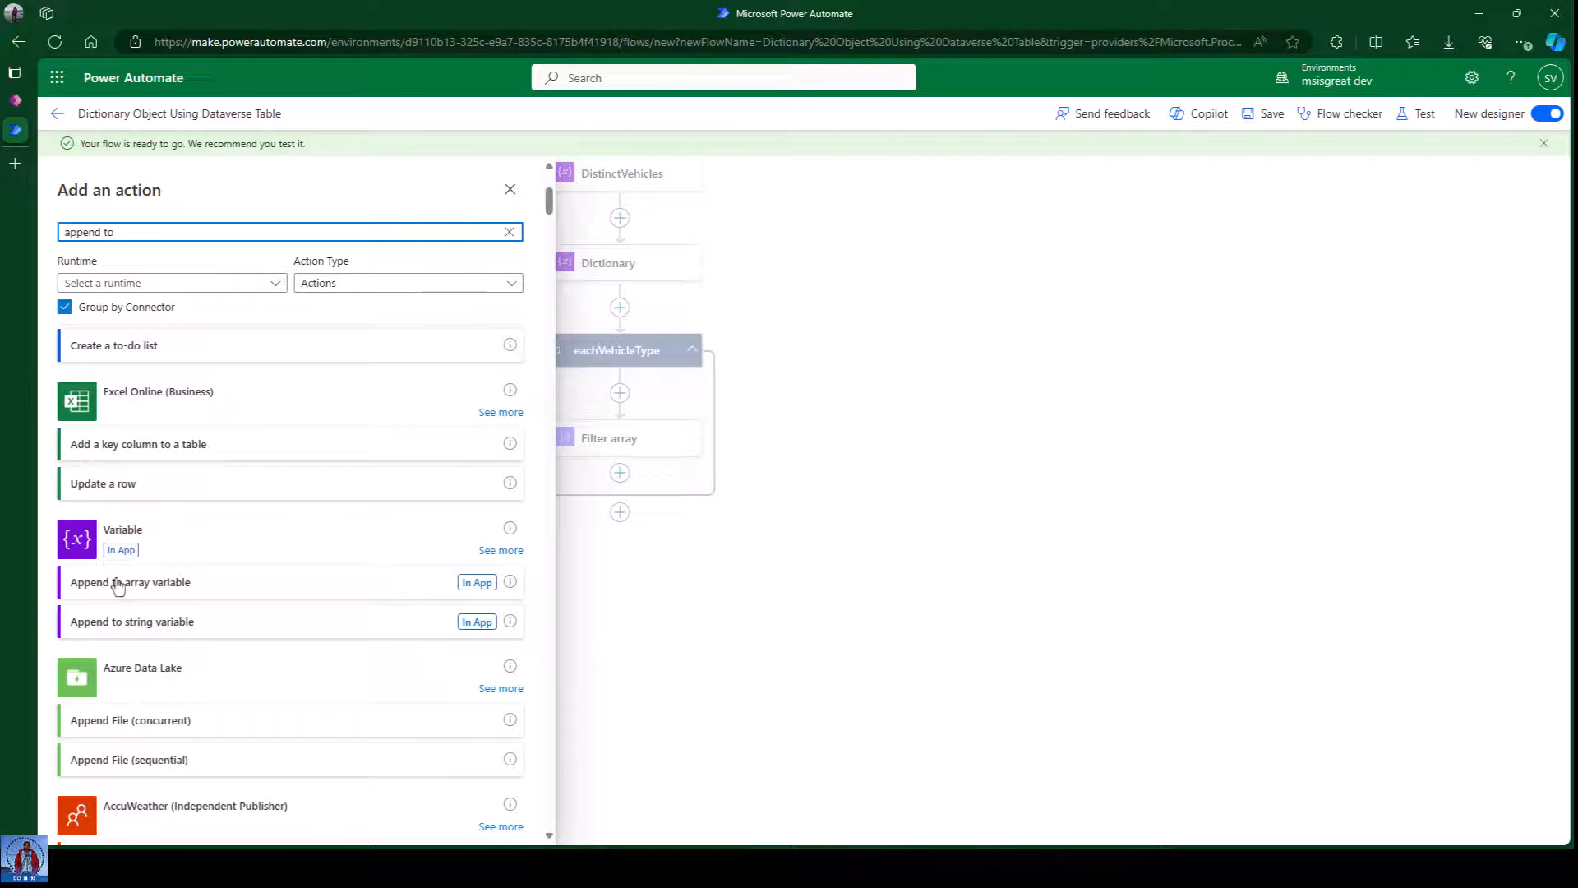
left_click(211, 594)
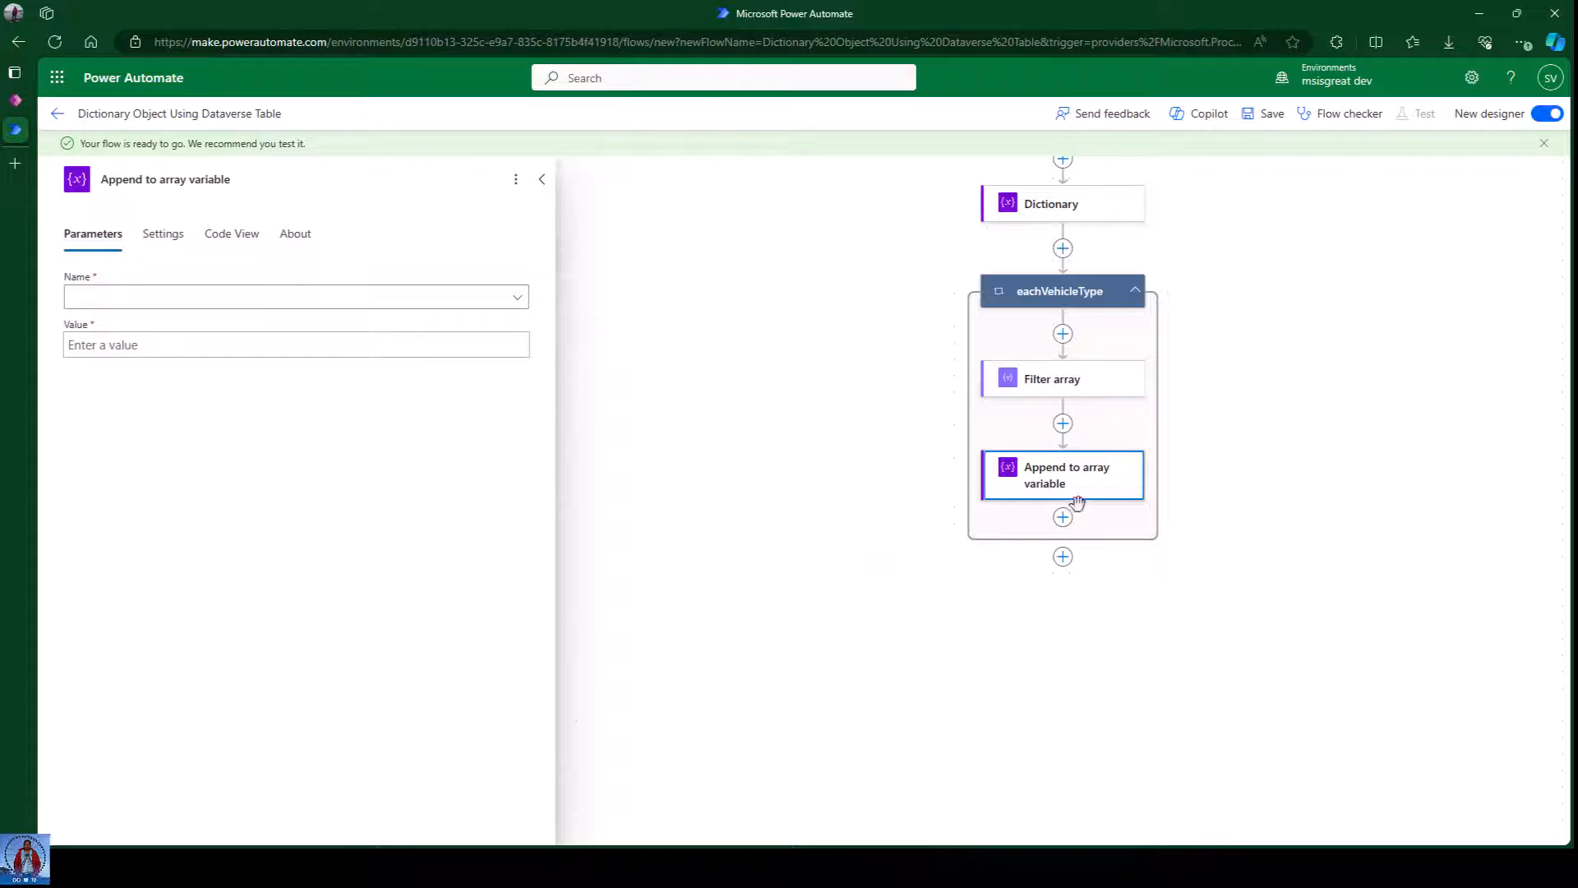
left_click(128, 306)
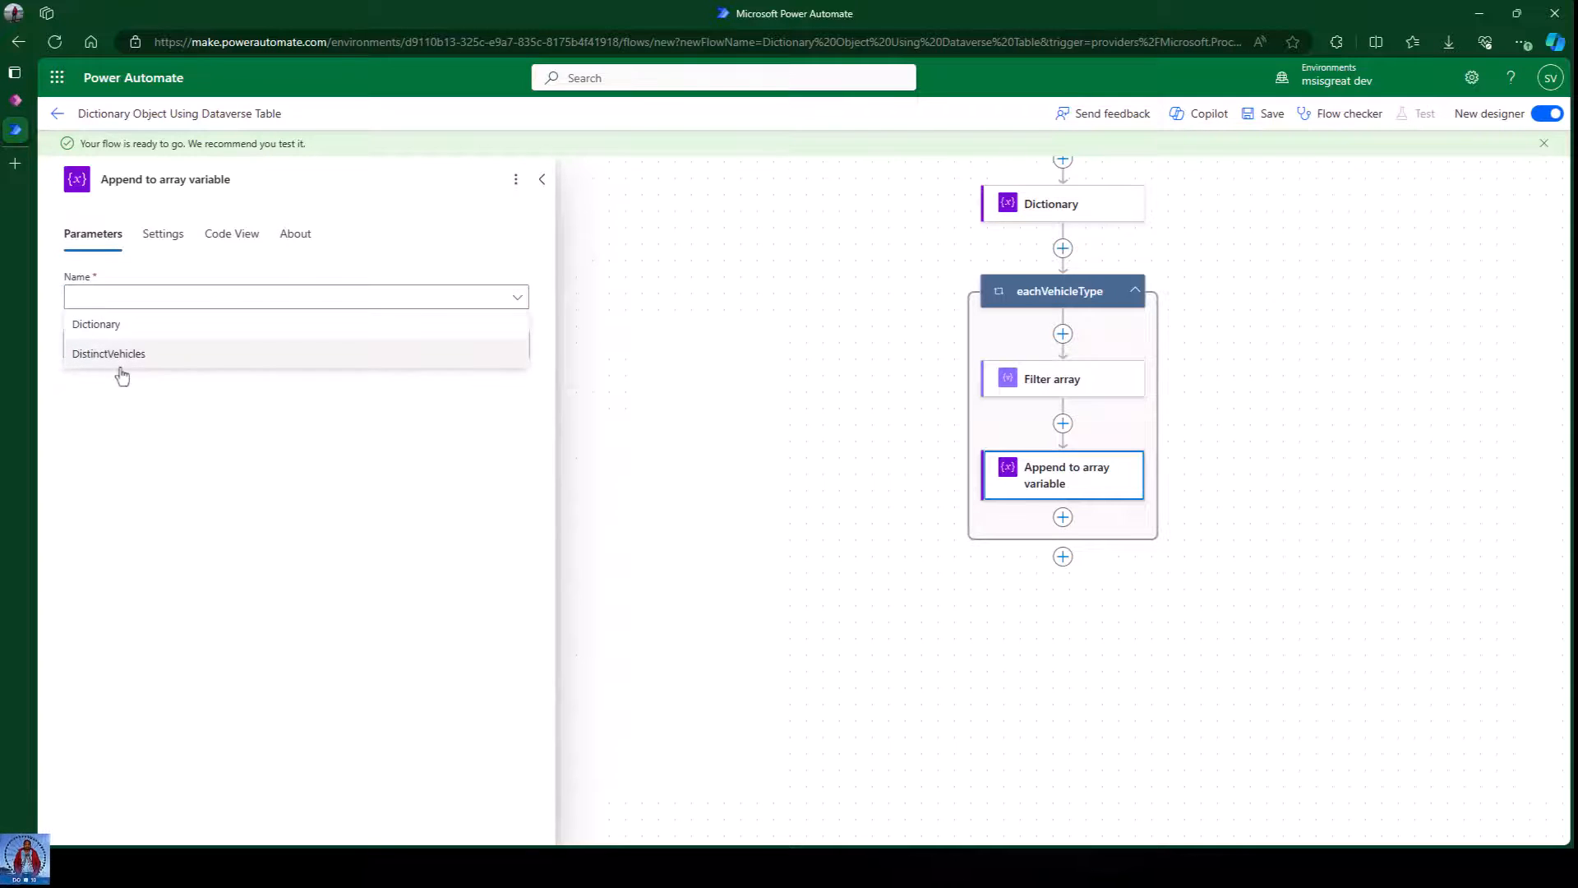
left_click(120, 328)
left_click(120, 344)
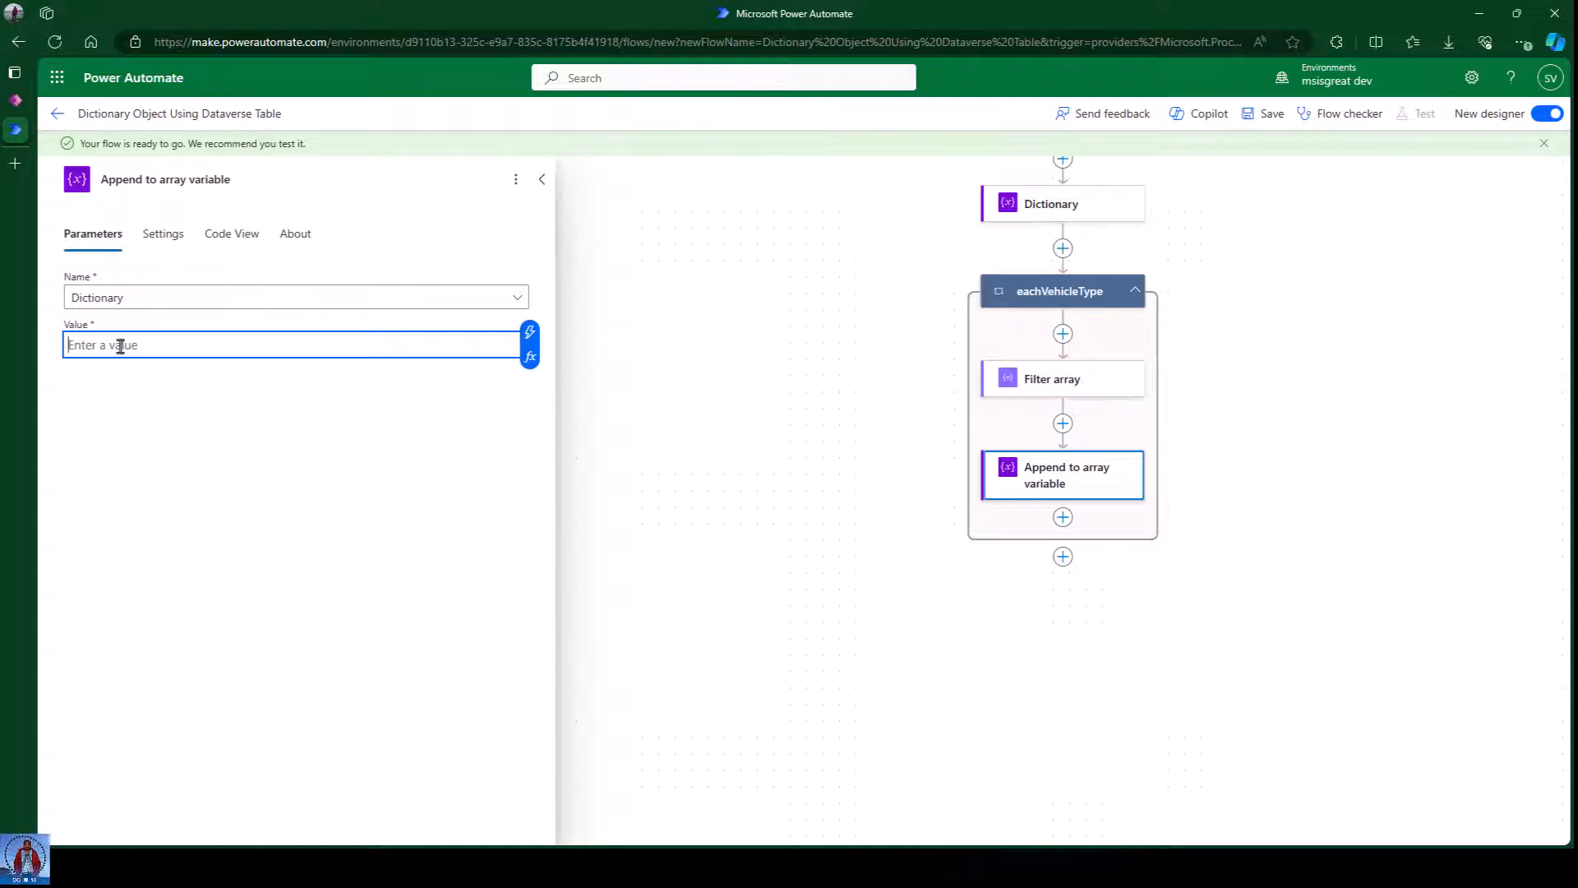
key("alt+Tab")
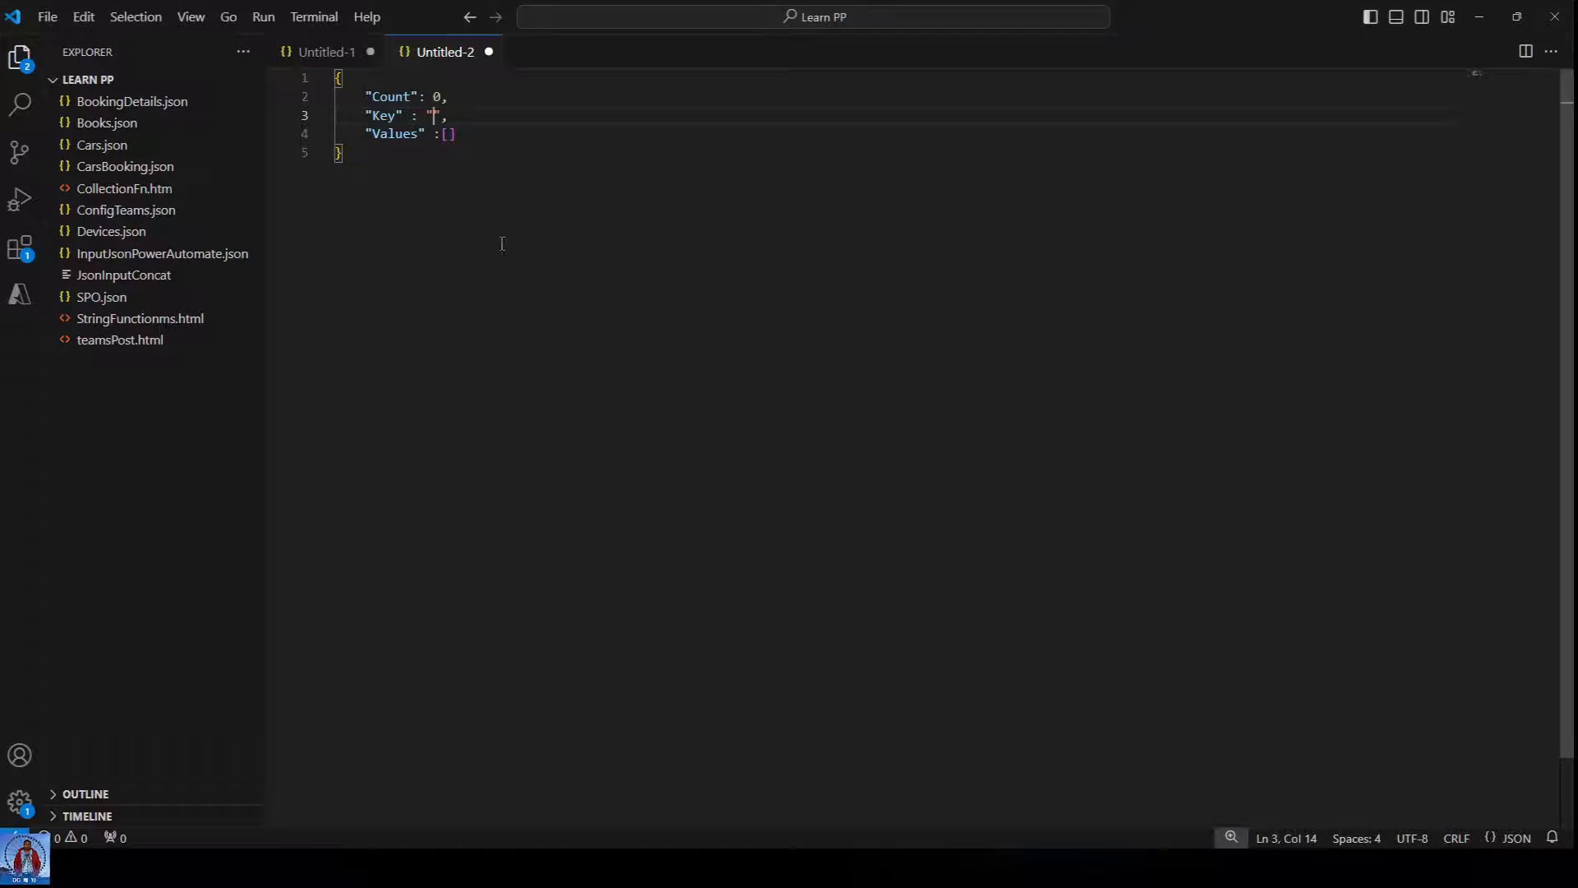
Select the Count/Key/Values JSON object in the Untitled-2 tab and minimize VS Code.
left_click(530, 209)
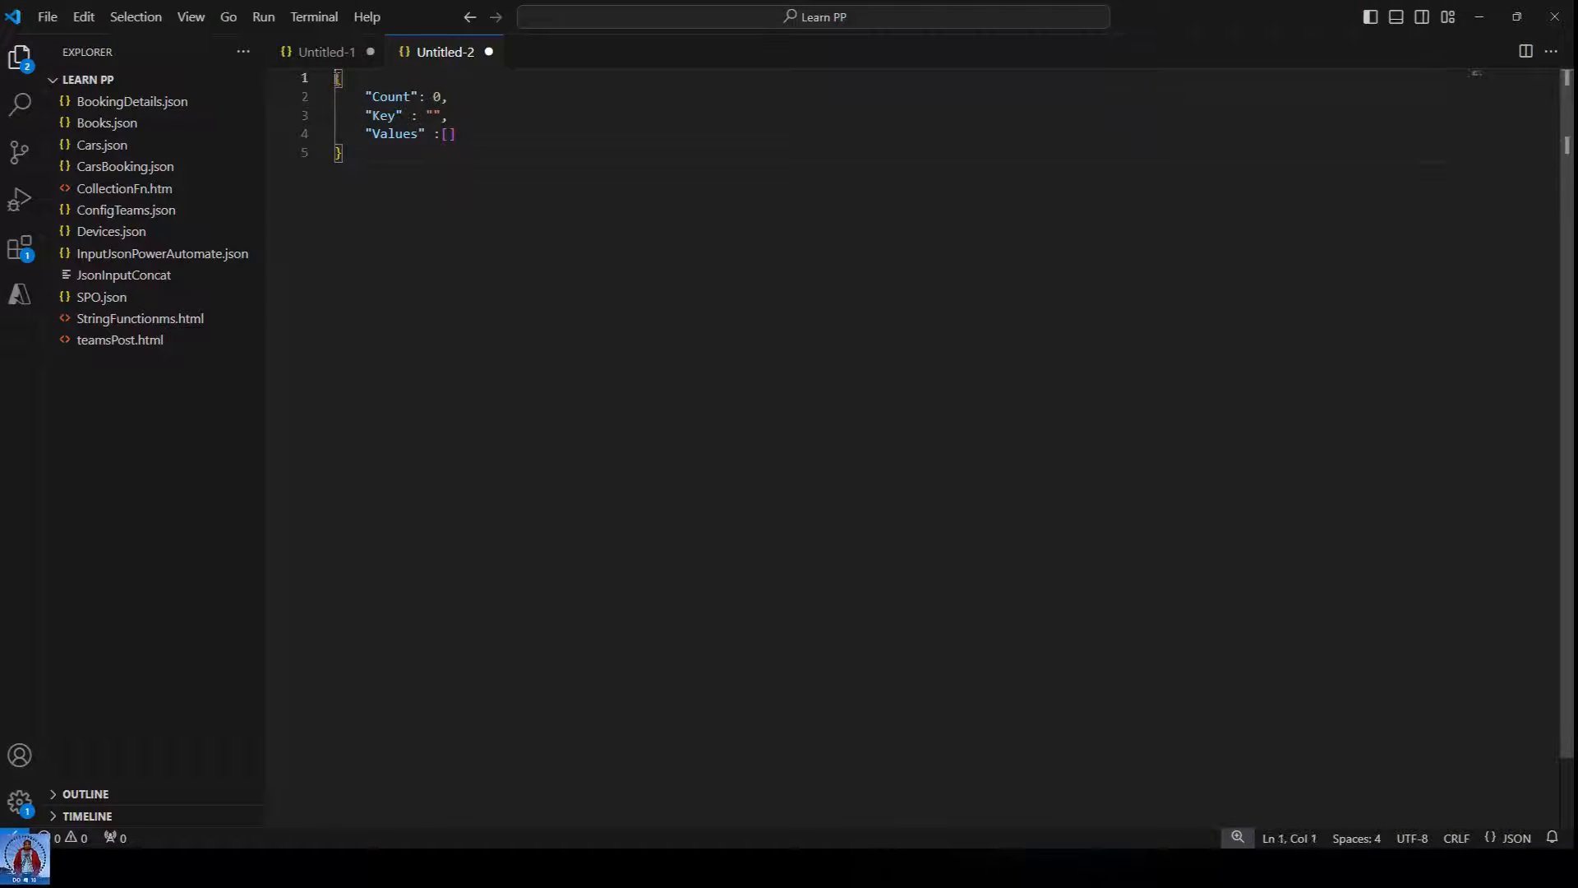
left_click_drag(336, 78, 379, 171)
key("ctrl+c")
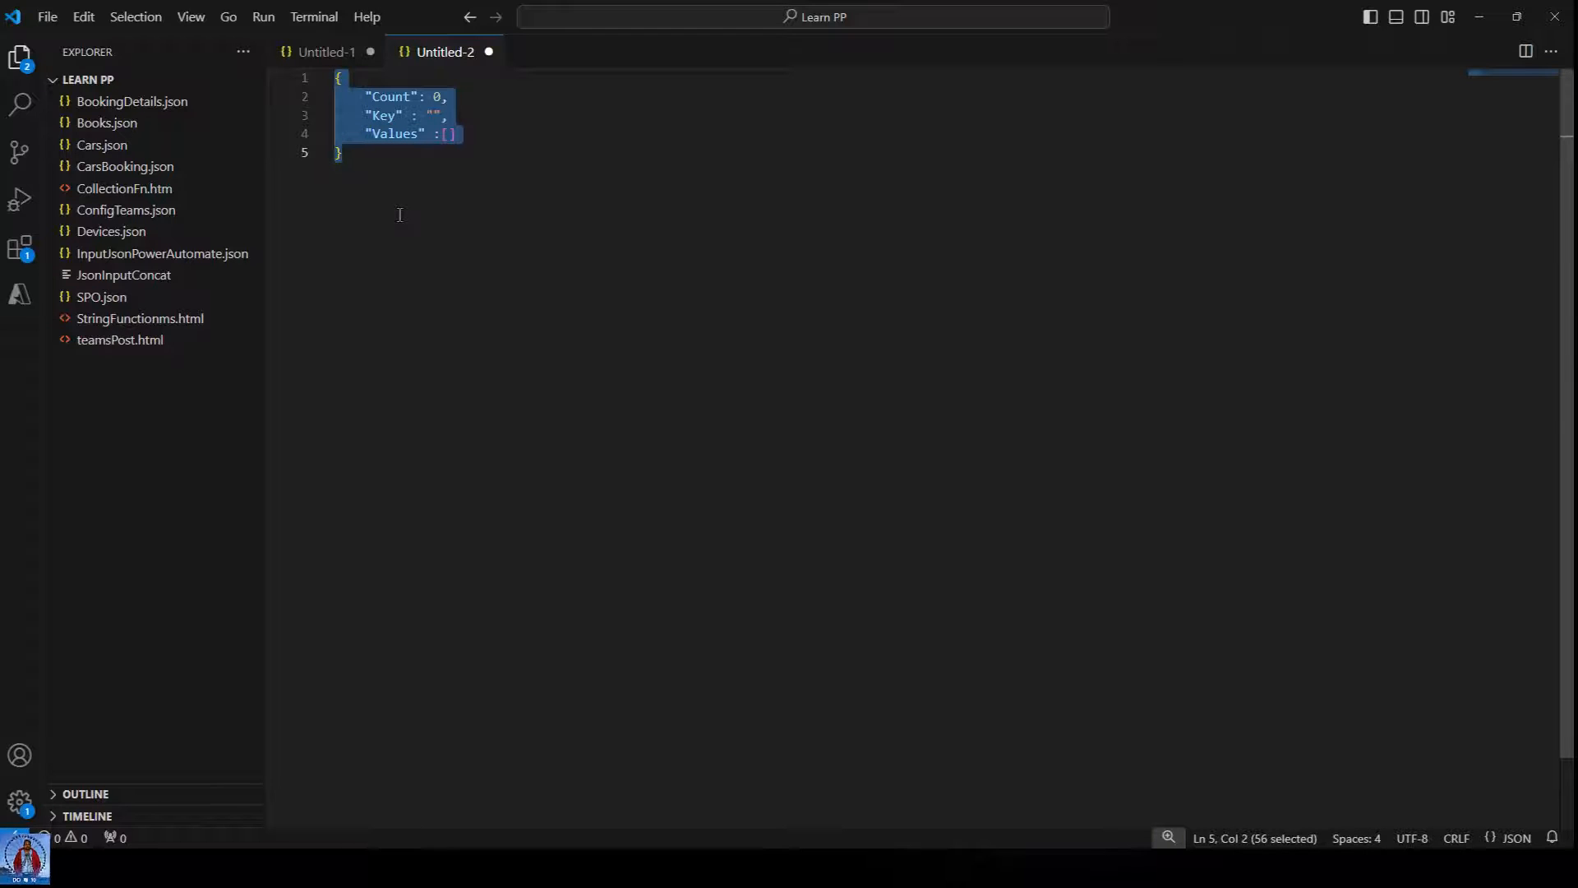
left_click(1479, 17)
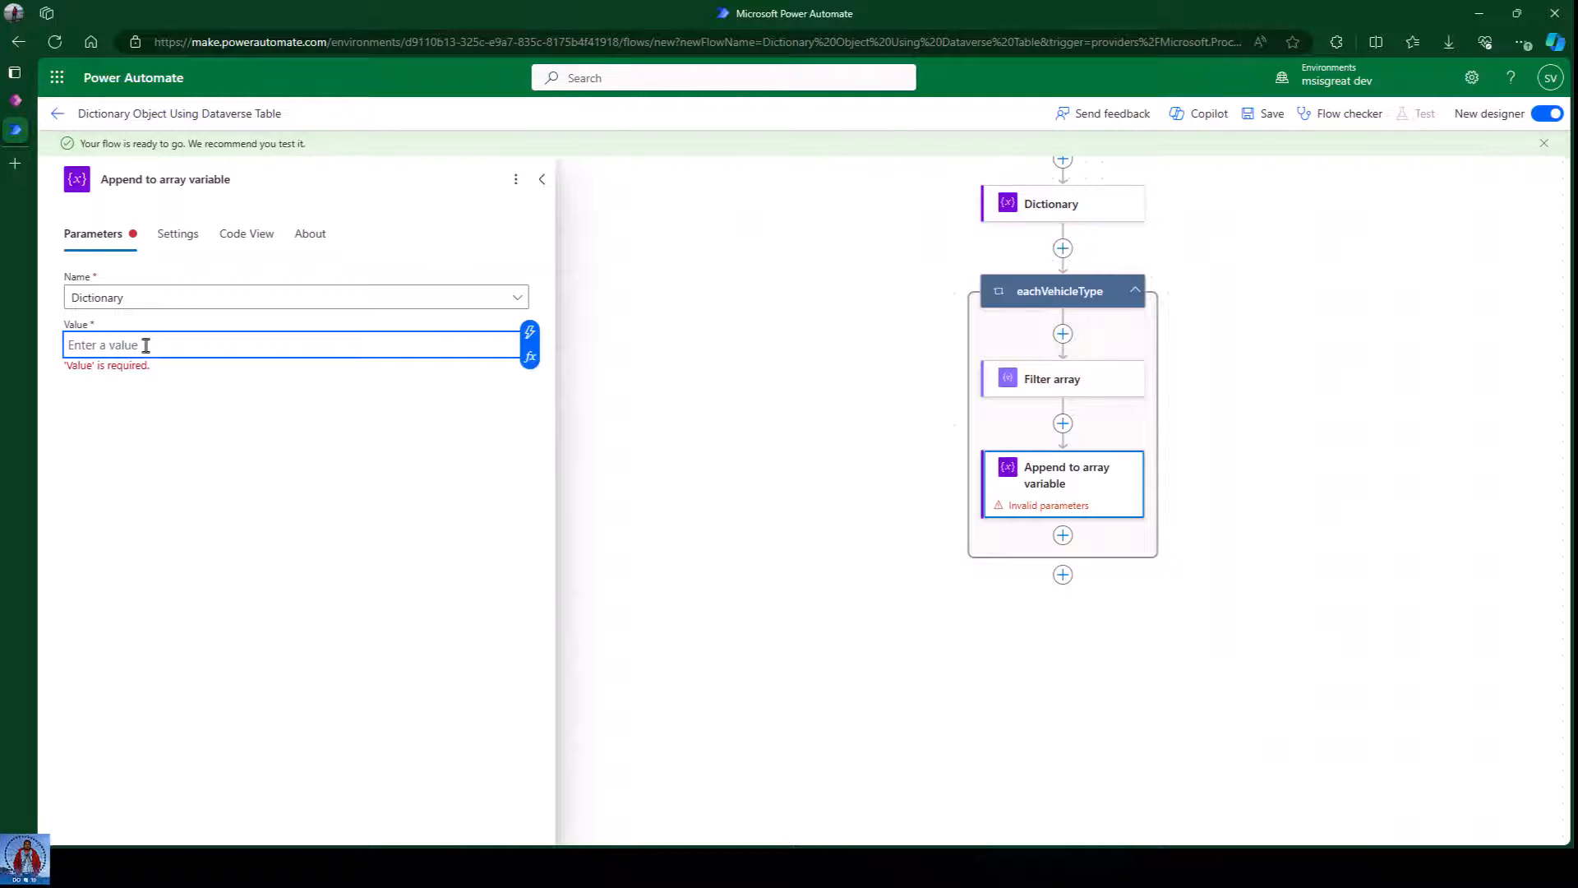
Paste the JSON object into the Value field and delete the 0 after Count.
key("ctrl+v")
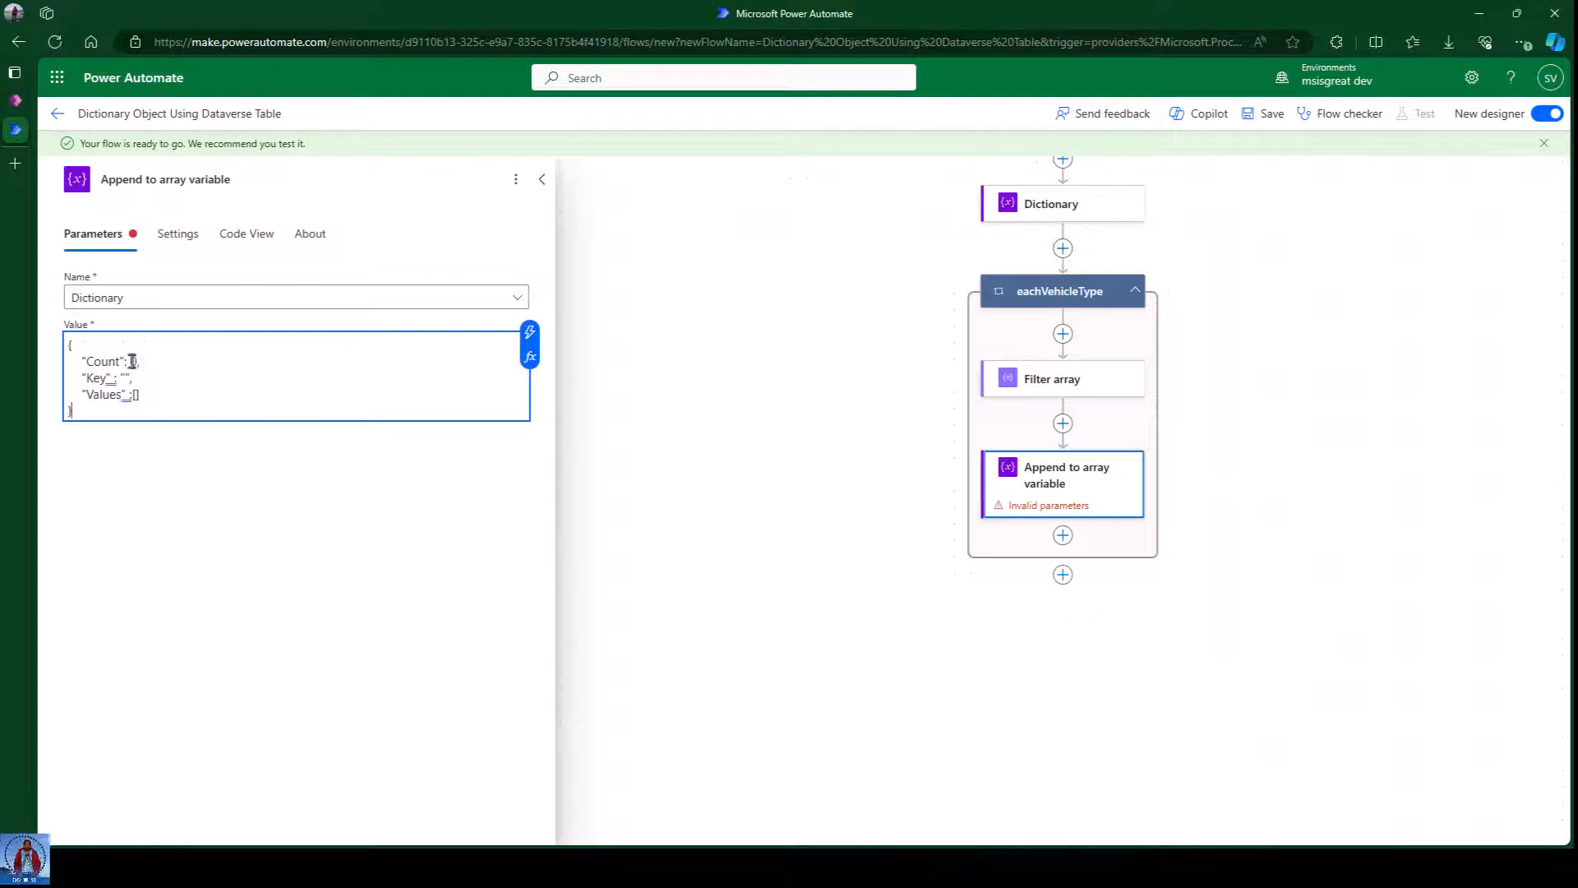
left_click(130, 362)
key("Delete")
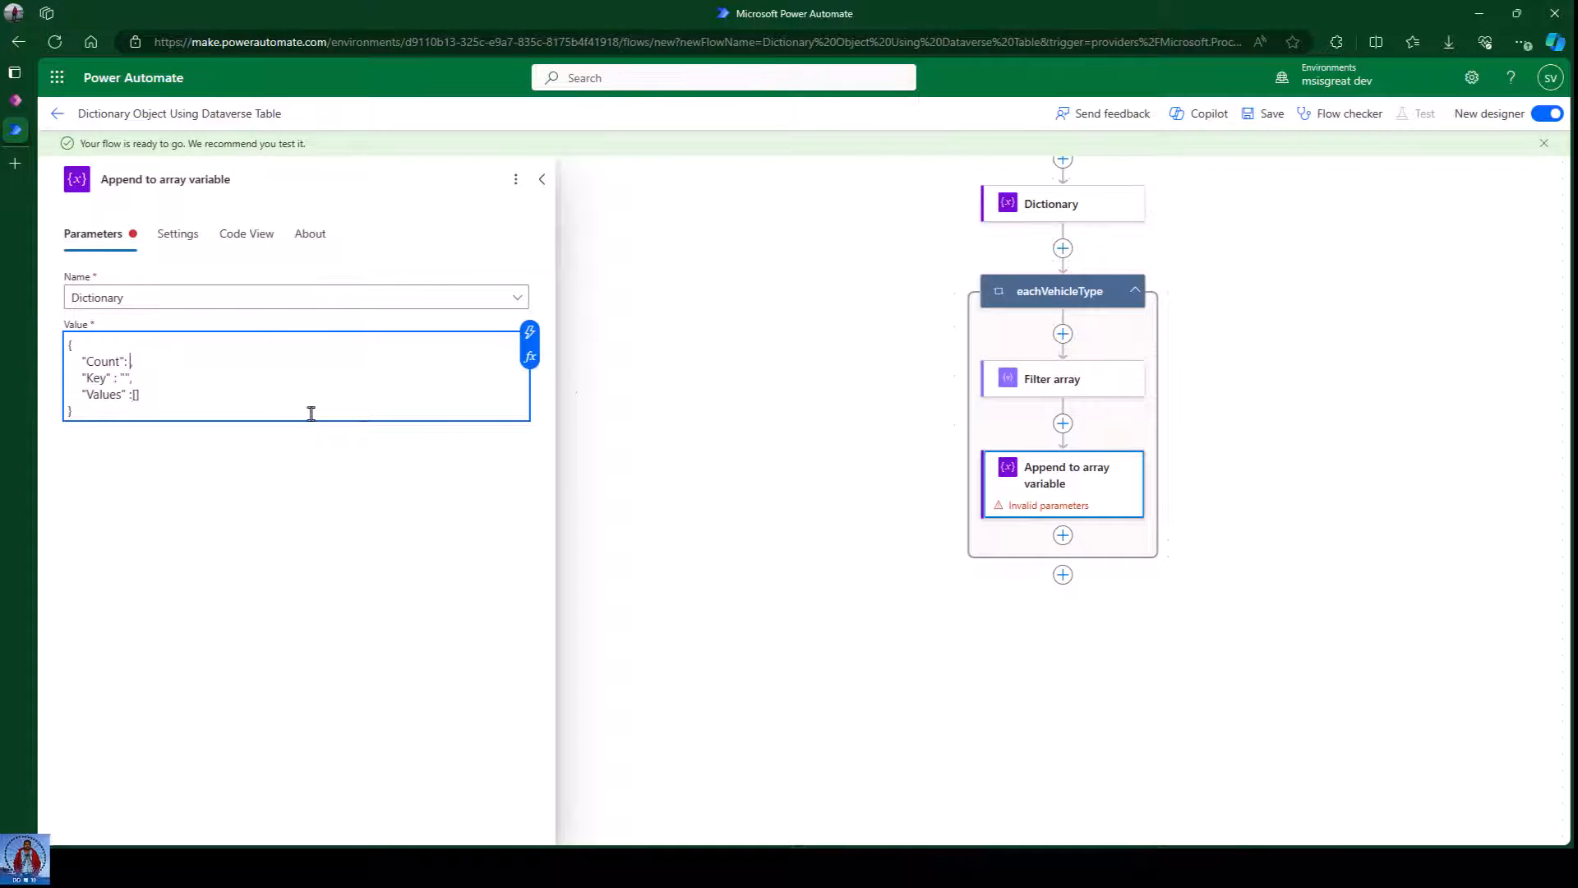
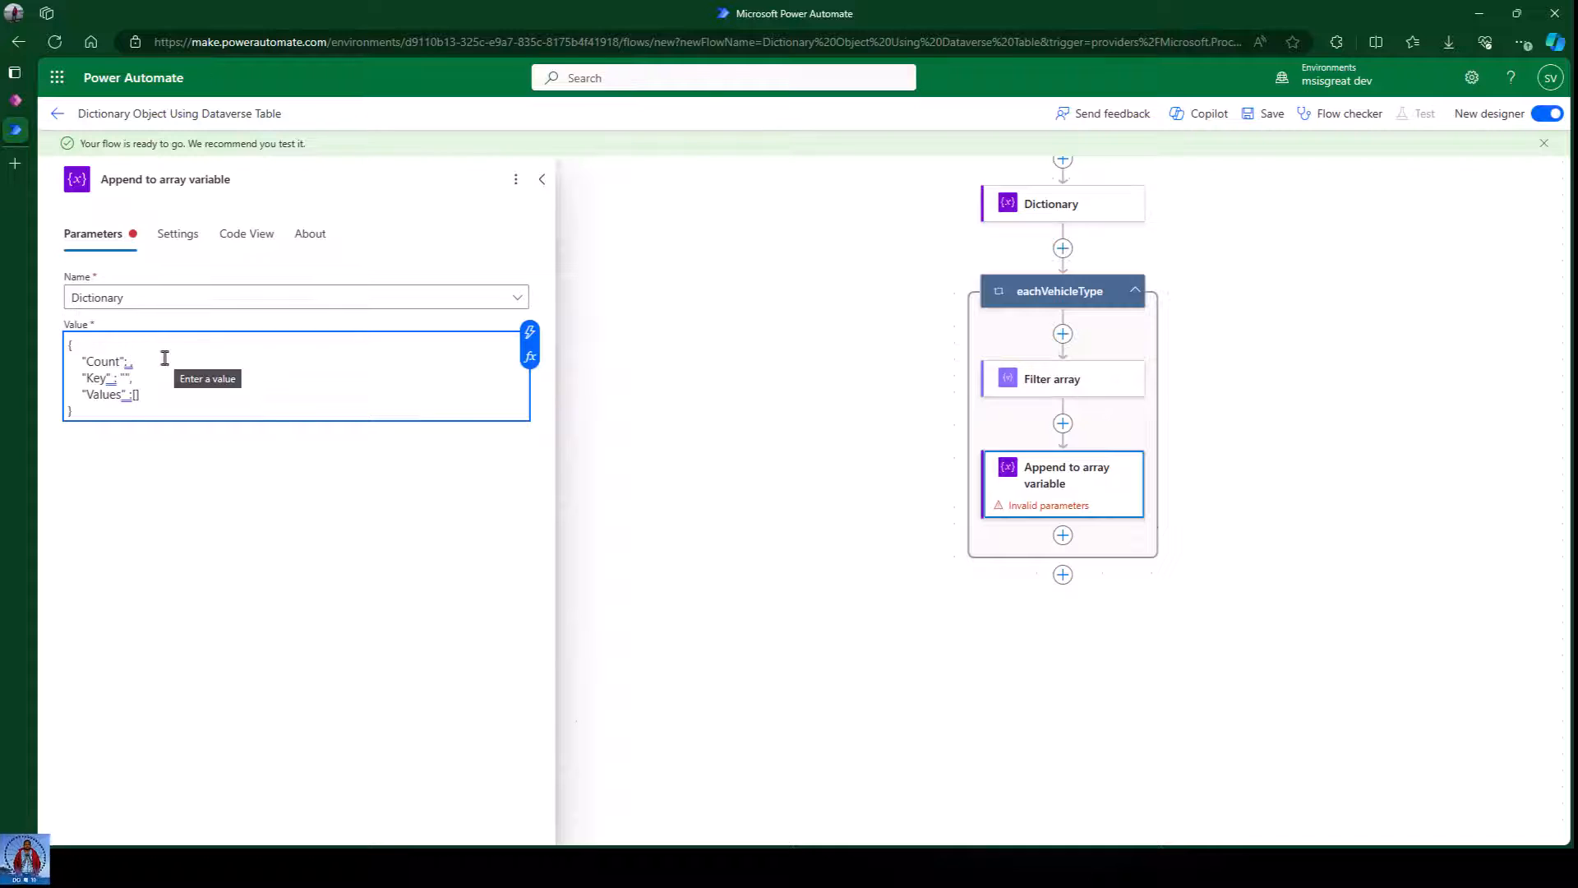
Open the expression editor for the Count entry of the appended JSON value.
left_click(117, 378)
left_click(129, 362)
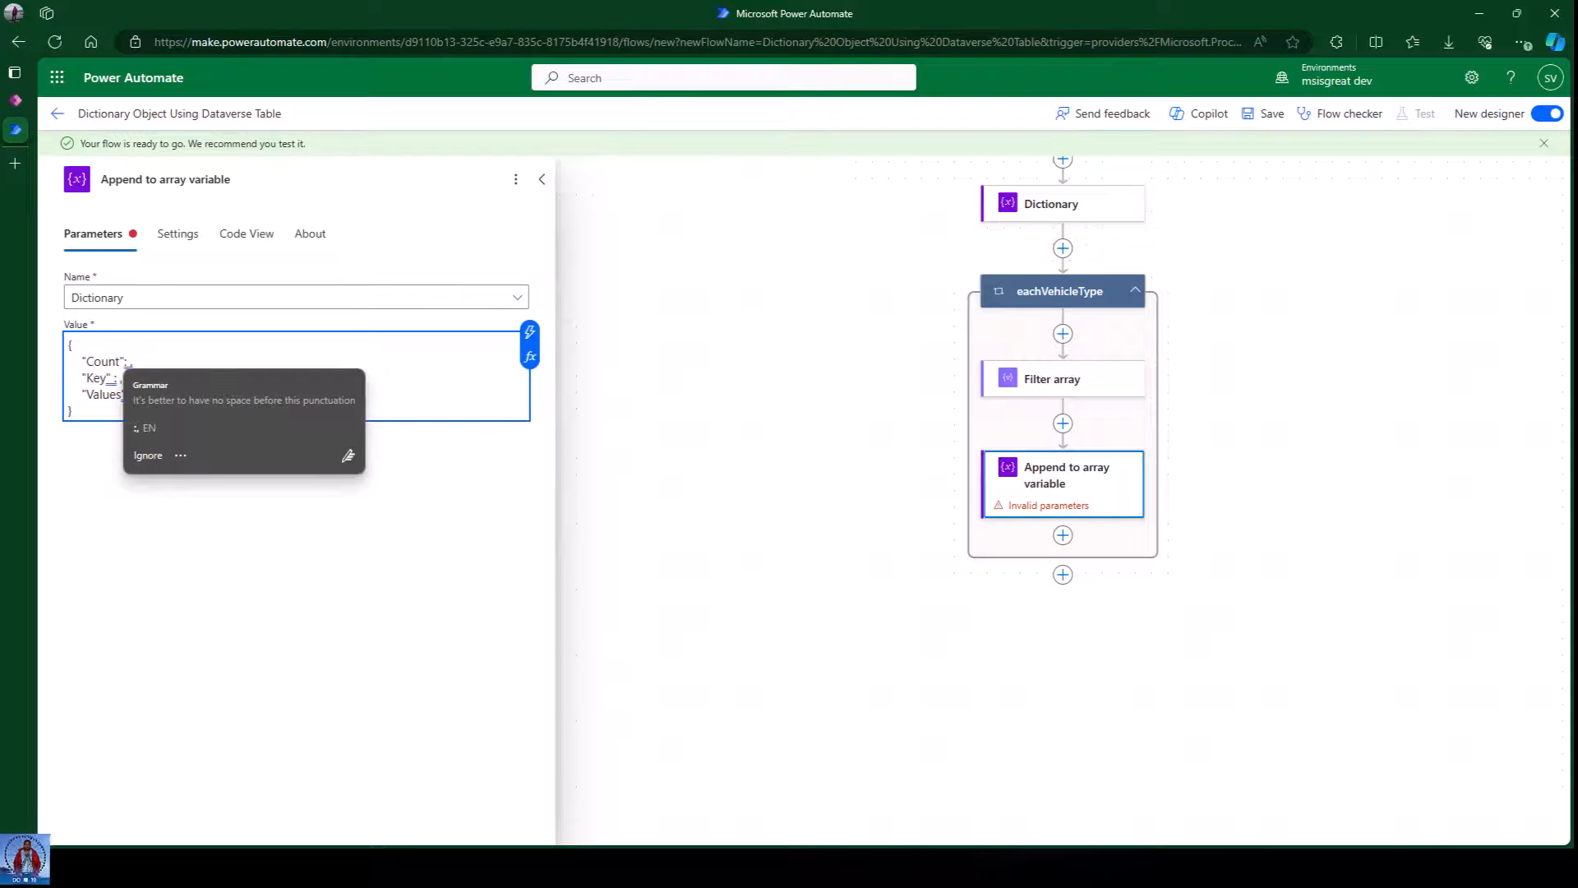
key("alt+Tab")
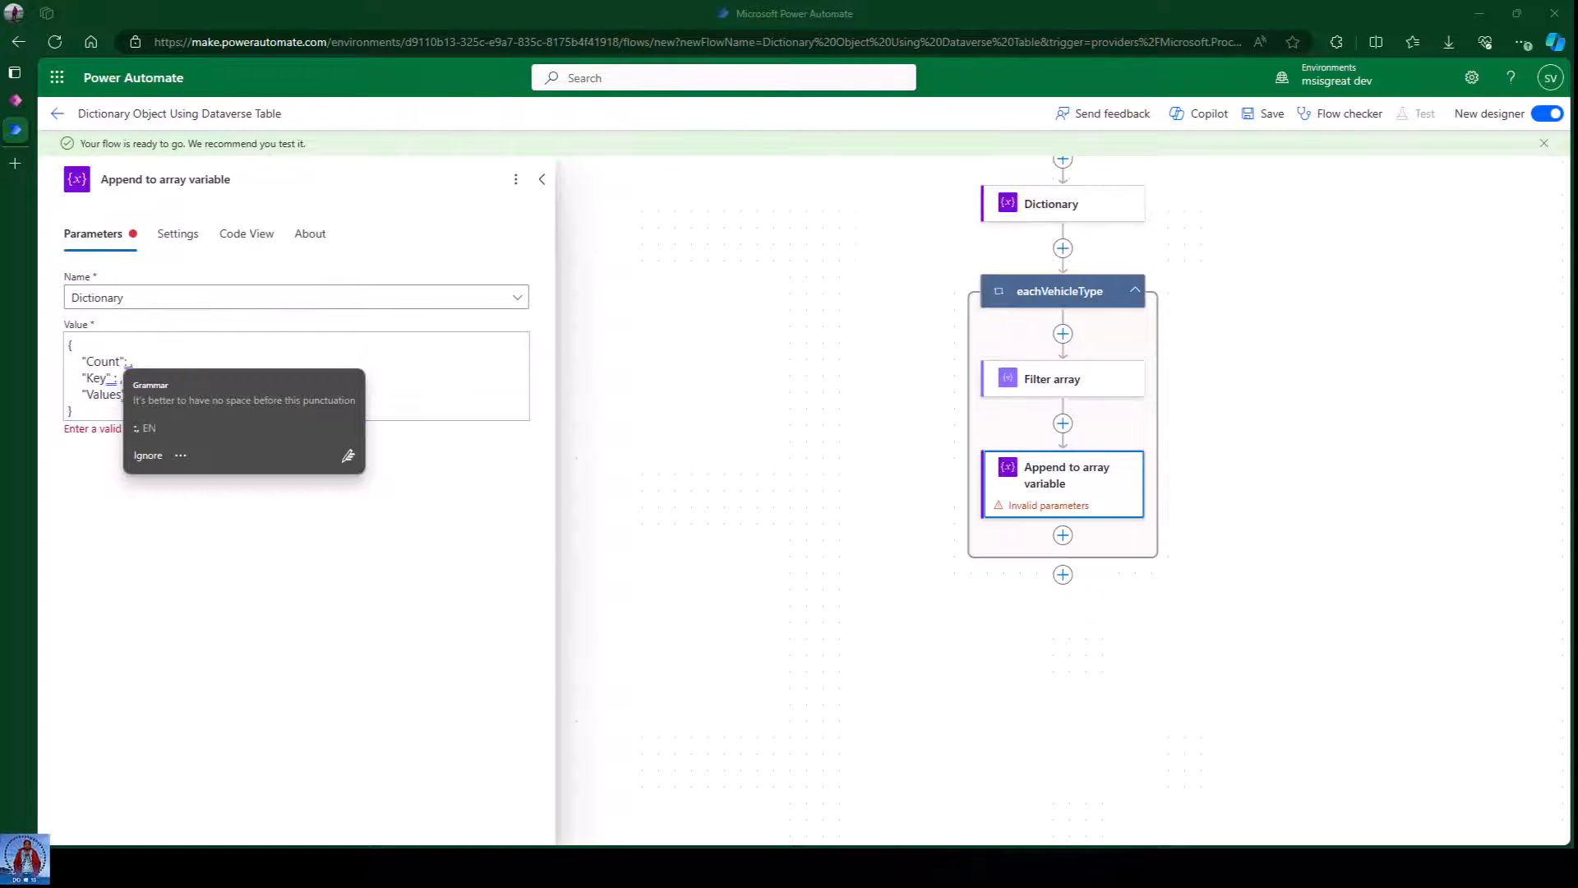
left_click(129, 361)
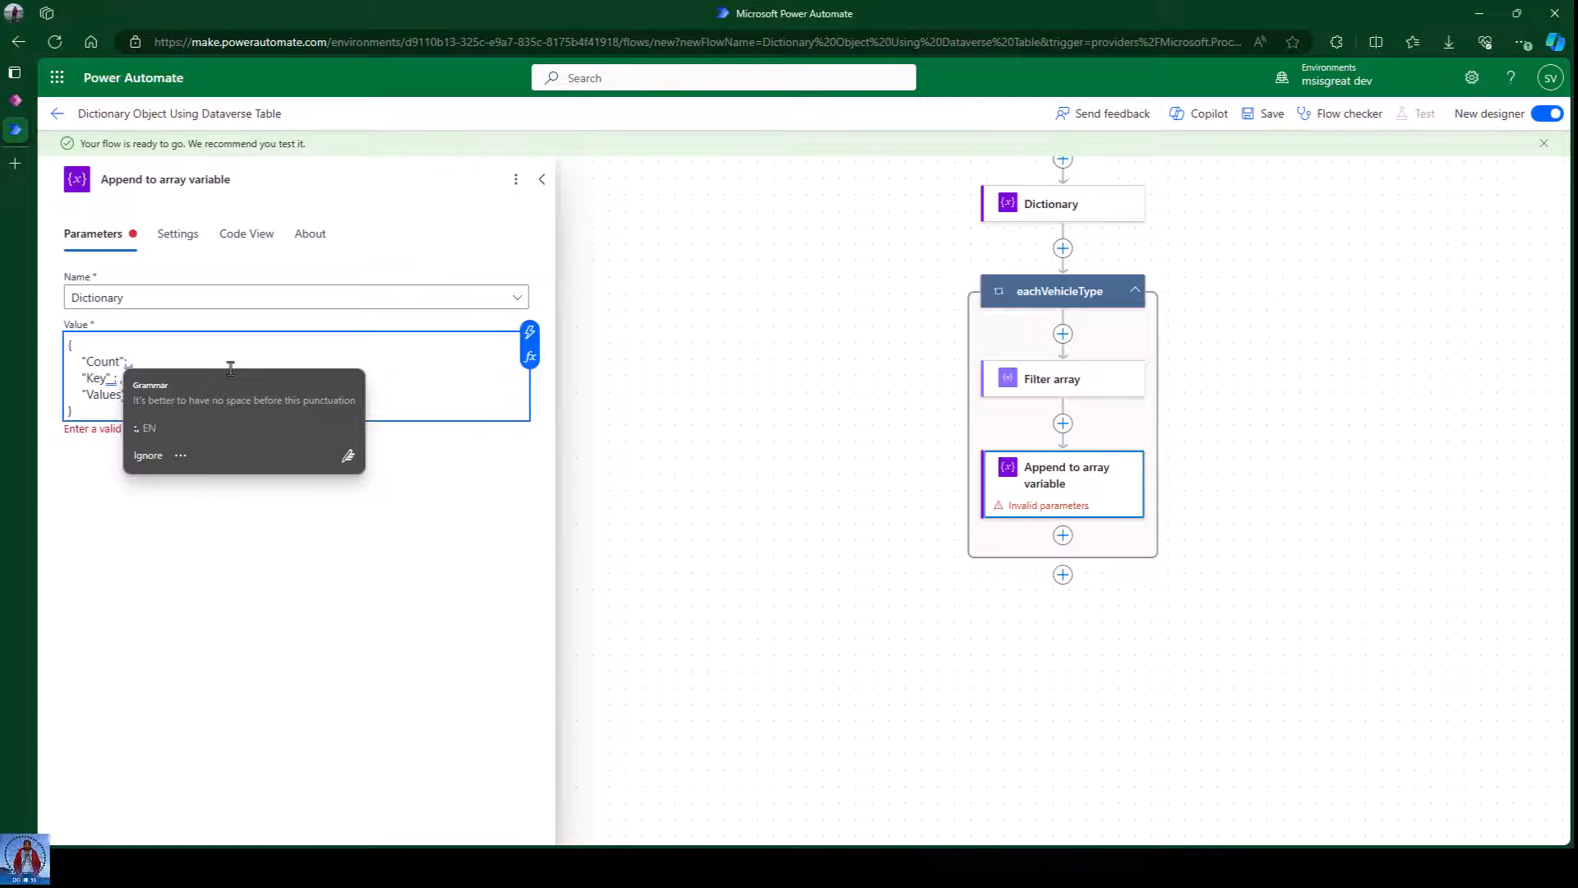
left_click(530, 356)
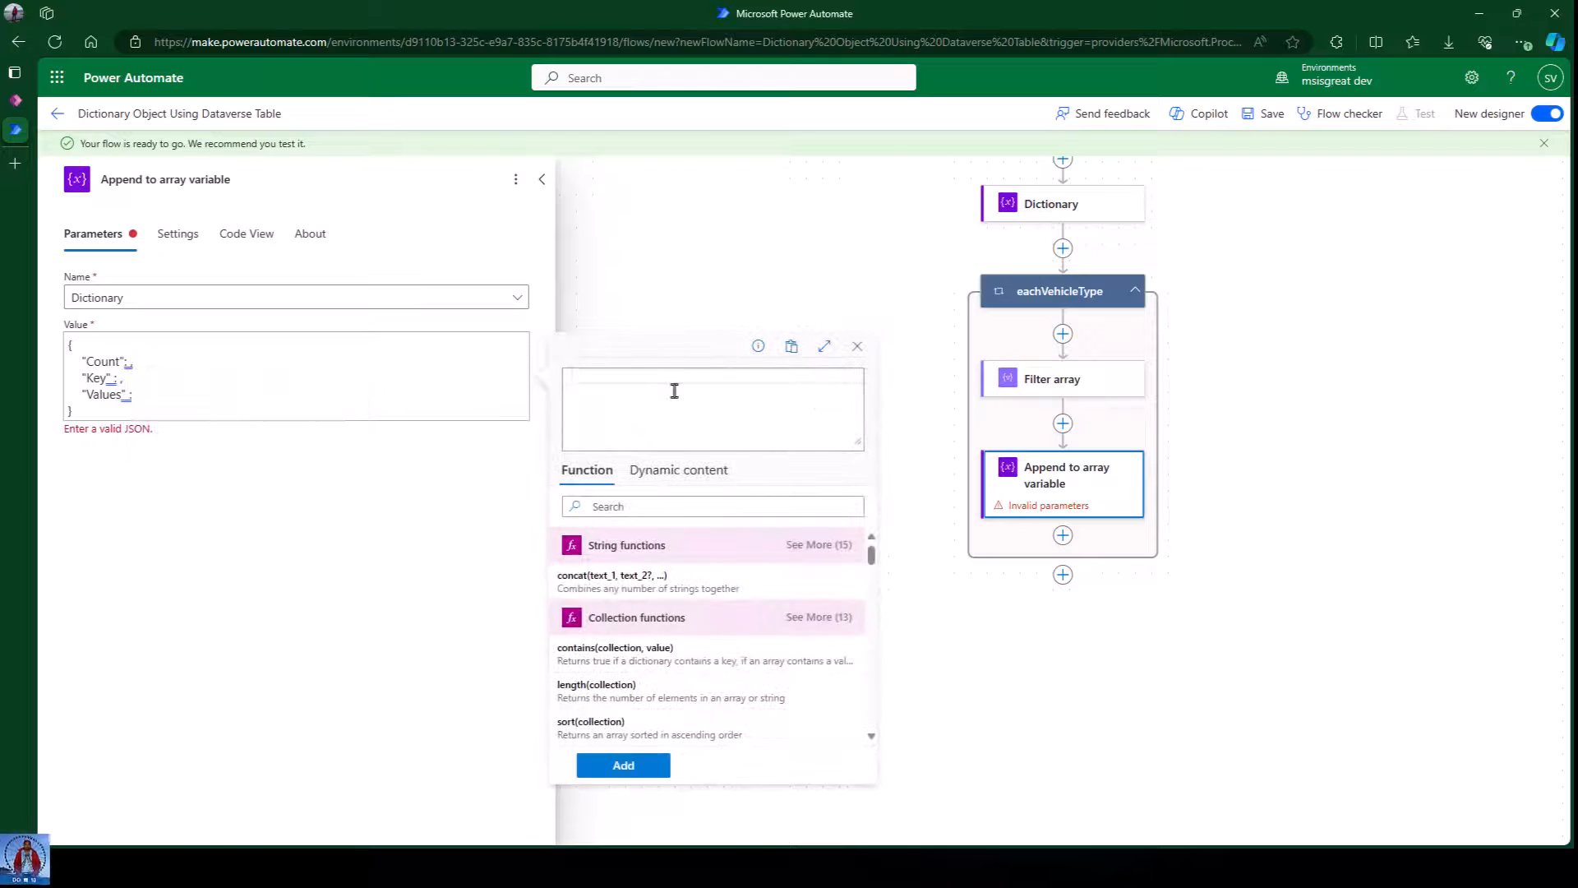
Set Count to the expression length(body('Filter_array')) using the Filter array output.
type("length")
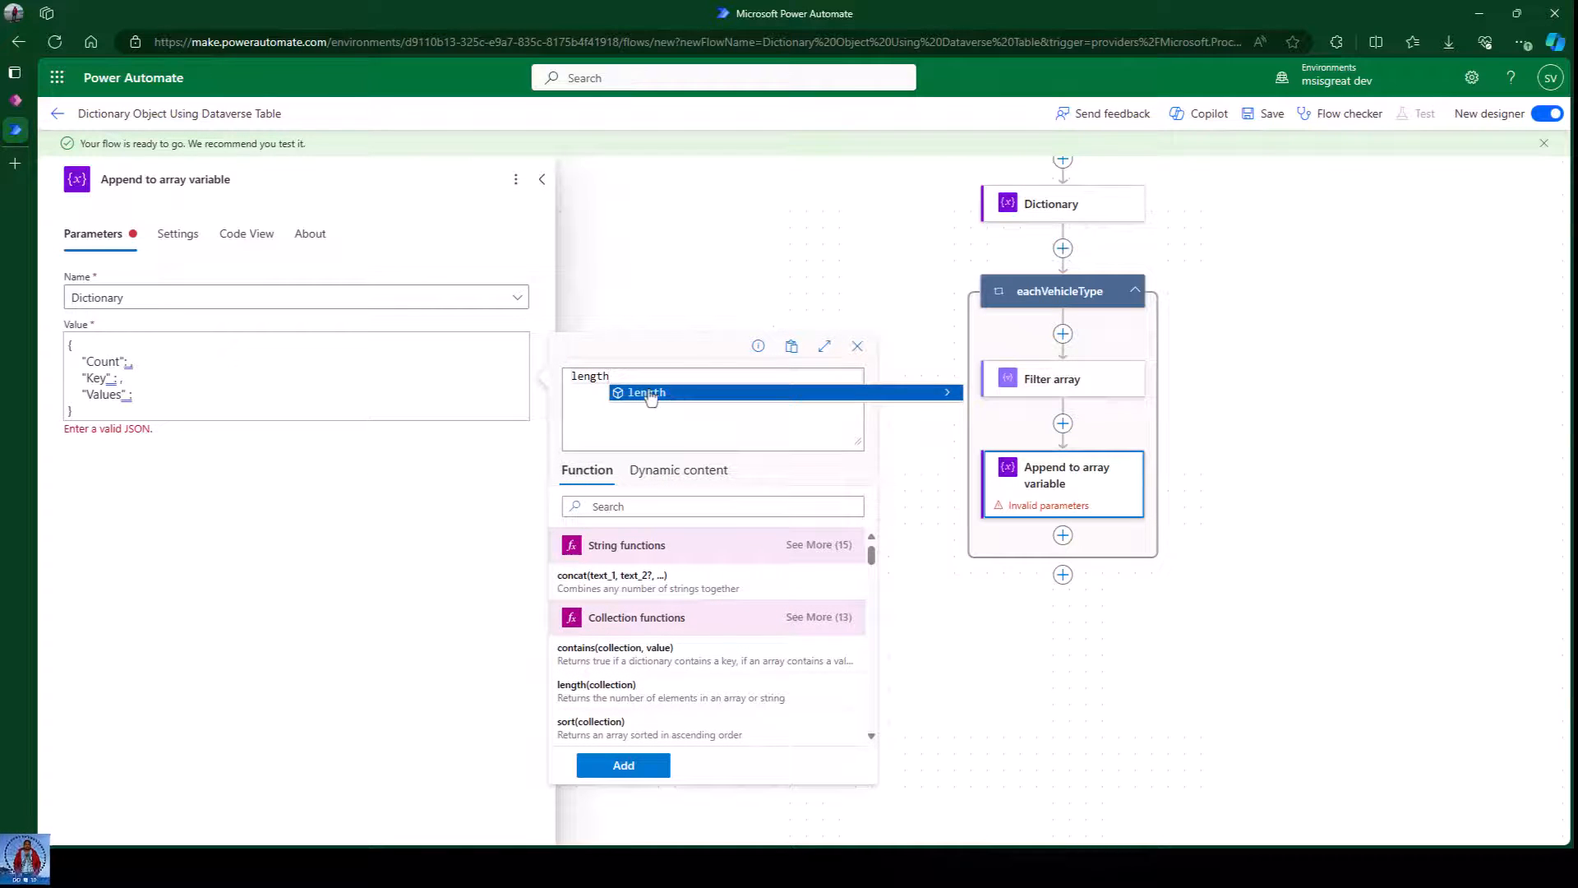
left_click(649, 393)
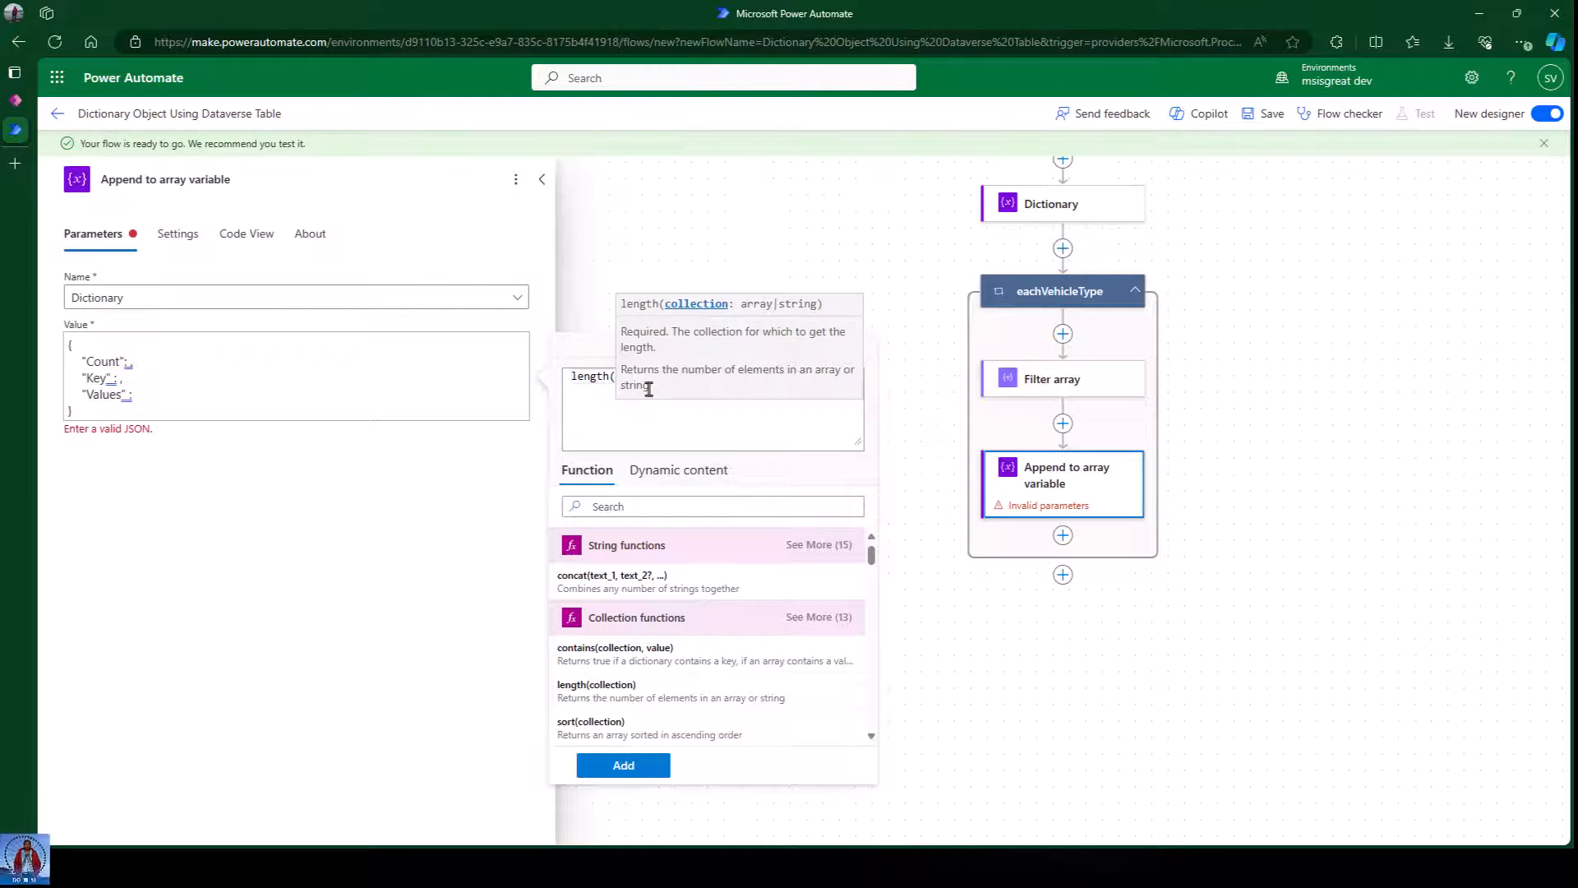
left_click(678, 469)
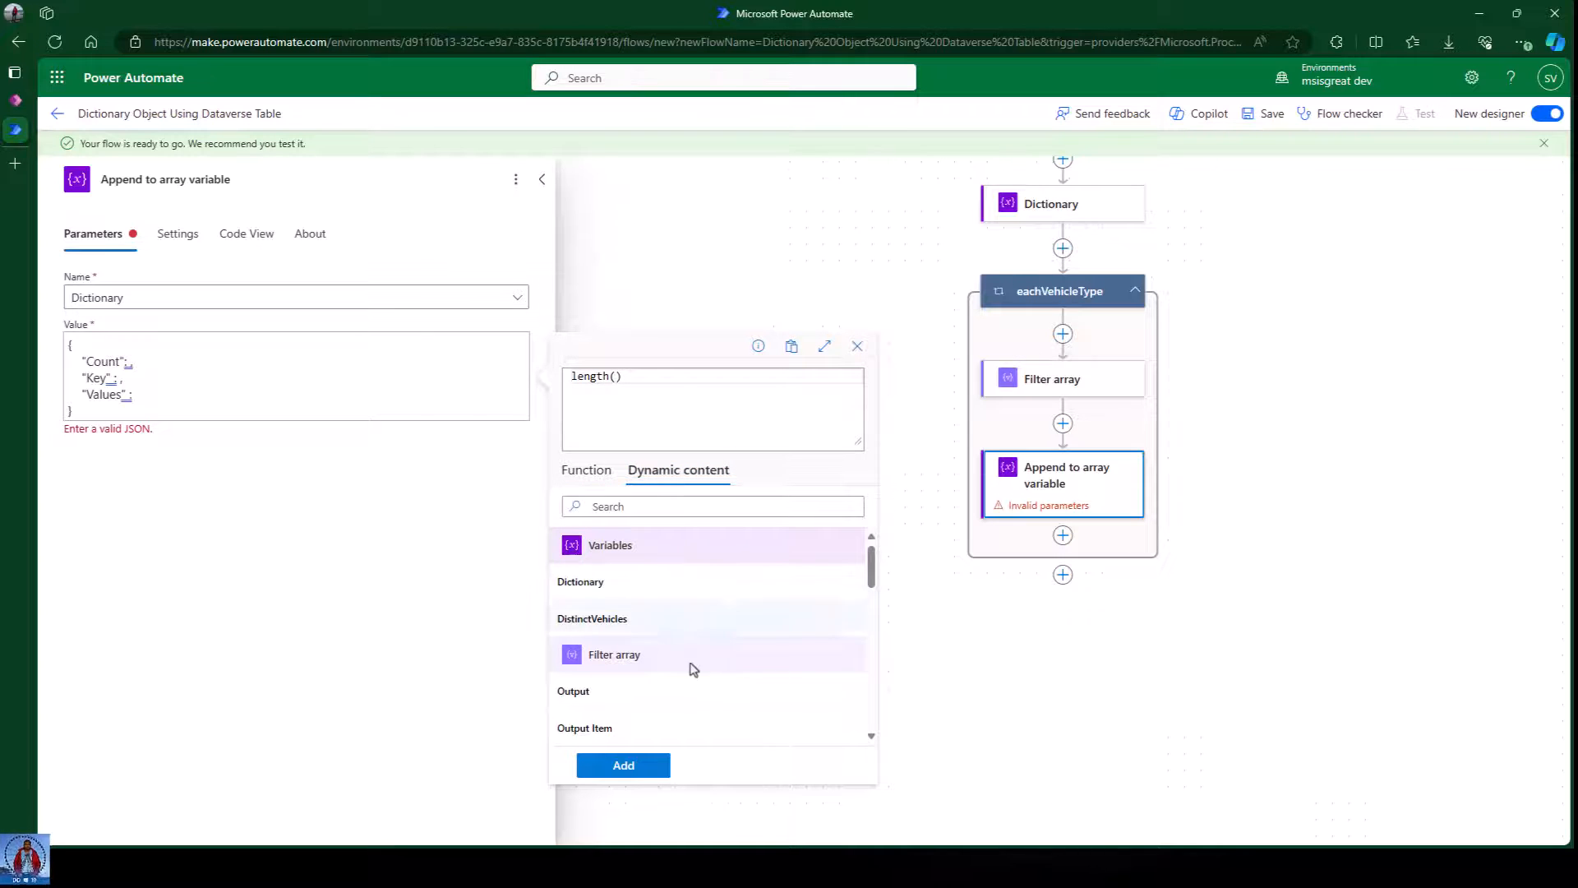
scroll(715, 641, "down", 2)
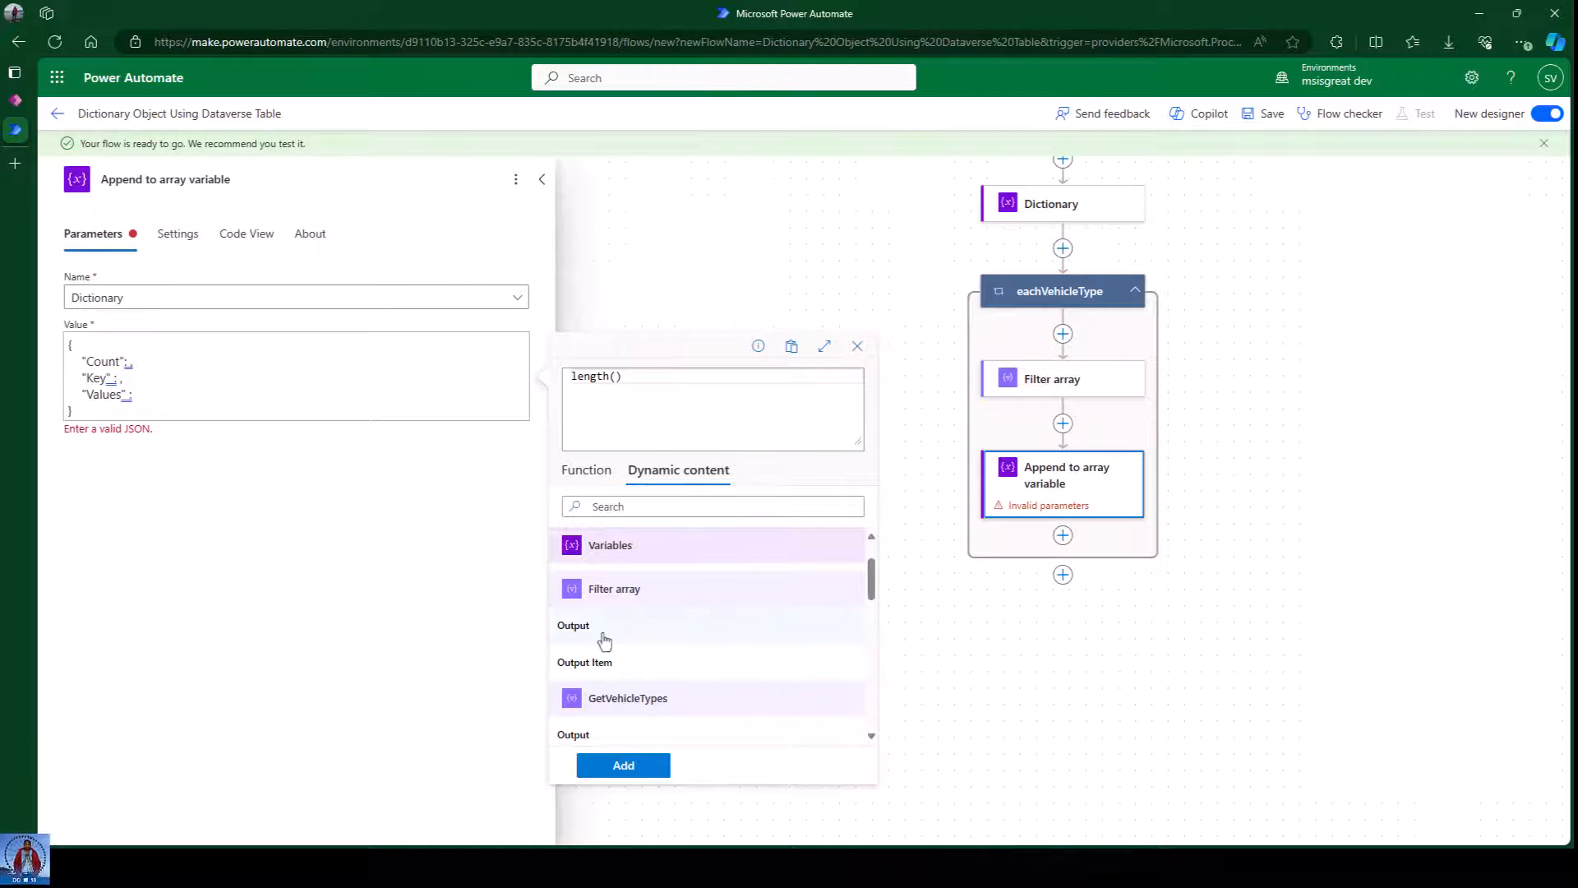
left_click(604, 637)
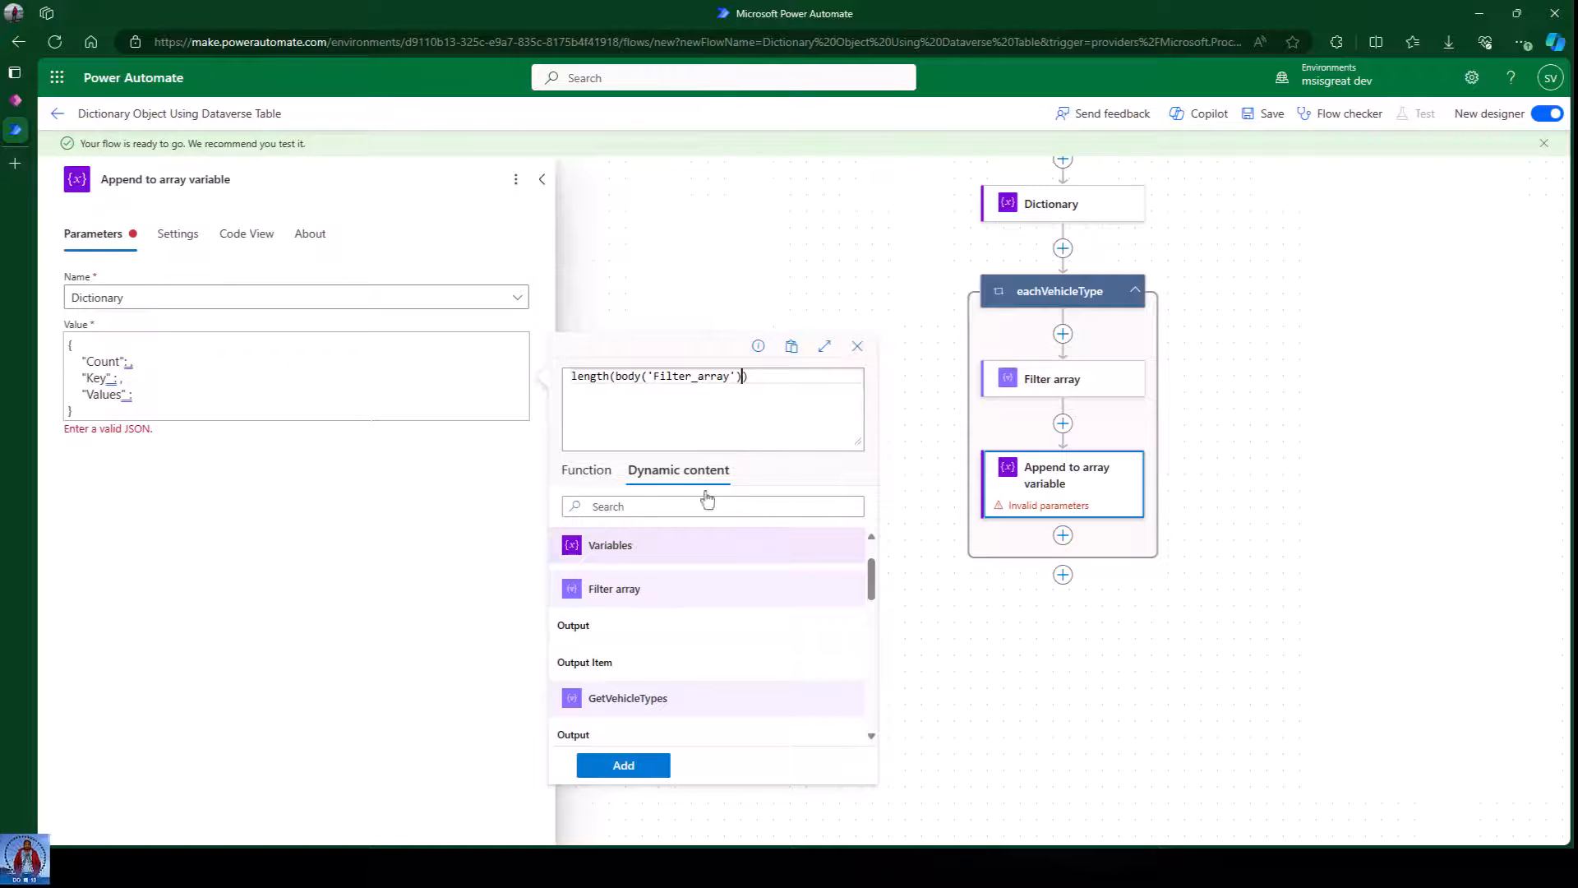
left_click(637, 773)
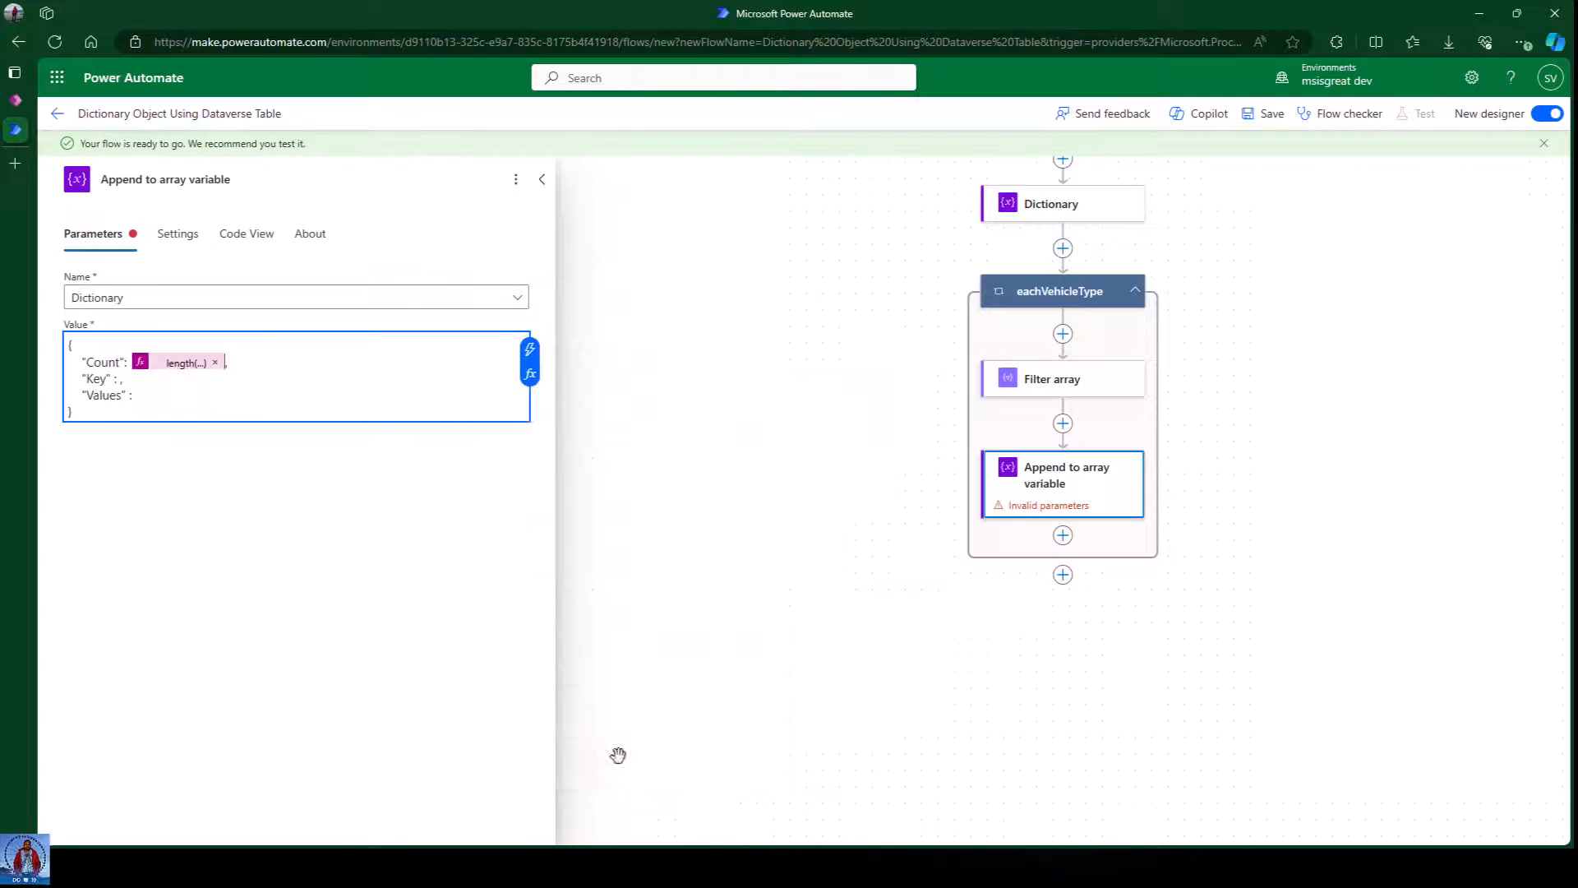
left_click(113, 381)
Fill the Key entry with the eachVehicleType loop's Current item expression.
left_click(528, 378)
left_click(670, 470)
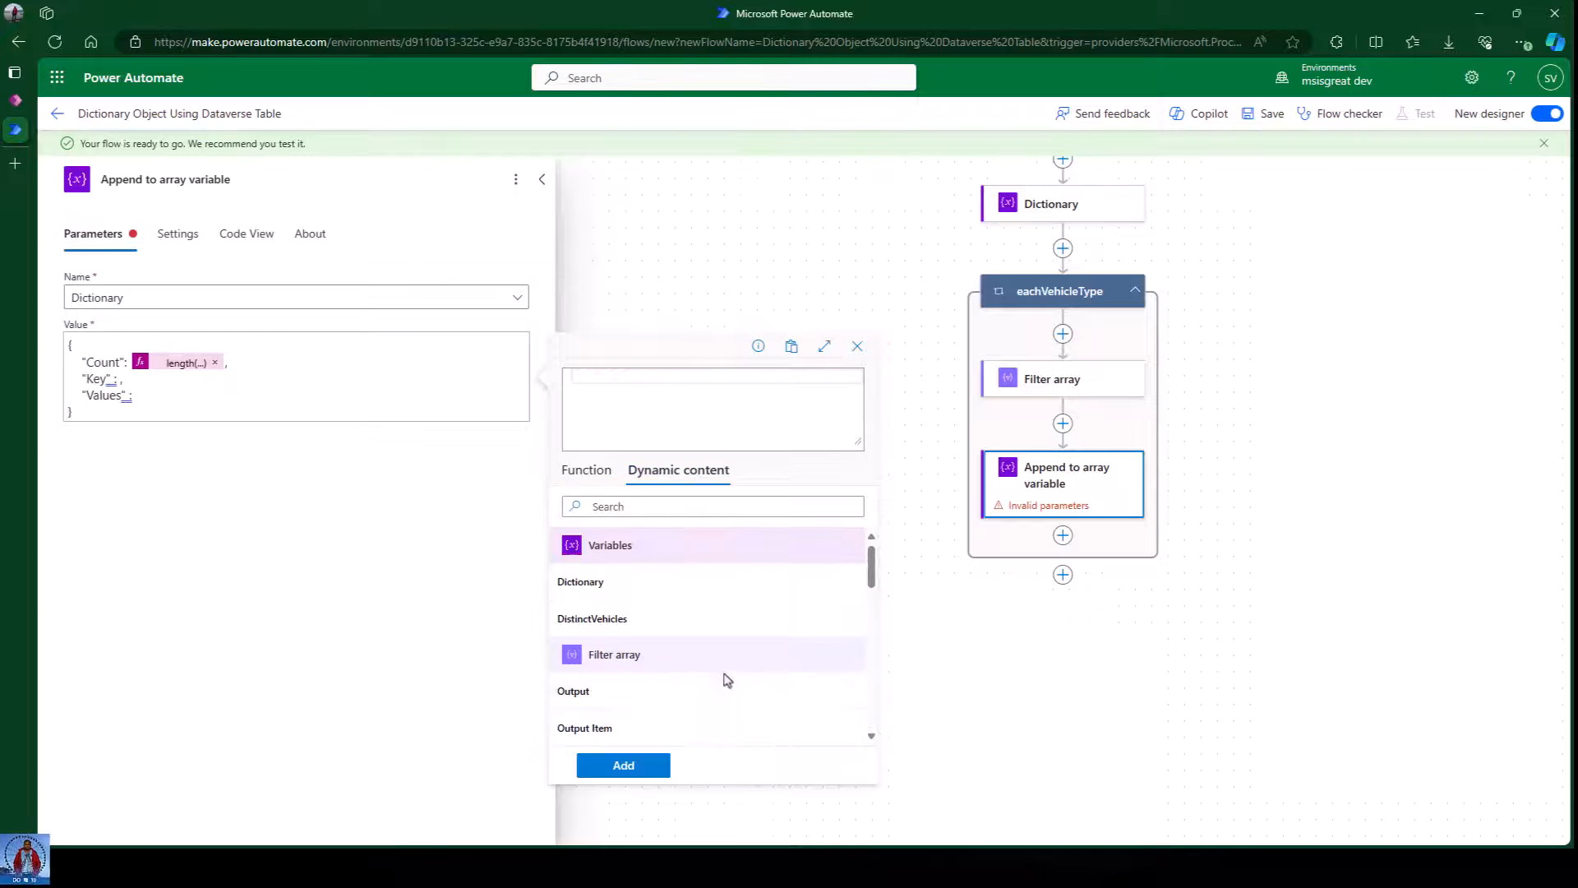
scroll(727, 680, "down", 5)
left_click(614, 729)
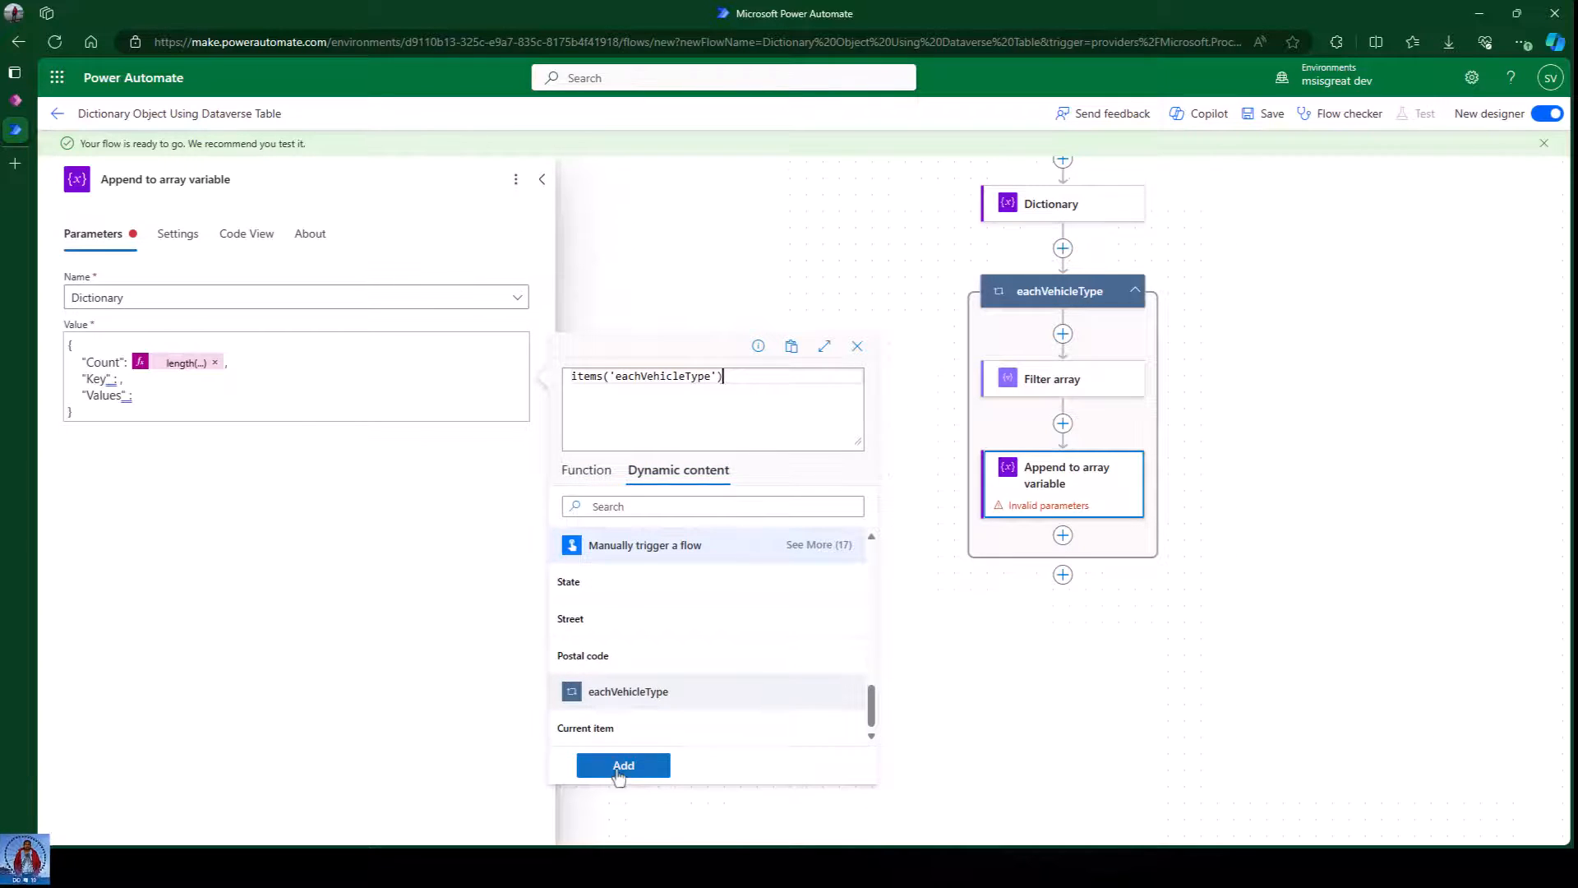
left_click(622, 765)
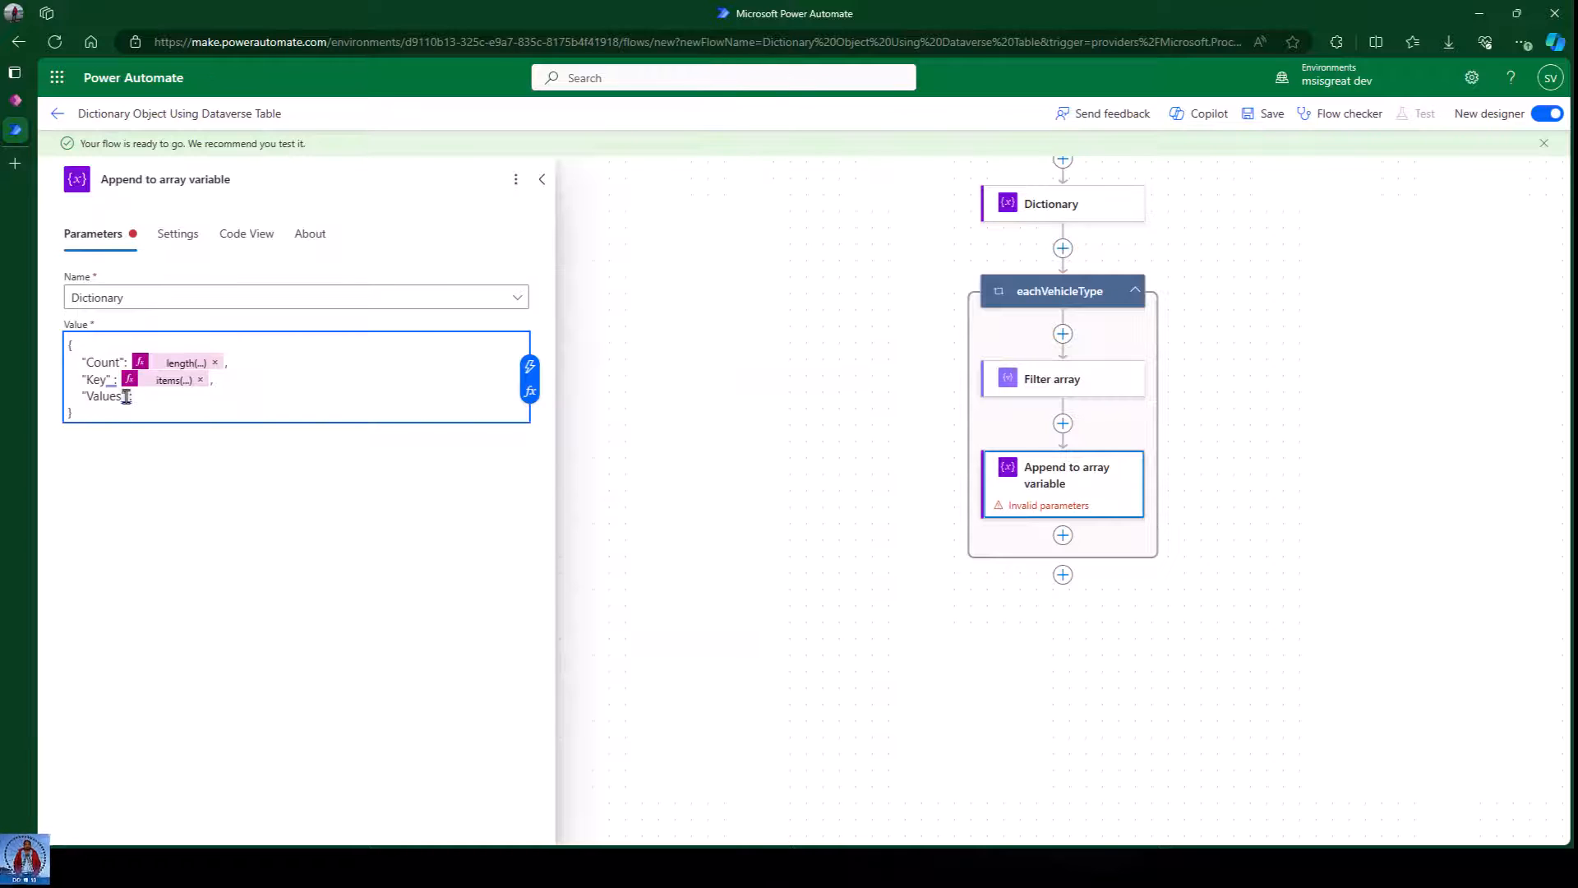
left_click(153, 397)
Set the Values entry to the Filter array output and dismiss the notification banner.
left_click(529, 392)
left_click(675, 477)
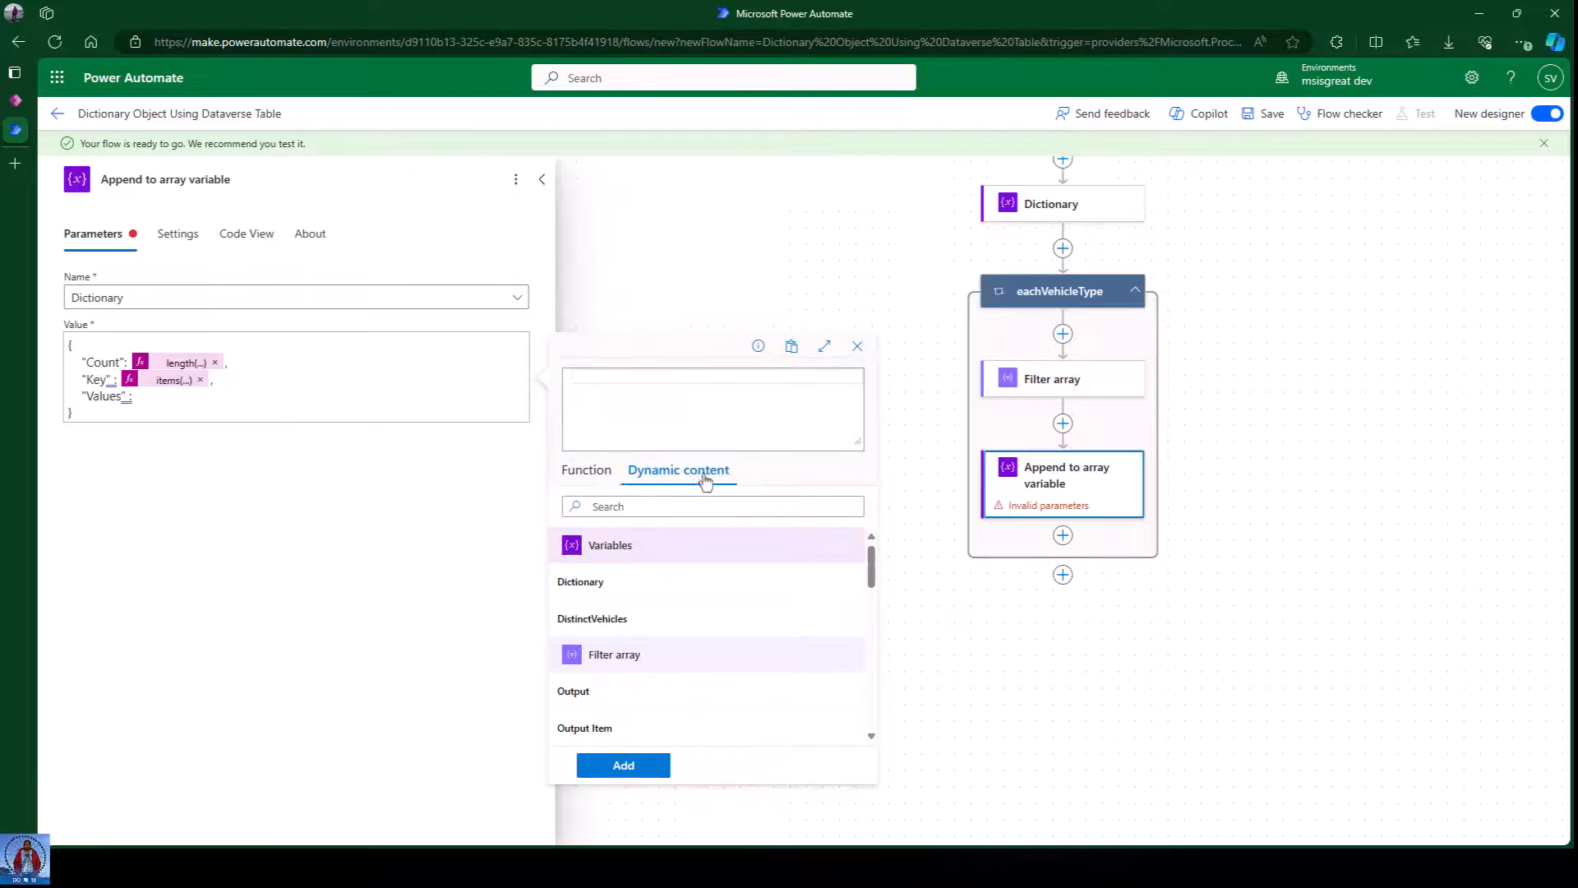
scroll(678, 670, "down", 1)
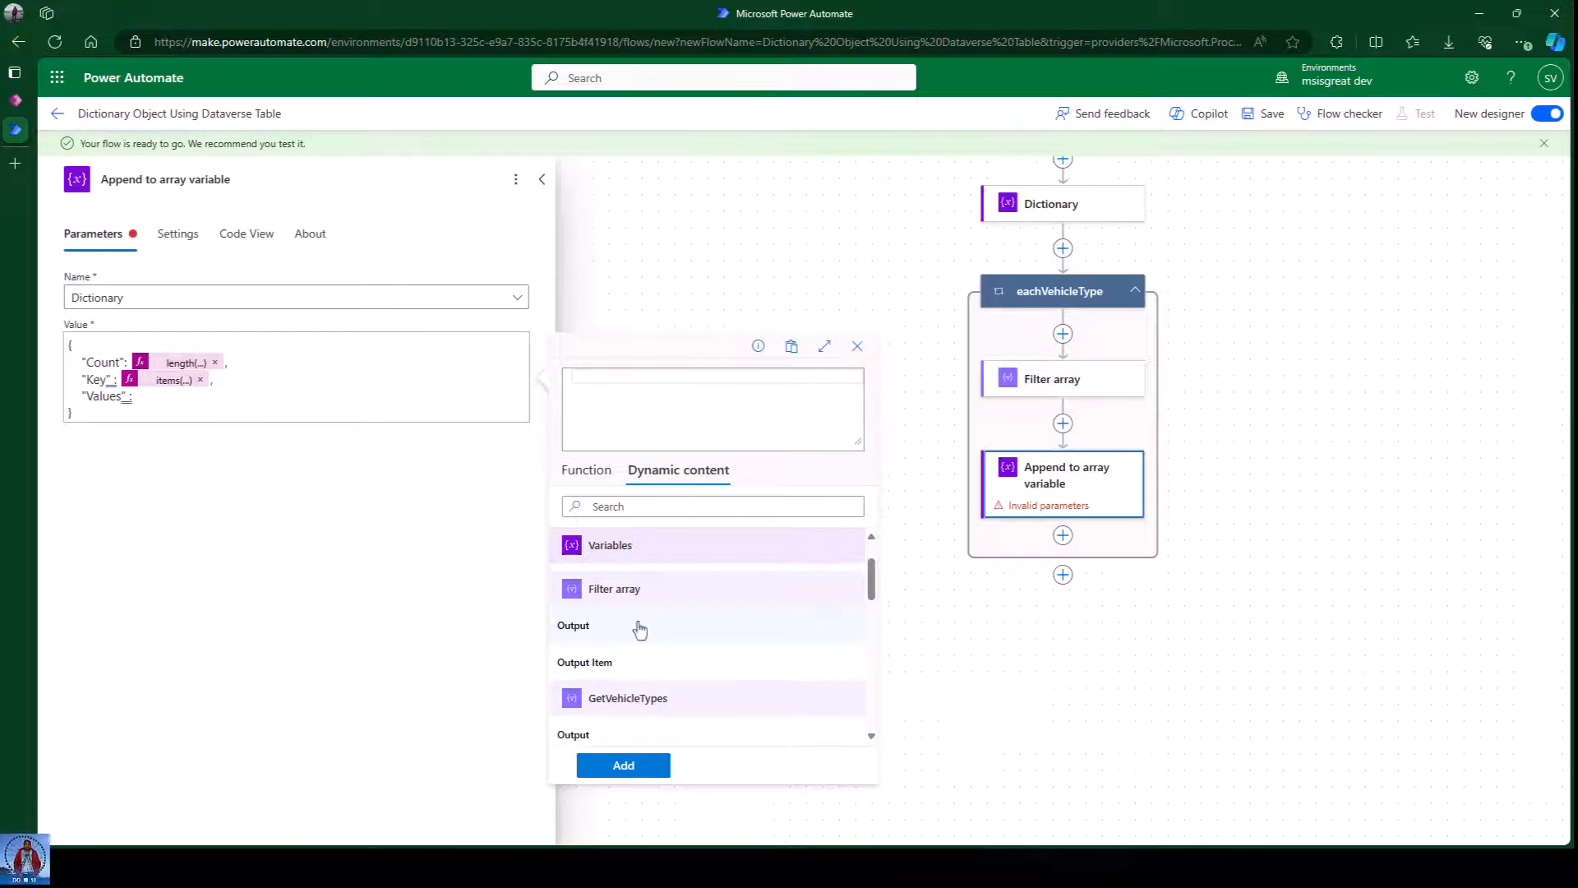
left_click(606, 629)
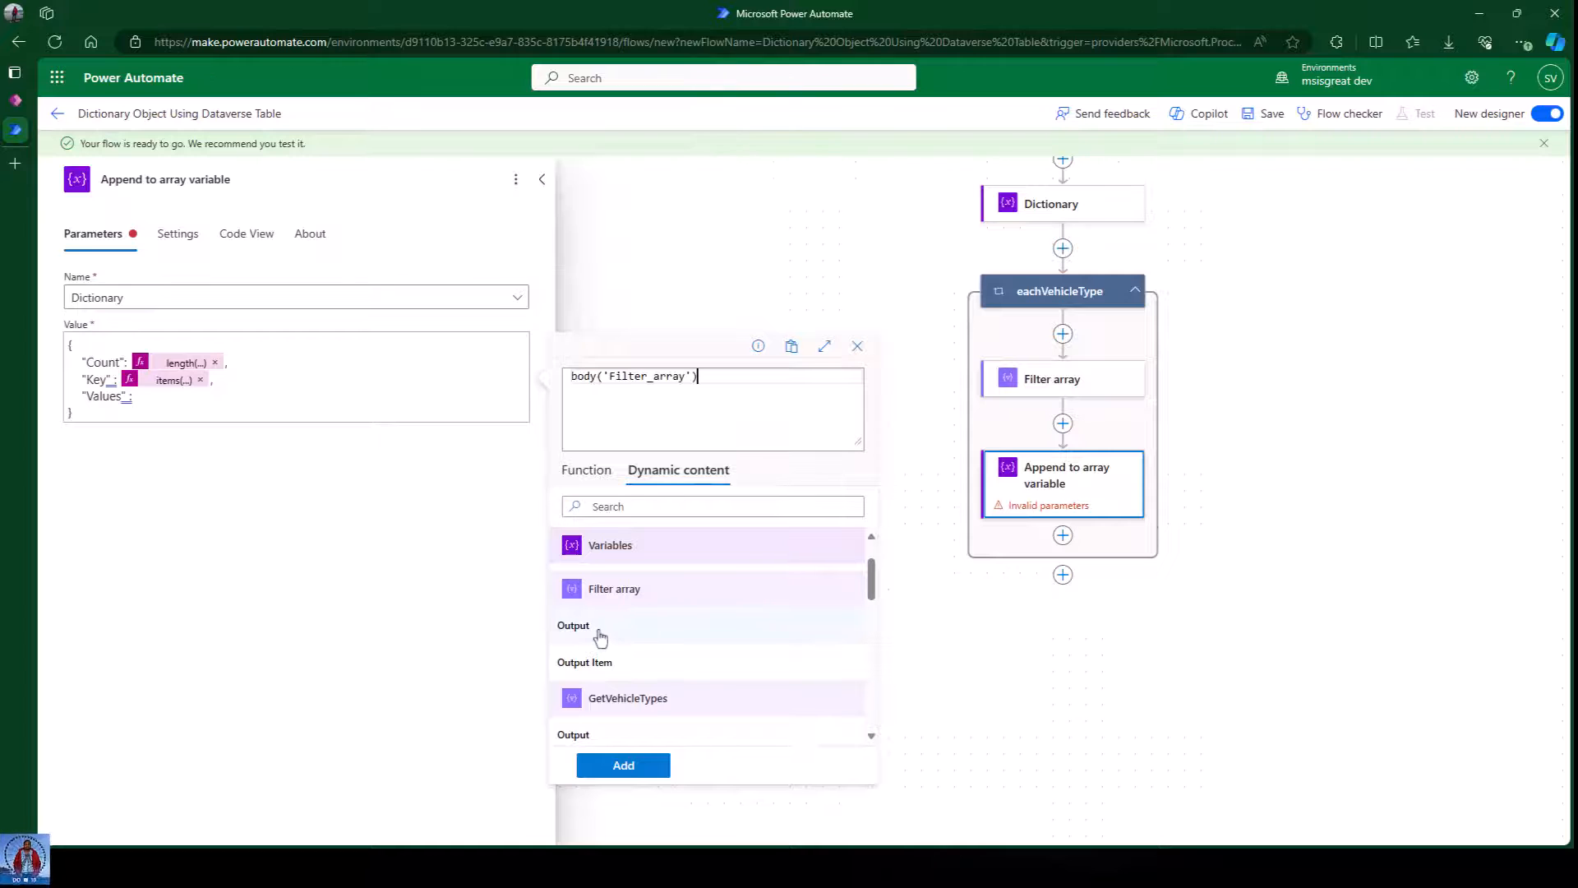
left_click(624, 766)
left_click(233, 523)
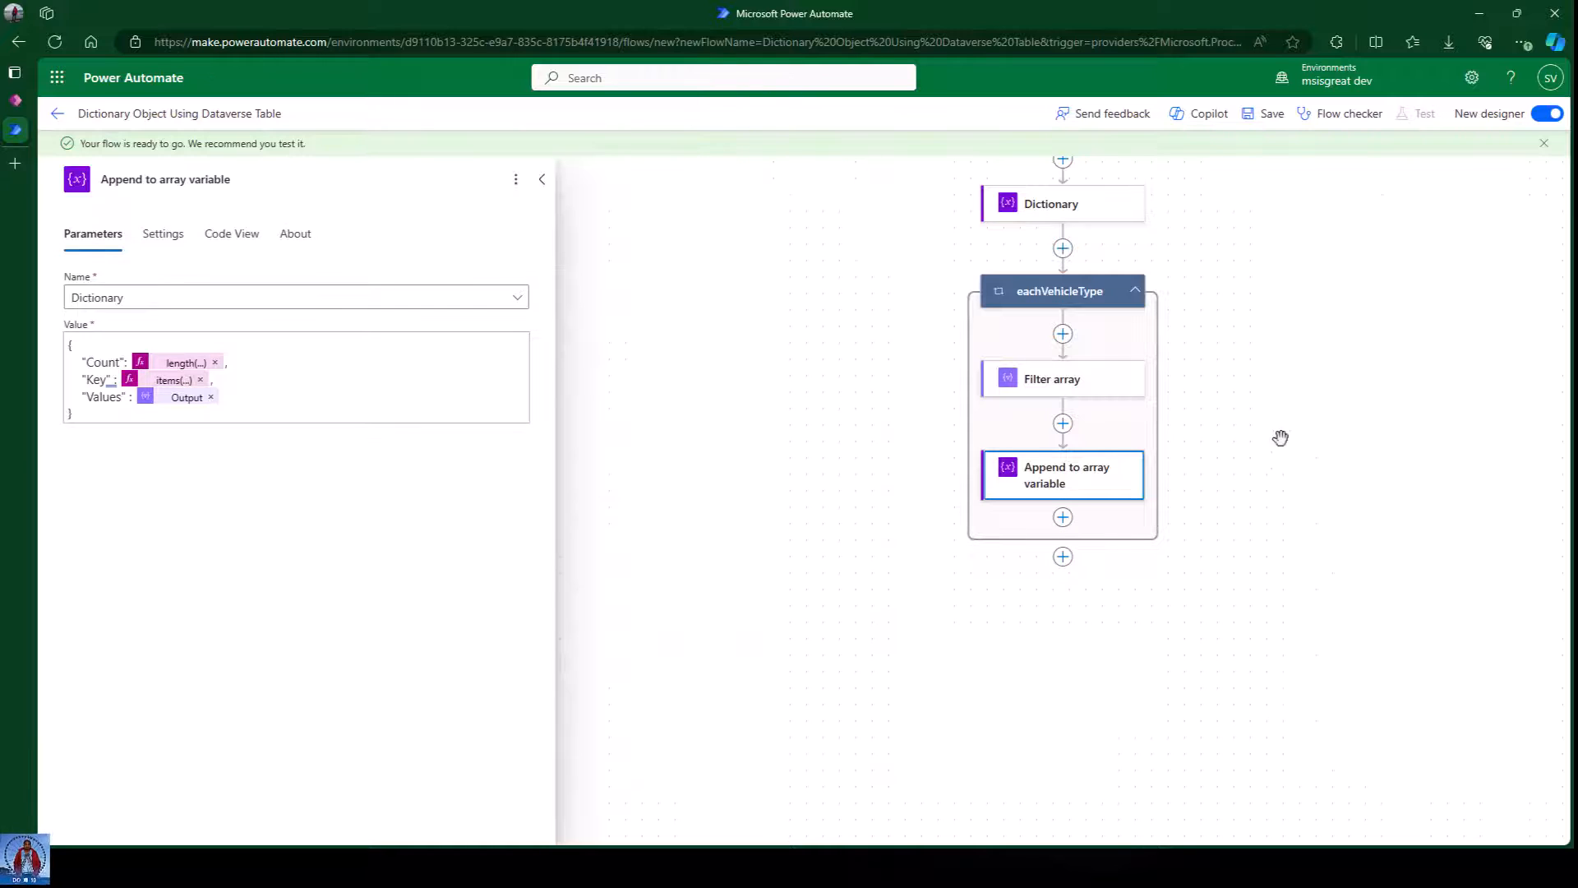
left_click(1545, 143)
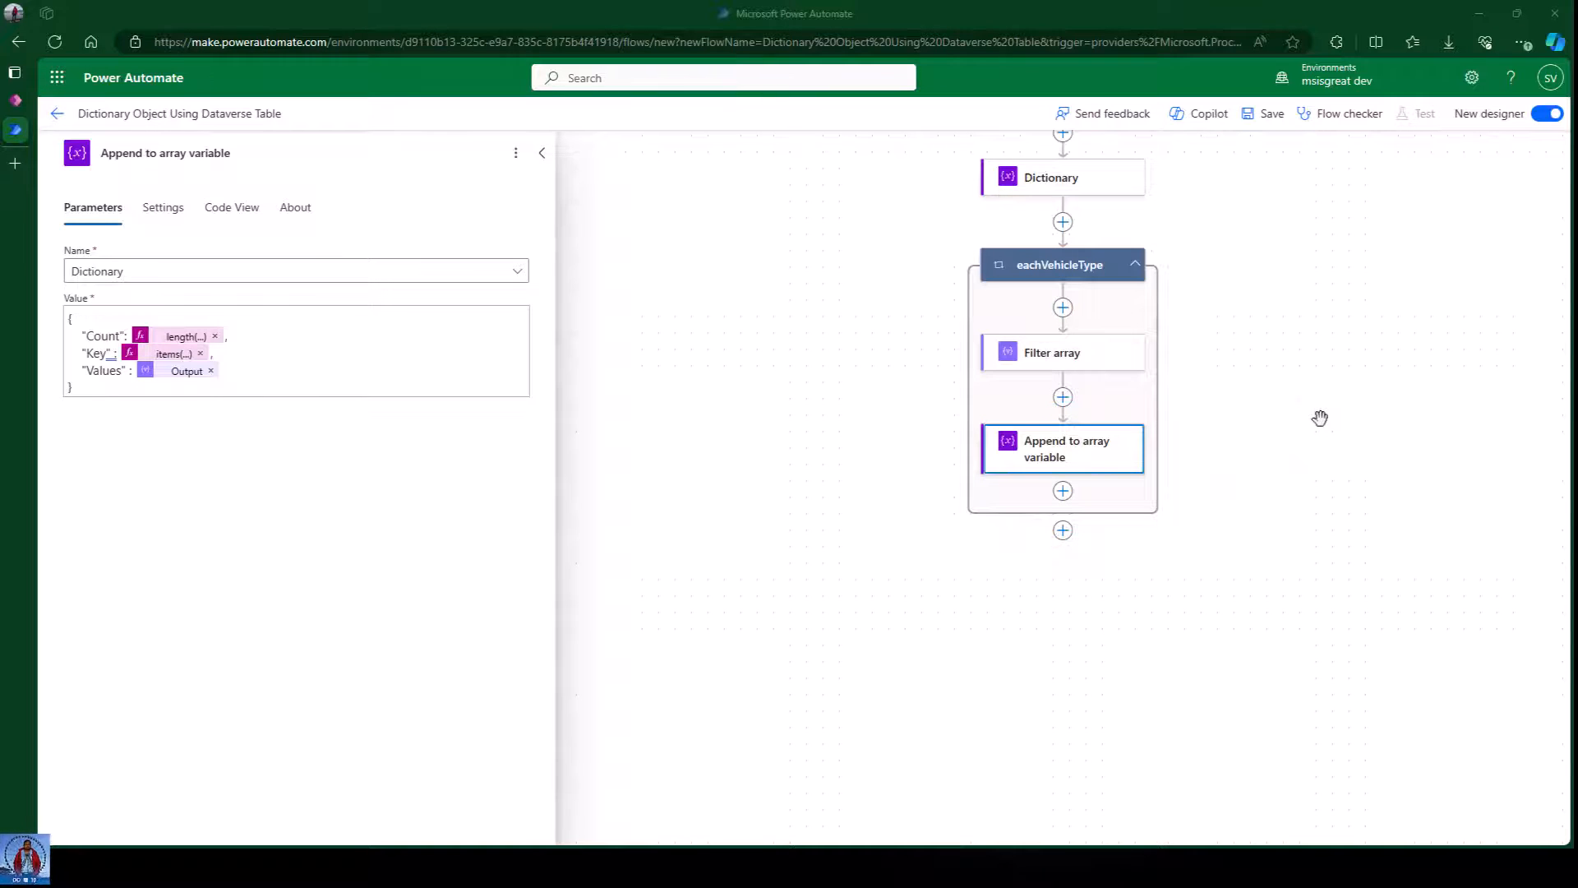
Save the Dictionary flow and start a manual test run.
left_click(1350, 396)
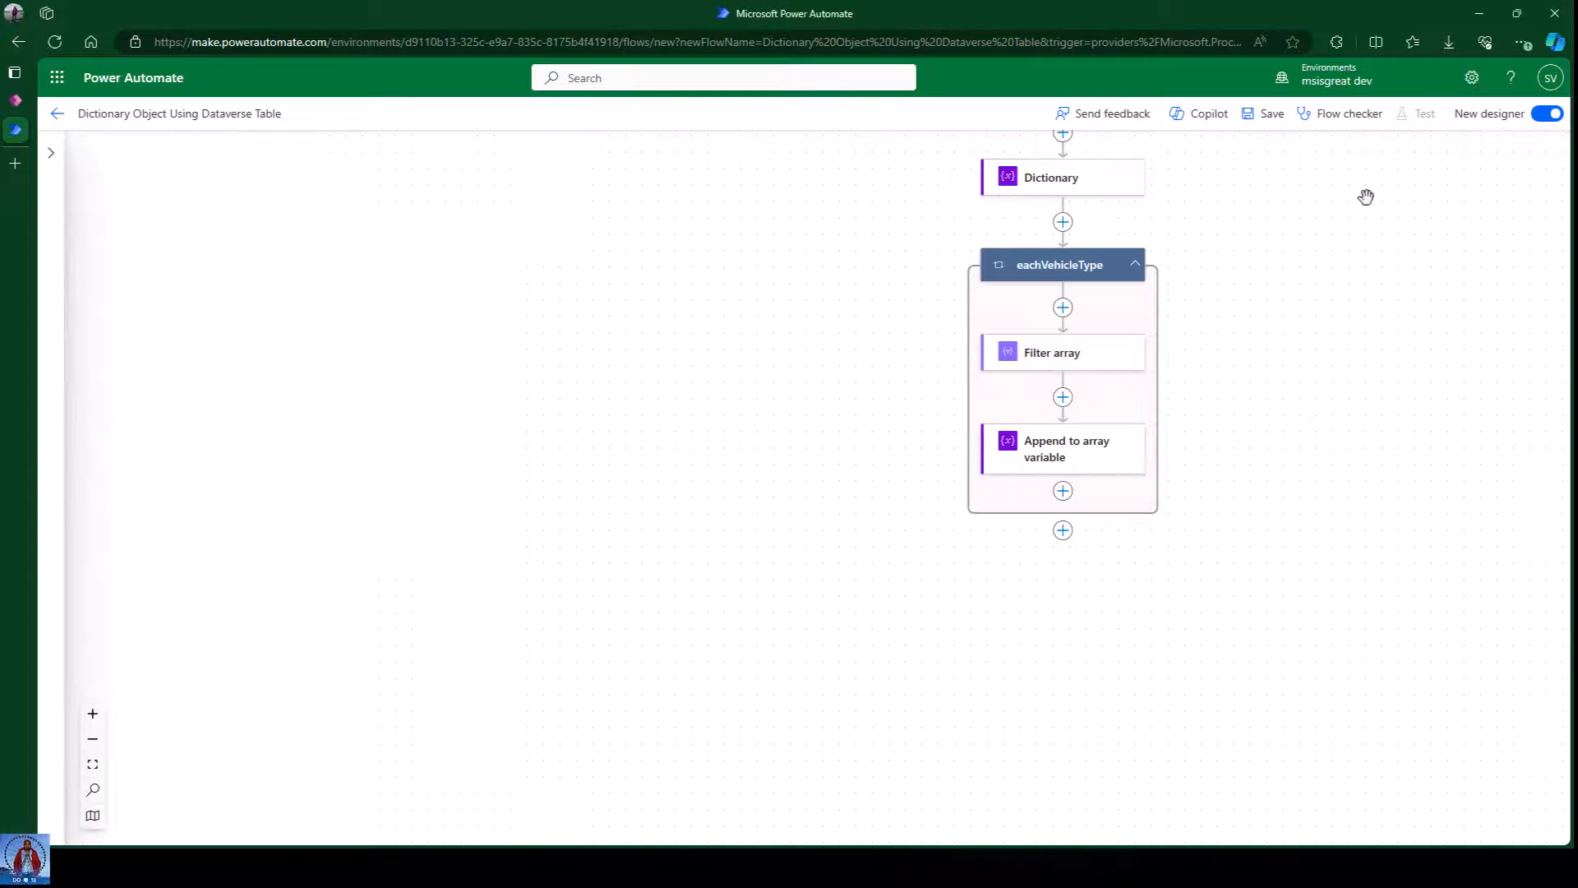
left_click(1265, 115)
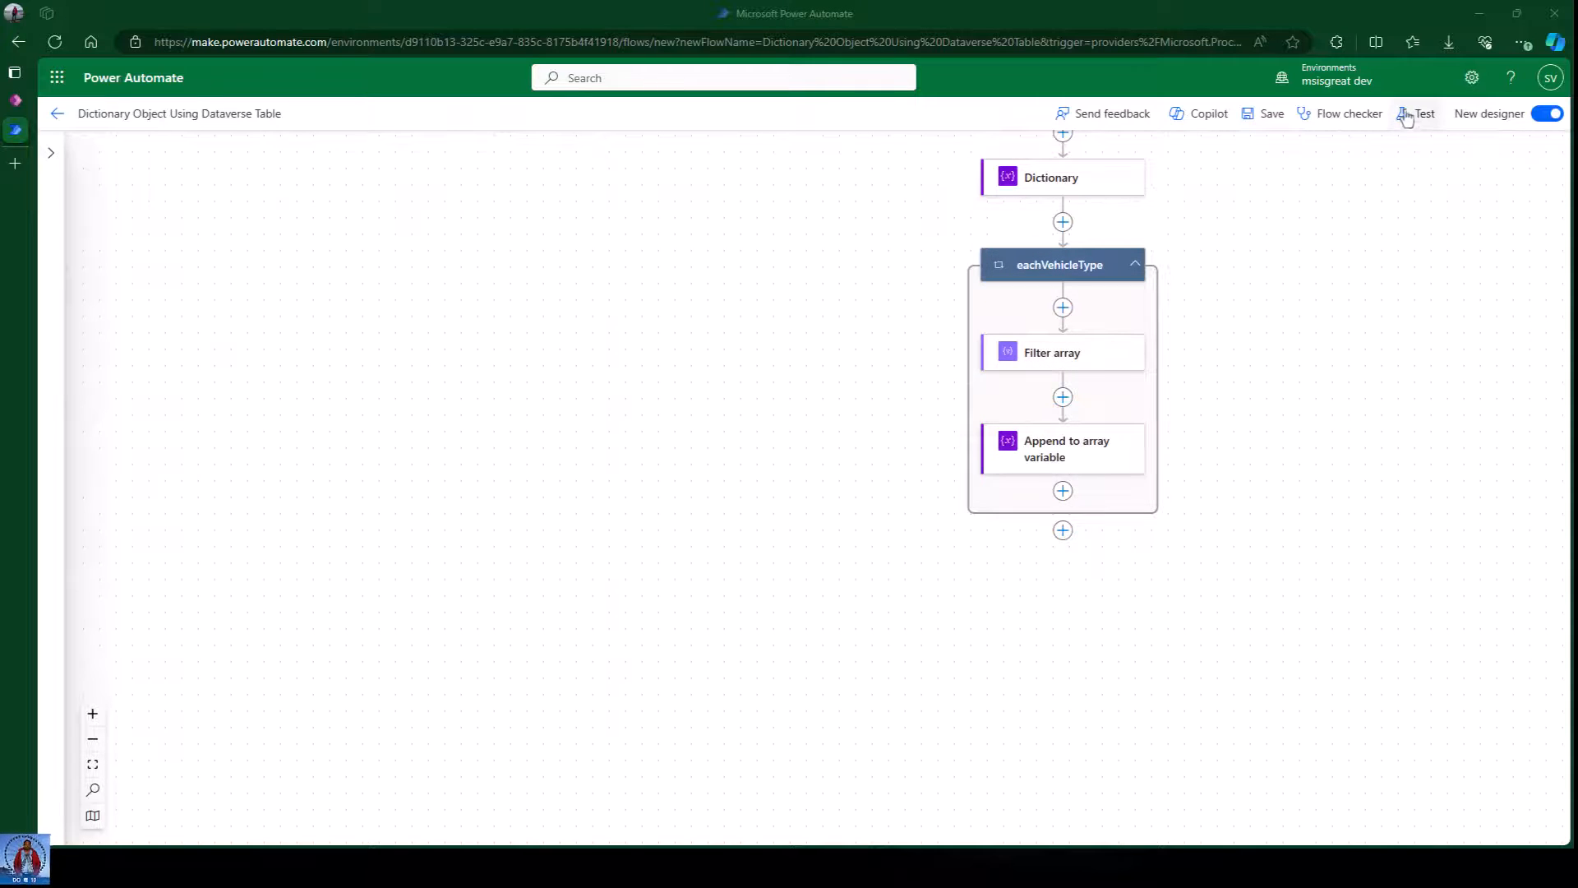
left_click(1407, 117)
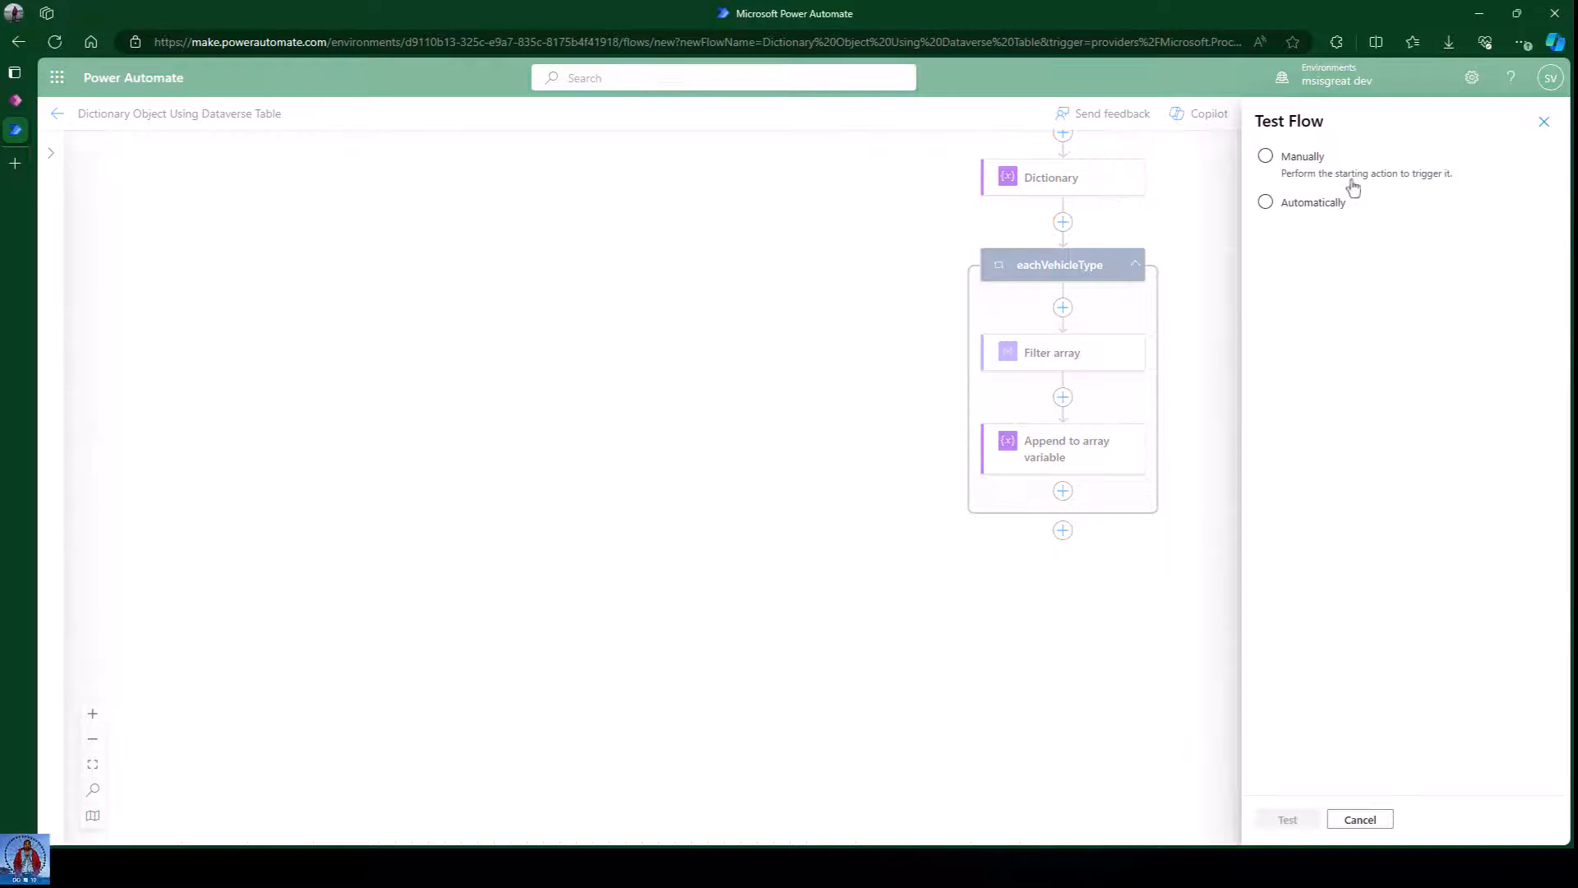
left_click(1351, 177)
left_click(1287, 819)
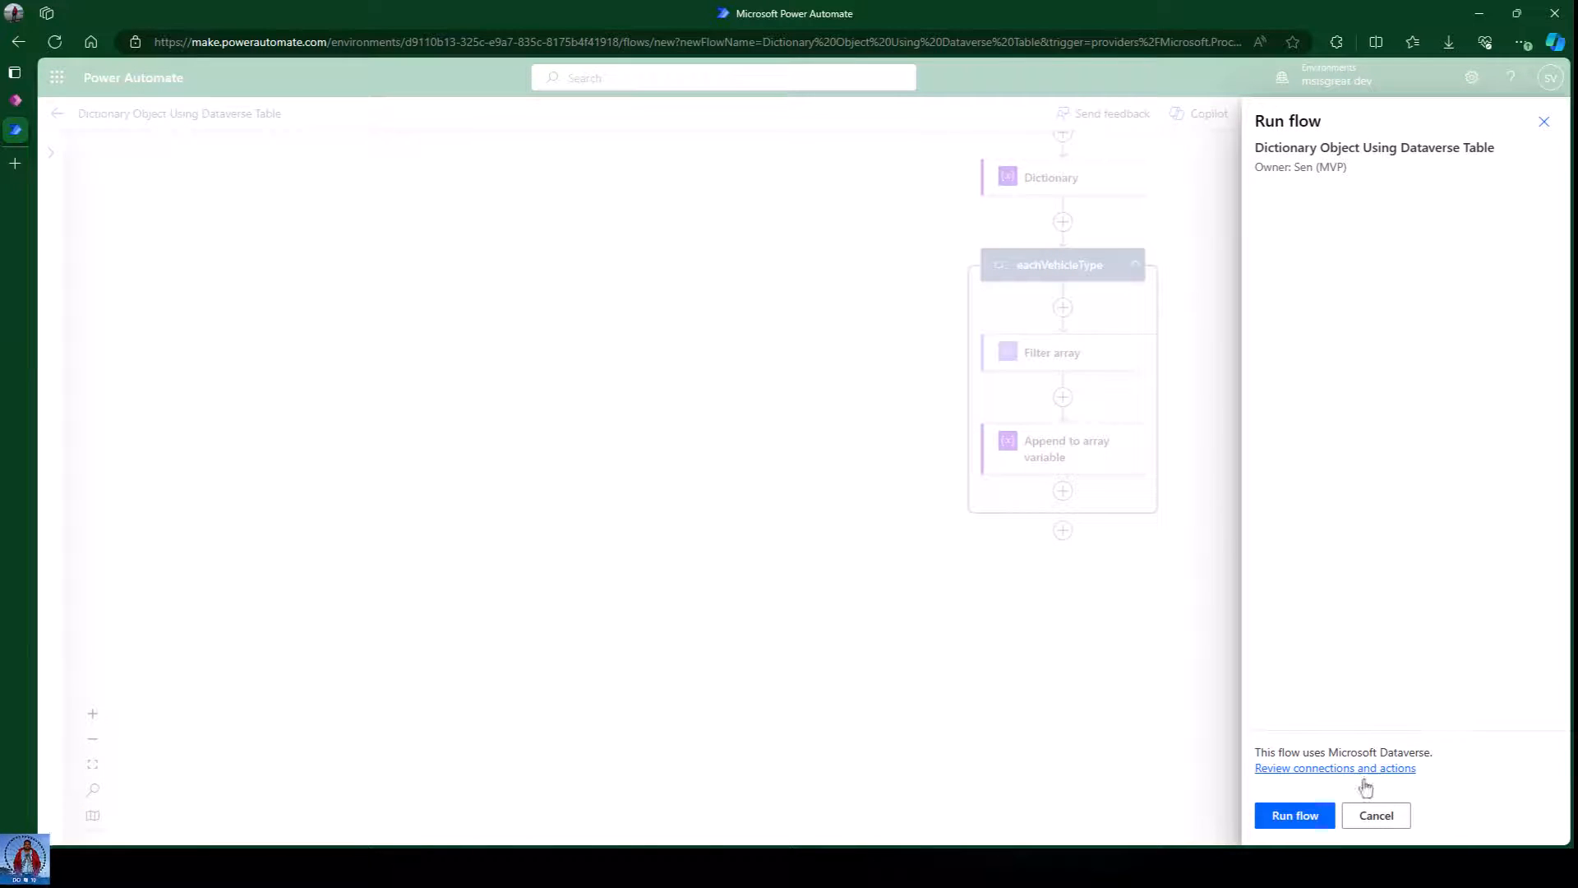
left_click(1312, 815)
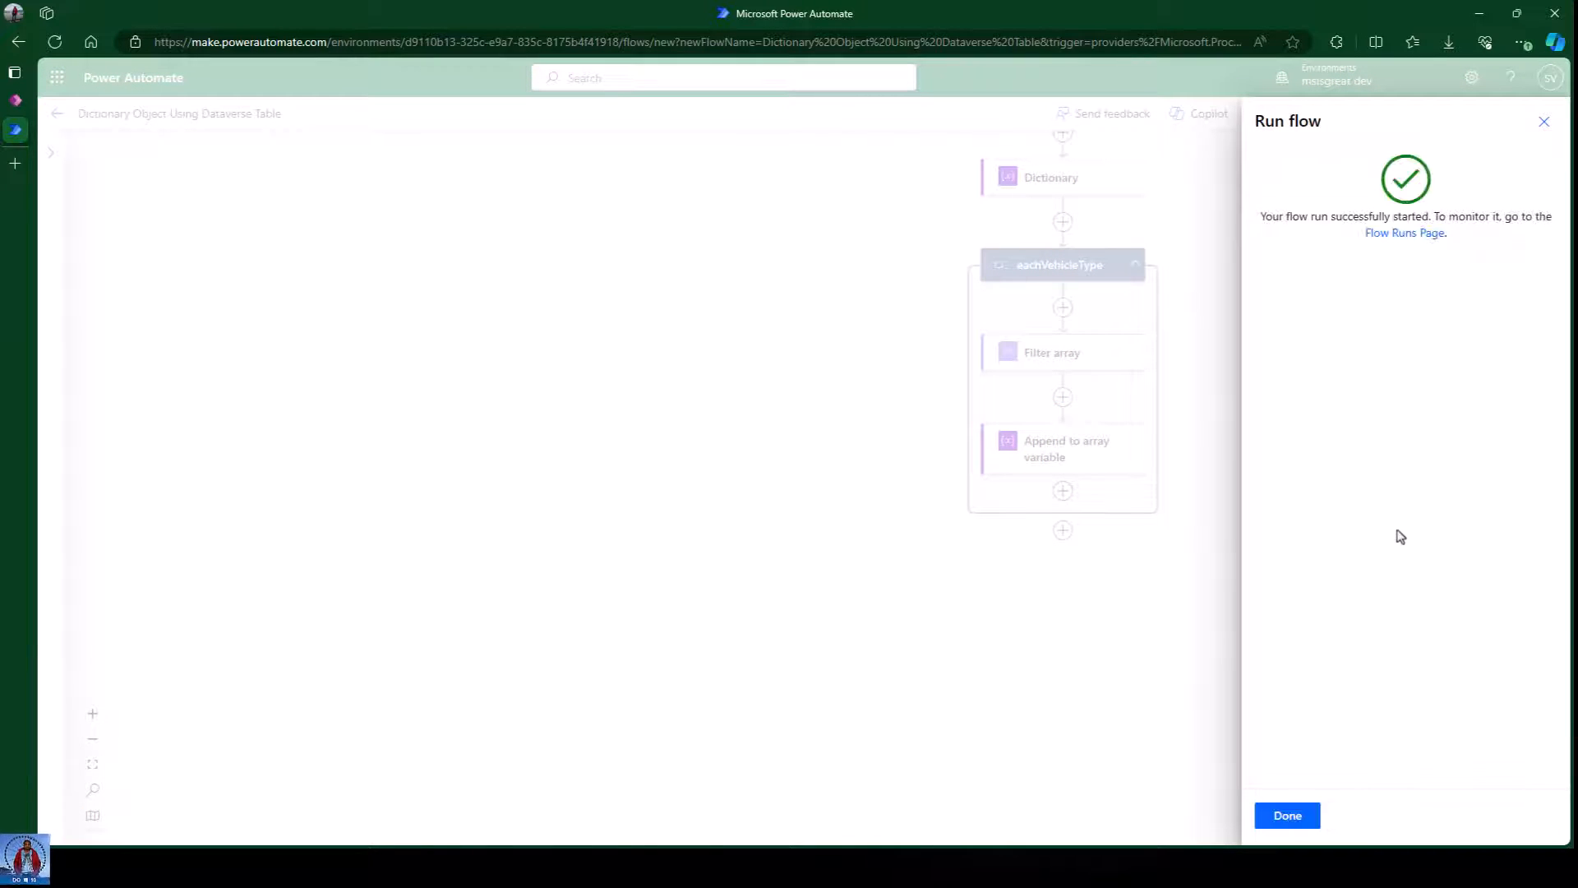
left_click(1286, 814)
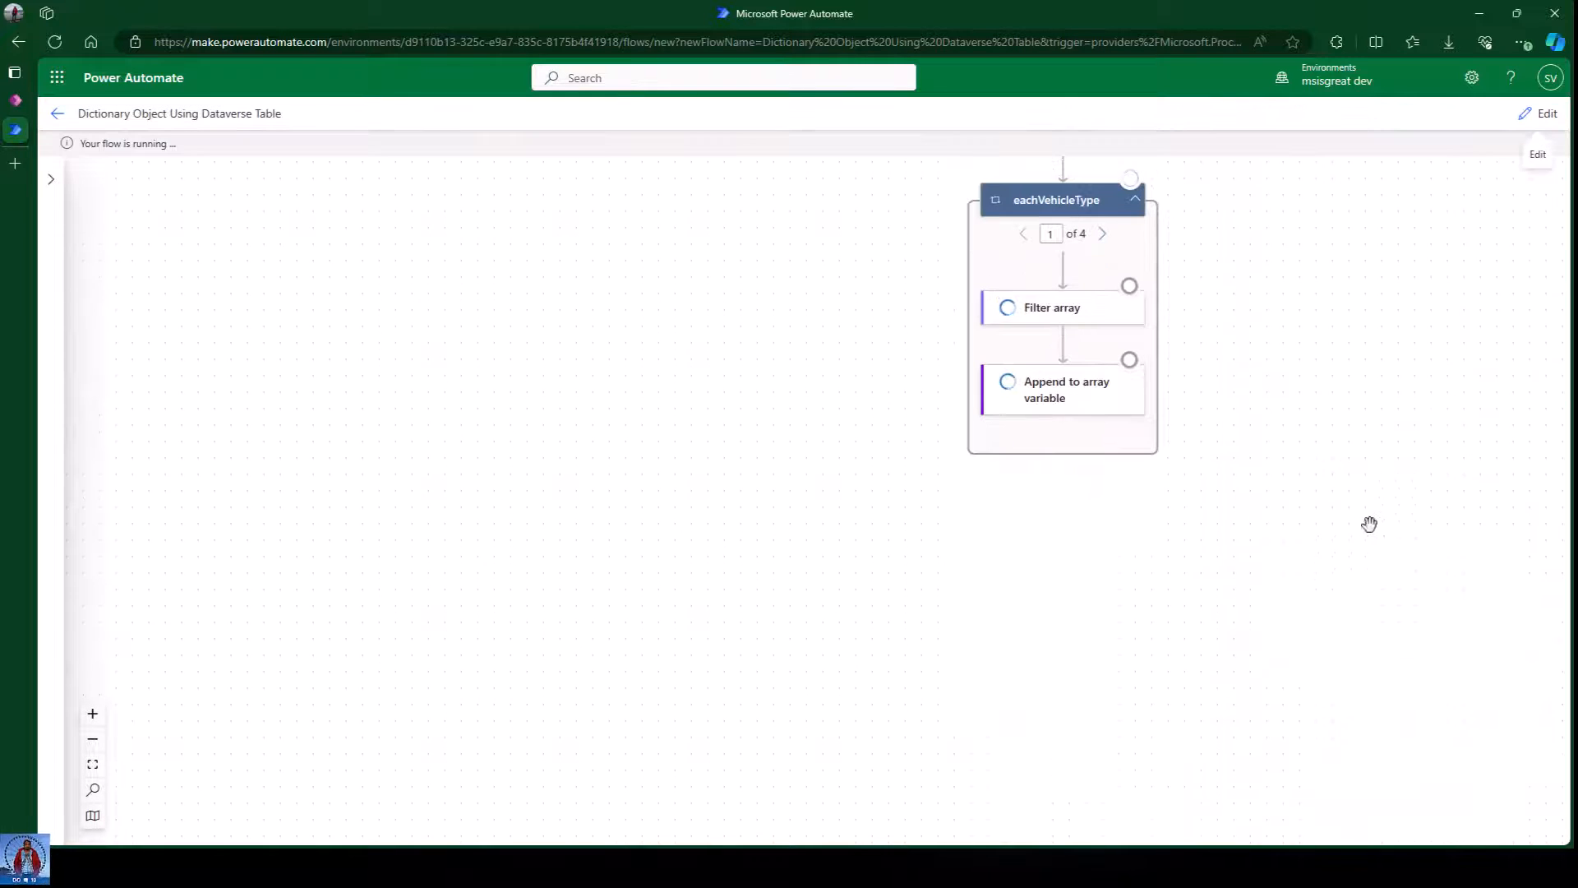
Pan and scroll the run diagram to confirm every action completed successfully.
left_click_drag(1255, 457, 781, 574)
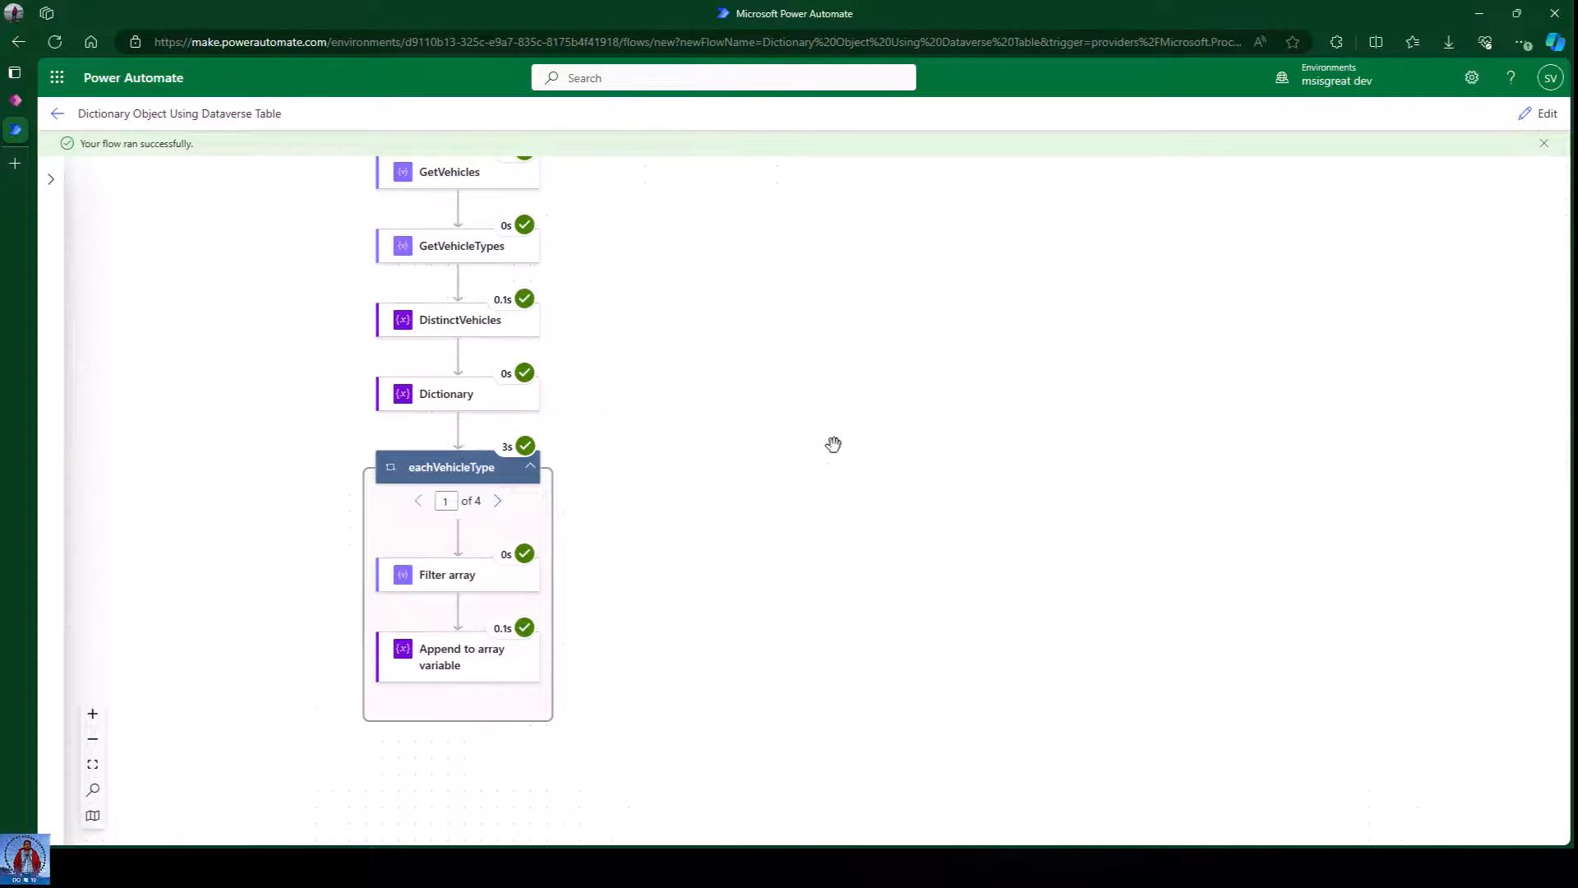
scroll(834, 444, "up", 3)
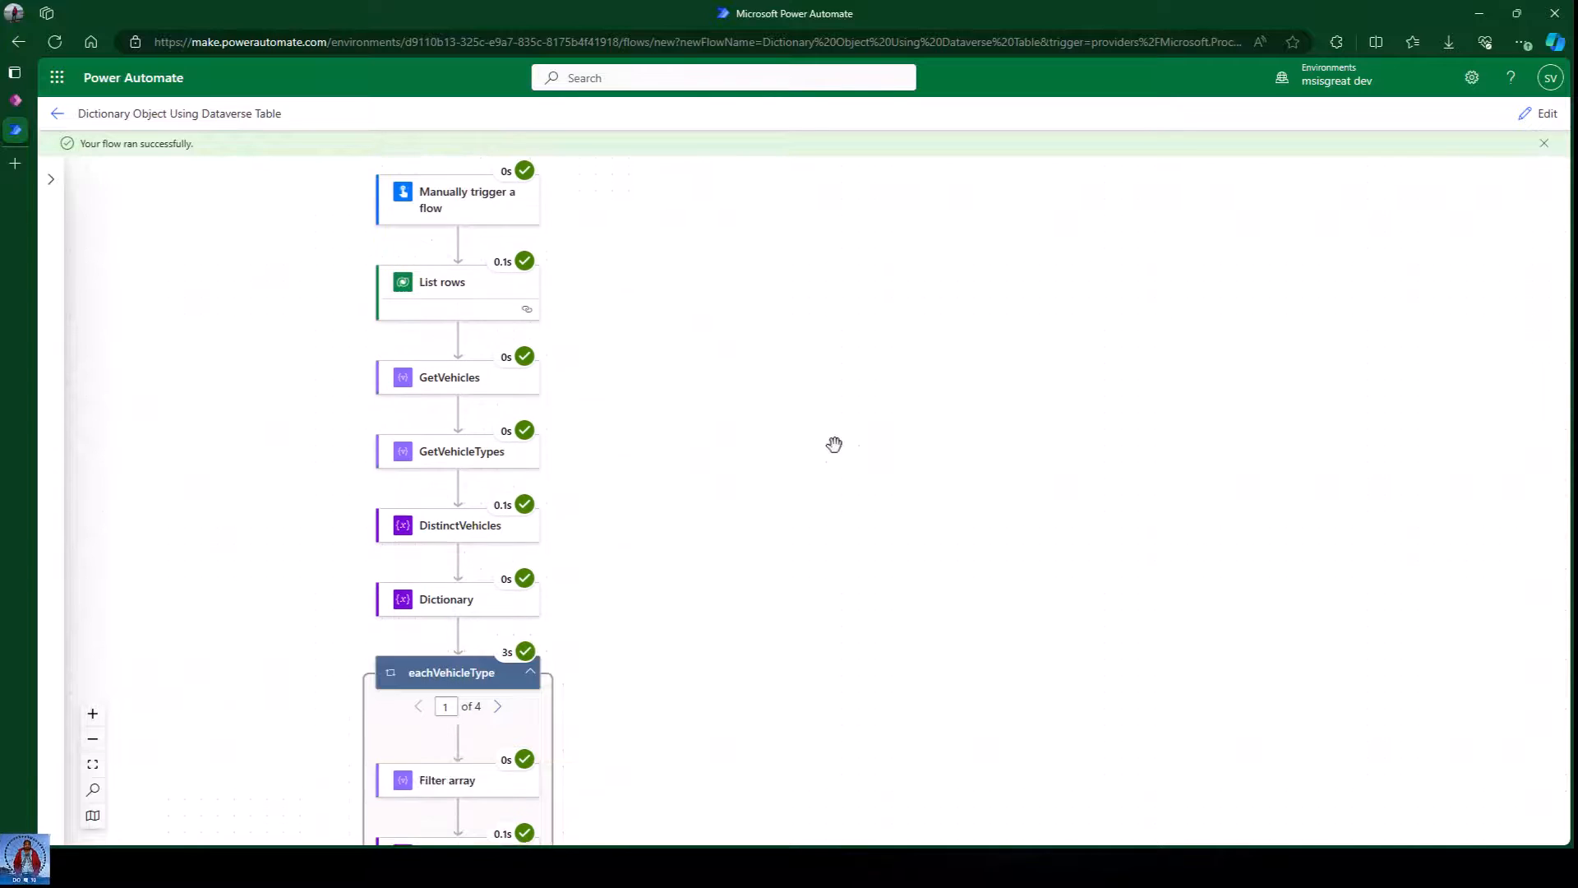
left_click_drag(799, 419, 1098, 381)
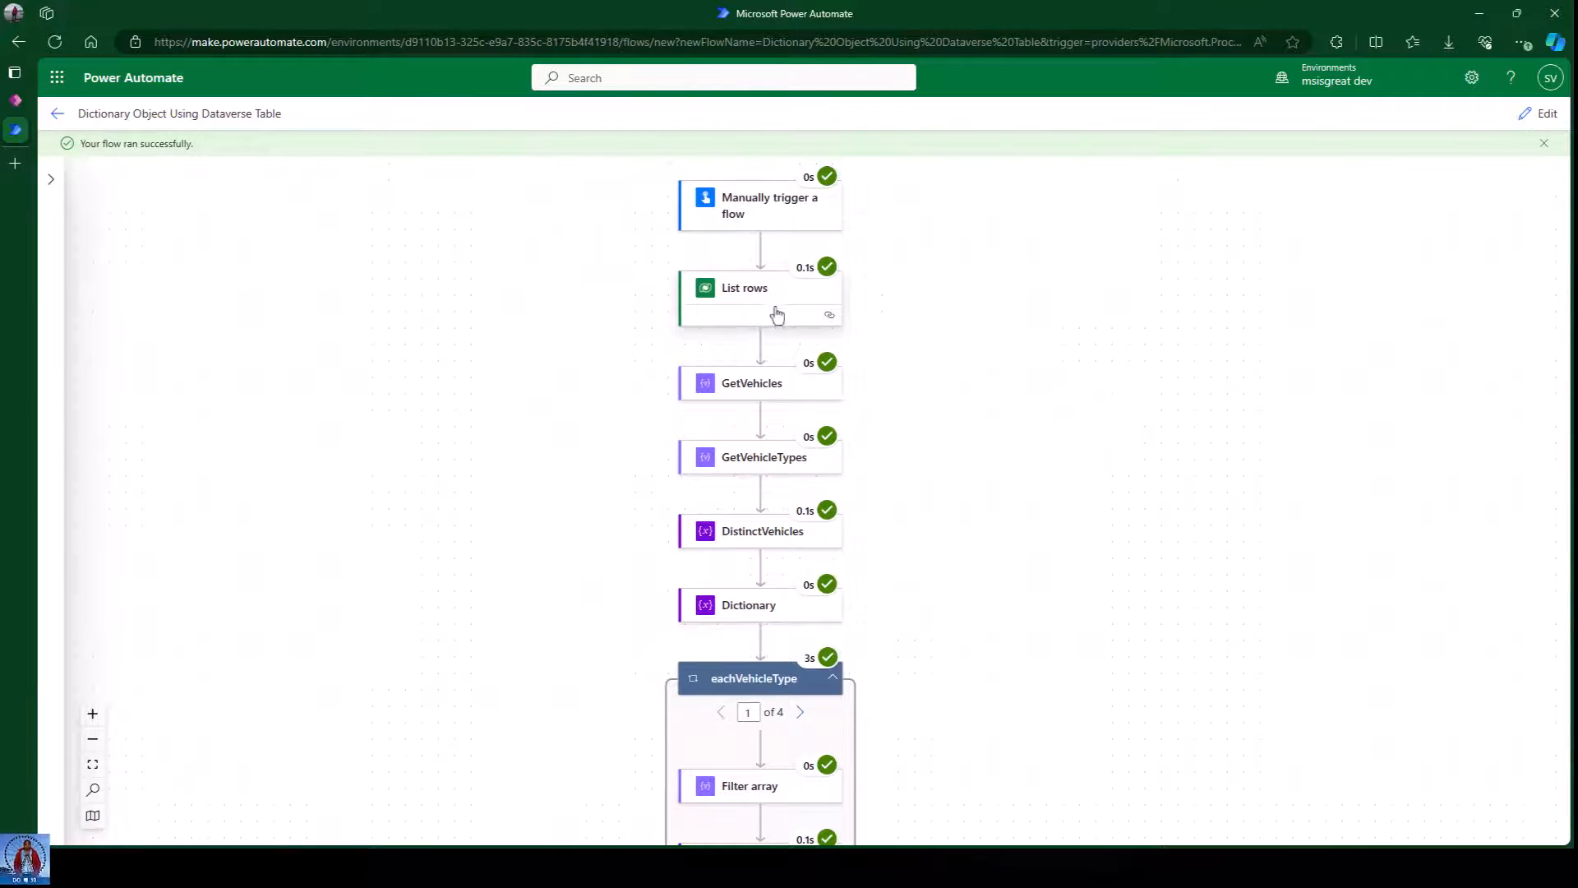
scroll(1067, 411, "down", 1)
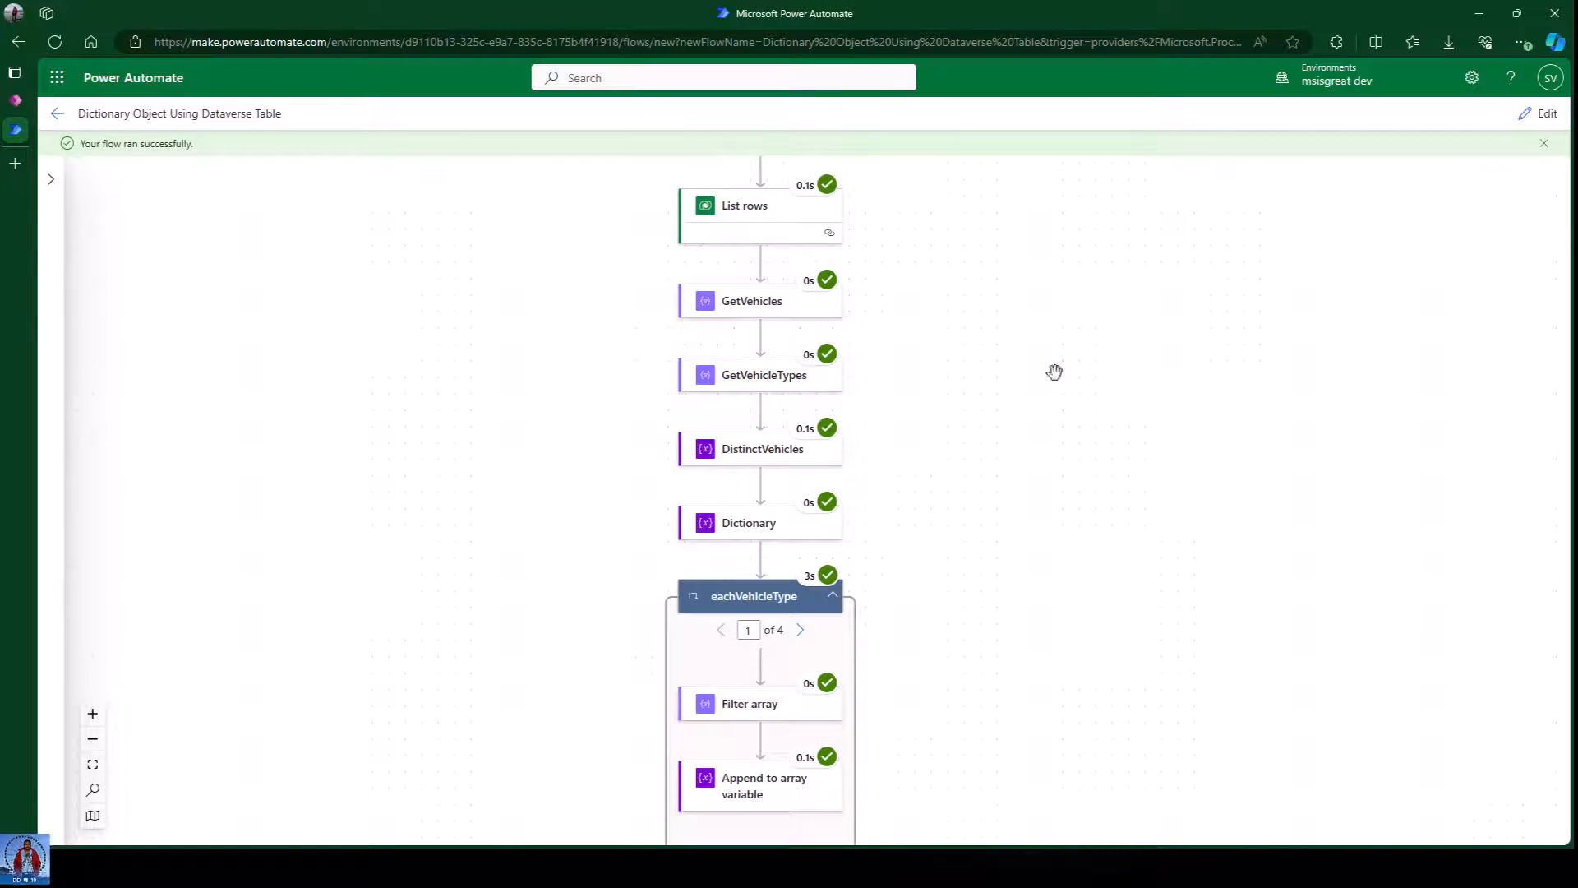
scroll(1078, 363, "down", 1)
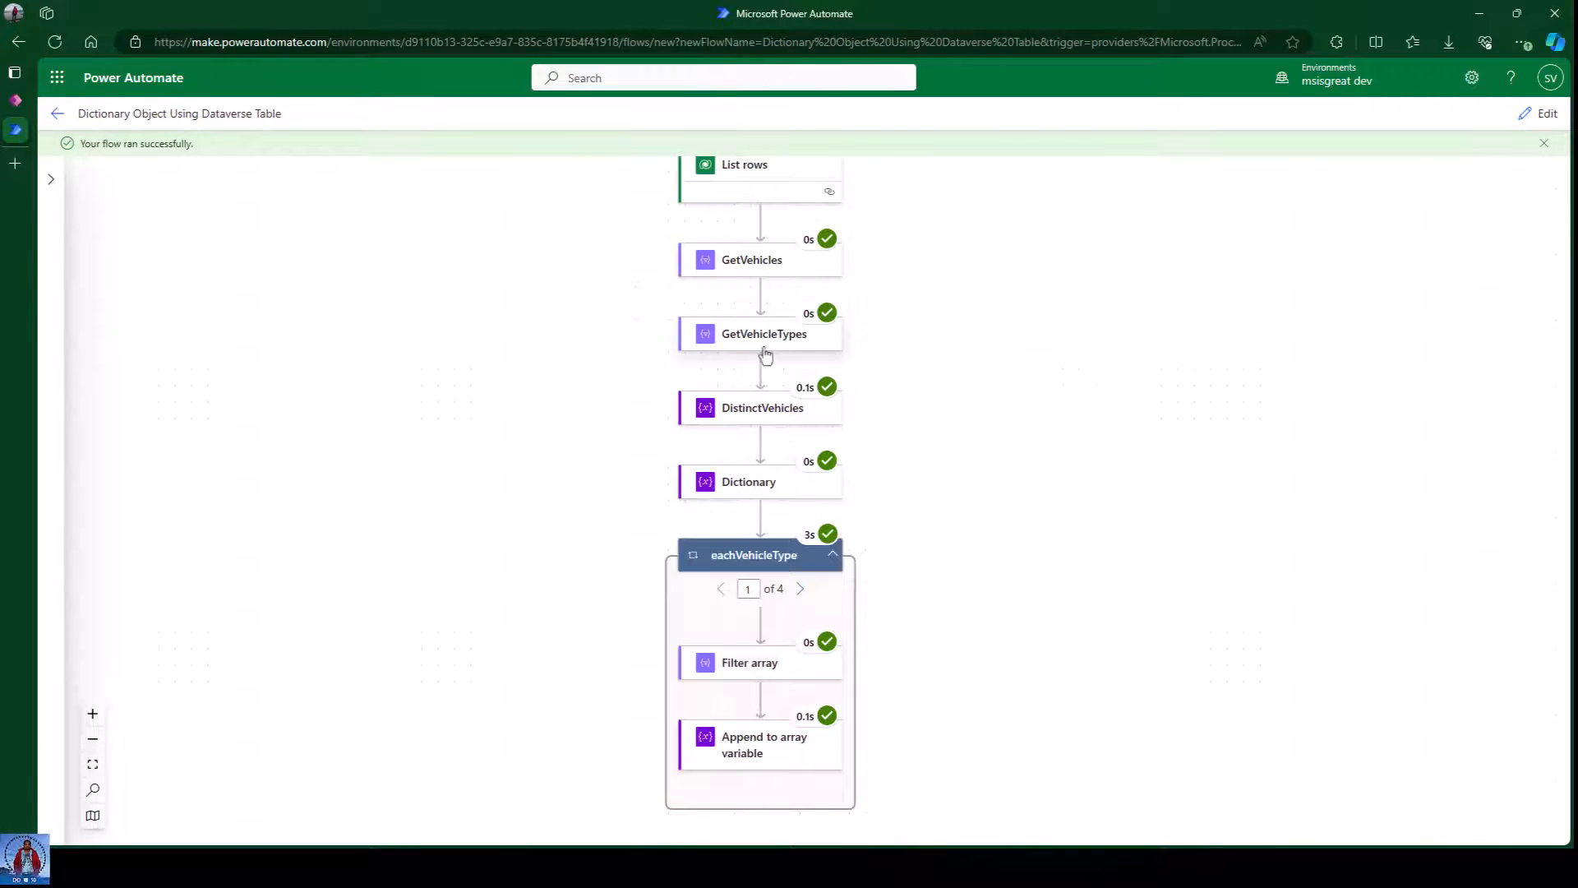
Inspect the GetVehicleTypes run details, highlighting the first vehicle record.
left_click(739, 343)
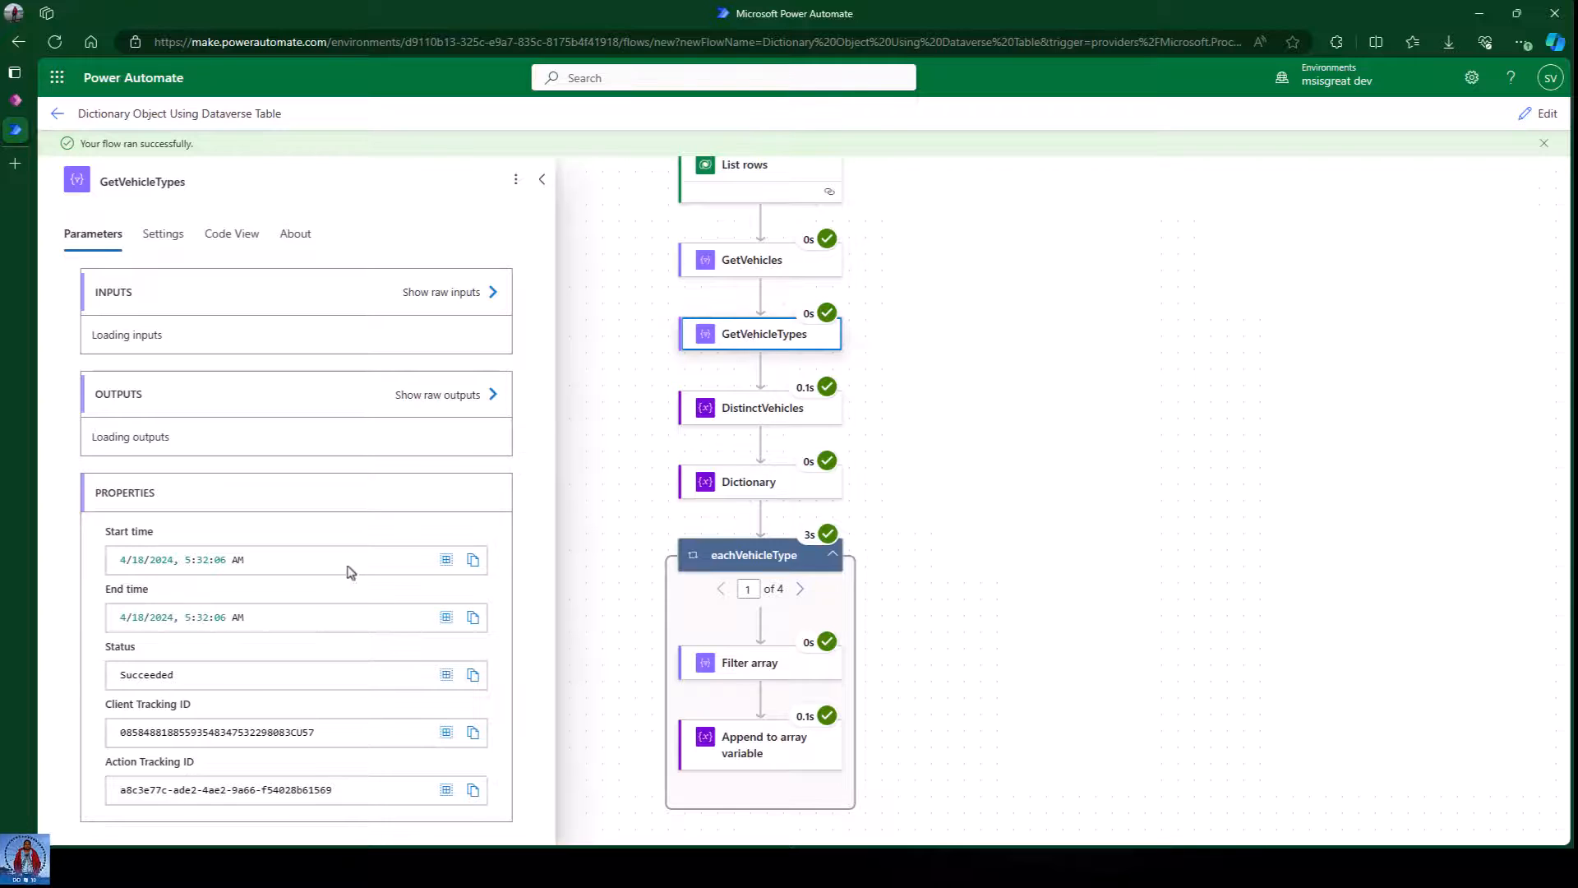
scroll(345, 522, "down", 5)
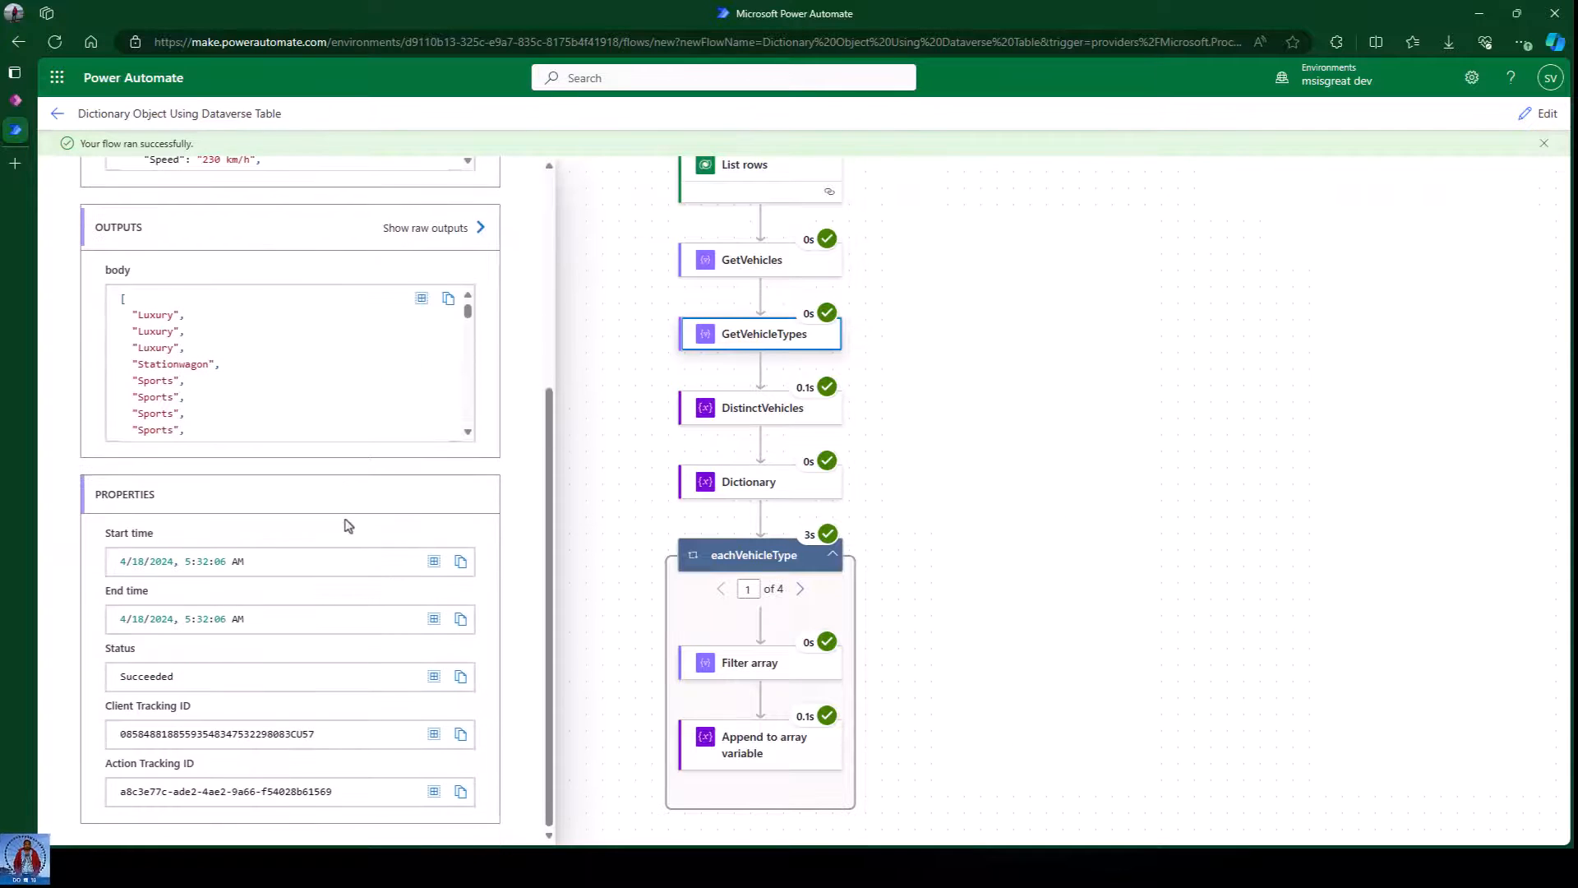
scroll(345, 522, "up", 5)
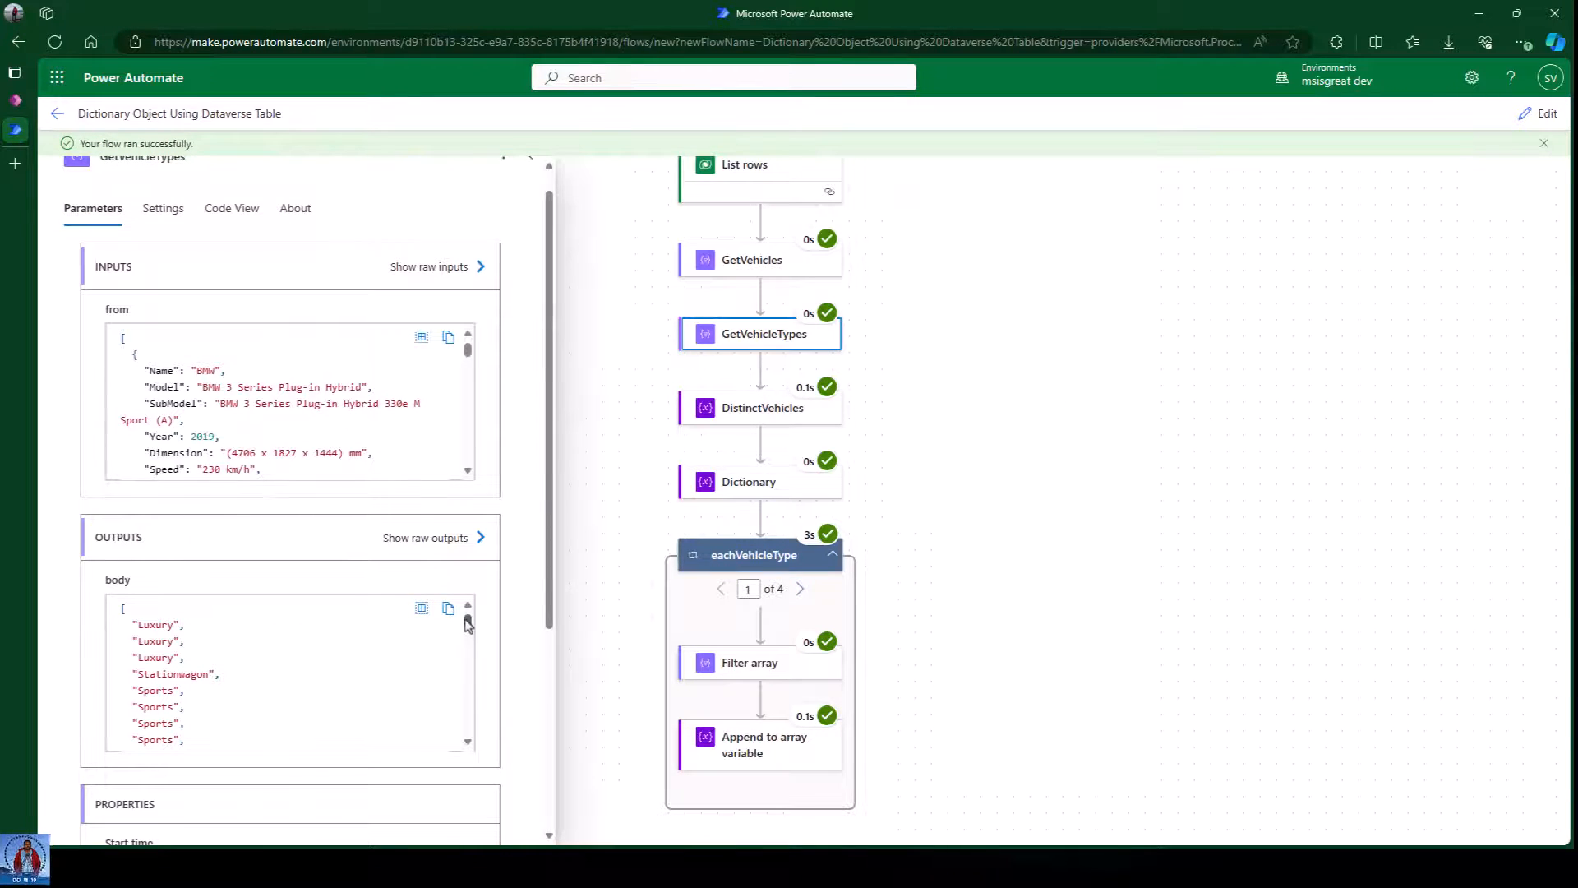
left_click_drag(469, 625, 471, 669)
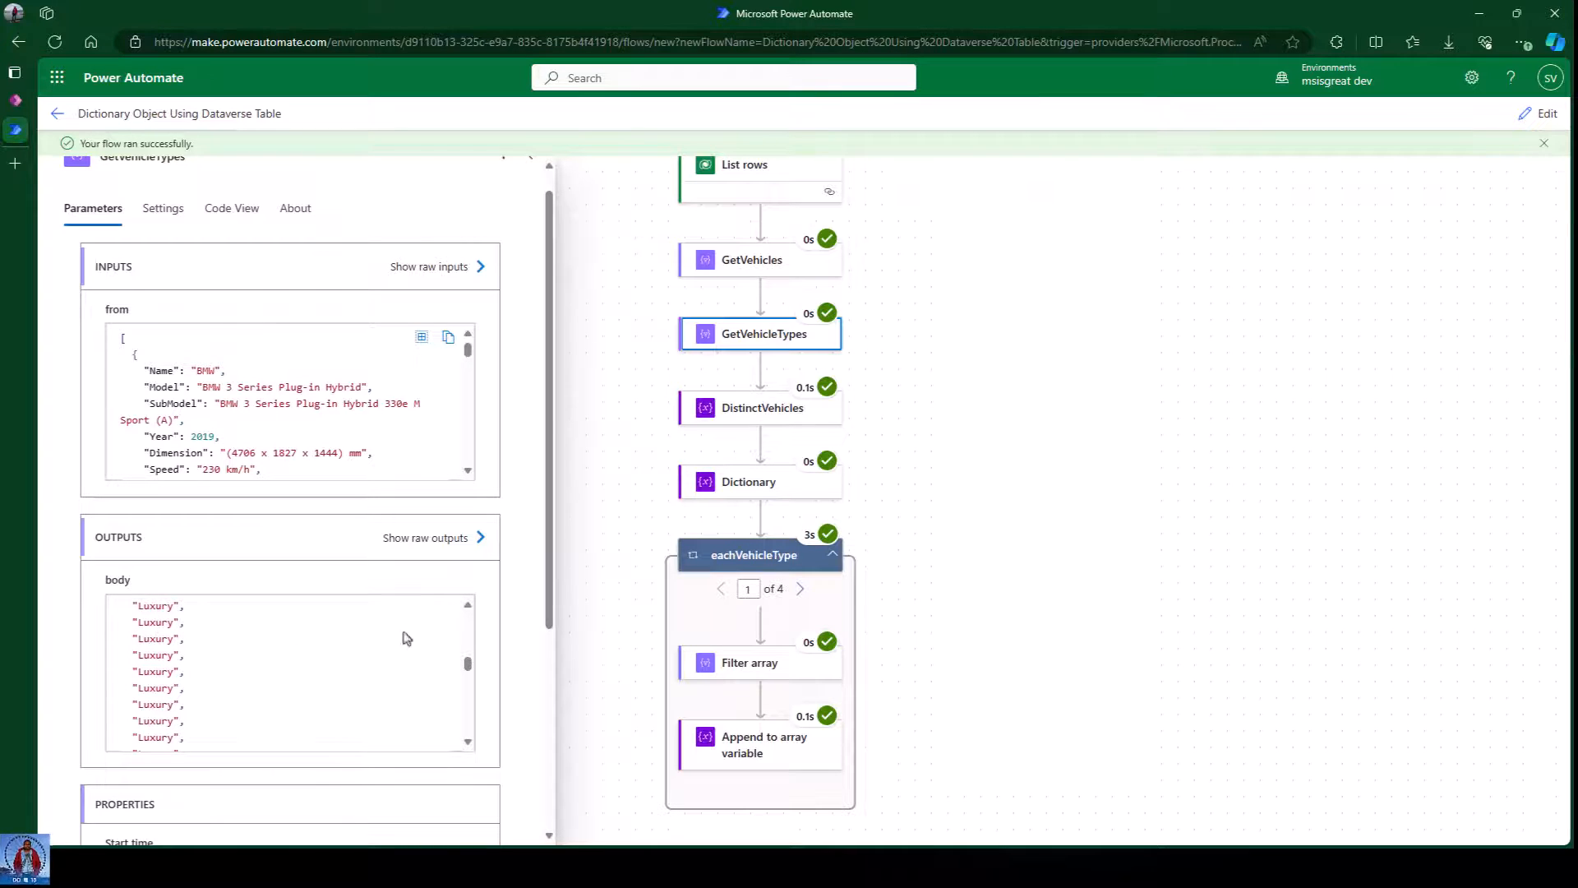
scroll(275, 405, "down", 1)
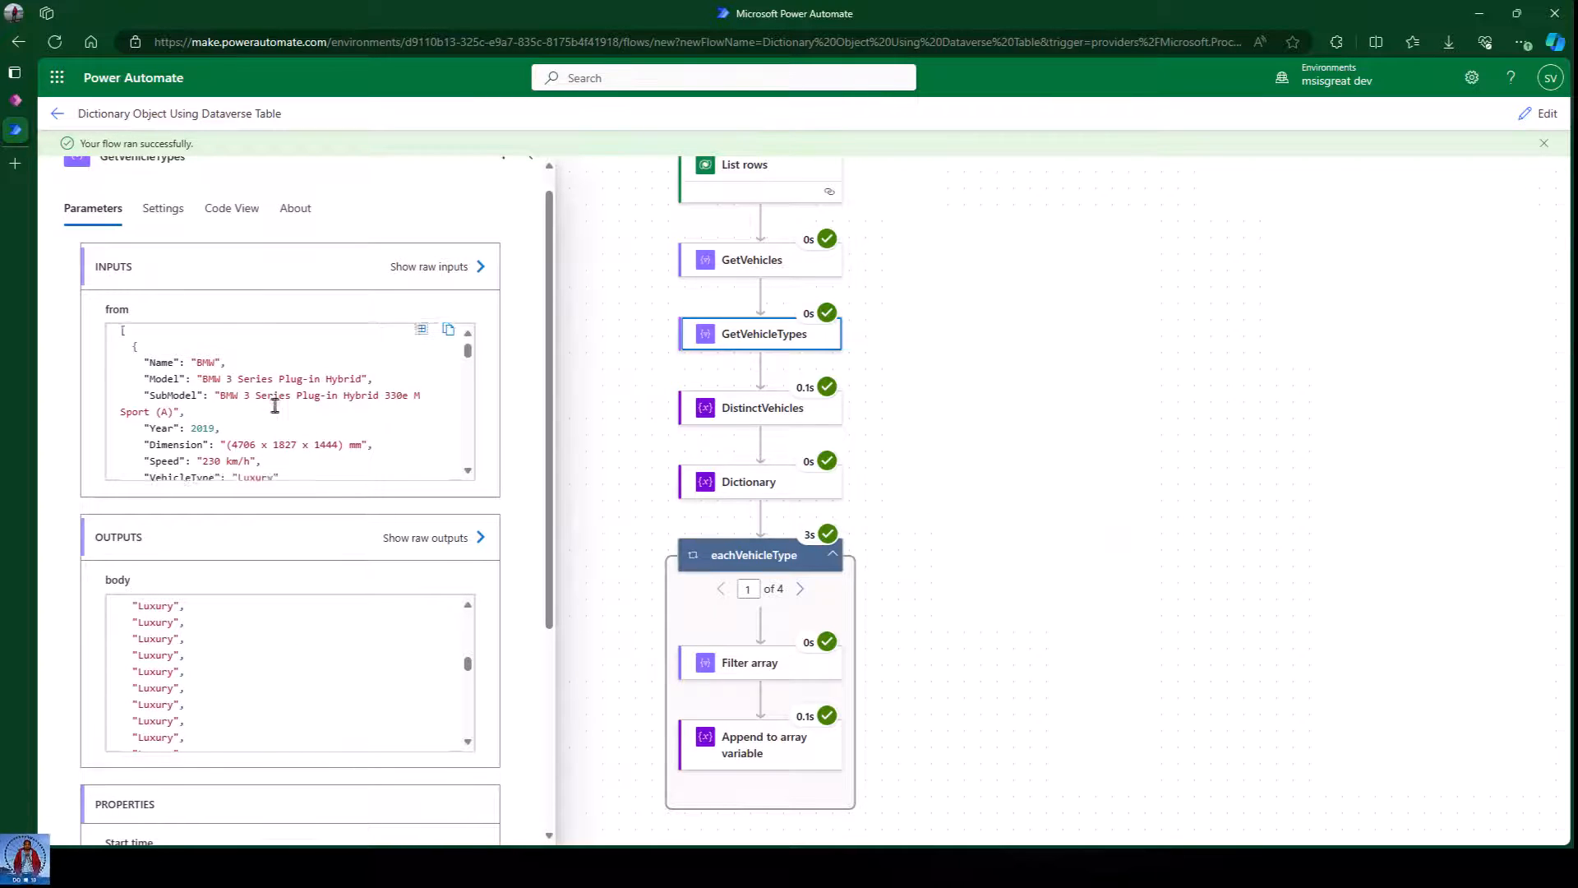
scroll(273, 403, "down", 5)
scroll(273, 409, "up", 4)
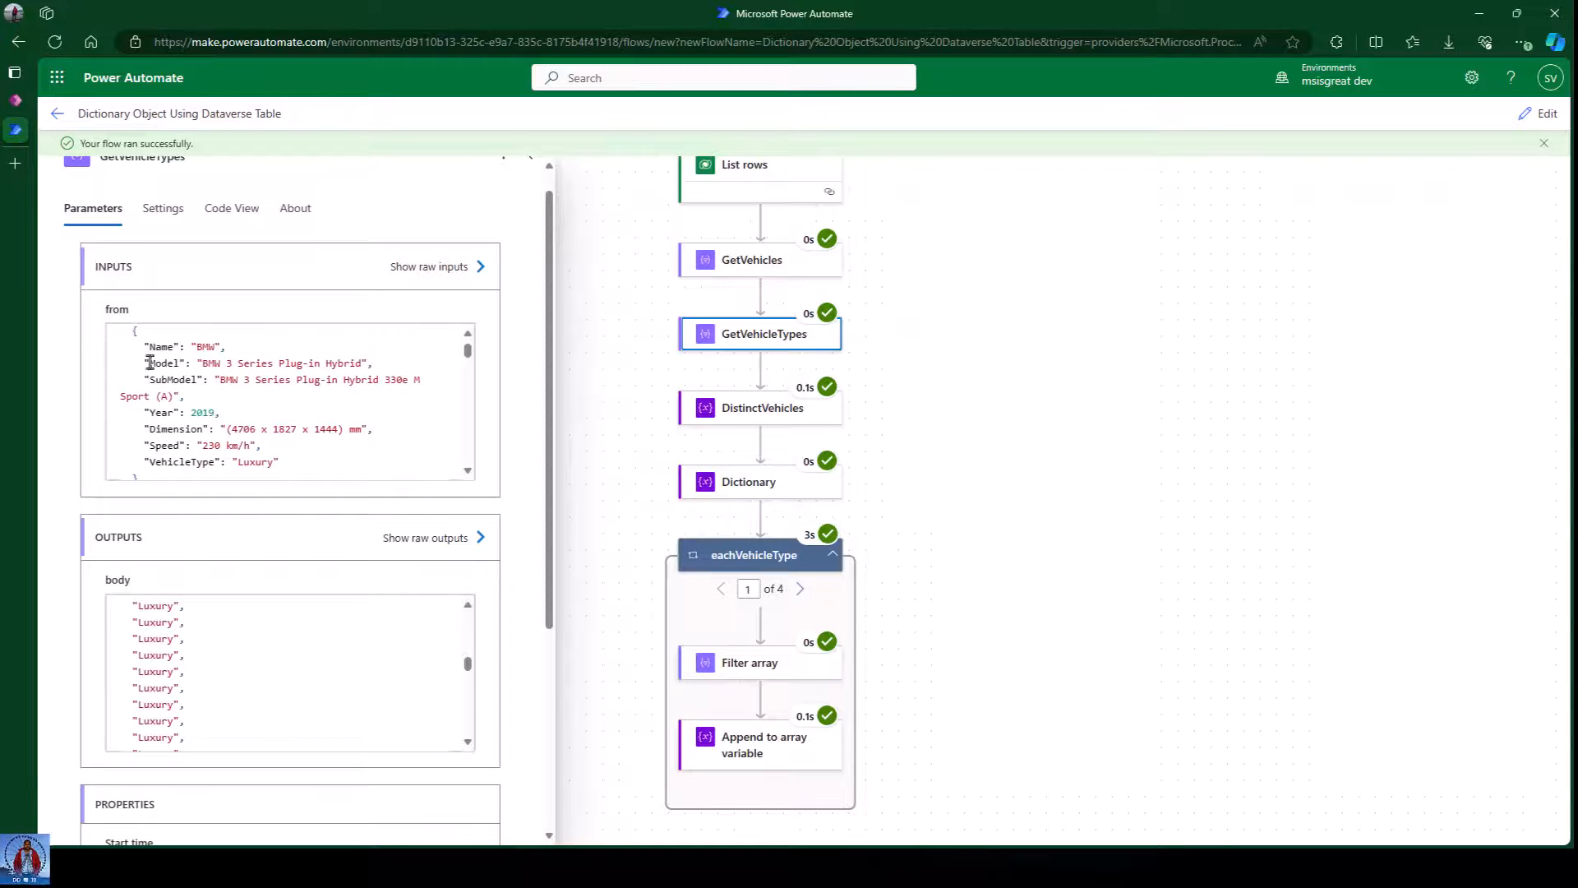
left_click_drag(143, 346, 323, 463)
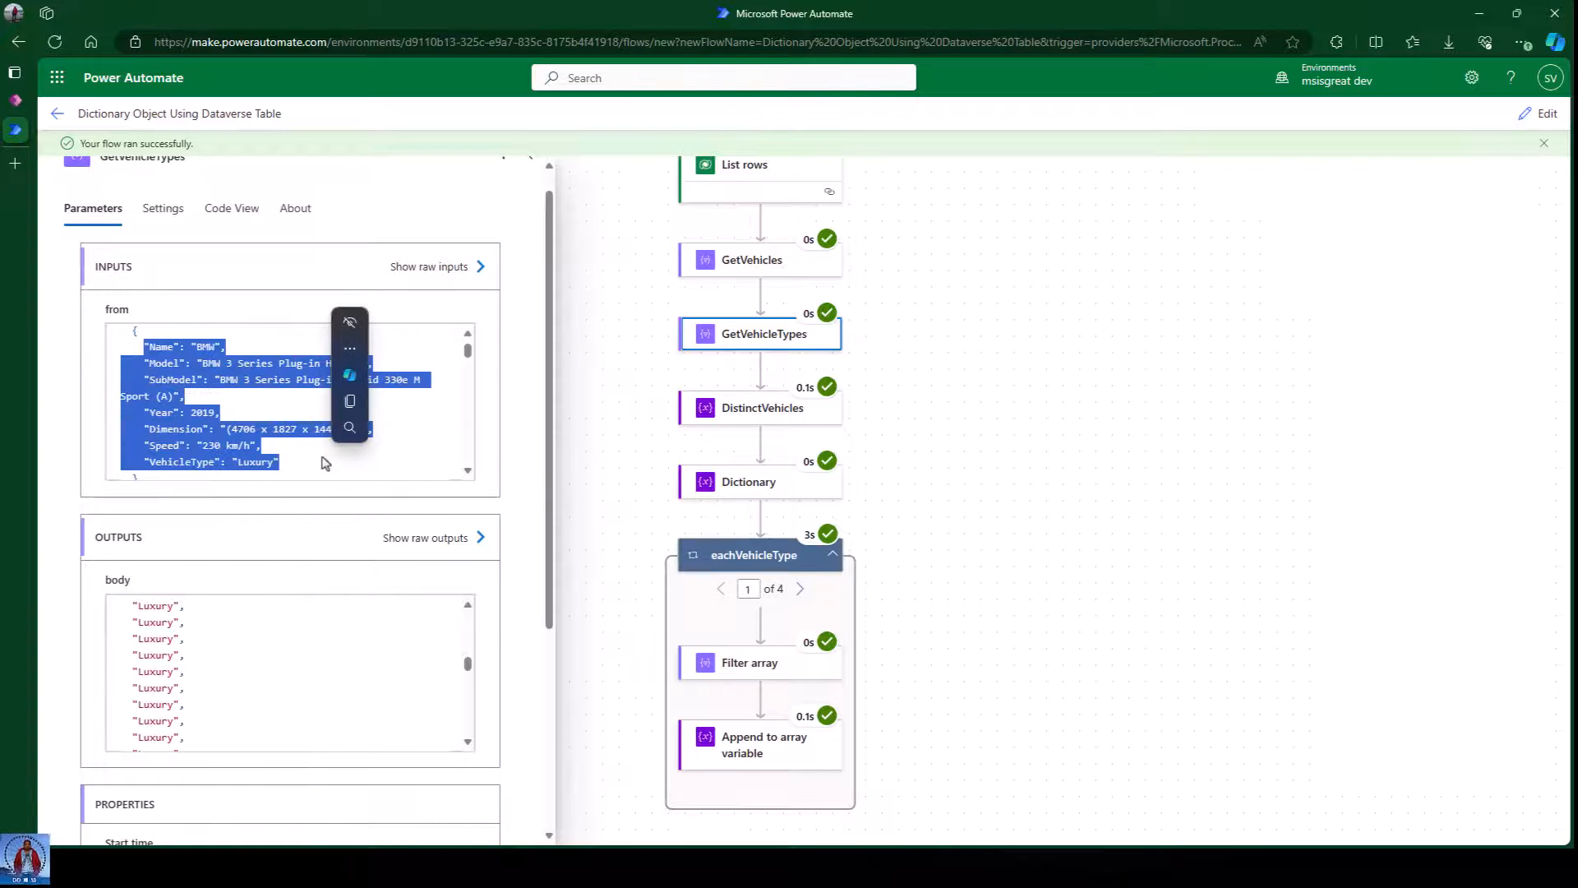
left_click(880, 503)
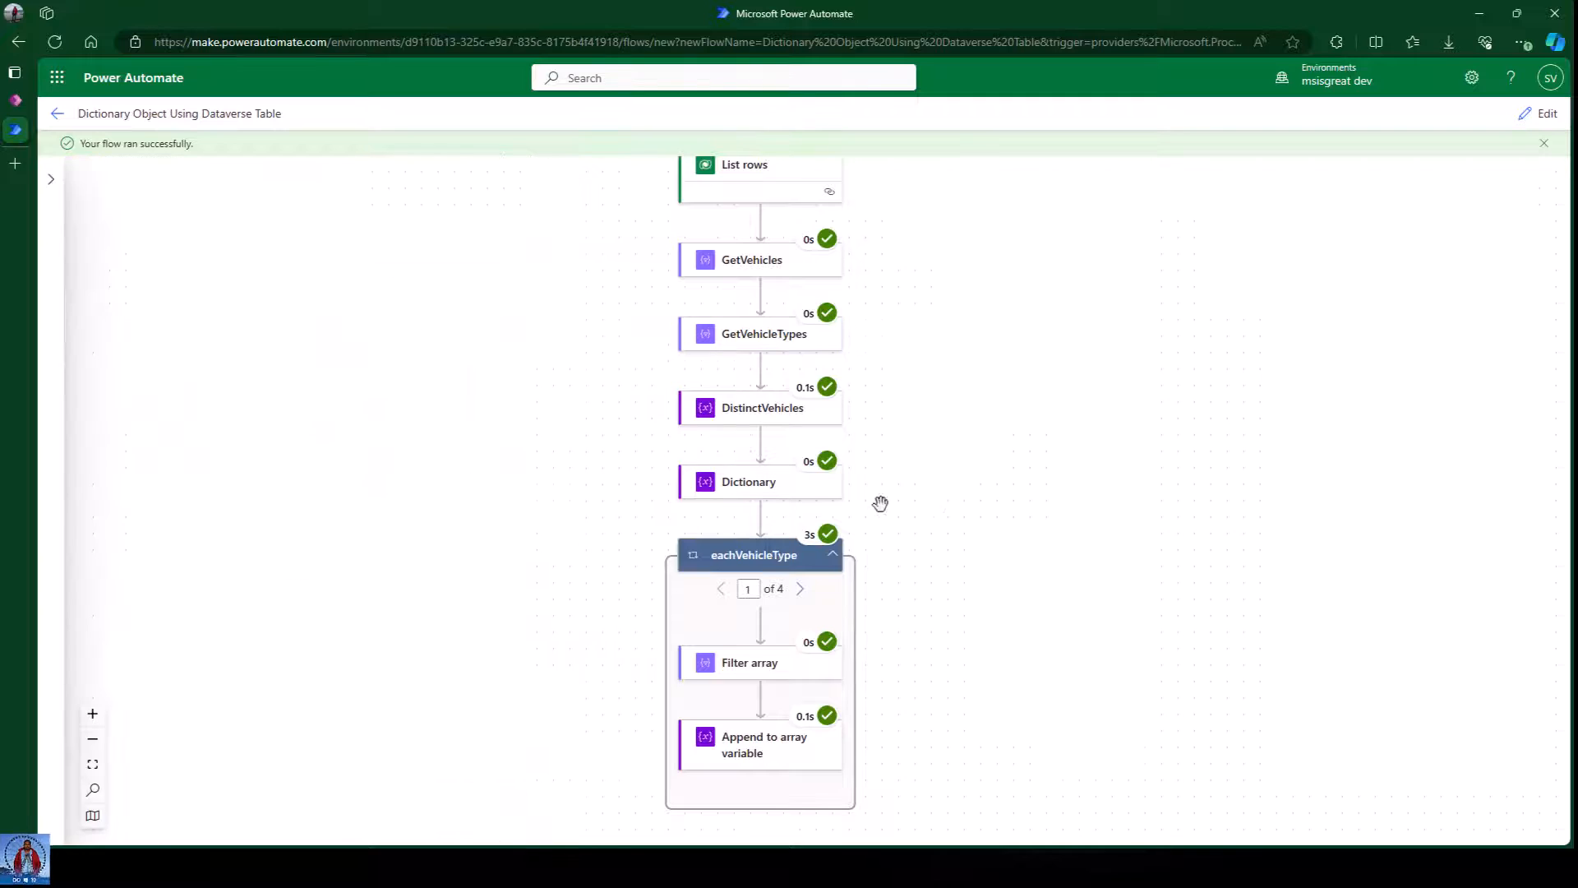
Check DistinctVehicles holds four types: Luxury, Stationwagon, Sports and Sedan.
left_click(752, 415)
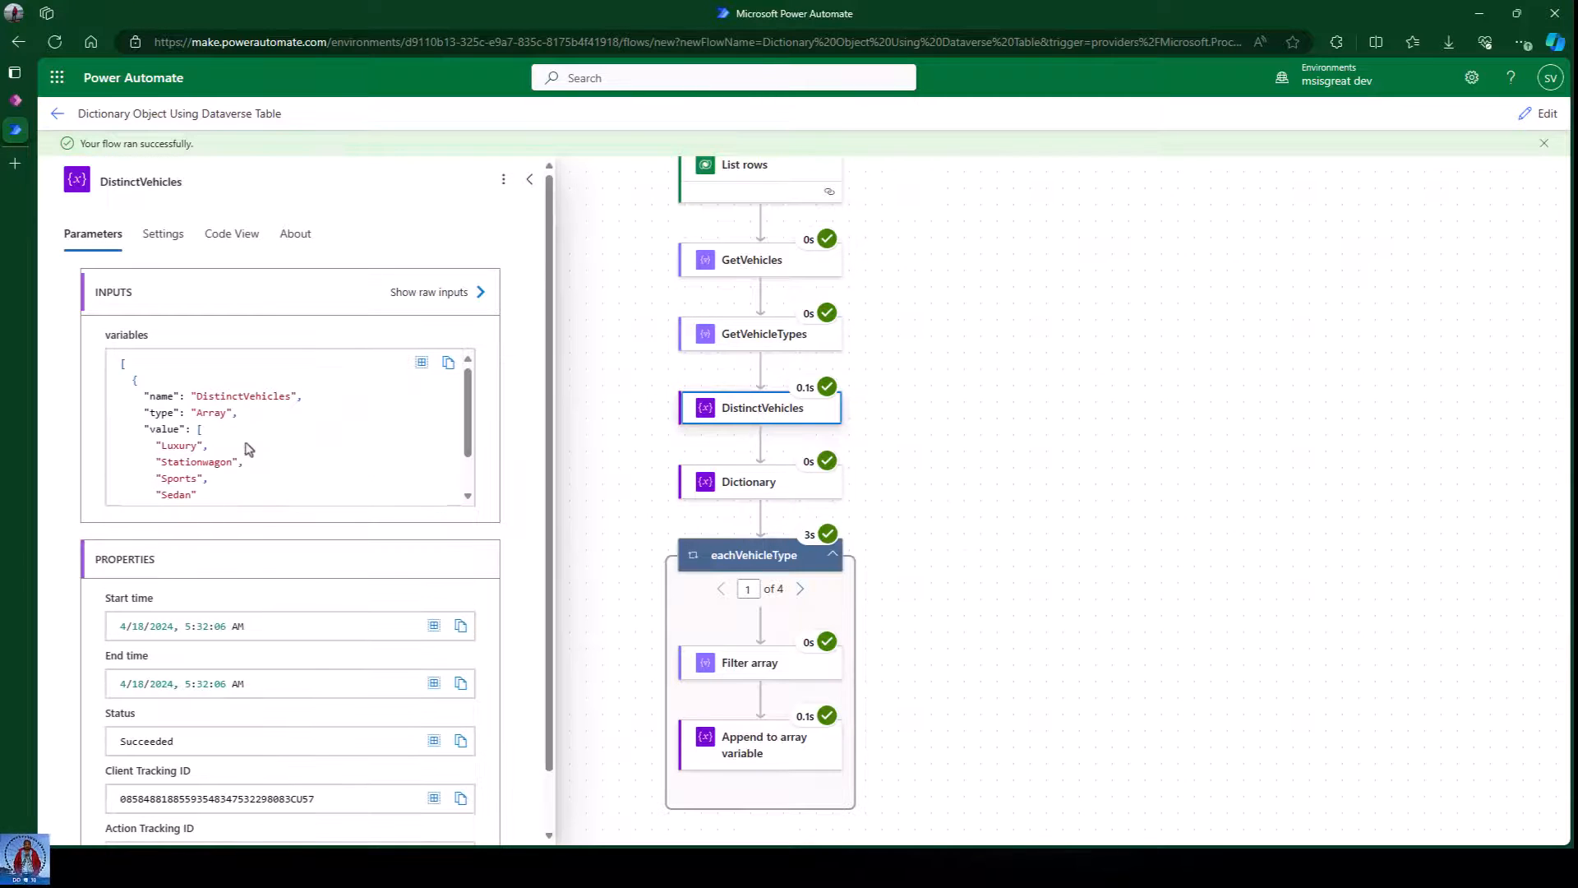
left_click_drag(148, 413, 265, 421)
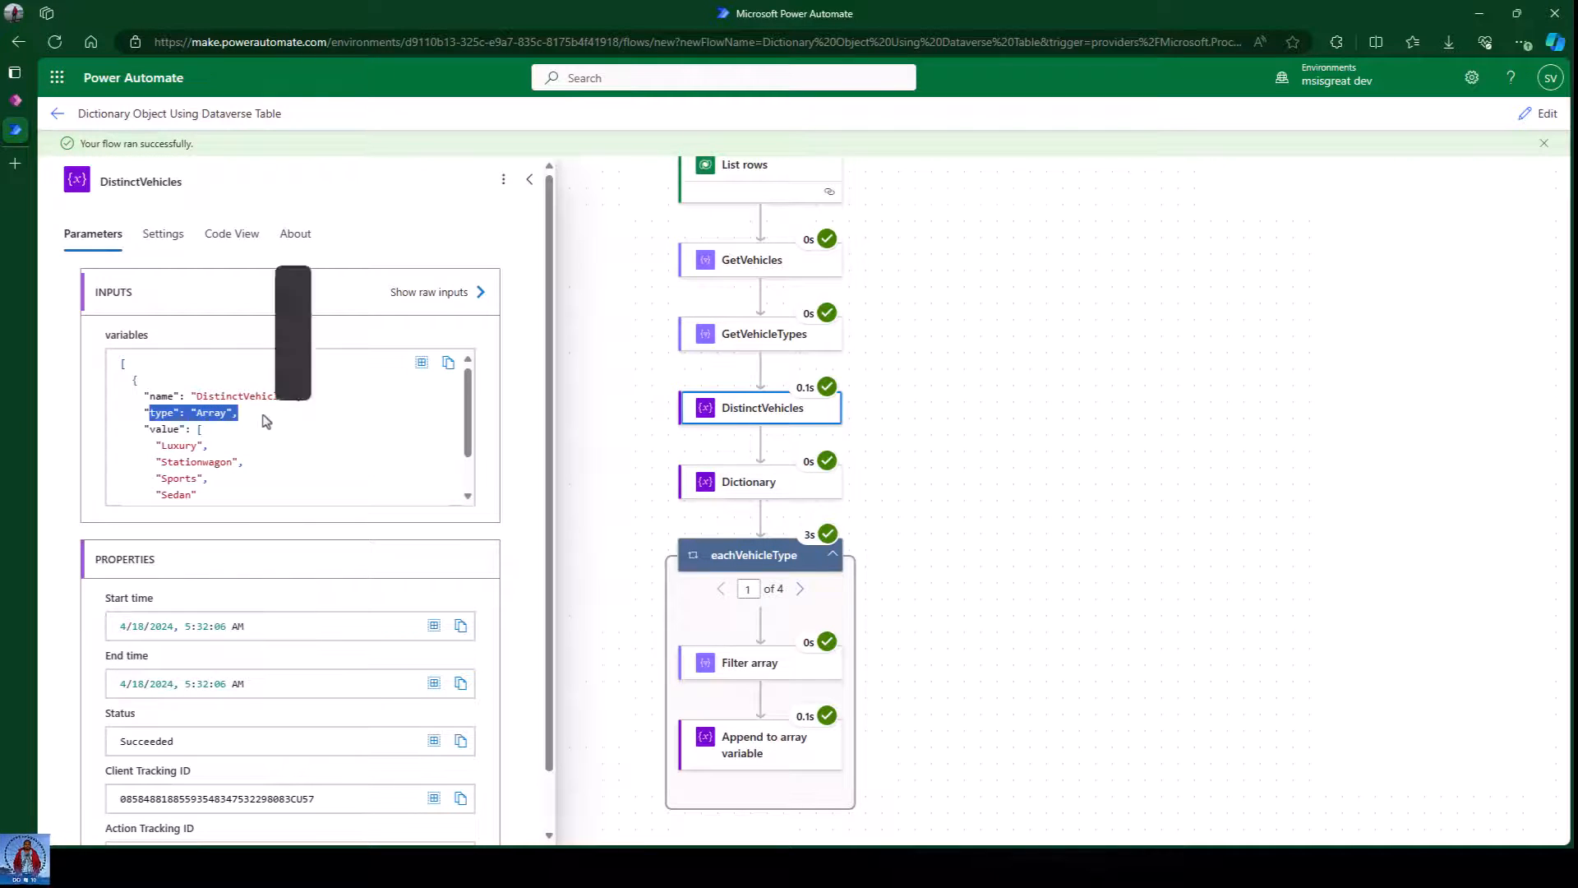
left_click(244, 458)
scroll(243, 458, "down", 2)
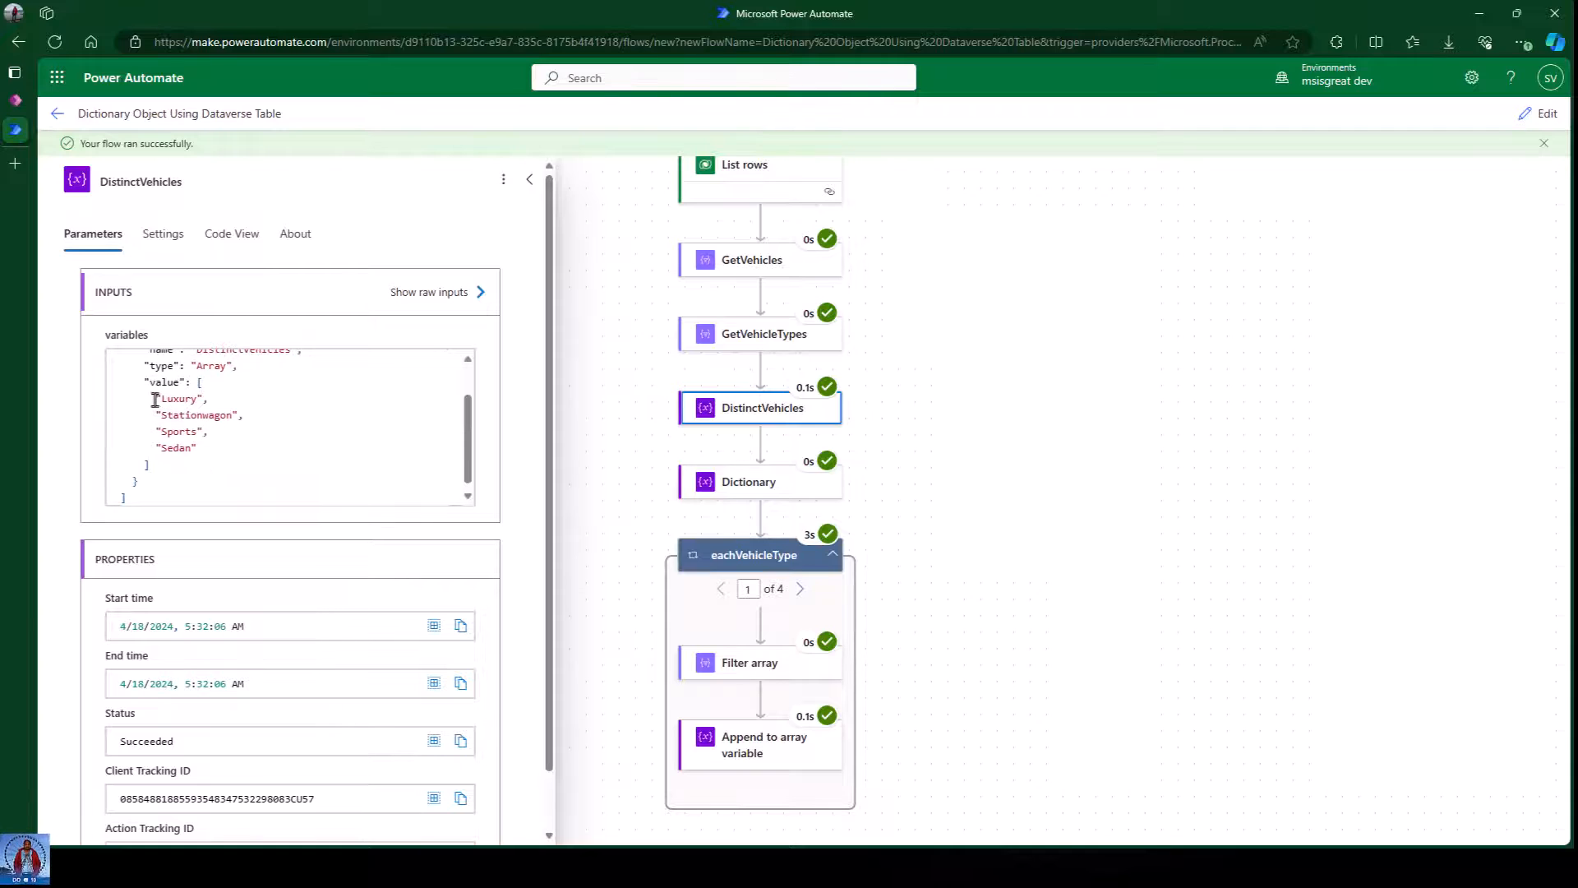
left_click_drag(155, 400, 238, 455)
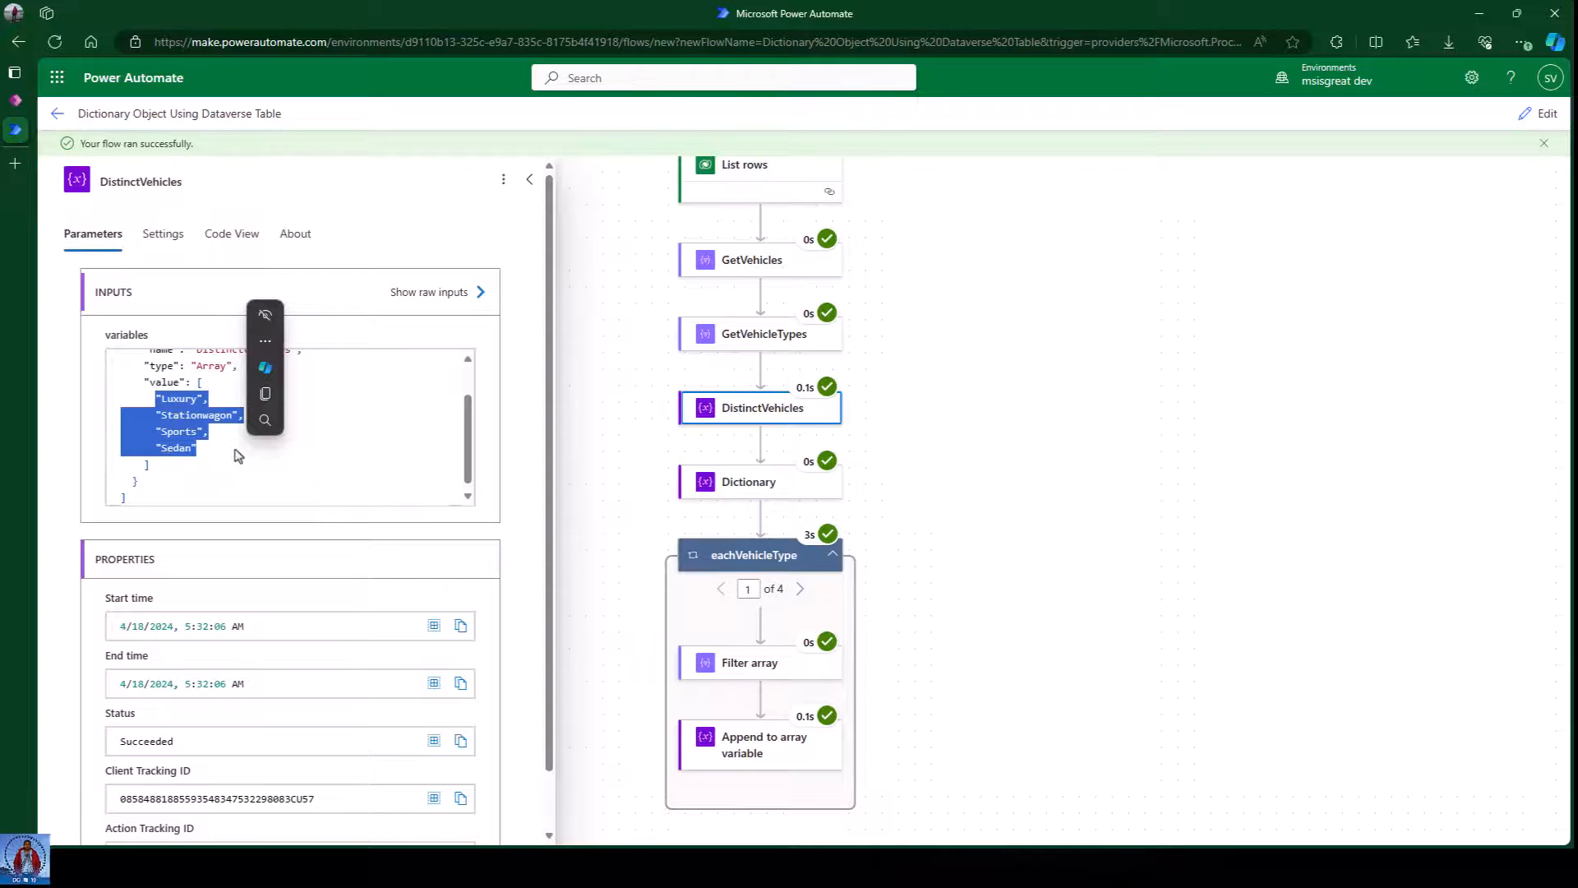
left_click(986, 502)
scroll(1043, 575, "down", 3)
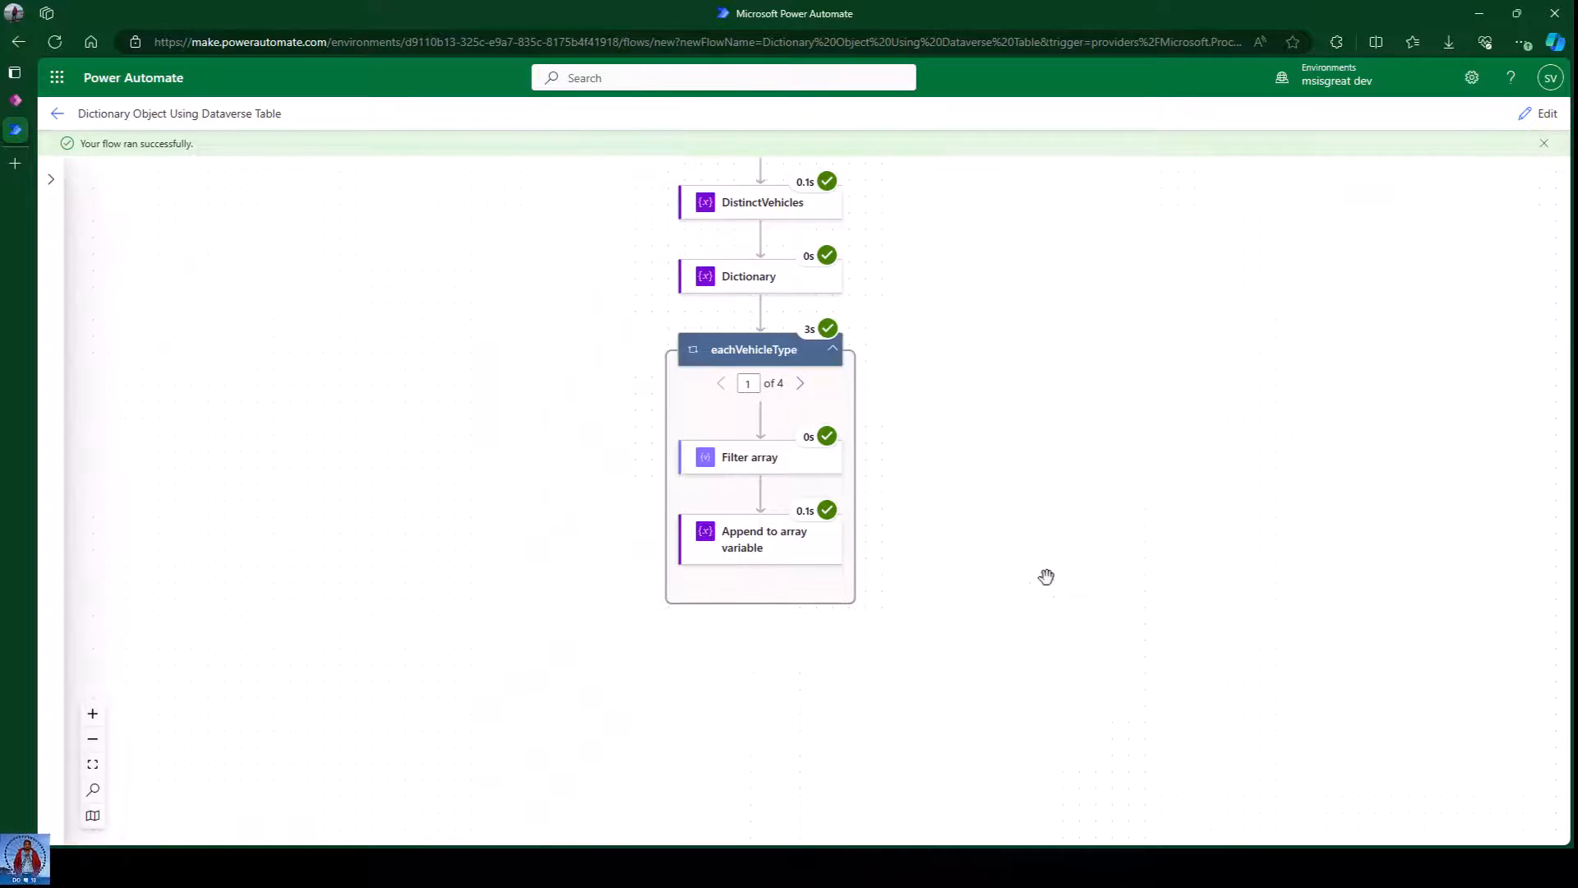
scroll(1046, 528, "down", 1)
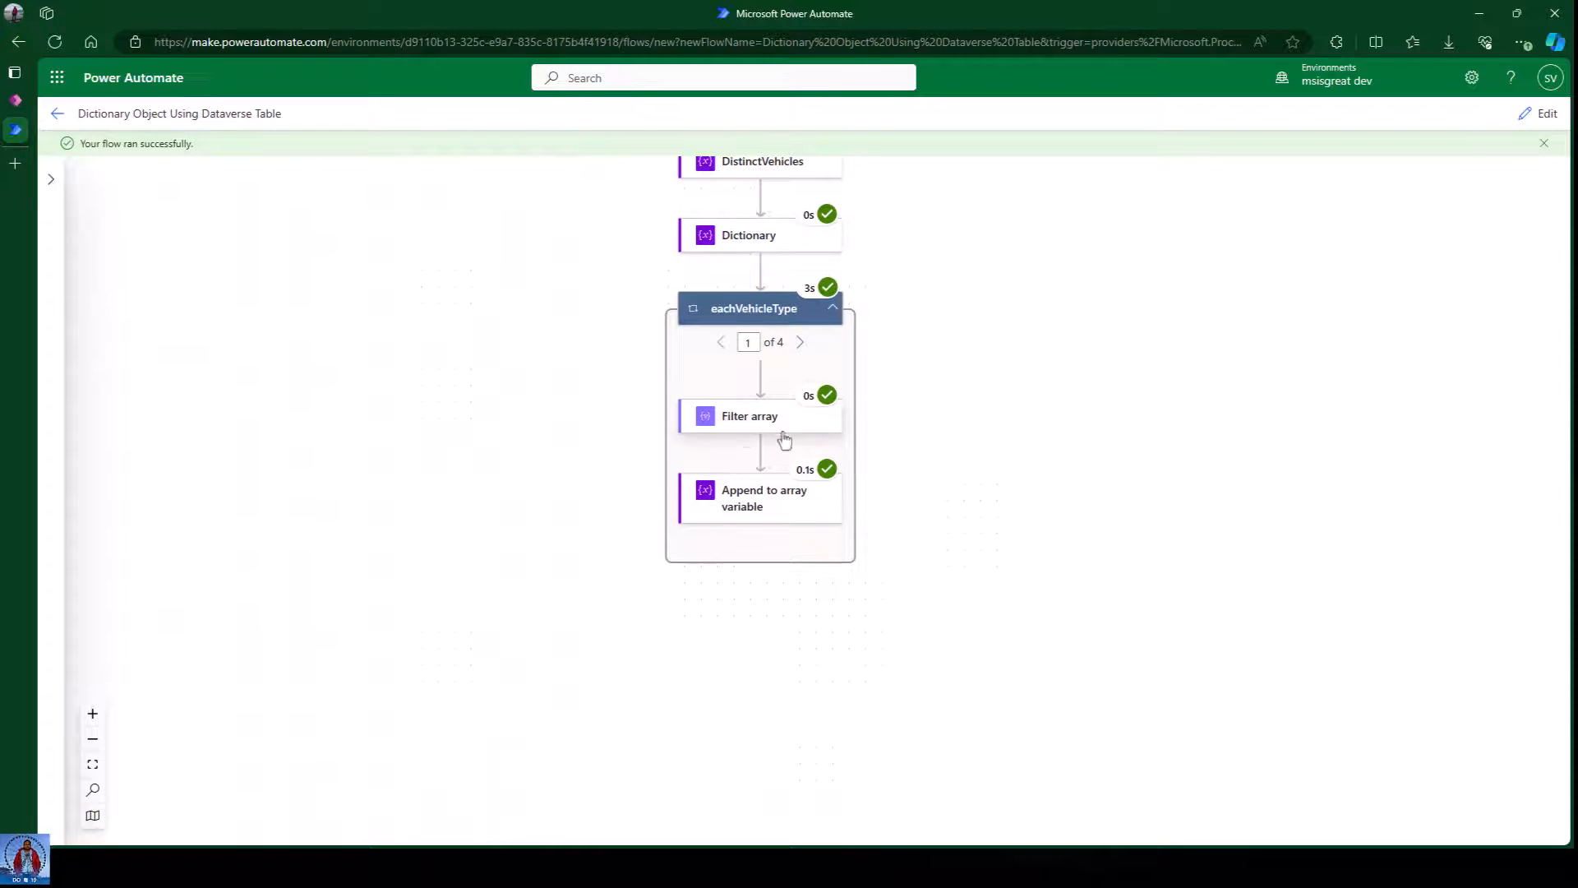
Review the Append to array variable run details, noting the Count of 80 entry.
left_click(750, 516)
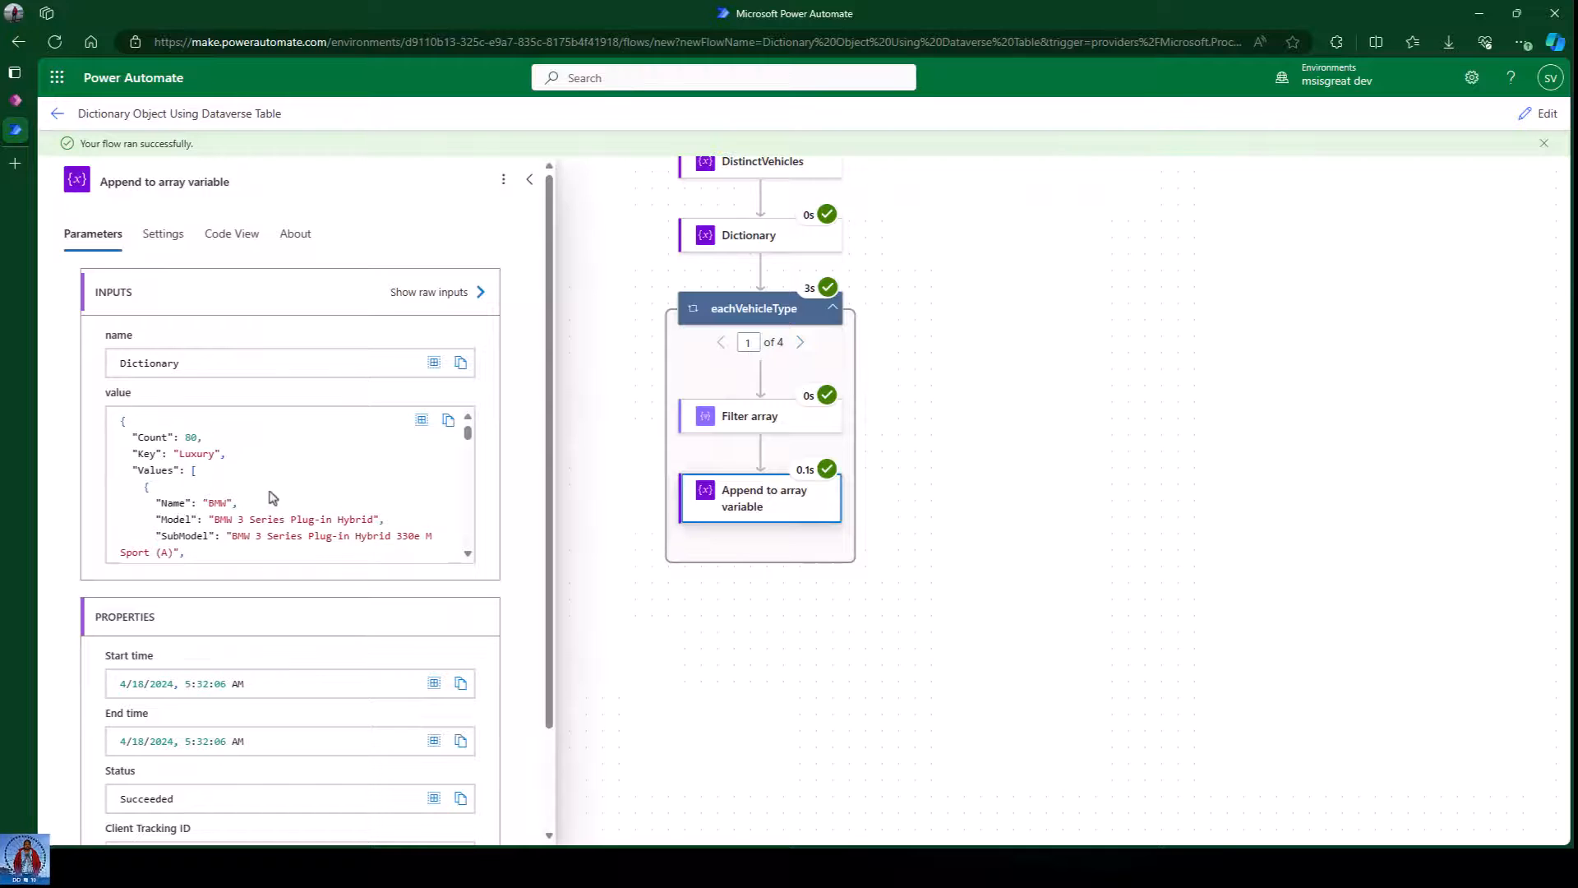
scroll(286, 489, "down", 1)
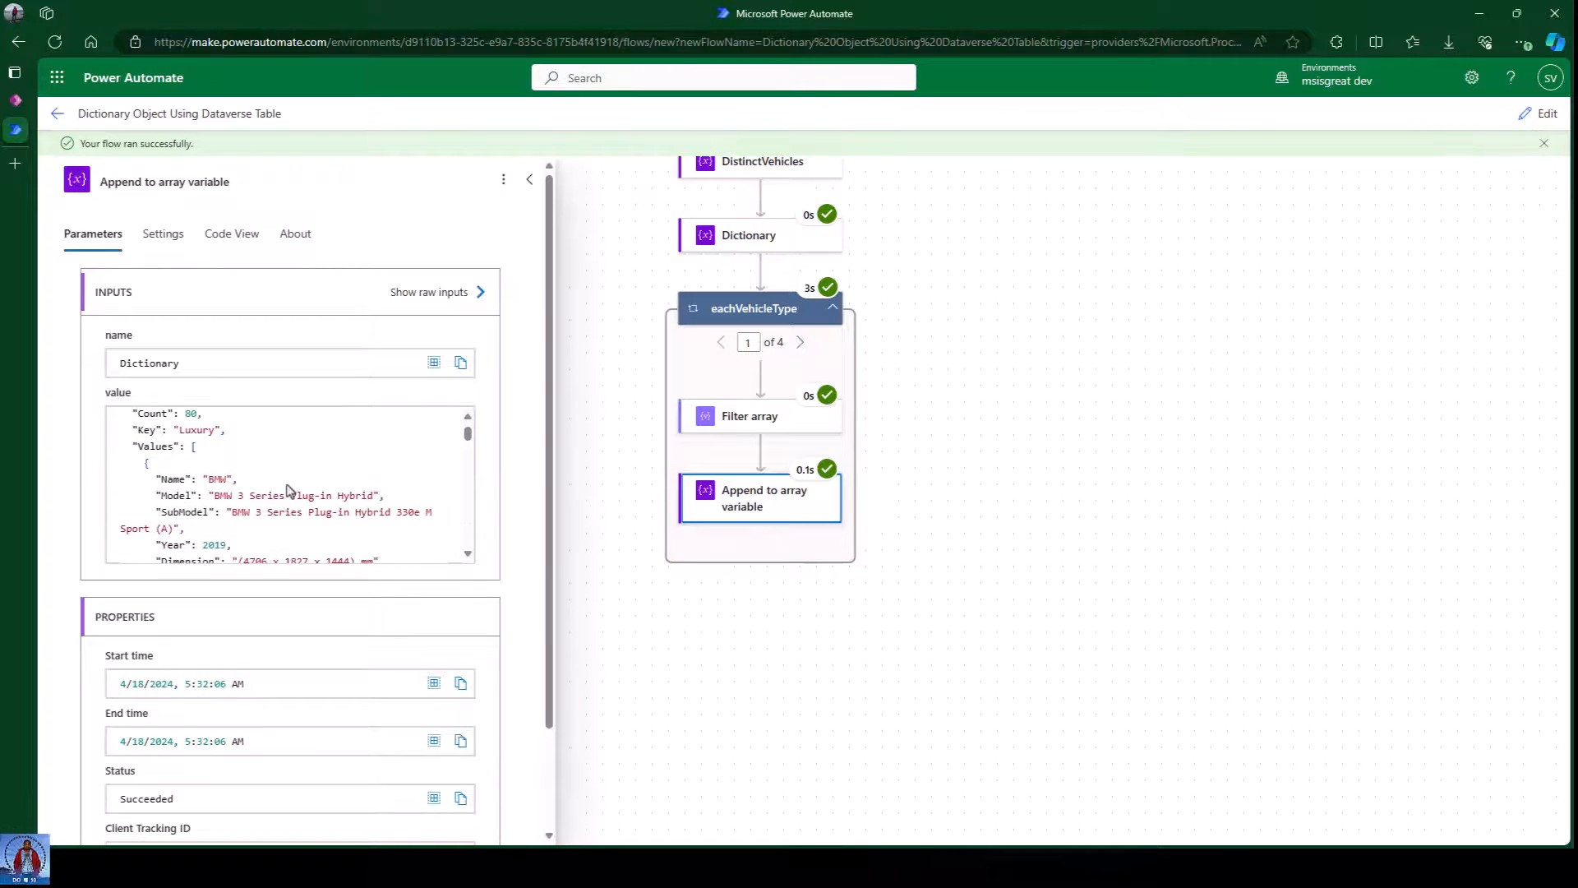
scroll(213, 473, "up", 1)
left_click_drag(132, 438, 228, 444)
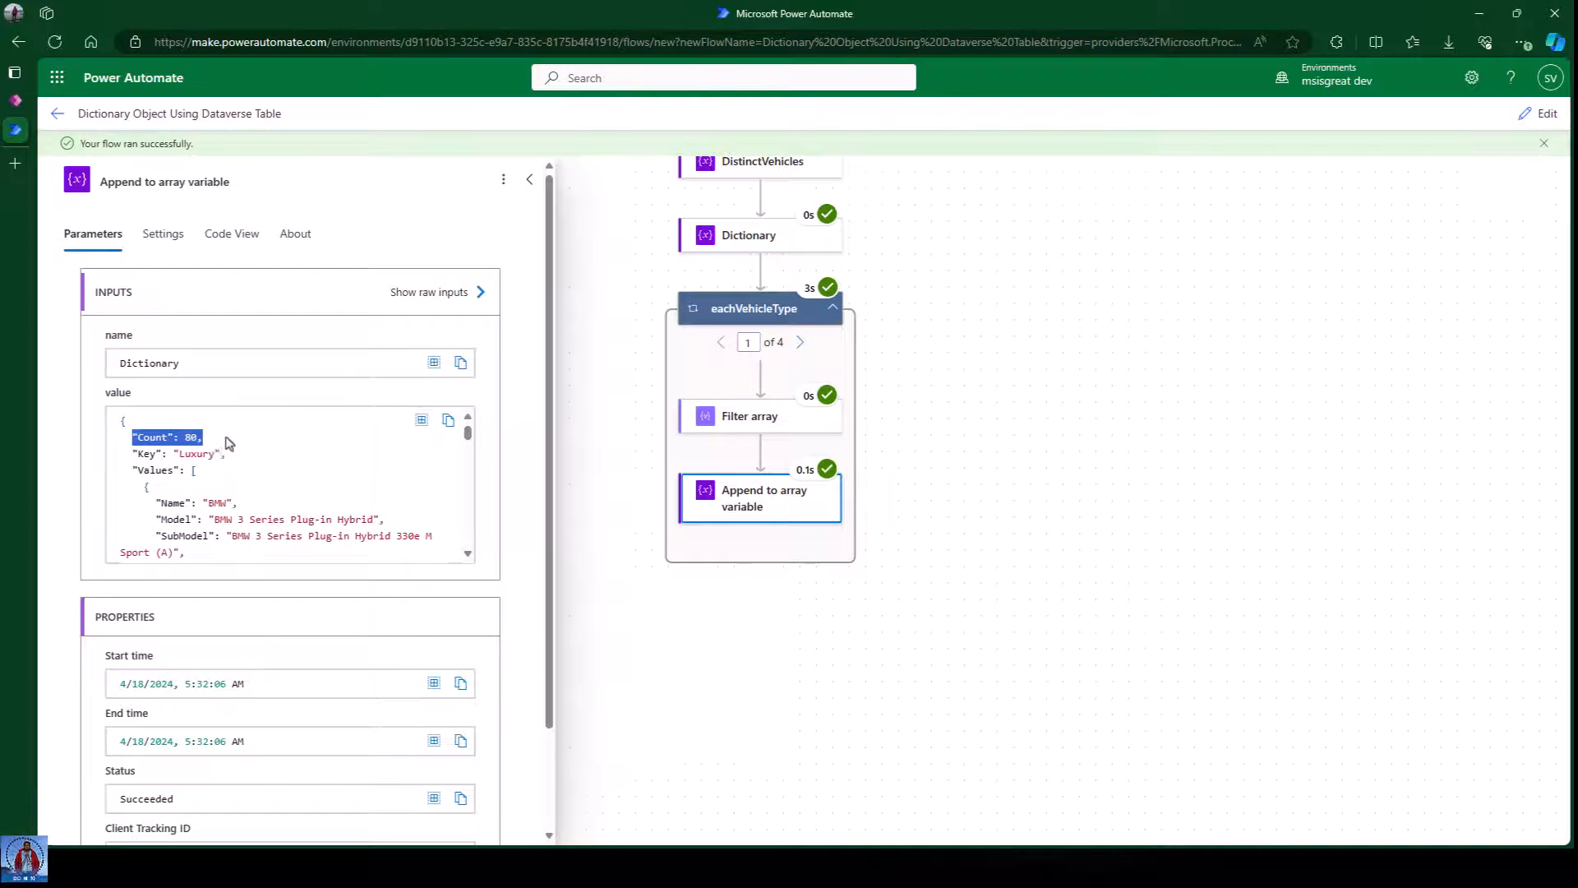
left_click(263, 480)
scroll(264, 483, "down", 5)
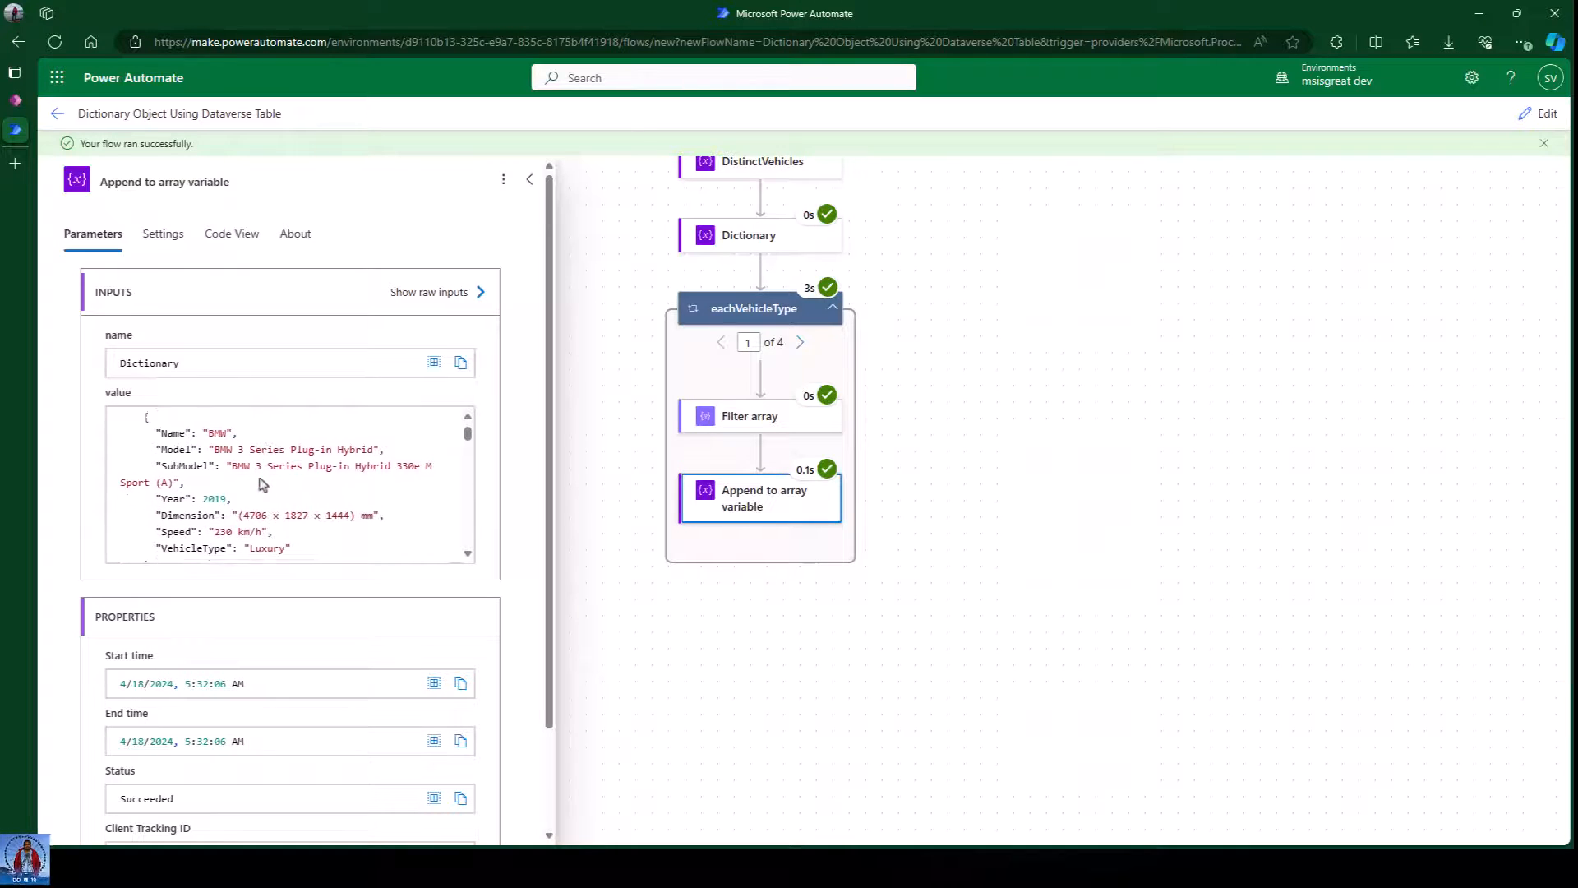
scroll(279, 514, "up", 2)
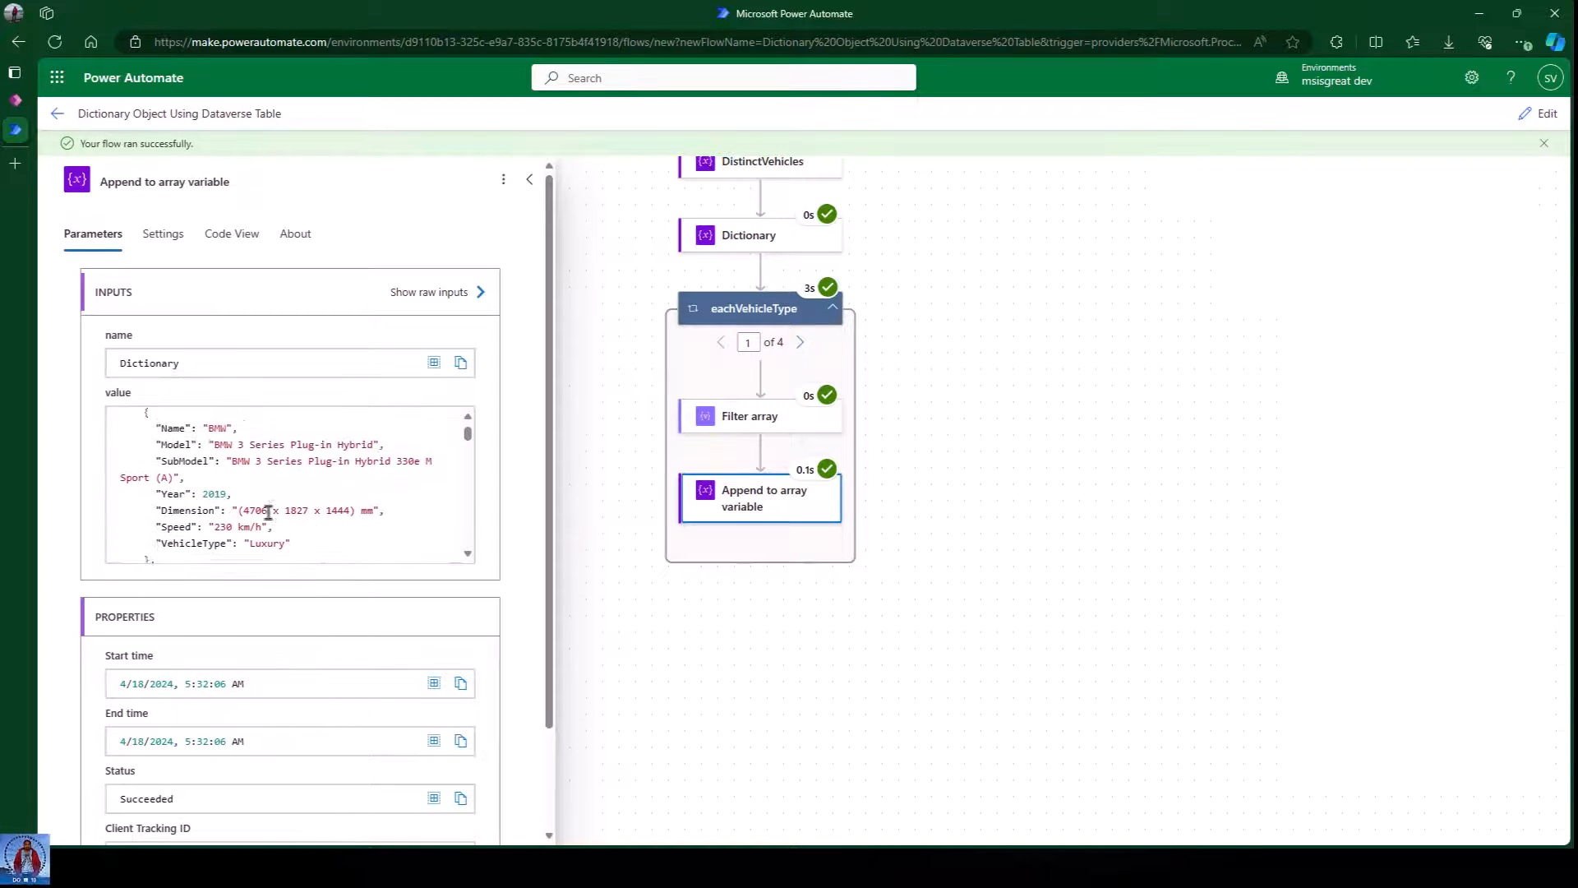
scroll(304, 522, "up", 3)
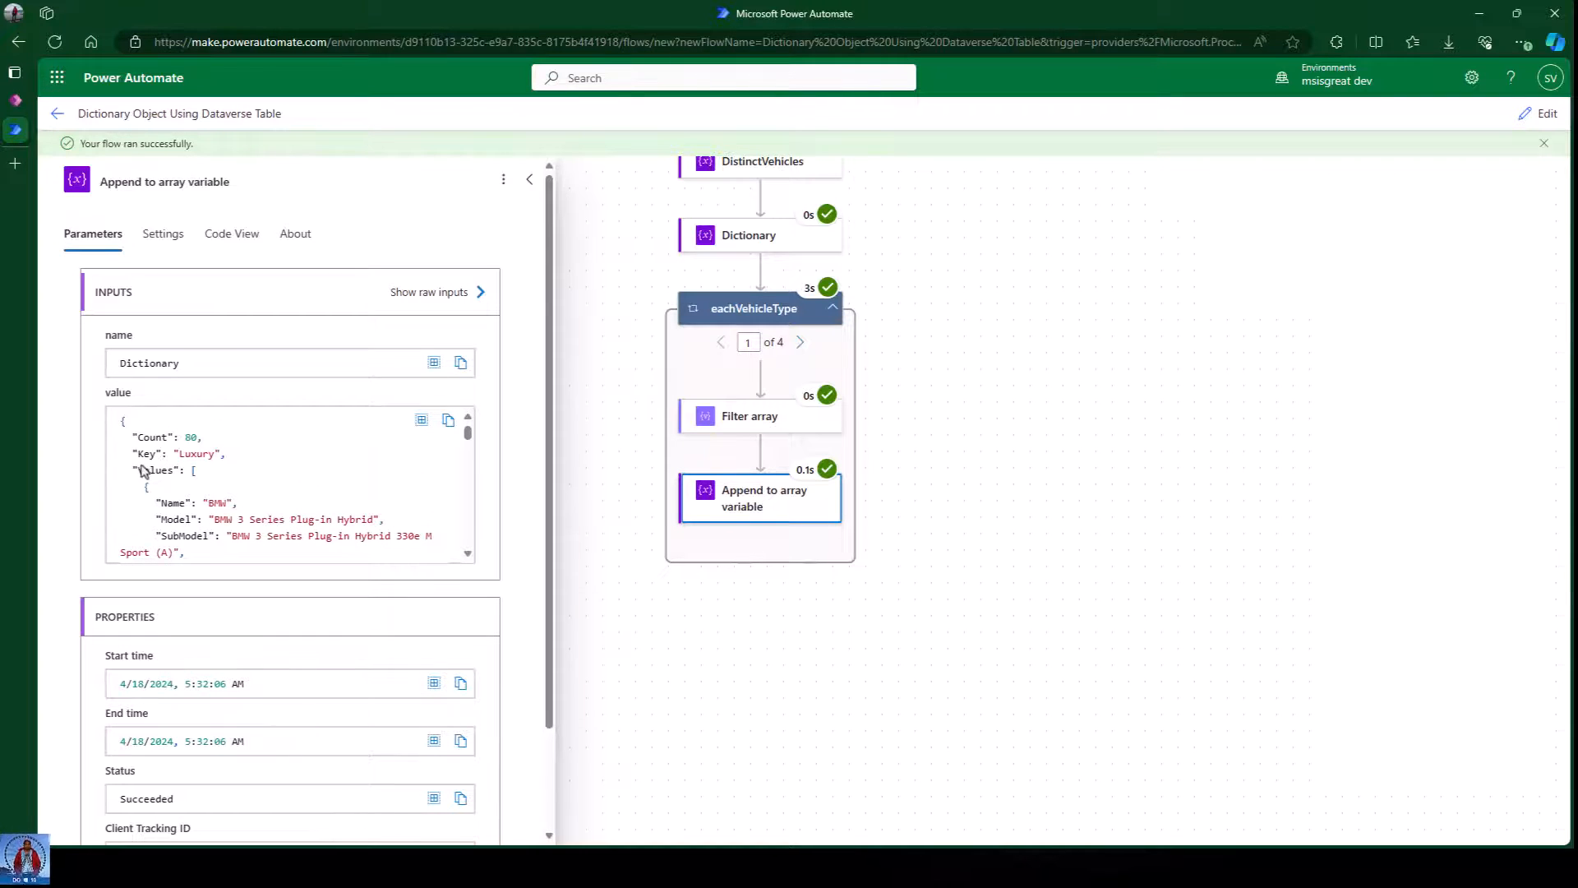
left_click(821, 644)
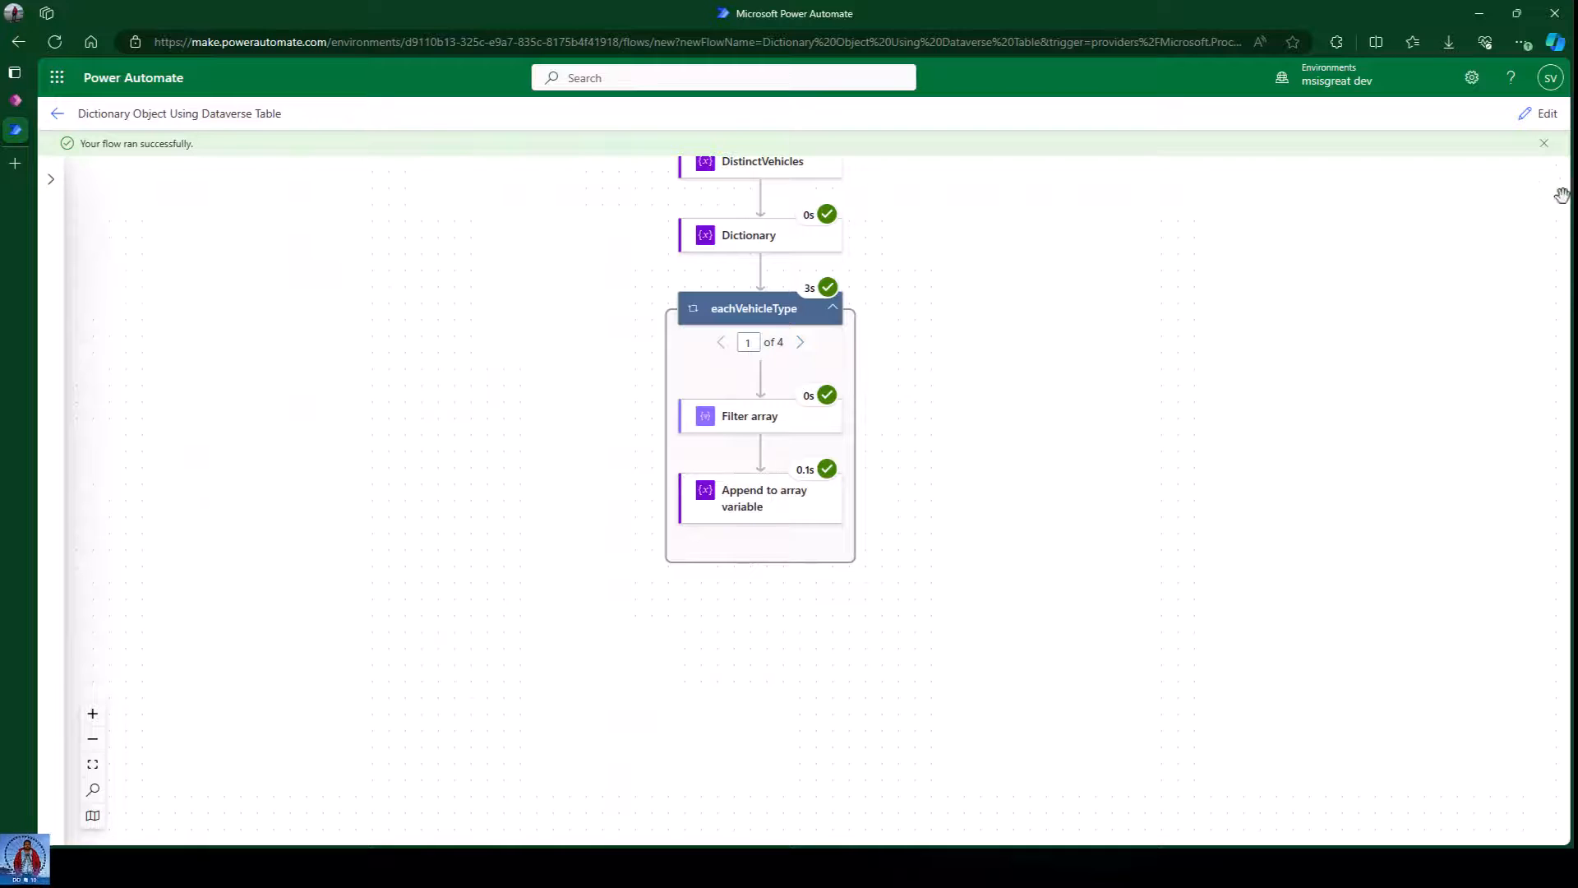
Dismiss the run-succeeded message and switch the flow back into edit mode.
left_click(1542, 144)
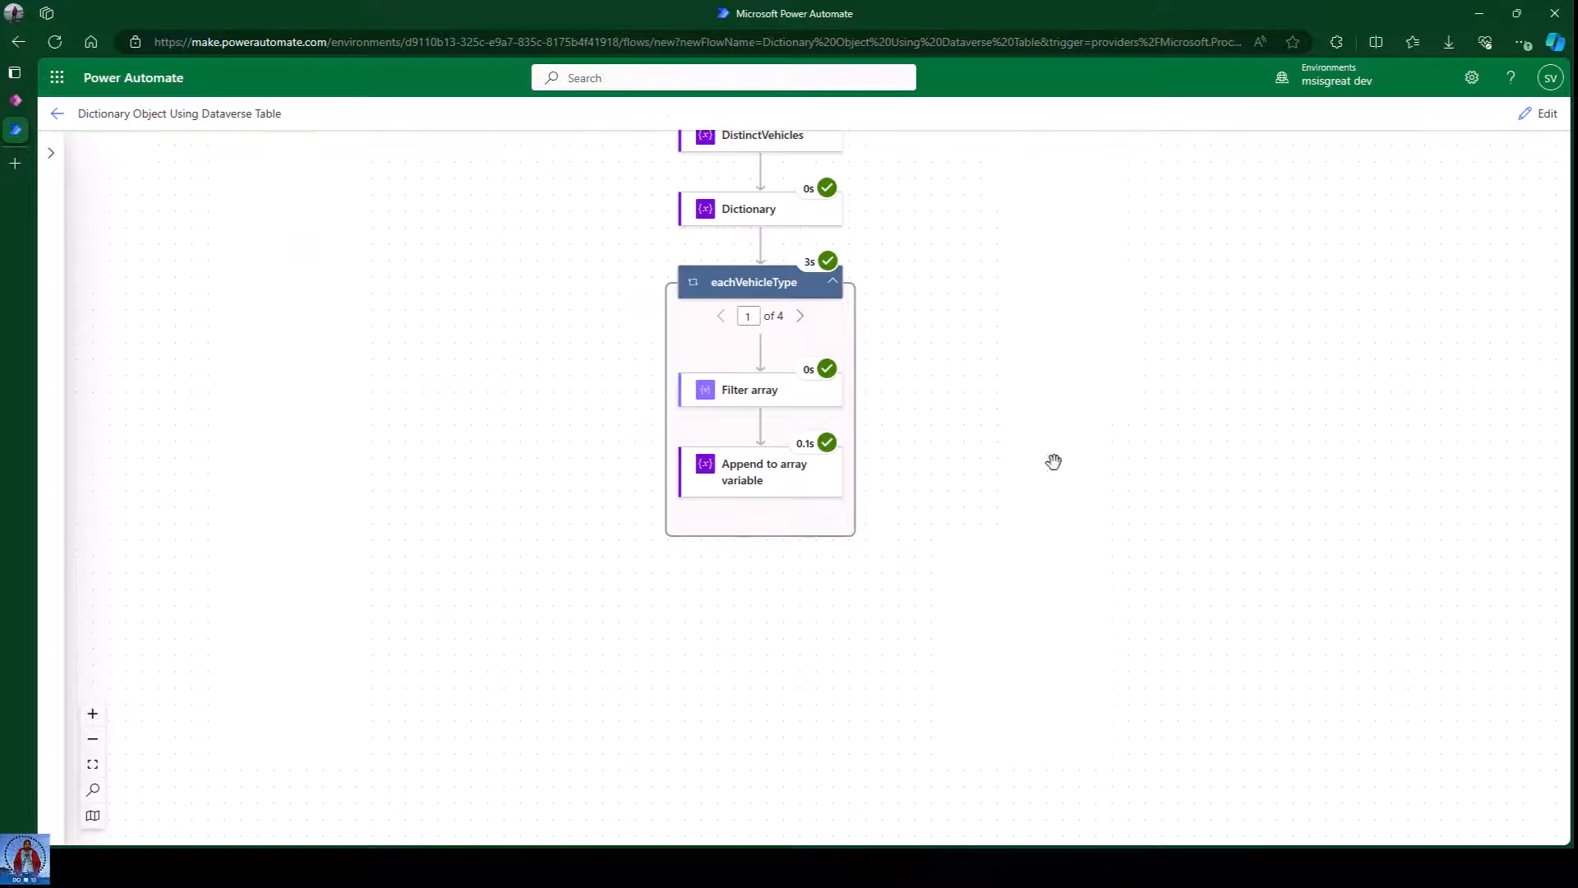
scroll(1051, 460, "up", 1)
scroll(1051, 461, "up", 3)
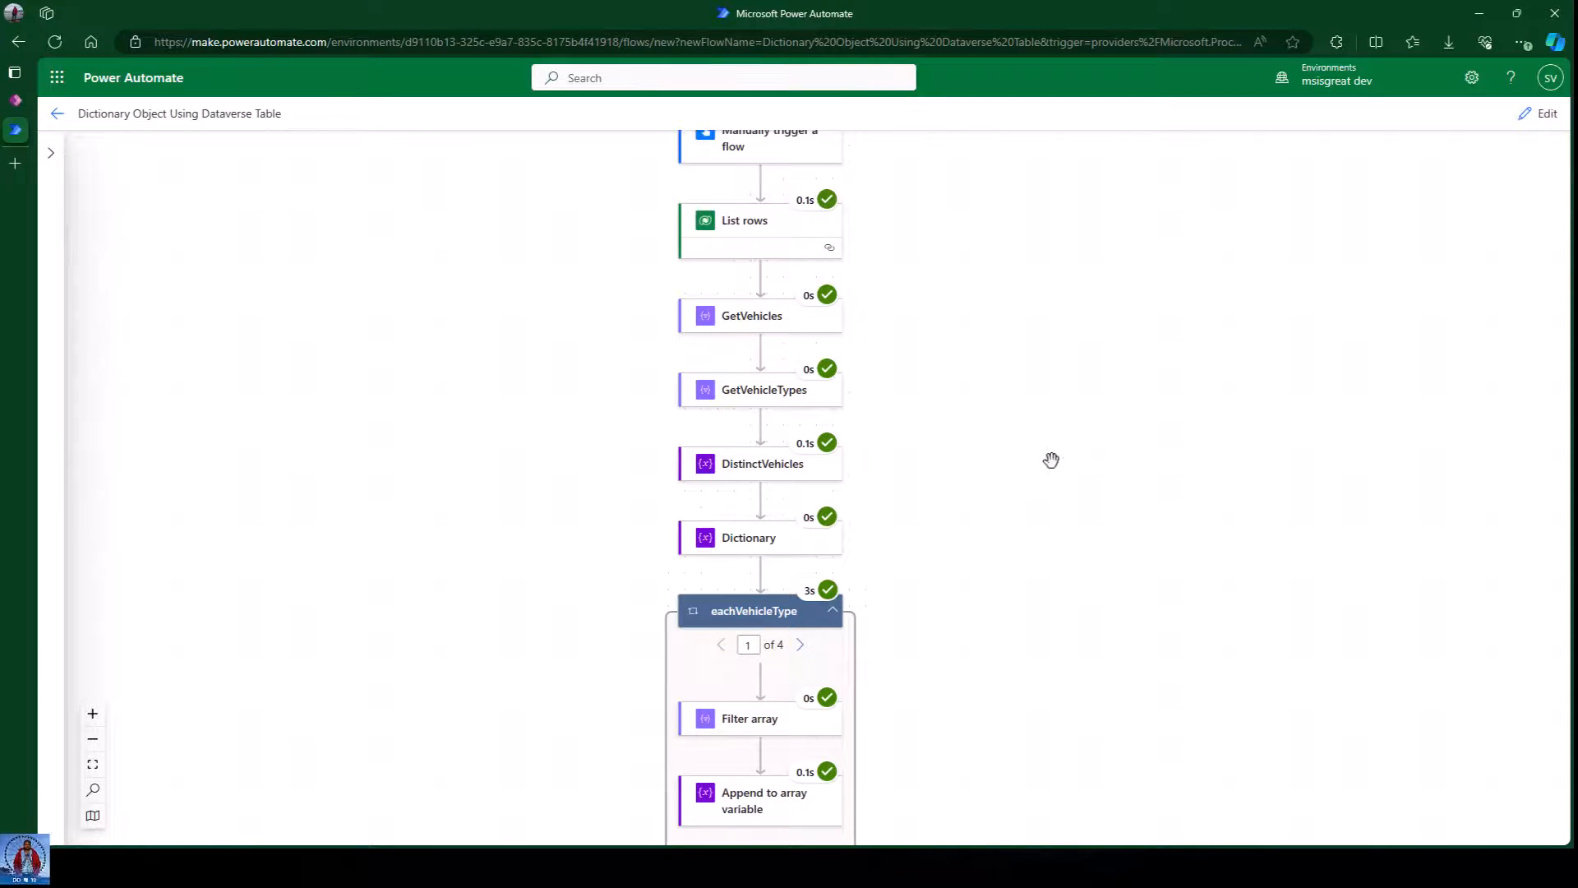
scroll(1051, 460, "down", 3)
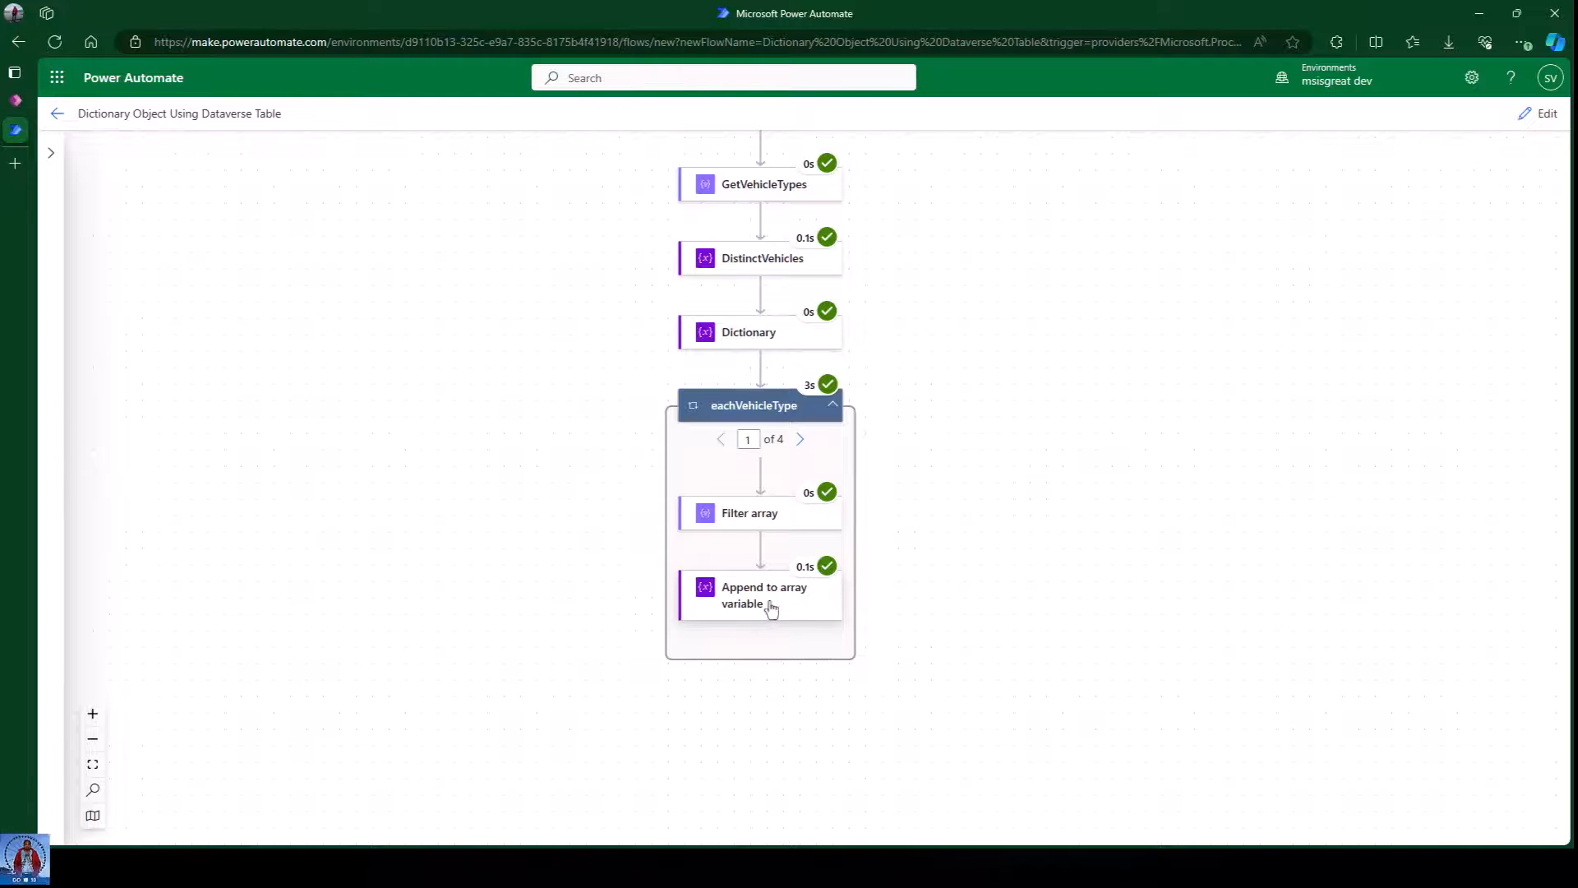
scroll(1028, 559, "down", 1)
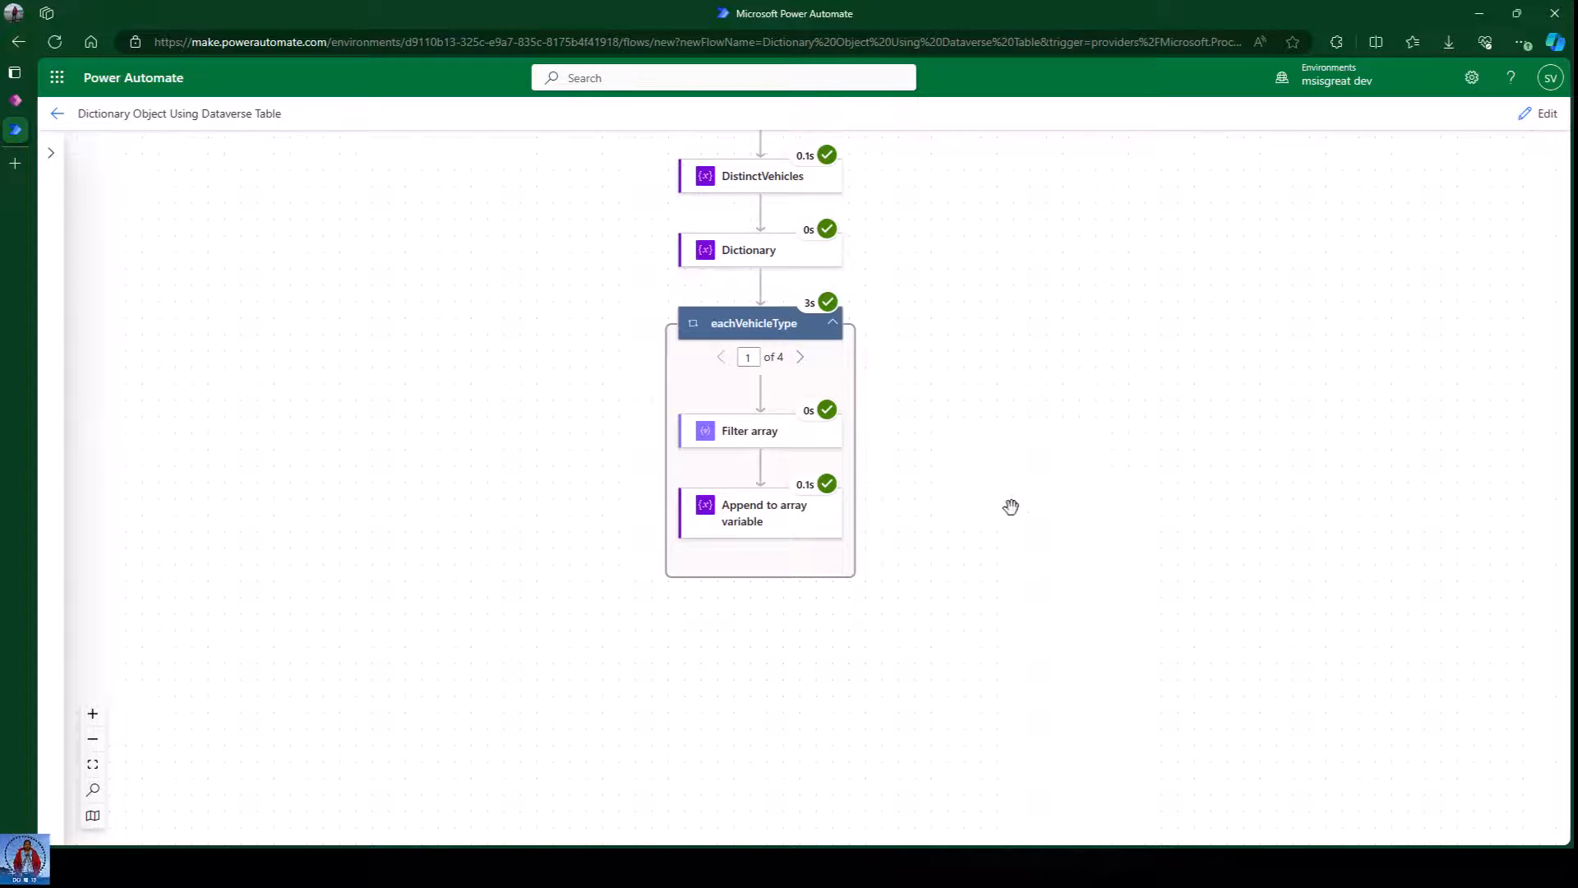
scroll(986, 455, "down", 1)
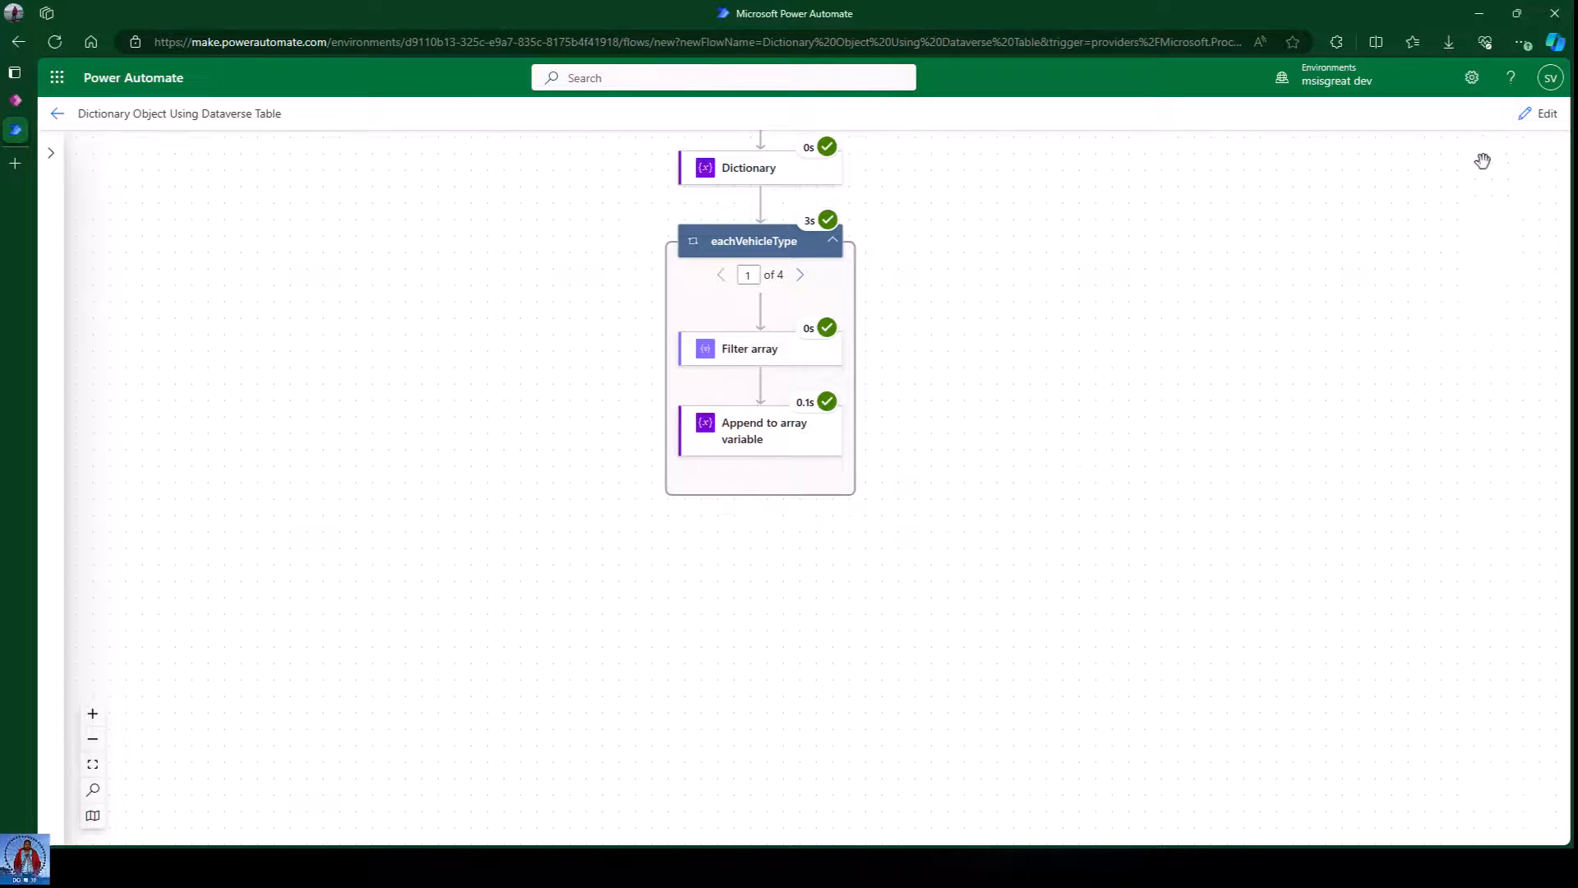
left_click(1537, 113)
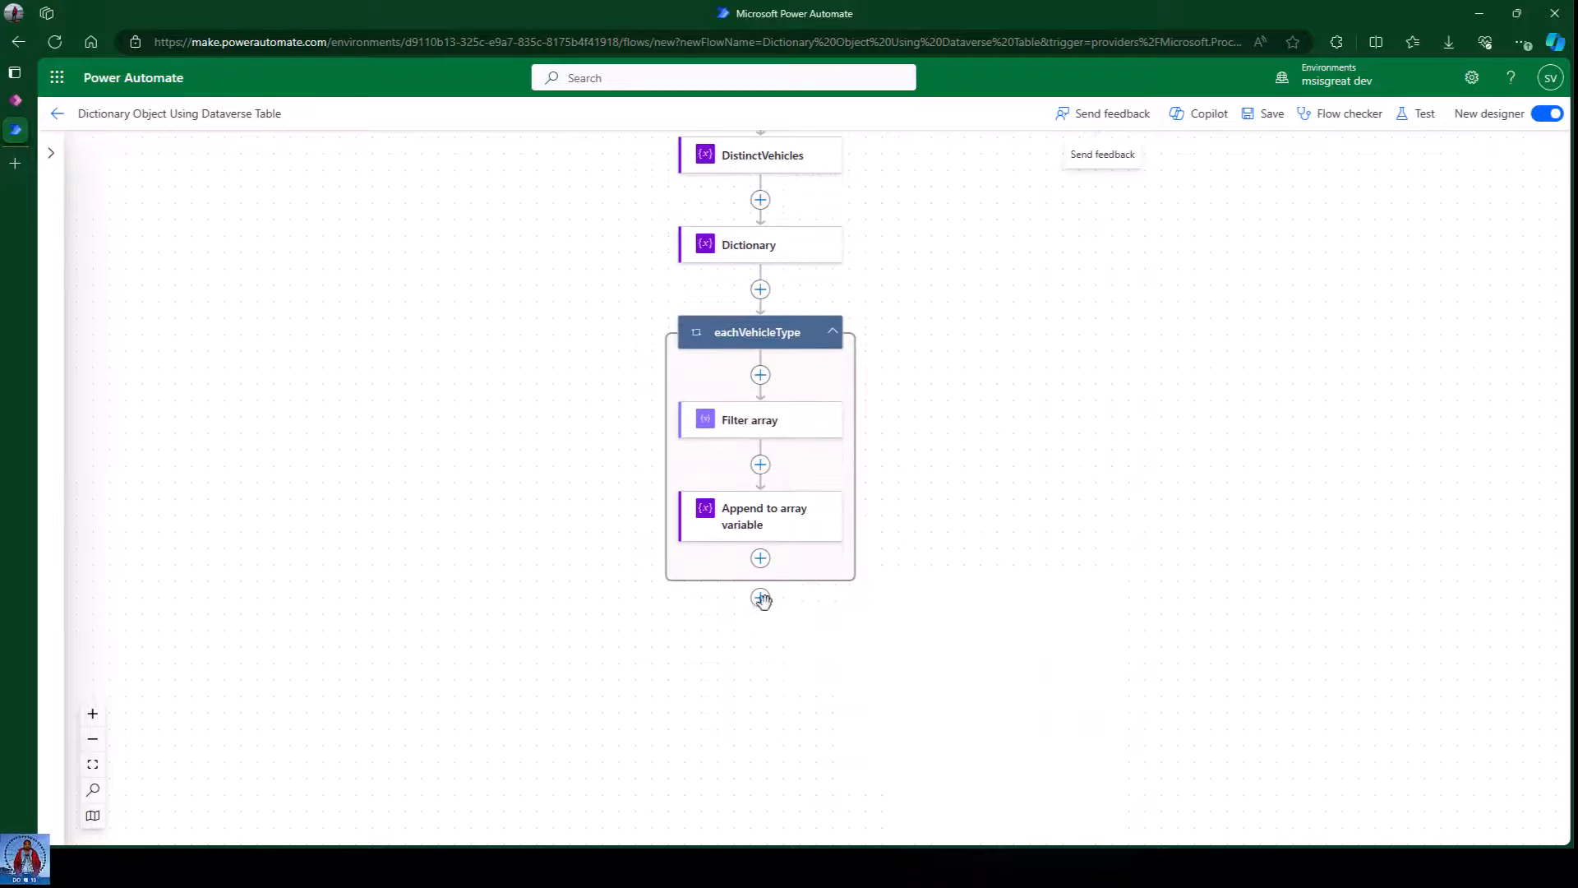
Add a Filter array action after the eachVehicleType loop, renamed Filter Luxury Cars.
left_click(760, 597)
left_click(858, 579)
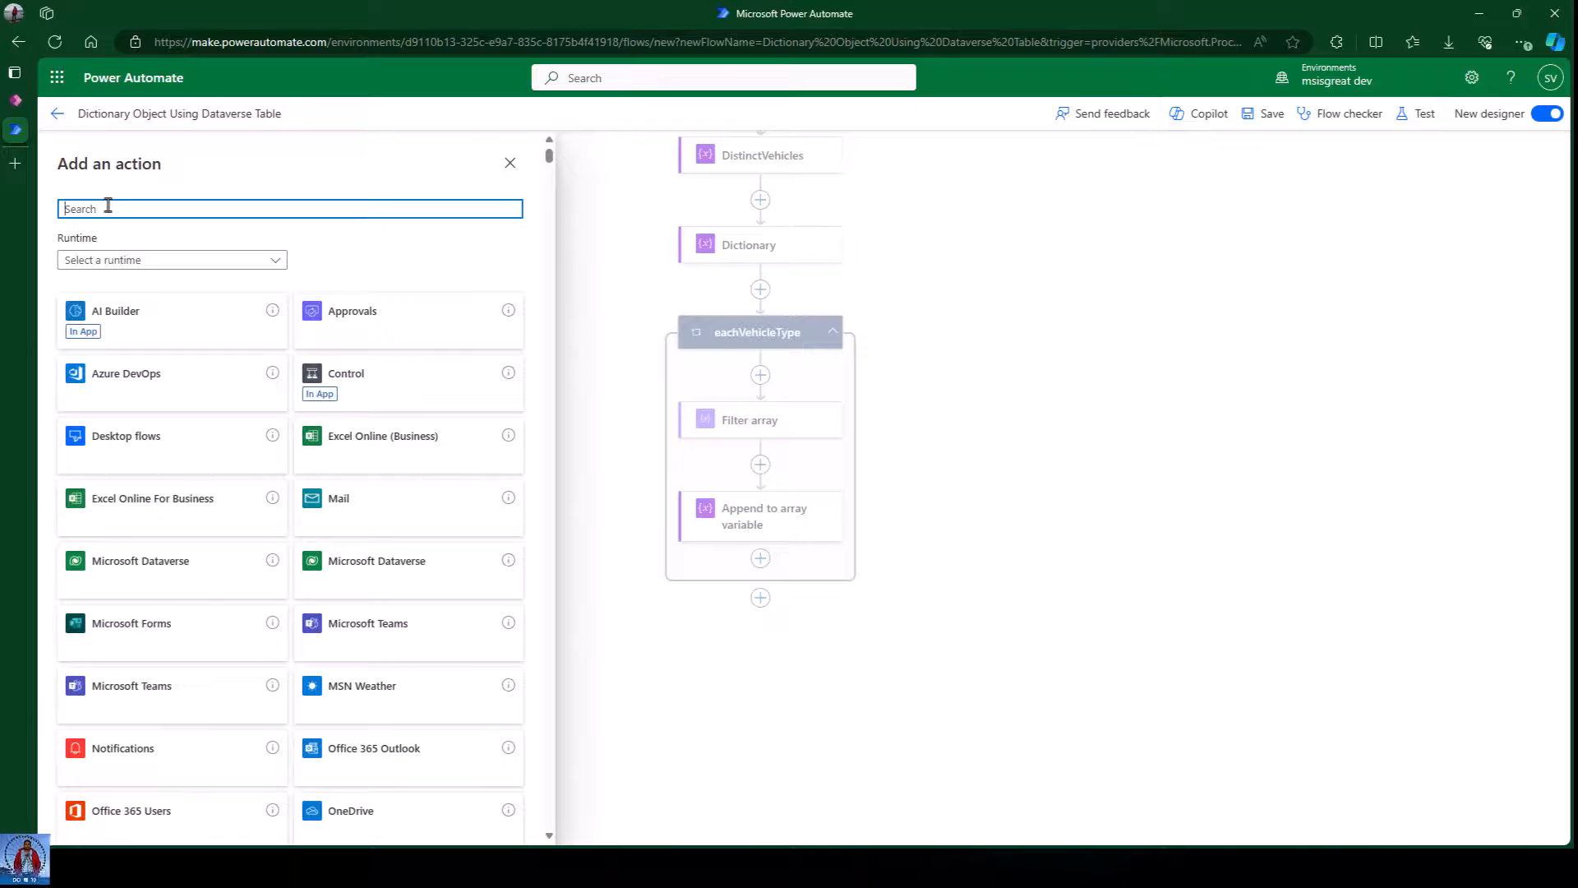
type("filter")
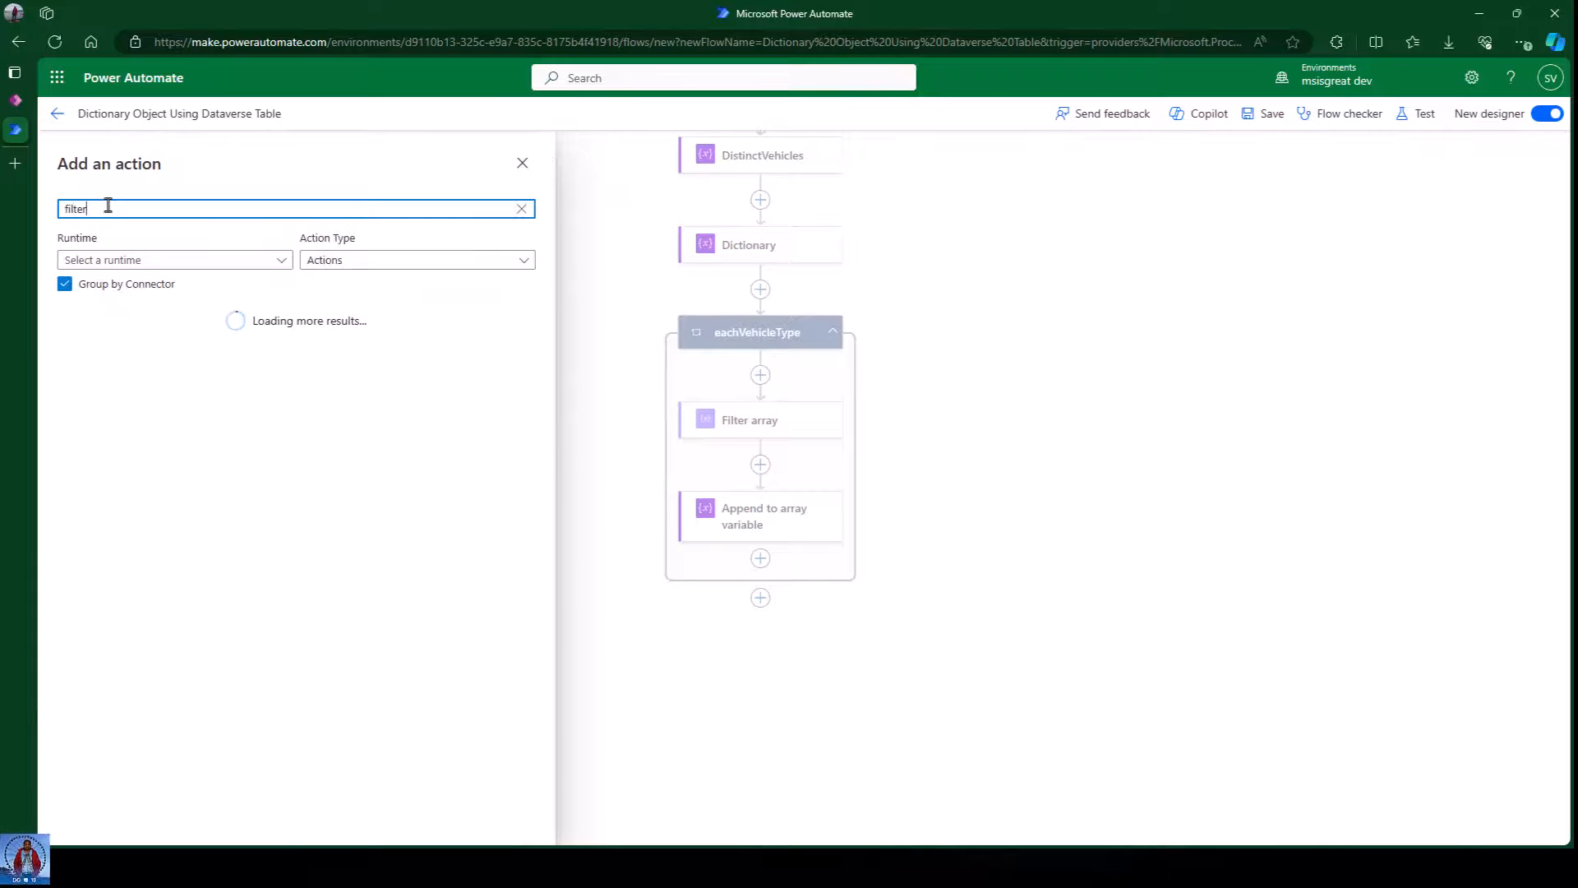
left_click(145, 390)
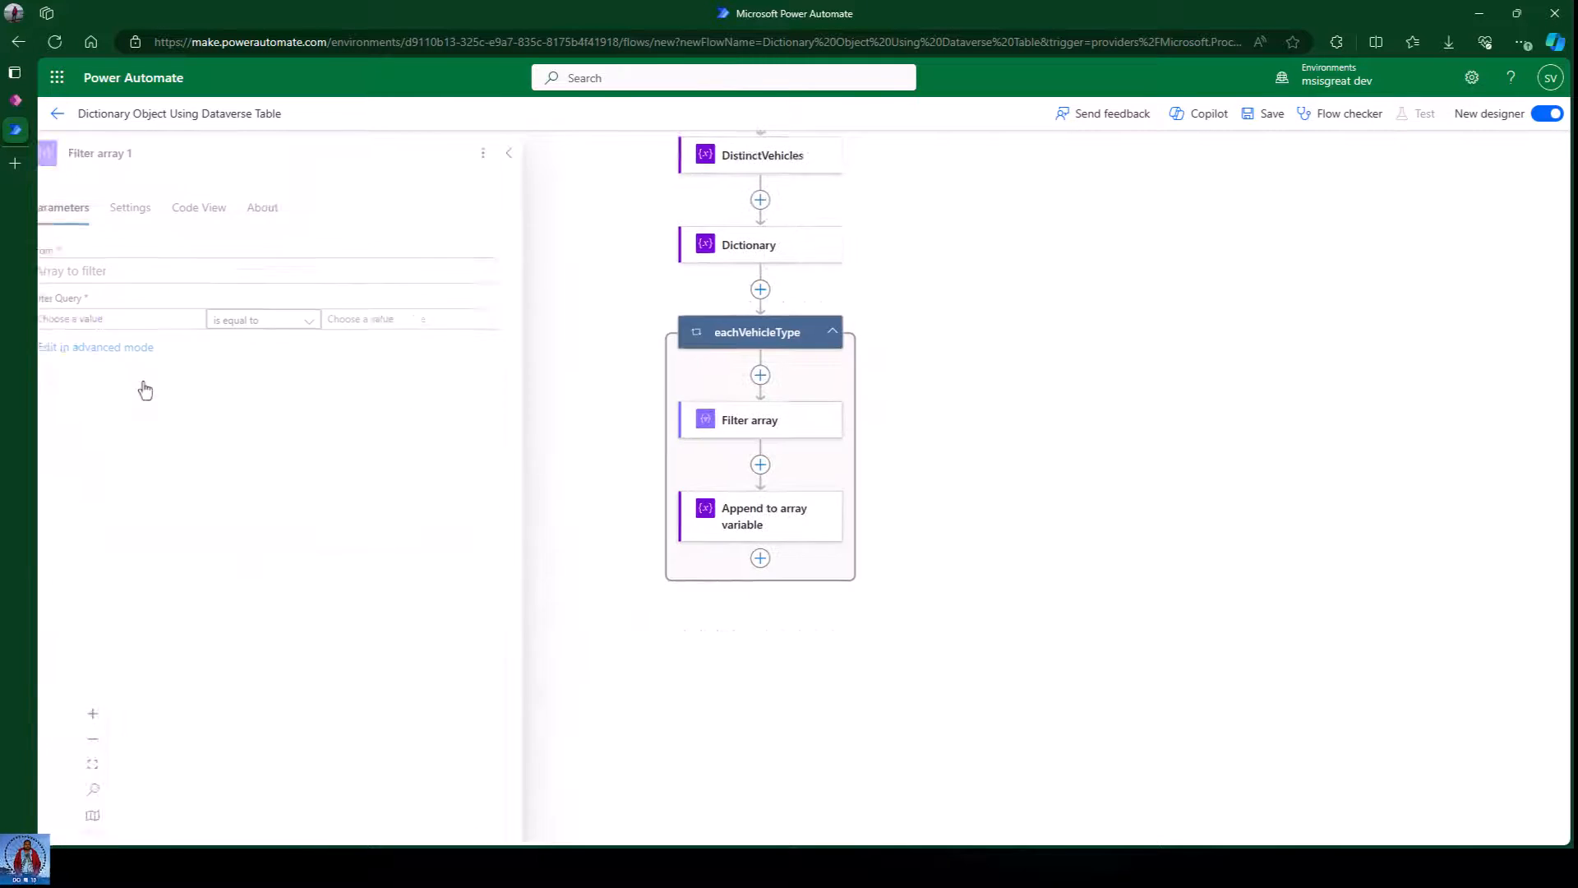
left_click(137, 152)
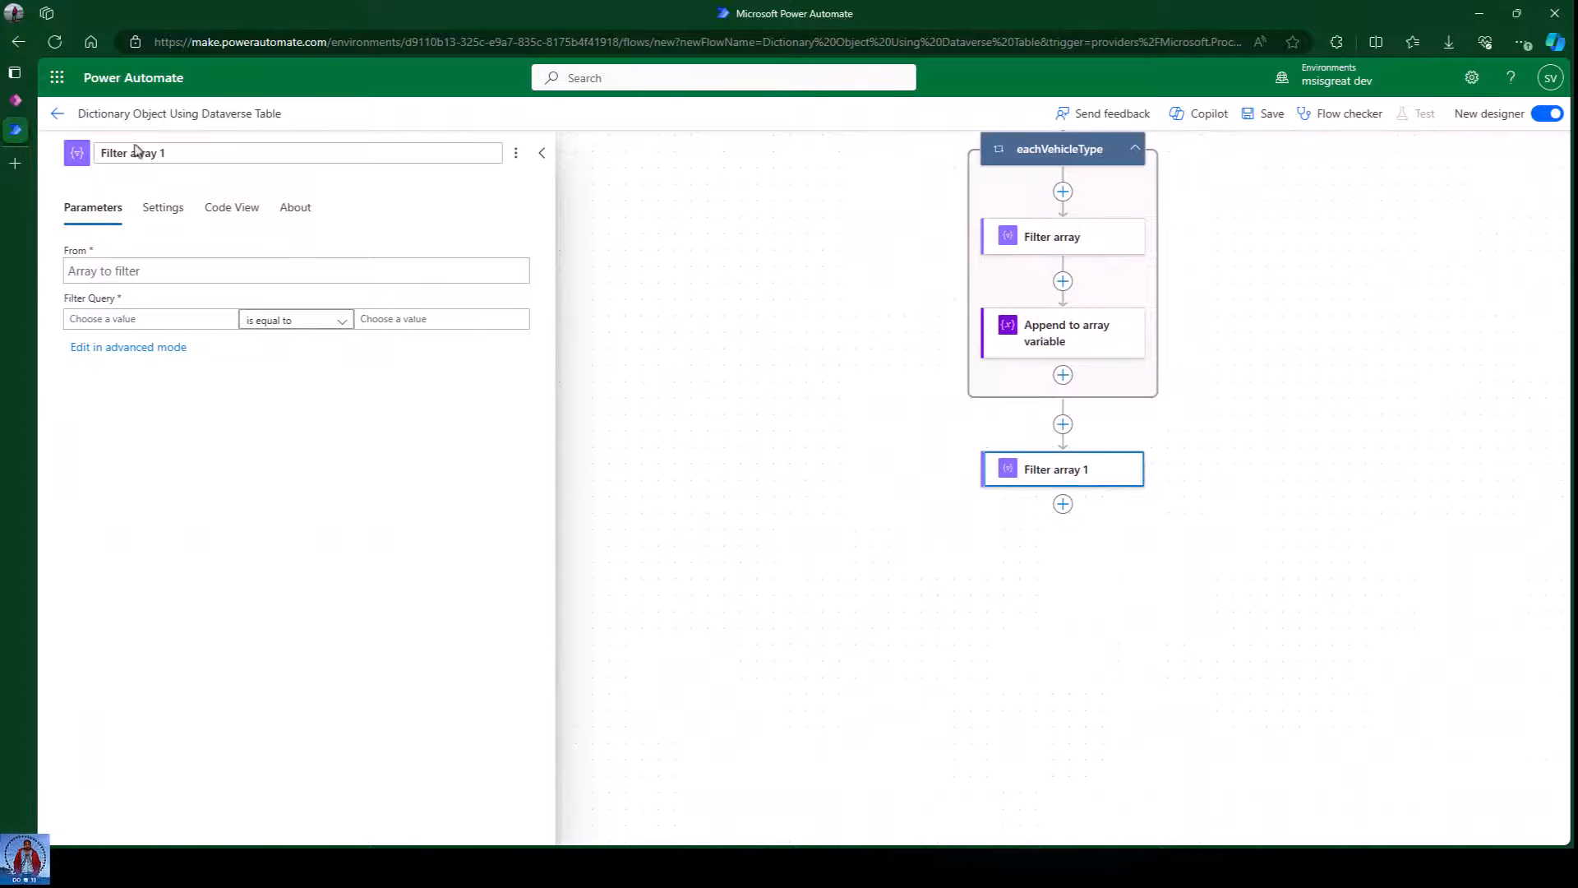
left_click_drag(190, 151, 39, 160)
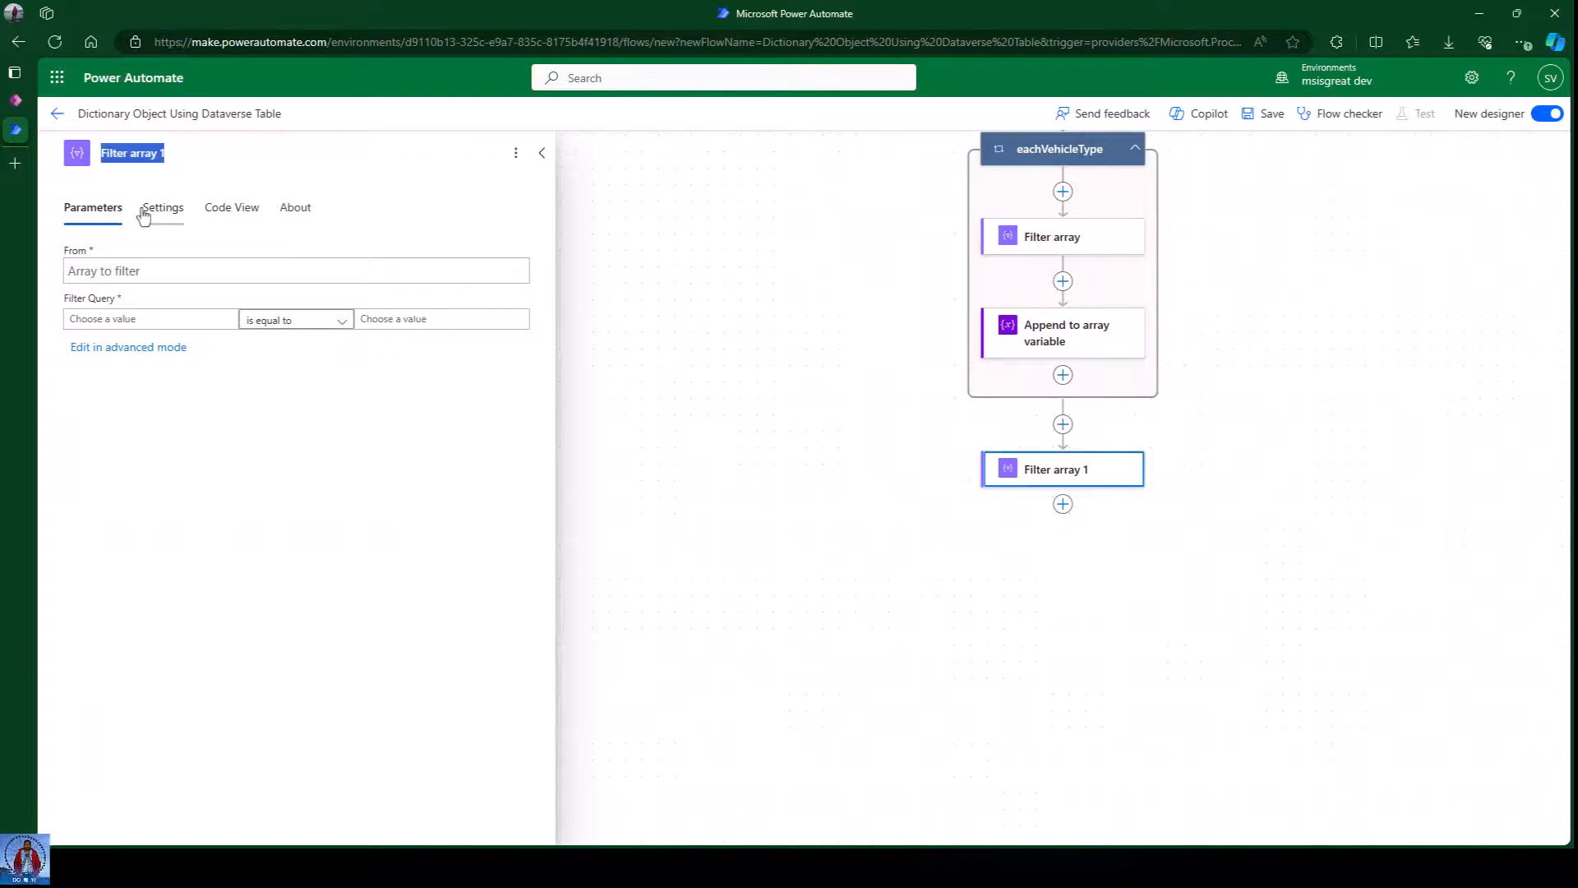
type("F")
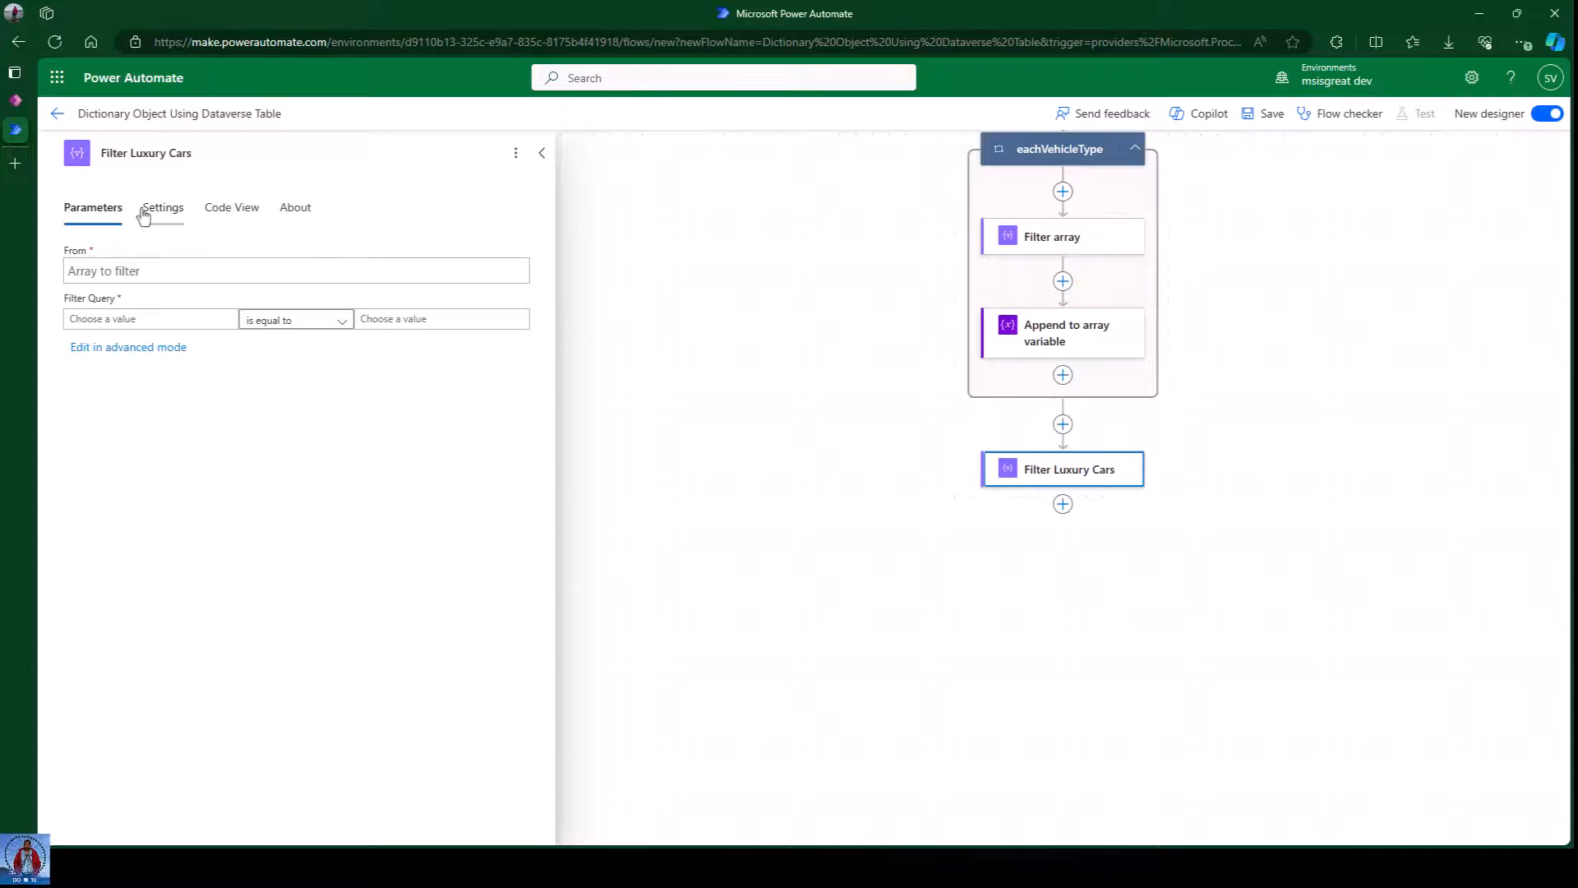
left_click(172, 263)
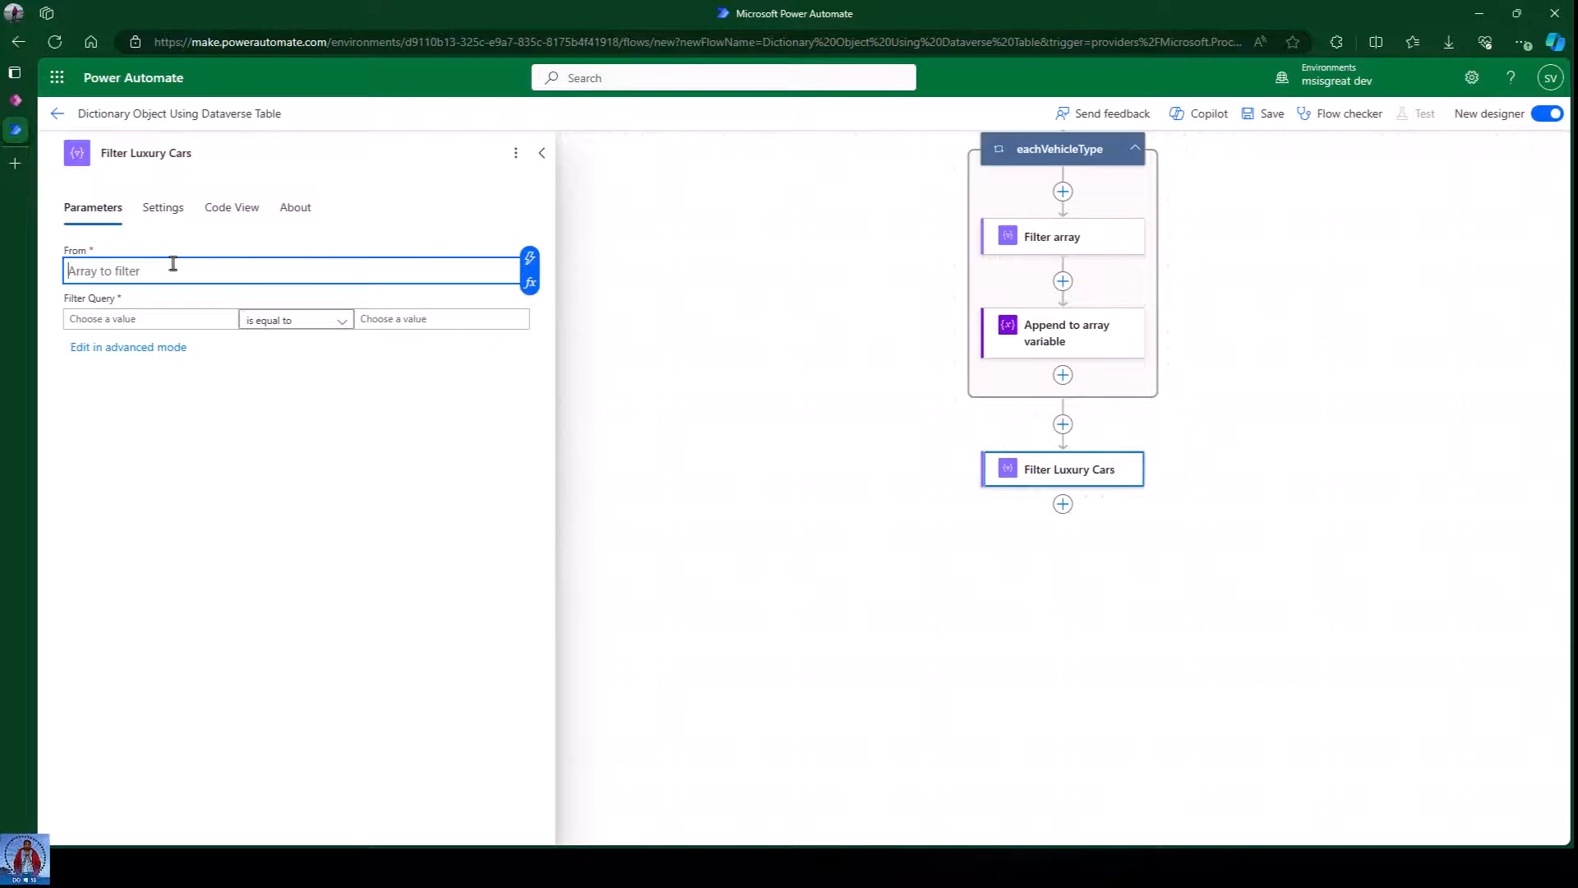
Filter the Dictionary variable and begin an expression for the condition's left-hand value.
left_click(531, 258)
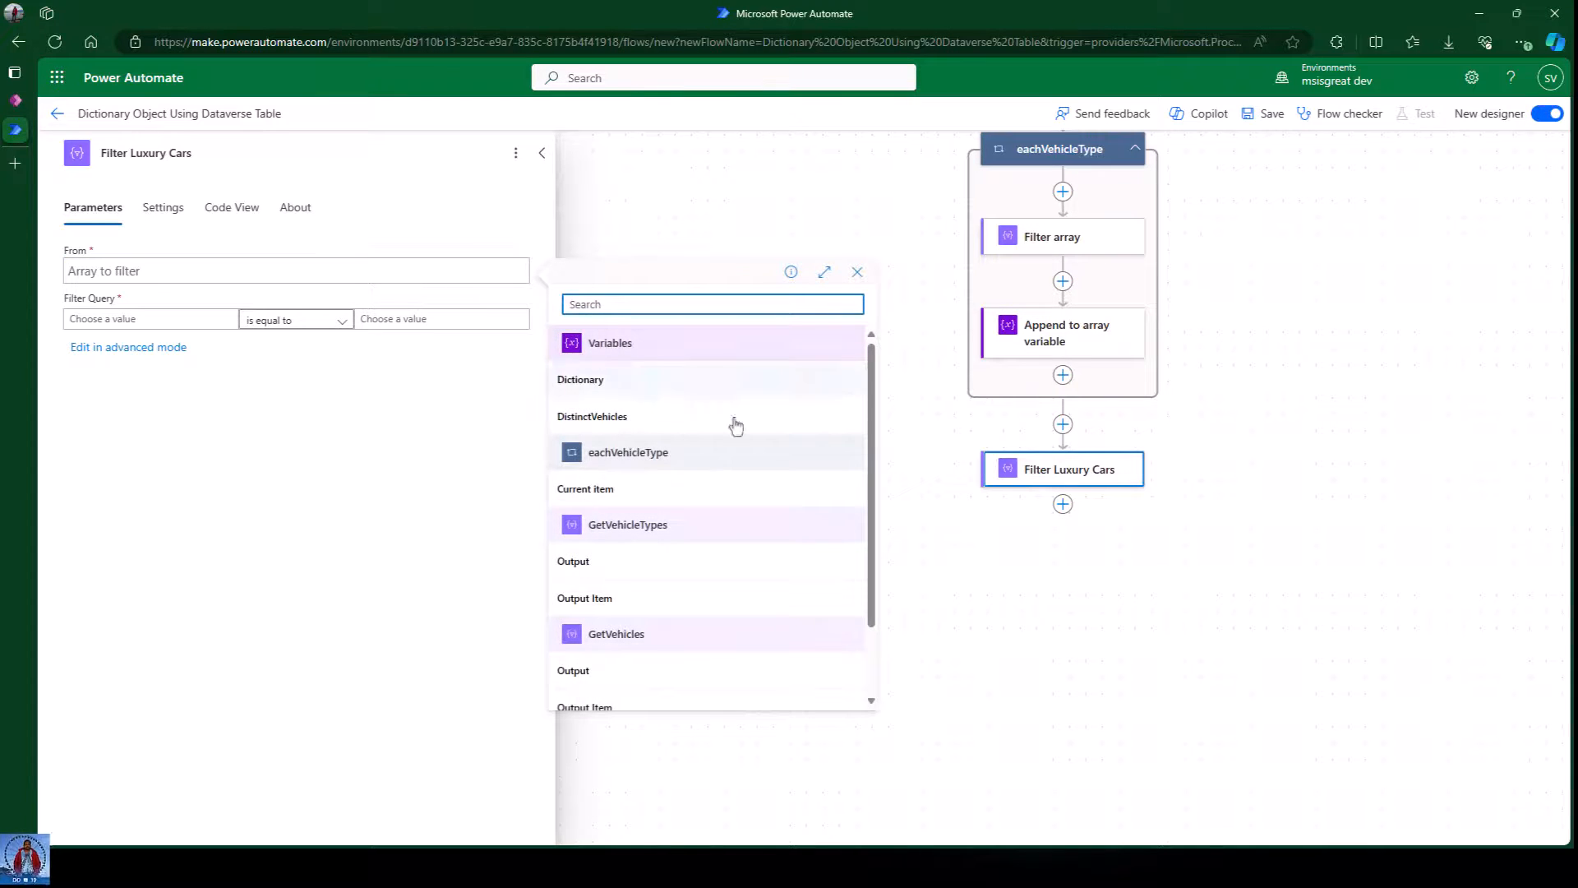
scroll(748, 504, "down", 2)
scroll(751, 506, "up", 2)
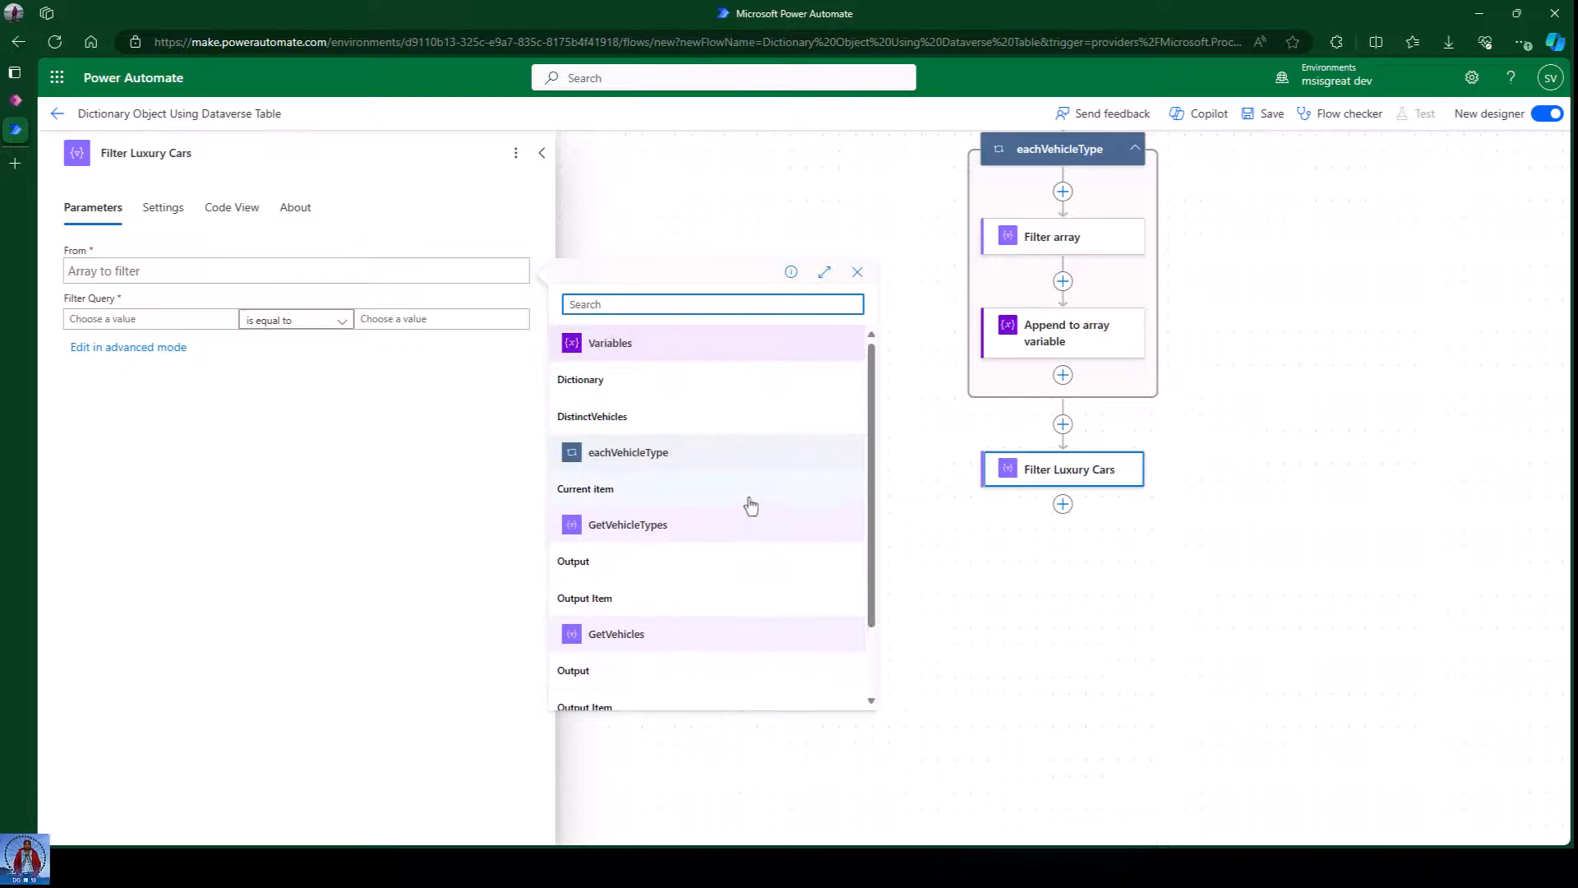
left_click(580, 380)
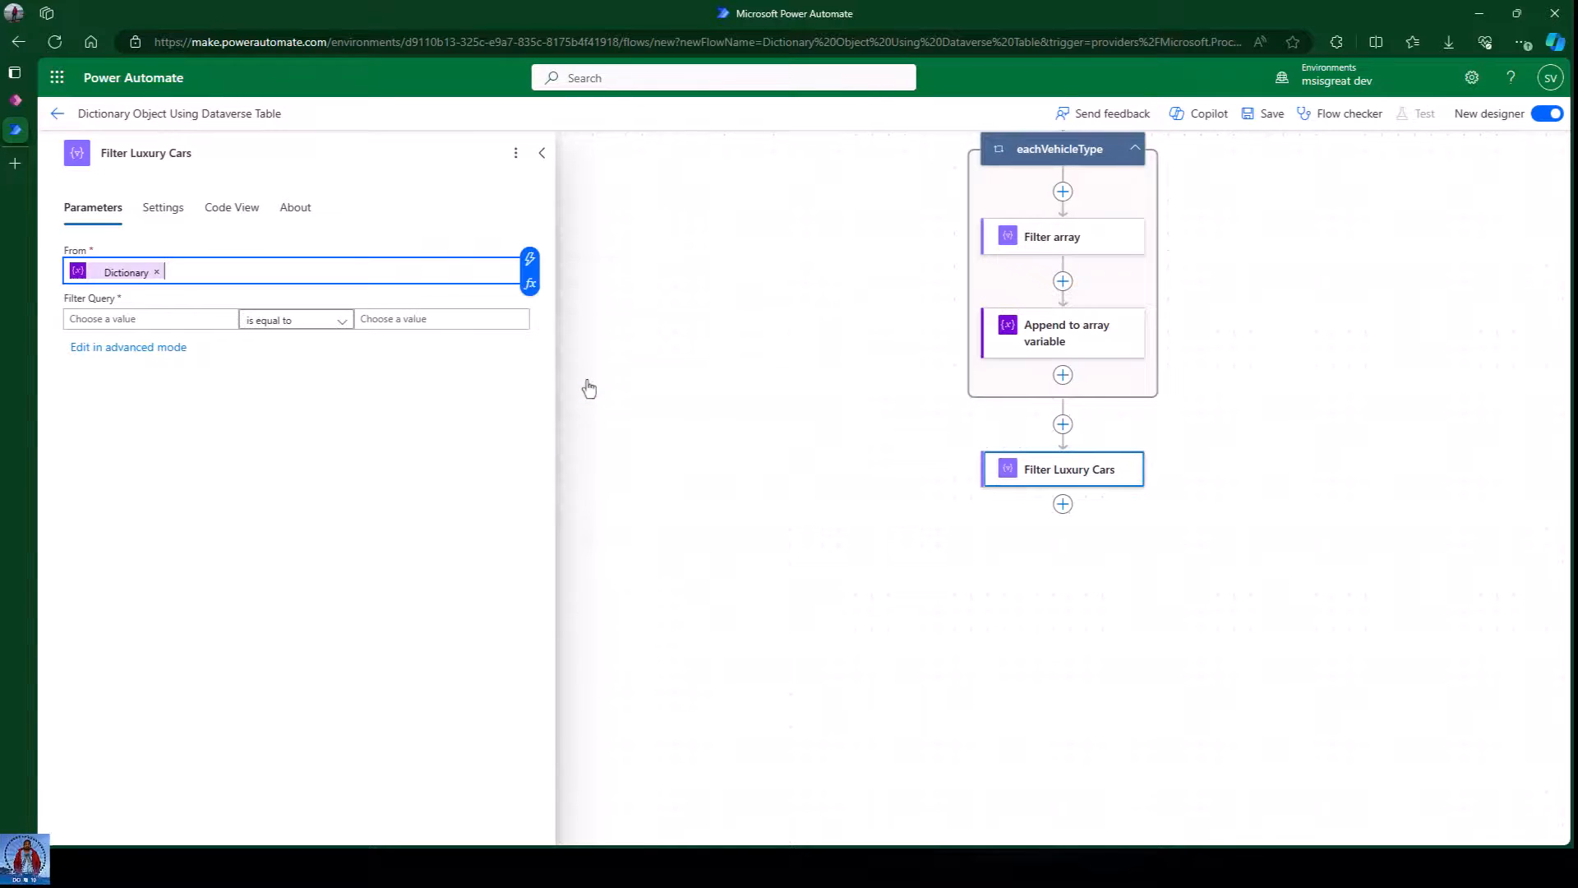
left_click(116, 318)
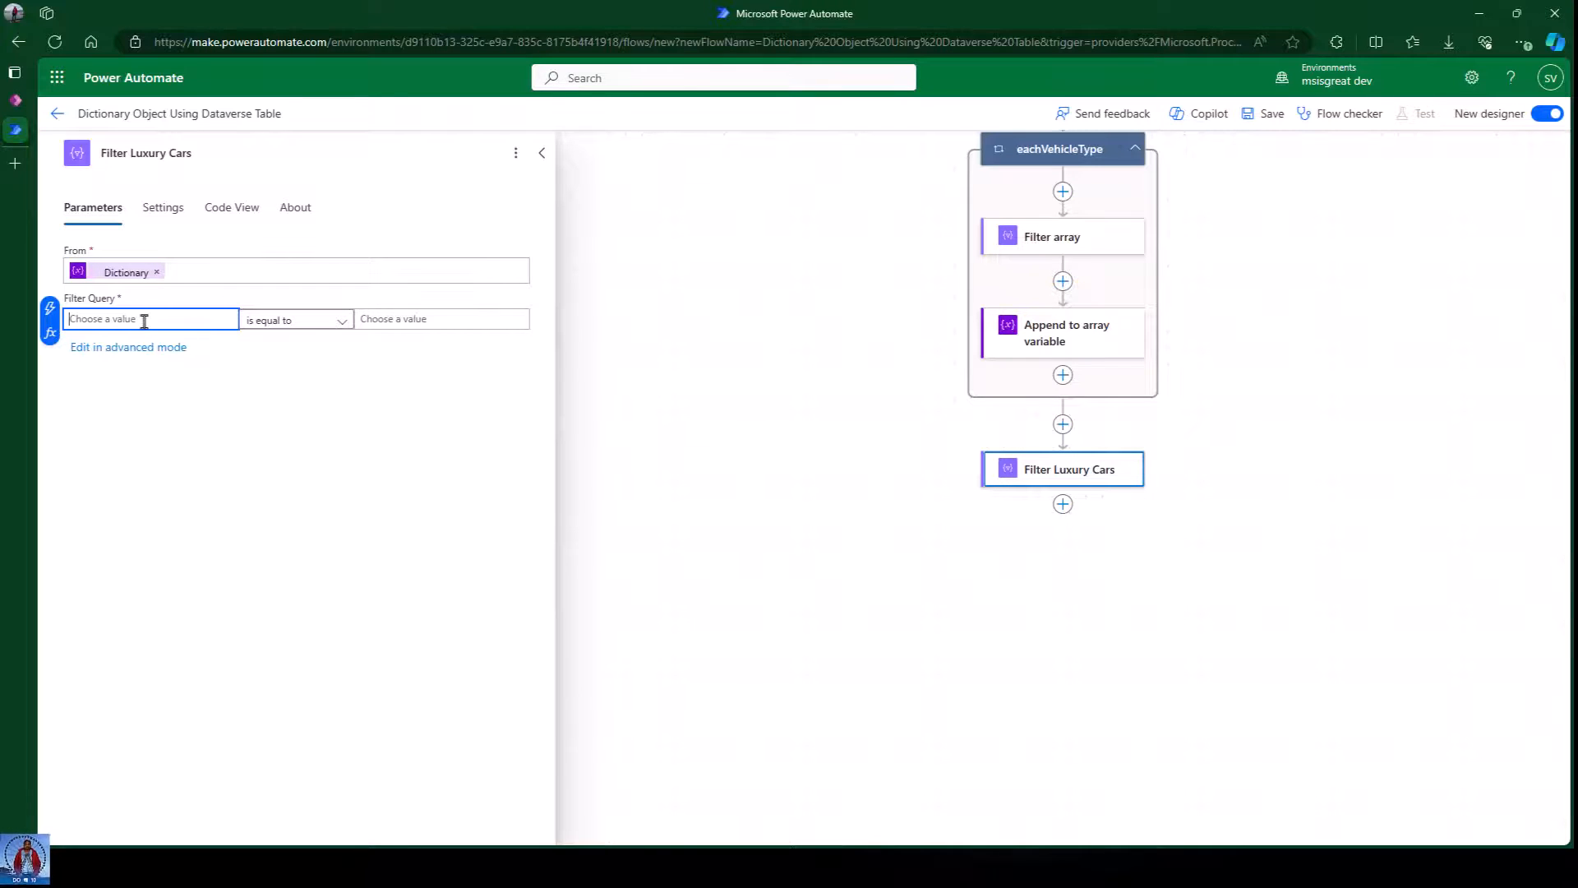
left_click(50, 332)
left_click(385, 448)
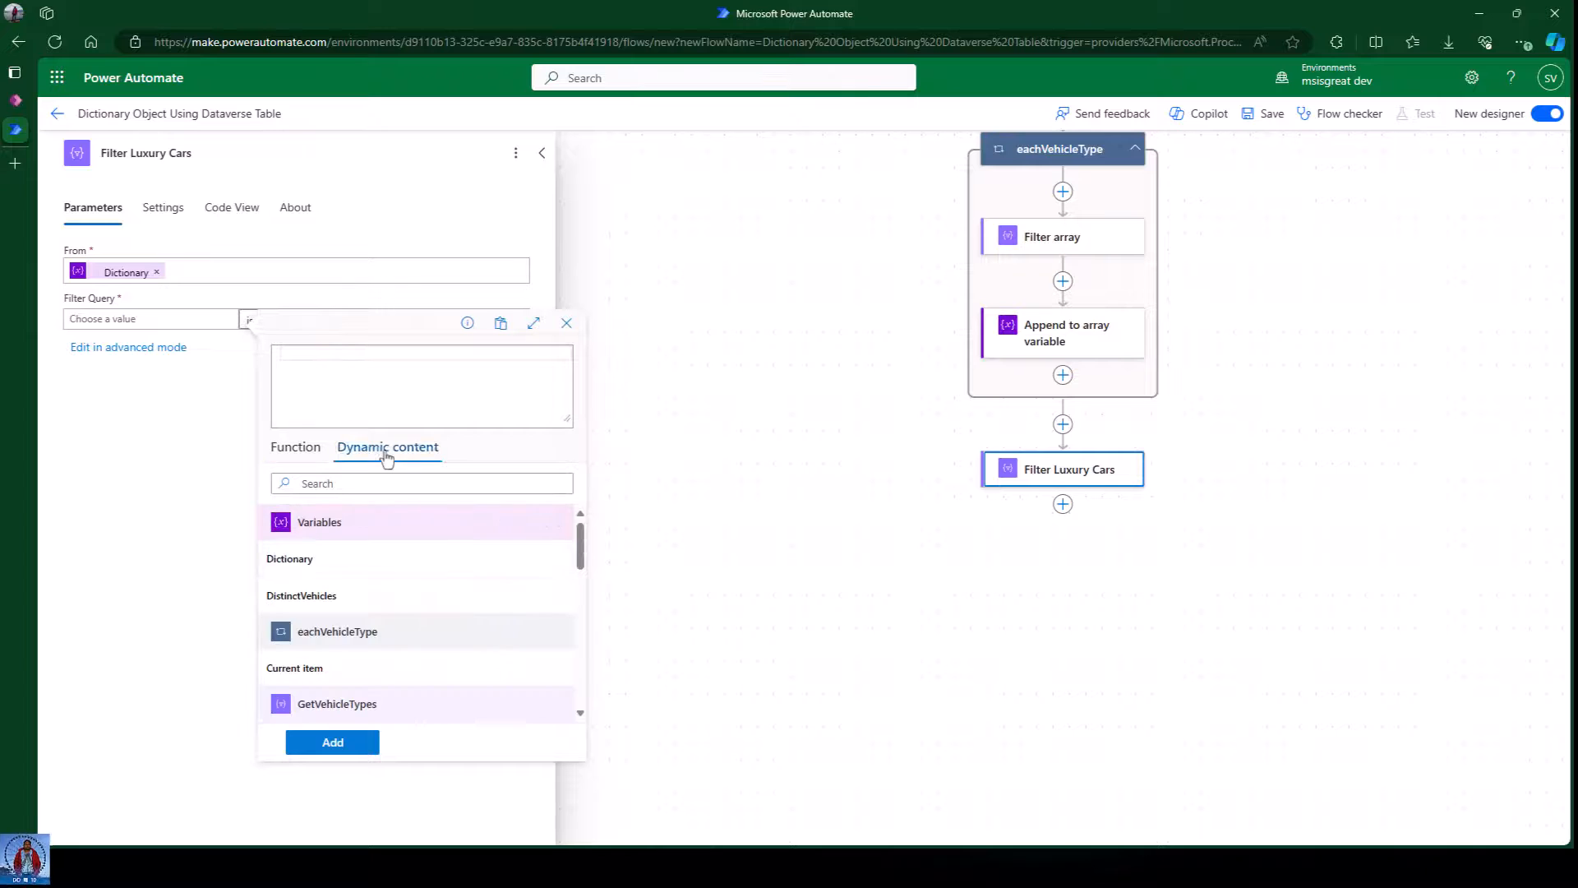
Build the filter condition item()?['VehicleType'] is equal to Luxury.
left_click(333, 573)
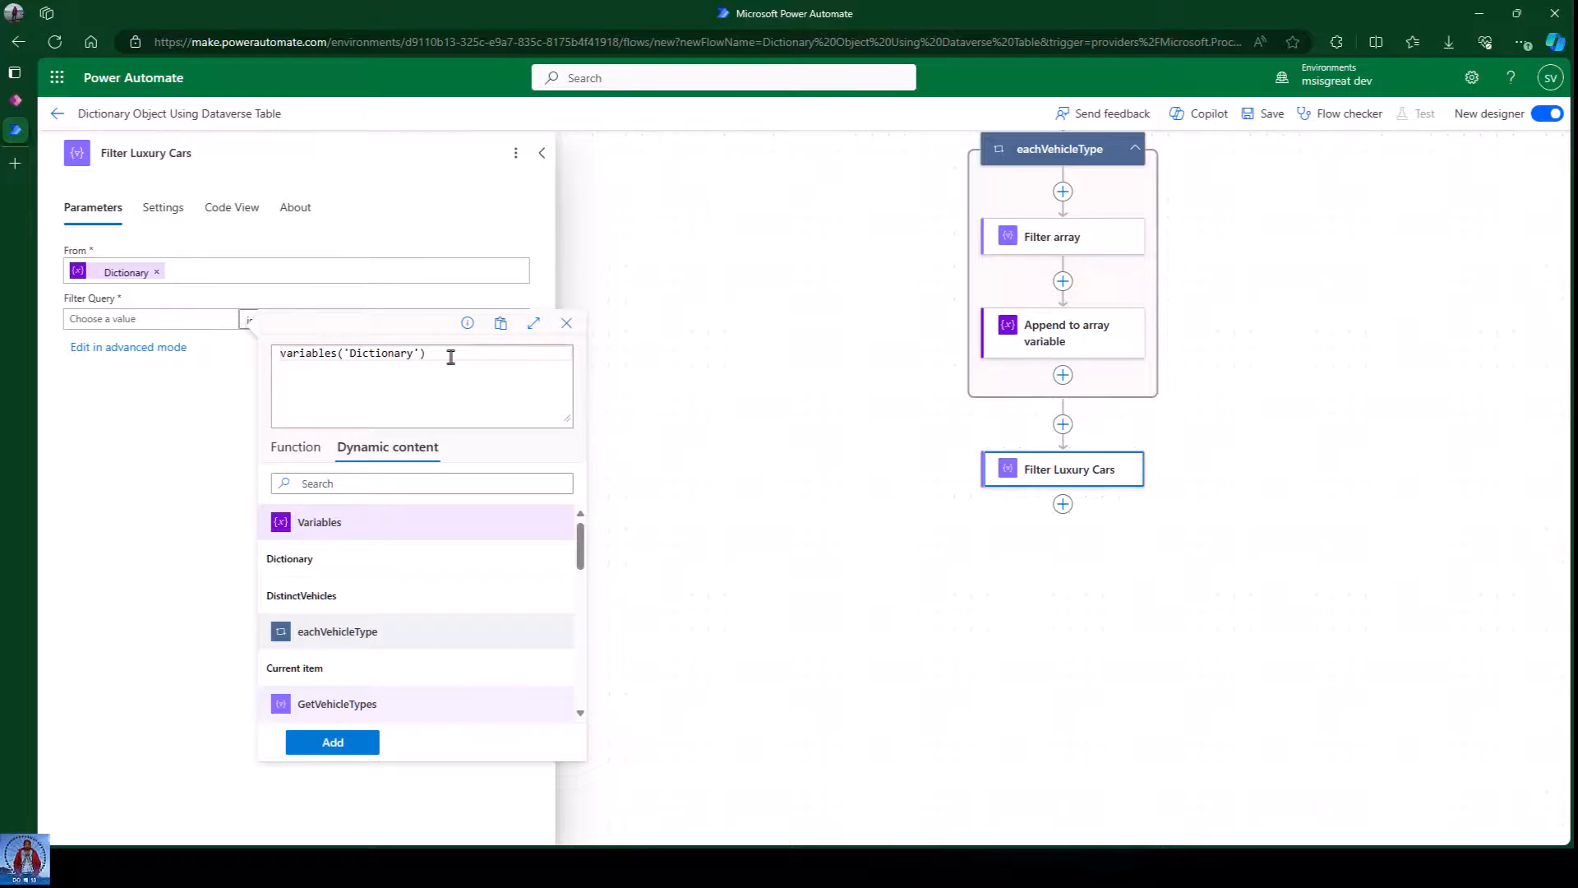
key("BackSpace")
key("BackSpace")
key("BackSpace")
key("BackSpace")
key("BackSpace")
key("BackSpace")
key("BackSpace")
key("BackSpace")
key("BackSpace")
key("BackSpace")
key("BackSpace")
key("BackSpace")
key("BackSpace")
key("BackSpace")
key("BackSpace")
key("BackSpace")
key("BackSpace")
key("BackSpace")
key("BackSpace")
key("BackSpace")
type("itm")
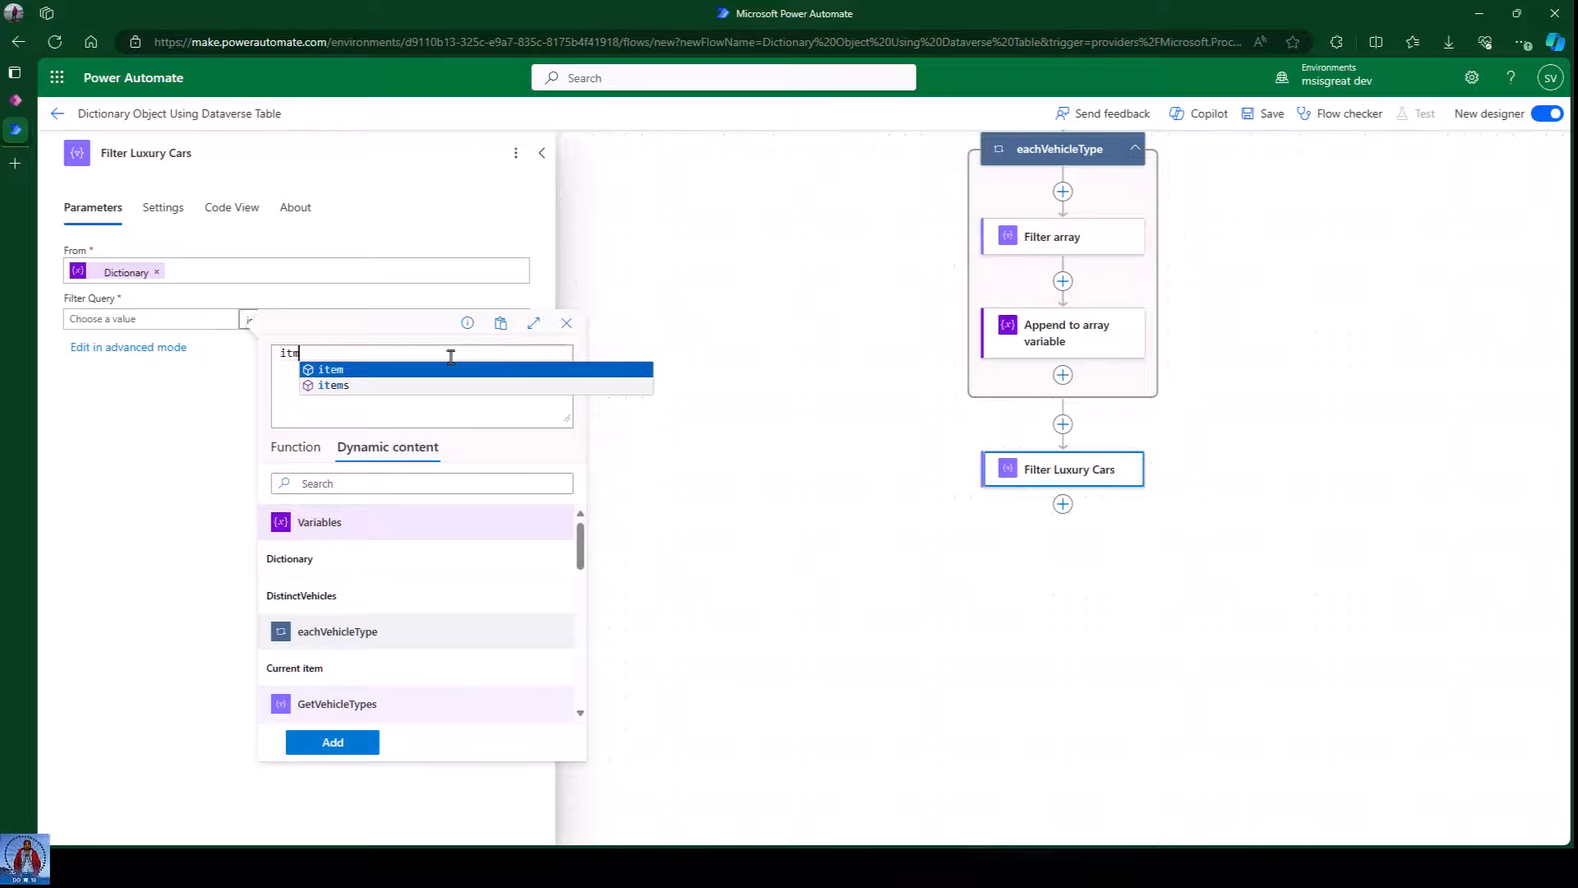
left_click(317, 369)
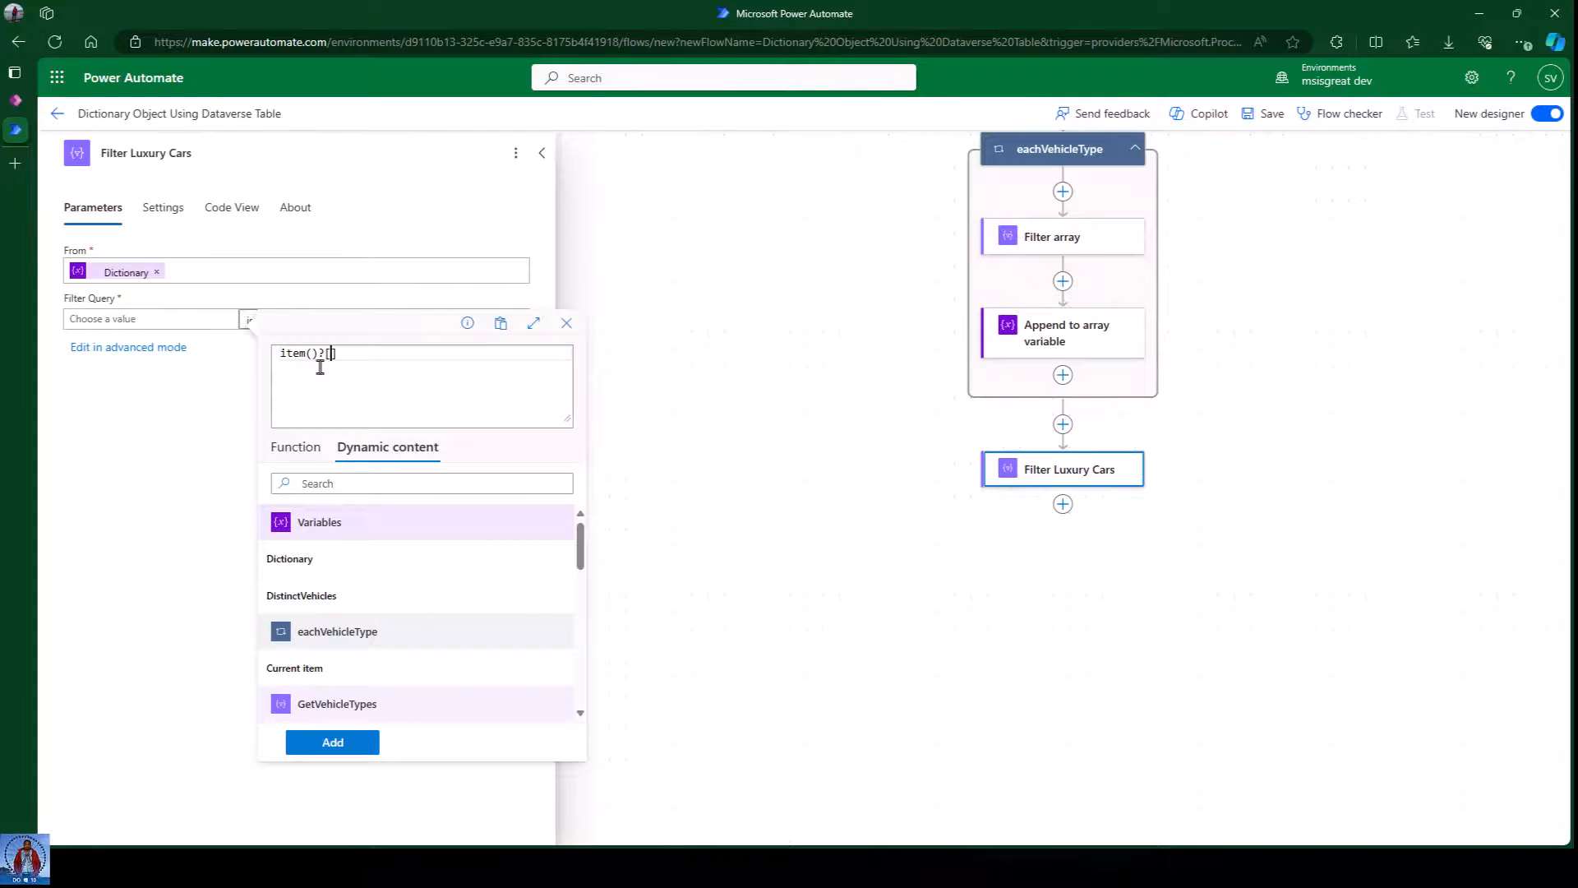
type("?['VehicleType")
left_click(338, 742)
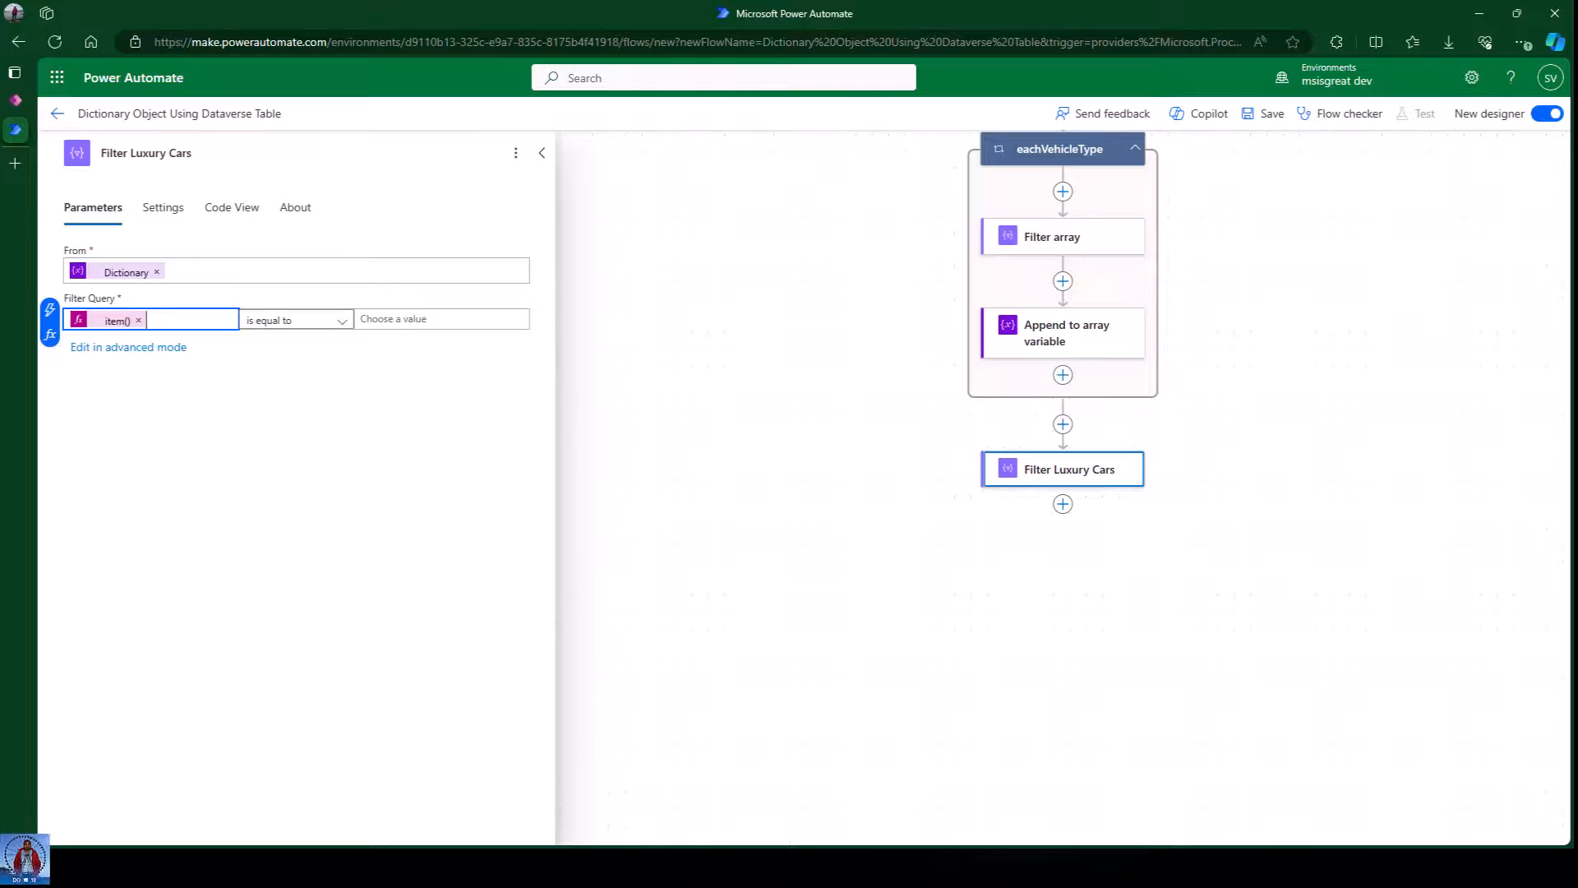
left_click(402, 319)
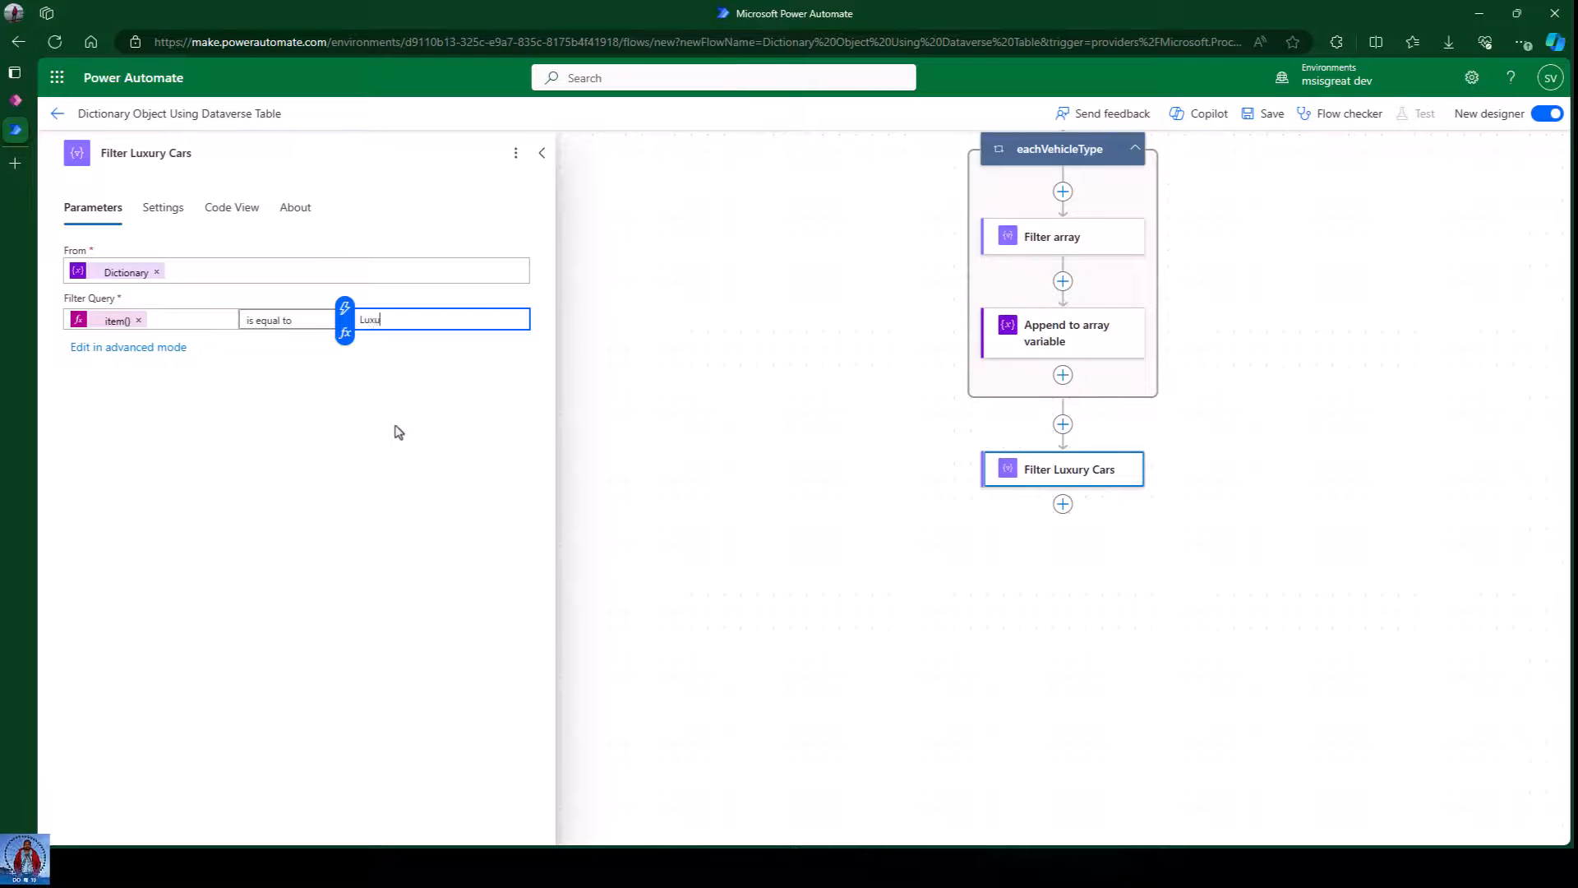
left_click(338, 457)
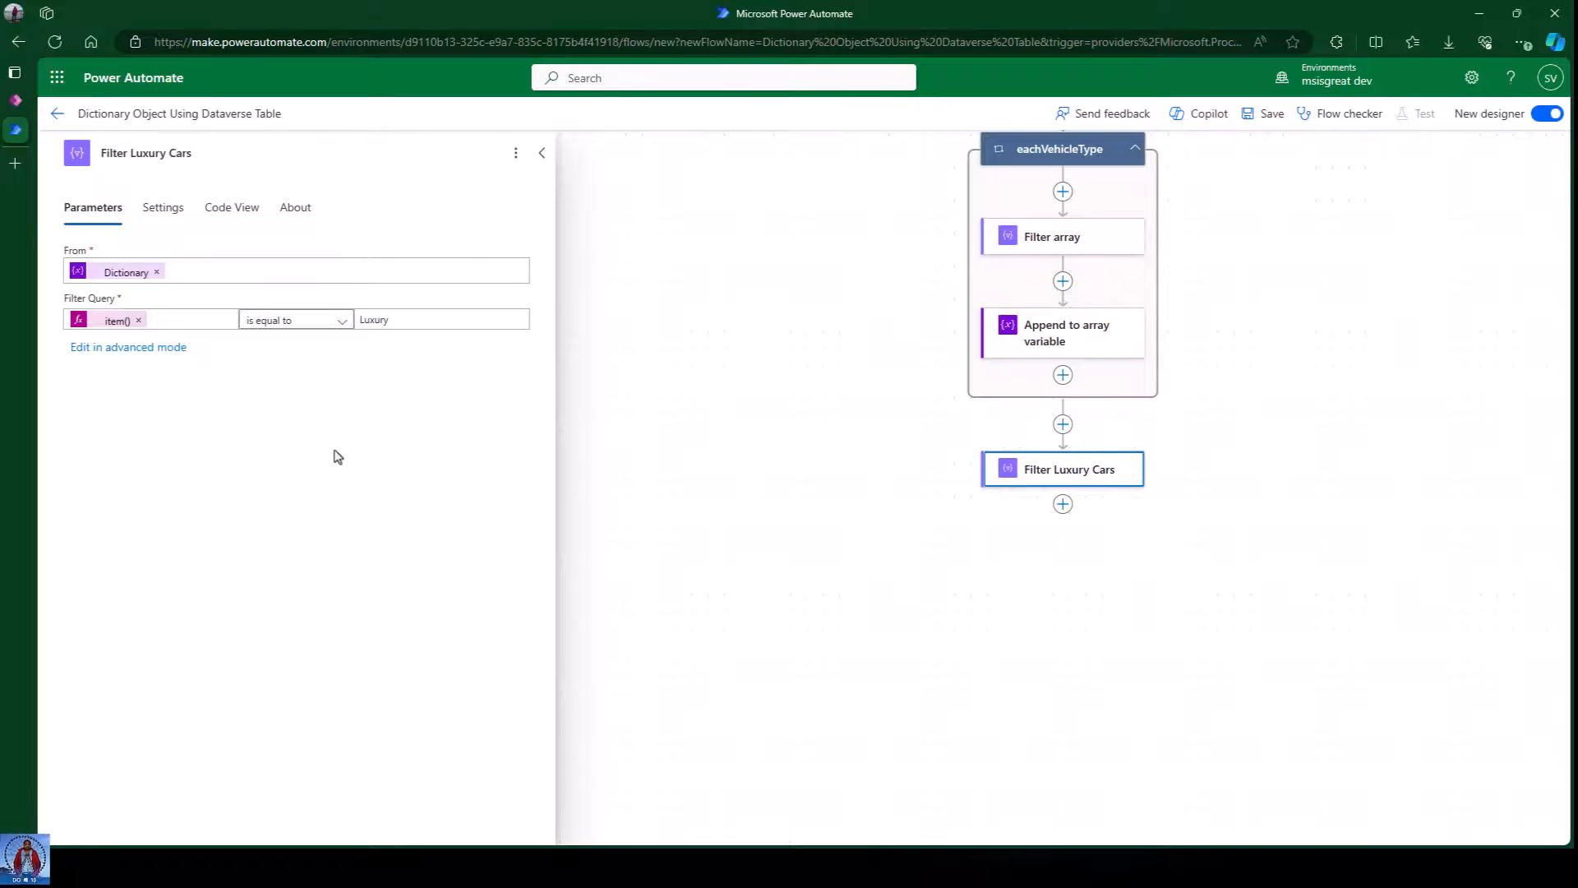
Change the compared property to Key so item()?['Key'] equals Luxury, and close the panel.
left_click(106, 321)
double_click(359, 353)
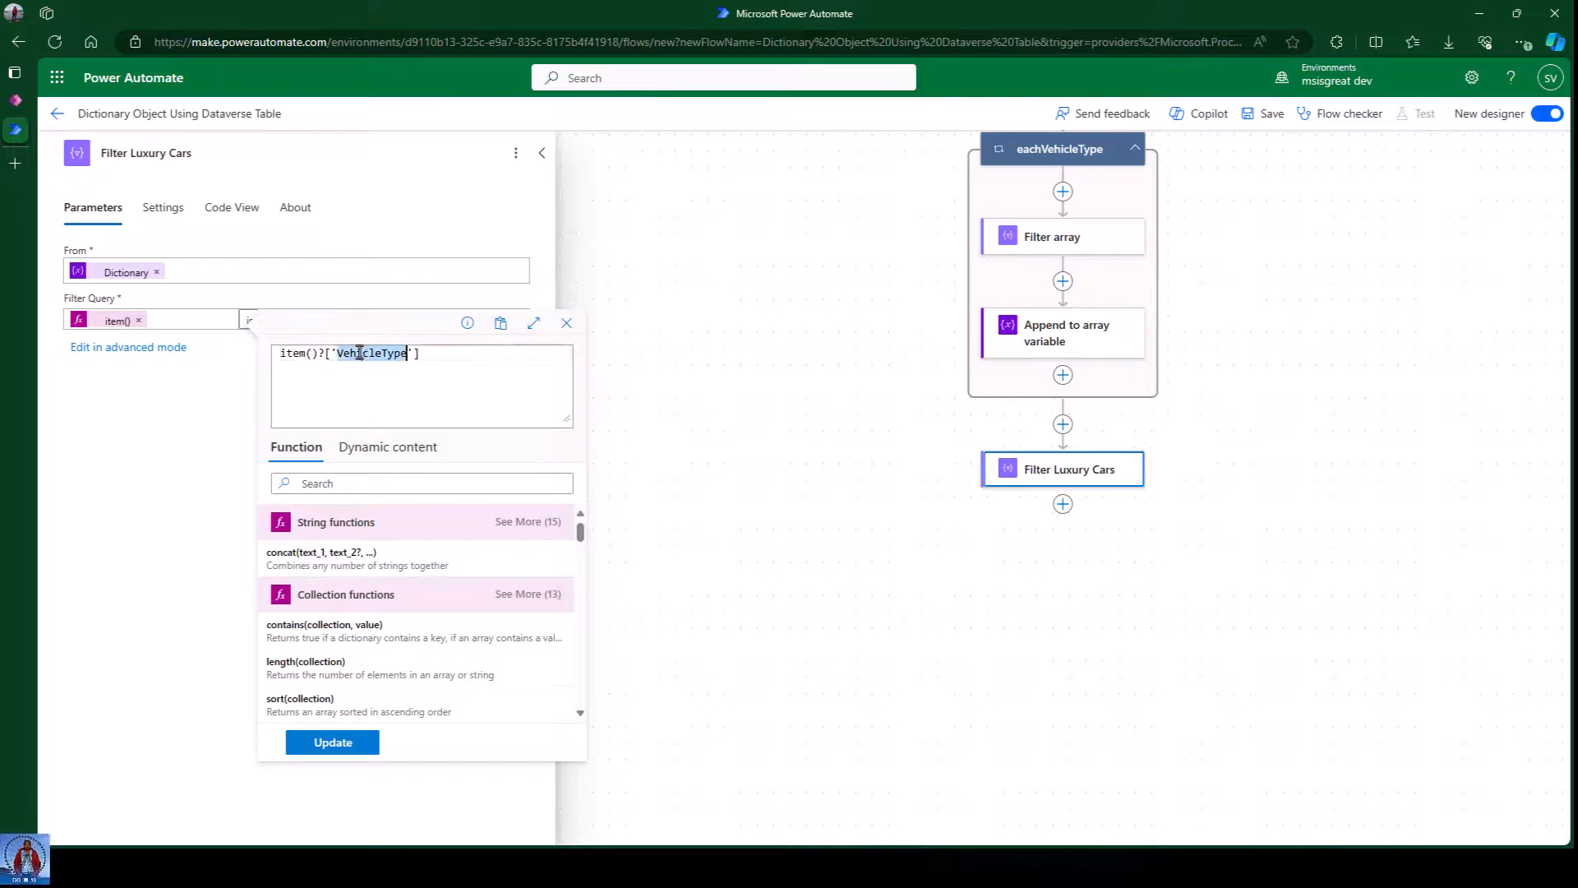
type("Ke")
left_click(333, 742)
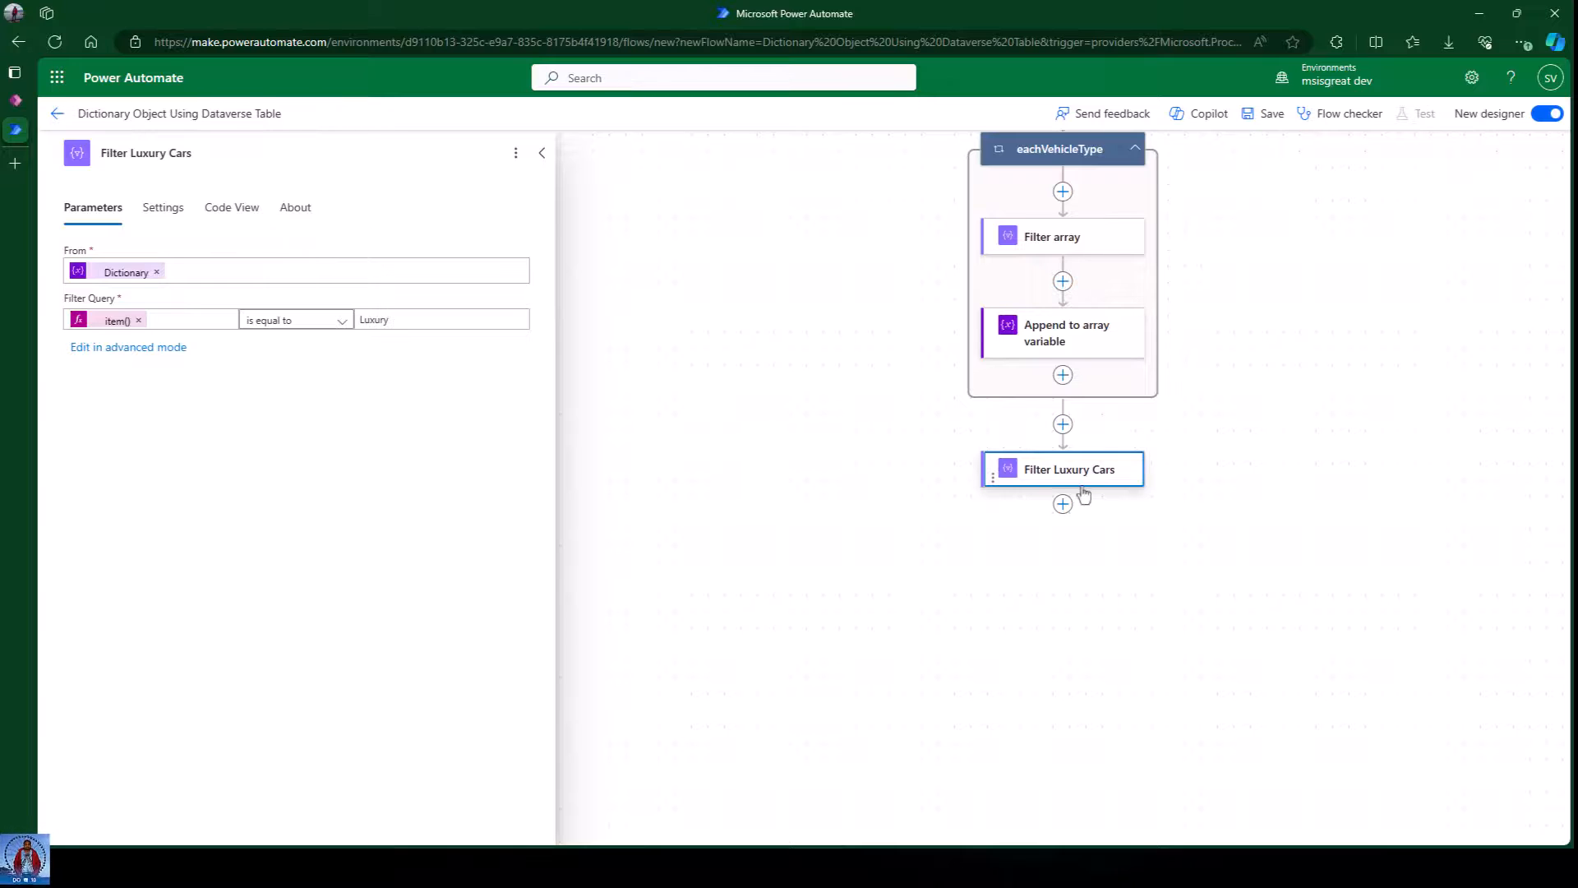
left_click(1004, 537)
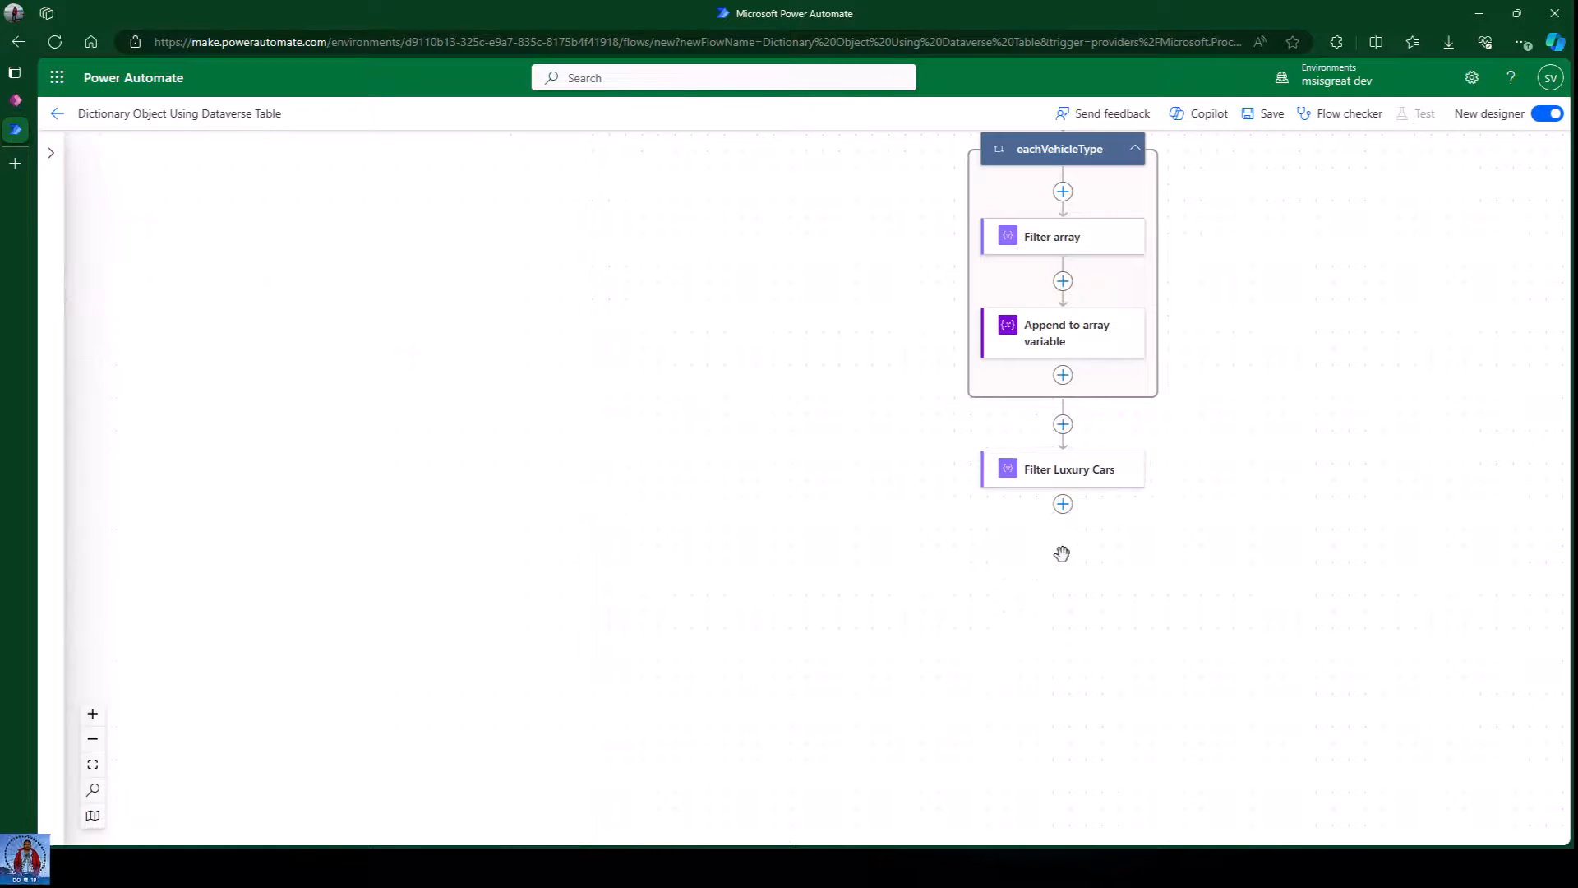
left_click(1062, 504)
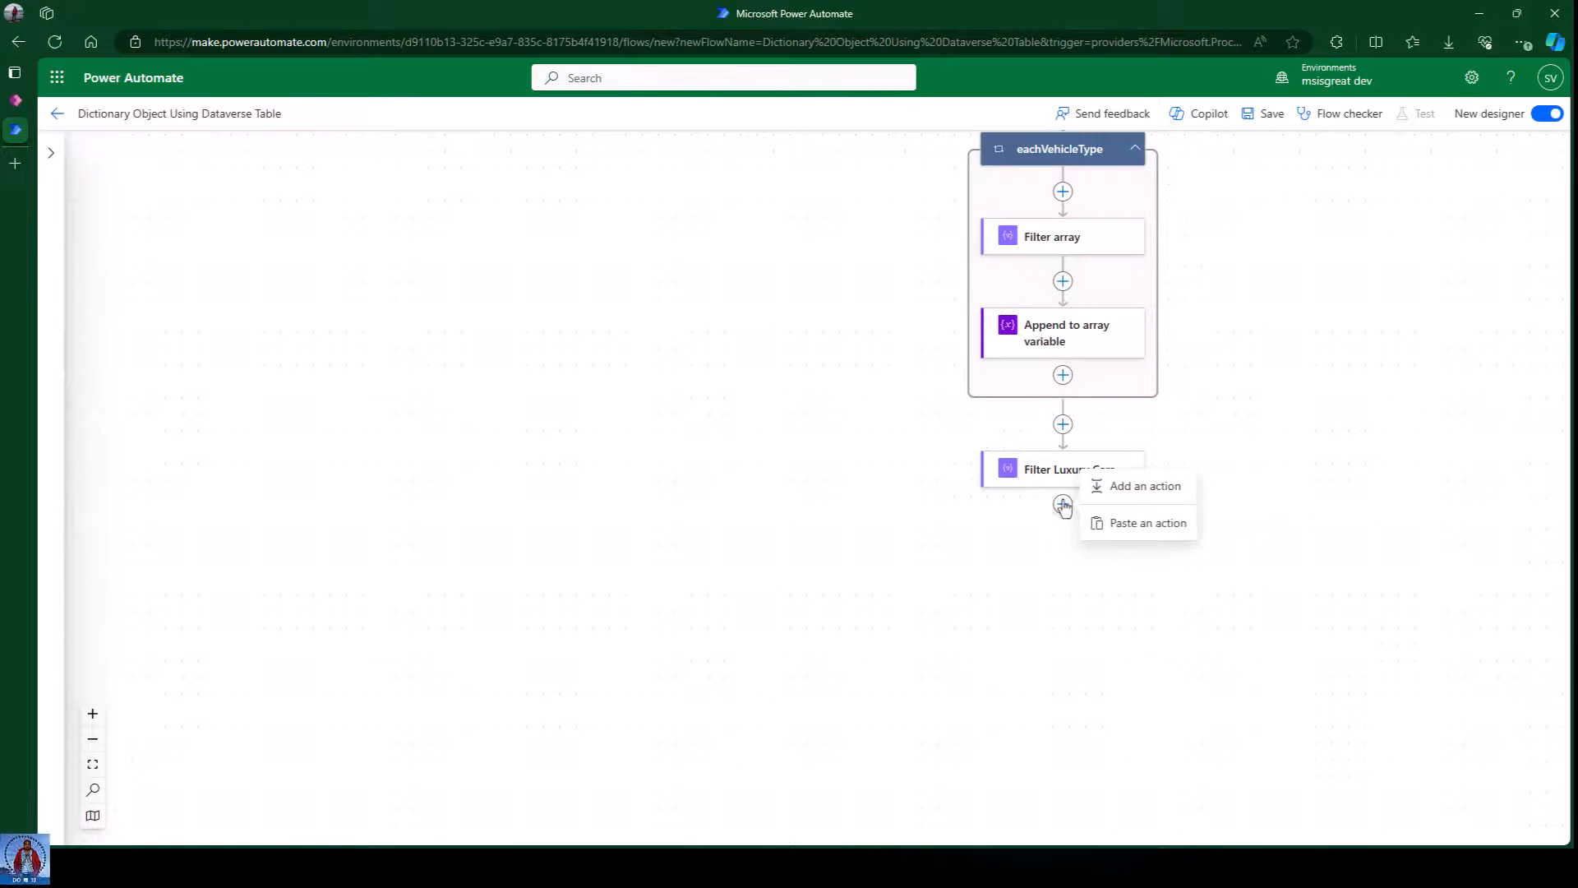
Add a Create HTML table step with From set to the Filter Luxury Cars Body.
left_click(1134, 486)
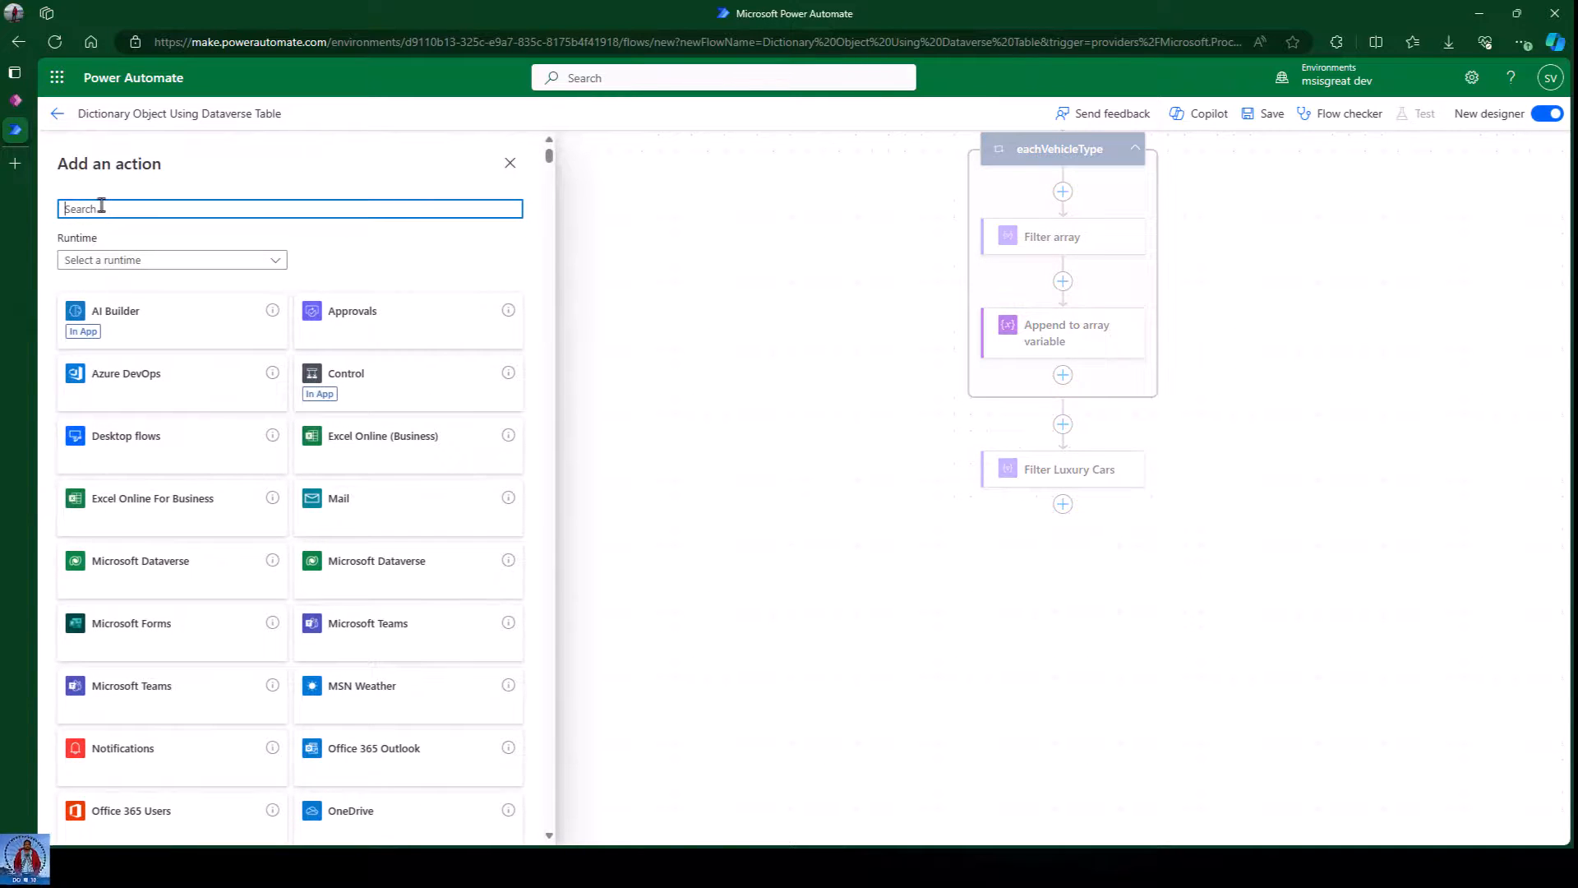
type("crea")
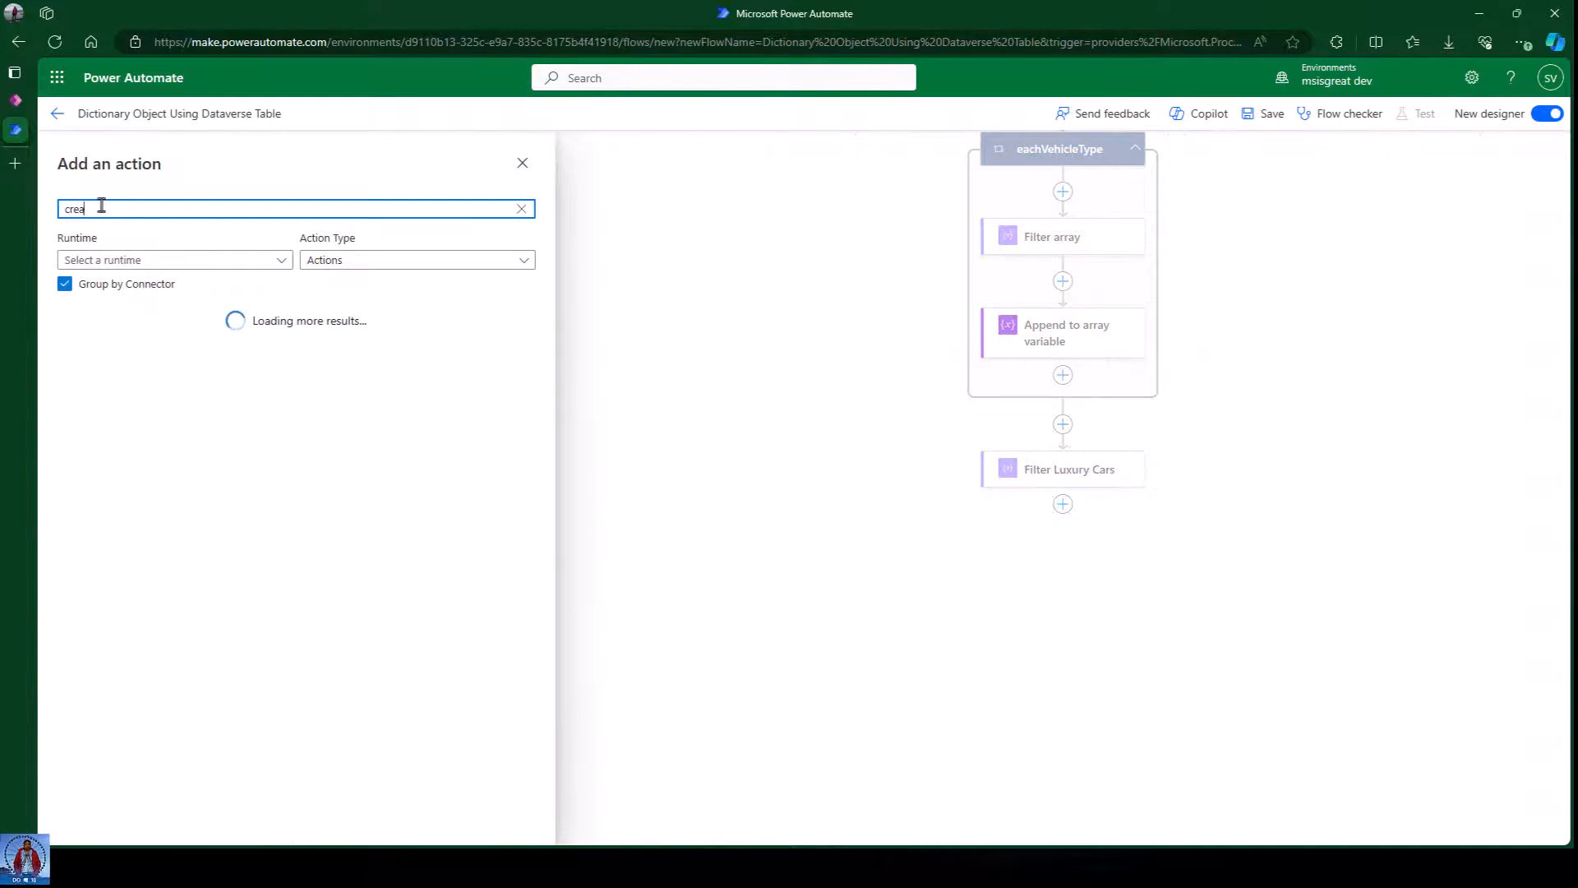
type("te html")
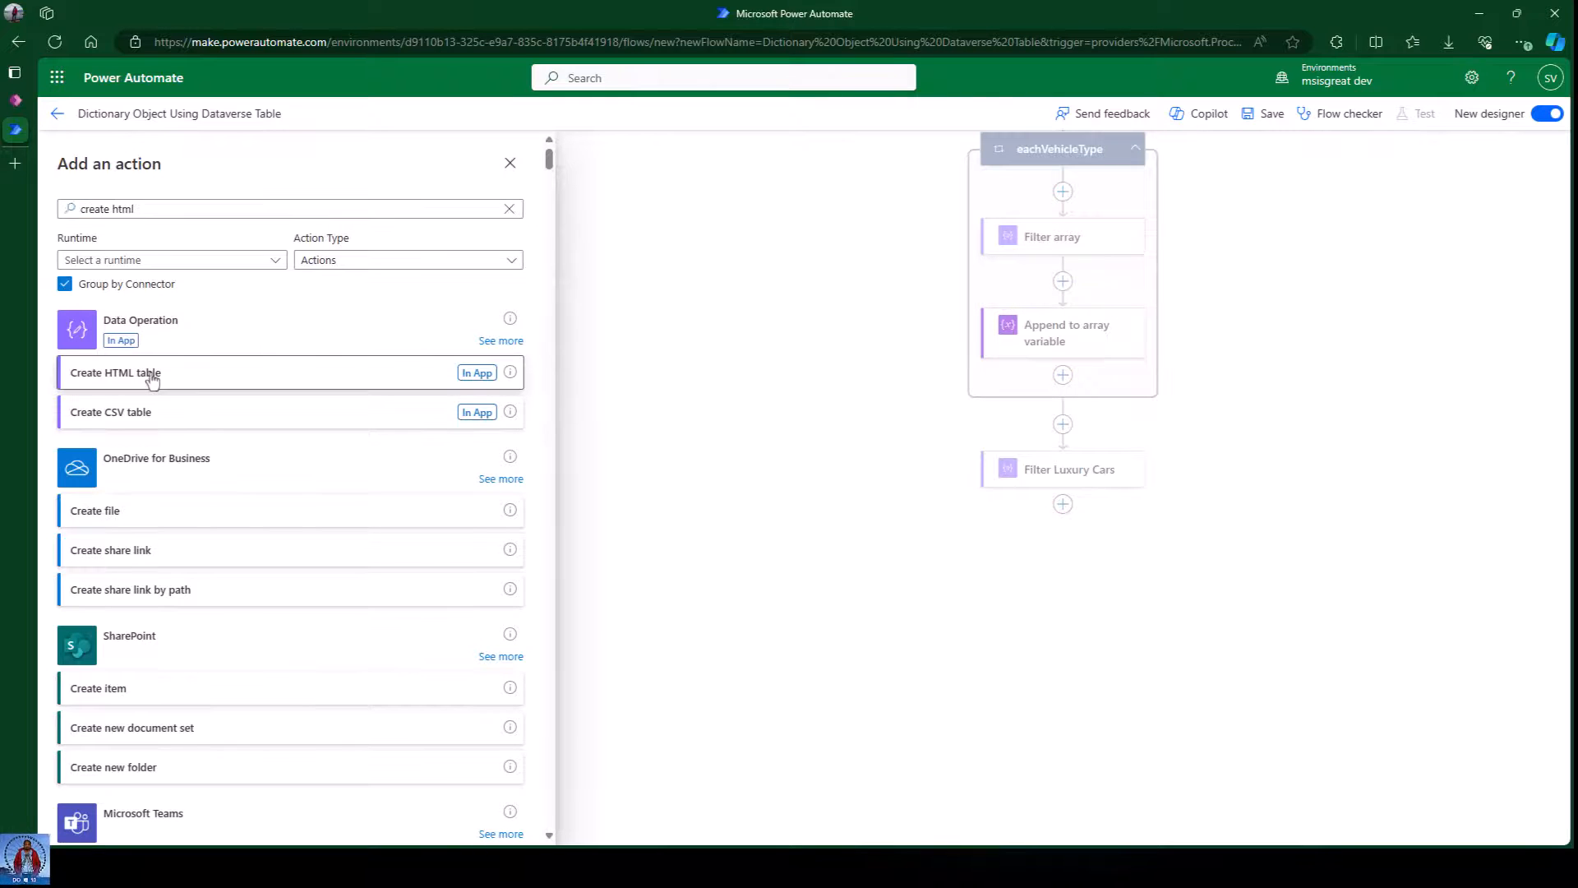
left_click(150, 374)
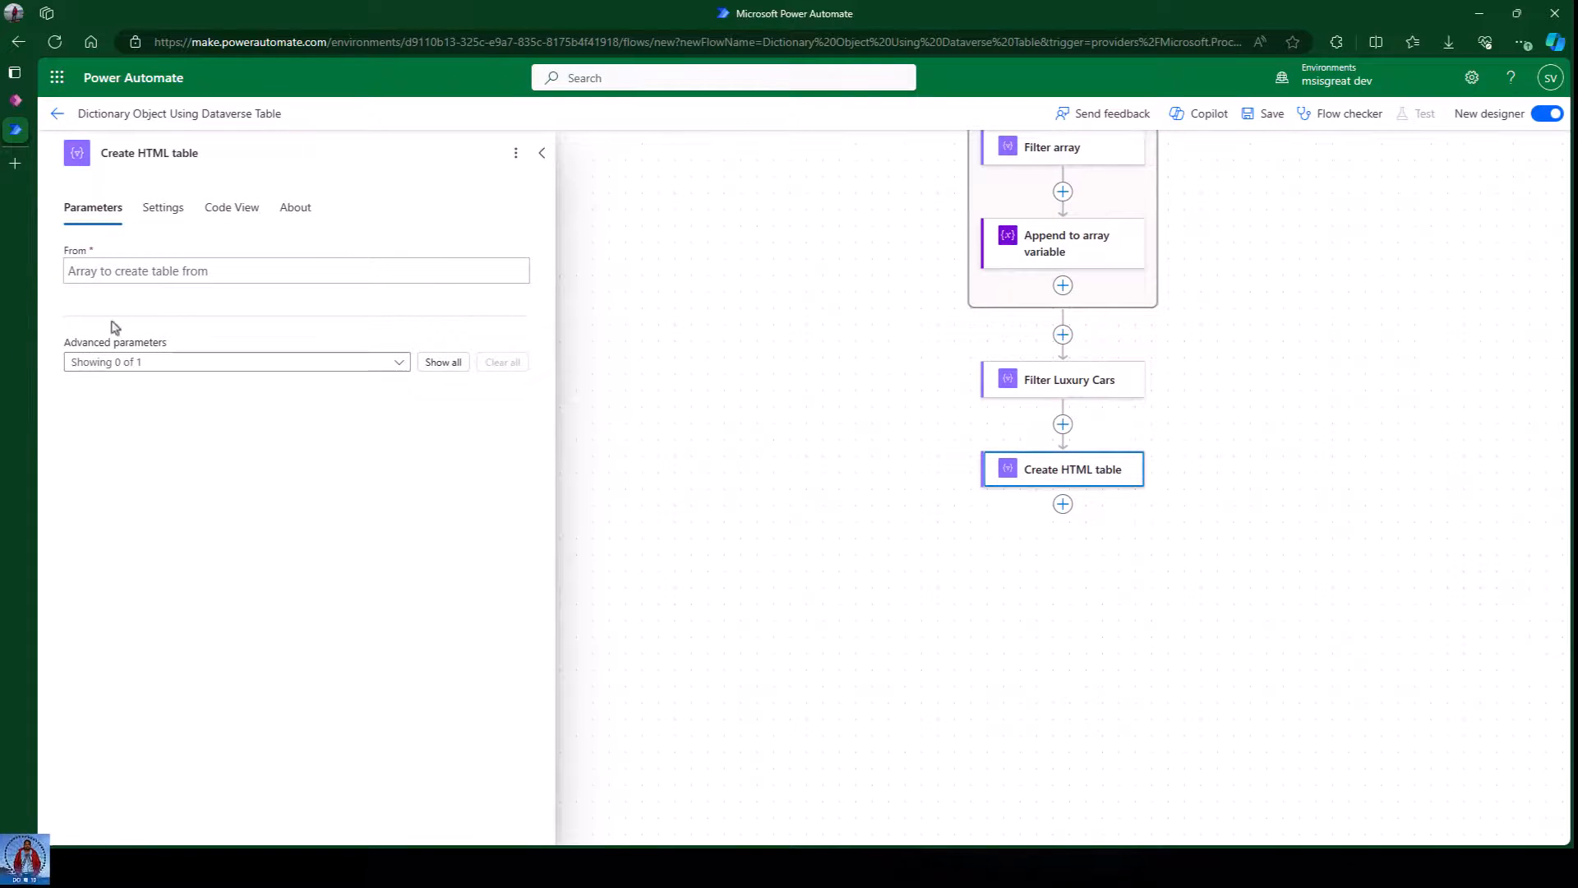
left_click(123, 271)
left_click(531, 267)
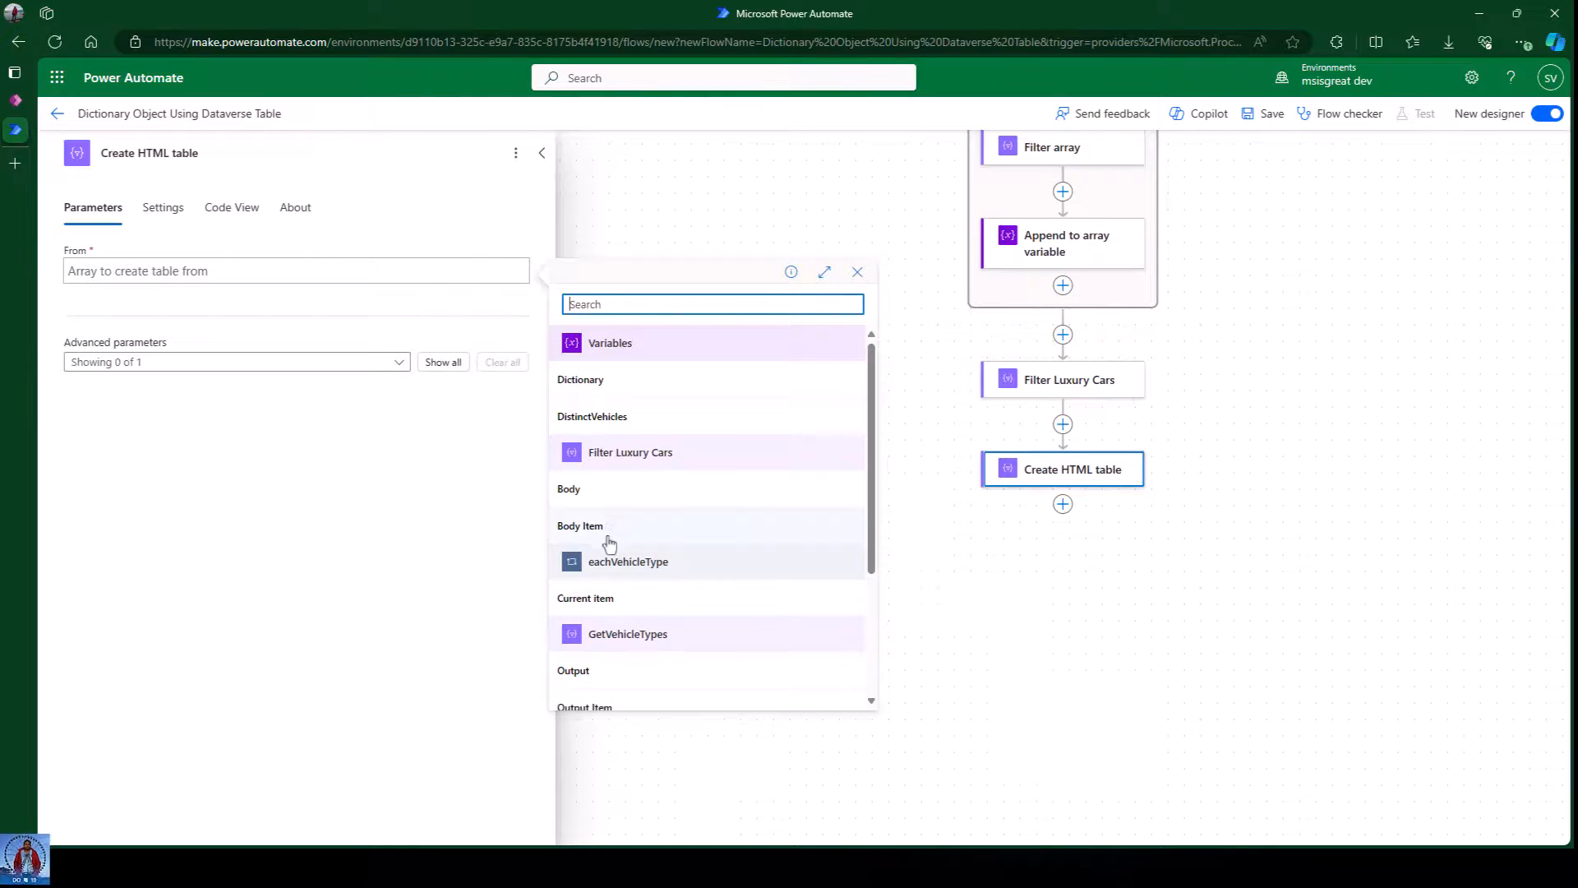
left_click(613, 493)
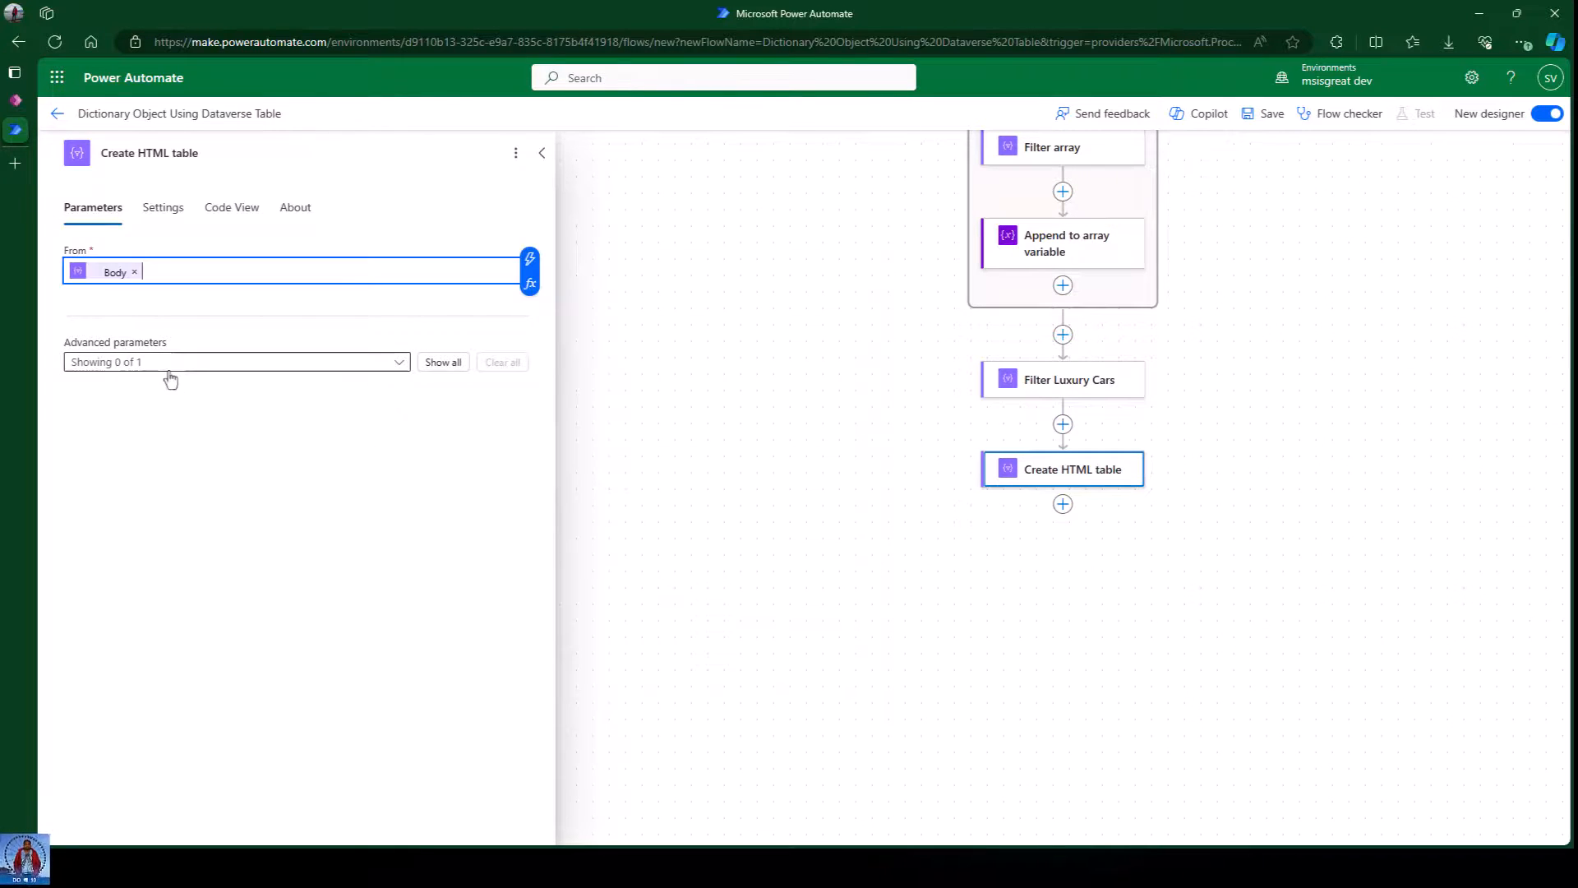
Enable the table's Columns parameter (Automatic) and close the step settings.
left_click(279, 363)
left_click(148, 391)
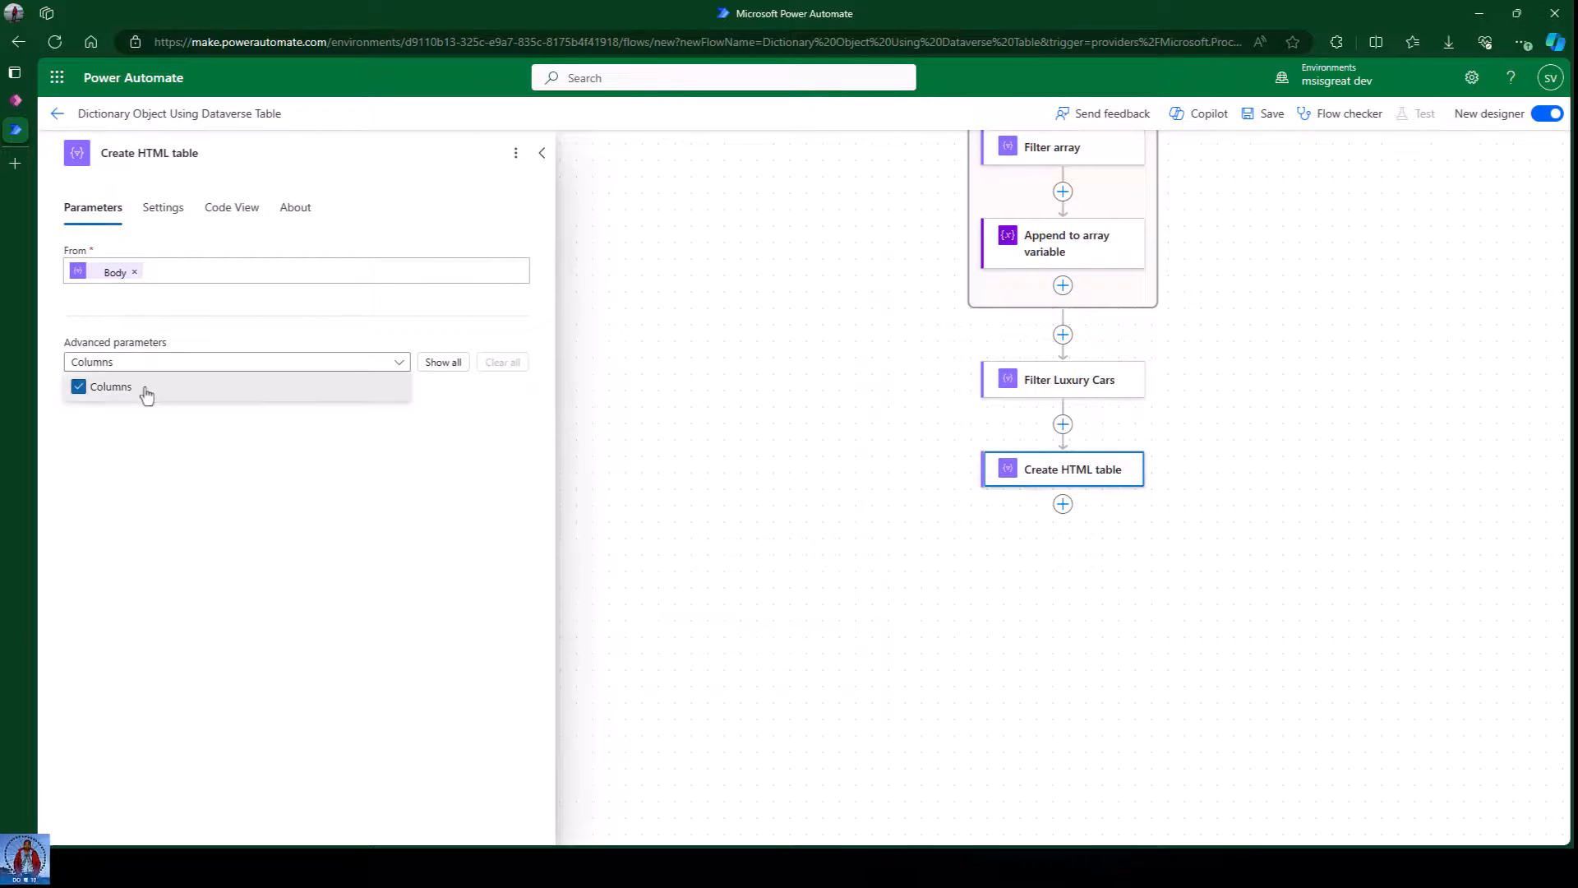
left_click(359, 494)
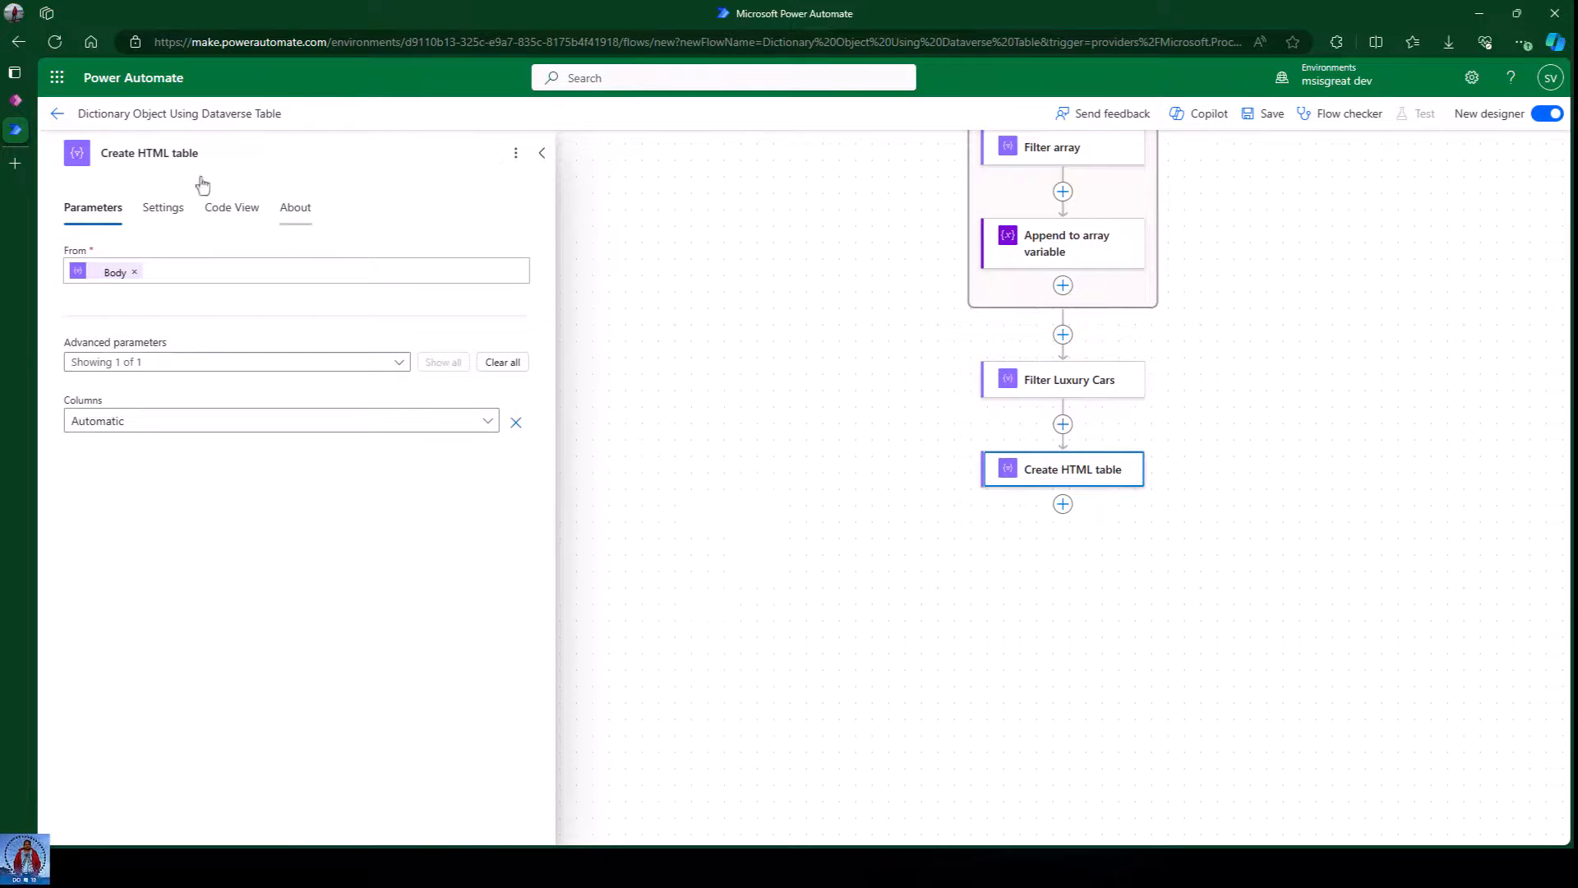
left_click(736, 335)
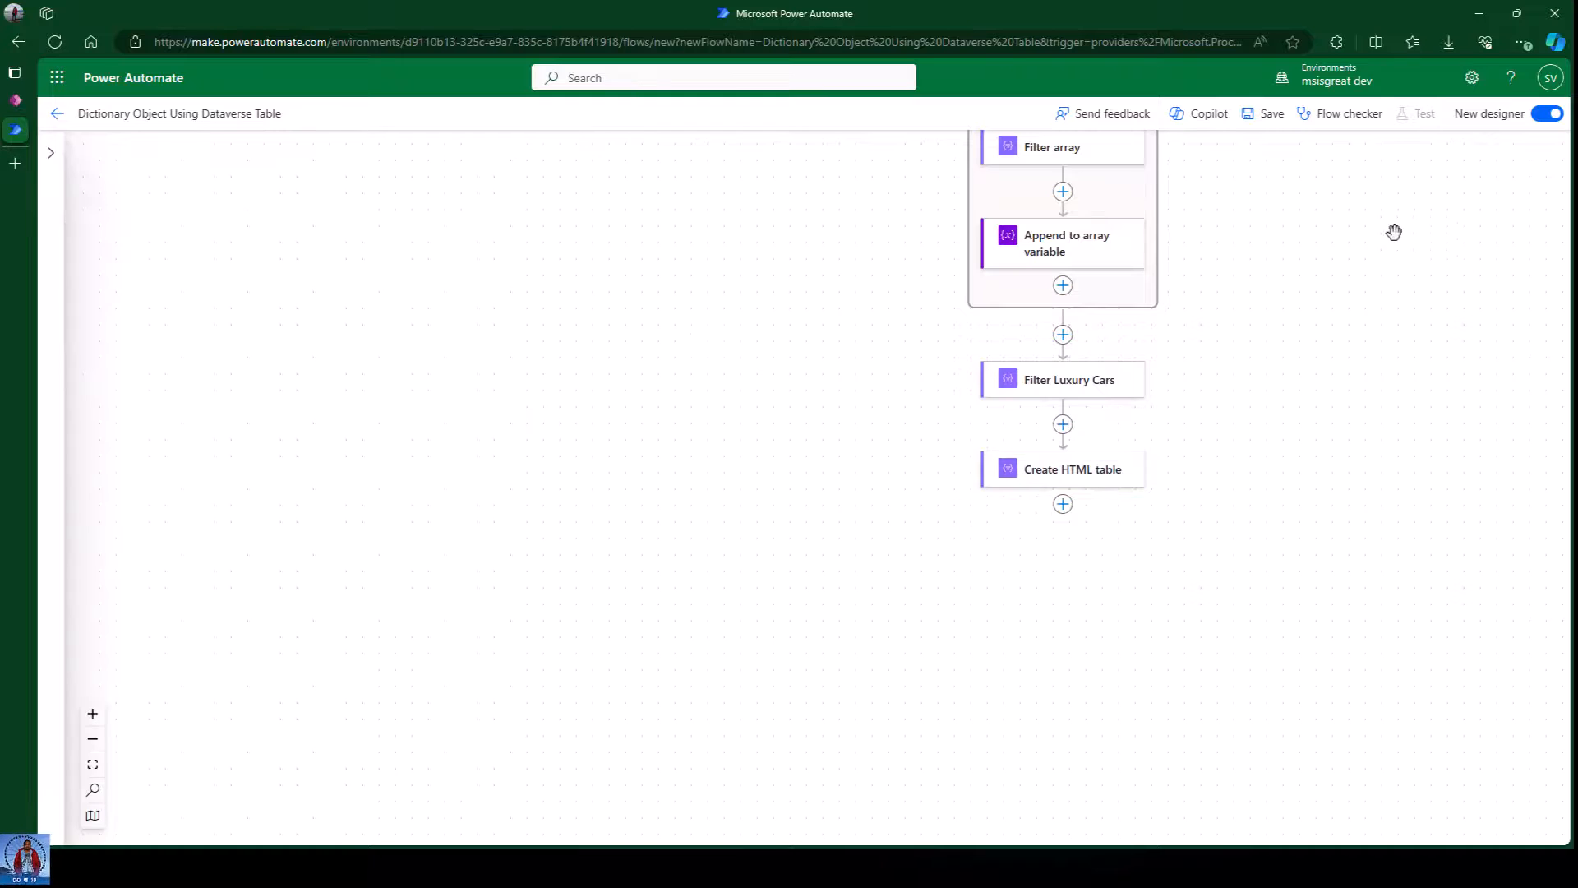
left_click_drag(1300, 433, 878, 433)
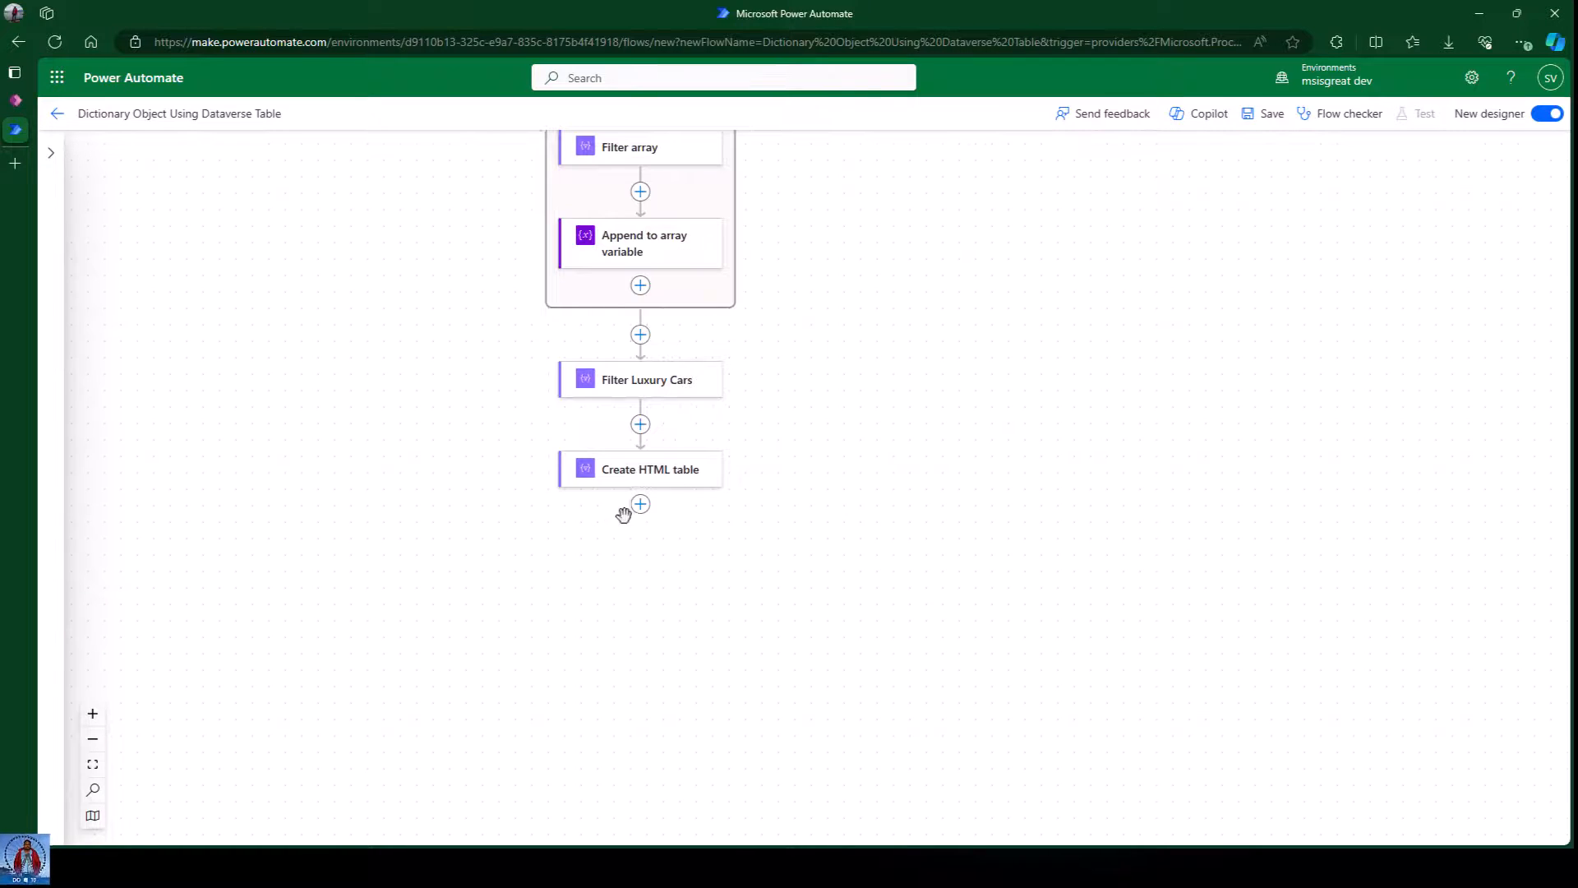
left_click(646, 504)
left_click(750, 498)
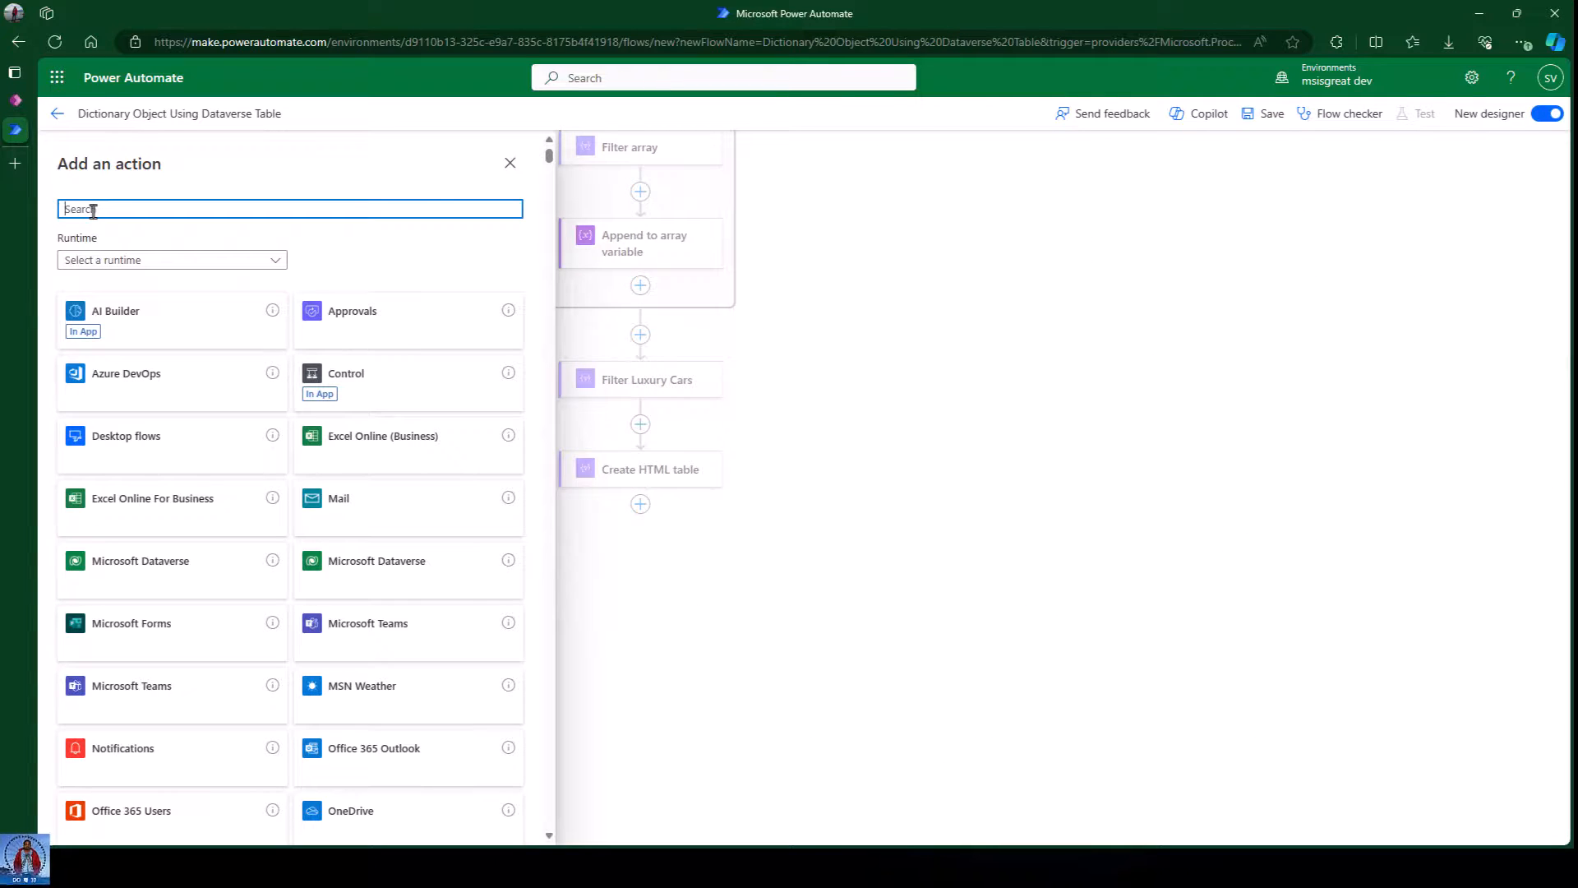
Add Send an email (V2) with a custom recipient and subject 'Dataverse Dictionary Object Luxury Cars'.
type("send email")
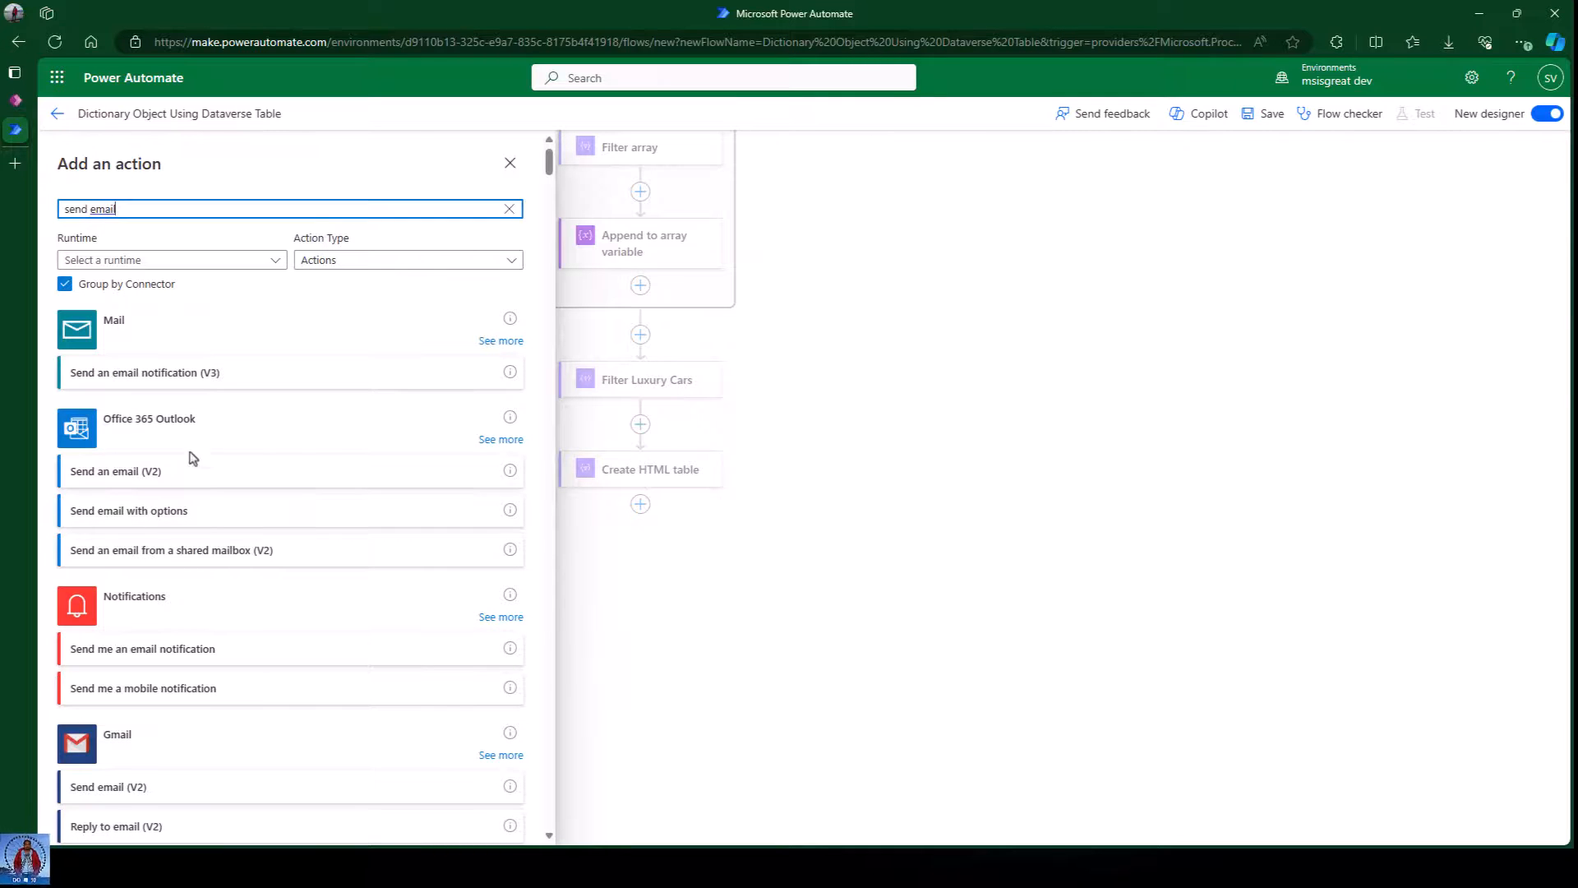
left_click(165, 475)
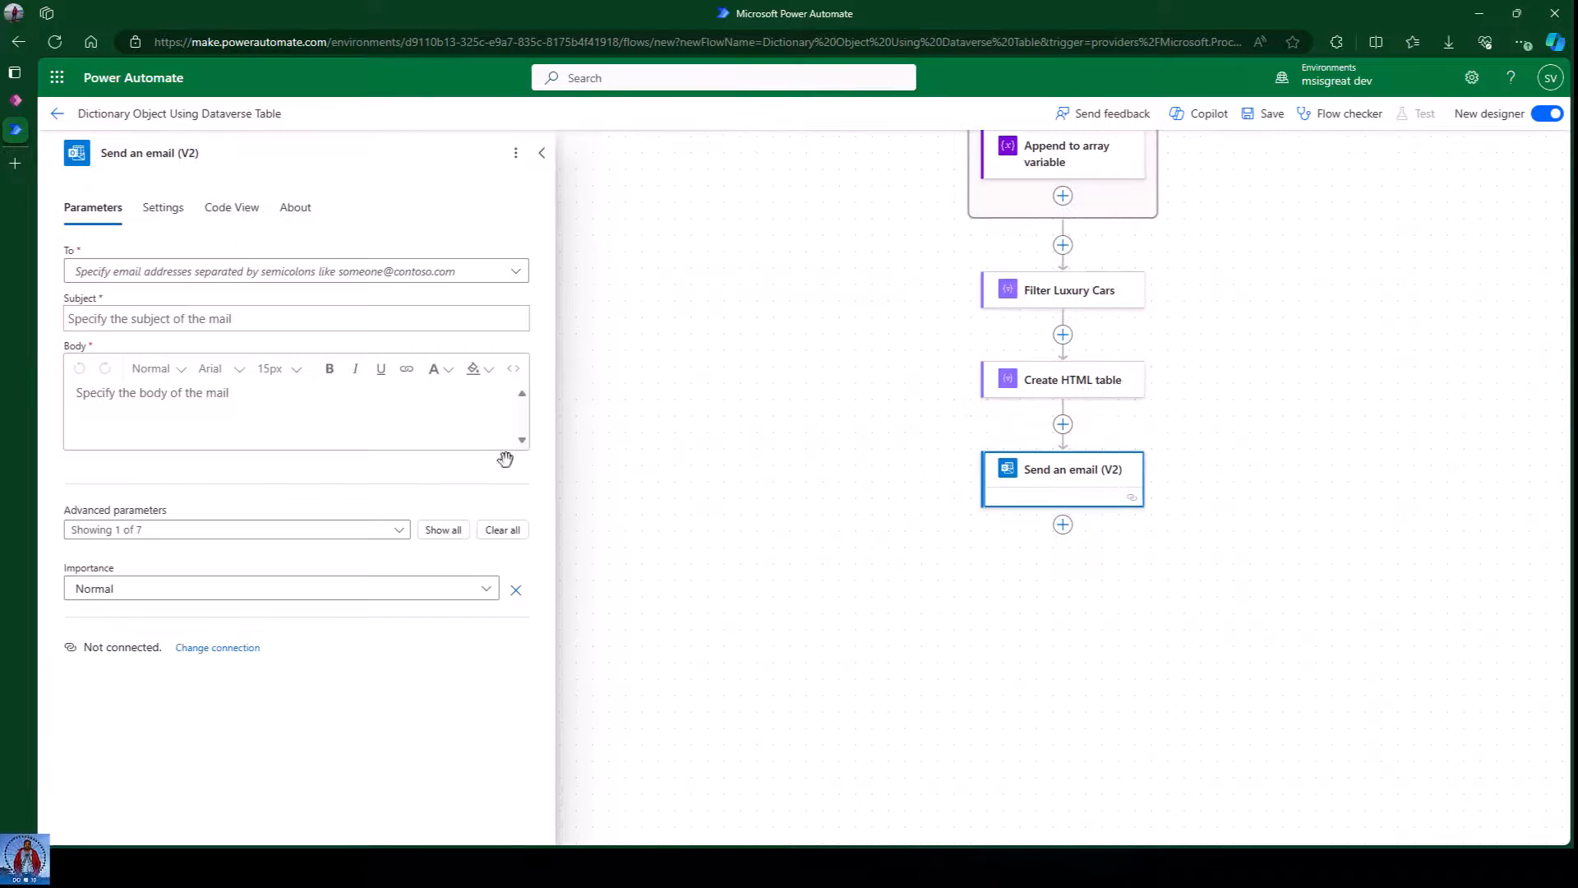
left_click(164, 274)
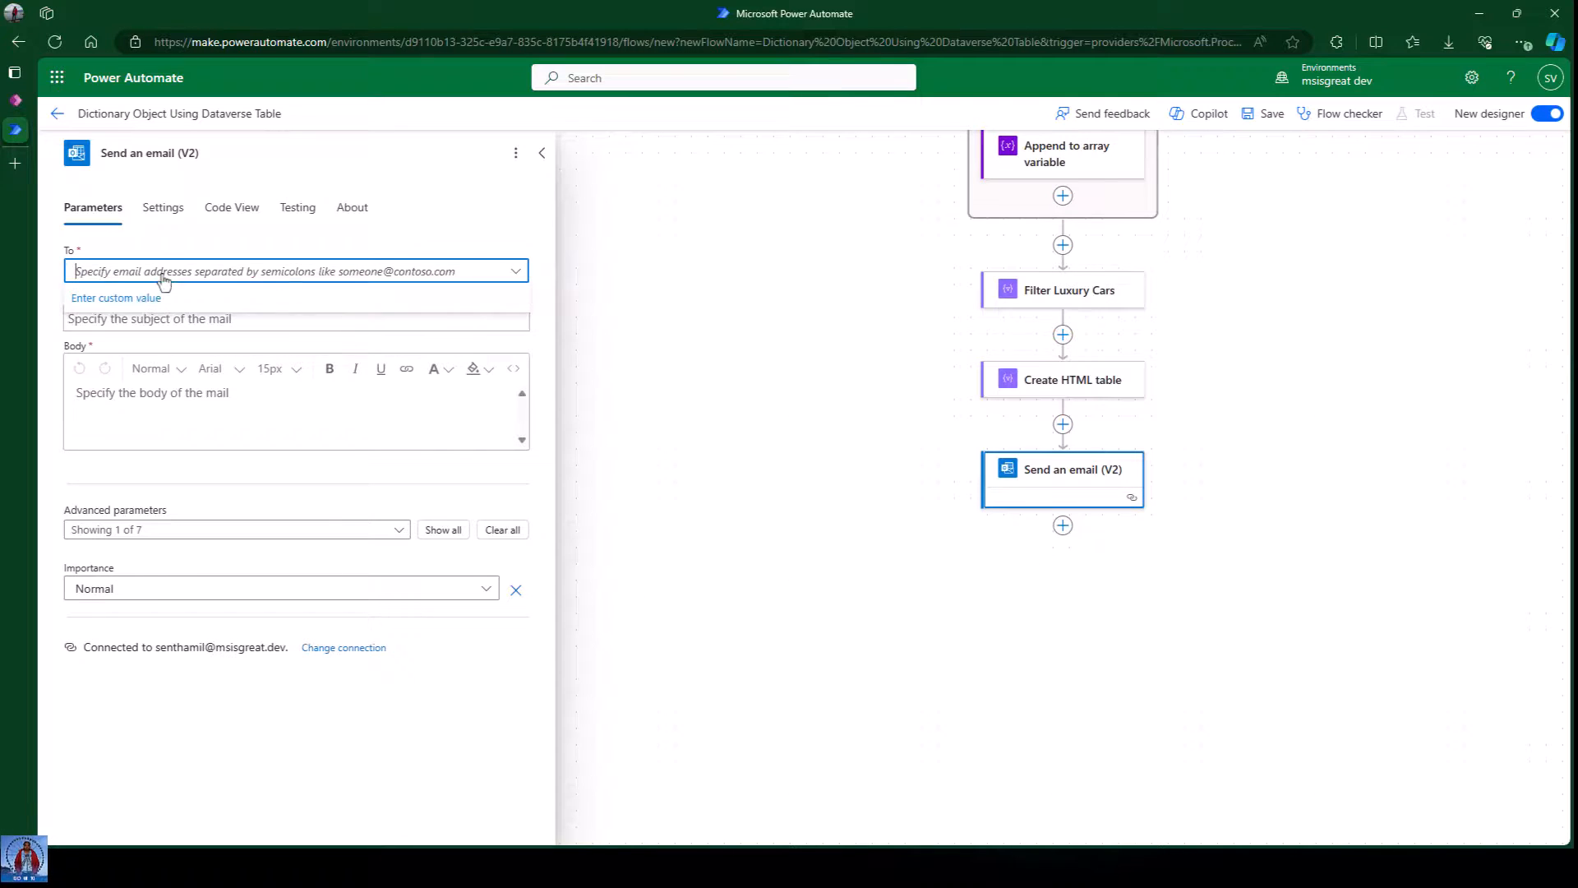
left_click(123, 297)
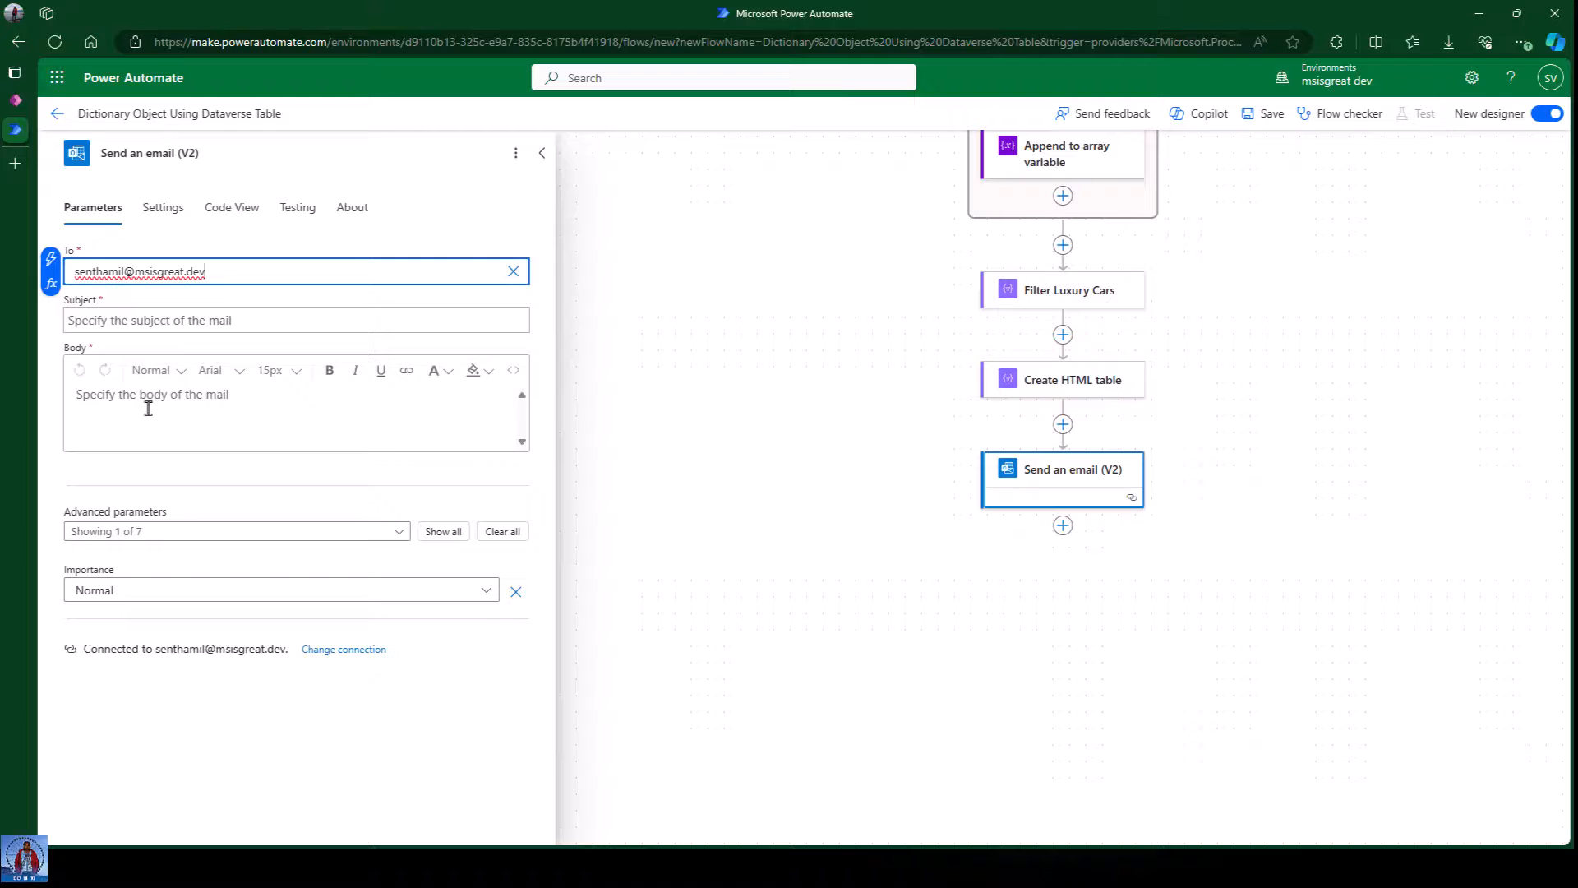
left_click(178, 322)
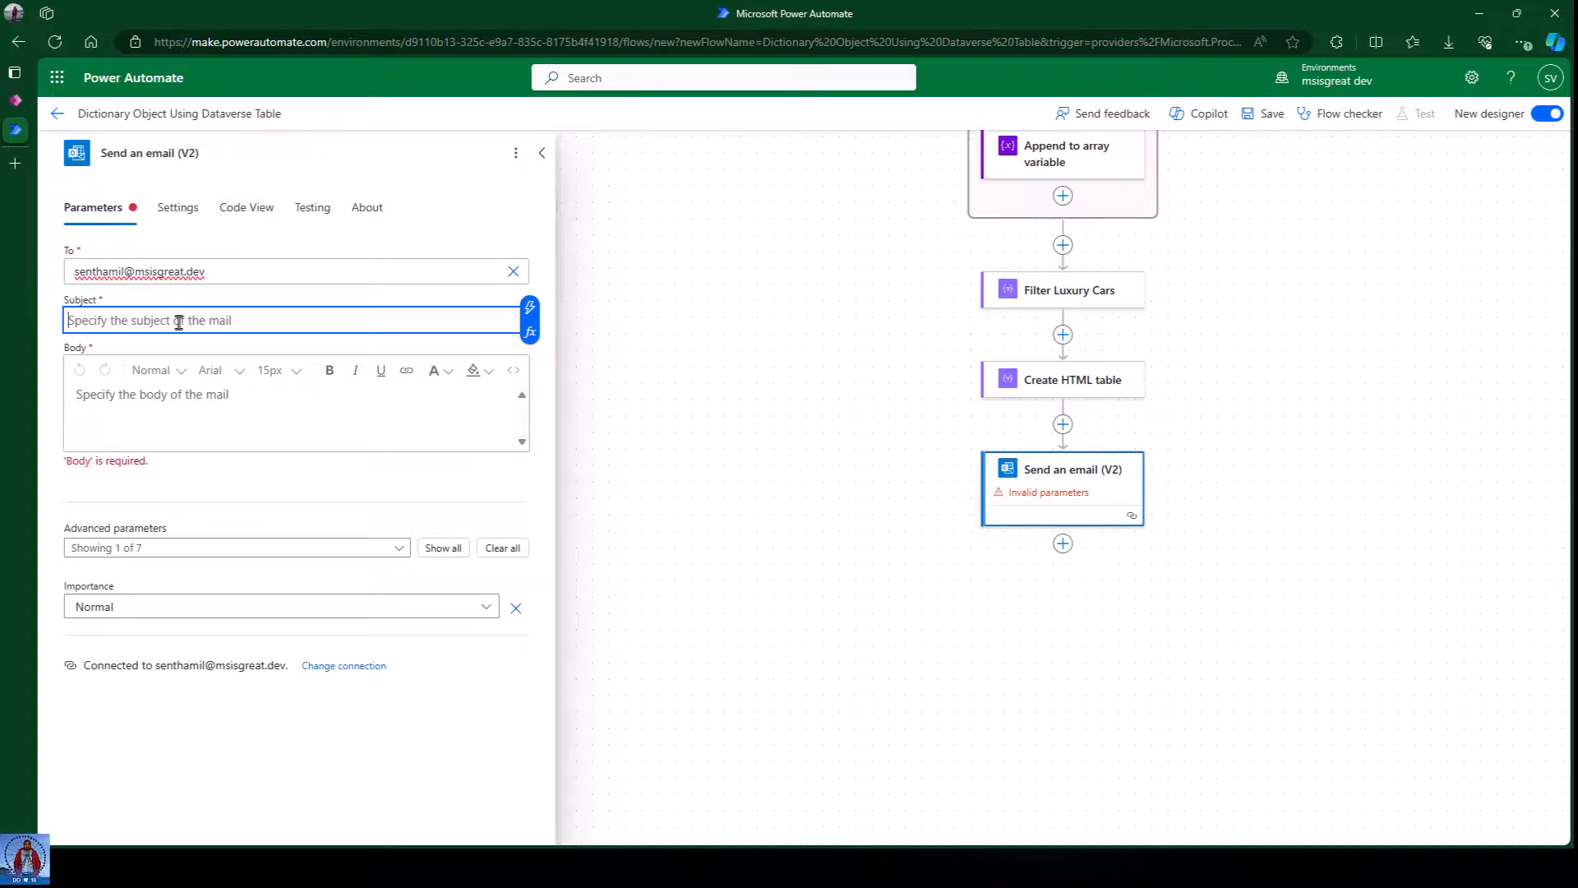
type("Dat")
Put the Create HTML table Output in the email body and close the step.
left_click(211, 411)
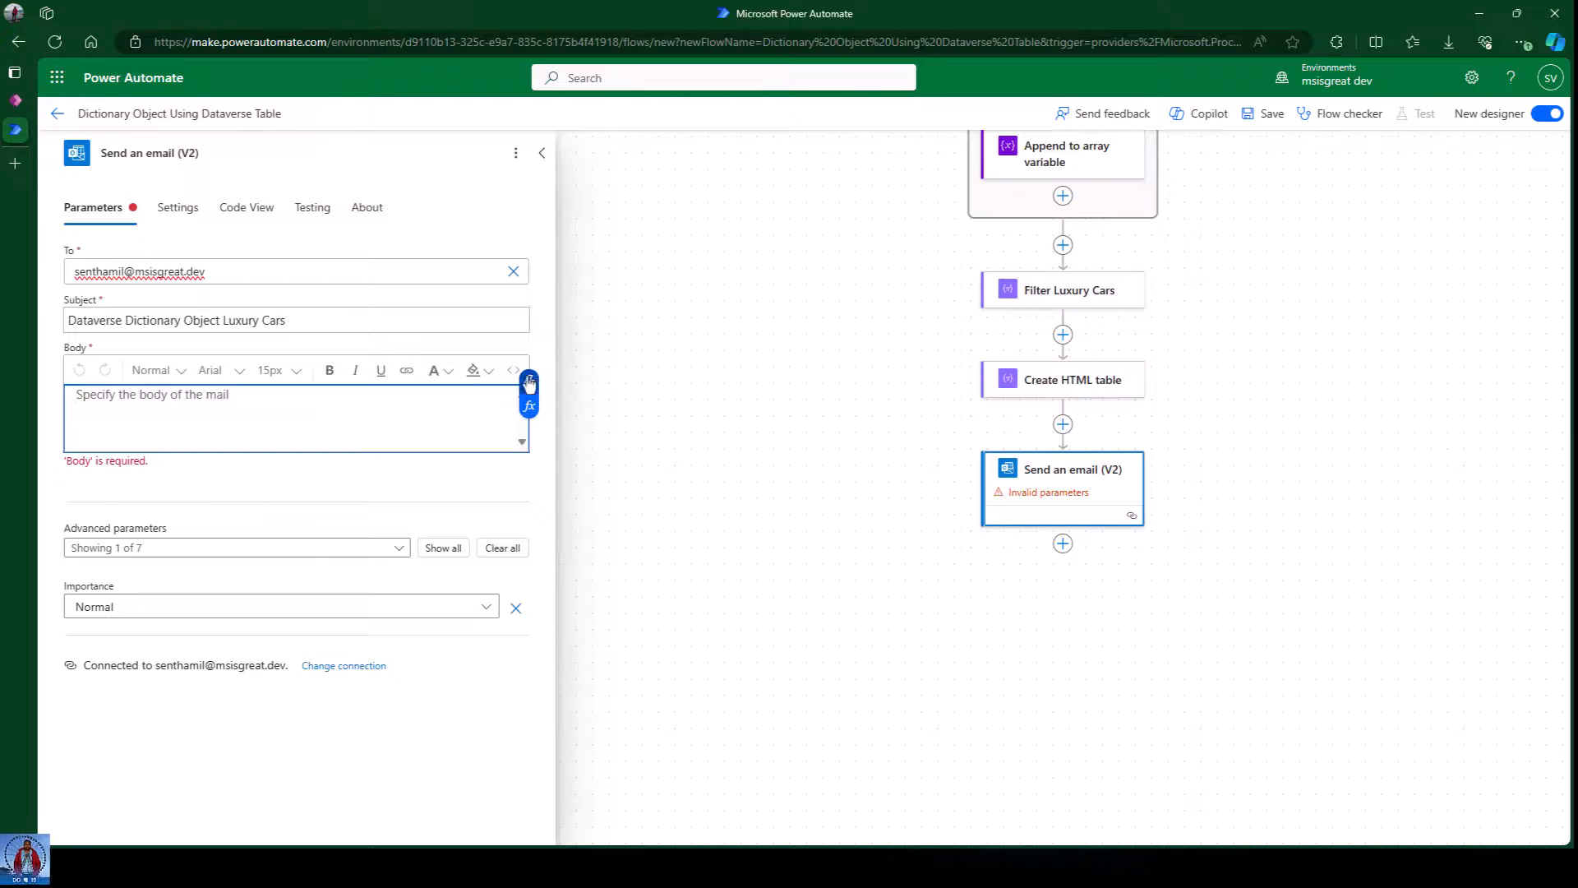
left_click(529, 380)
left_click(604, 479)
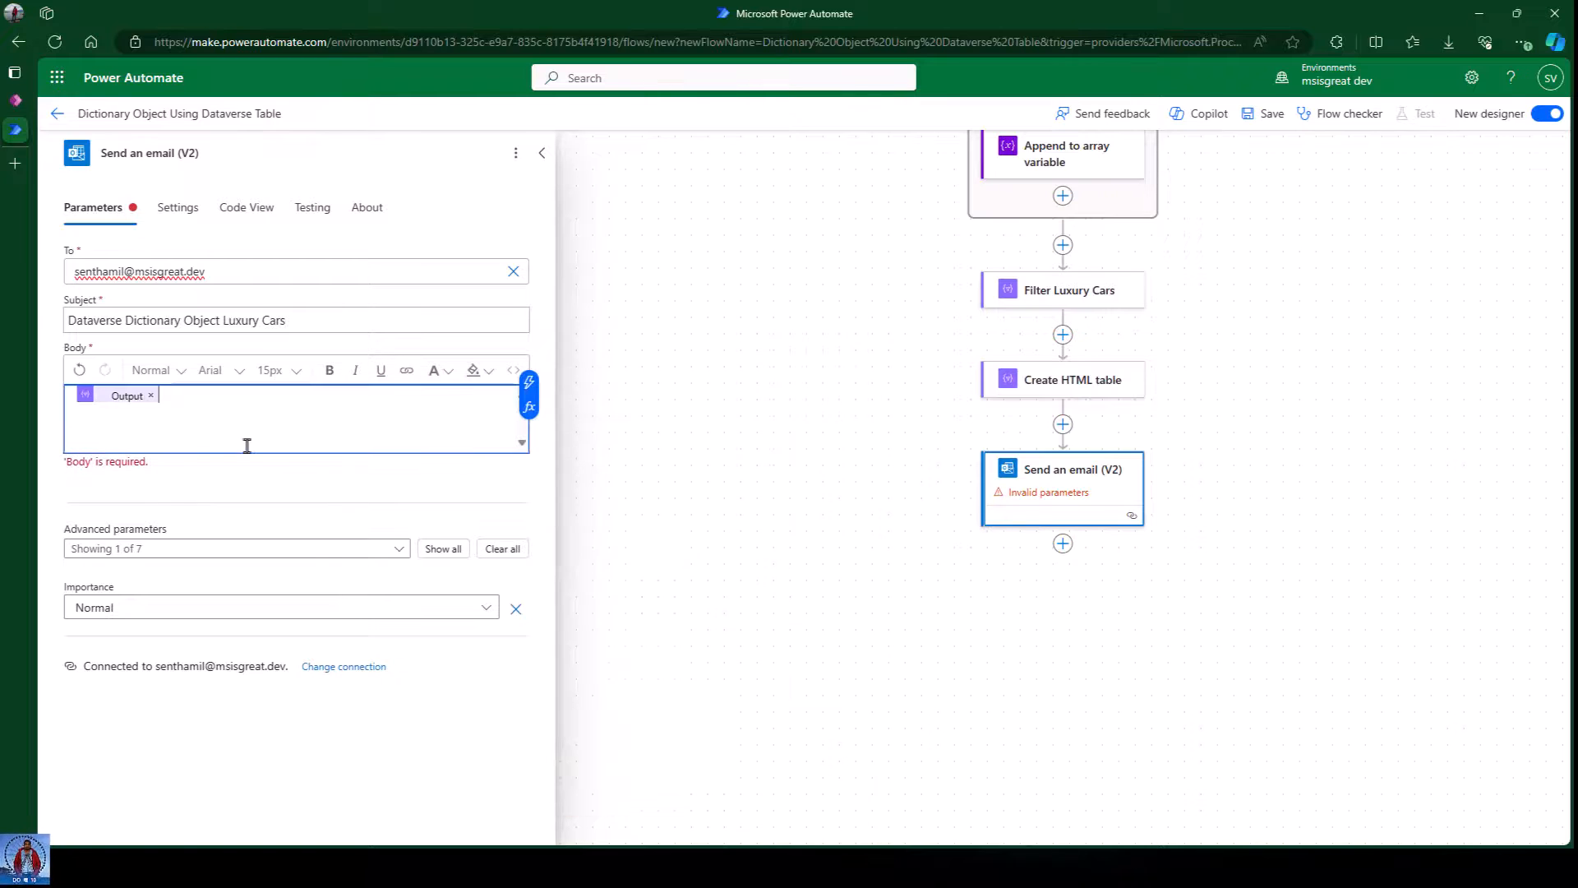
left_click(216, 496)
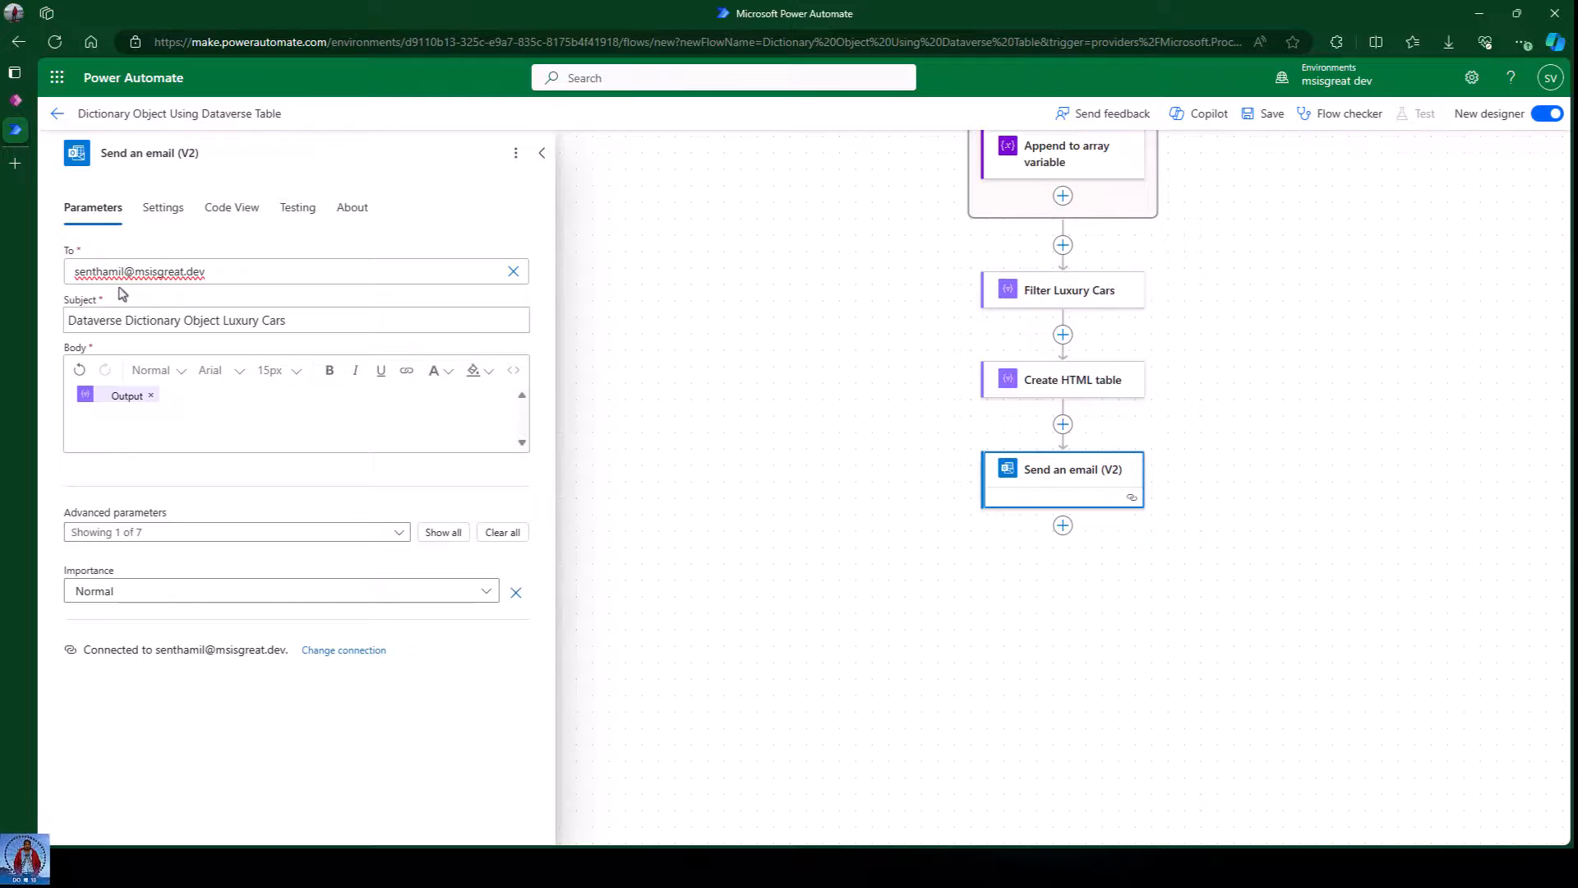
left_click(690, 260)
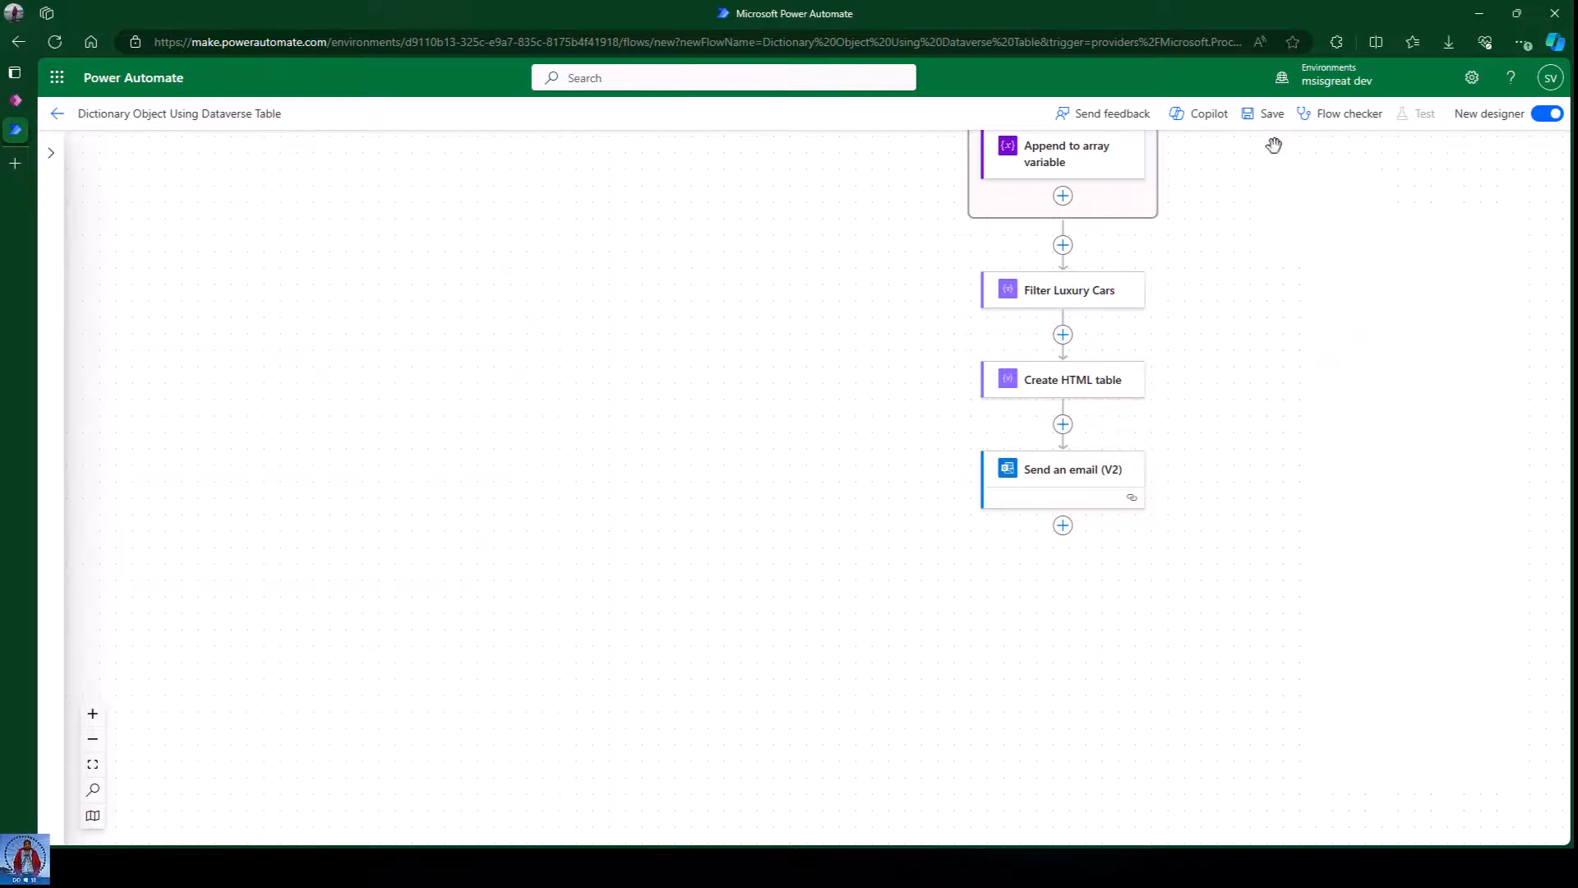
Save the Dictionary Object Using Dataverse Table flow and run a manual test.
left_click(1266, 114)
left_click(1416, 114)
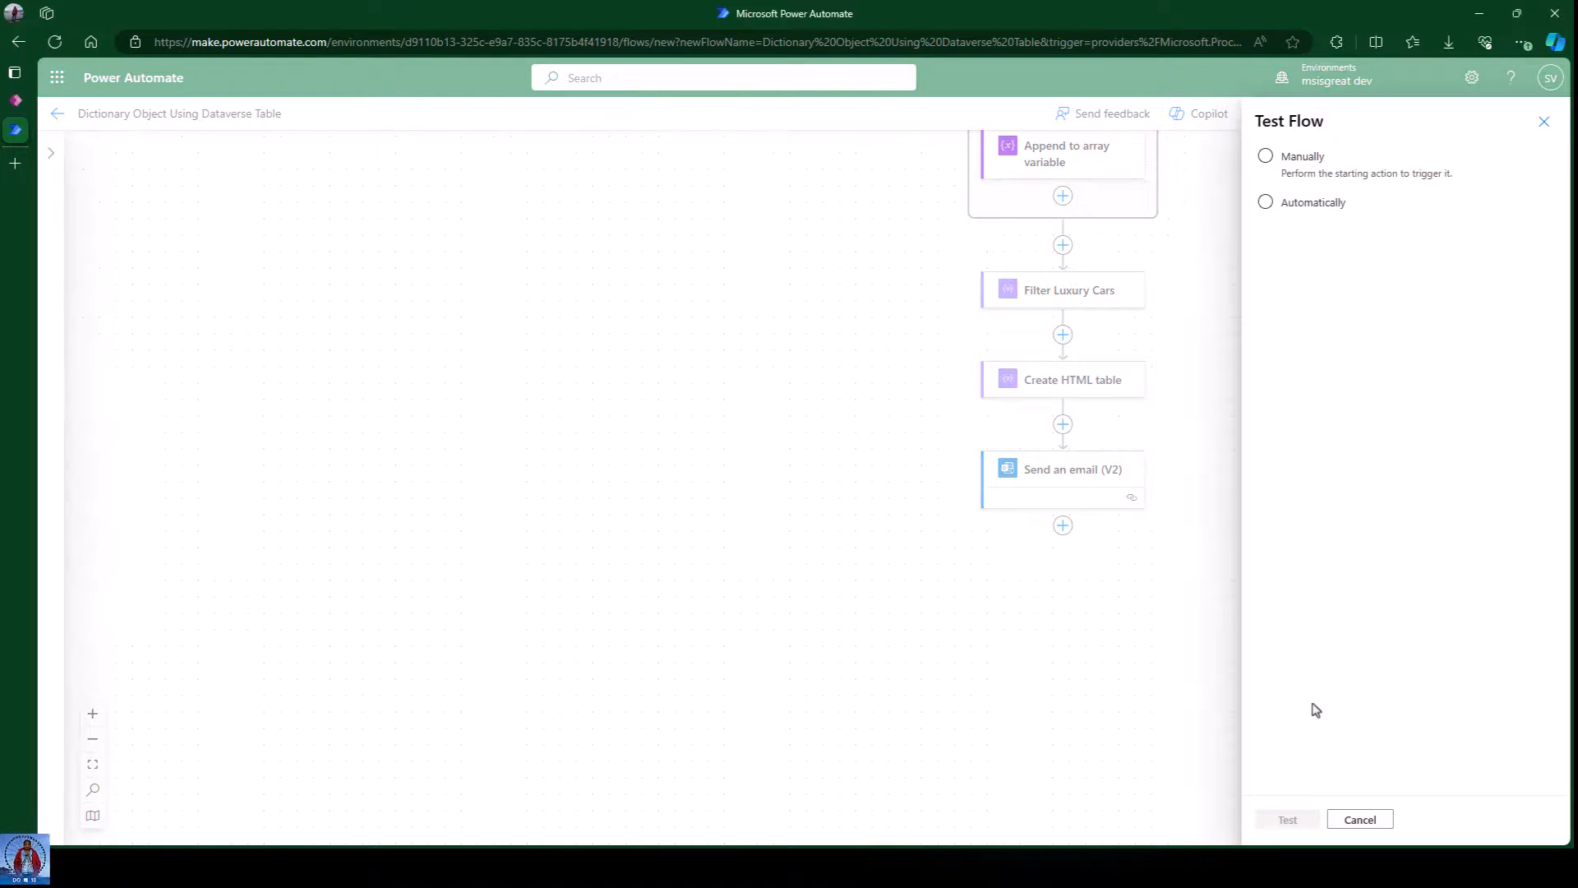
left_click(1310, 156)
left_click(1284, 819)
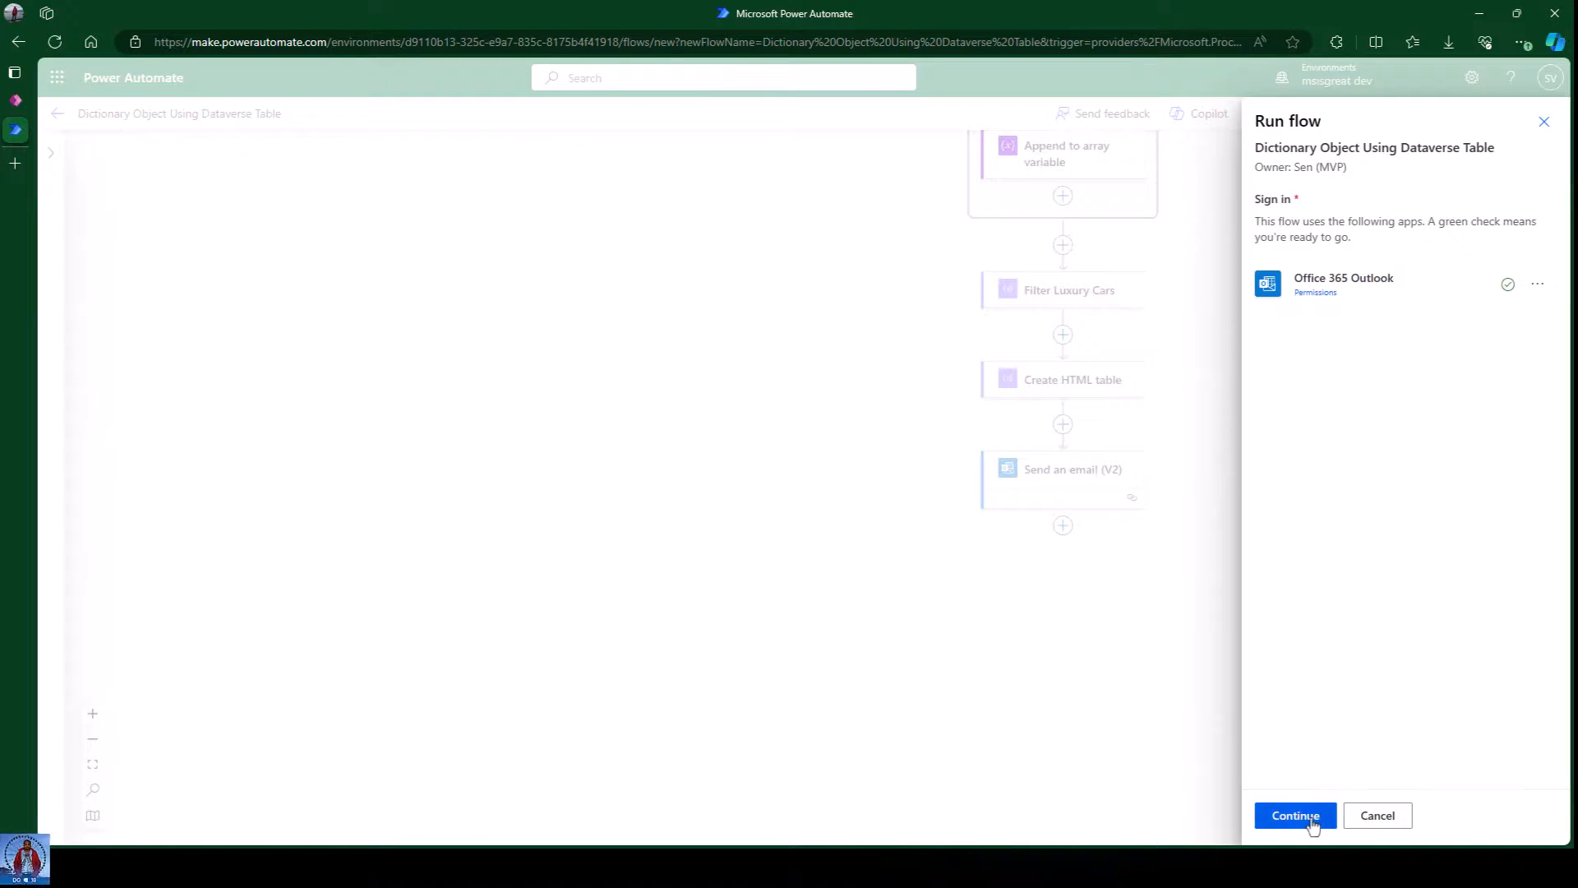
left_click(1297, 816)
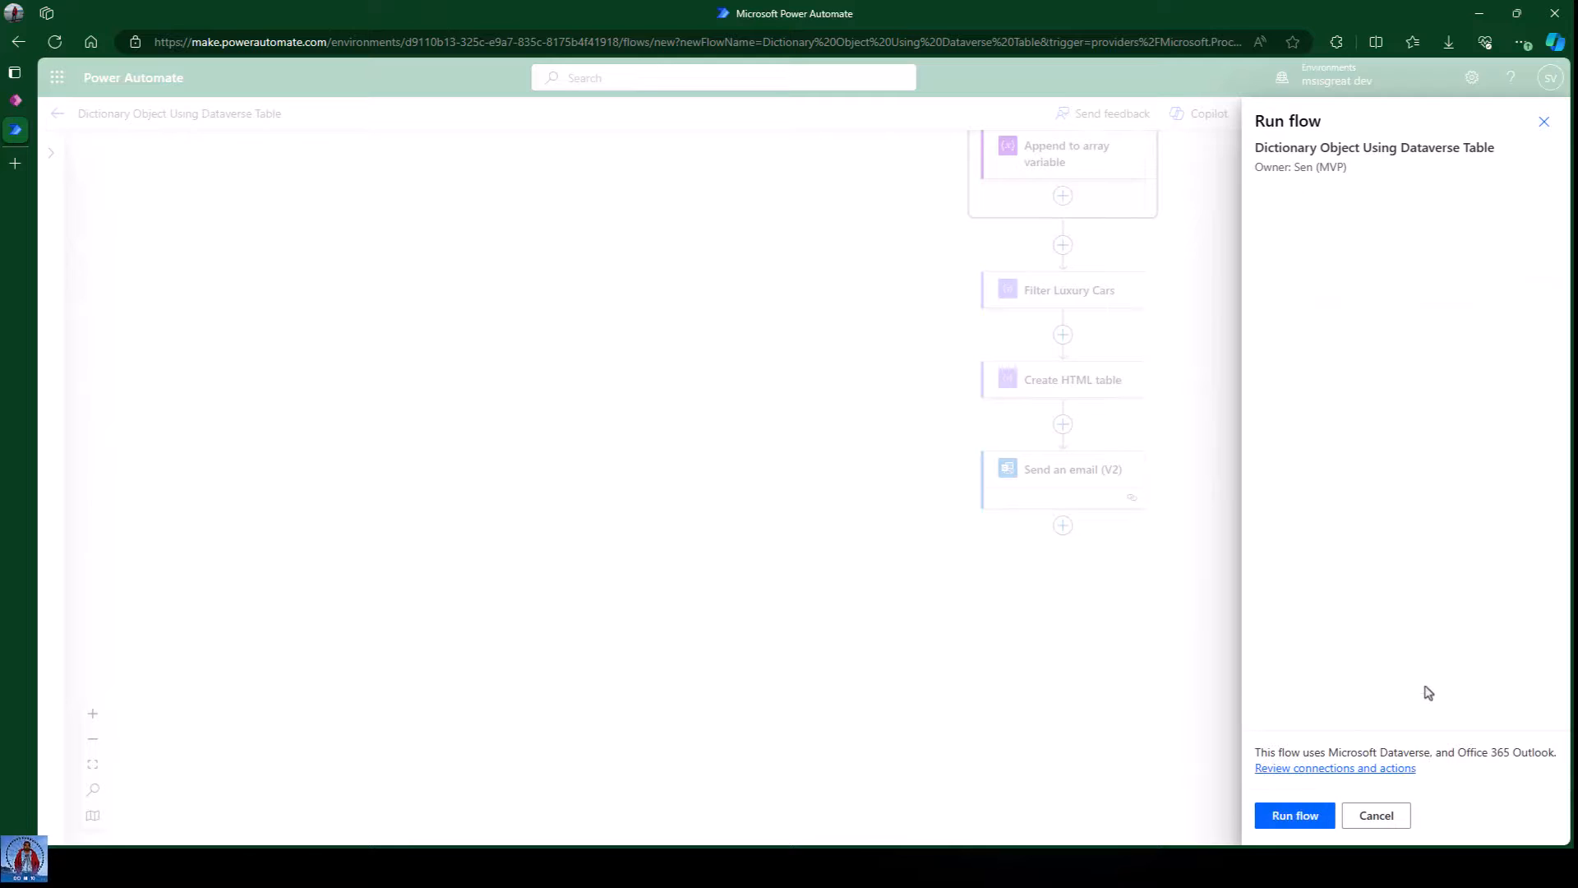
left_click(1295, 816)
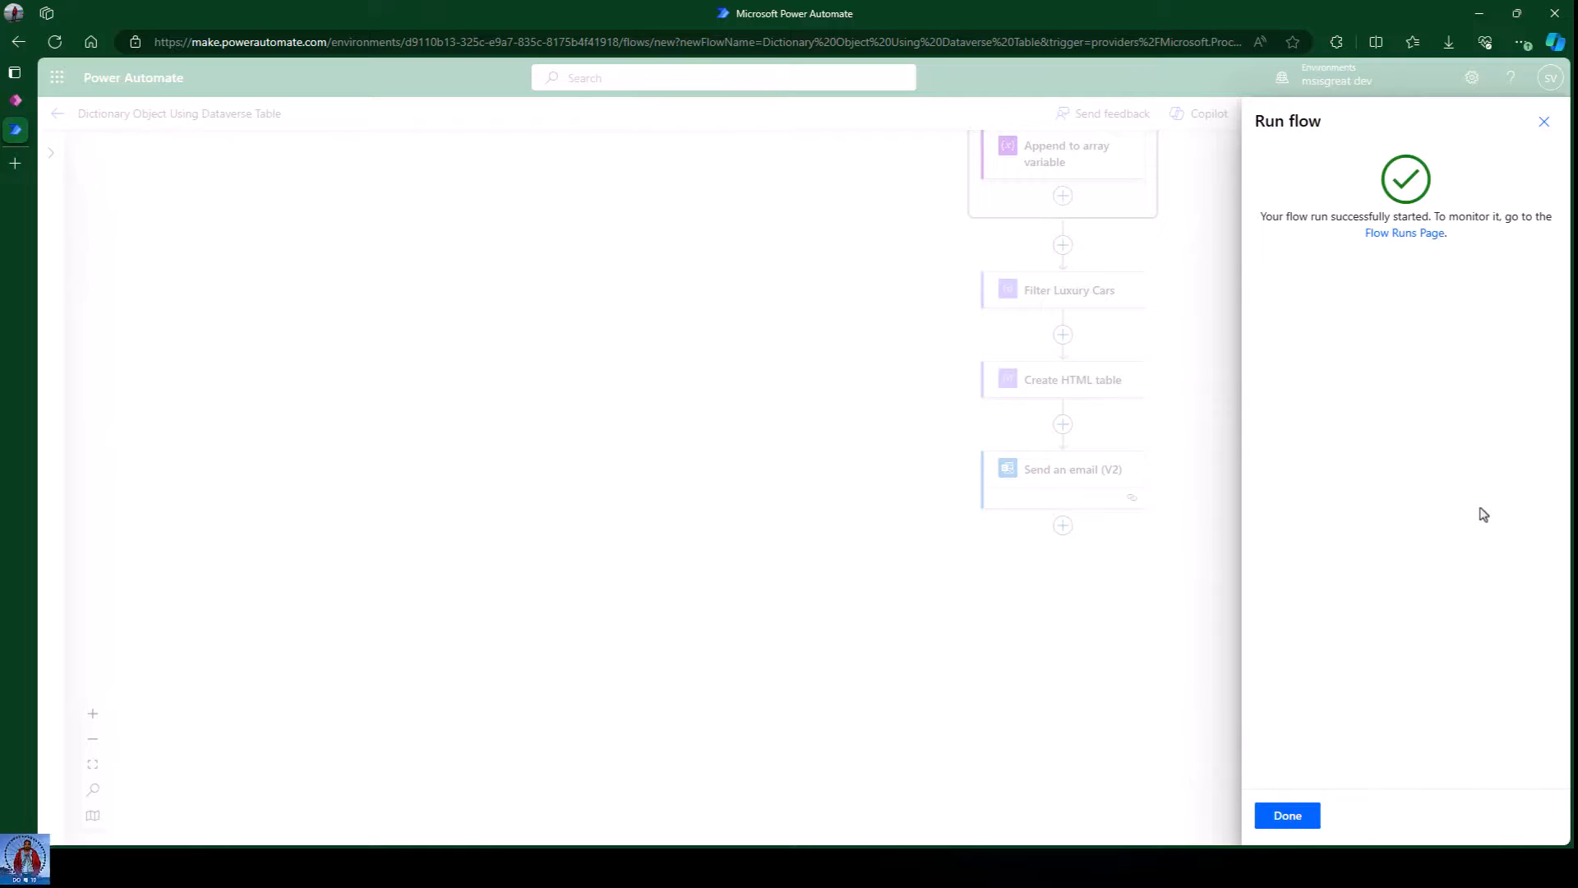
left_click(1287, 816)
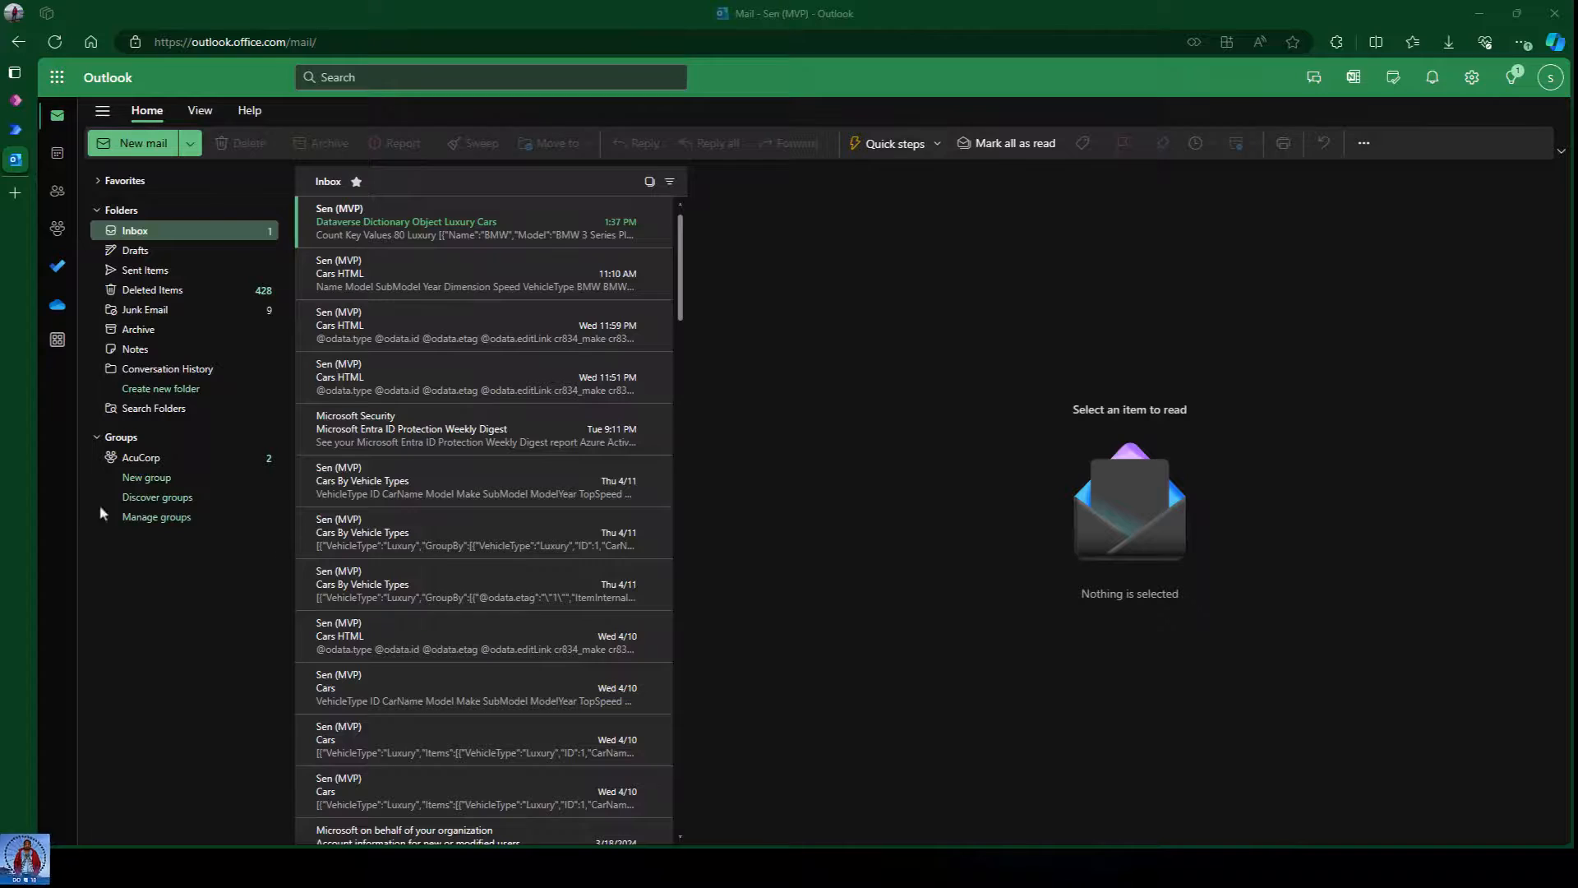
Open the Dataverse Dictionary Object Luxury Cars email and examine the raw JSON under Values.
left_click(426, 219)
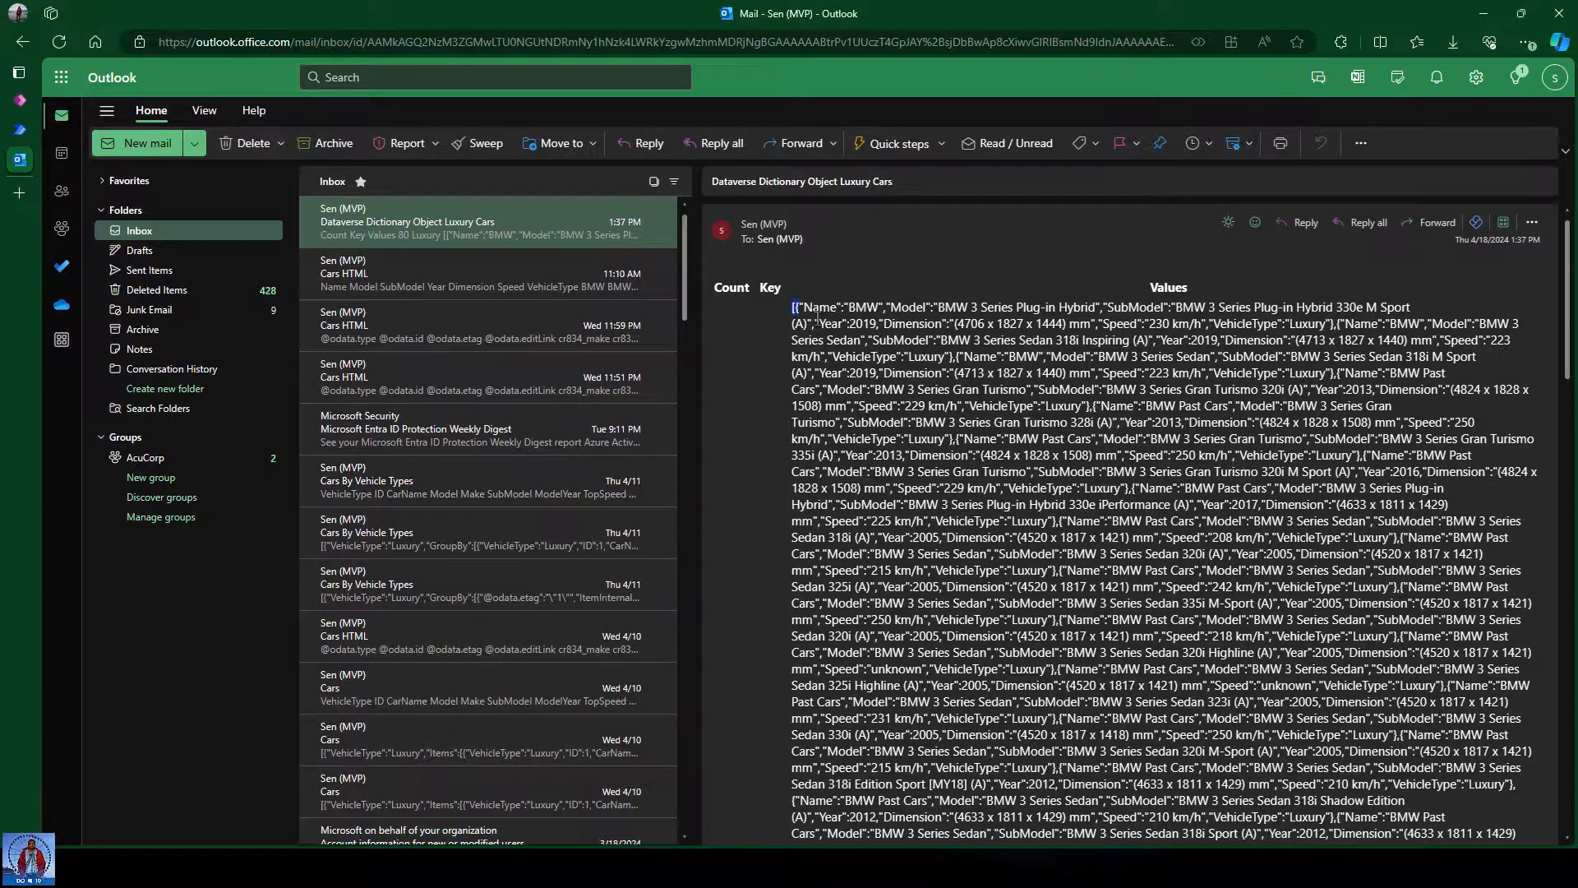
left_click_drag(791, 307, 953, 652)
left_click(954, 511)
left_click(20, 129)
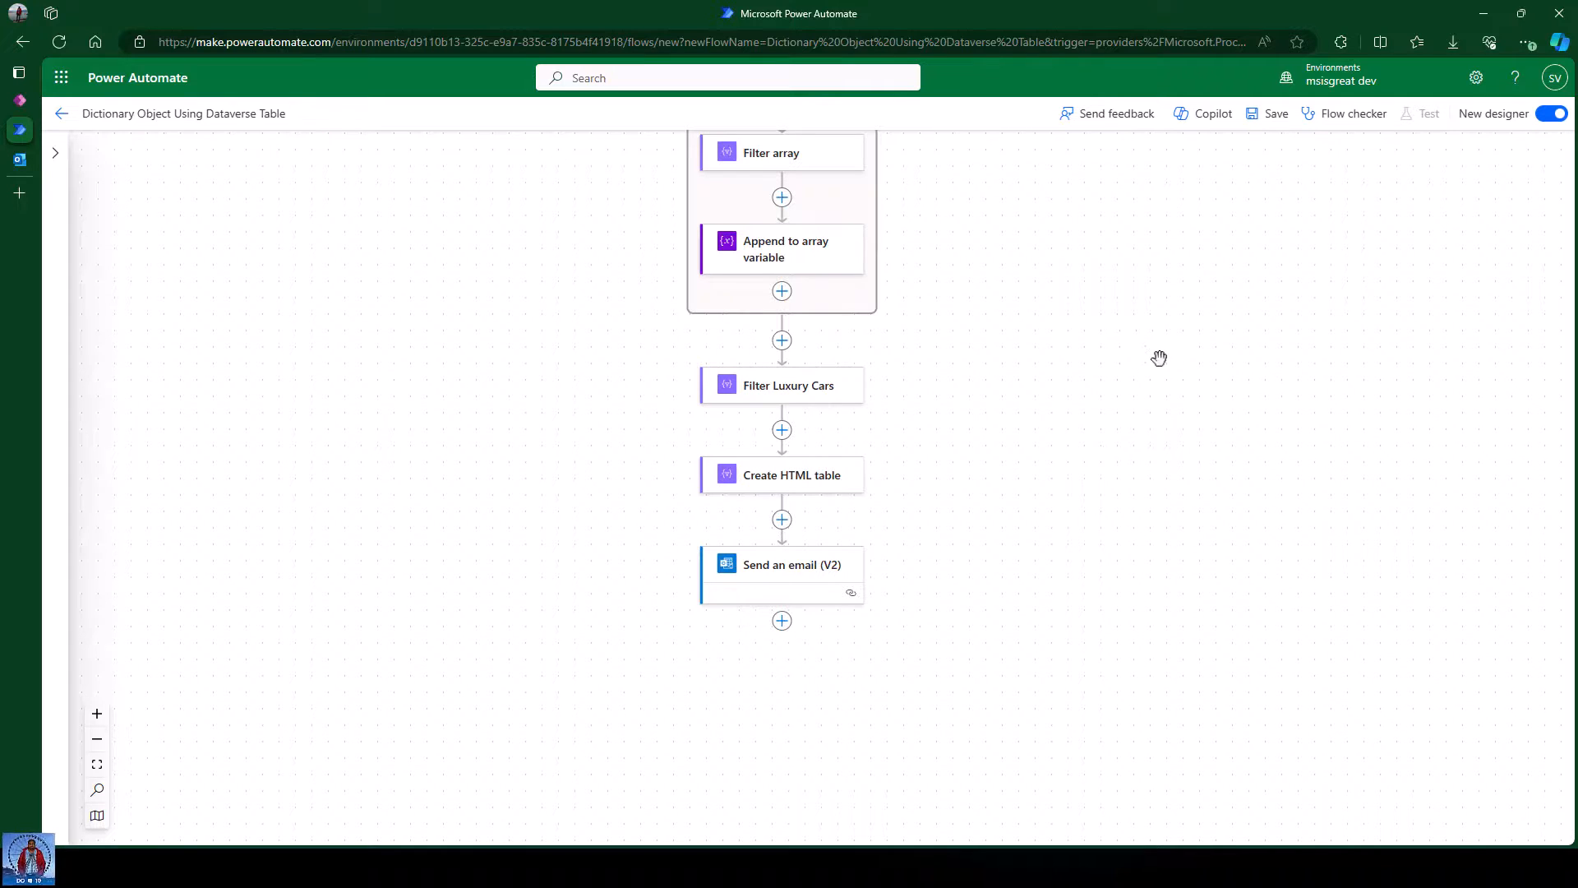
Check the Values key name in the Append to array variable step's dictionary entry.
scroll(1068, 300, "up", 1)
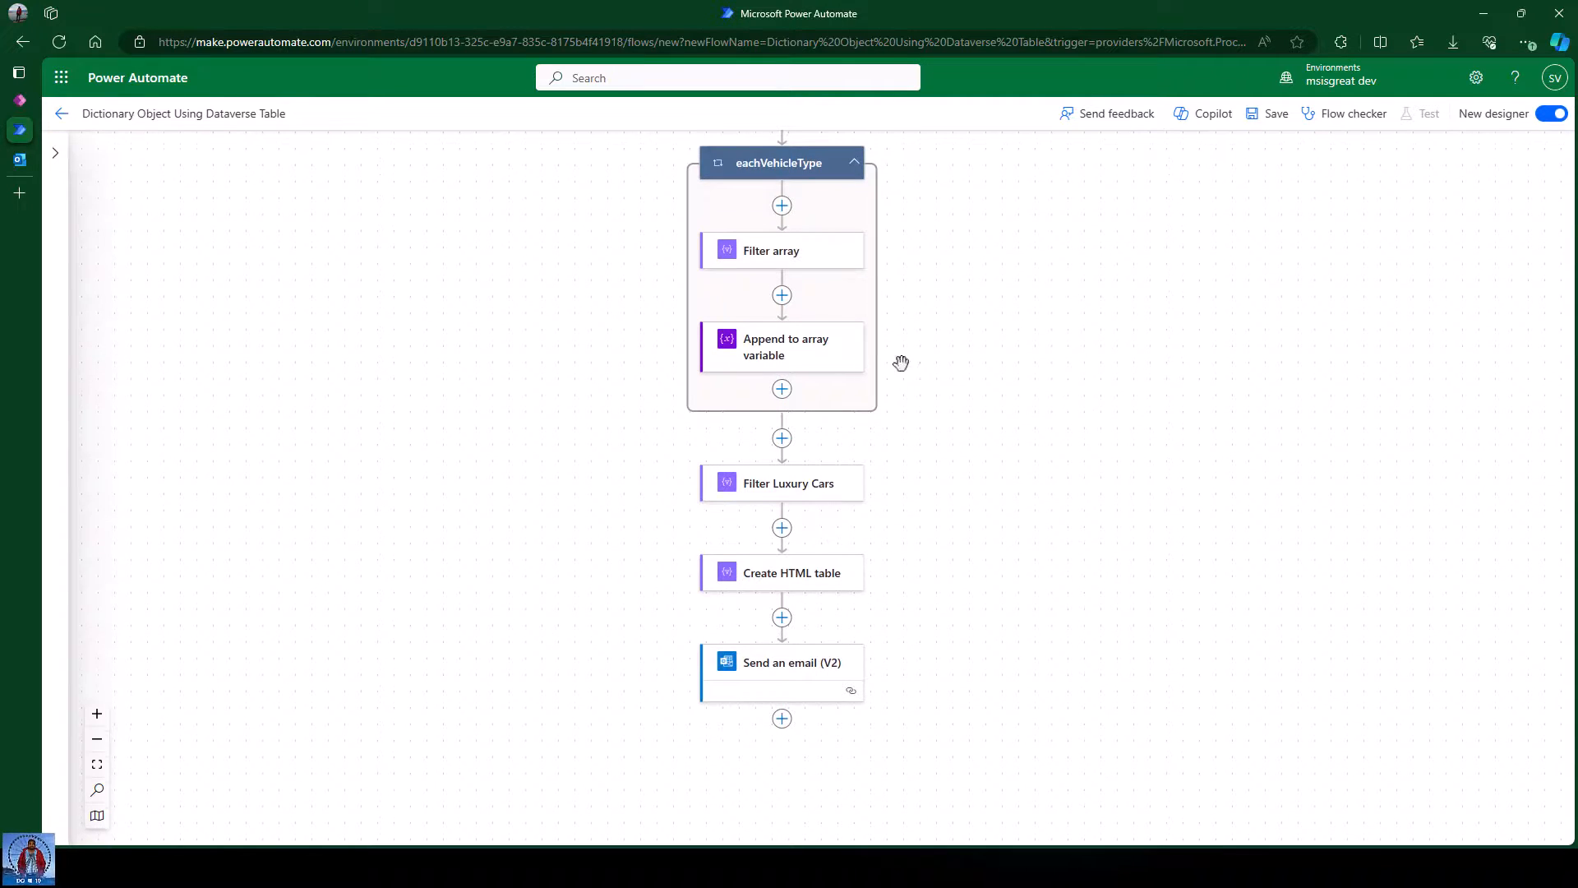
left_click(783, 355)
double_click(100, 371)
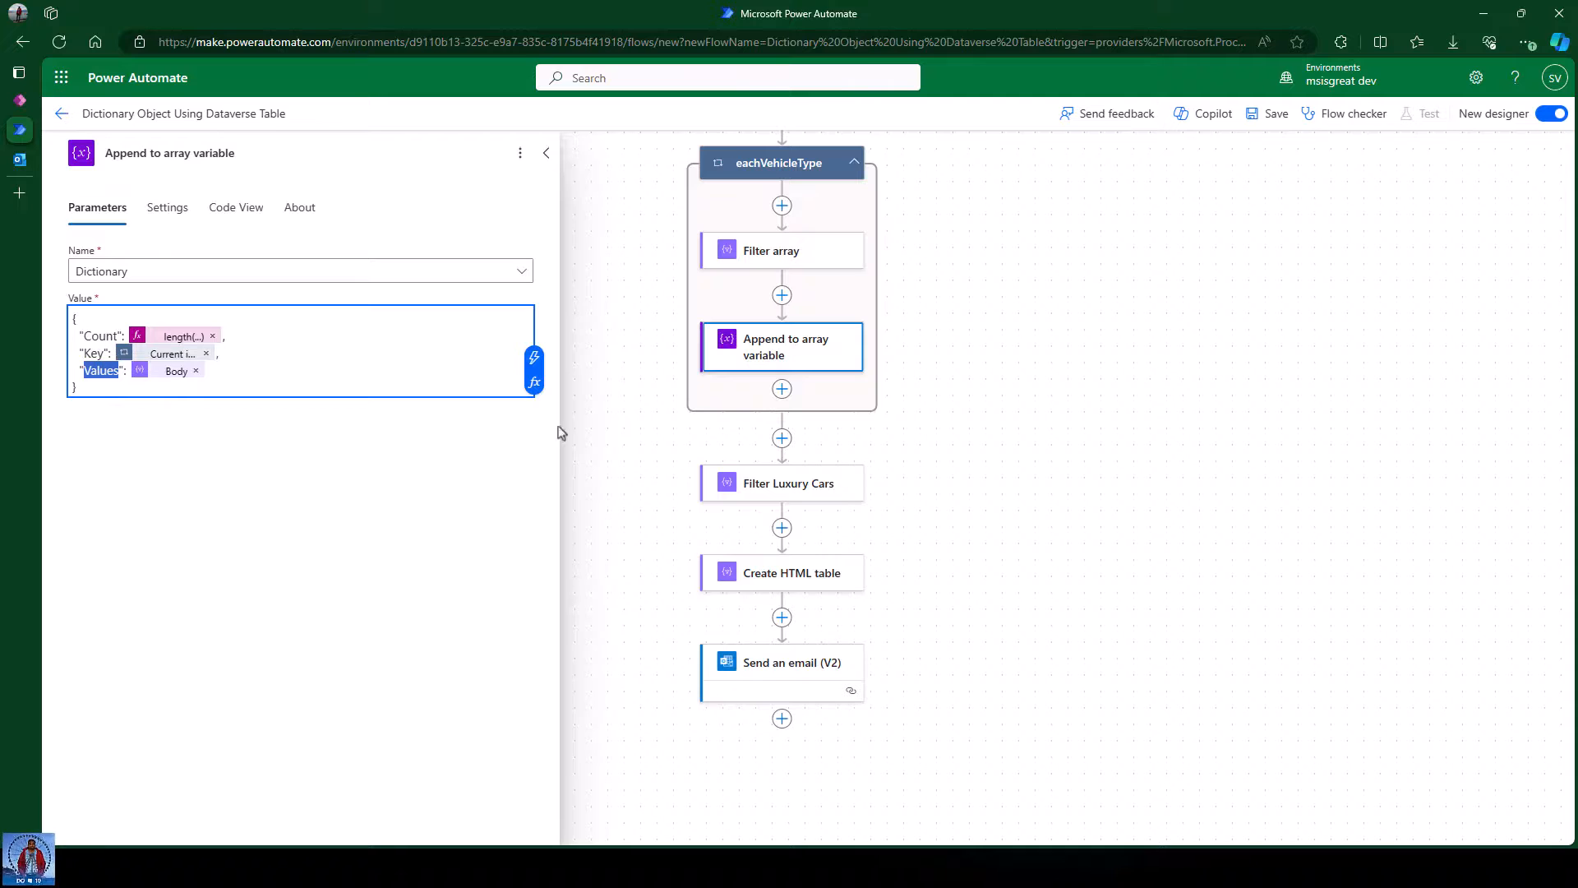
left_click(994, 411)
Replace Create HTML table's From with body('Filter_Luxury_Cars')[0]?['Values'].
left_click(790, 587)
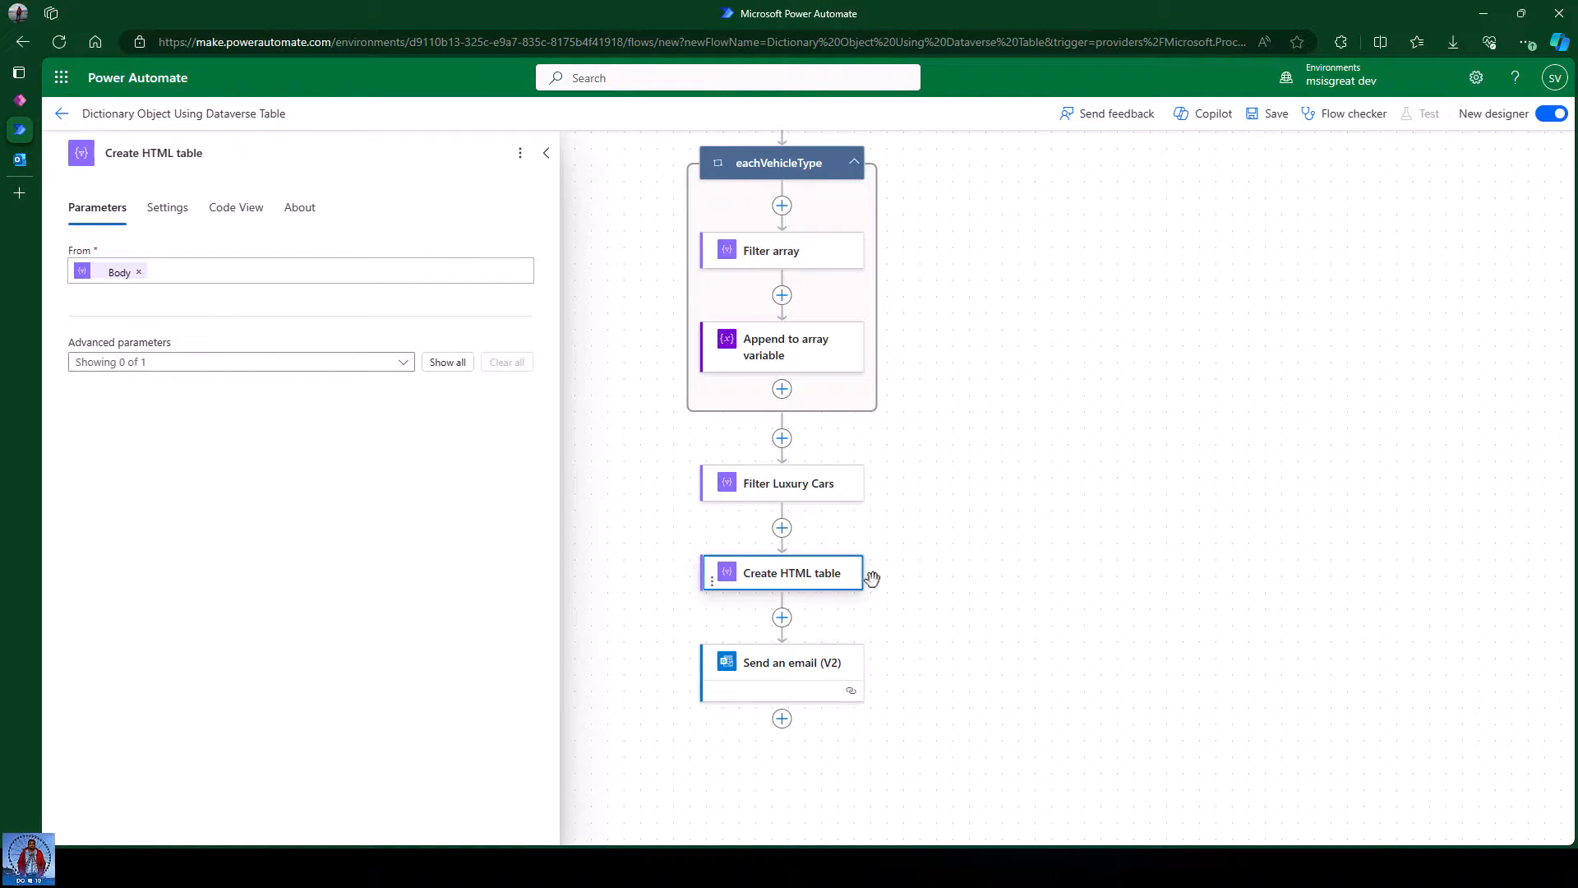
left_click(138, 273)
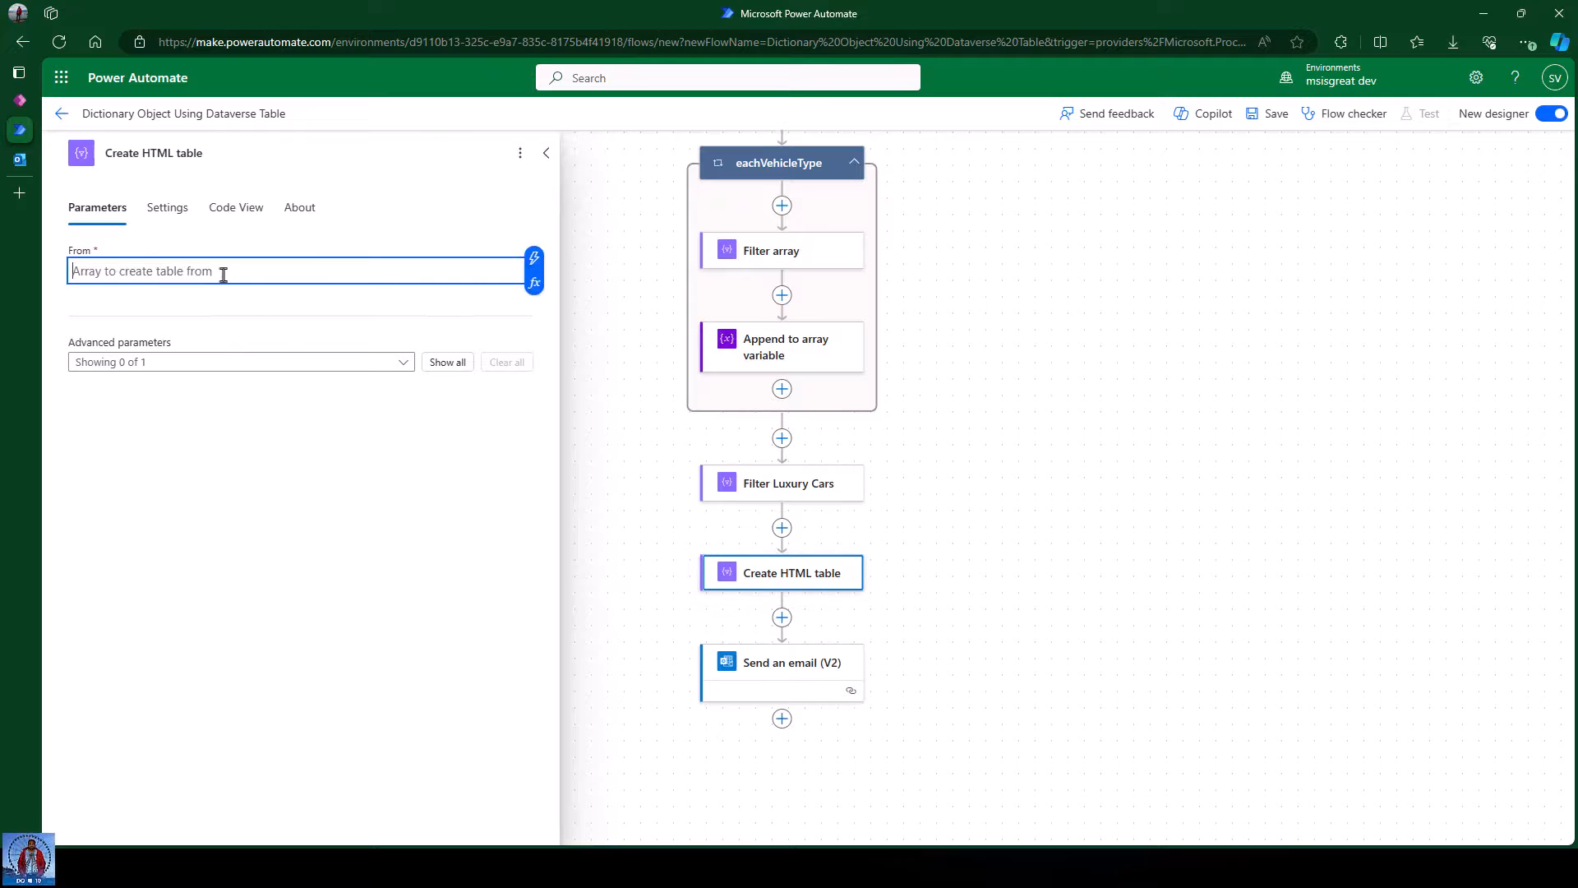
left_click(532, 292)
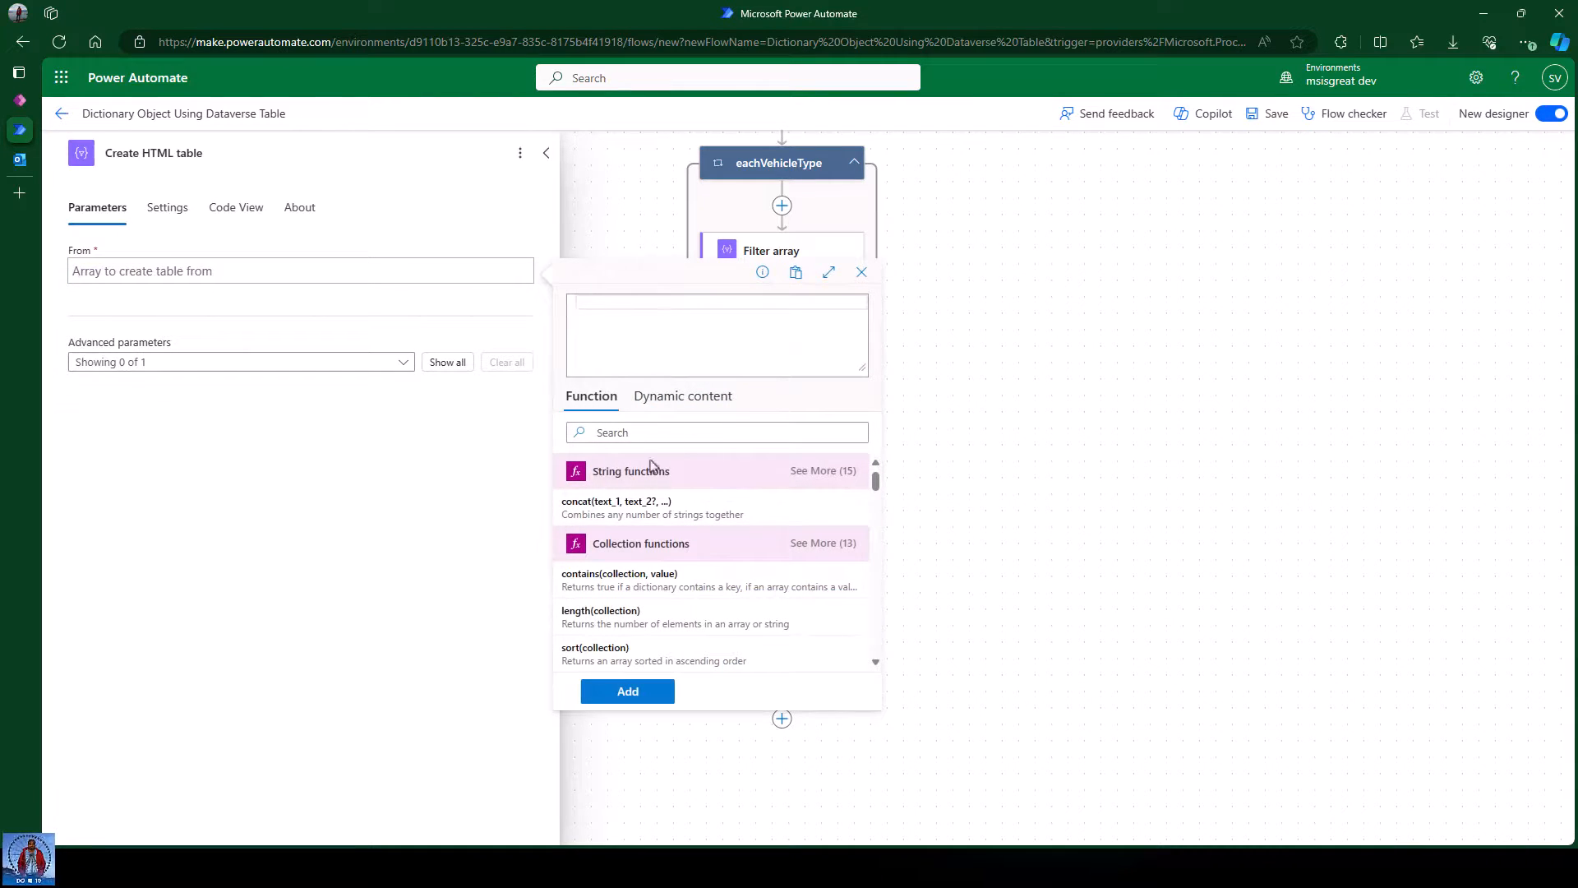
left_click(670, 402)
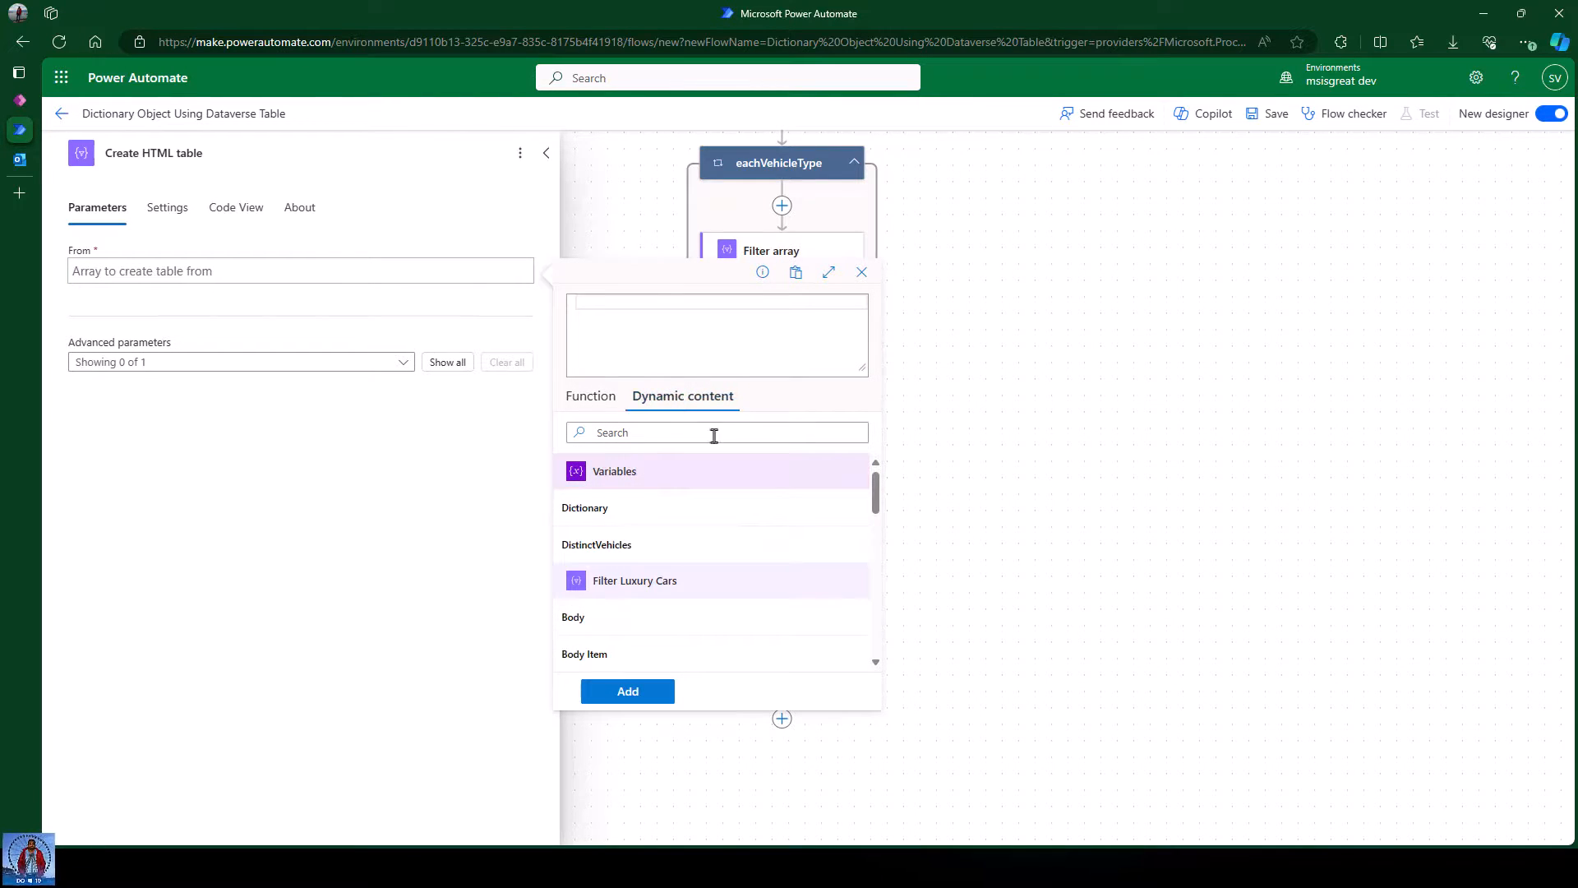
left_click(613, 619)
type("Values")
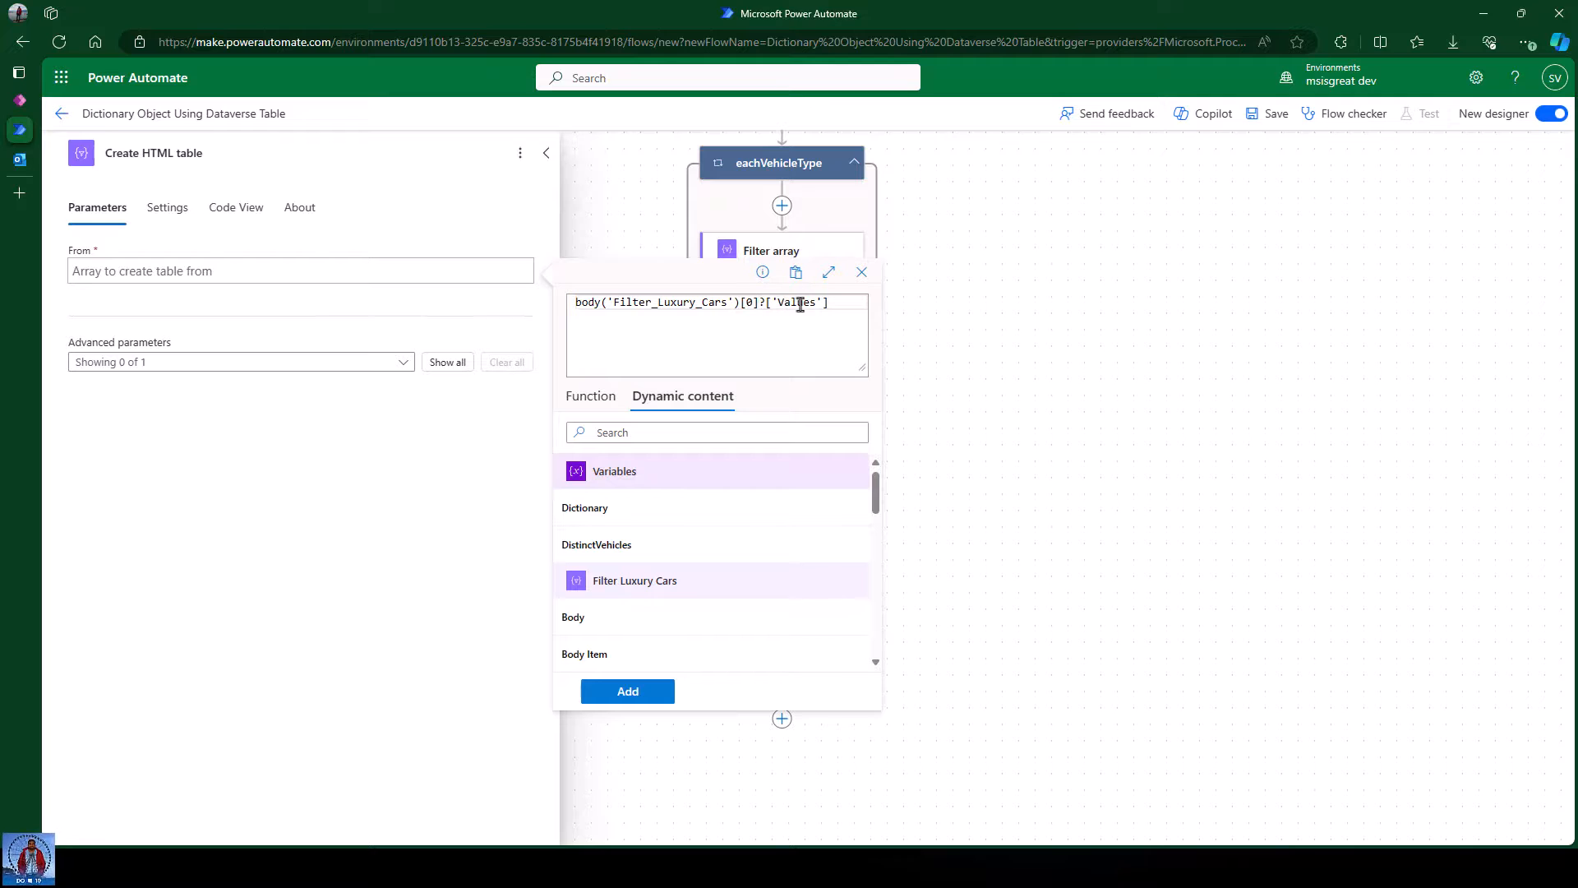
left_click(628, 691)
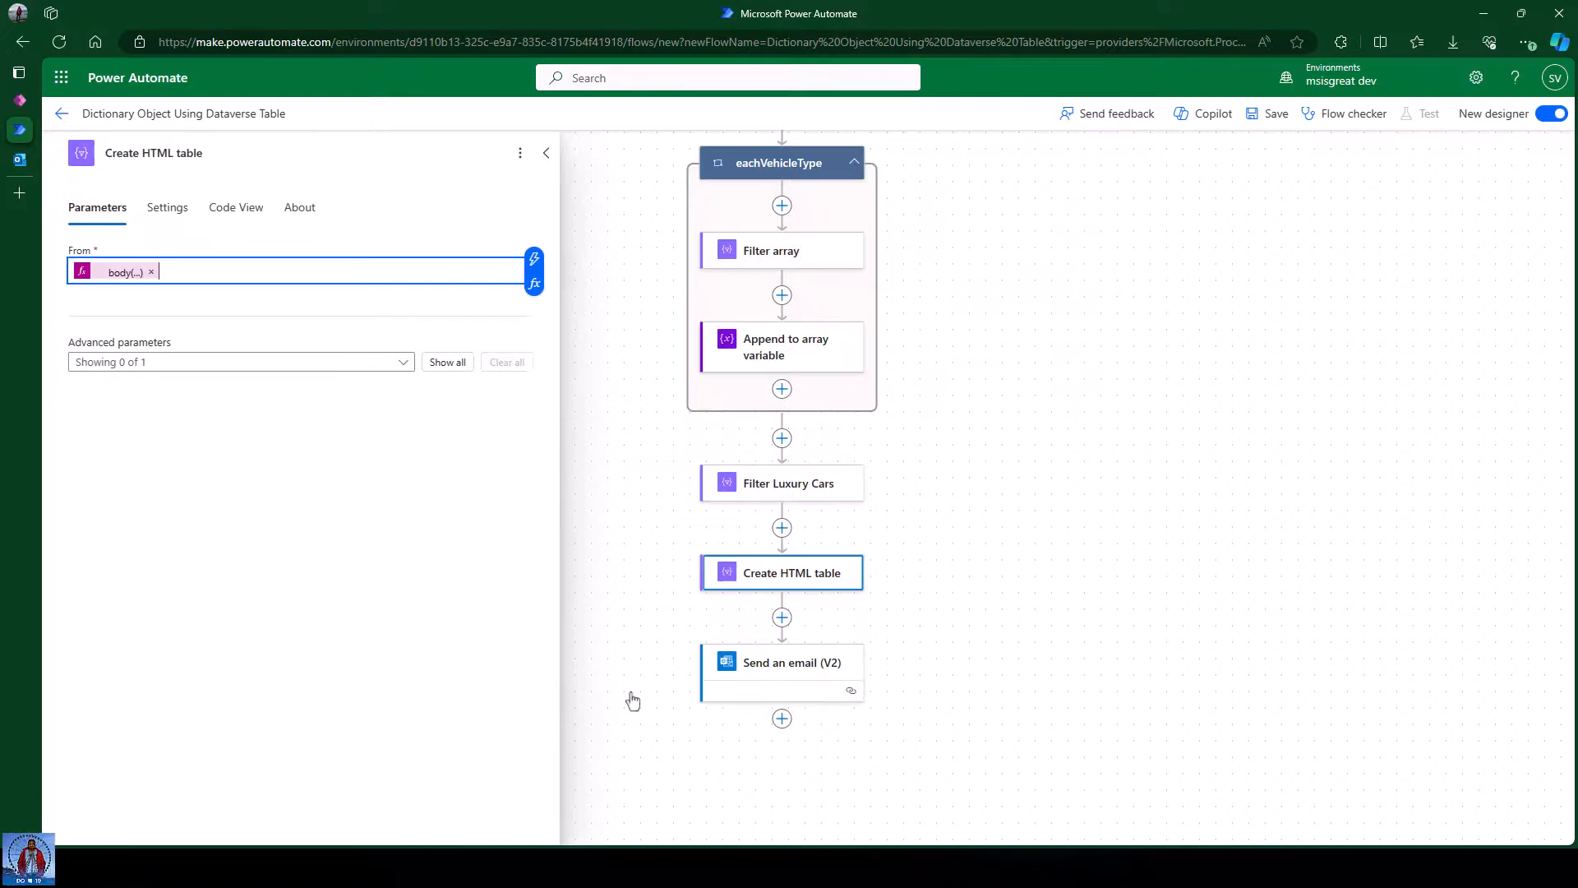
left_click(1150, 486)
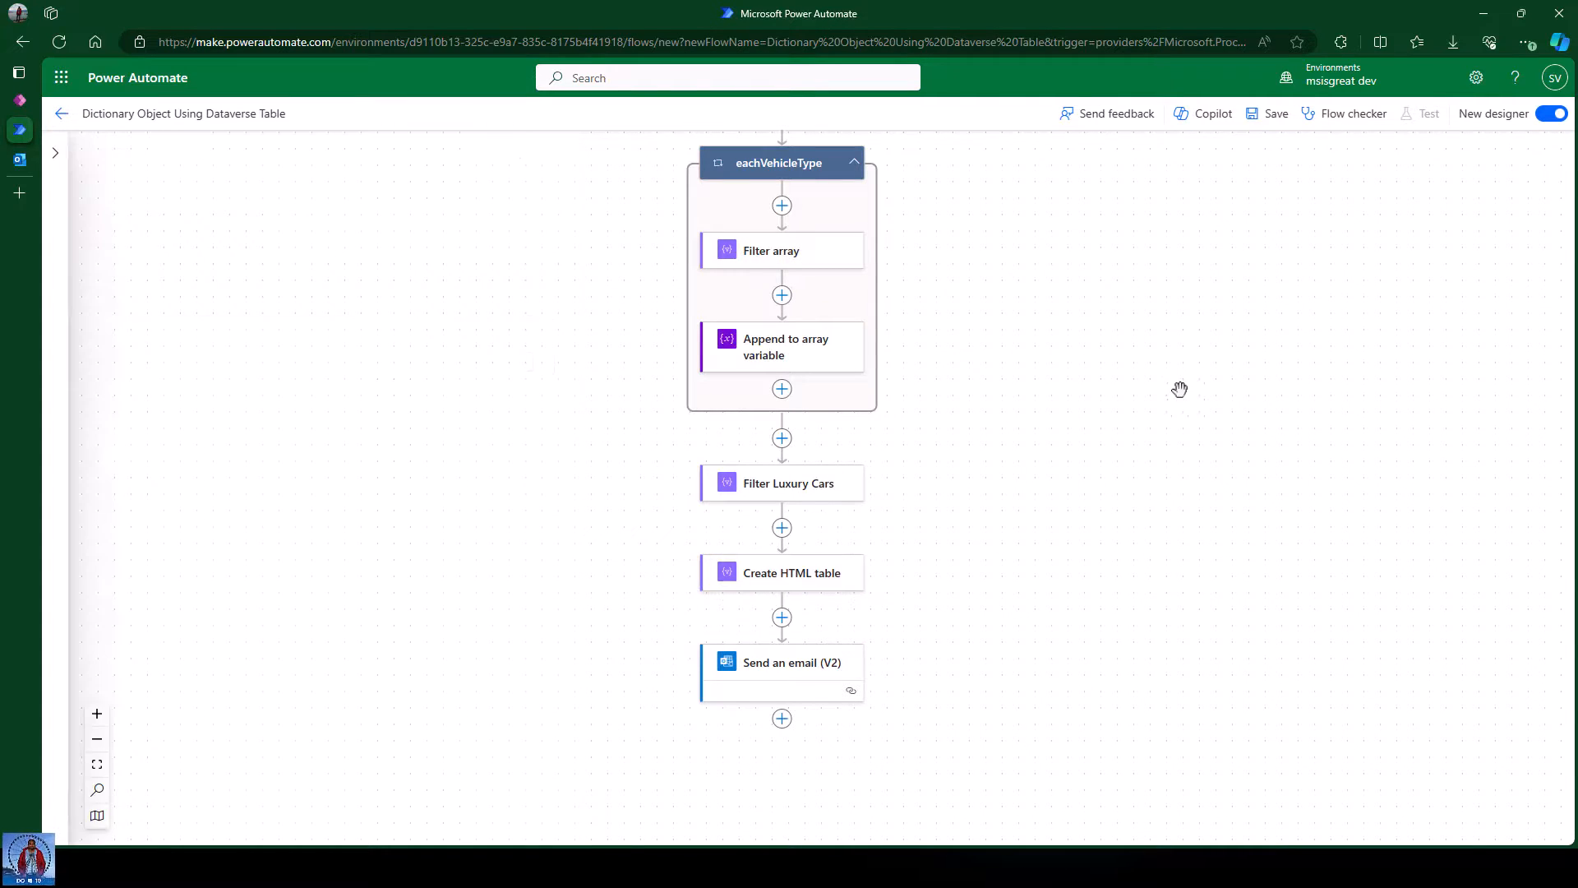
Save the updated flow and start a new manual test run.
left_click(1272, 114)
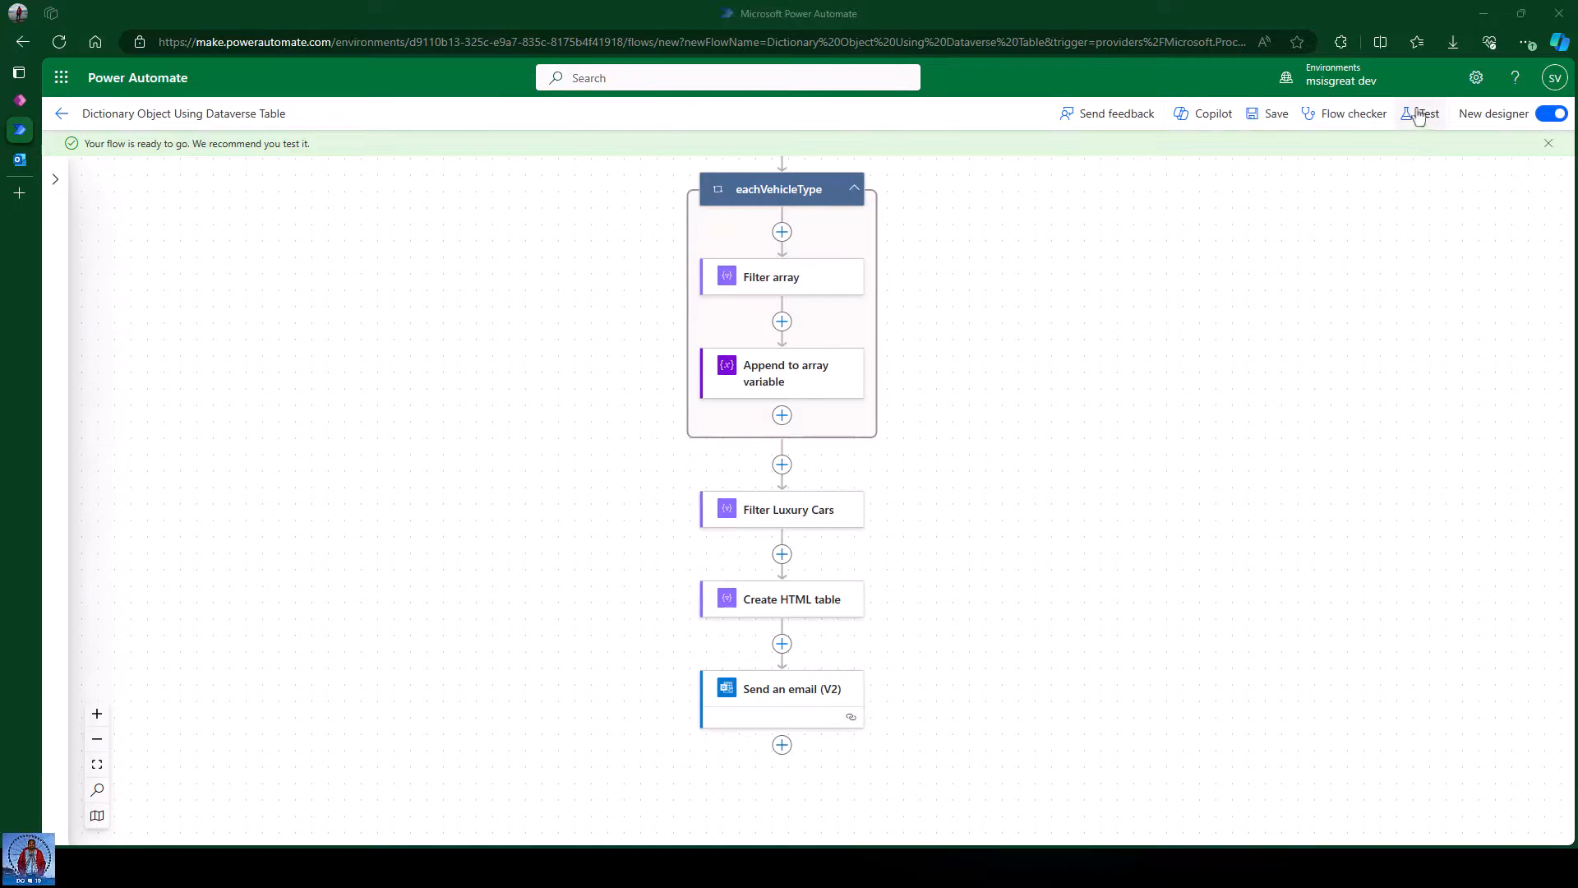
left_click(1421, 114)
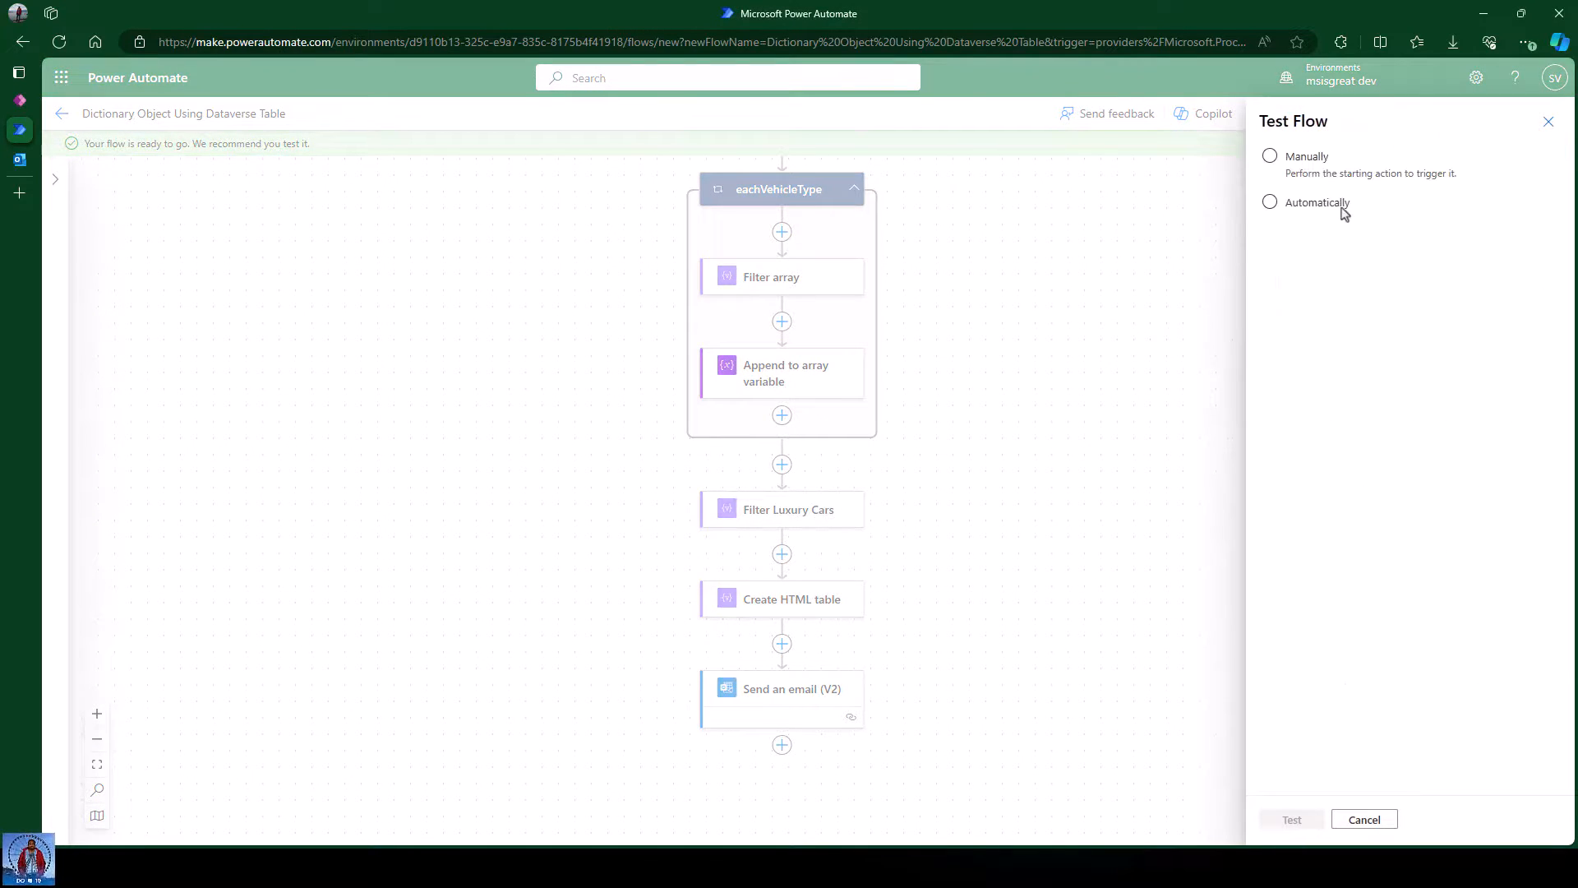
left_click(1292, 819)
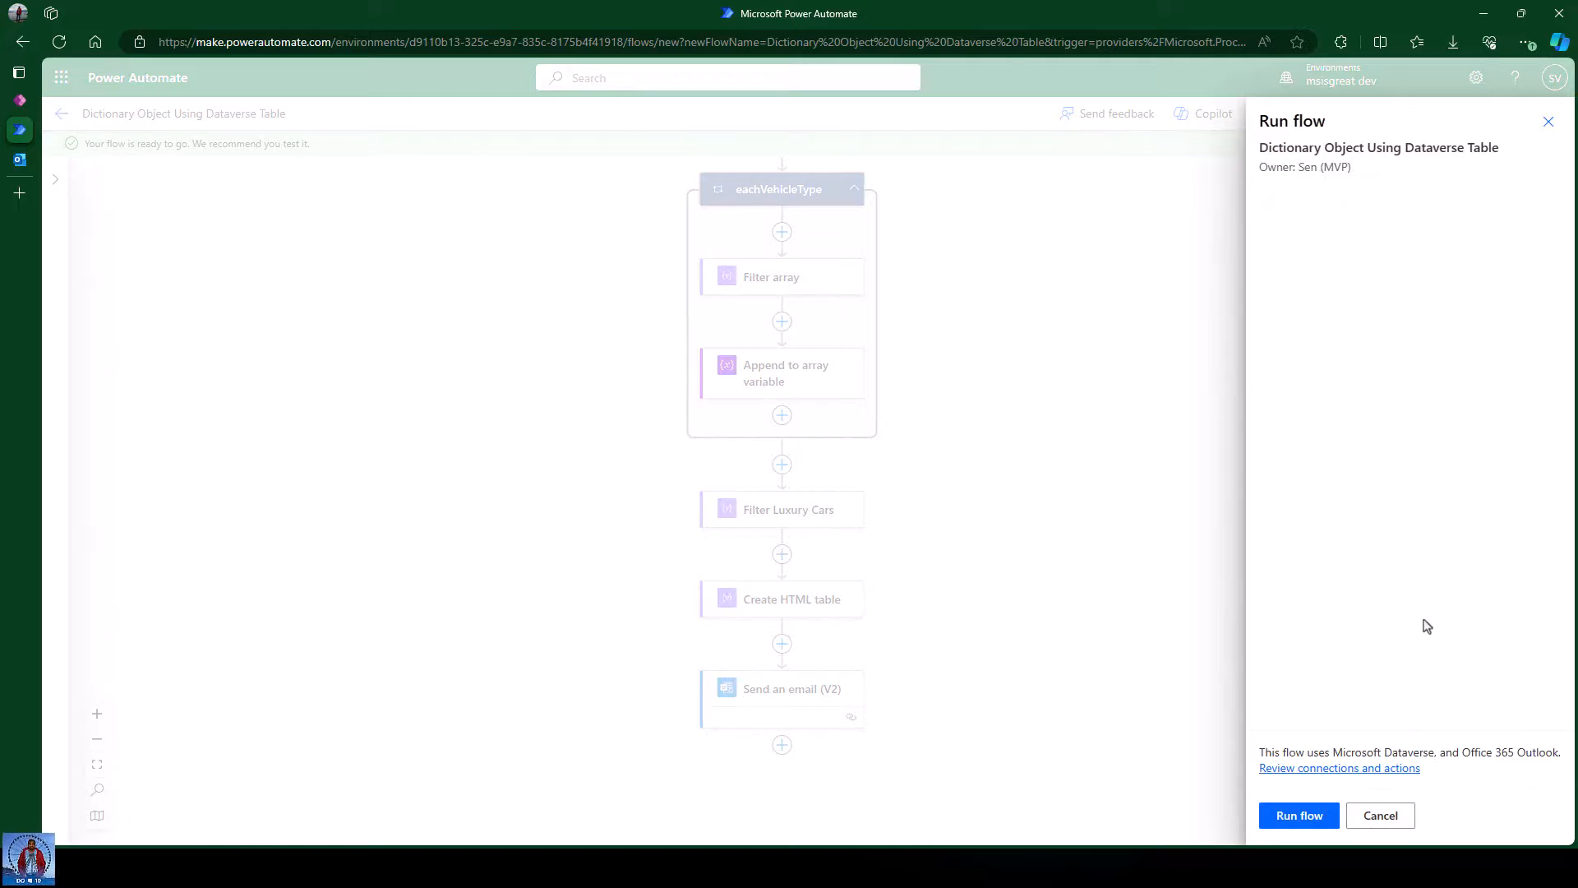
left_click(1298, 816)
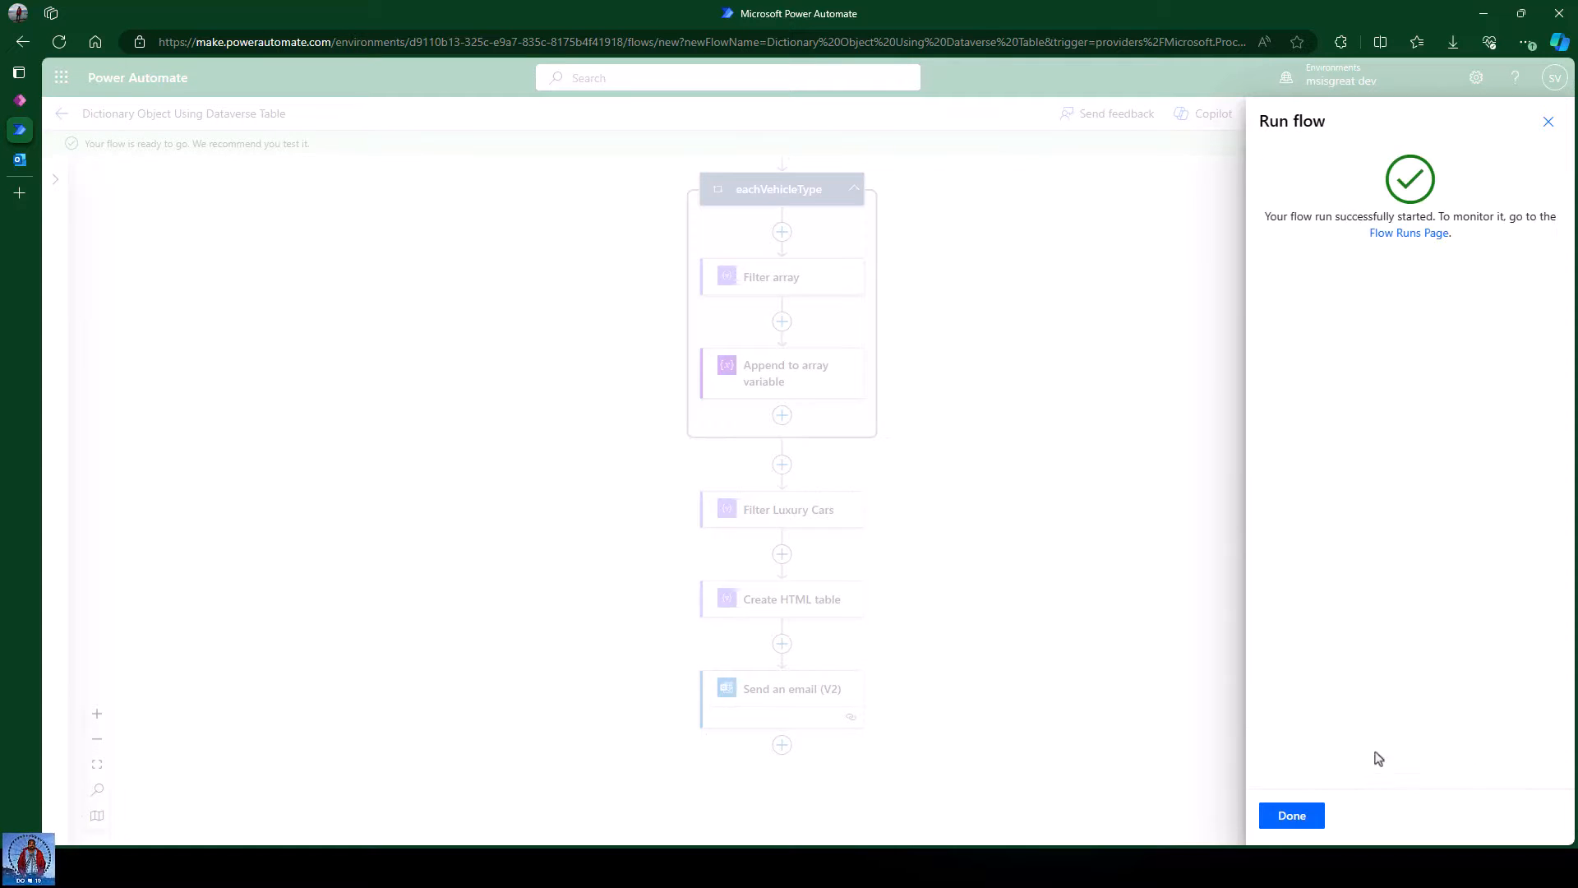
left_click(1292, 816)
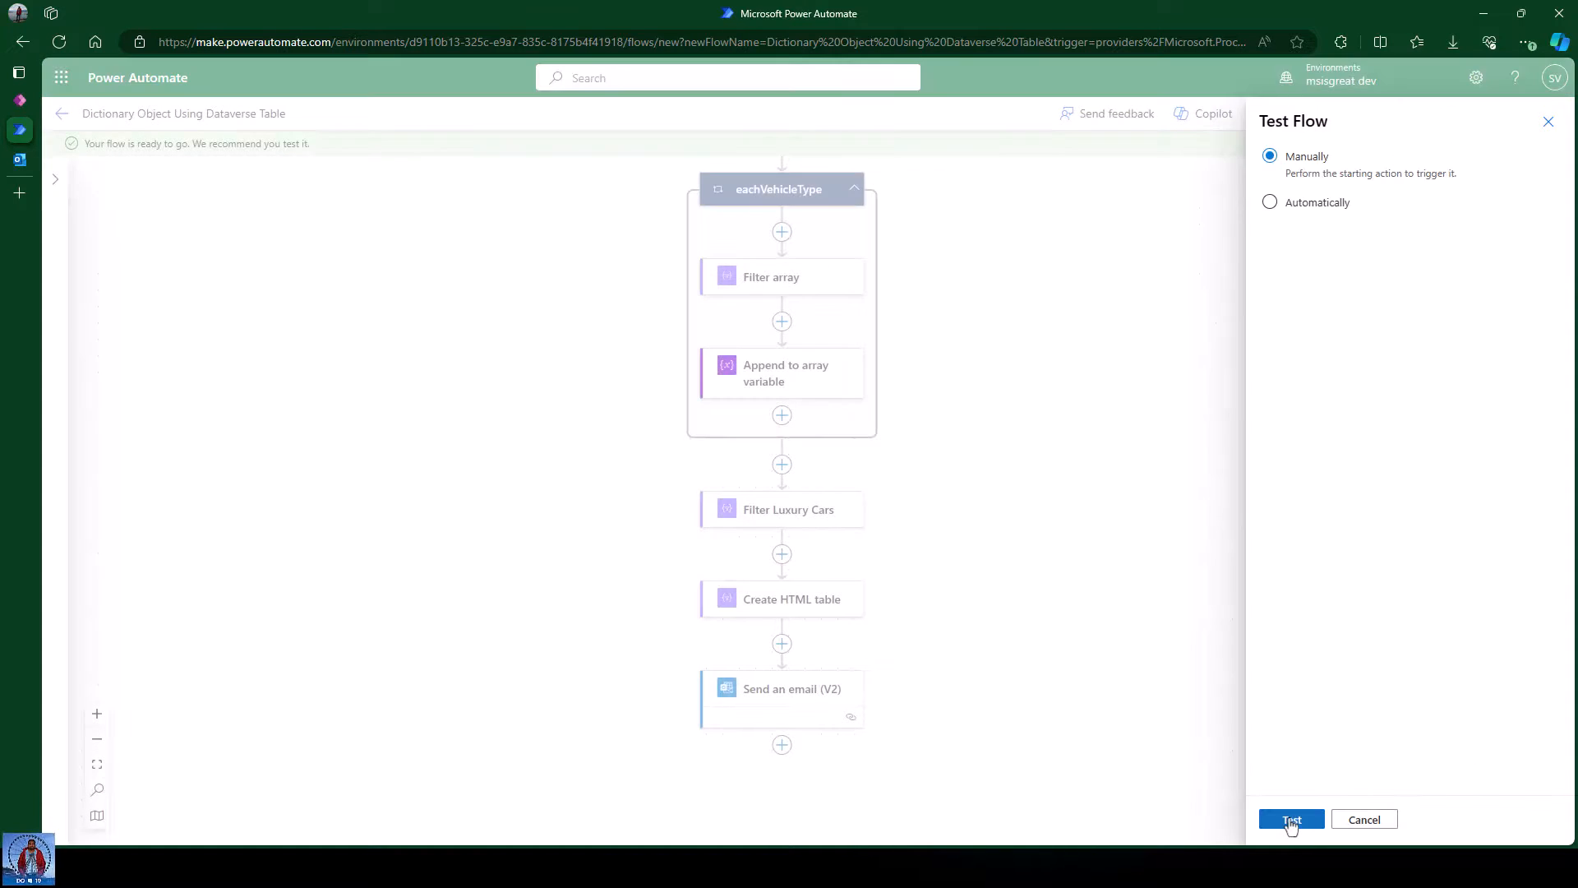
left_click(1292, 819)
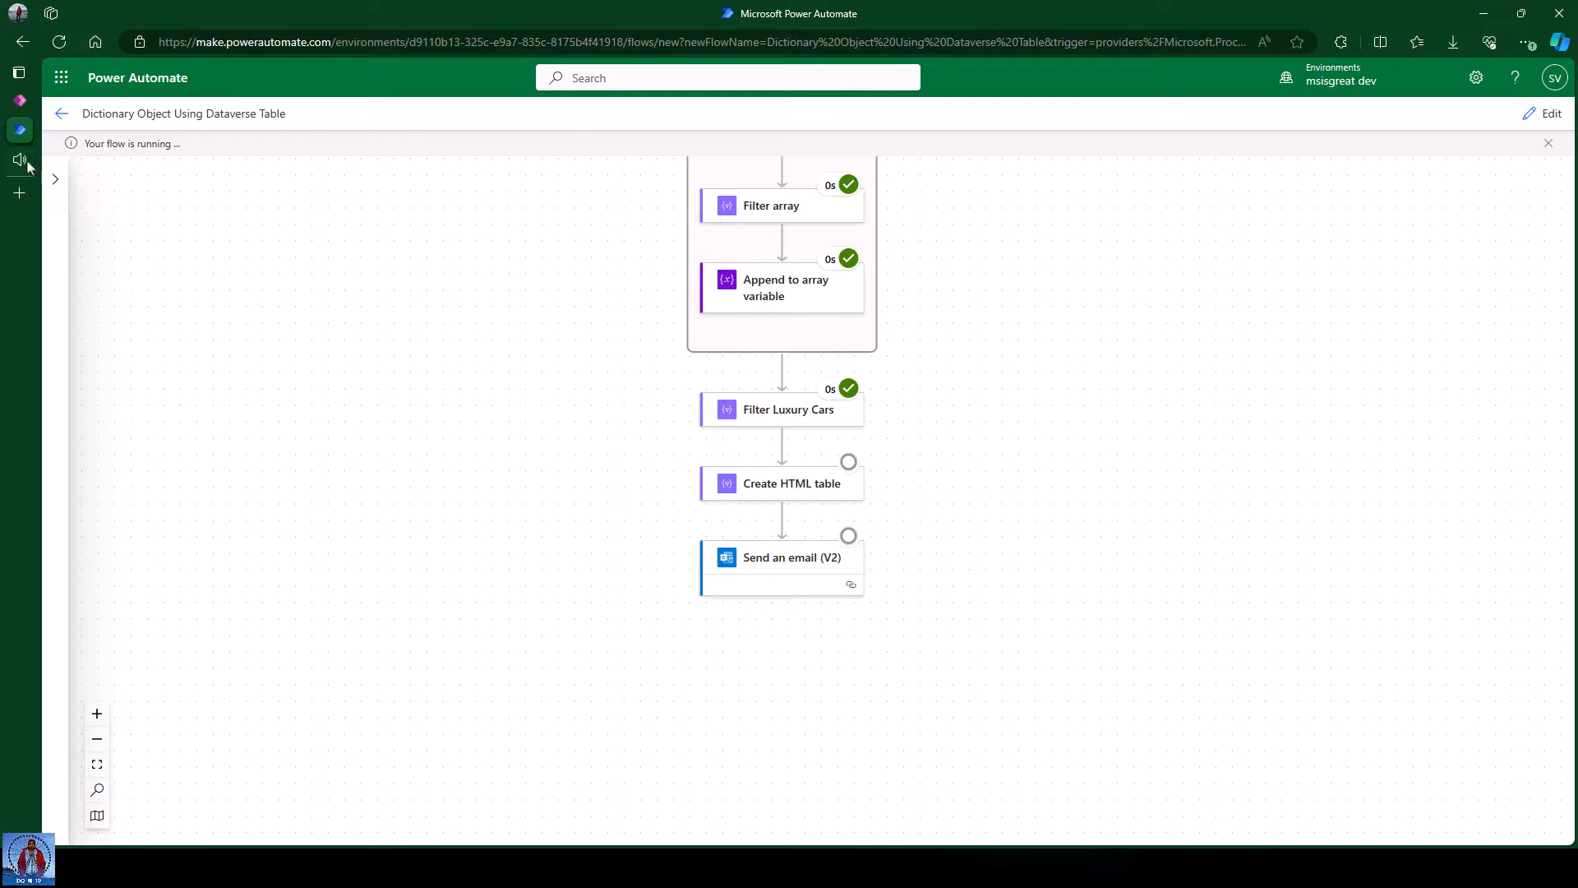
Review the 1:50 PM email's per-car table and compare it with the 1:37 PM email.
mouse_move(12, 160)
left_click(101, 158)
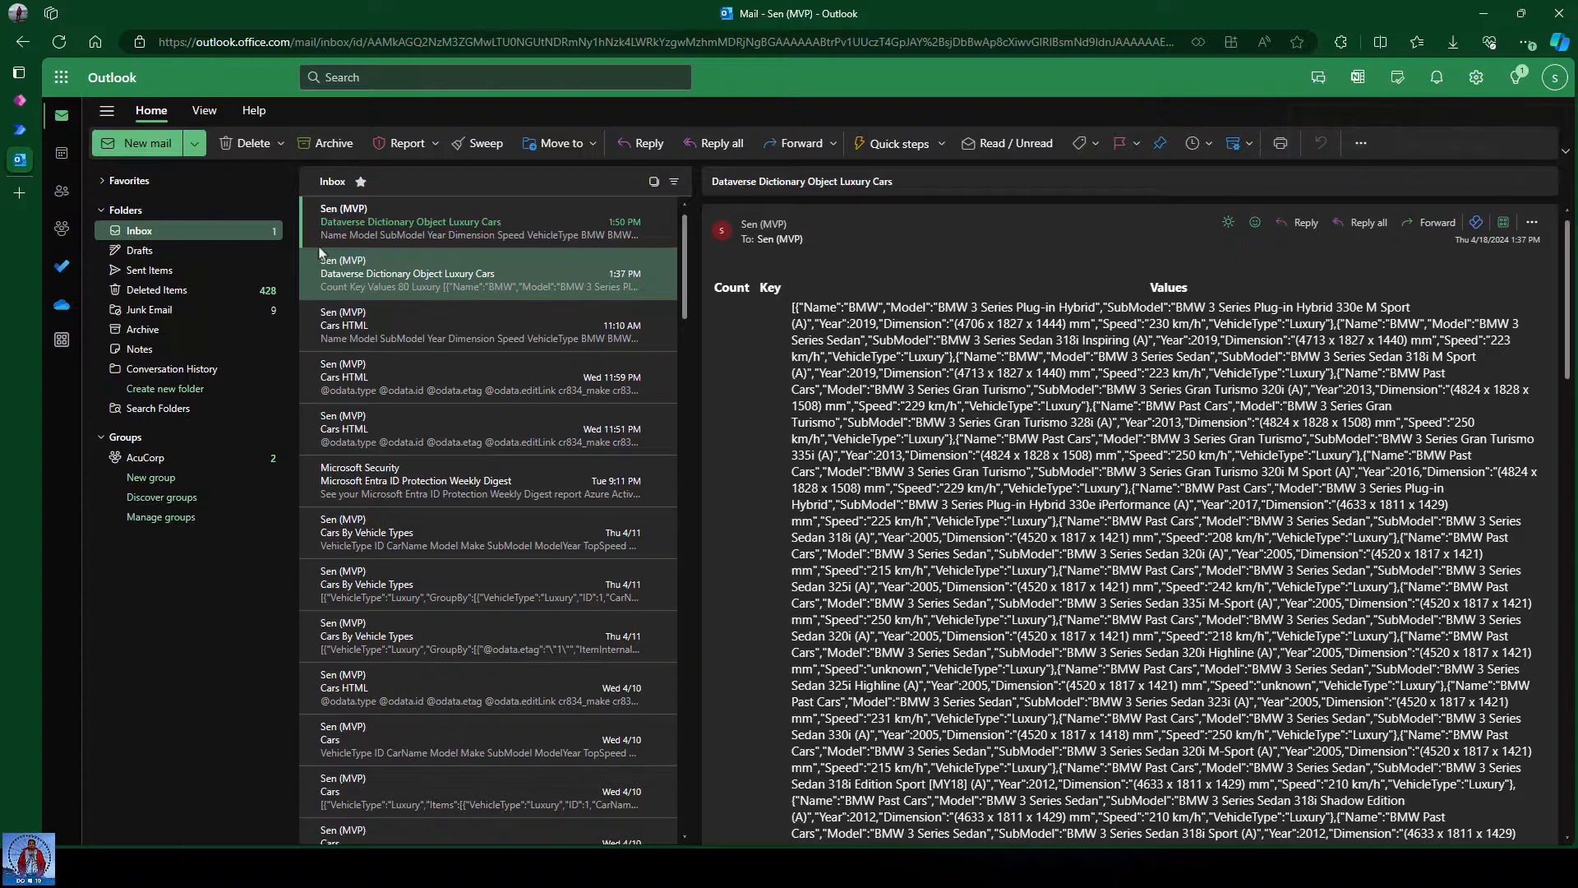
left_click(415, 225)
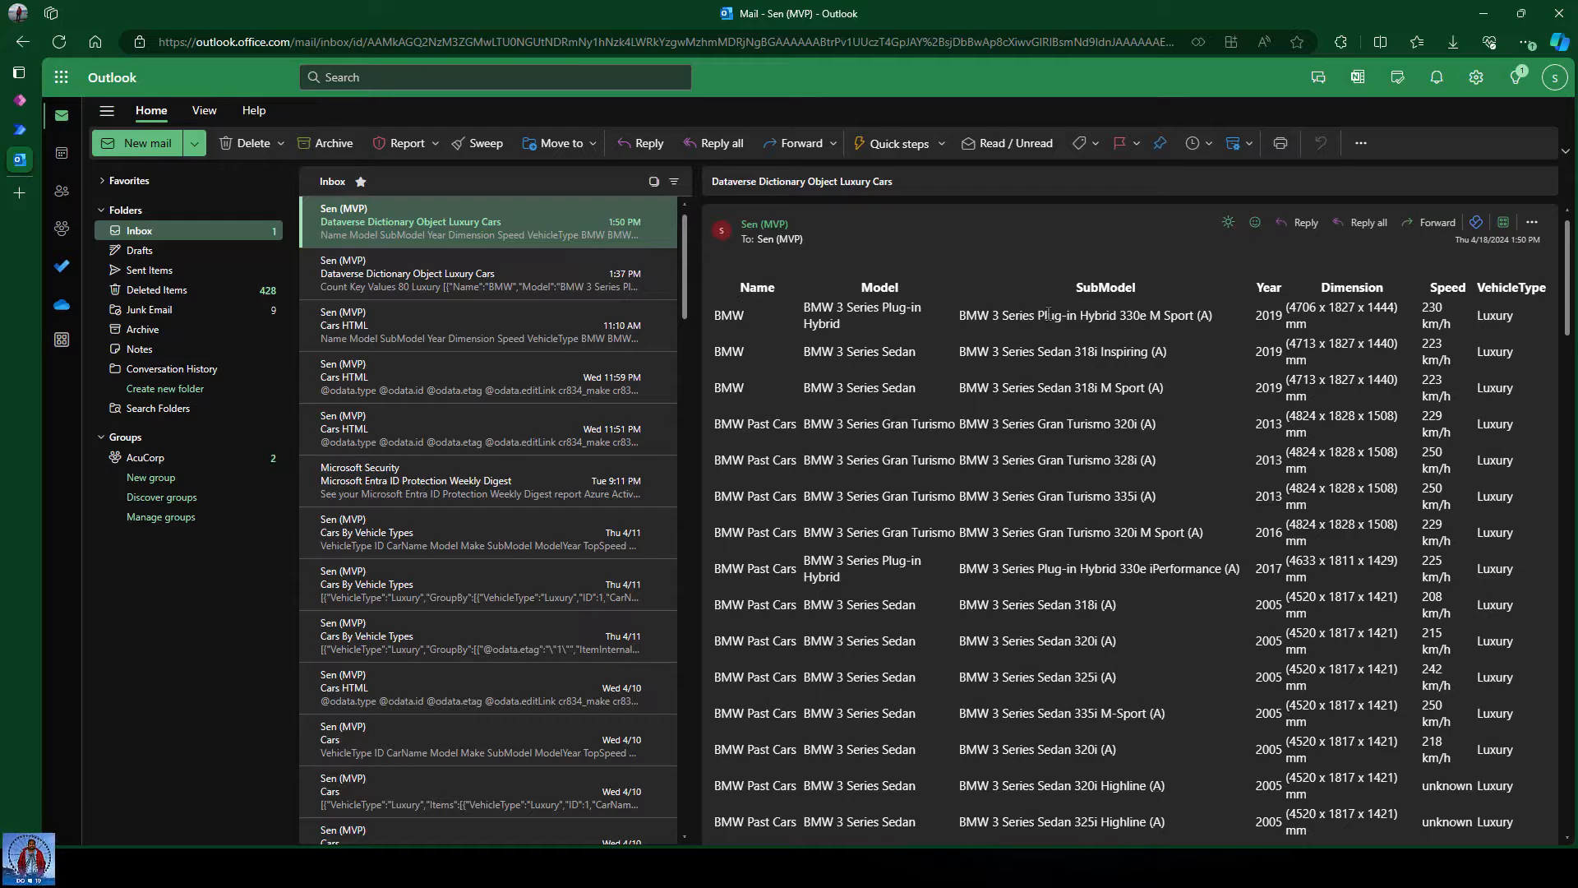
scroll(1094, 367, "down", 8)
scroll(1094, 368, "up", 10)
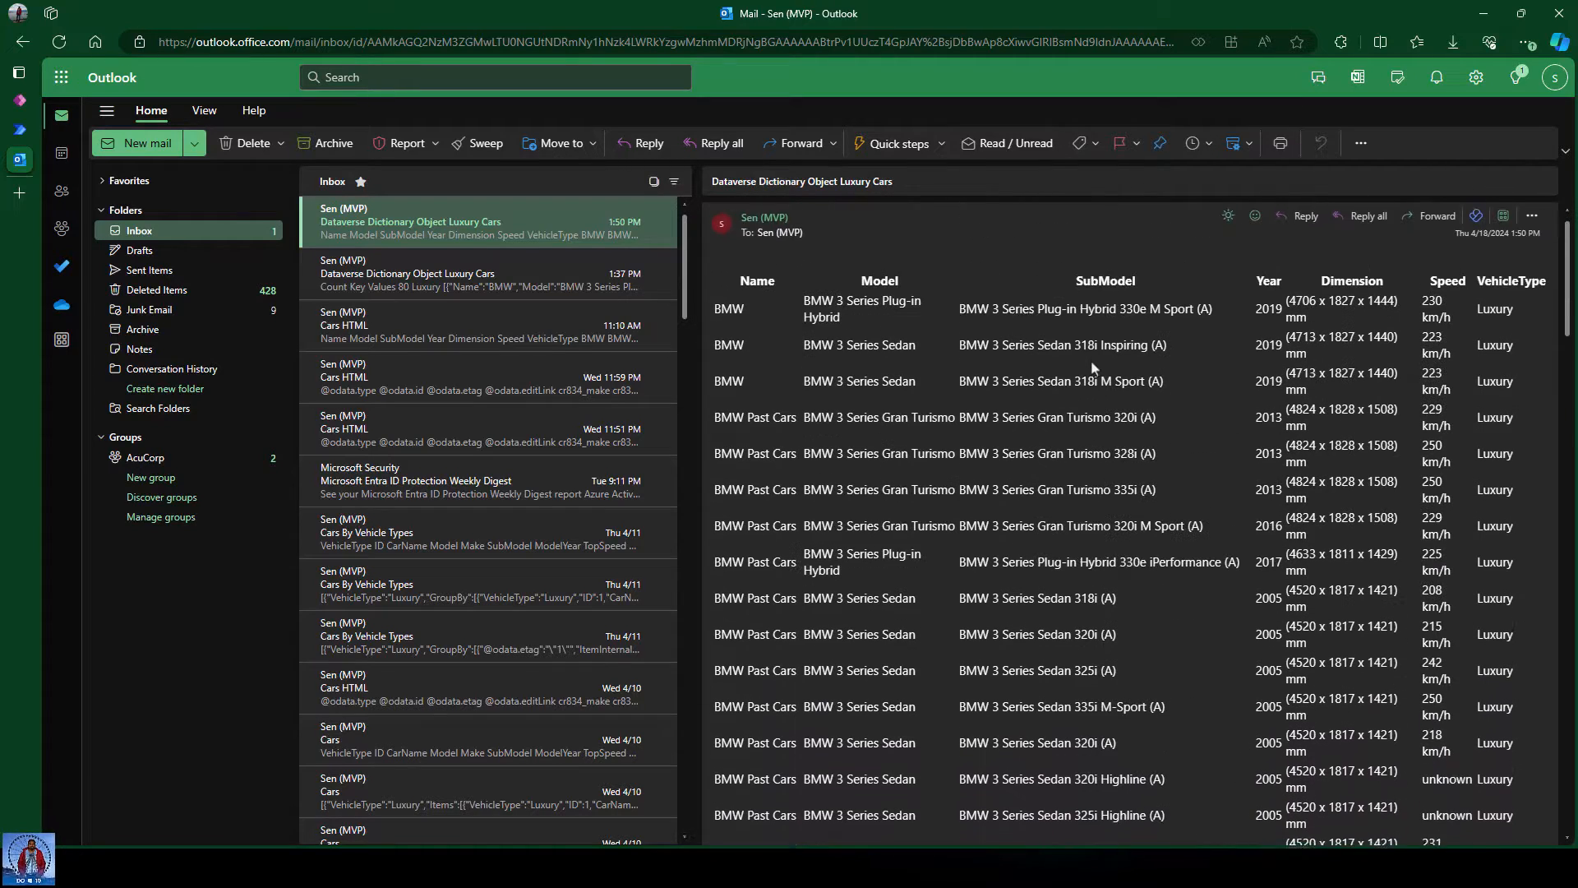
scroll(1347, 630, "down", 12)
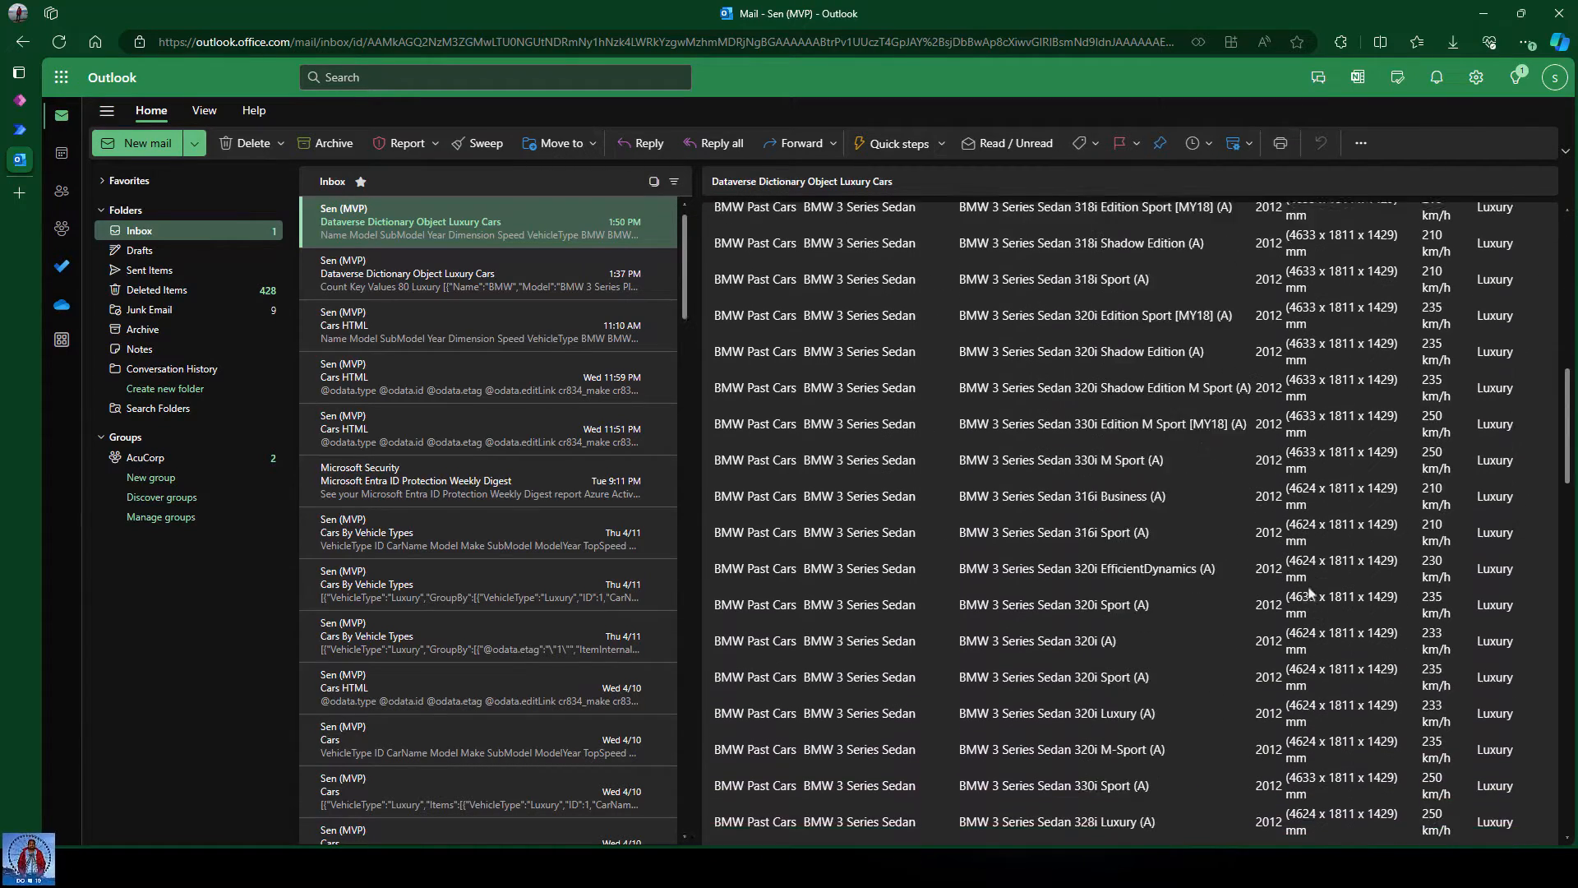
scroll(1311, 592, "down", 10)
scroll(1311, 592, "up", 11)
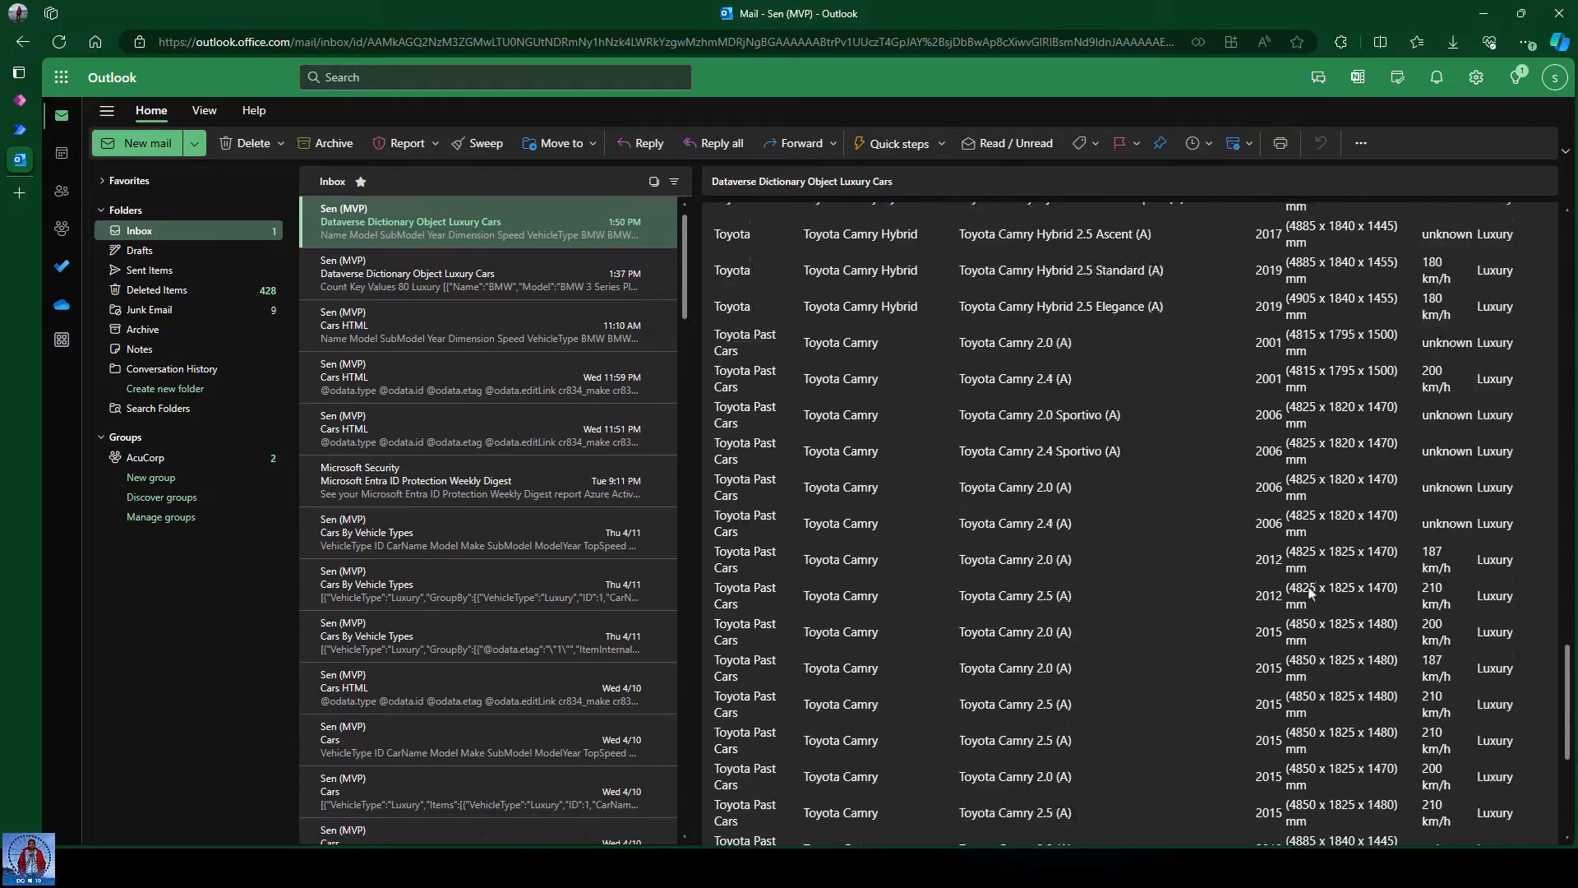
scroll(1310, 592, "up", 10)
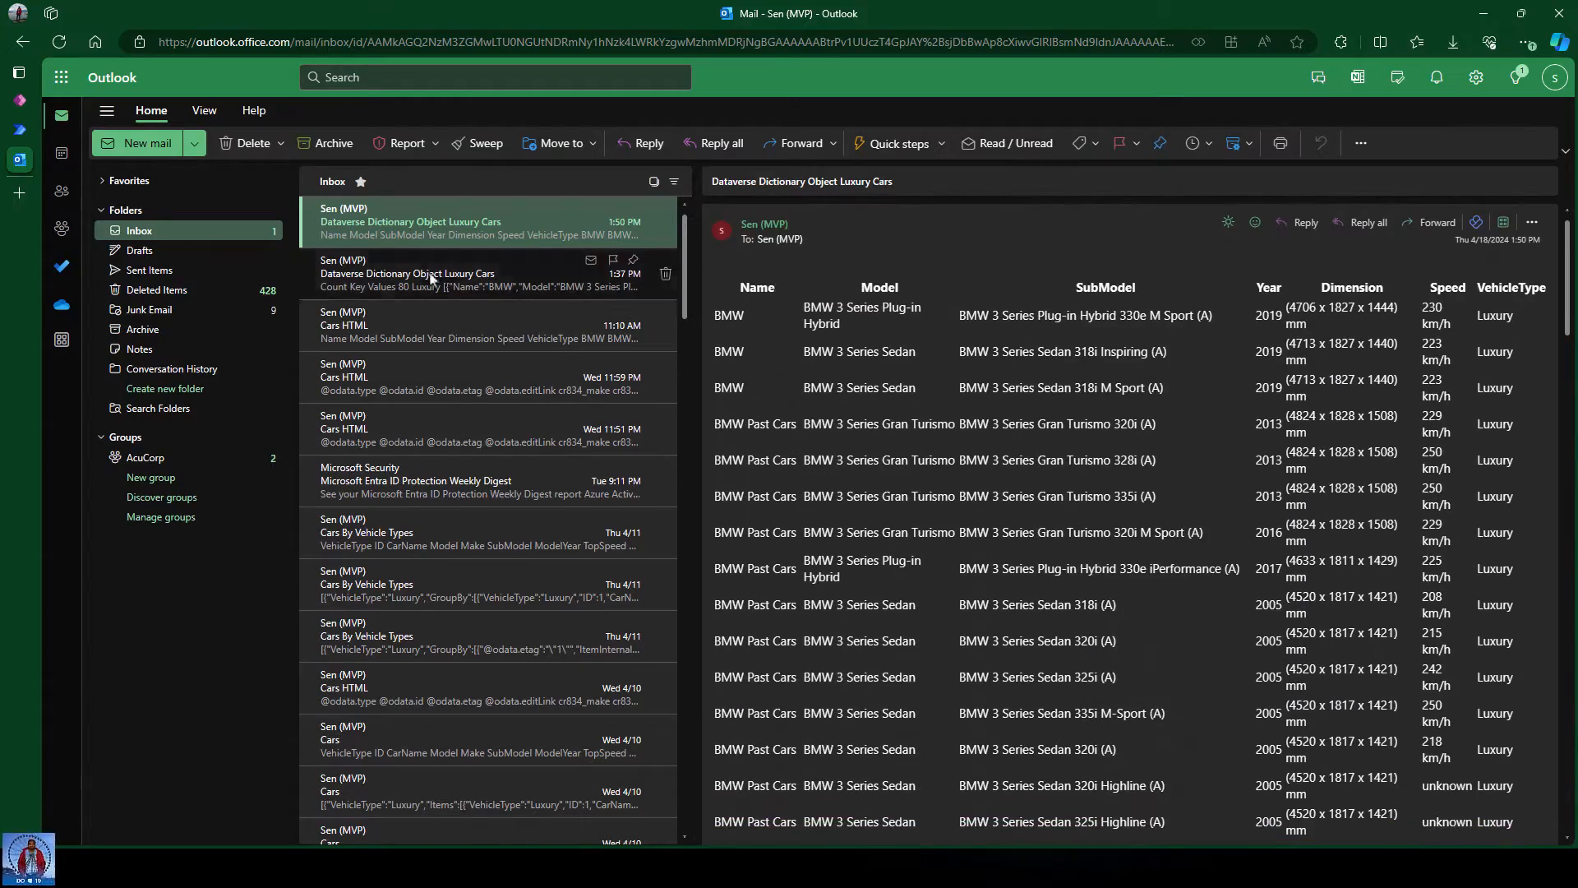
left_click(420, 275)
left_click(419, 242)
left_click(19, 129)
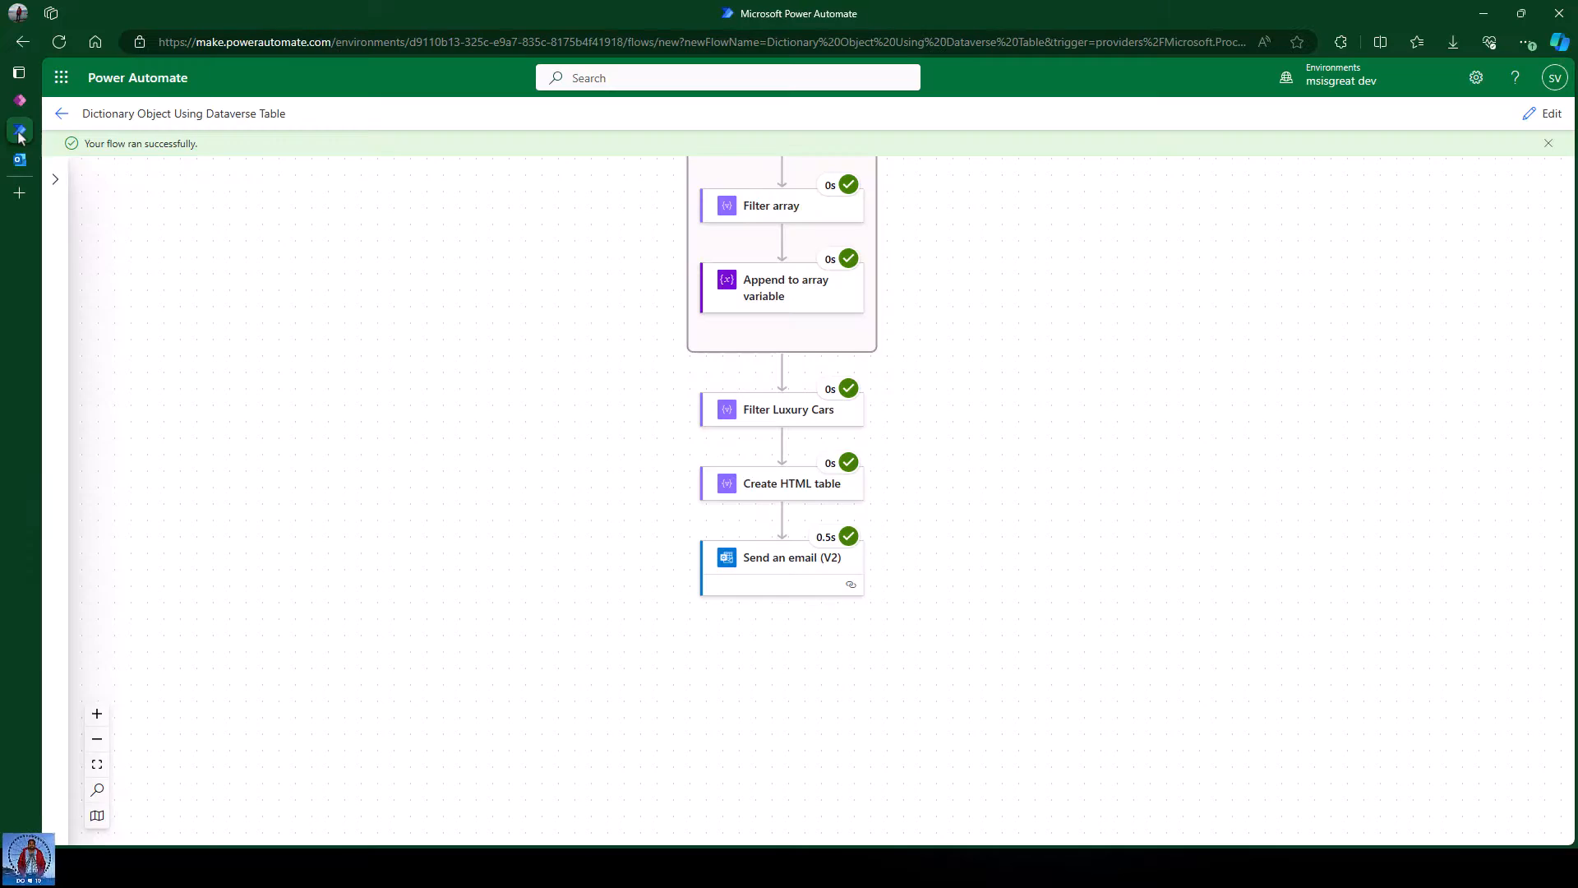
Review the Filter Luxury Cars run's Inputs and Outputs JSON, showing Count 80.
scroll(1144, 444, "up", 2)
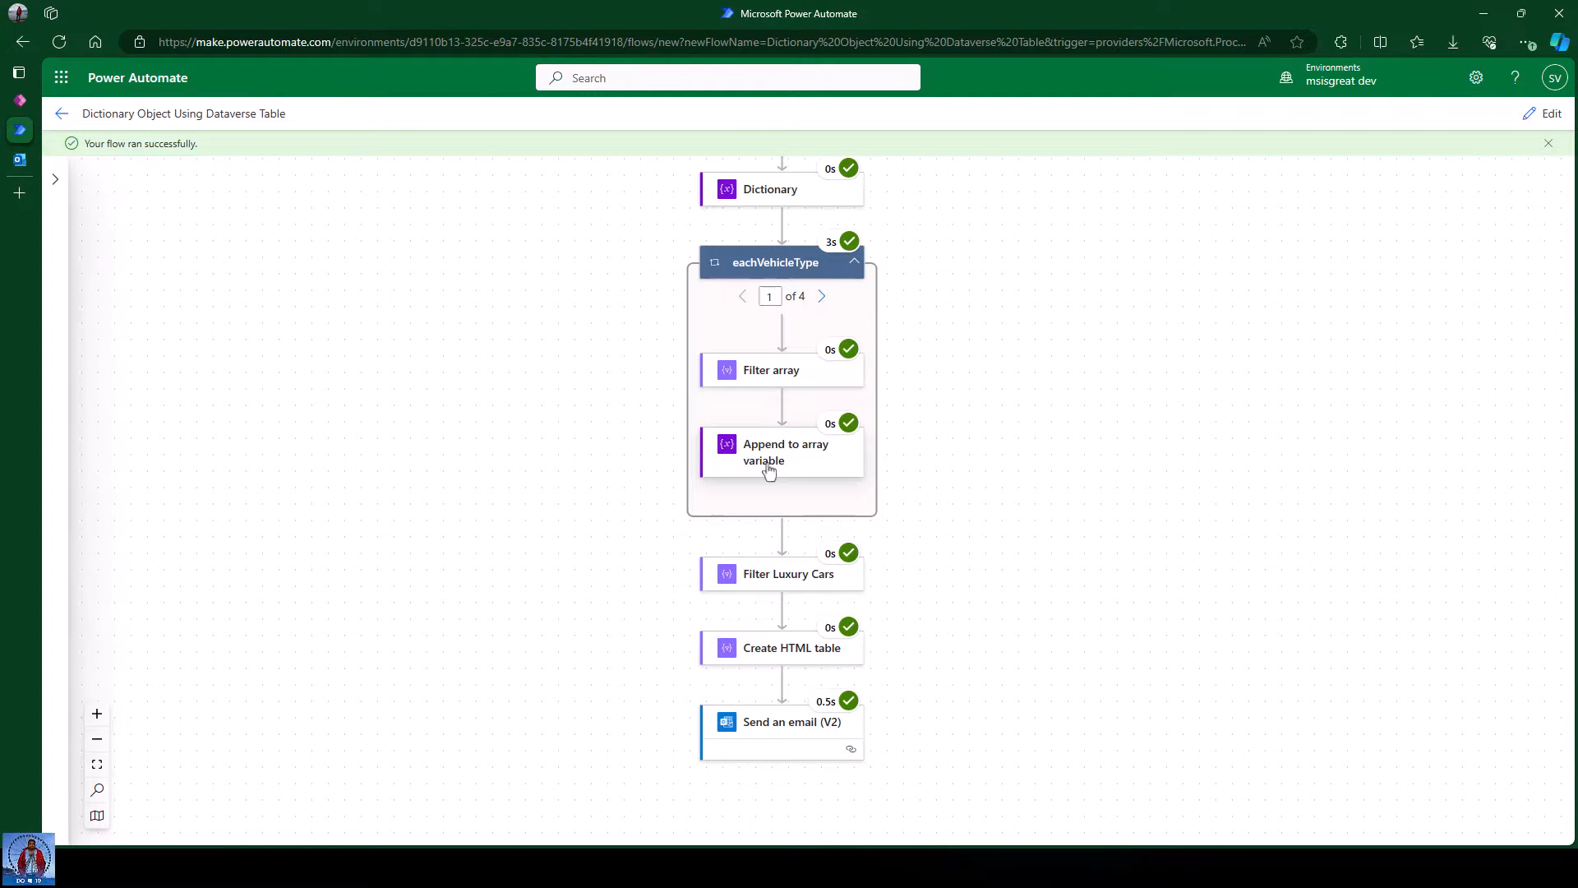
left_click(751, 574)
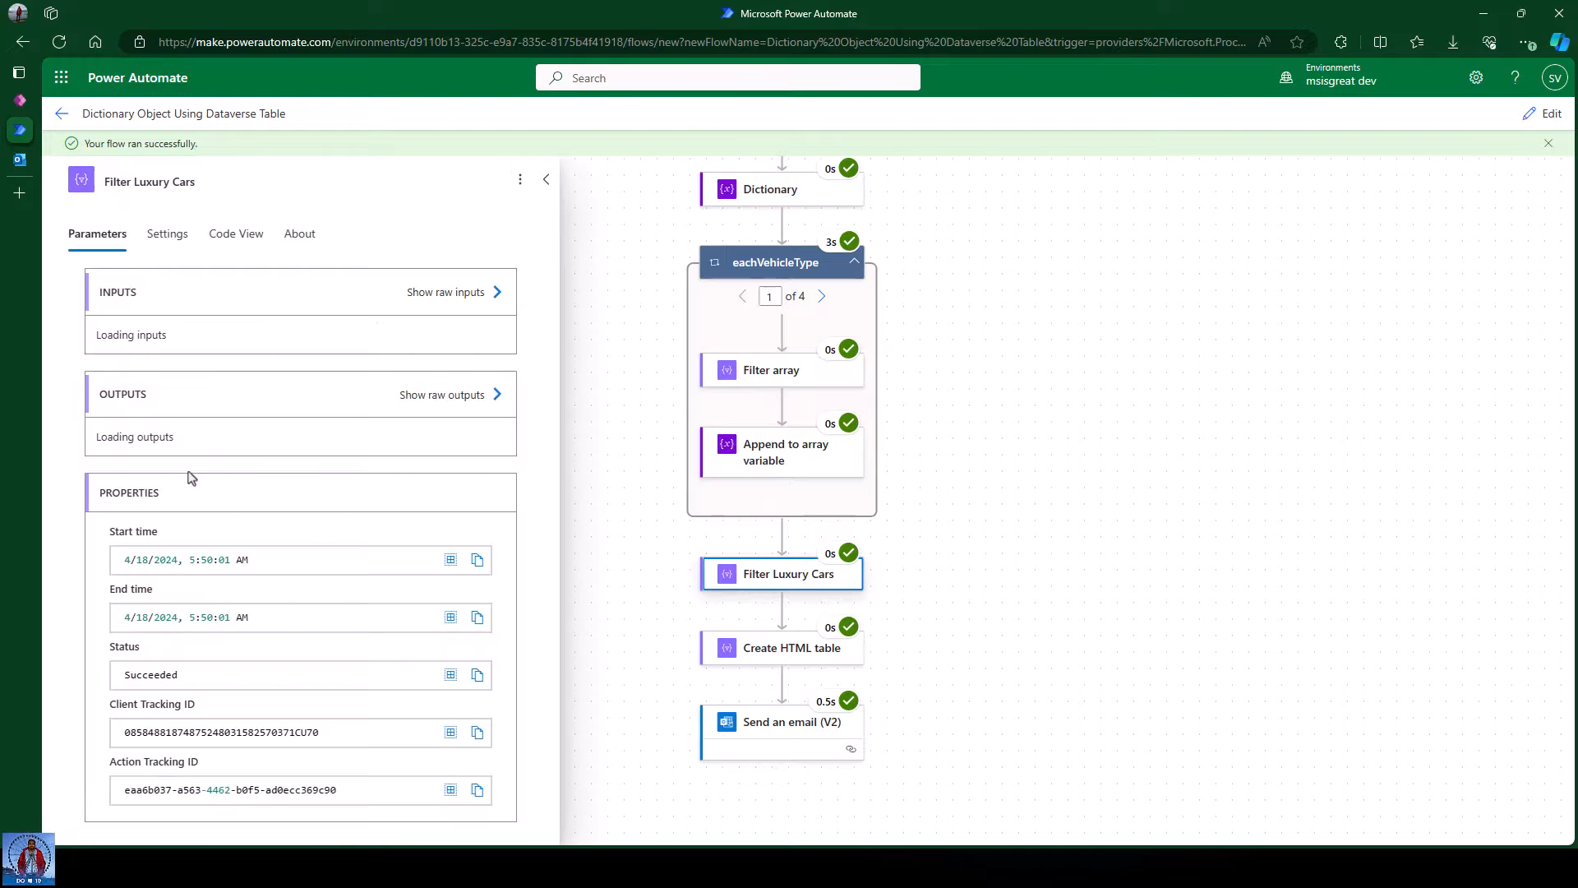
scroll(323, 418, "down", 1)
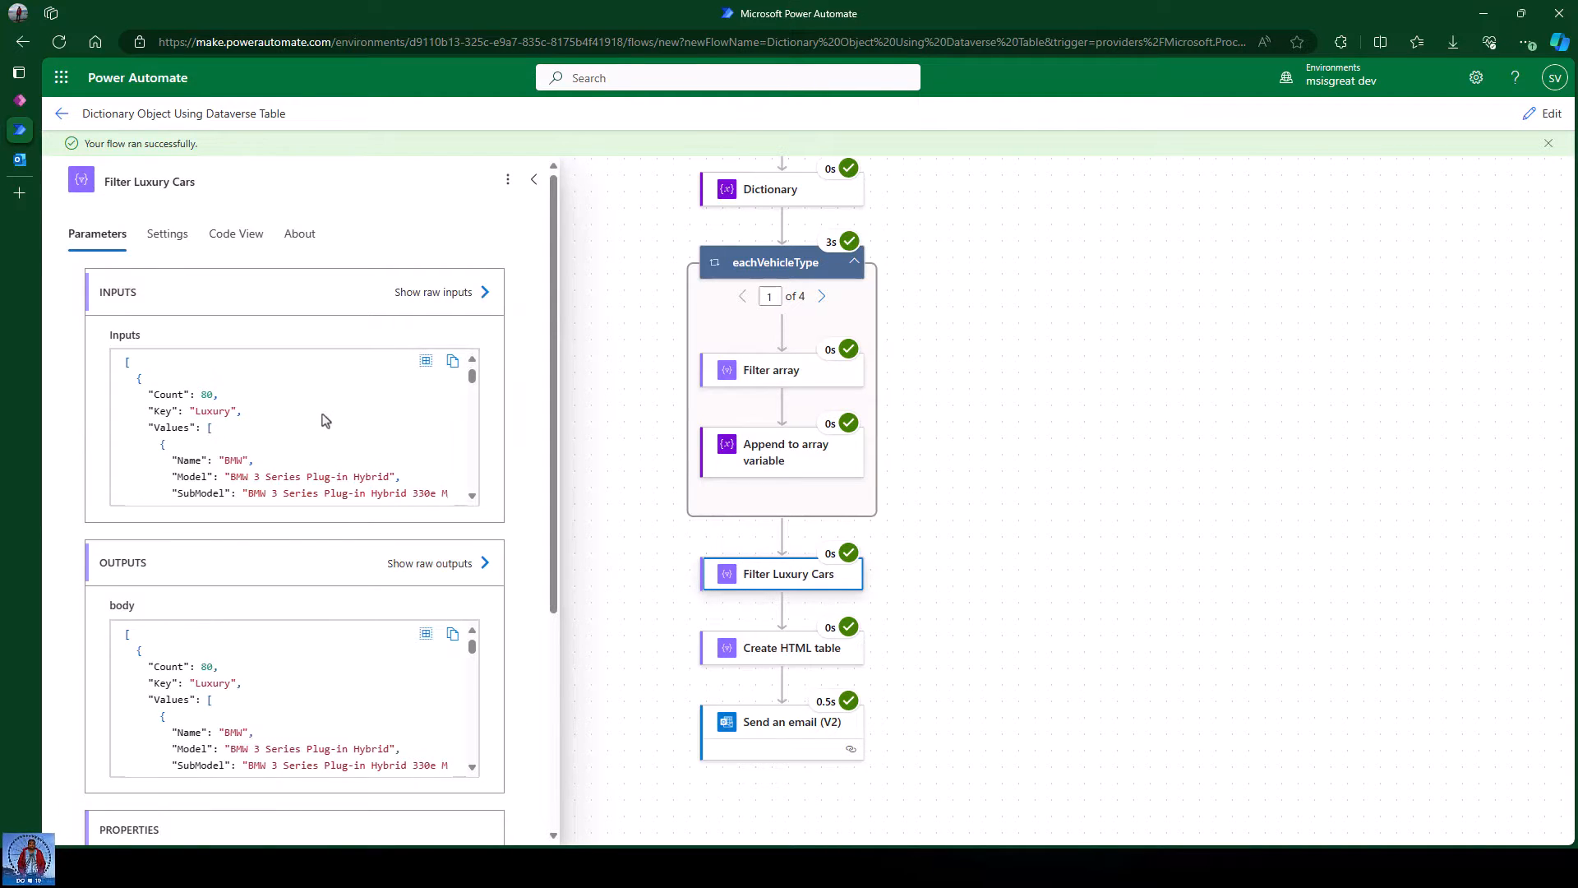
scroll(323, 418, "up", 2)
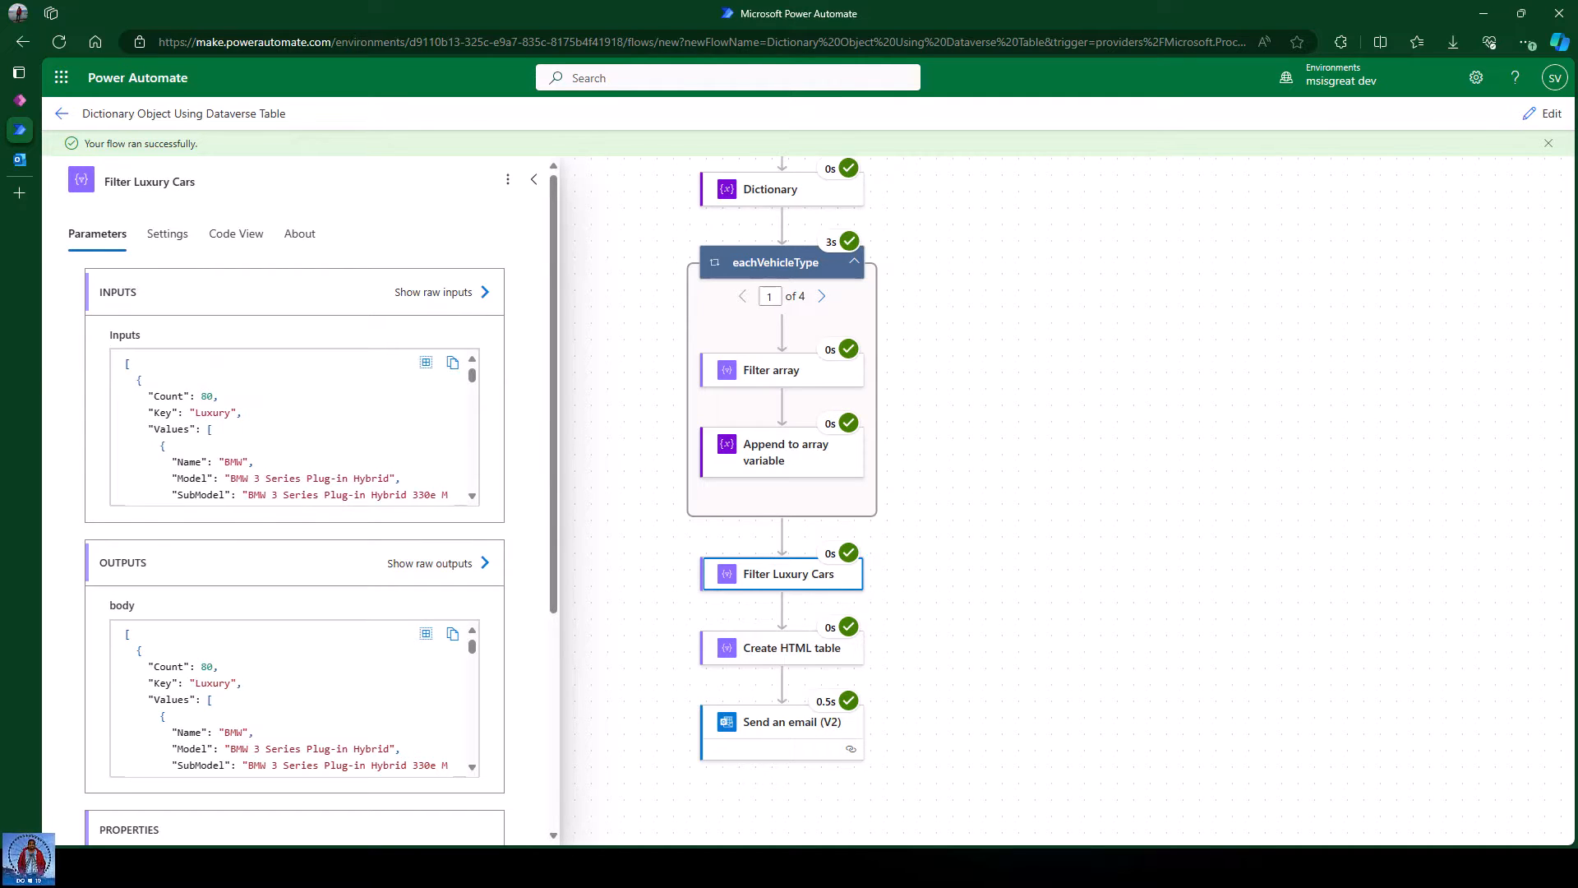
key("alt+Tab")
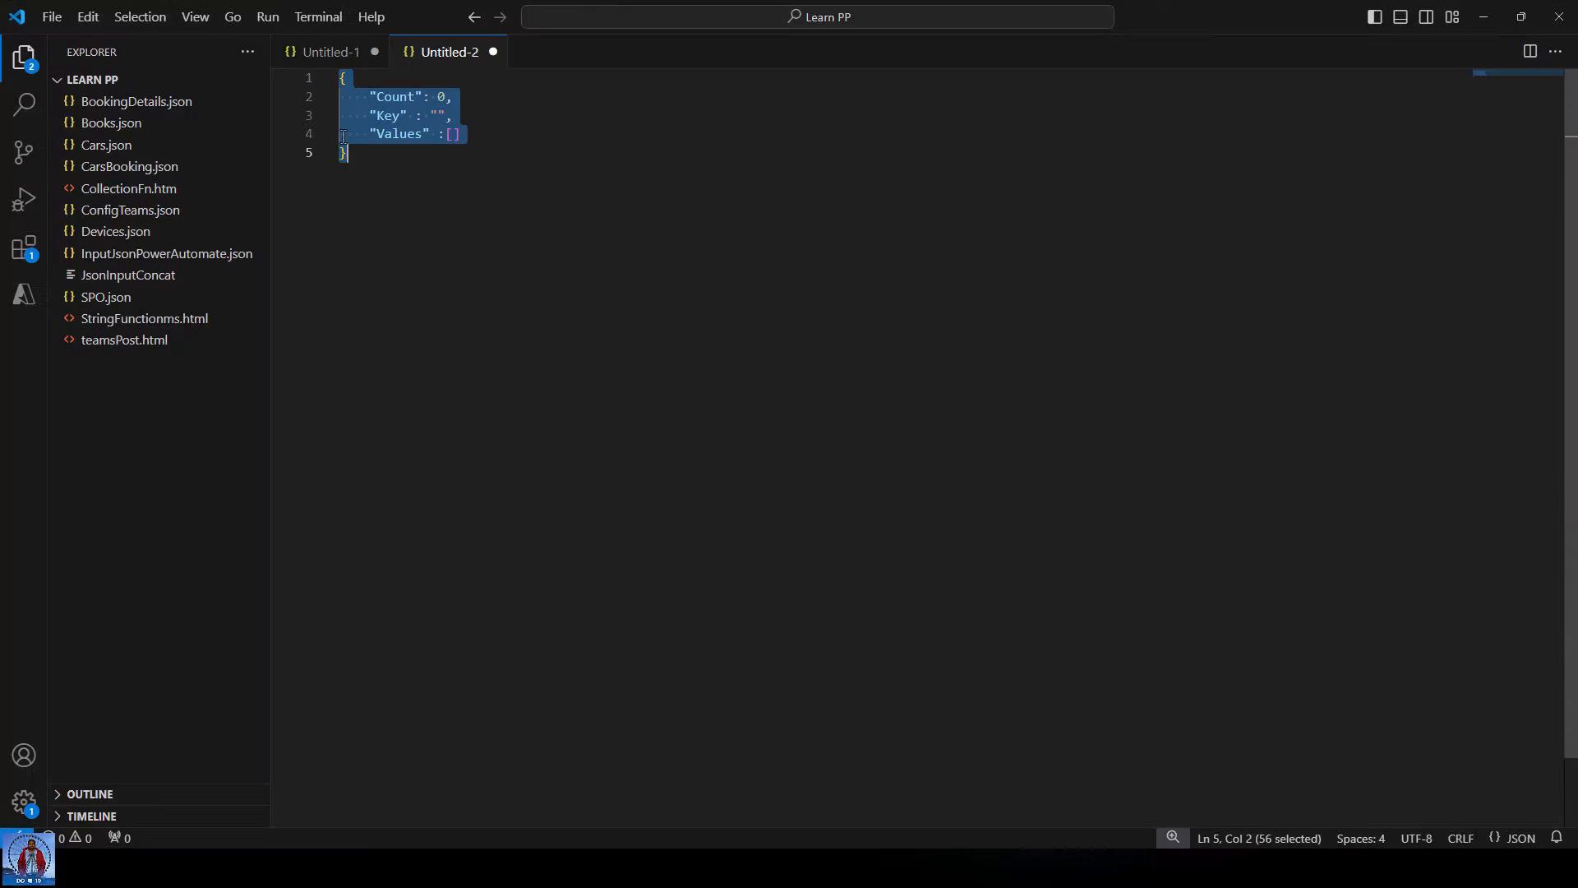
Paste the copied JSON output into a new untitled text file in VS Code.
left_click(51, 18)
left_click(99, 43)
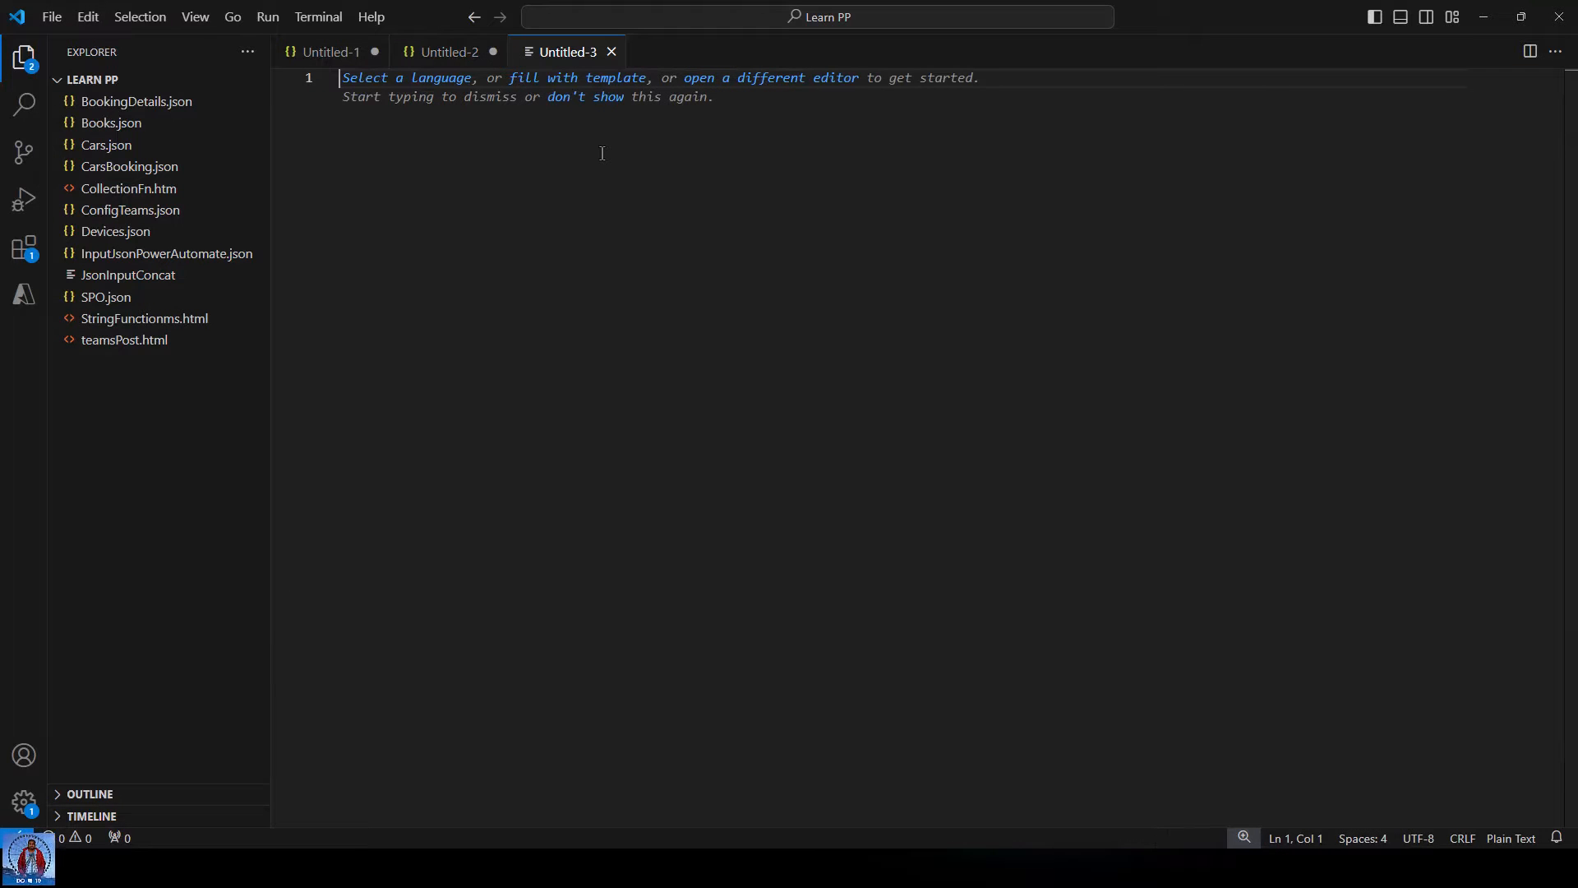
key("ctrl+v")
scroll(844, 216, "up", 8)
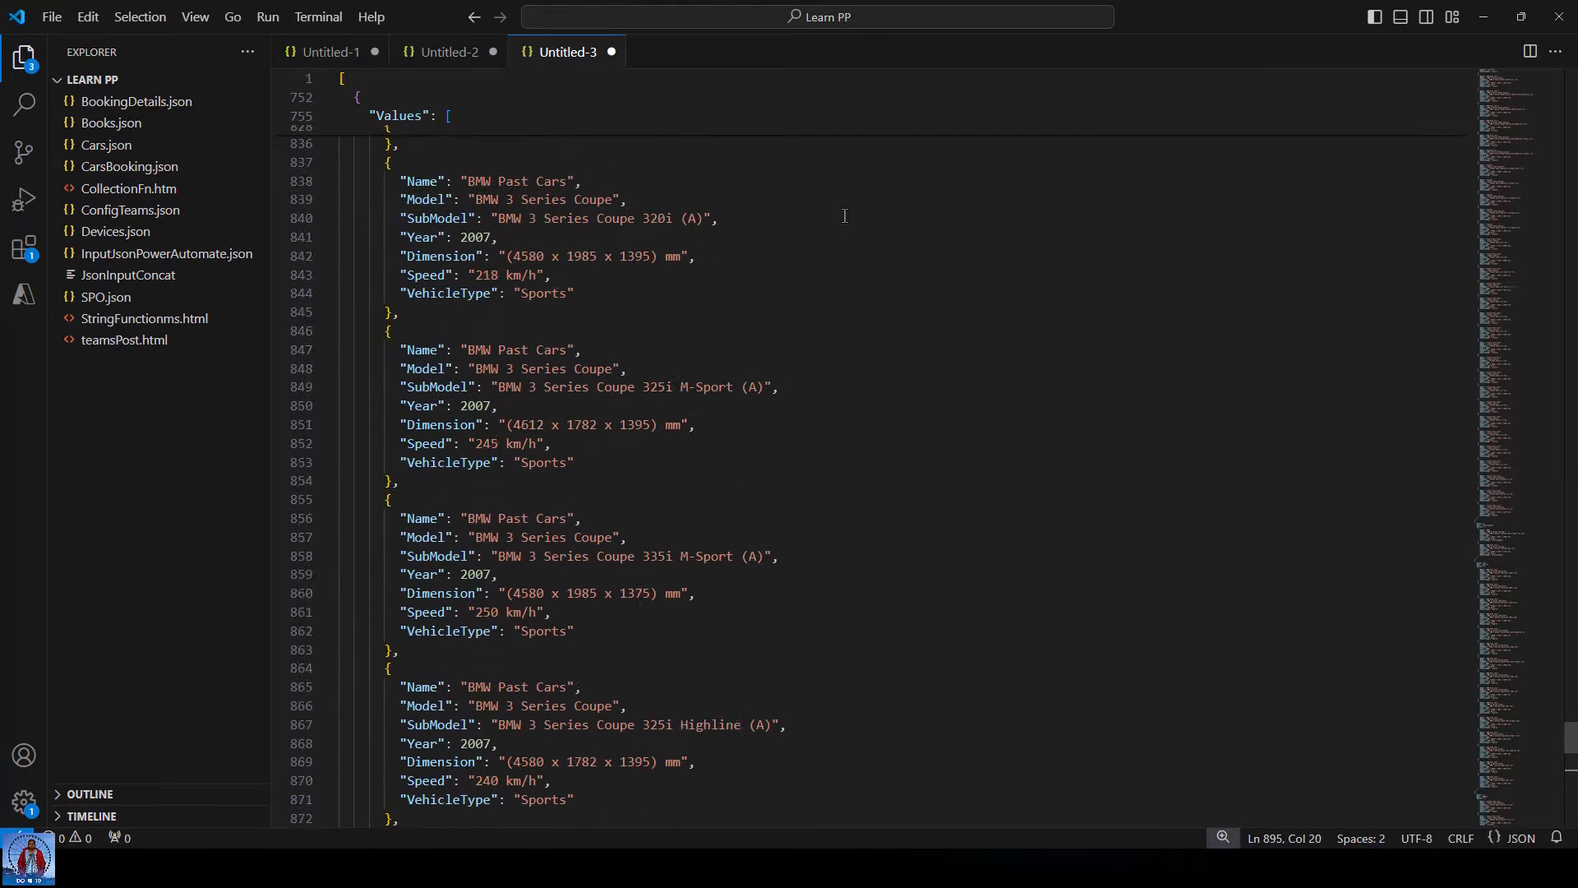
scroll(1532, 541, "up", 4)
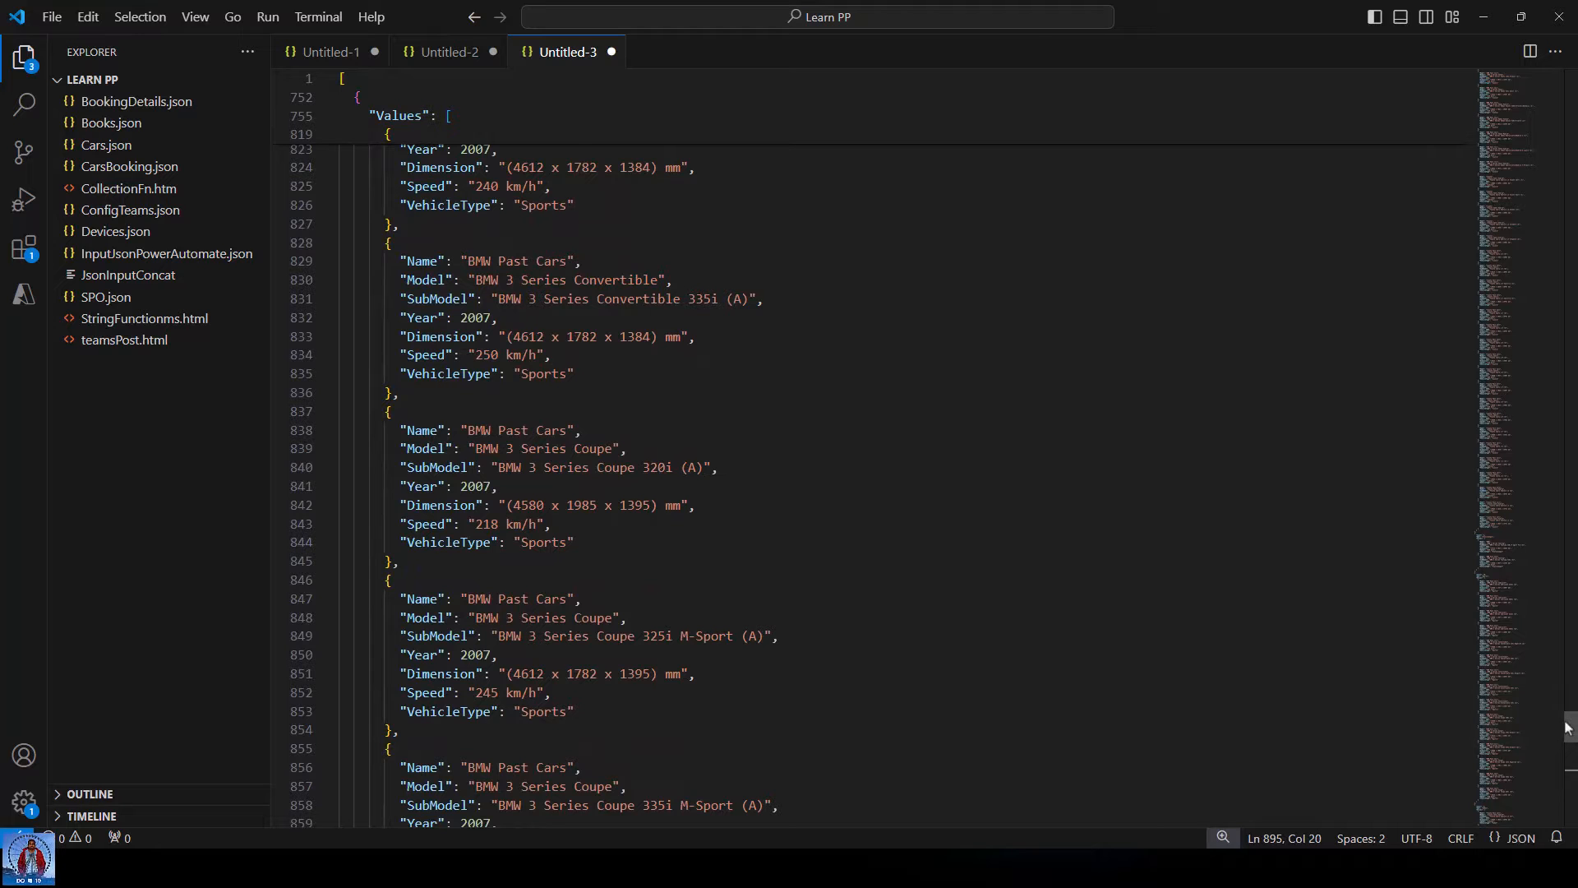
left_click_drag(1566, 727, 1566, 82)
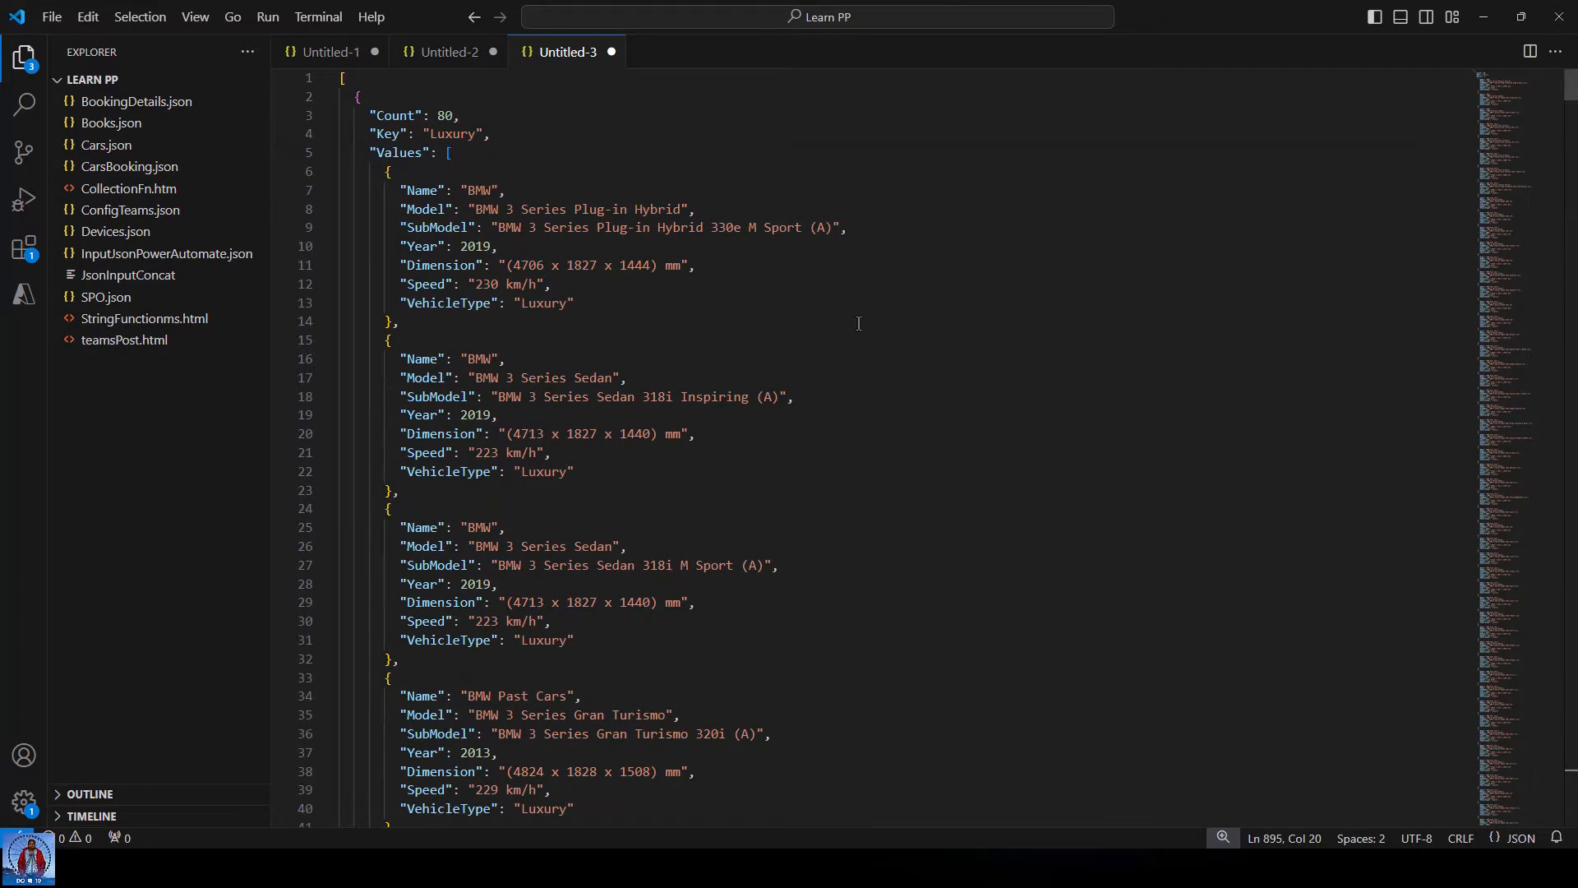
left_click(756, 312)
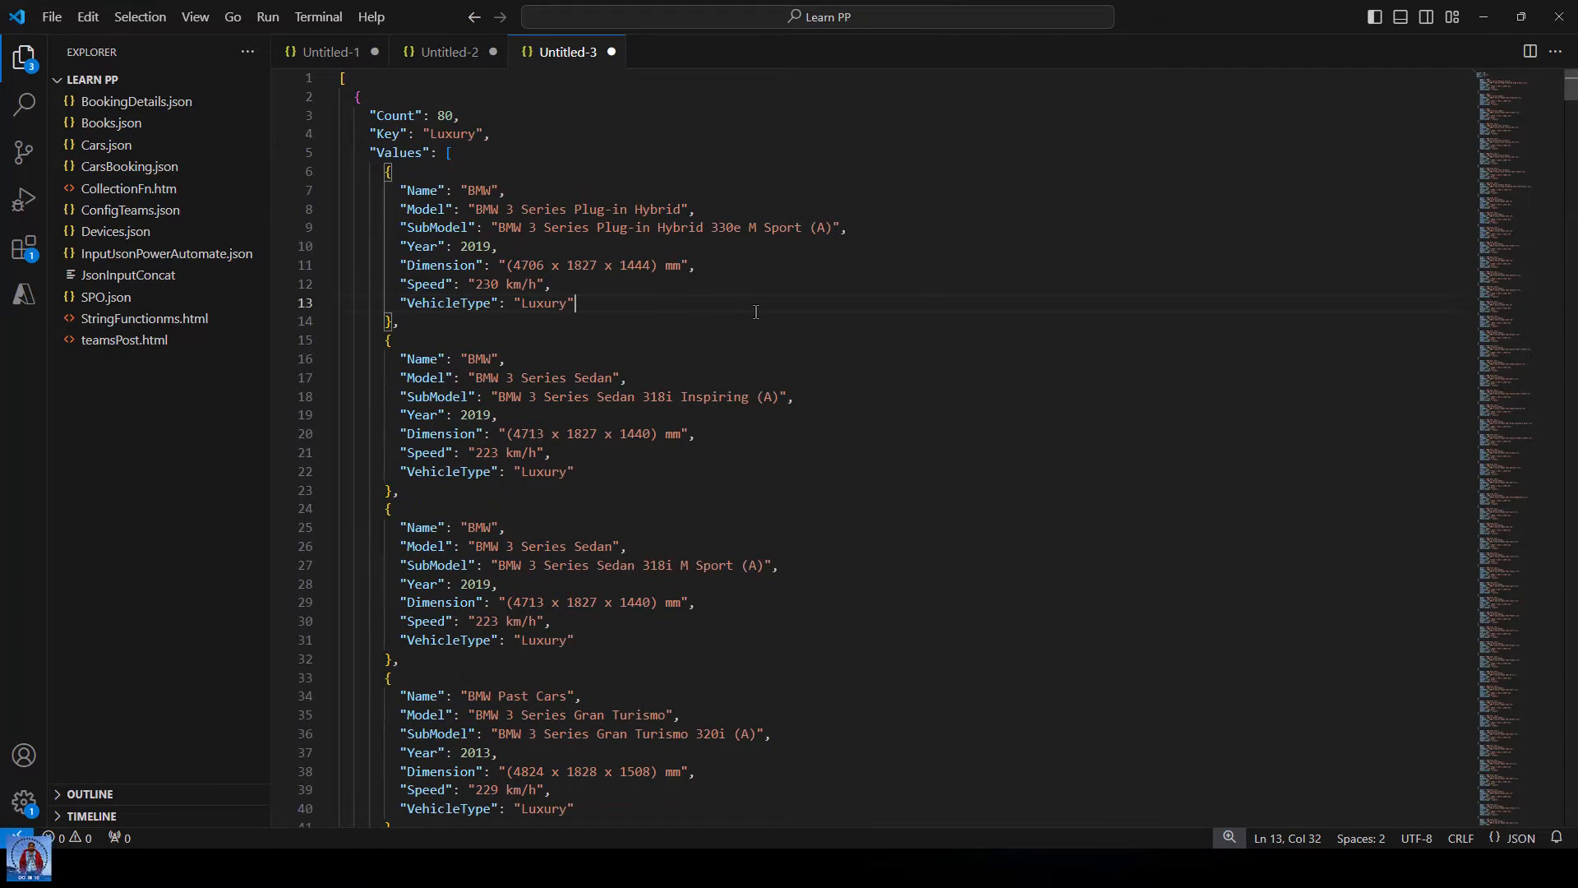
Fold the Values arrays of the Luxury, Stationwagon, Sports and Sedan groups.
left_click(328, 154)
left_click(327, 265)
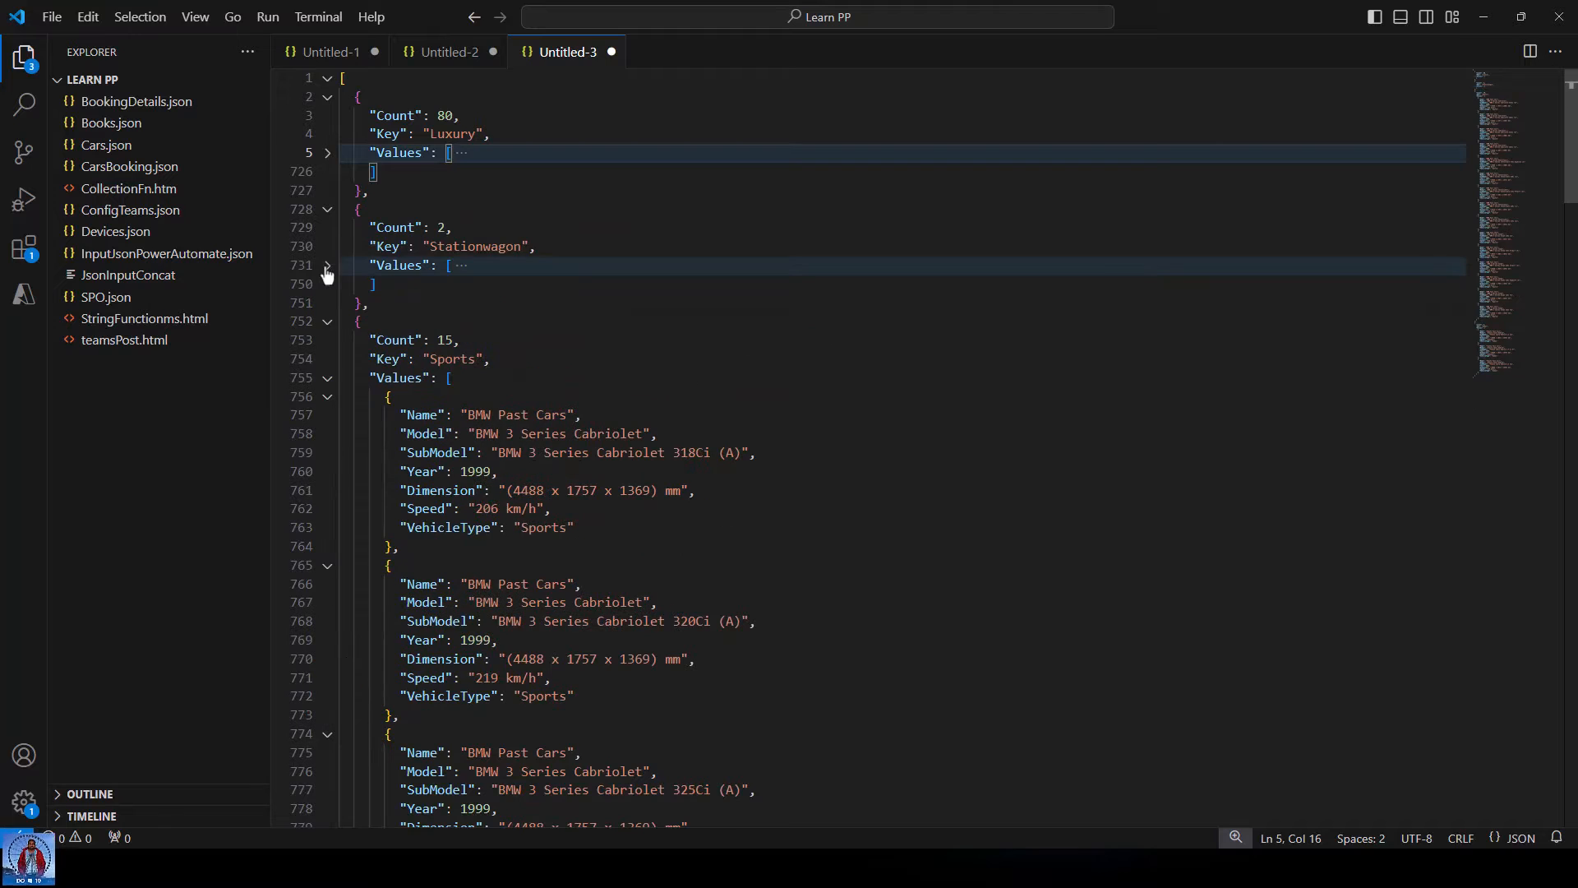
left_click(327, 379)
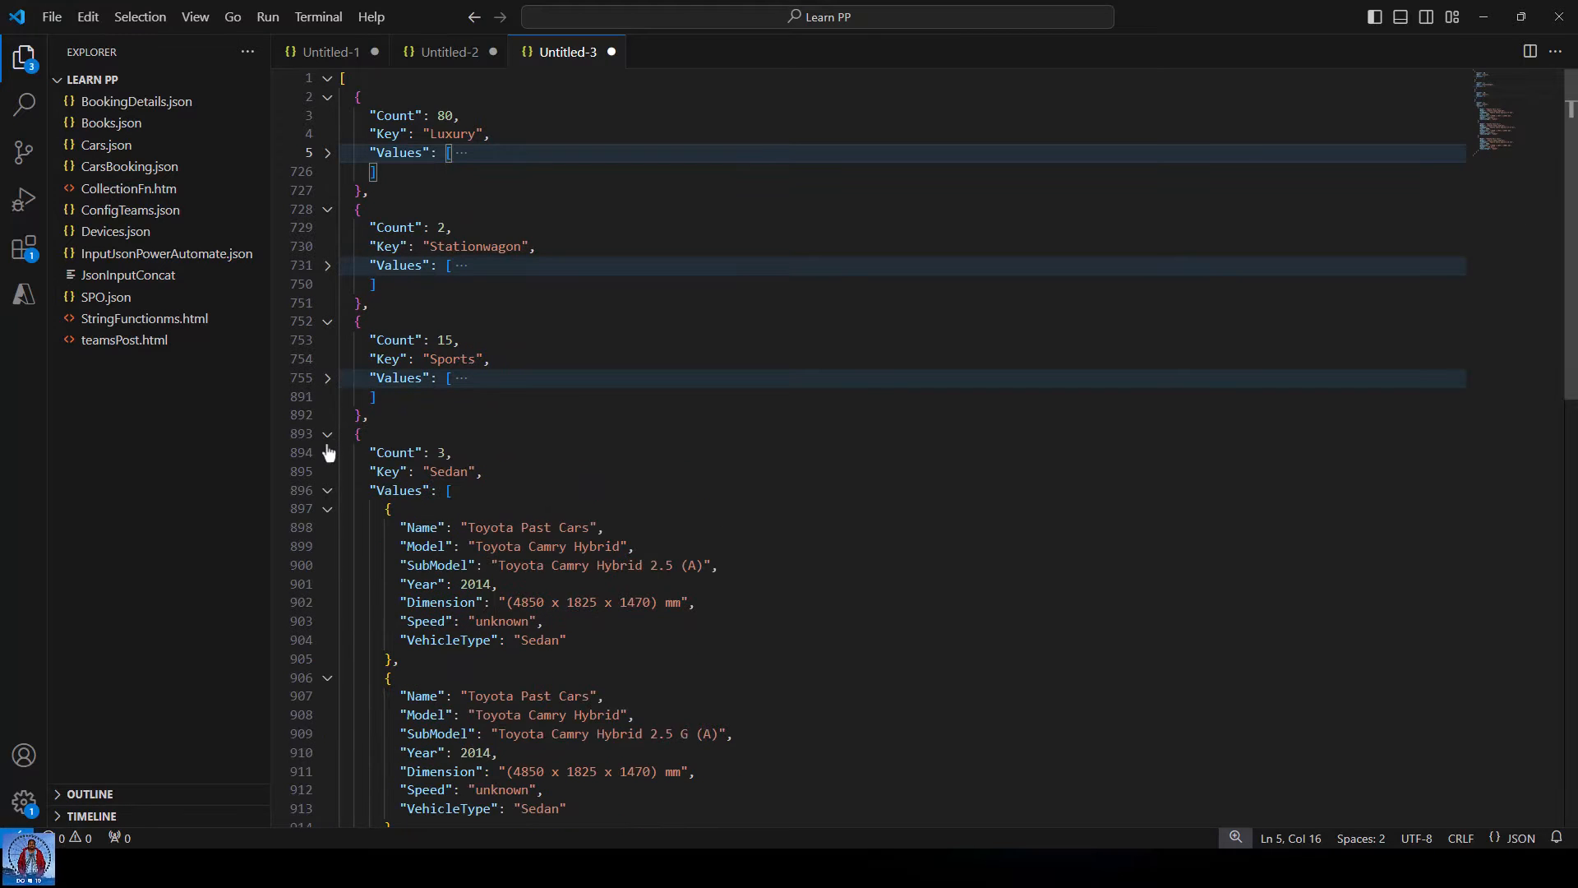
left_click(330, 486)
left_click(670, 358)
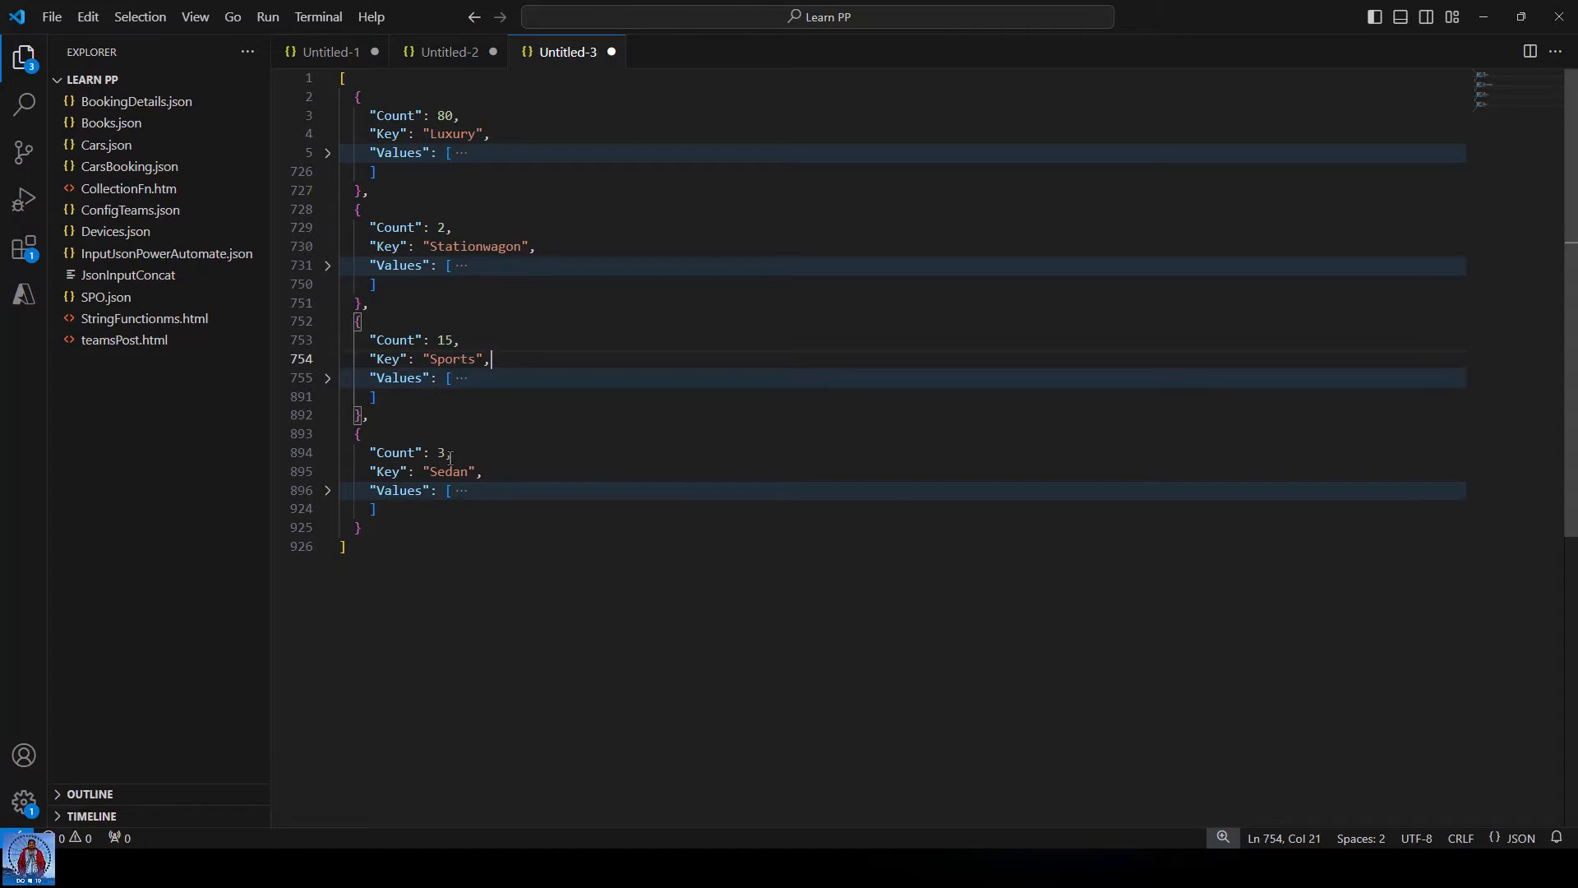
left_click(453, 213)
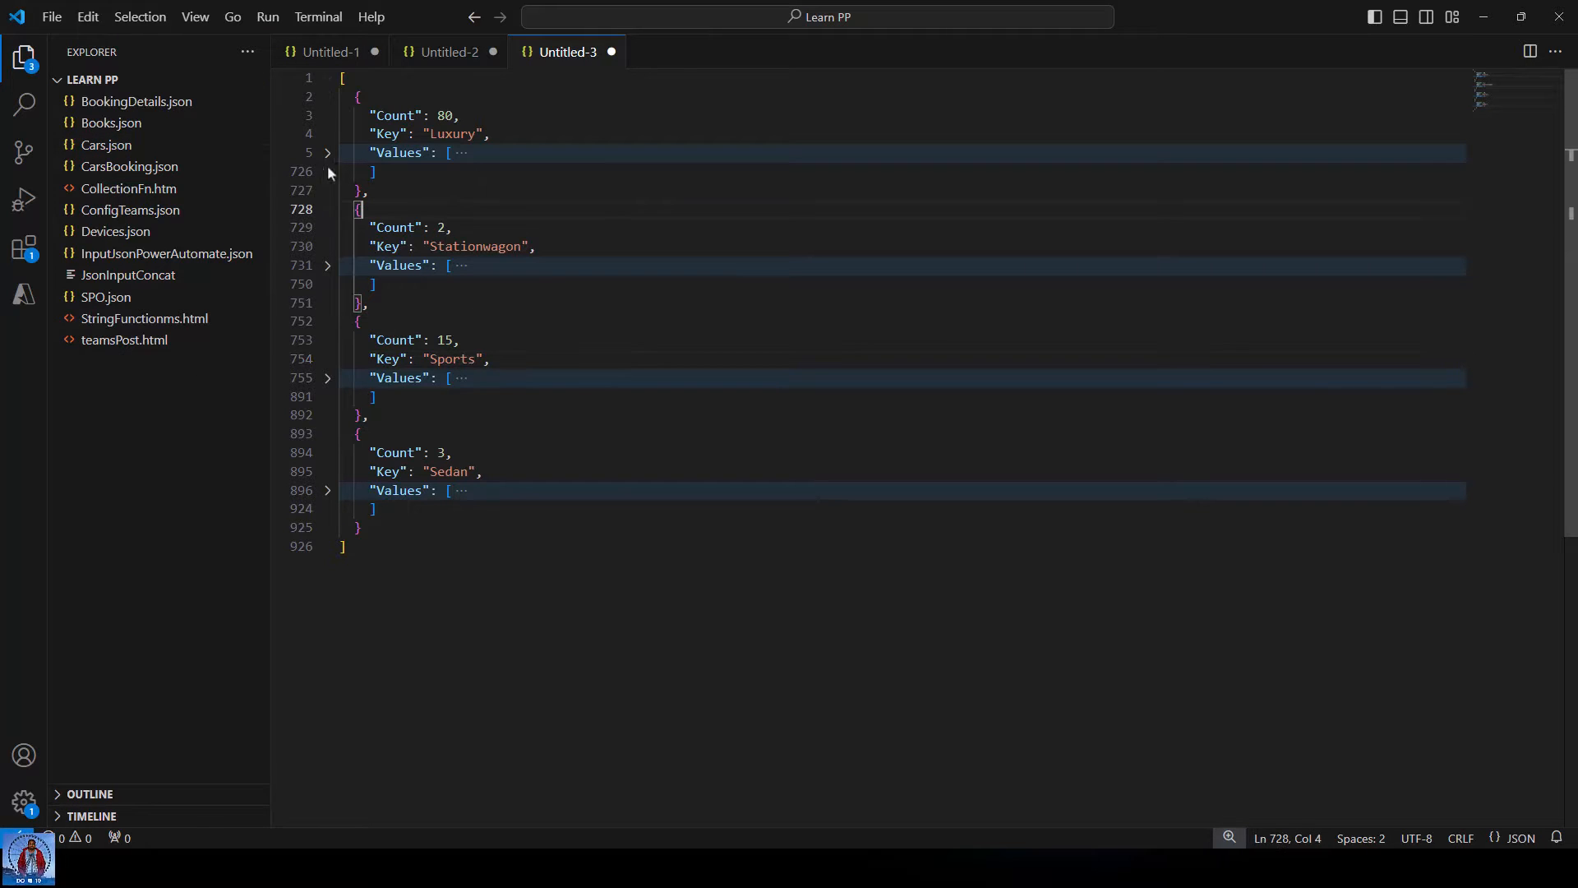
Re-examine the Luxury group's BMW entries and Values keys, then close the run details.
left_click(327, 153)
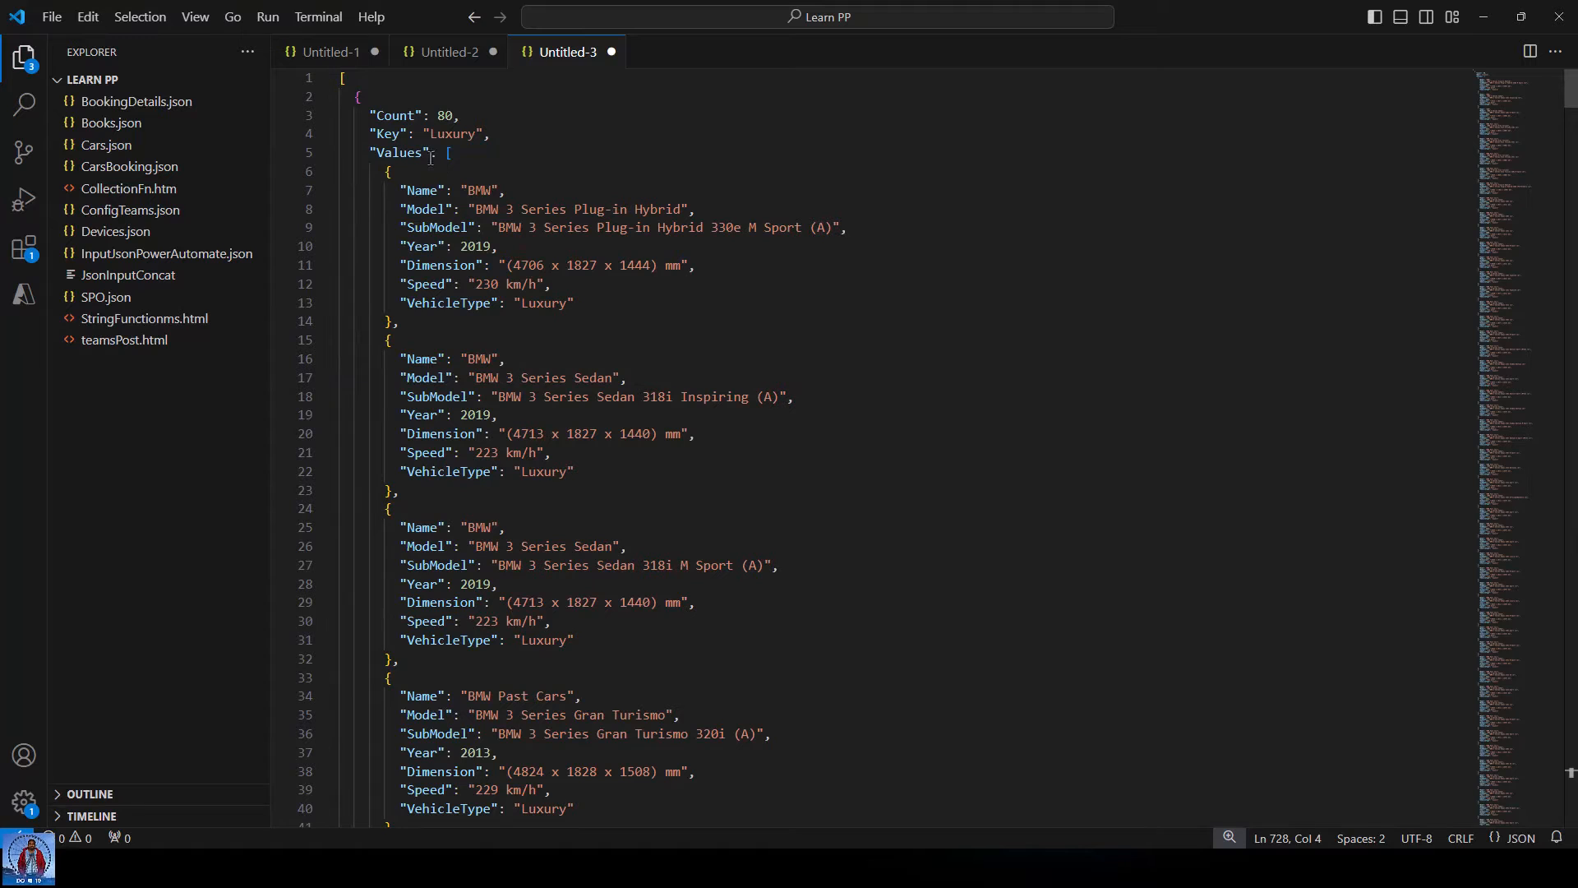
double_click(454, 131)
left_click(510, 174)
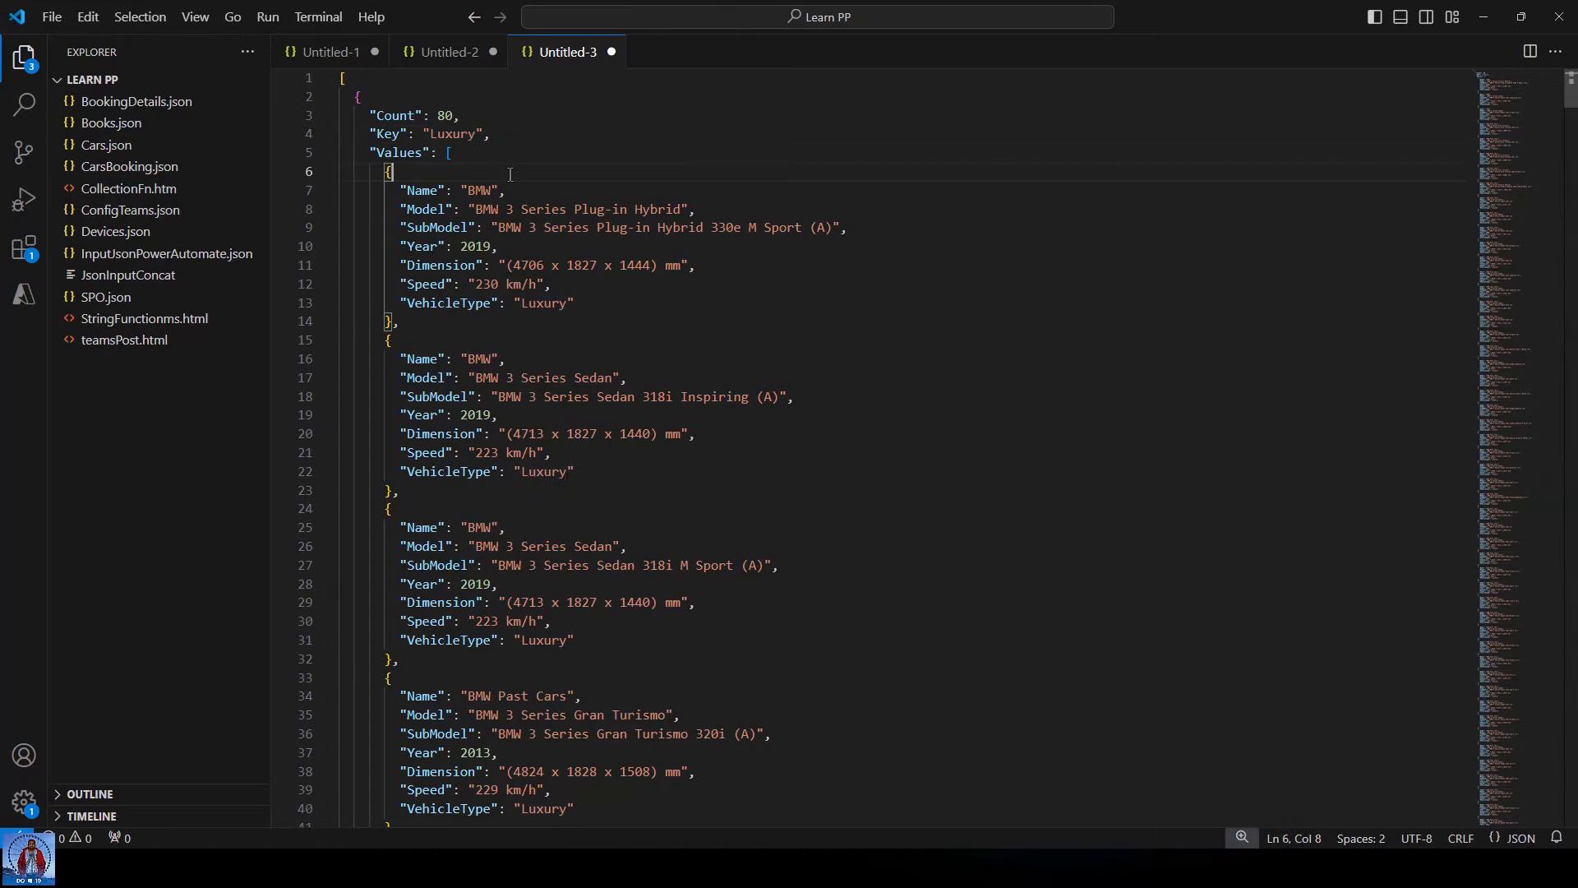
double_click(436, 139)
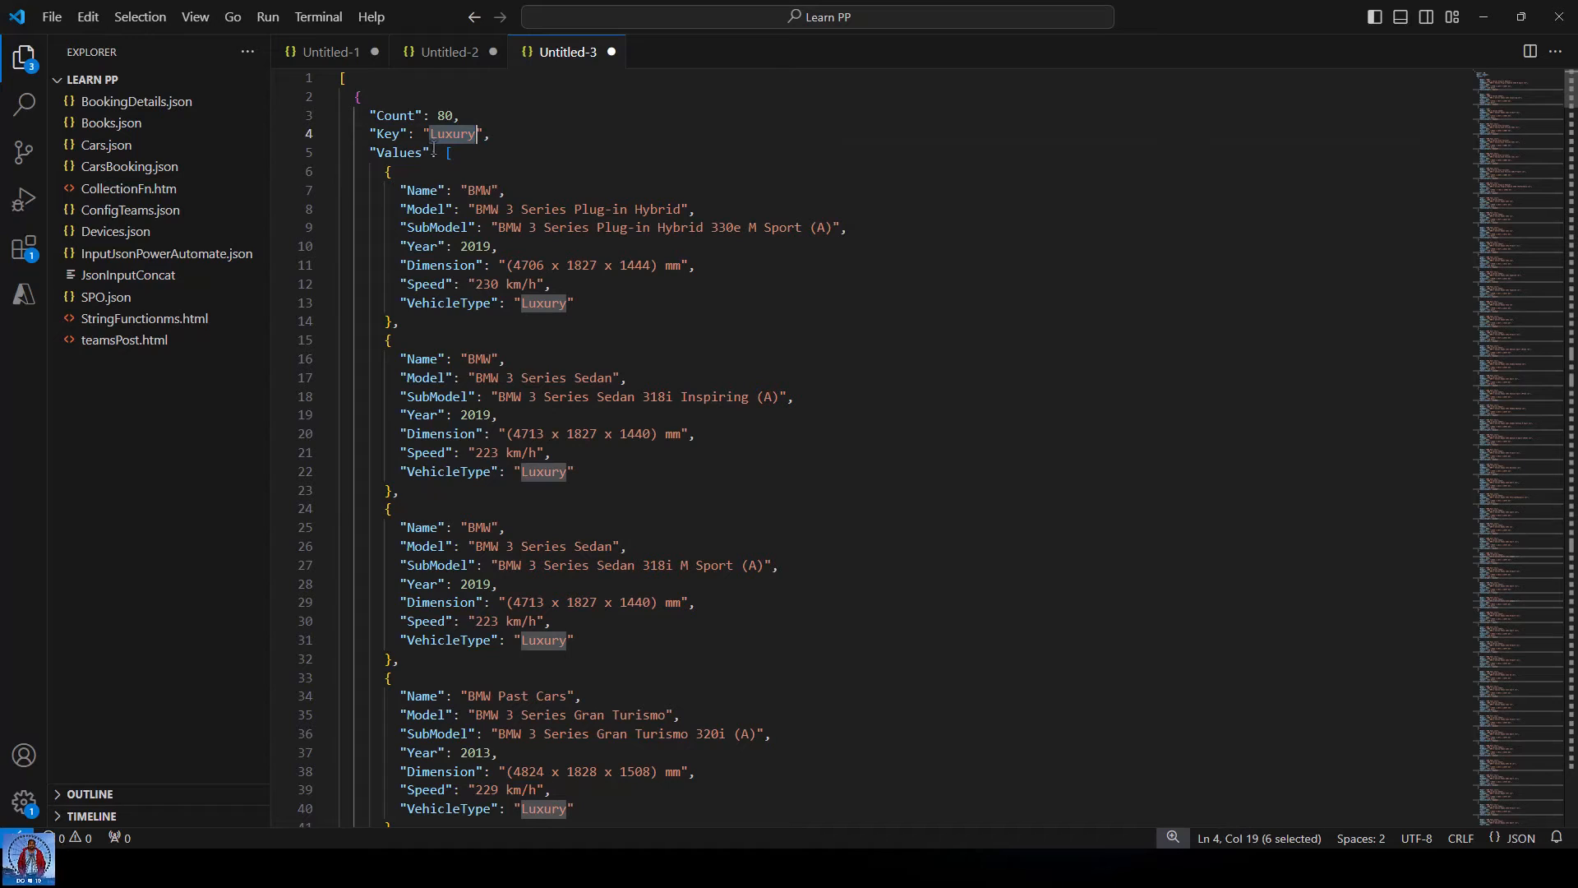
left_click(483, 160)
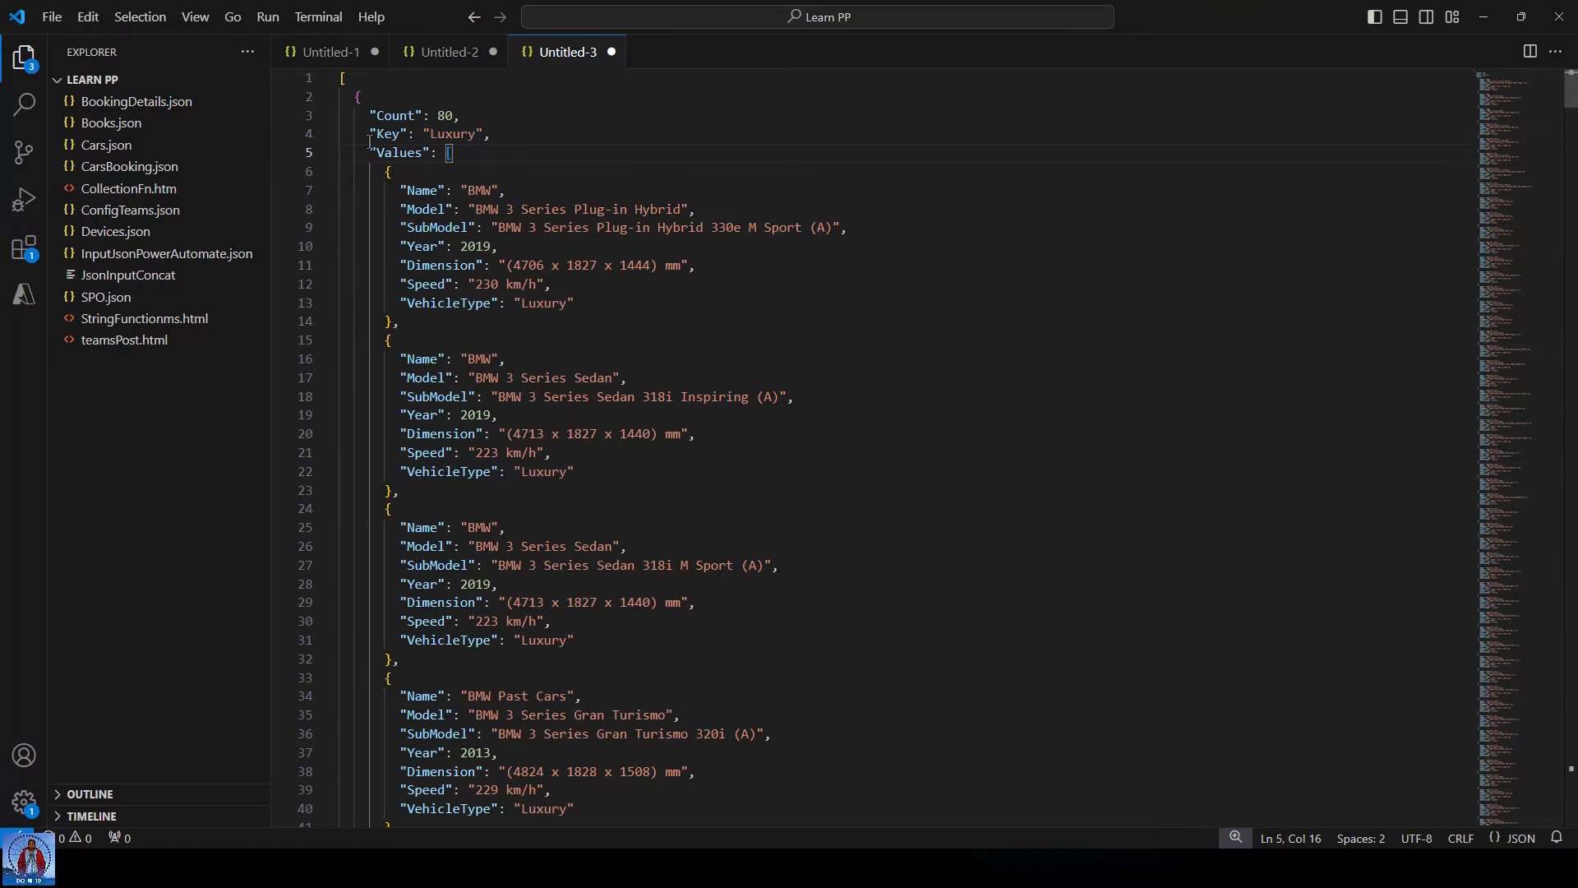
left_click(327, 171)
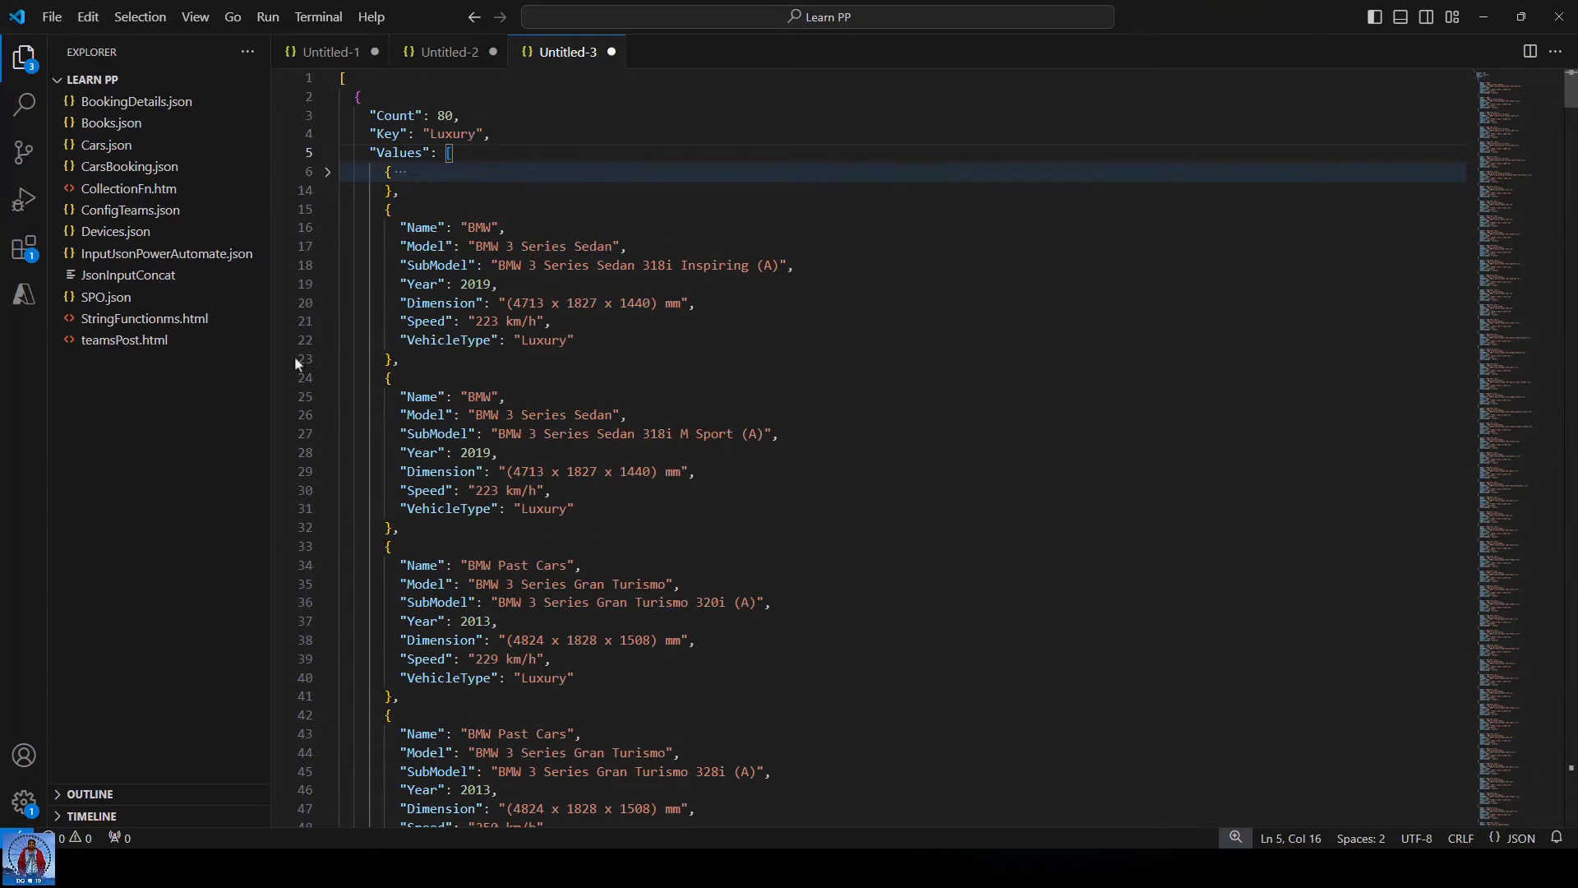
left_click(327, 154)
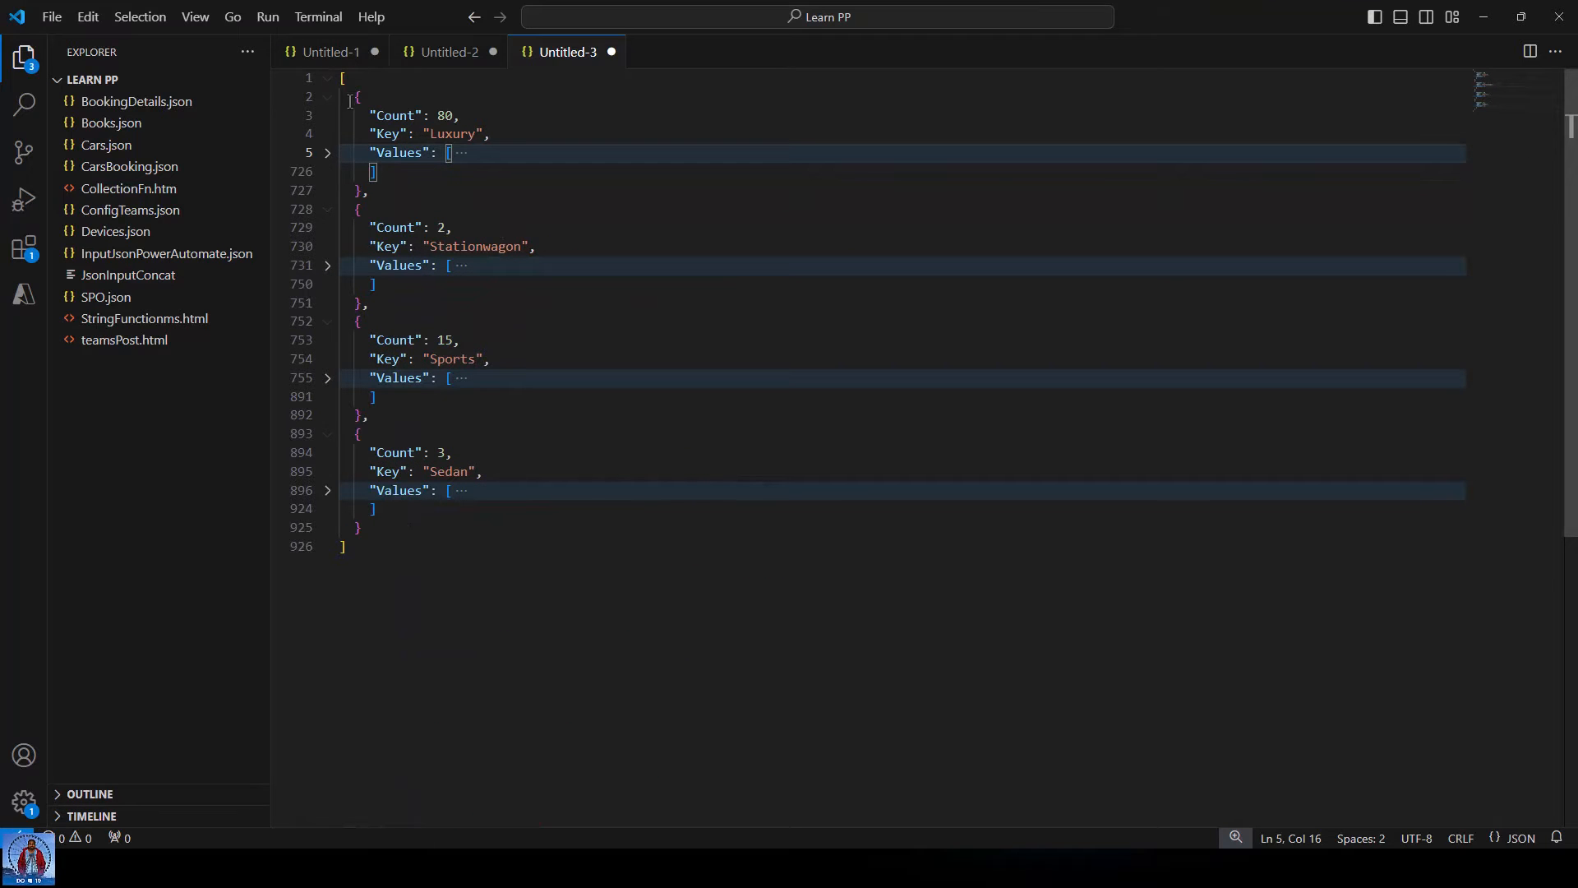
left_click_drag(353, 97, 370, 190)
left_click(400, 196)
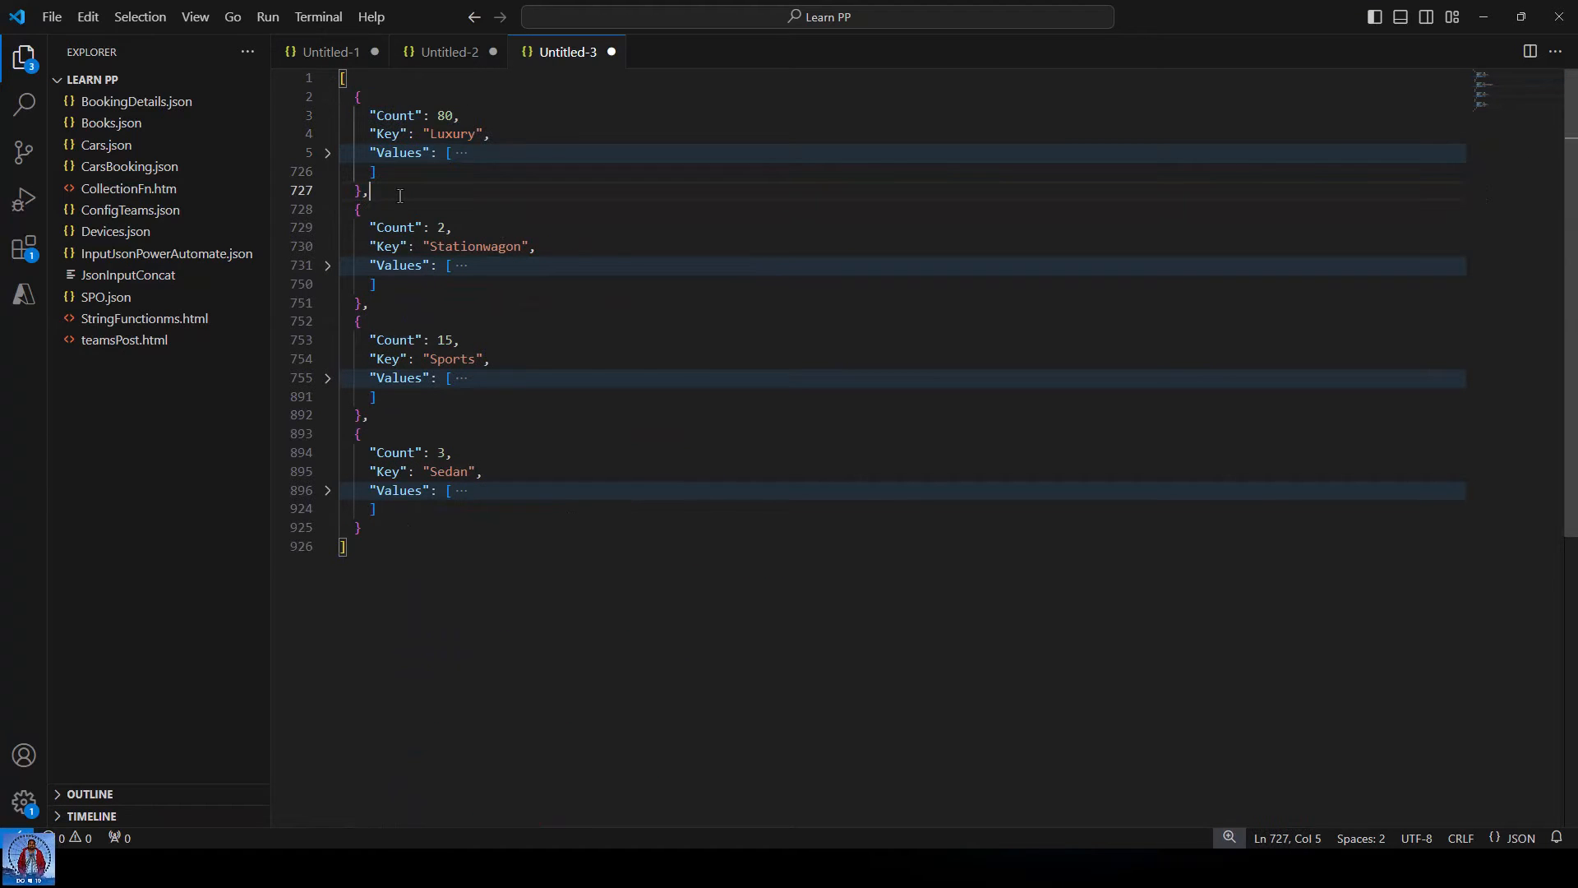
left_click_drag(361, 192, 354, 82)
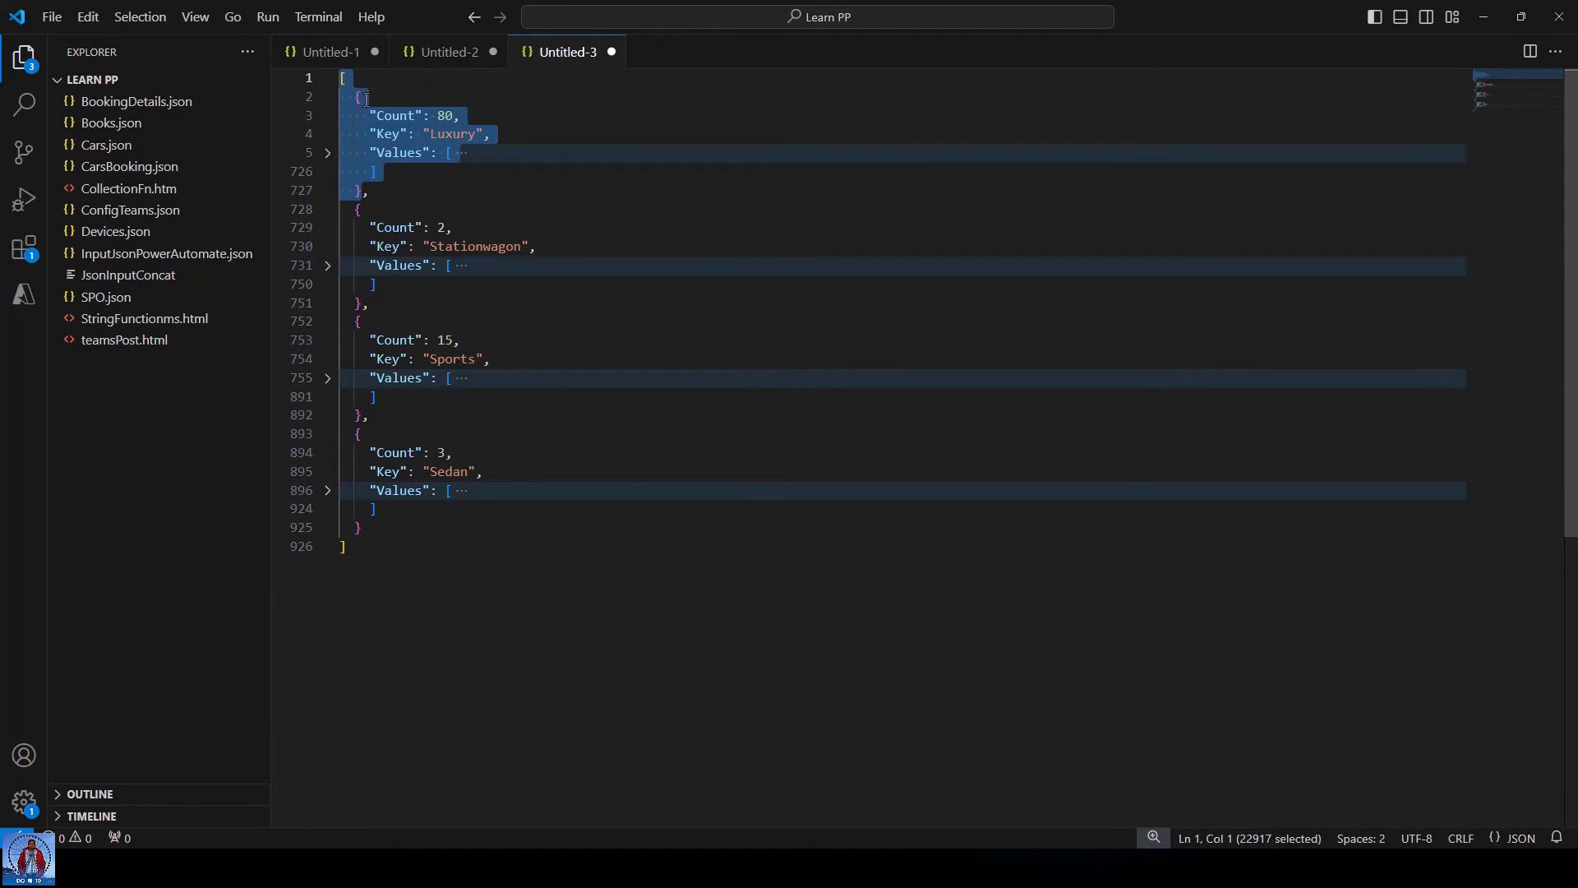
double_click(396, 155)
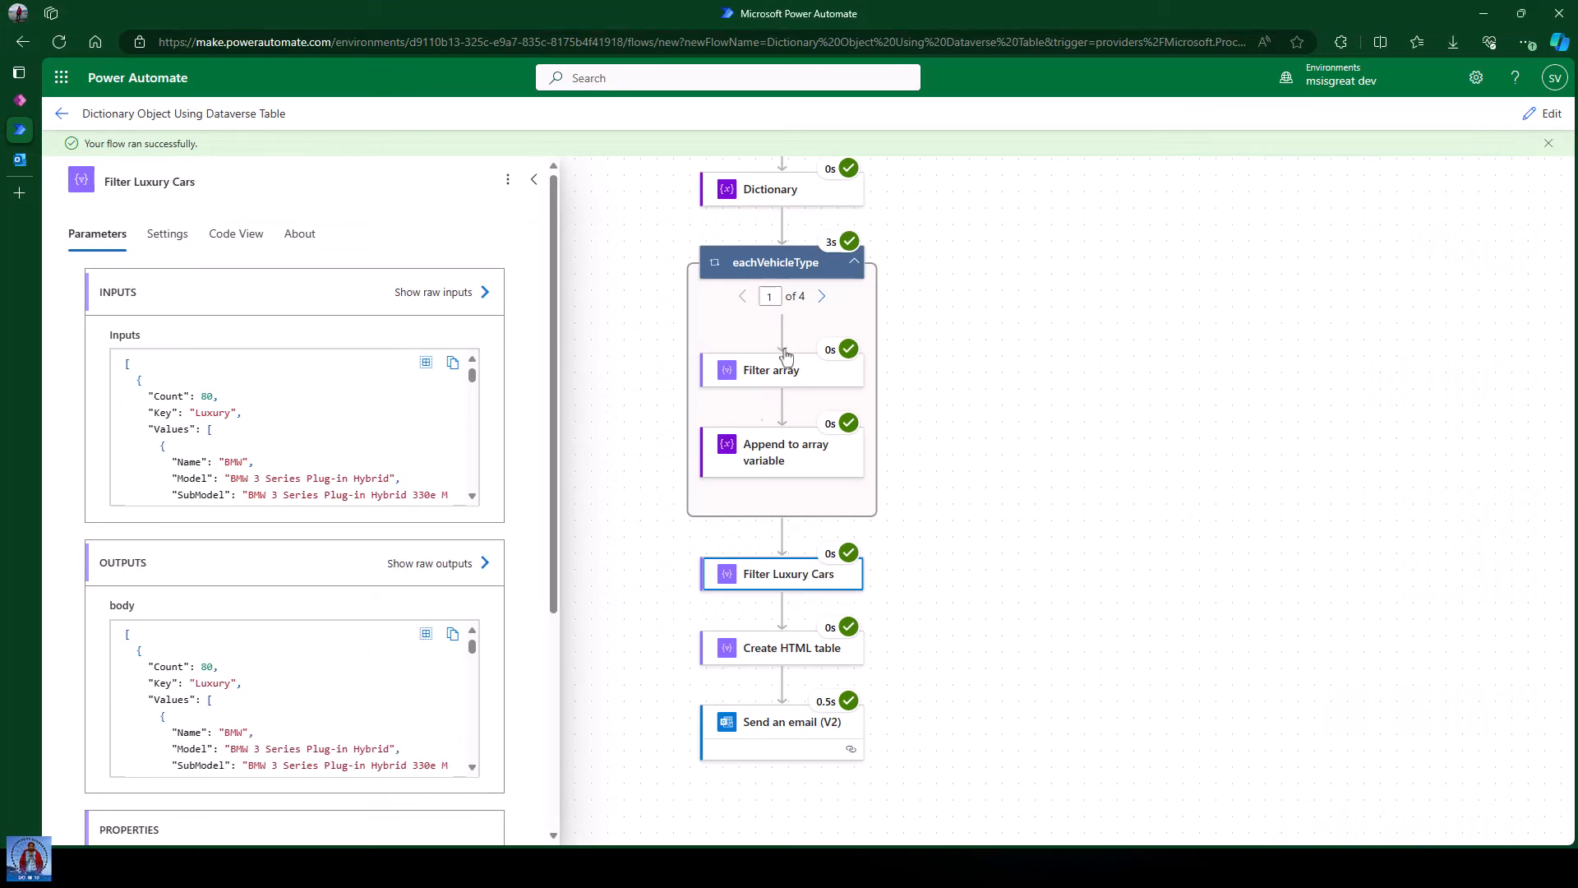
left_click(1094, 508)
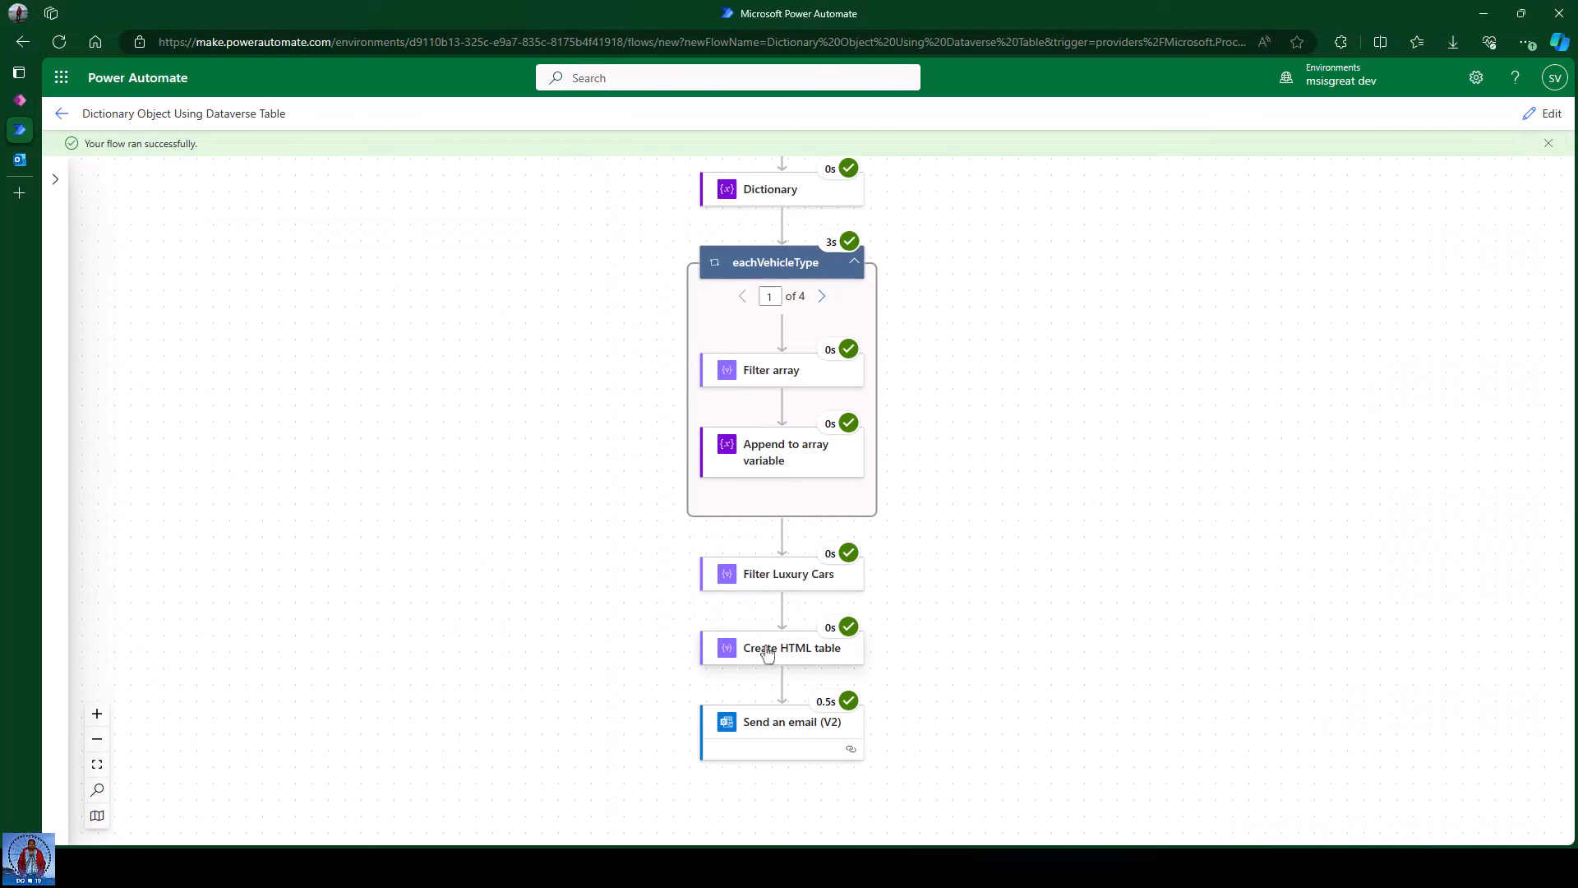
left_click(822, 653)
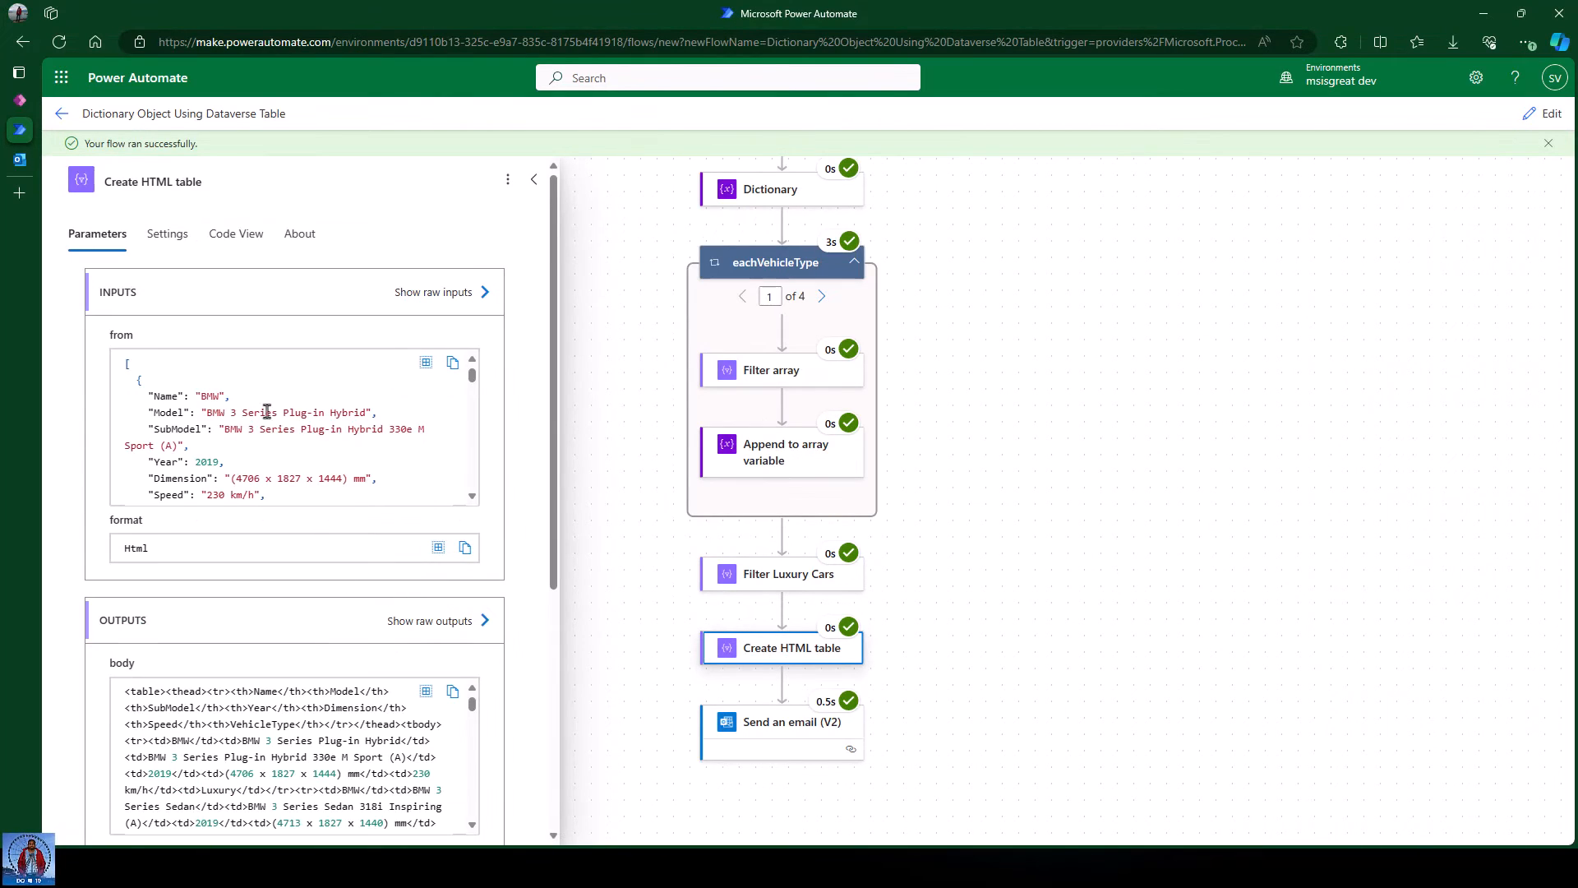
scroll(282, 401, "down", 2)
scroll(282, 399, "down", 6)
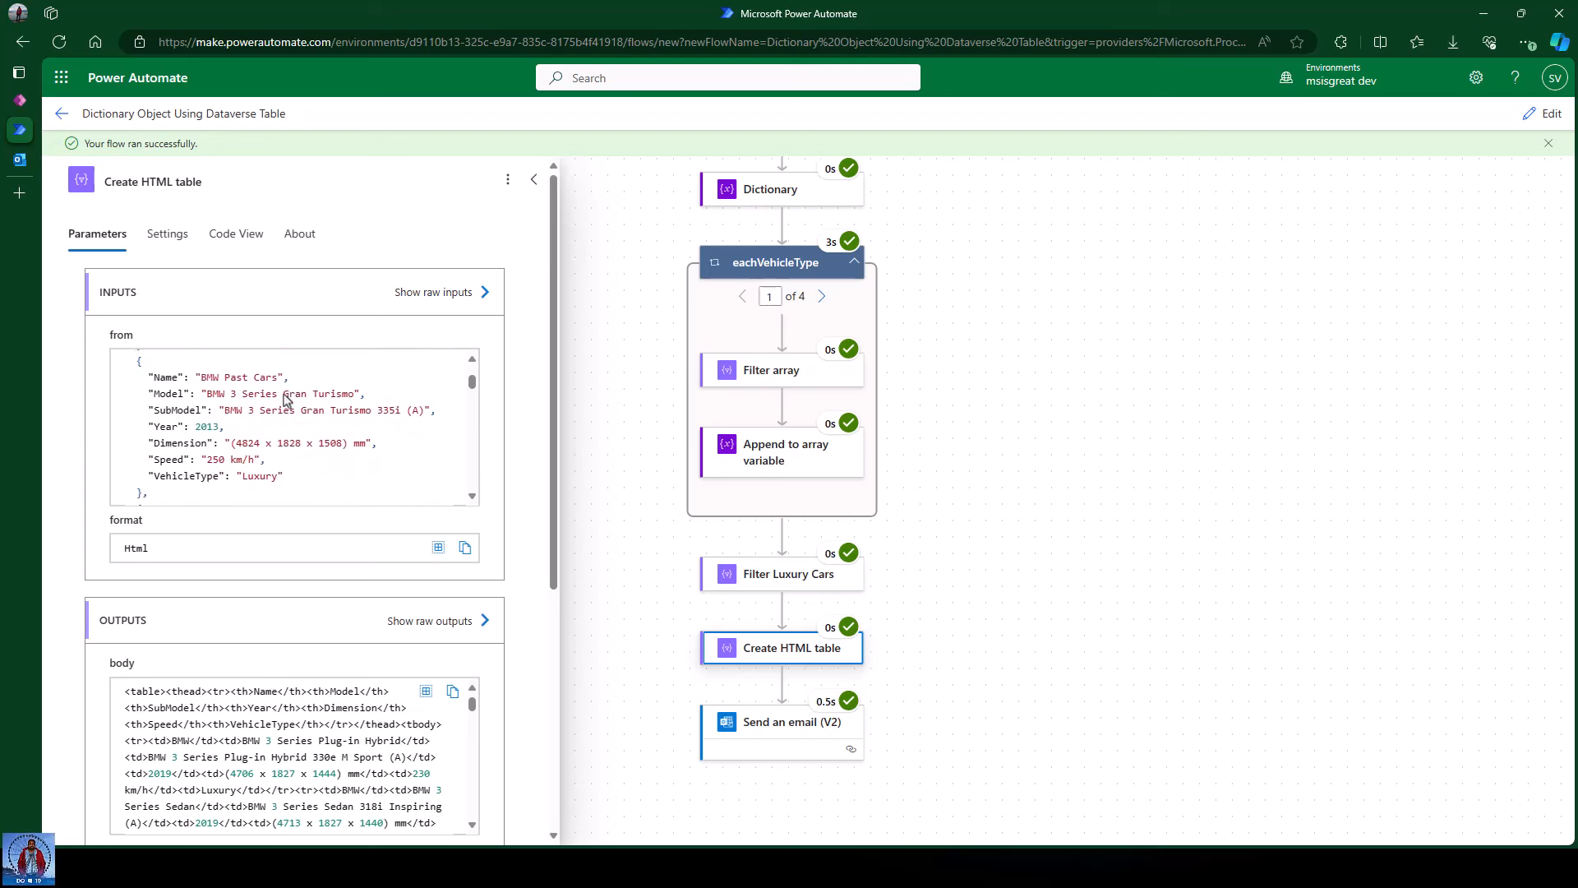
scroll(287, 727, "down", 8)
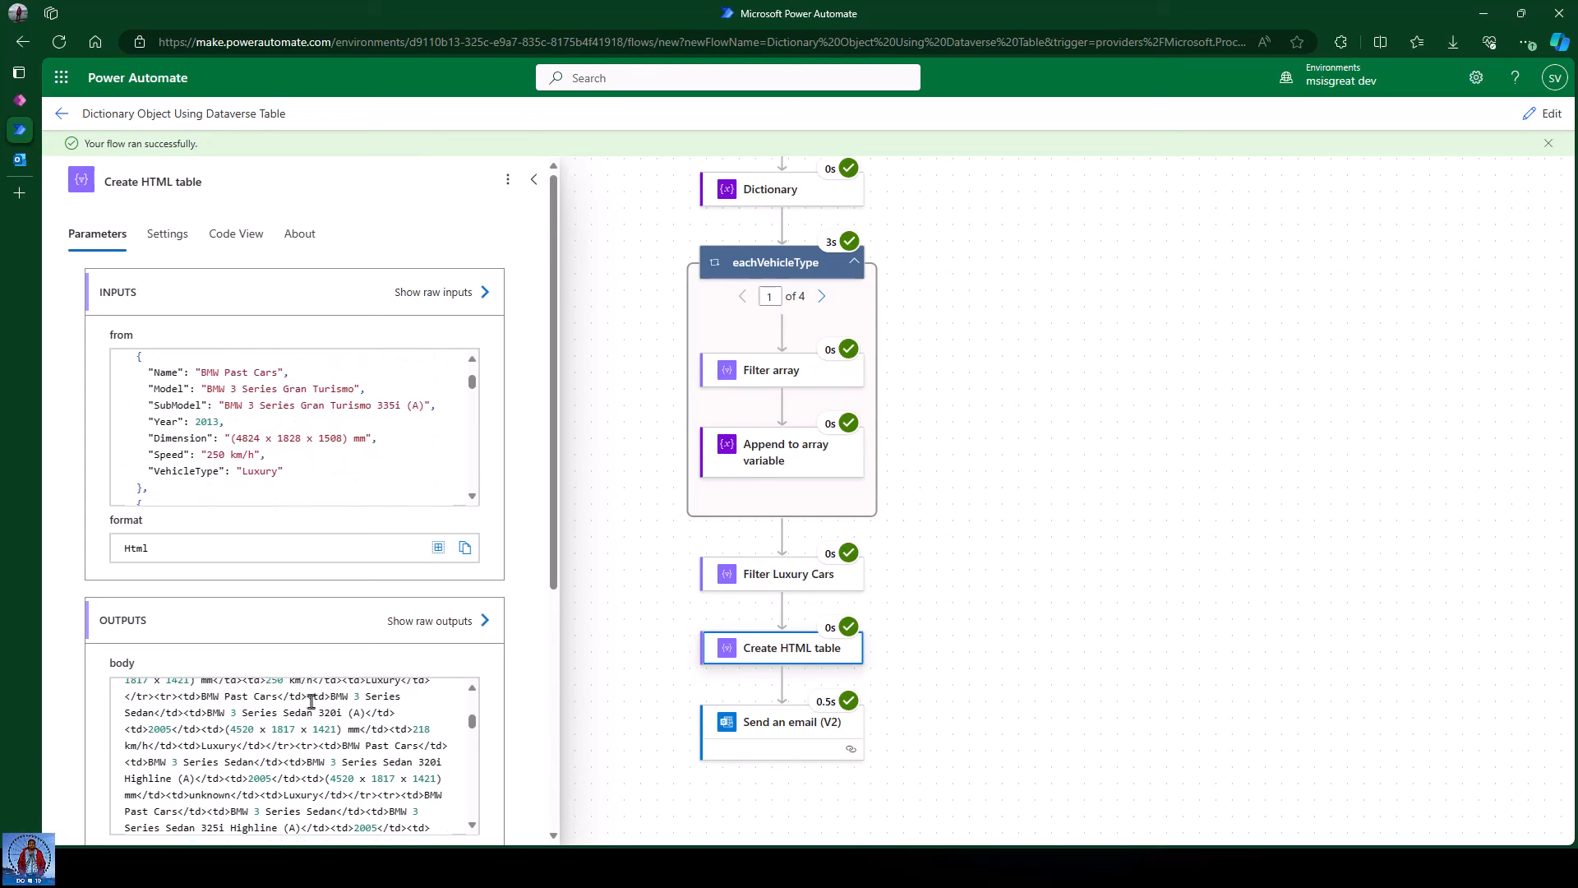
left_click(1032, 493)
scroll(976, 469, "down", 2)
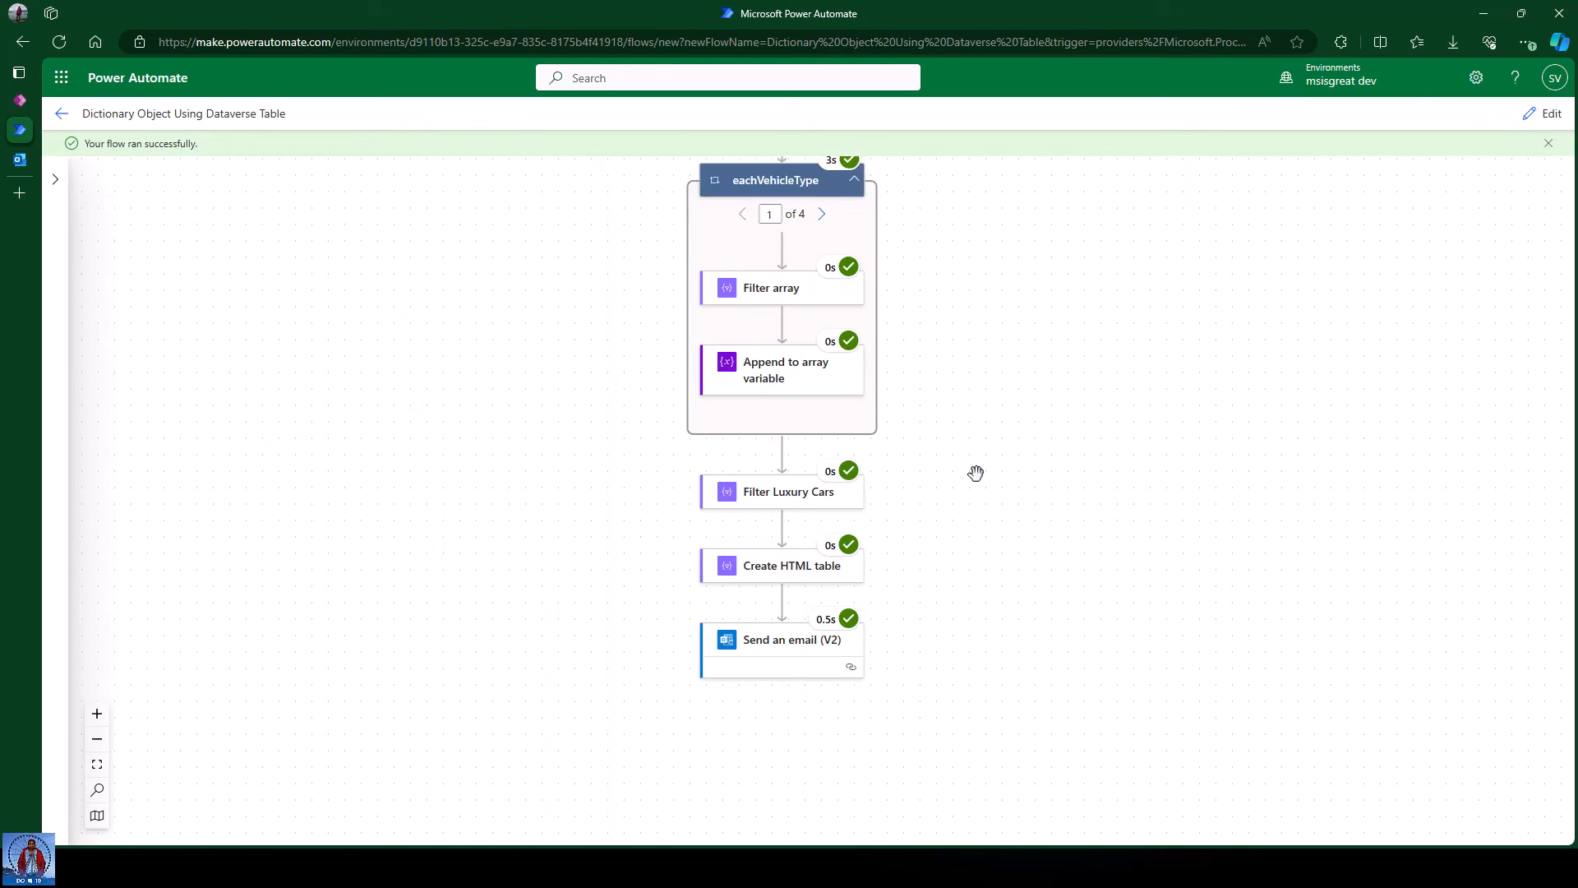
scroll(1023, 451, "up", 7)
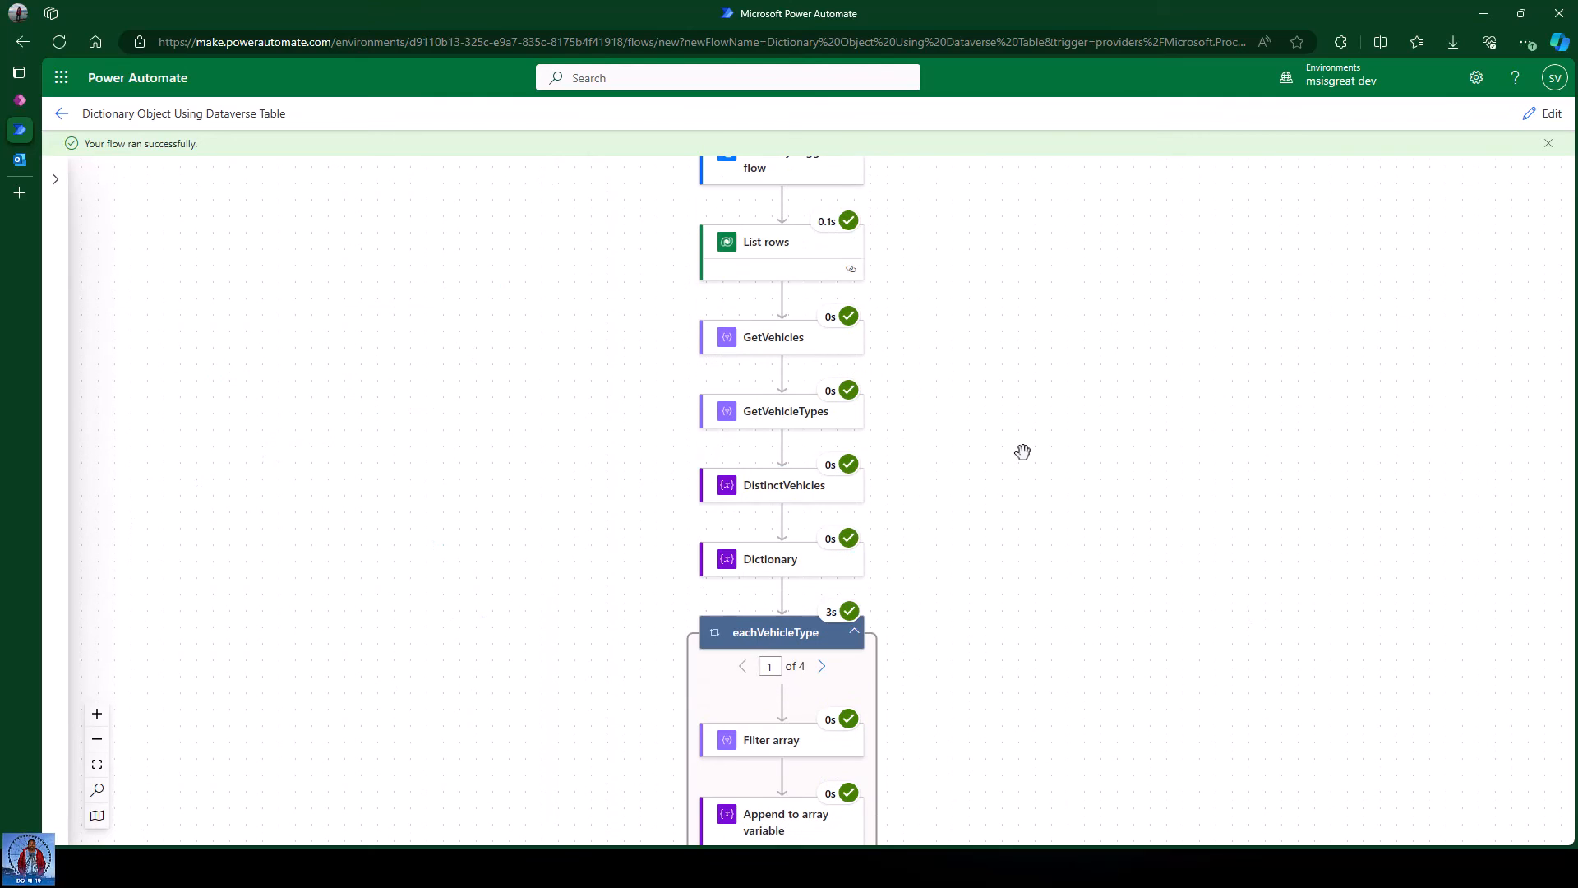
scroll(937, 546, "down", 7)
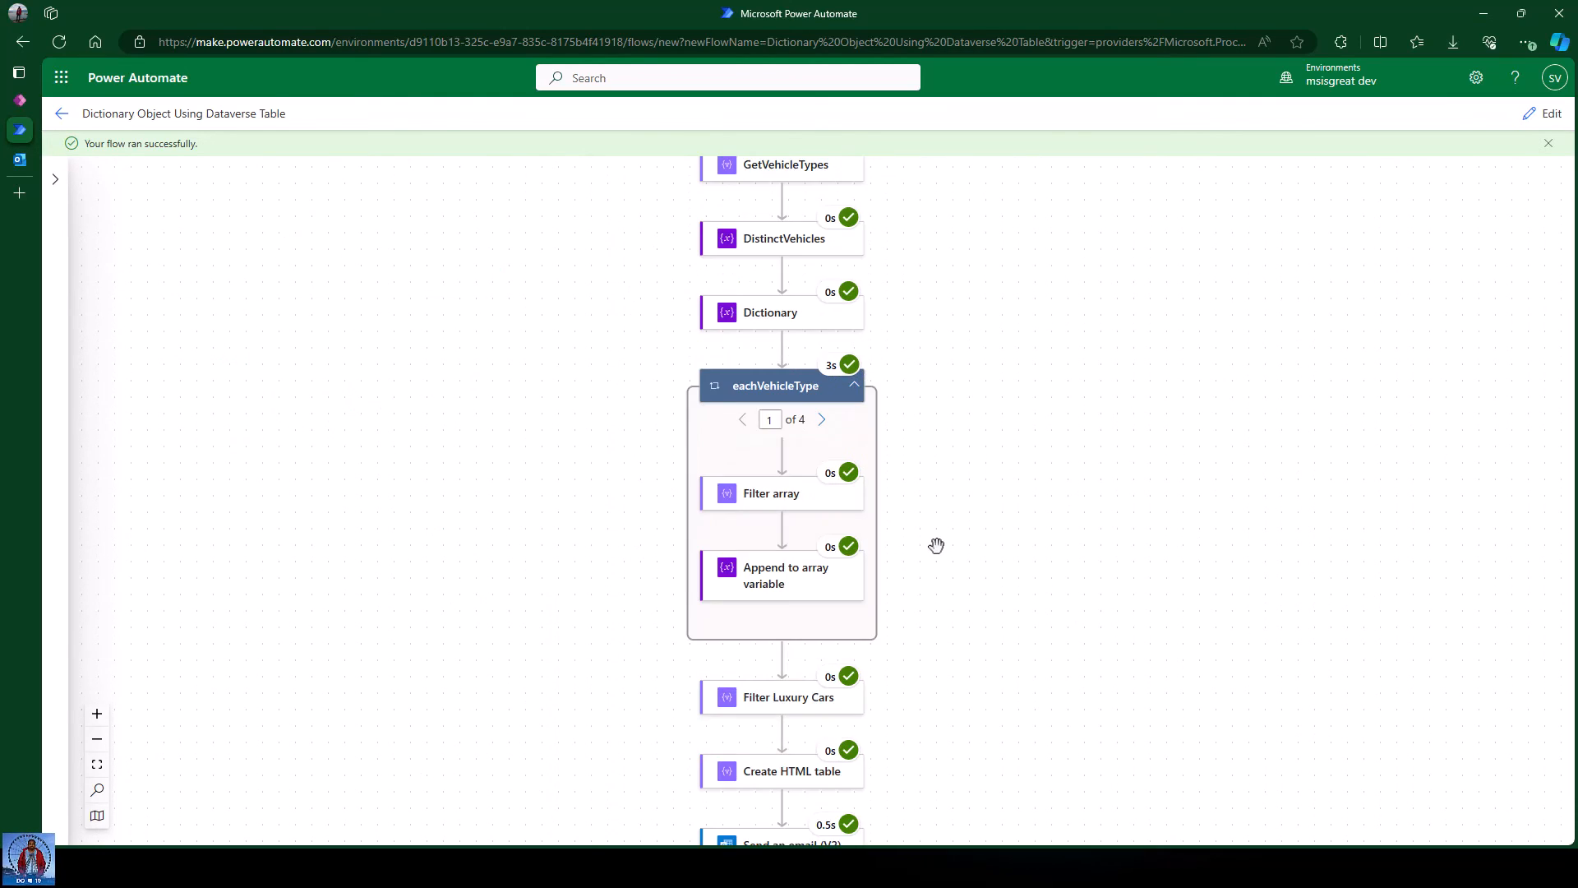